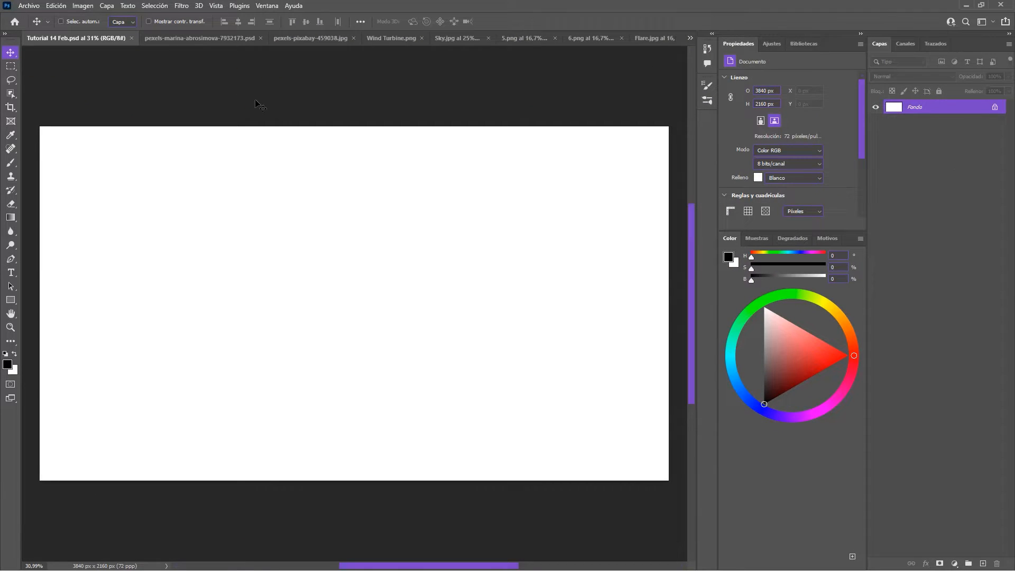
Step: In the couple-on-car document, enable the cutout's layer mask and stamp the visible result onto a new layer
click(195, 38)
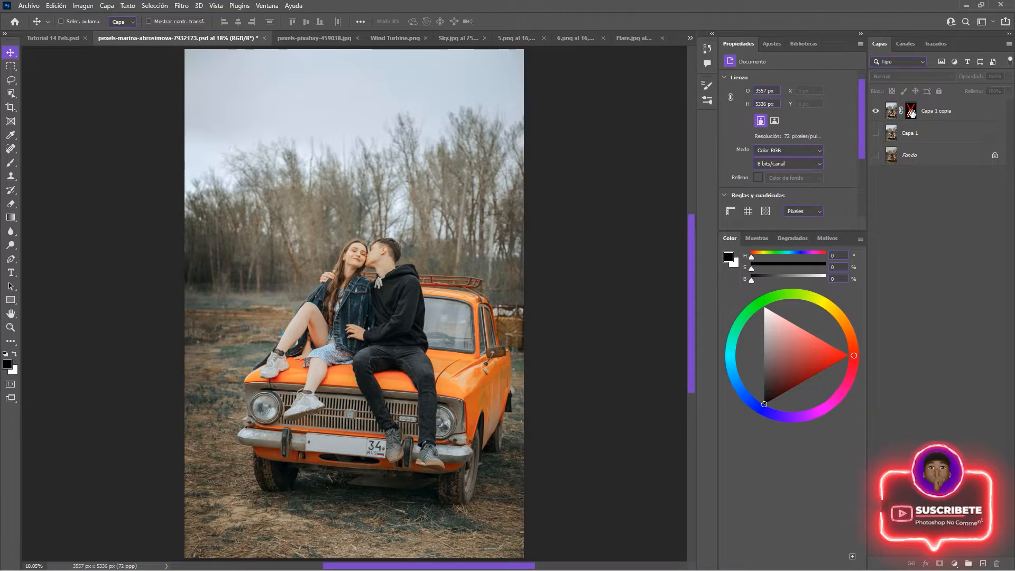
shift+click(911, 111)
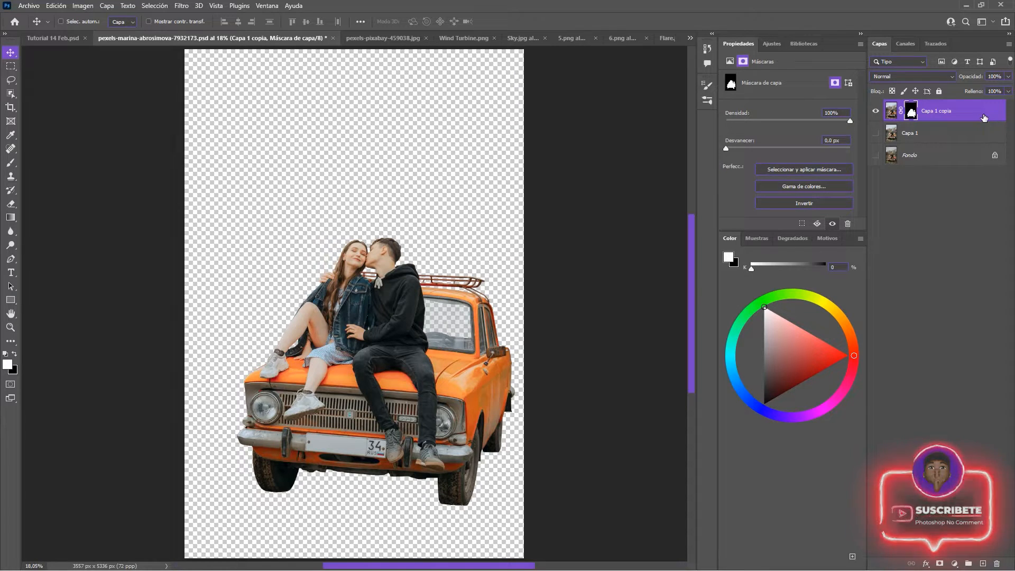
click(983, 562)
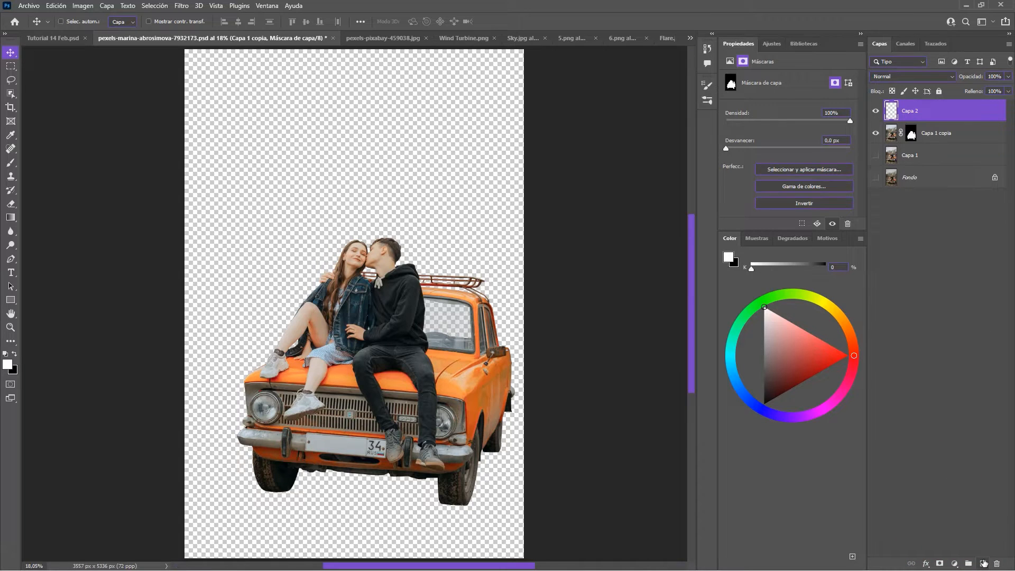
key(ctrl+shift+alt+e)
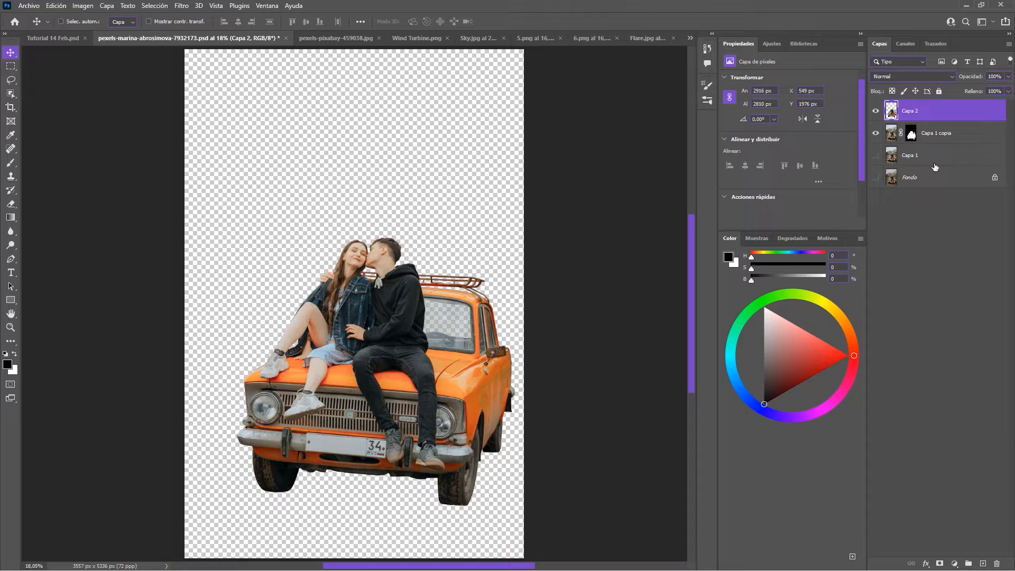
Step: Copy the stamped couple-and-car cutout into Tutorial 14 Feb.psd and close the source document without saving
drag(932, 116, 336, 334)
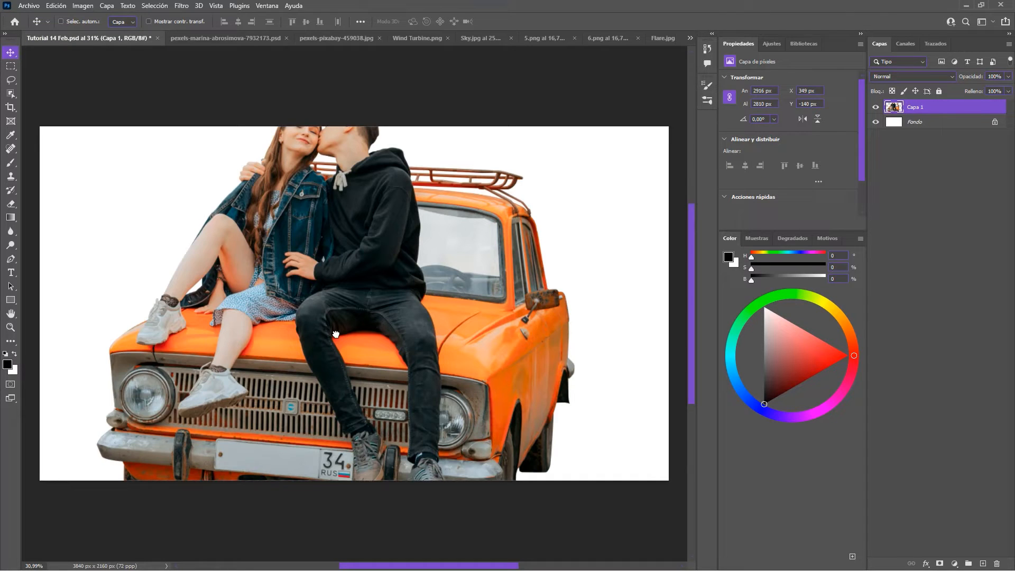
click(202, 38)
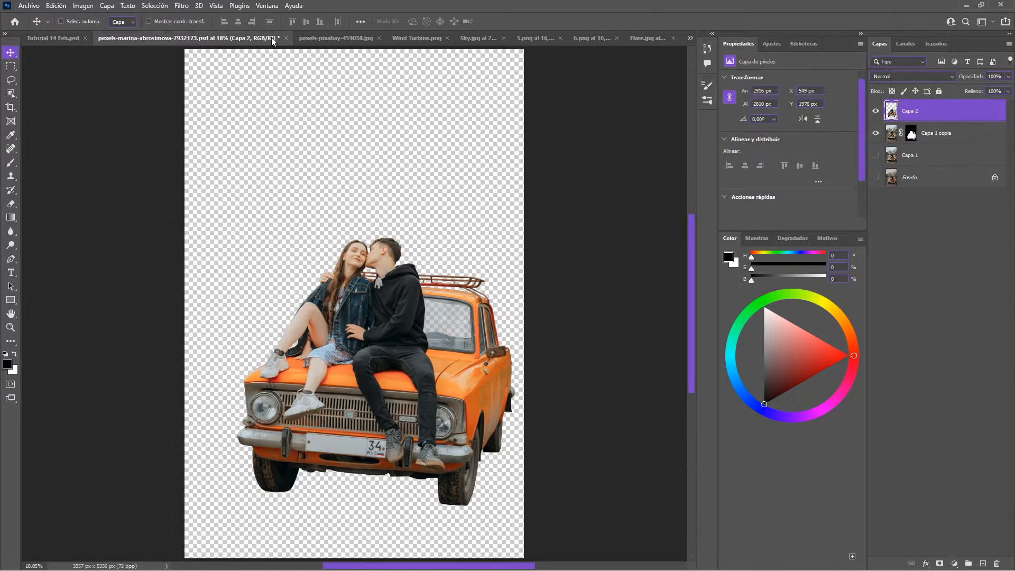
click(285, 38)
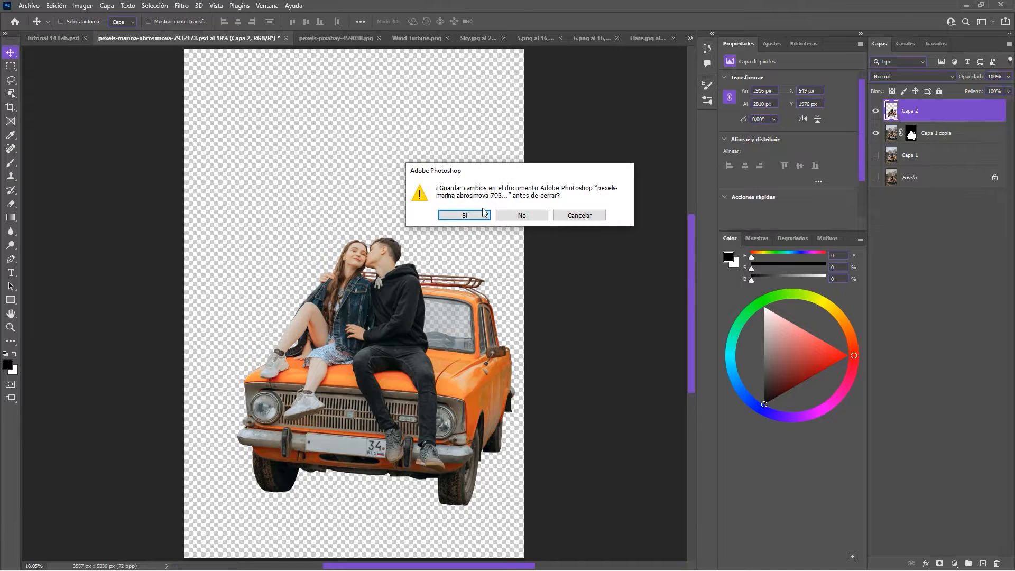
click(504, 216)
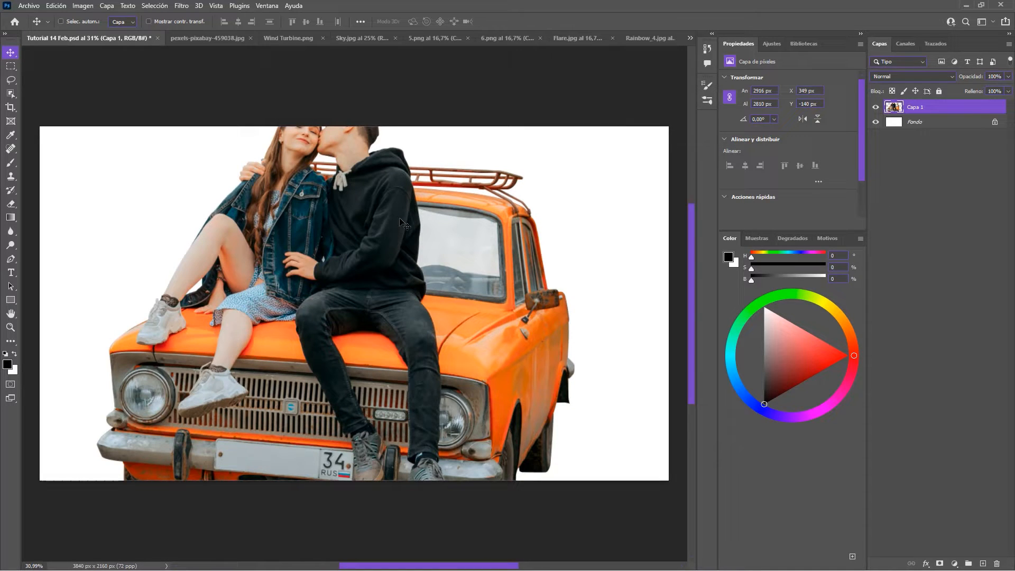
Step: Convert the cutout layer to a smart object and rename it Modelos
right_click(930, 108)
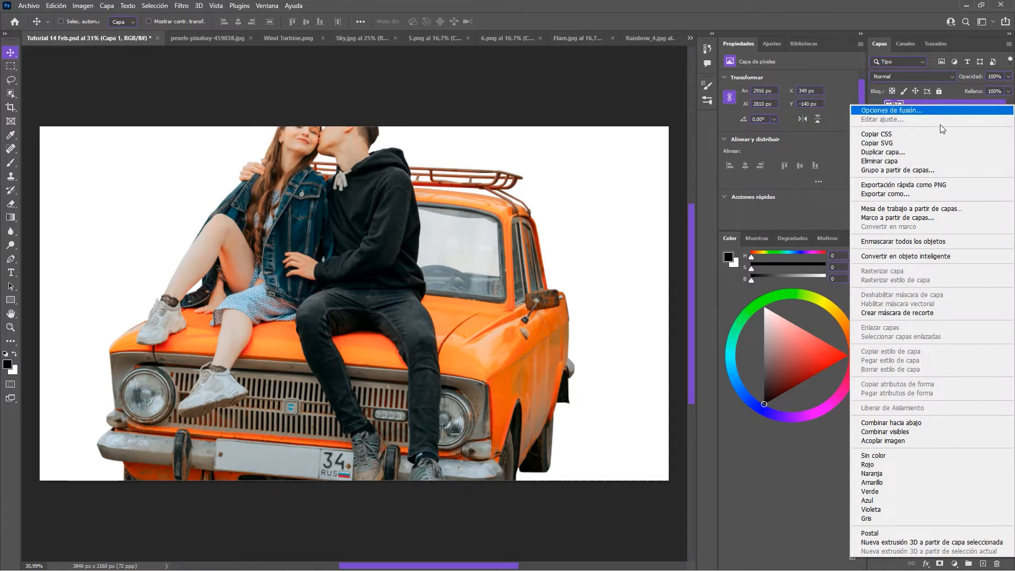
click(953, 255)
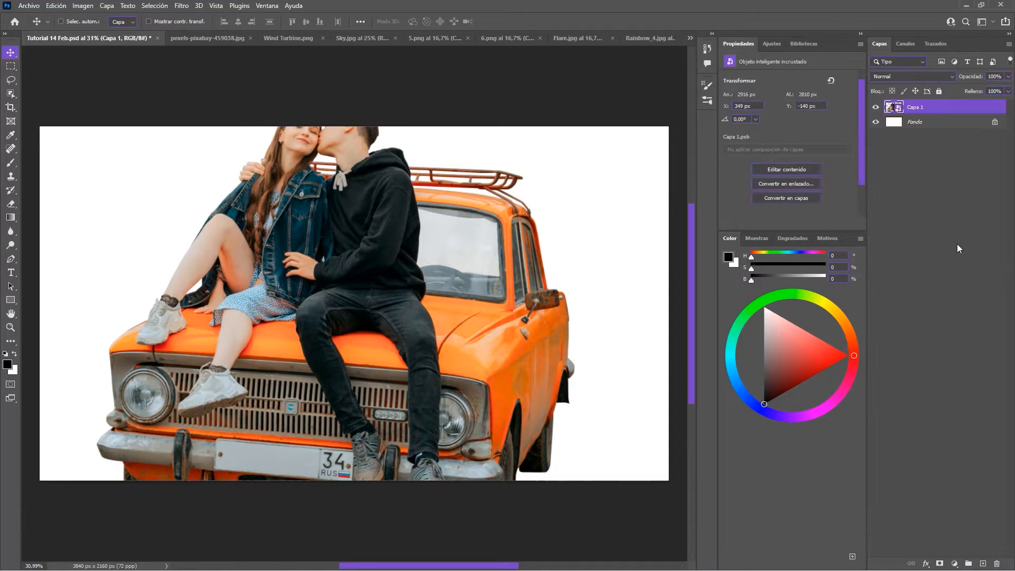
double_click(933, 107)
text(Modelos)
key(Return)
Step: Place the Modelos layer in a new group and name the group Modelos
key(ctrl+g)
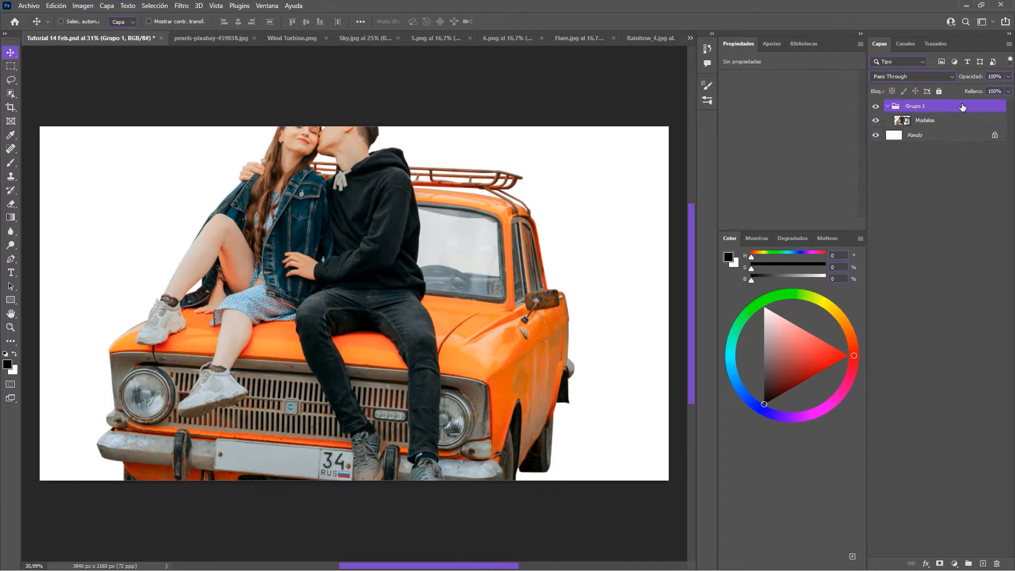
double_click(917, 107)
text(Modelo)
key(Return)
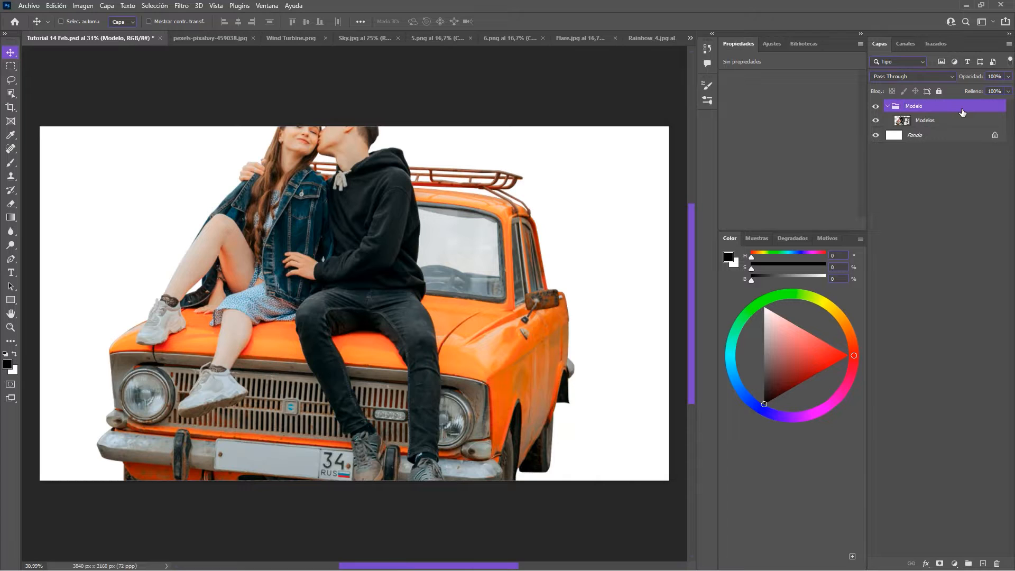
double_click(914, 107)
text(M)
key(Return)
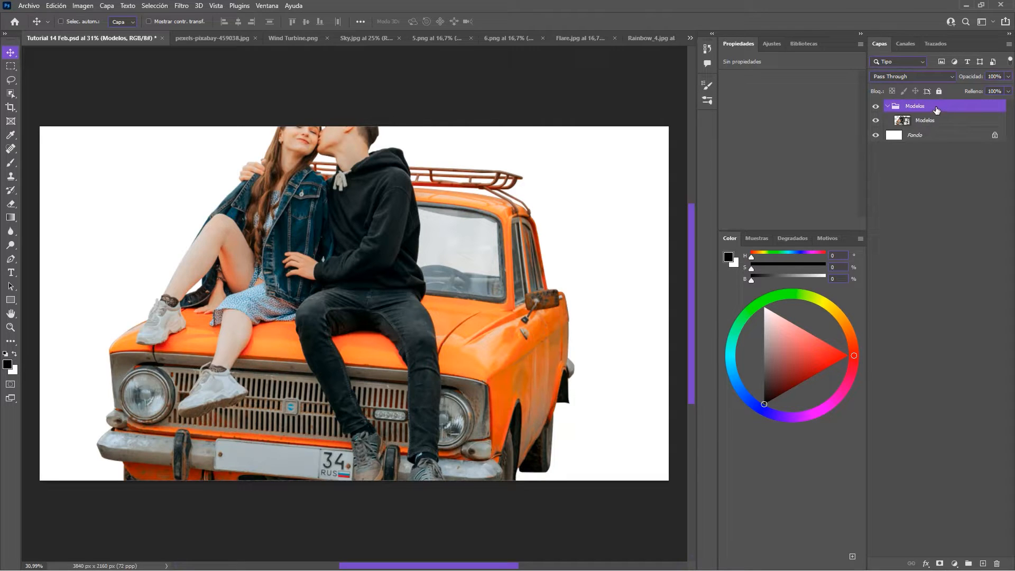
Step: Scale the couple-and-car layer down to about 1766 × 1700 px and position it near the middle of the canvas
click(951, 124)
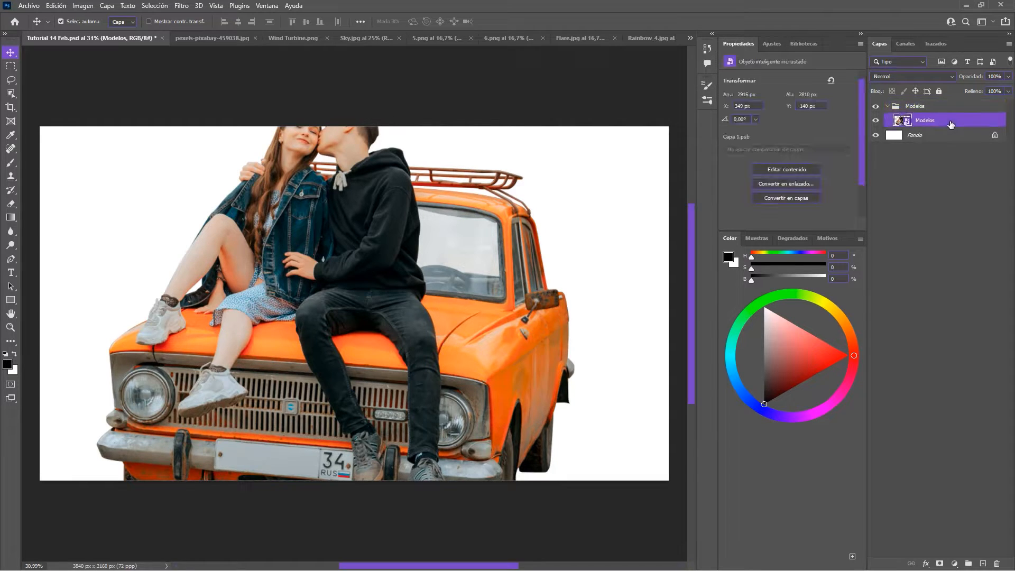
key(ctrl+t)
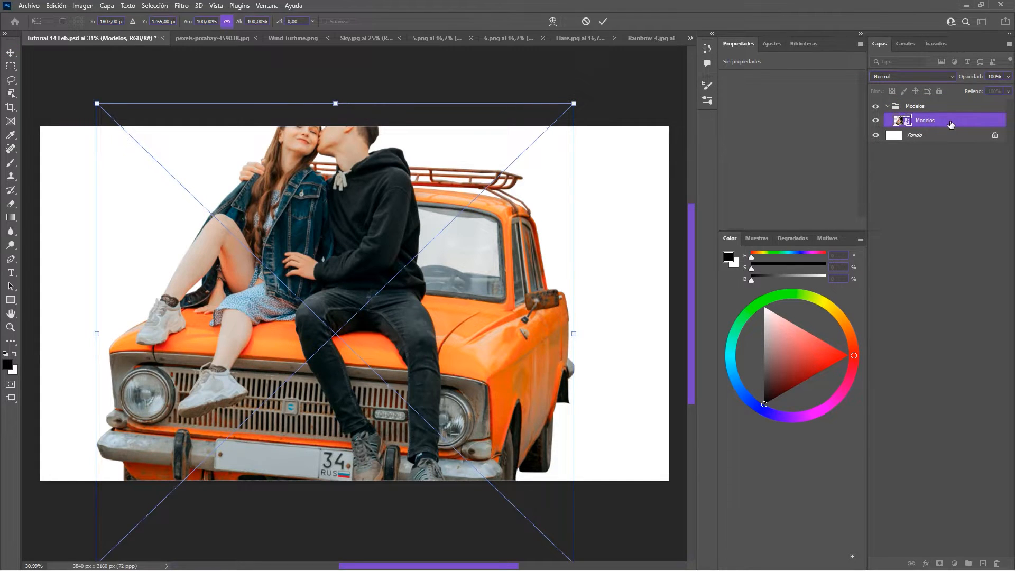
drag(335, 103, 353, 175)
drag(403, 243, 402, 233)
key(Return)
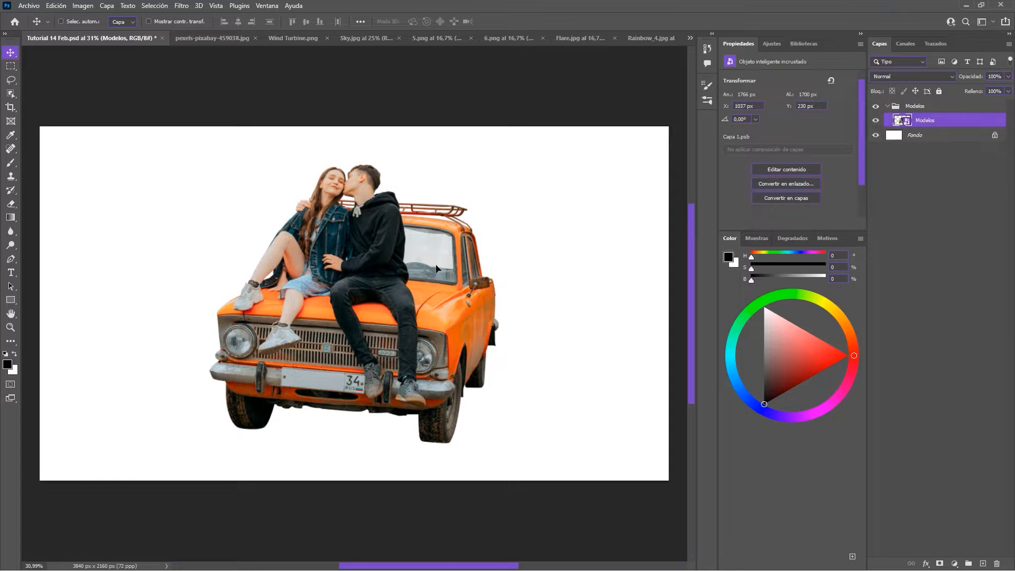
key(ctrl+0)
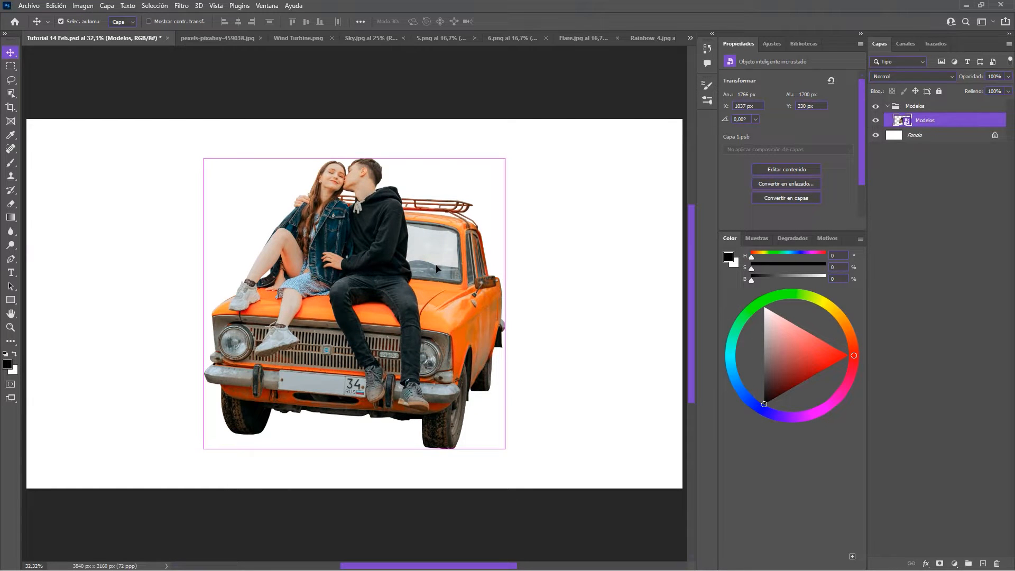
Step: Copy the lavender road photo into Tutorial 14 Feb.psd, place it below the Modelos group and collapse the group
click(230, 39)
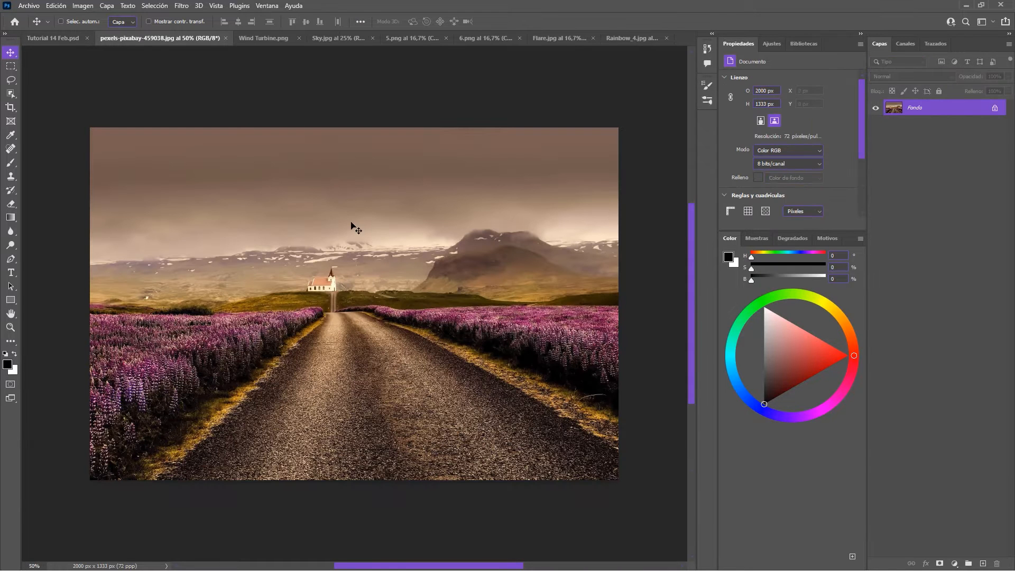
drag(938, 111, 403, 370)
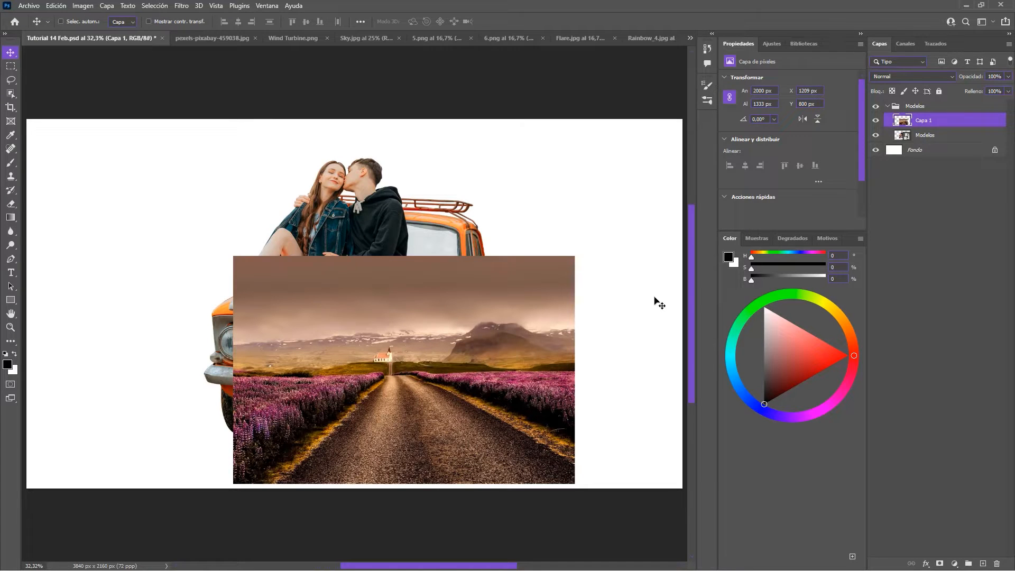
drag(960, 126, 963, 144)
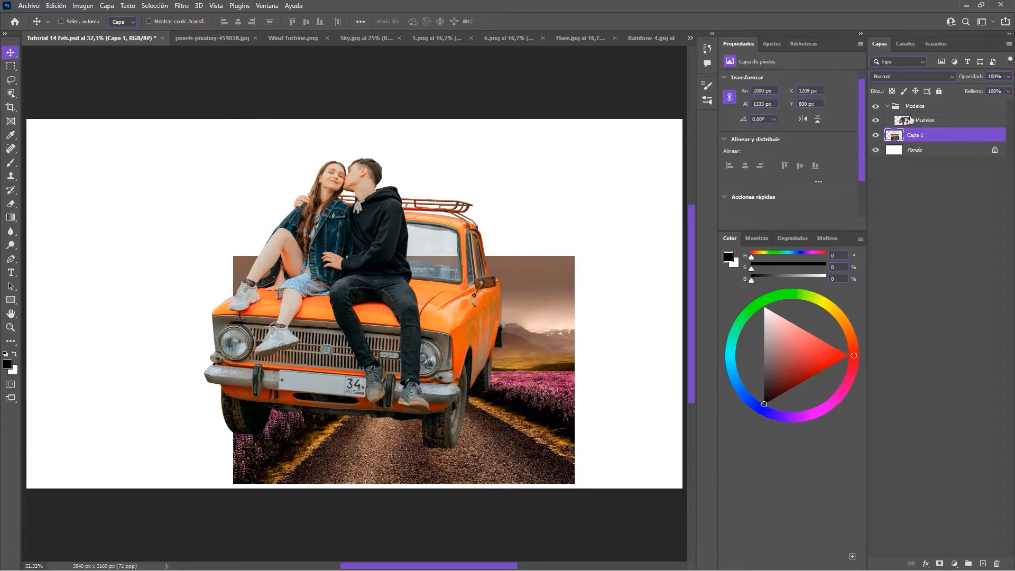
click(887, 106)
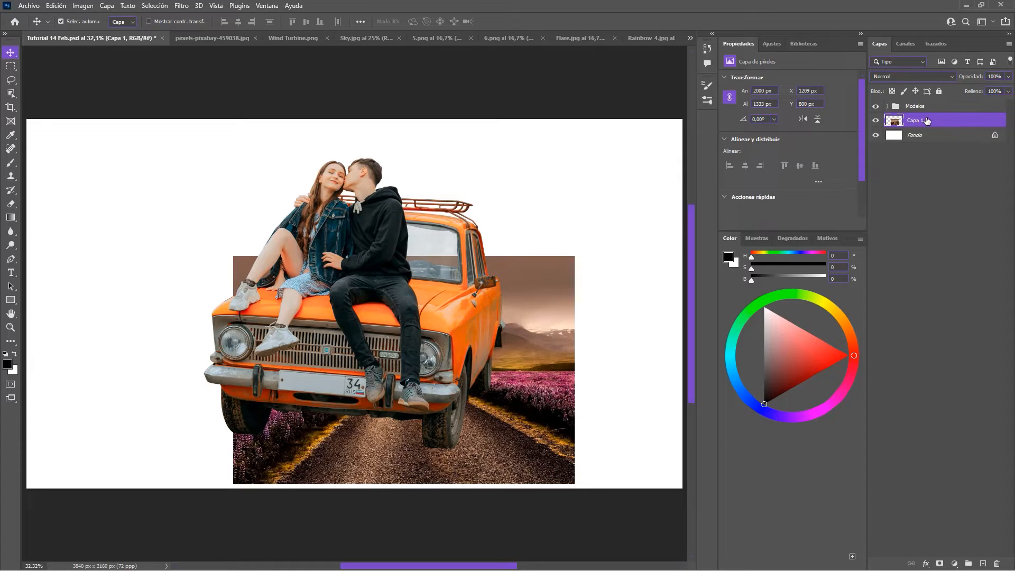
Step: Enlarge the road photo to about 5413 × 3607 px and position it so the road runs beneath the car
key(ctrl+t)
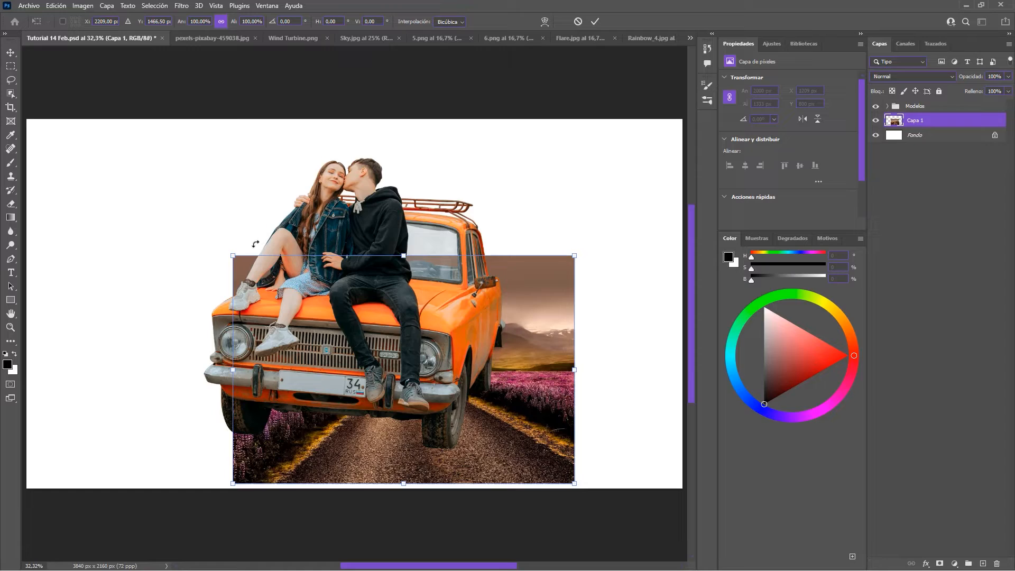
drag(421, 249, 421, 87)
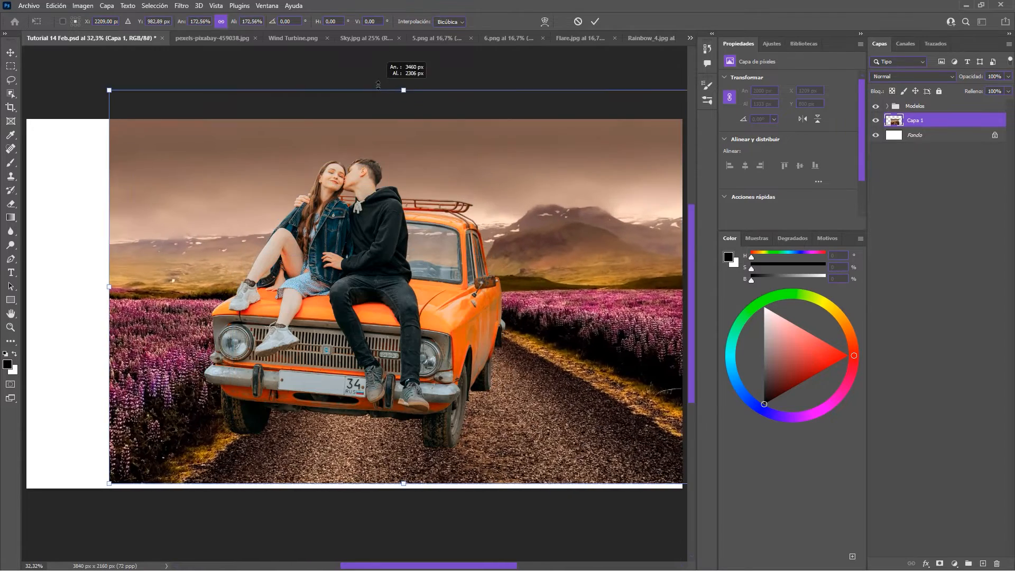
scroll(297, 287, down, 2)
drag(370, 148, 370, 32)
drag(420, 251, 386, 254)
scroll(387, 254, down, 2)
mouse_move(356, 124)
mouse_down()
mouse_move(353, 99)
mouse_move(355, 124)
mouse_up()
drag(437, 338, 432, 363)
key(Return)
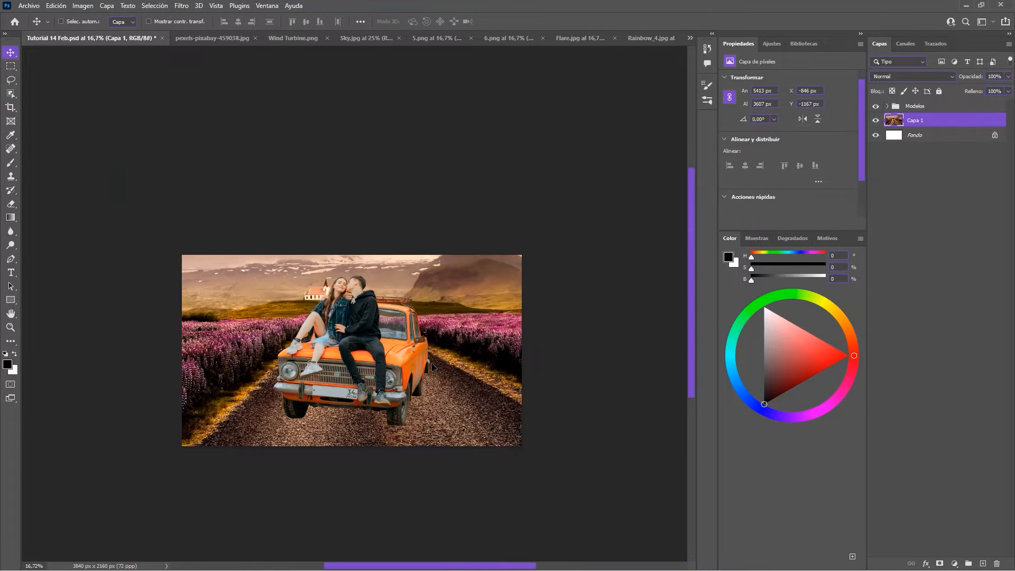
scroll(431, 363, up, 3)
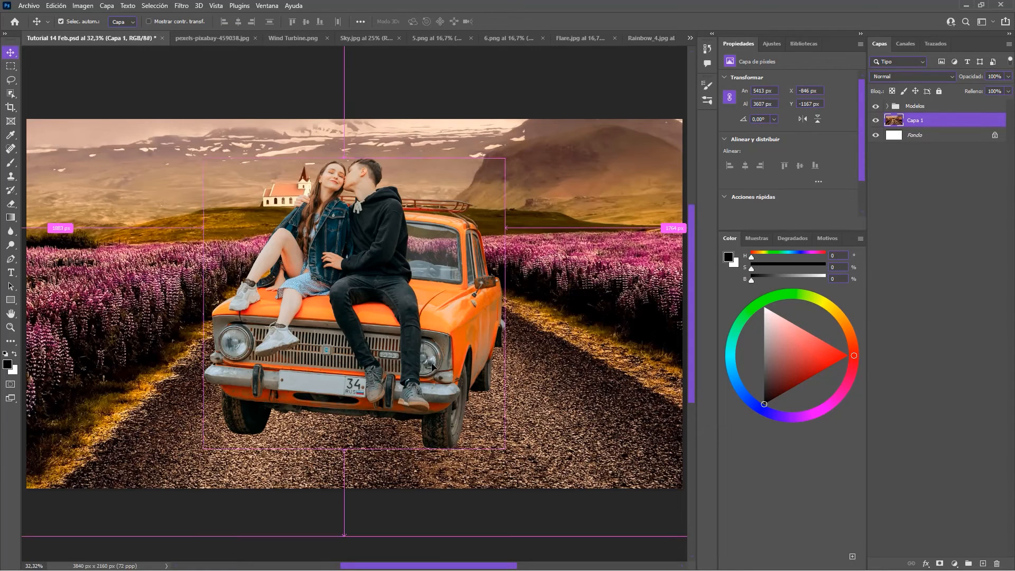
Step: Convert the road photo layer to a smart object and close its original image document
right_click(954, 124)
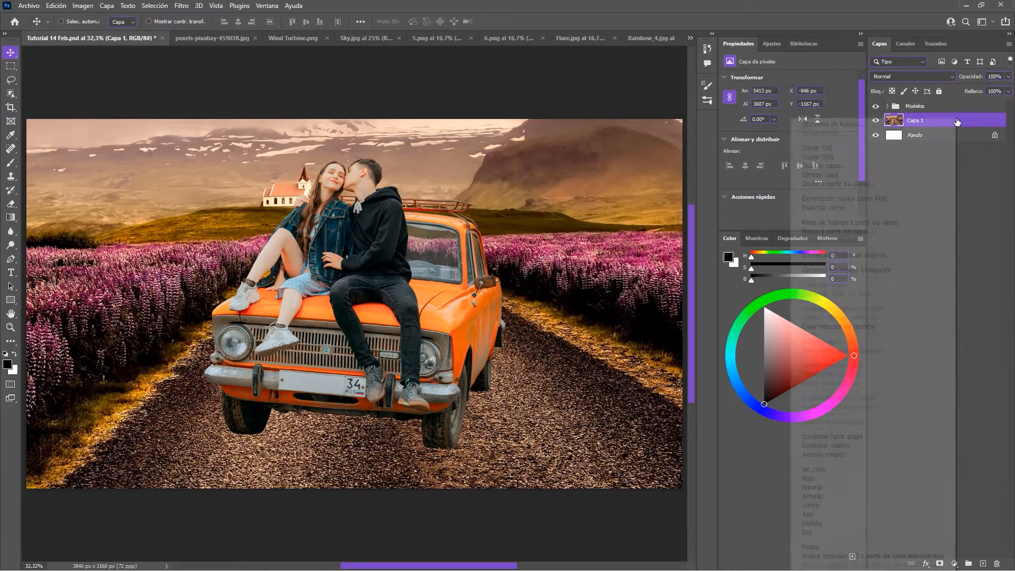
click(882, 270)
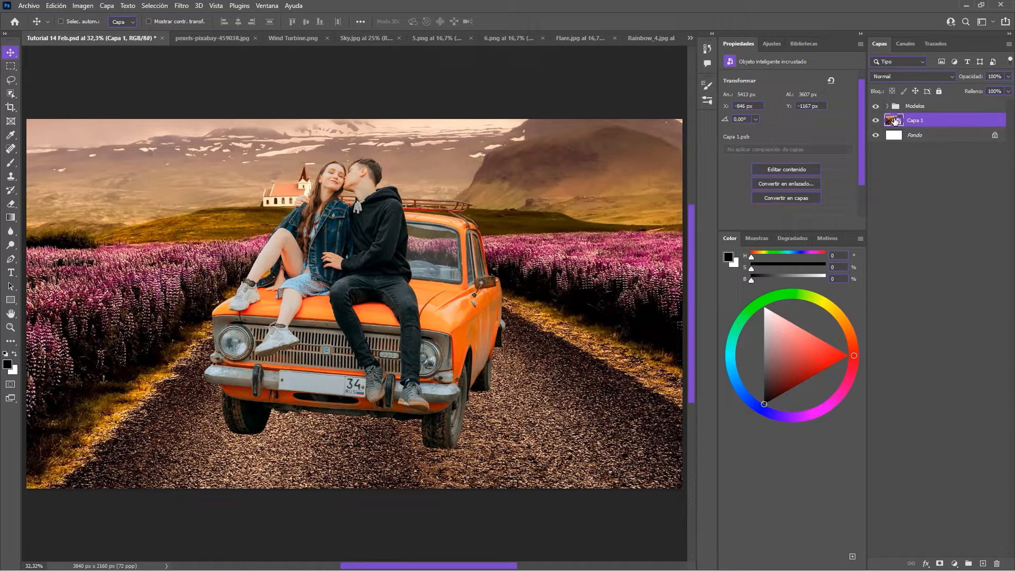
click(229, 42)
click(225, 39)
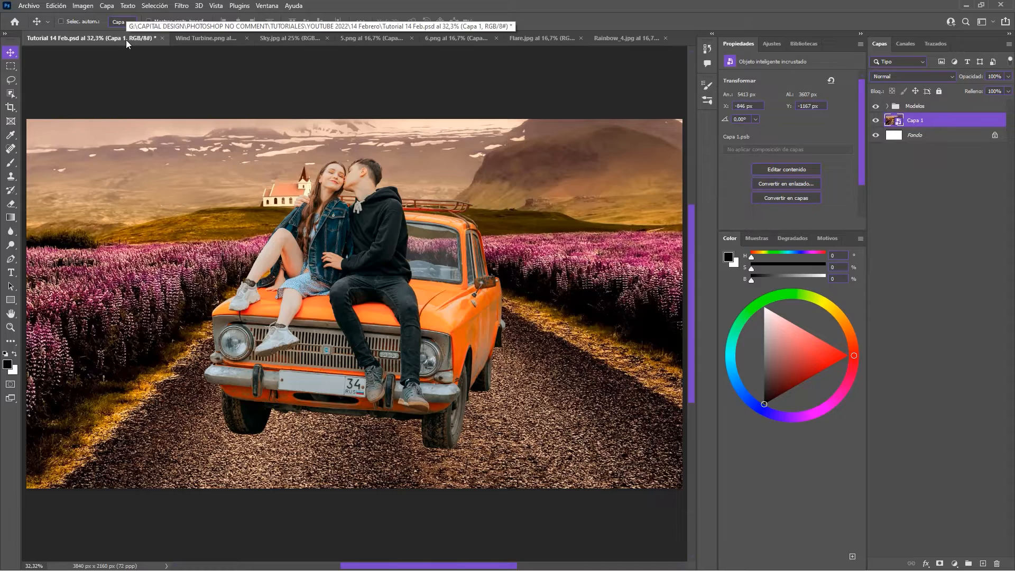
Step: Open the contents of the road photo smart object for editing
double_click(891, 121)
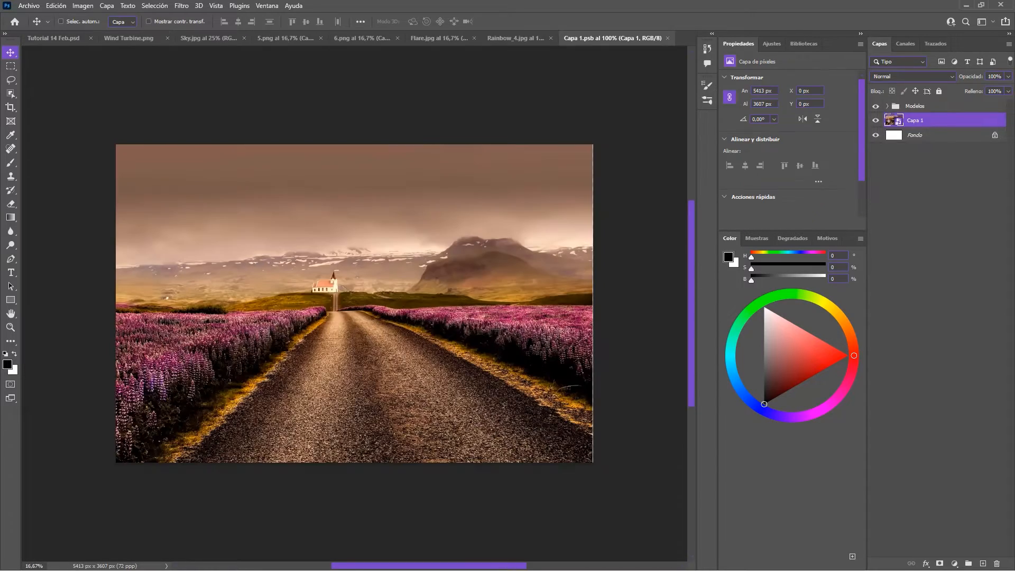
scroll(443, 309, up, 3)
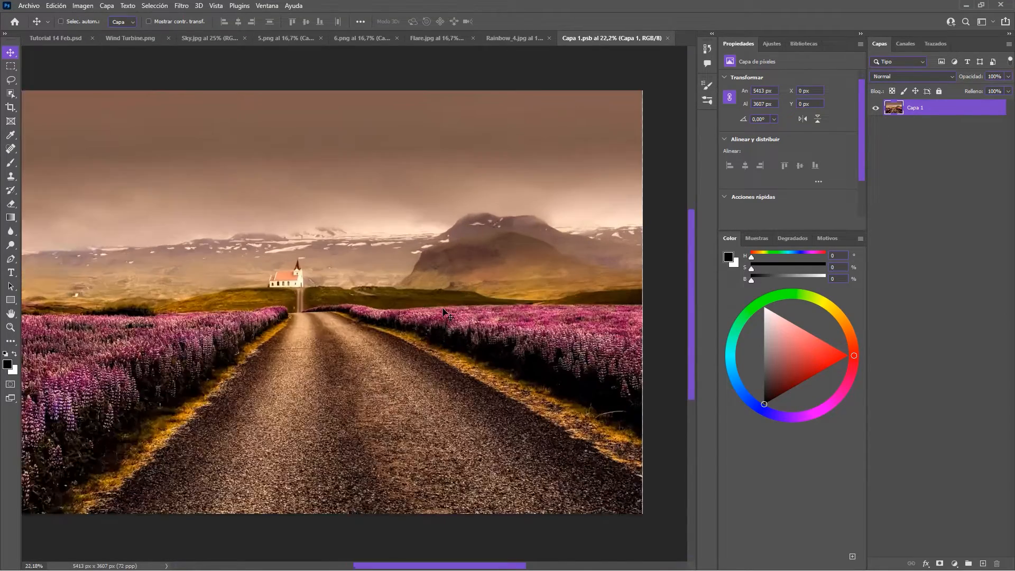
scroll(442, 312, down, 3)
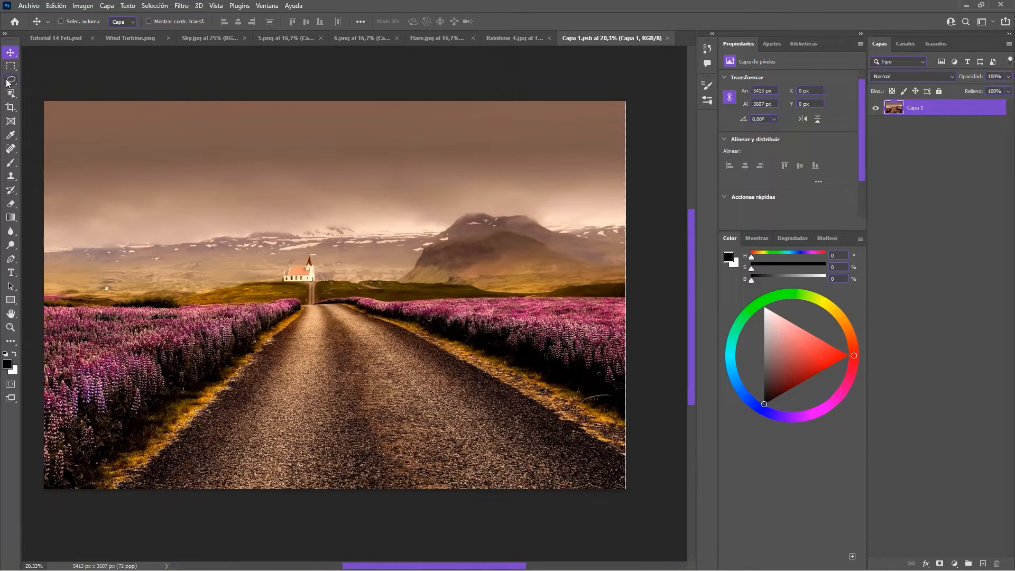
Step: Select the road and the flower fields roughly with the Quick Selection tool
click(11, 96)
click(53, 95)
key(shift+w)
alt+right_click(508, 446)
drag(507, 446, 39, 371)
mouse_move(243, 324)
mouse_down()
mouse_move(593, 335)
mouse_move(237, 448)
mouse_move(132, 365)
mouse_up()
Step: Refine the selection along the horizon edge of the flower field on the road's right side
scroll(127, 363, up, 7)
drag(495, 332, 370, 306)
drag(449, 281, 427, 281)
drag(420, 242, 446, 241)
drag(582, 299, 319, 300)
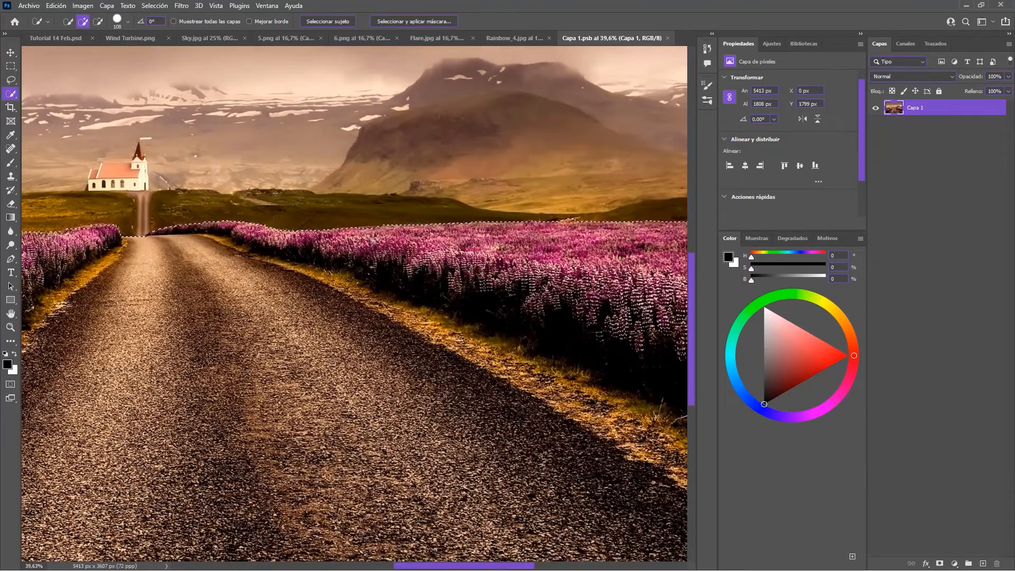
drag(599, 243, 831, 247)
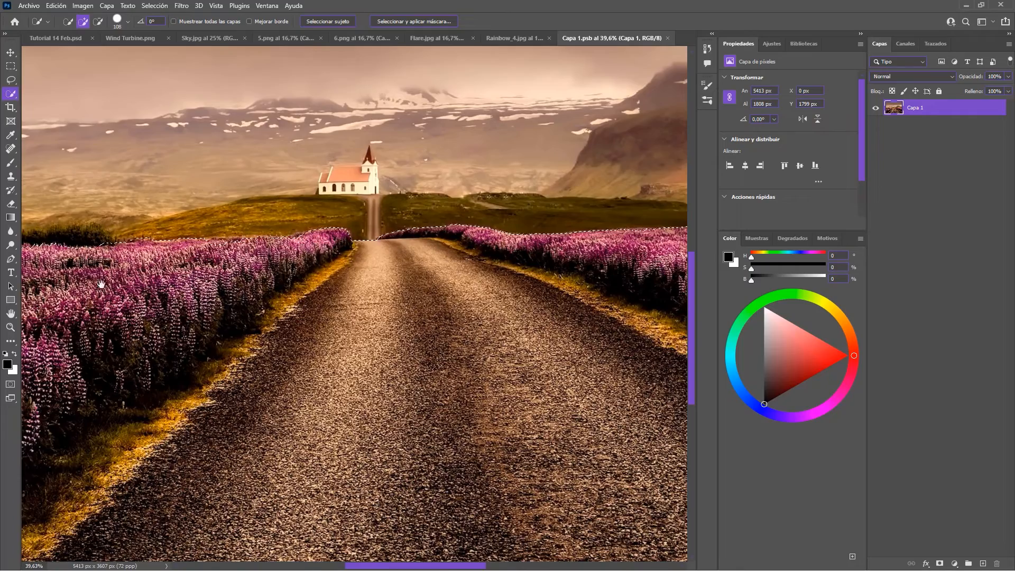
Step: Refine the selection along the upper edge of the flower field on the road's left side
drag(114, 257, 322, 279)
drag(211, 271, 106, 279)
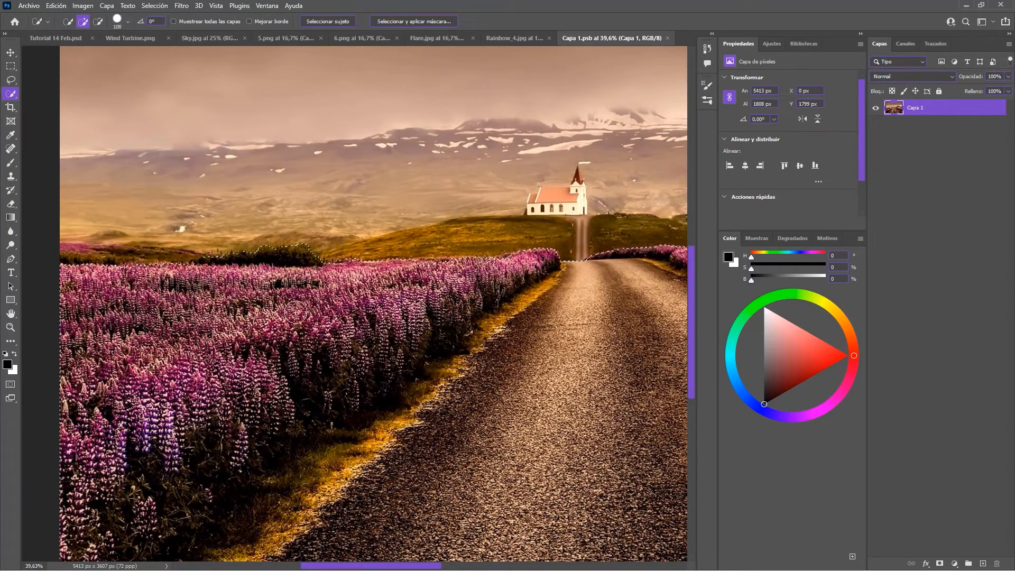
scroll(320, 314, down, 5)
drag(453, 337, 386, 315)
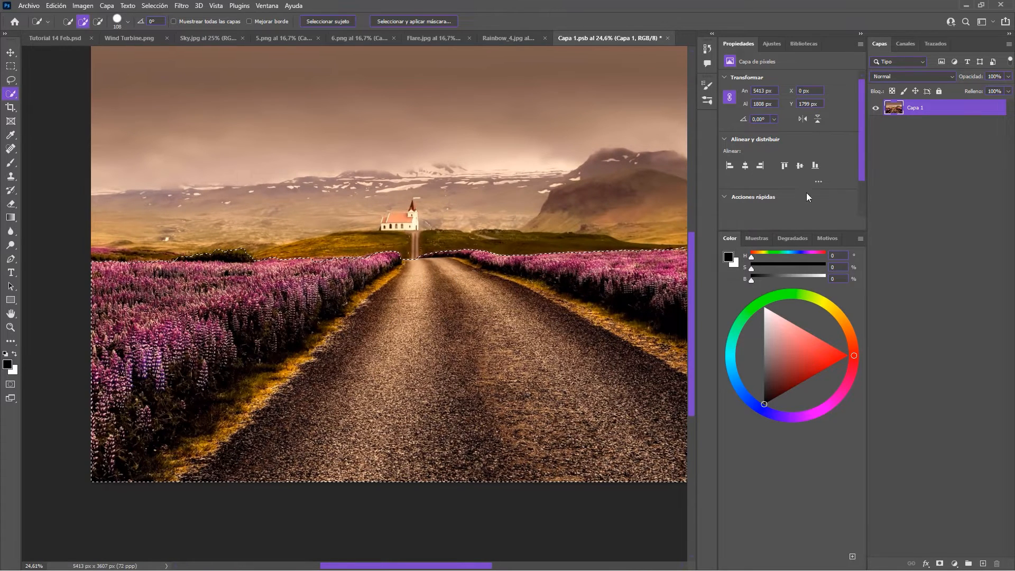
Step: Mask the layer with the current selection and choose brush 25 from the plant-brushes set for painting
click(938, 563)
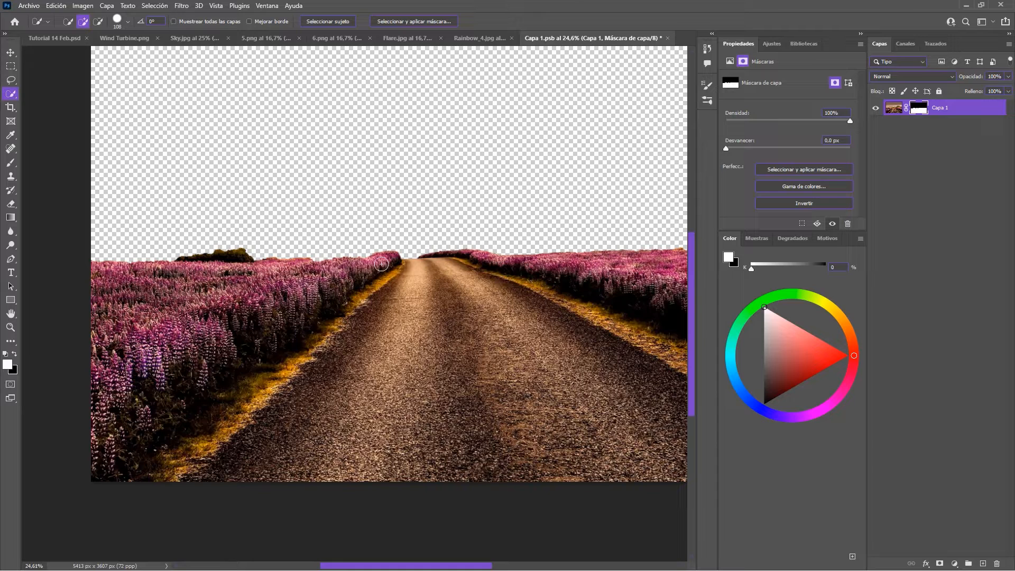
click(10, 164)
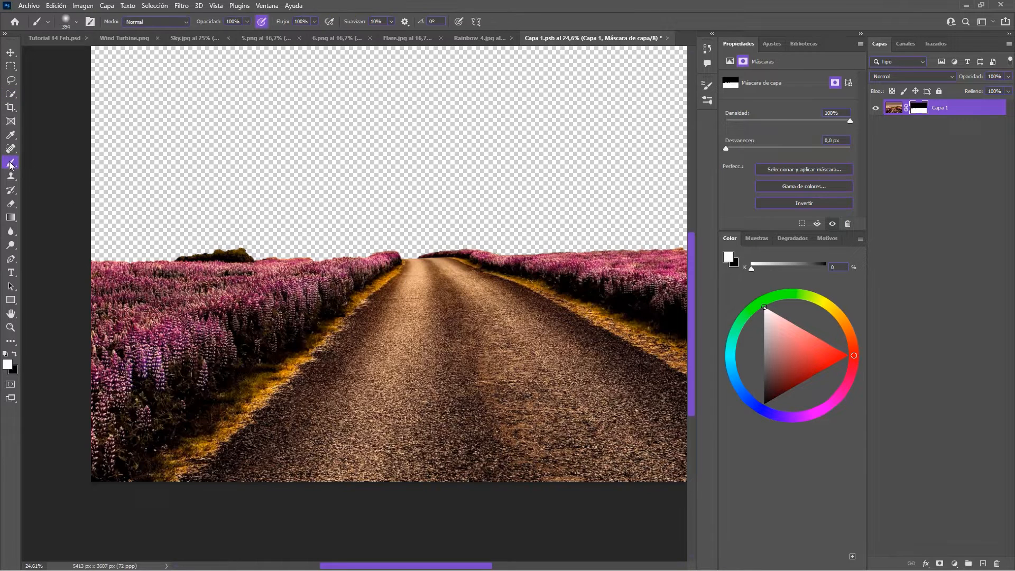
click(77, 22)
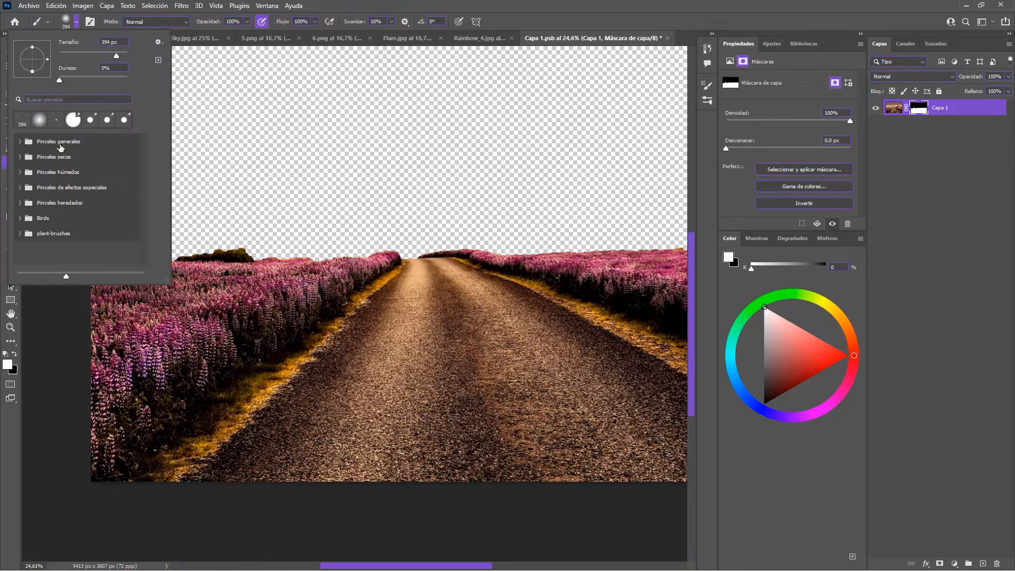
click(19, 233)
scroll(52, 229, down, 5)
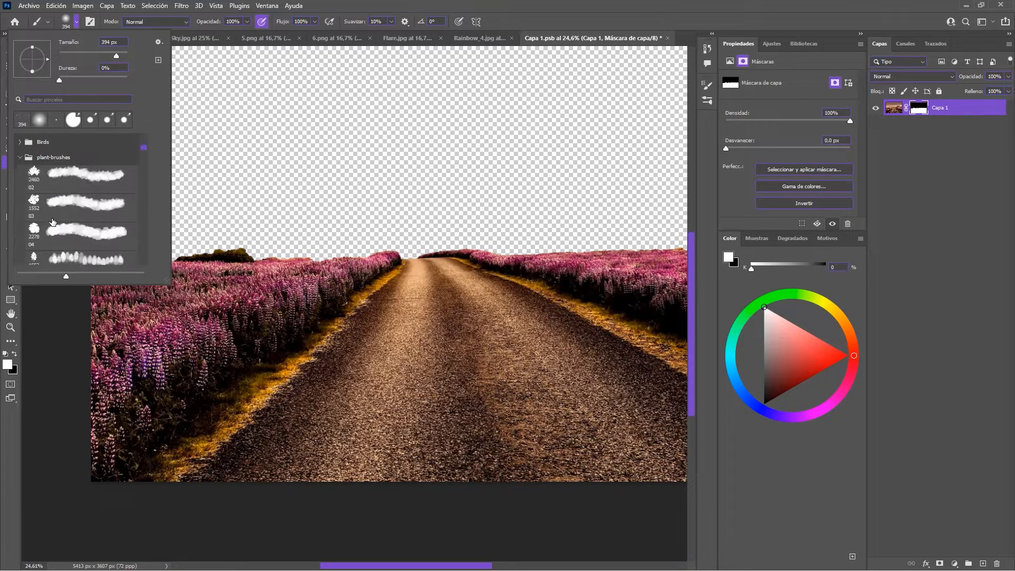
scroll(52, 228, down, 8)
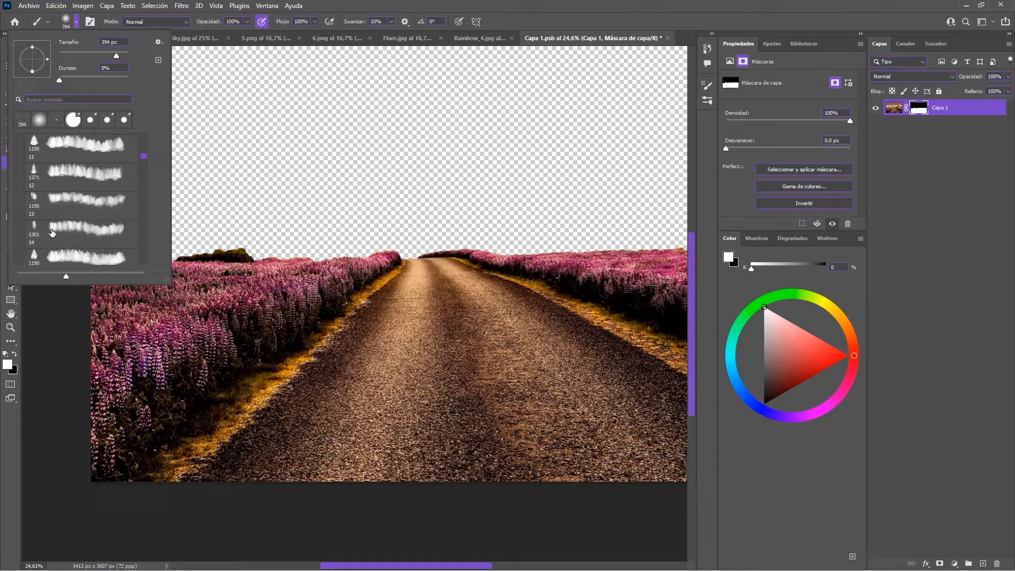
scroll(52, 234, down, 4)
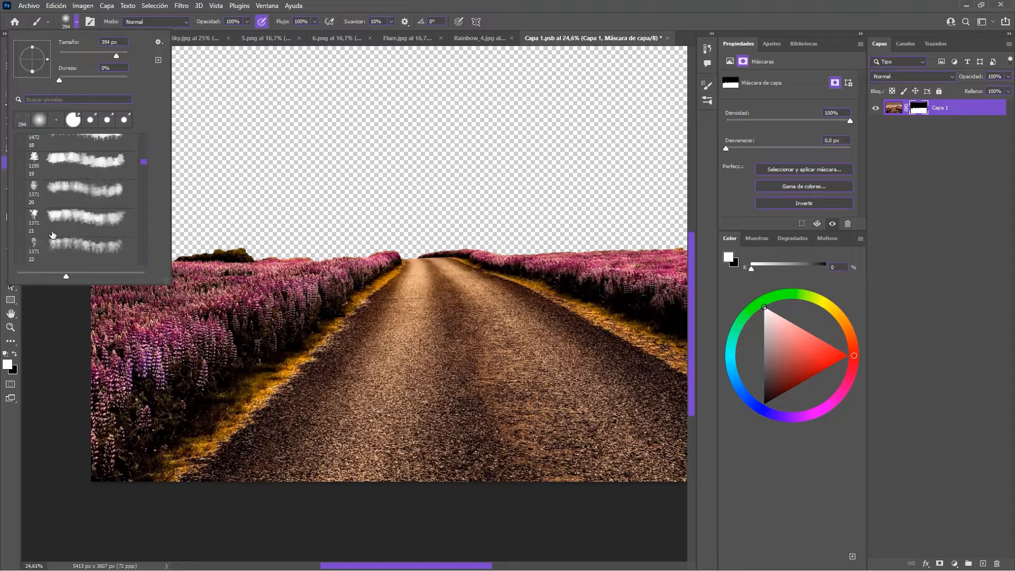
click(39, 190)
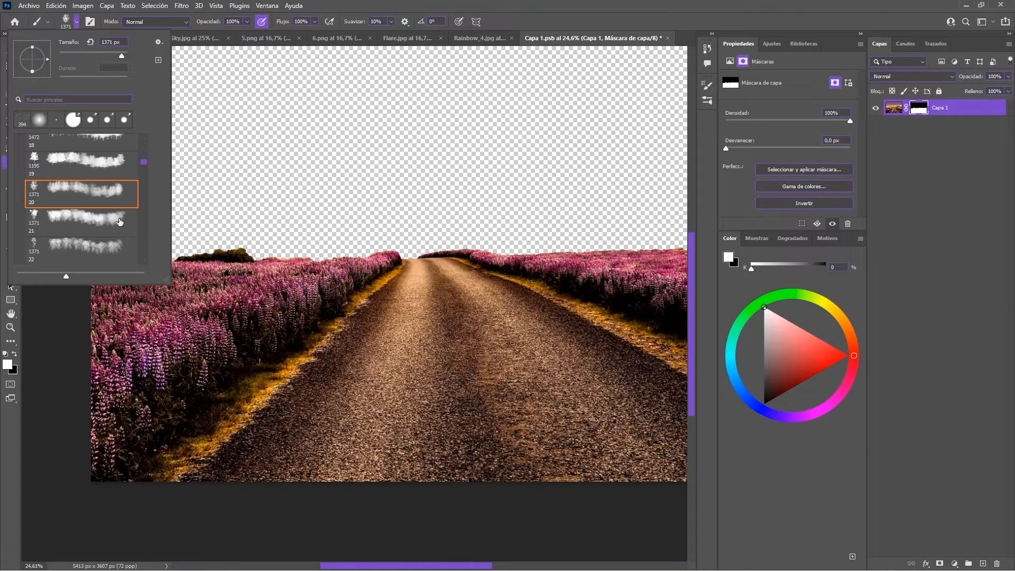
scroll(77, 226, down, 4)
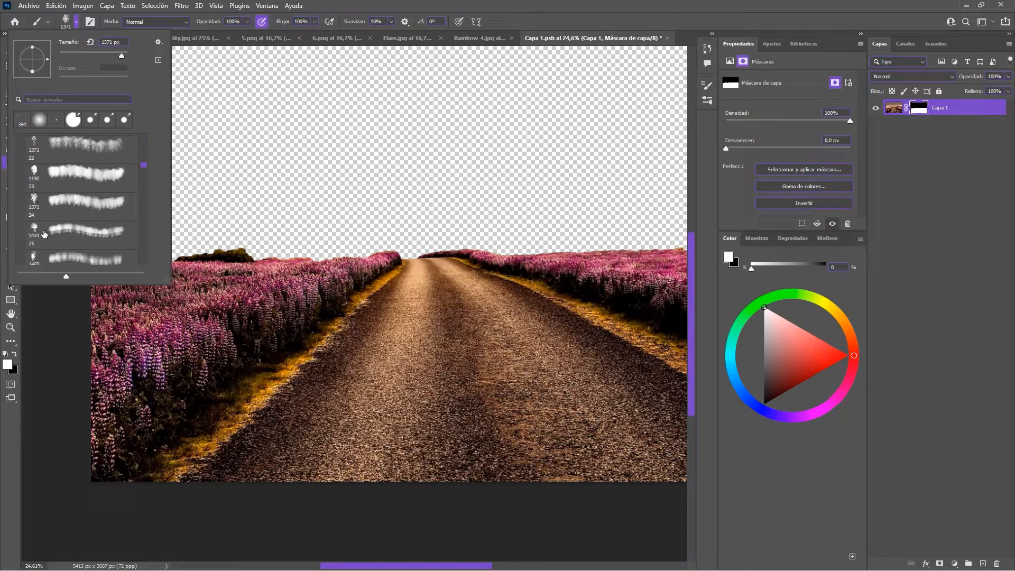
click(43, 231)
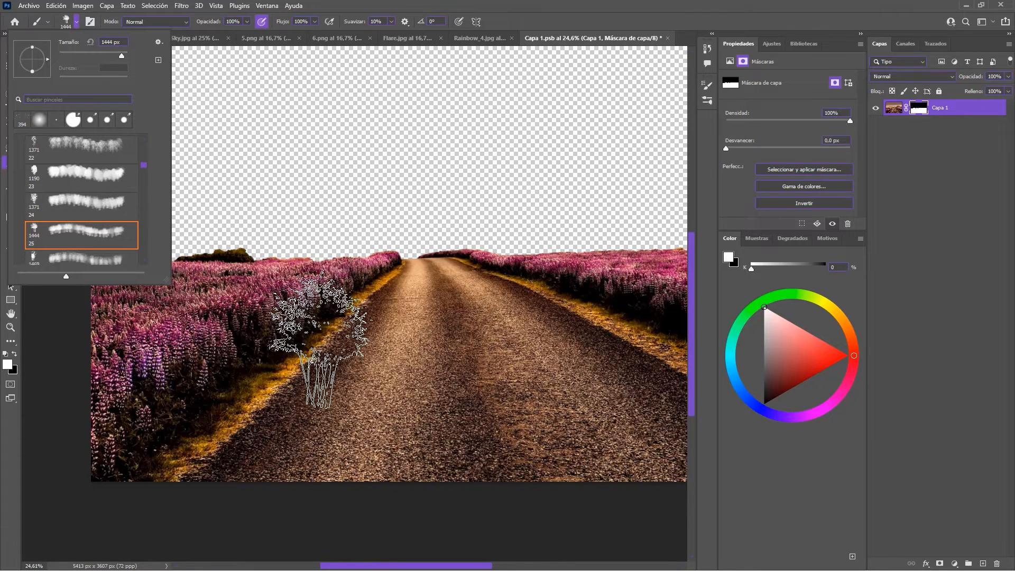
click(533, 21)
Step: Shrink the plant brush and paint white on the mask along the upper edge of the flower field beside the road's left side
scroll(299, 259, down, 4)
scroll(298, 259, up, 4)
scroll(301, 256, up, 5)
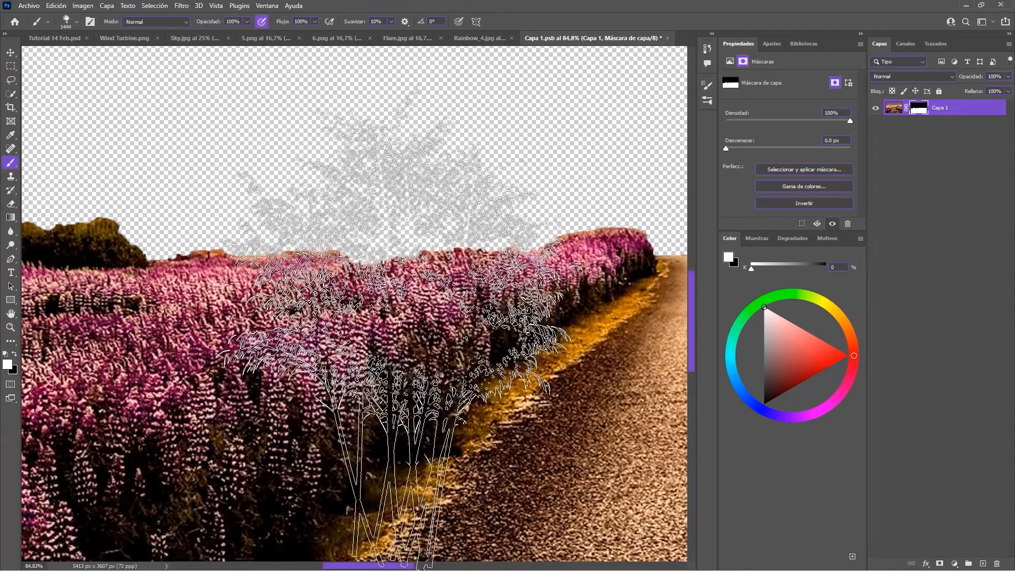
drag(374, 325, 98, 356)
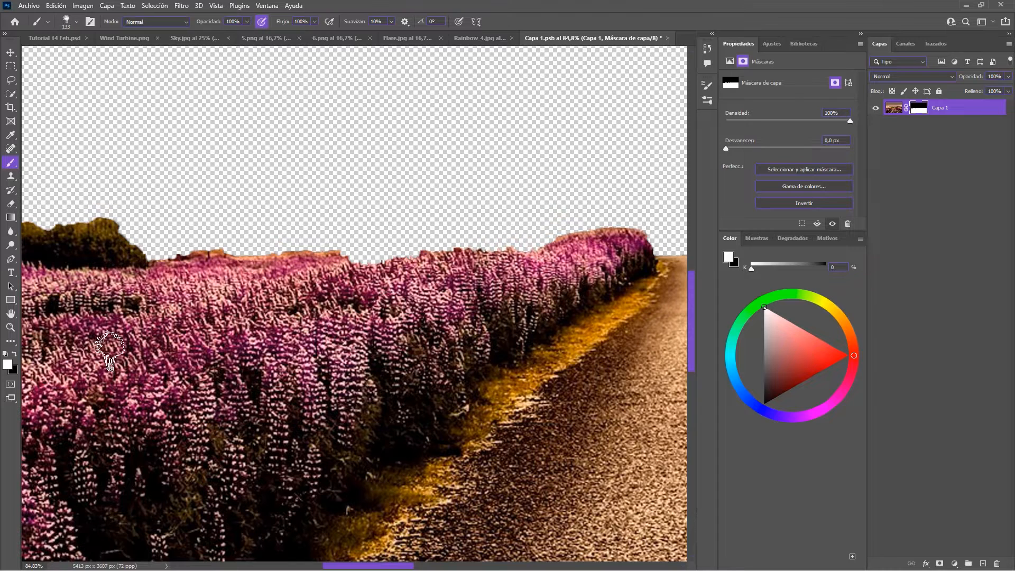
mouse_move(357, 272)
mouse_down()
mouse_move(631, 244)
mouse_move(628, 252)
mouse_move(547, 250)
mouse_up()
drag(163, 254, 428, 266)
mouse_move(382, 269)
mouse_down()
mouse_move(409, 304)
mouse_move(392, 267)
mouse_up()
Step: Turn off Color Dynamics for the brush and paint the mask along the dark bushes and the far-left field edge
key(F5)
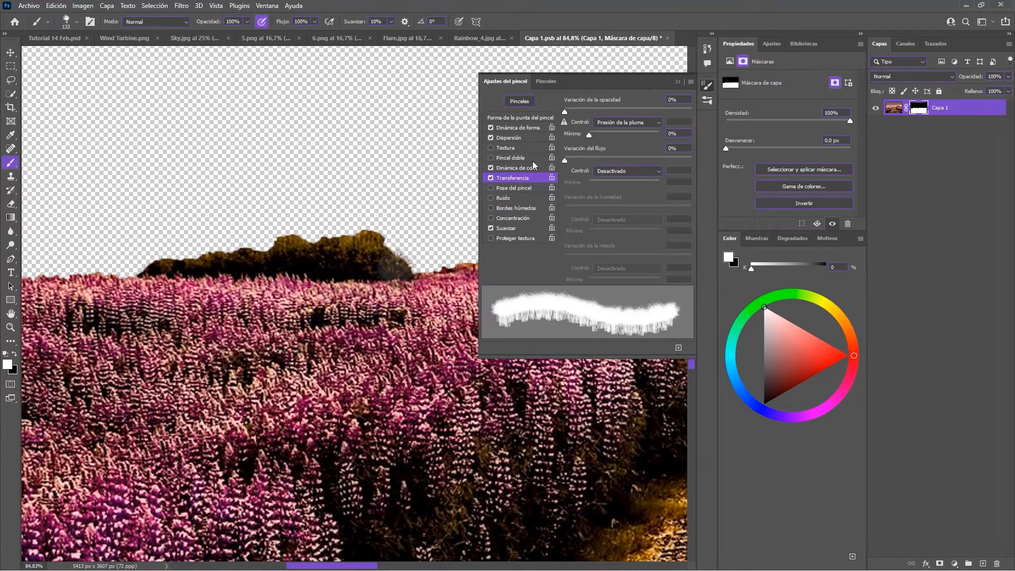
click(490, 167)
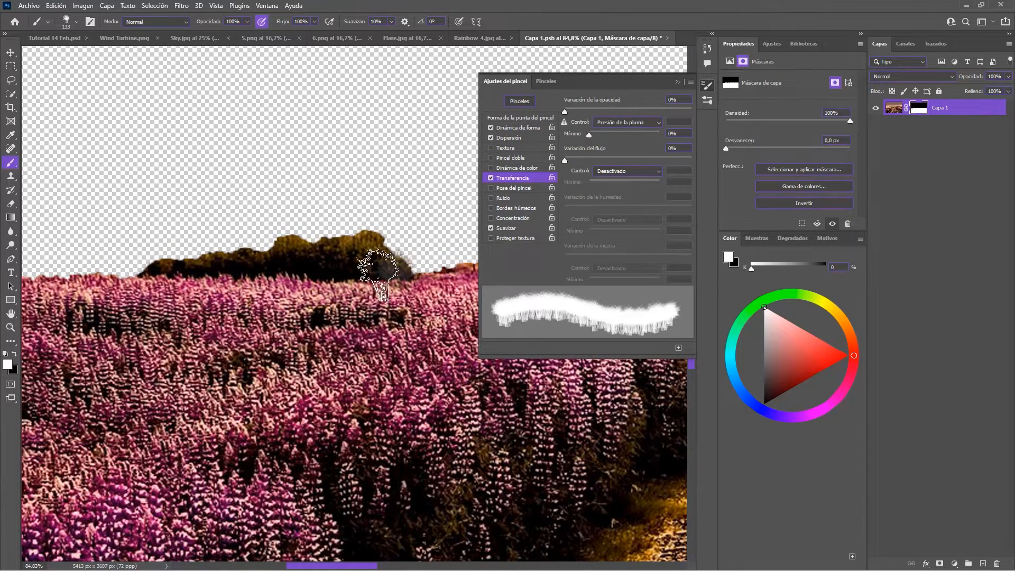
drag(370, 256, 63, 295)
mouse_move(39, 296)
mouse_down()
mouse_move(378, 305)
mouse_move(201, 300)
mouse_up()
drag(374, 308, 193, 276)
drag(257, 276, 226, 279)
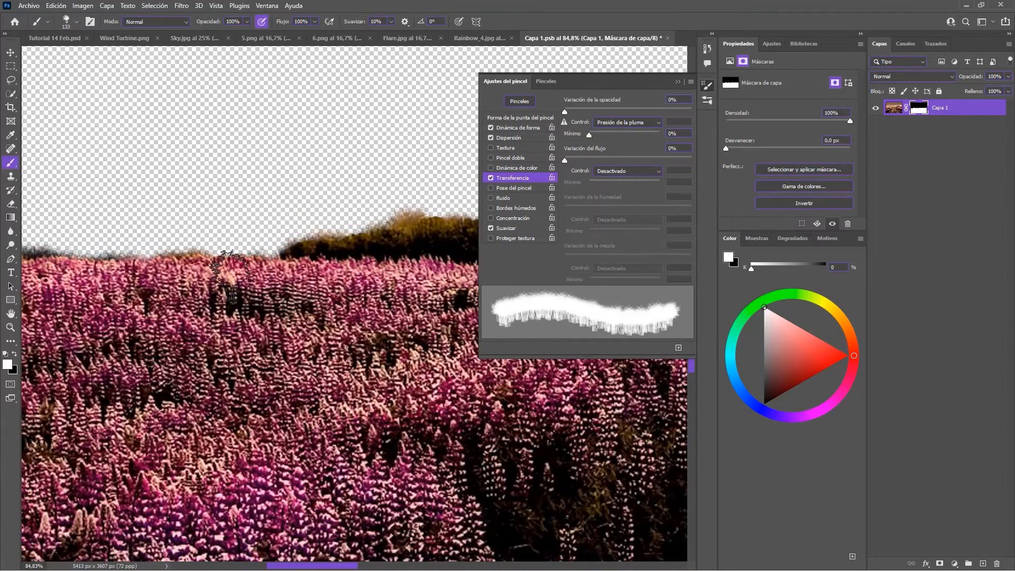
mouse_move(460, 318)
mouse_down()
mouse_move(222, 295)
mouse_move(191, 343)
mouse_move(311, 325)
mouse_up()
drag(375, 358, 233, 351)
mouse_move(201, 316)
mouse_down()
mouse_move(380, 339)
mouse_move(185, 306)
mouse_move(261, 297)
mouse_up()
drag(346, 301, 573, 284)
Step: Paint white on the mask along the upper edge of the flower field on the road's right side
key(F5)
drag(592, 288, 349, 286)
drag(397, 284, 603, 280)
mouse_move(629, 287)
mouse_down()
mouse_move(466, 282)
mouse_move(637, 291)
mouse_up()
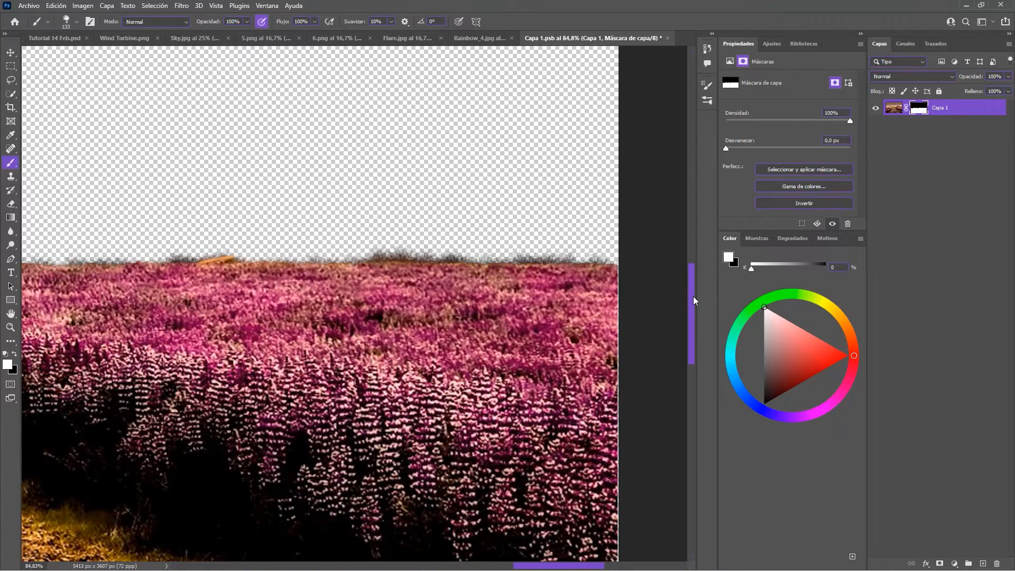
Step: Save the masked road photo and close the smart object's contents
key(ctrl+0)
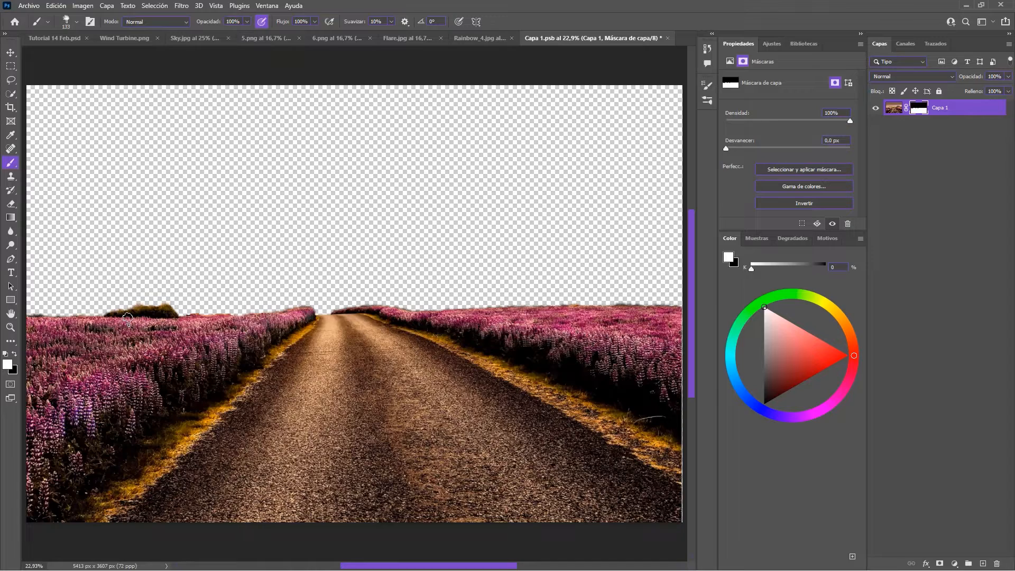
scroll(133, 326, up, 3)
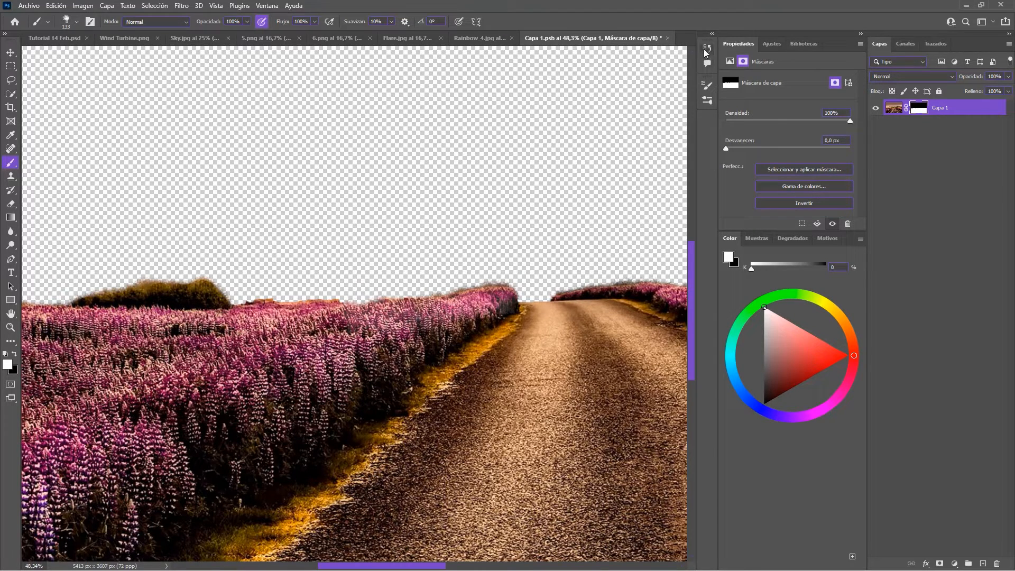
click(669, 37)
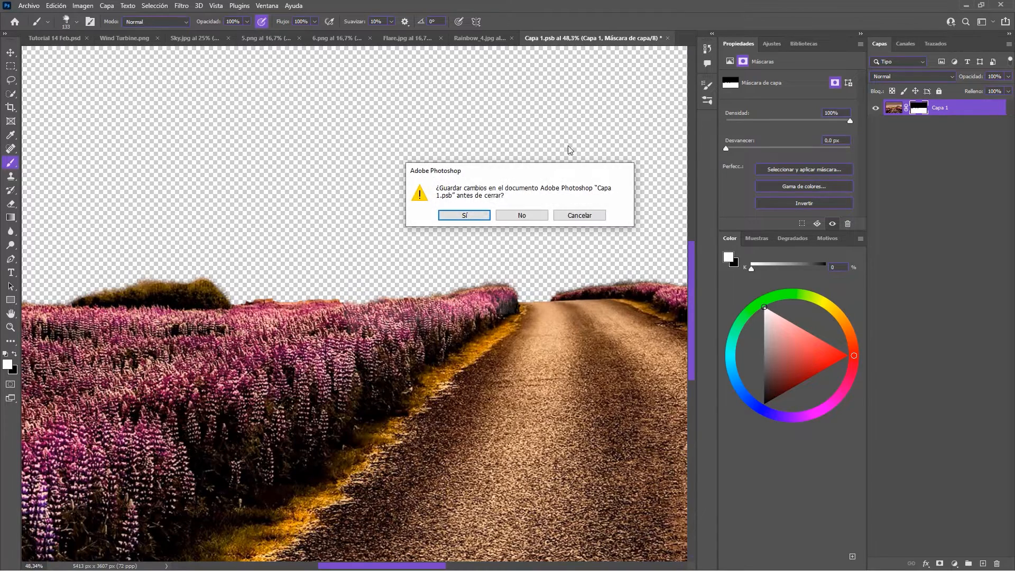
click(477, 218)
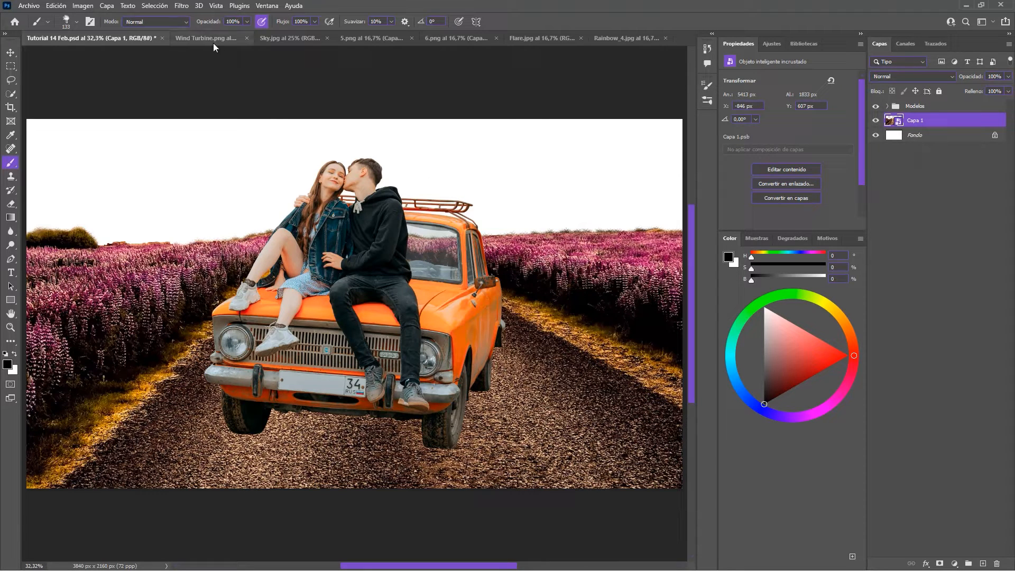
Step: Copy the Sky.jpg image into the Tutorial 14 Feb composite and place its layer directly beneath the road layer
click(286, 38)
drag(934, 110, 304, 249)
drag(923, 123, 926, 144)
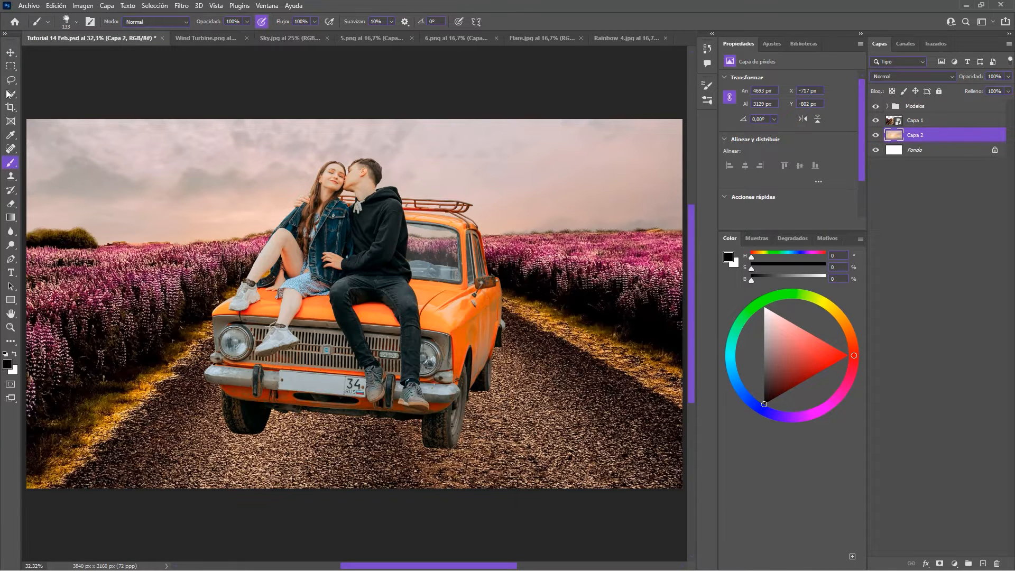
Step: Reposition the sky and scale it to 3840 x 2560 px so it fits the canvas width
key(v)
mouse_move(505, 174)
mouse_down()
mouse_move(500, 107)
mouse_move(503, 150)
mouse_move(466, 221)
mouse_up()
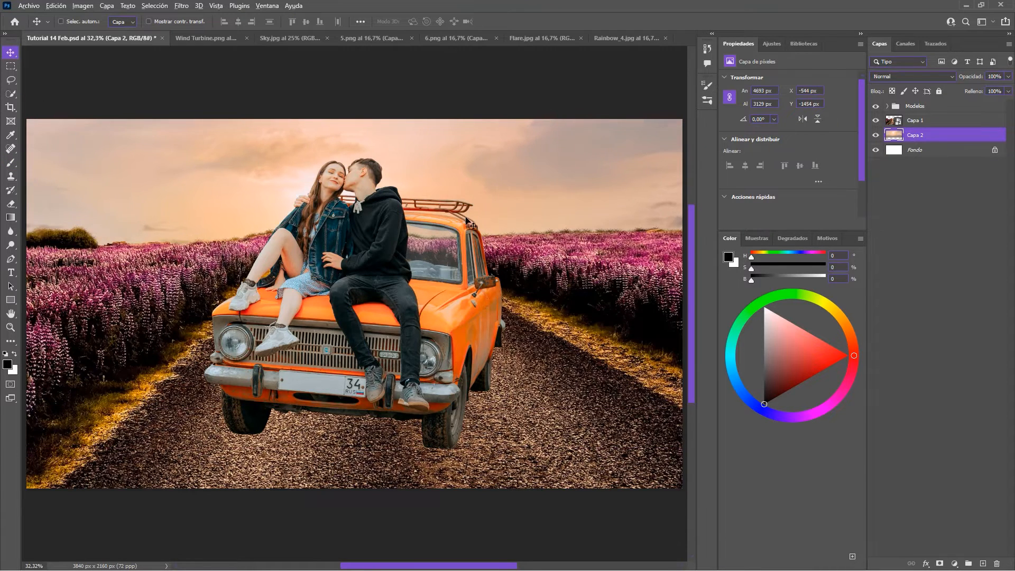
scroll(466, 221, down, 2)
key(ctrl+t)
drag(649, 162, 613, 163)
drag(101, 162, 165, 163)
drag(491, 219, 492, 216)
key(Return)
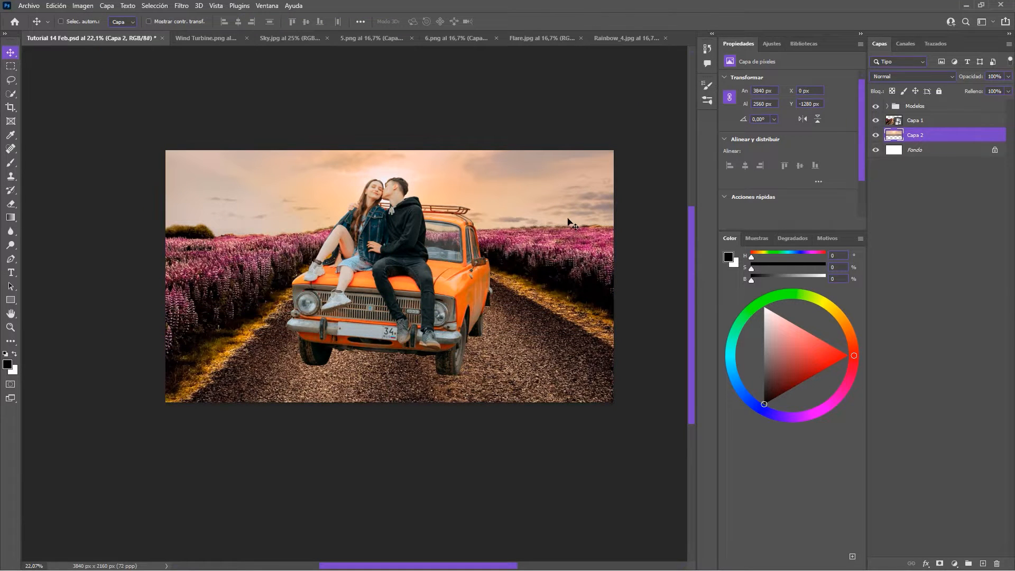
Step: Lower the road layer to Y 655 px and shift the sky layer vertically to Y -1267 px
click(935, 126)
drag(296, 236, 294, 241)
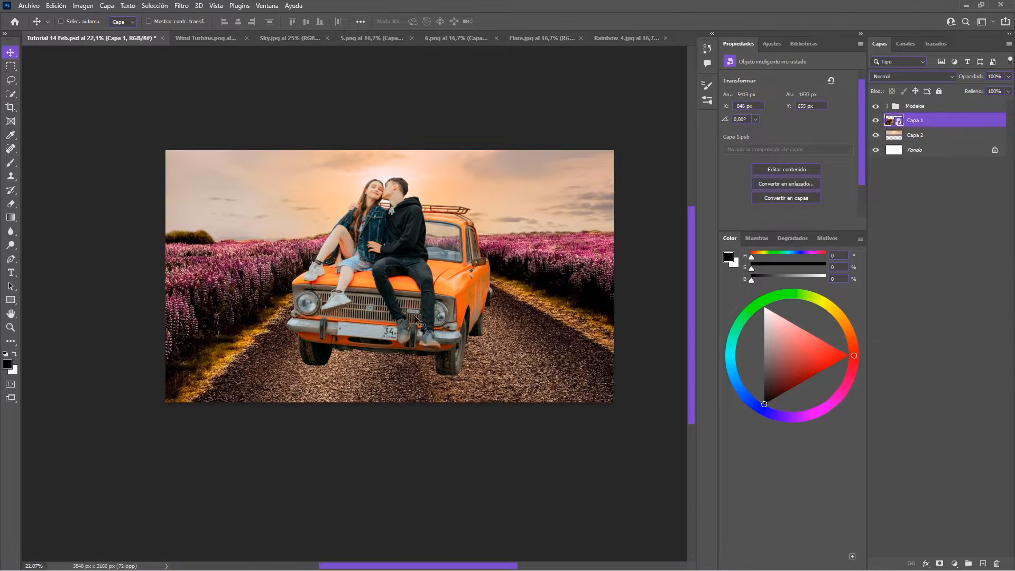
click(922, 136)
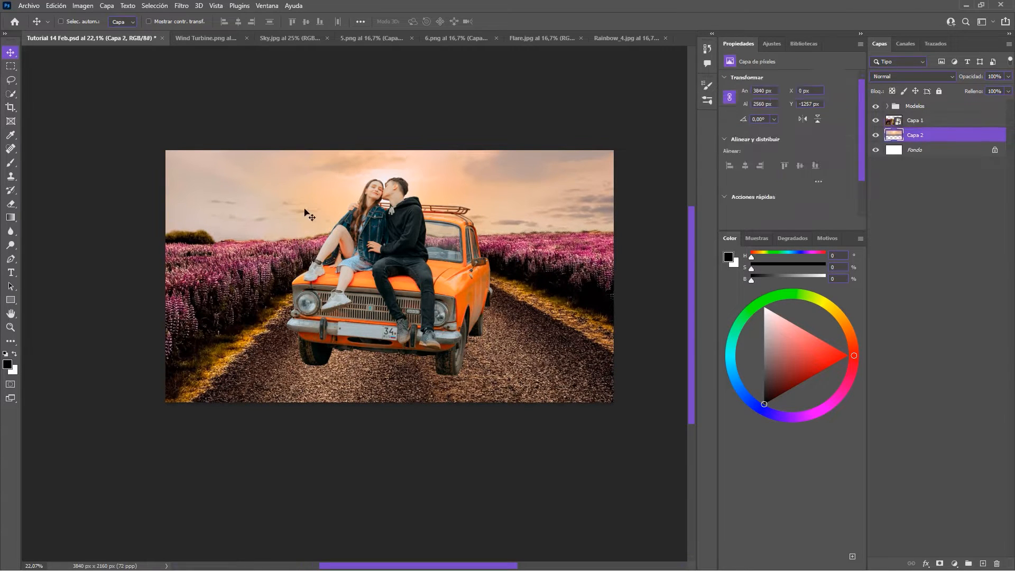
drag(304, 209, 304, 209)
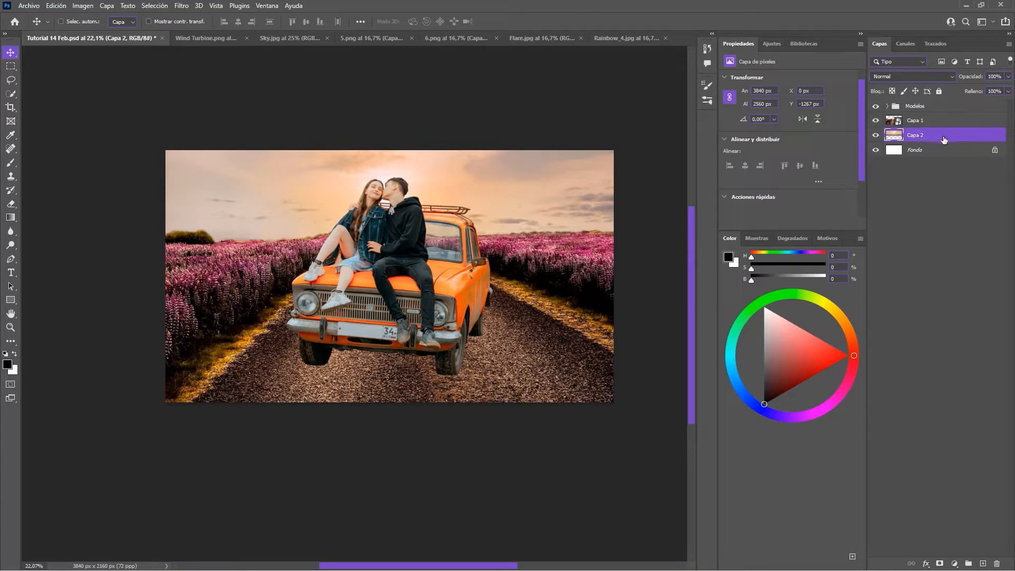
Step: Group the sky layer, name the group Cielo and collapse it
key(ctrl+g)
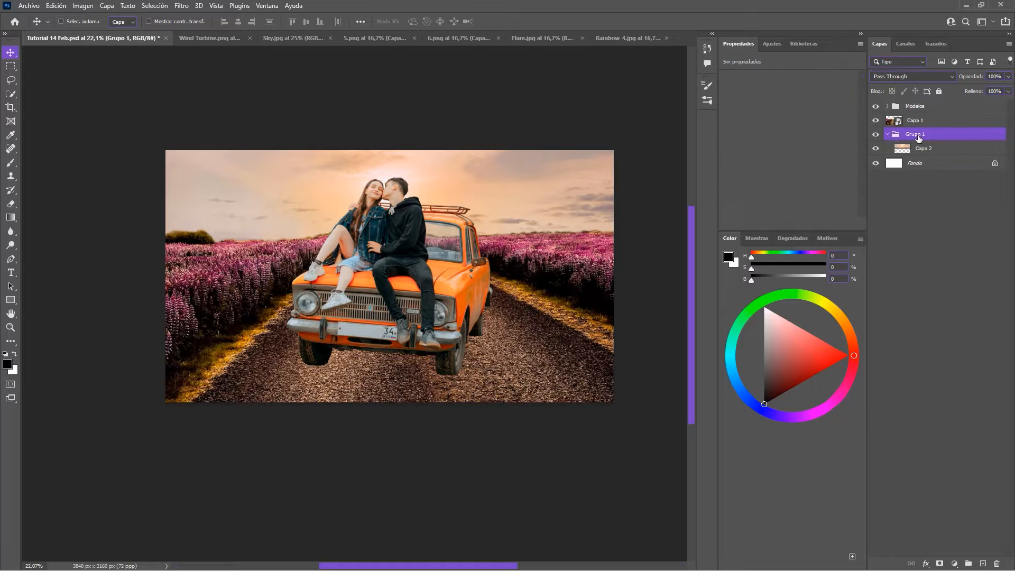
double_click(919, 136)
key(Return)
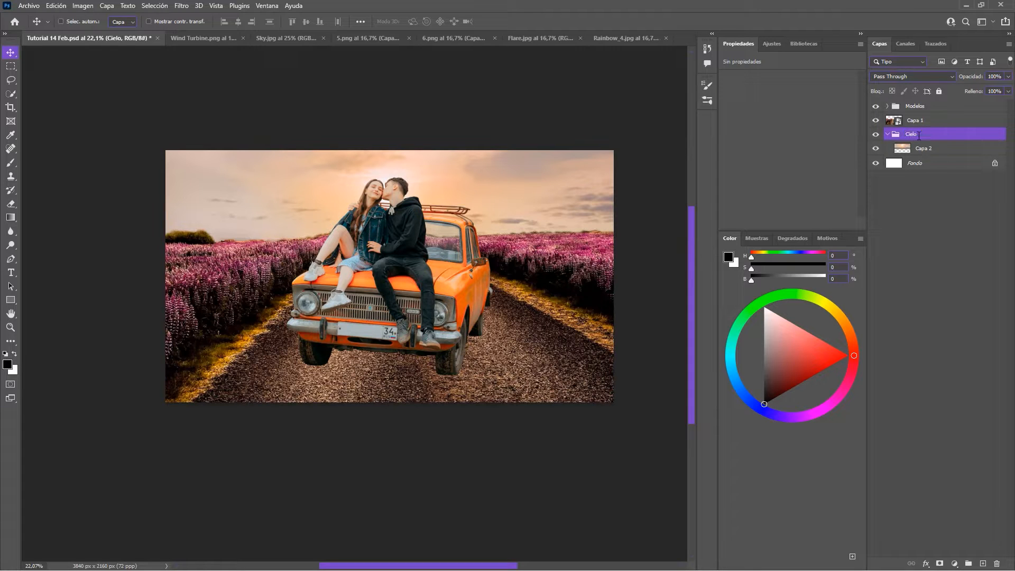
click(887, 134)
Step: Group the road layer, name the group Fondo and collapse it
click(941, 122)
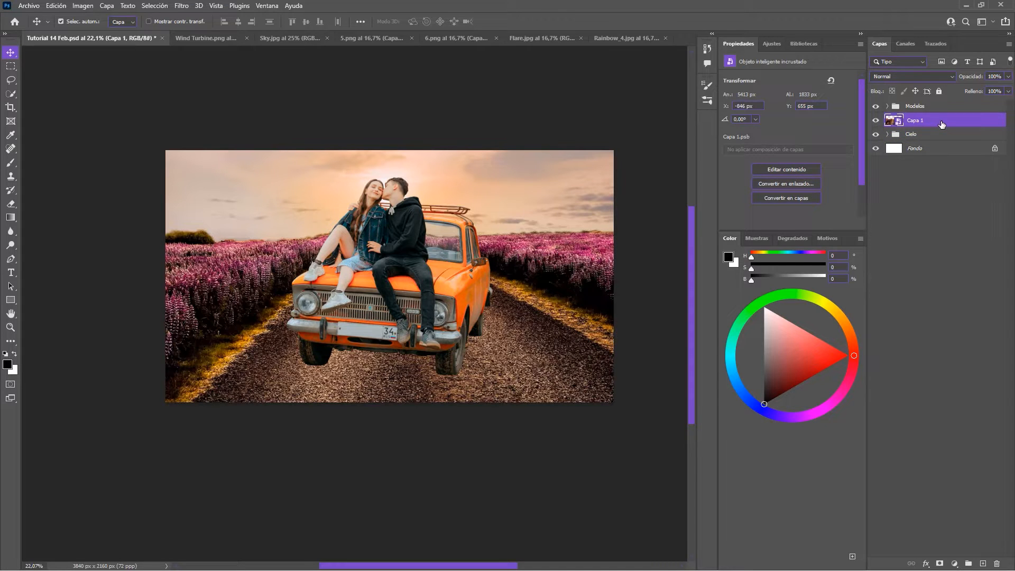
key(ctrl+g)
double_click(916, 120)
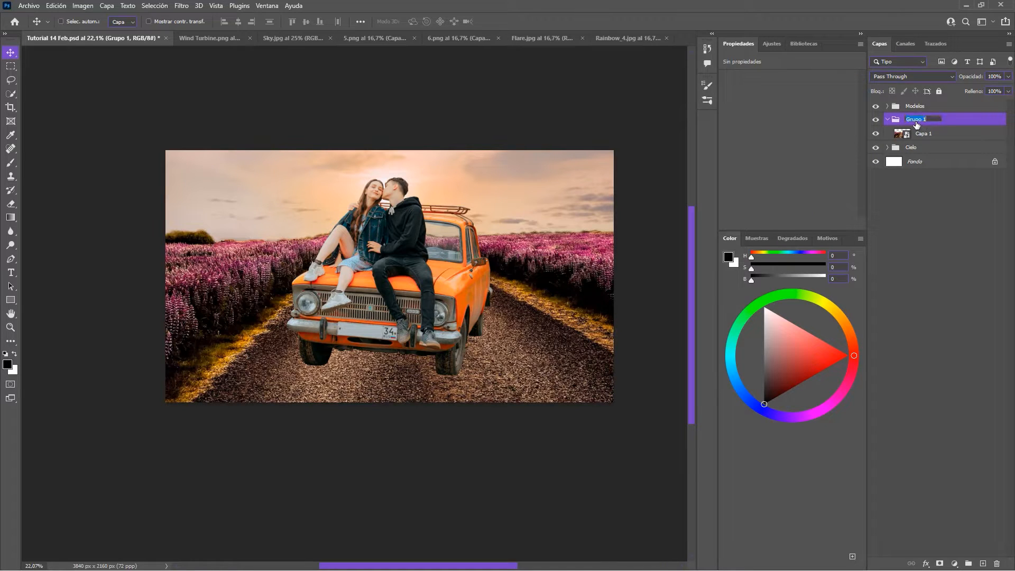
key(Return)
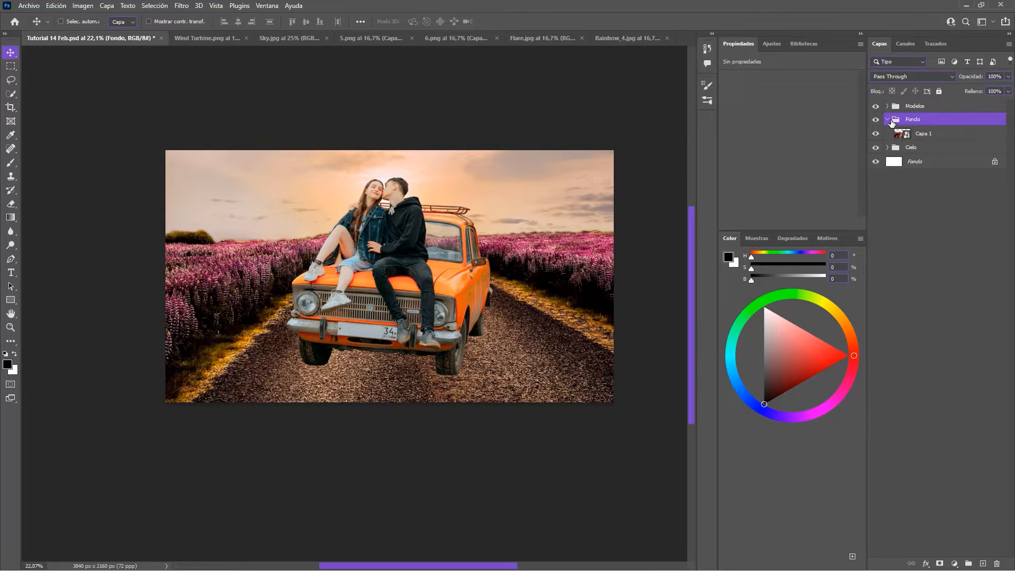
click(888, 120)
Step: Nudge the Modelos, Fondo and Cielo groups slightly downward together, then deselect them
click(927, 135)
click(888, 133)
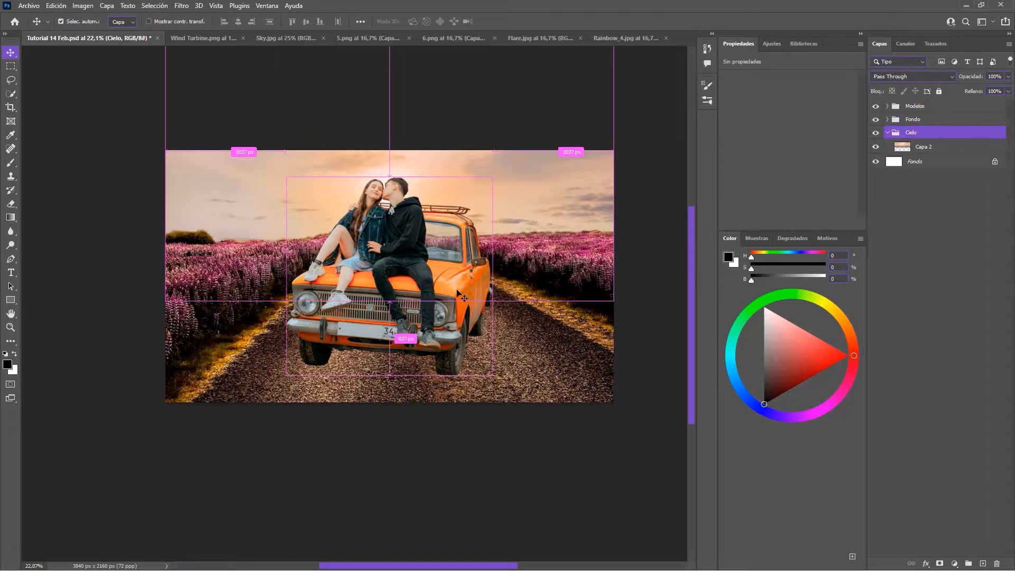
key(ctrl+0)
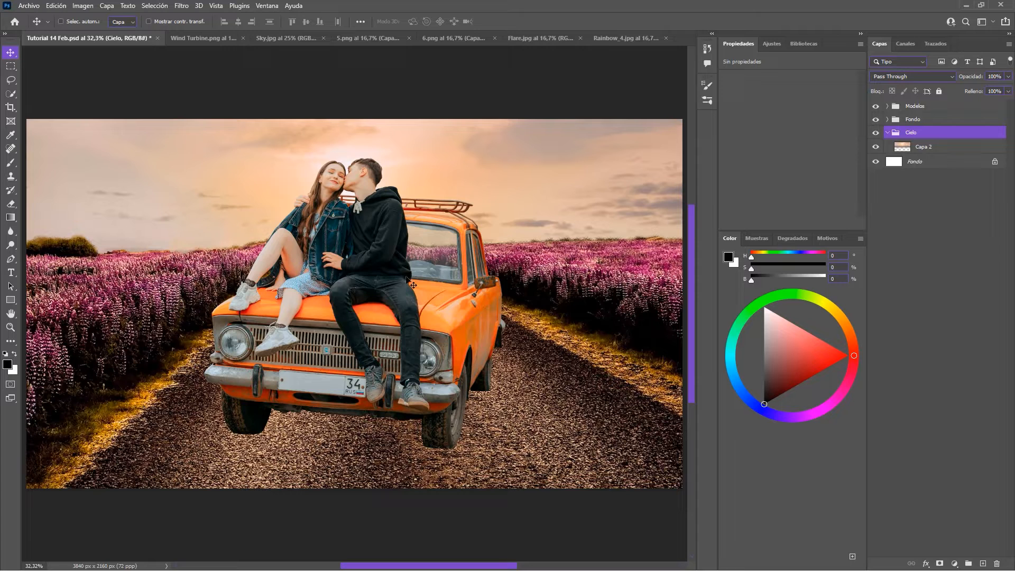
click(888, 133)
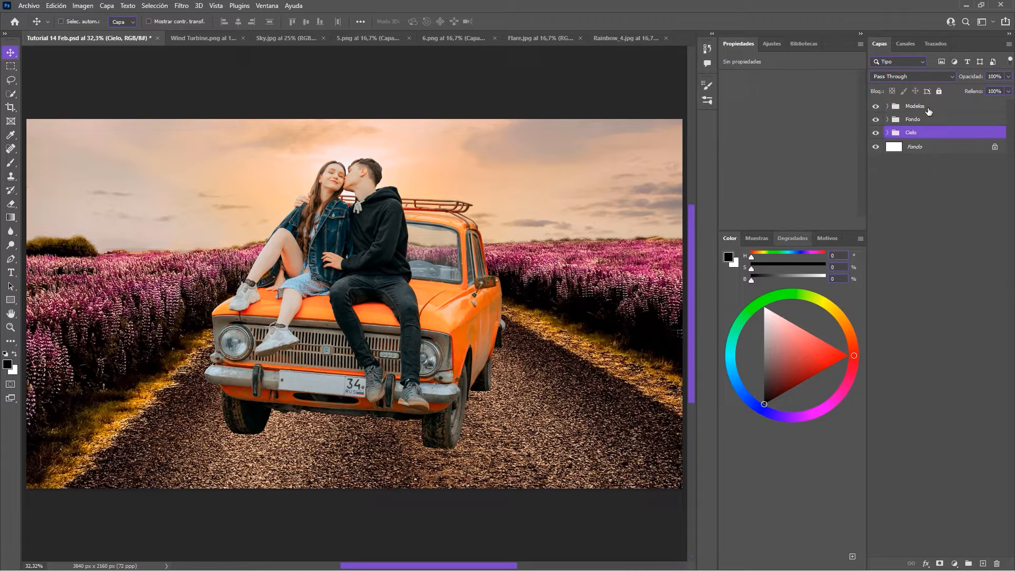
shift+click(929, 111)
key(shift+Down)
key(shift+Down)
key(shift+Down)
key(shift+Down)
key(shift+Down)
key(shift+Down)
key(shift+Down)
key(shift+Down)
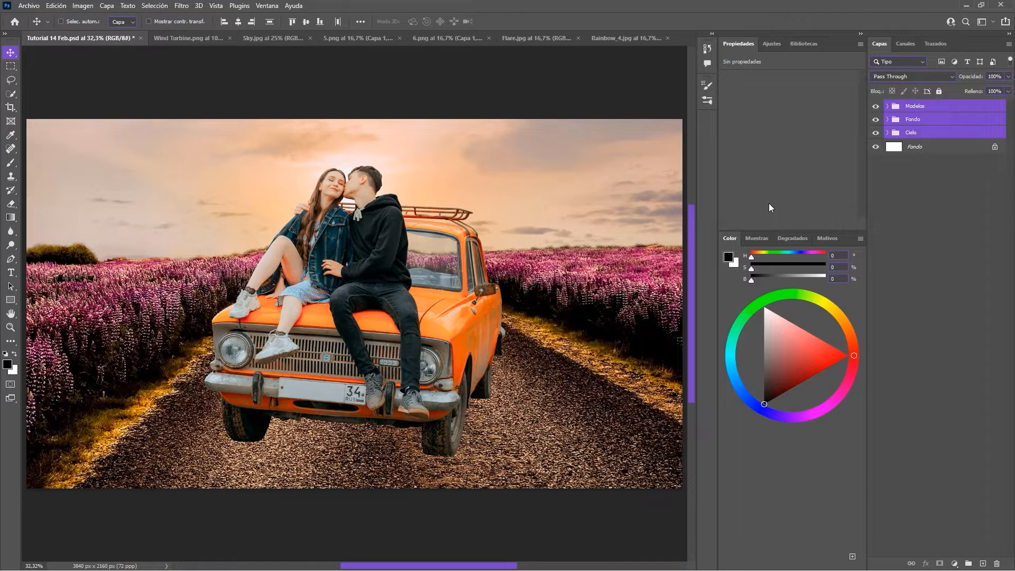
click(923, 217)
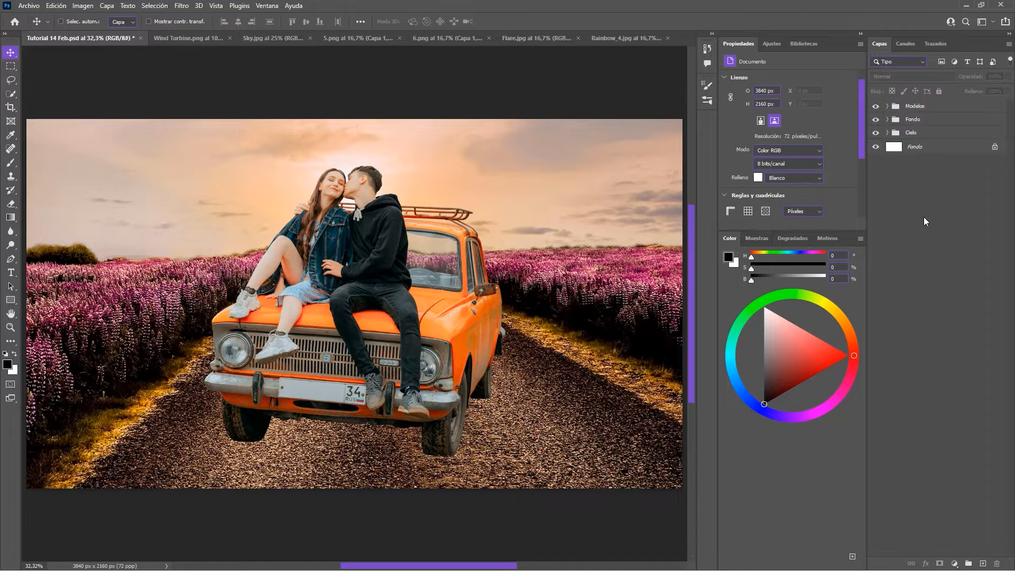
Step: Expand the Cielo group and add a new empty layer above its sky layer
click(887, 133)
click(948, 154)
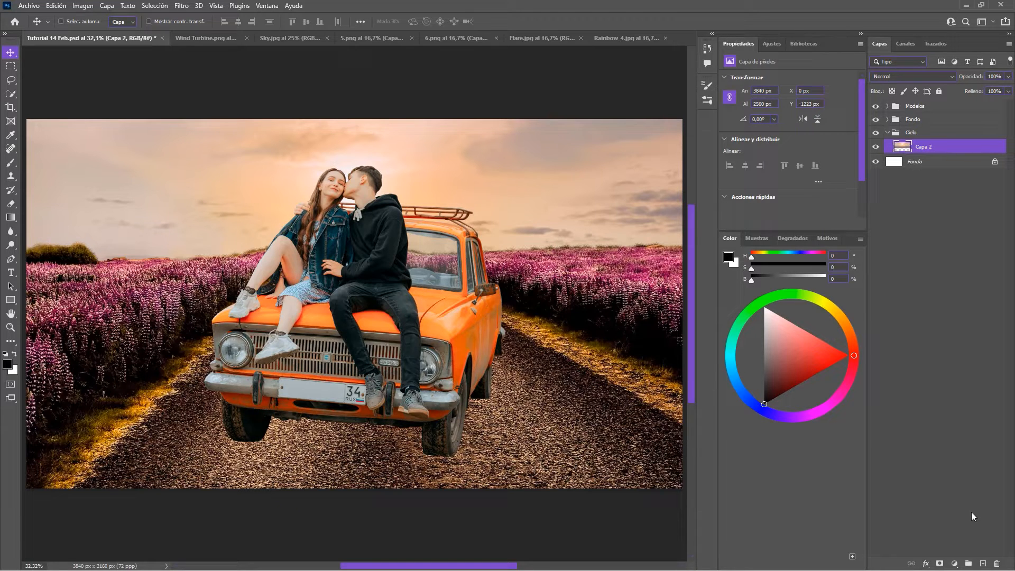
click(982, 564)
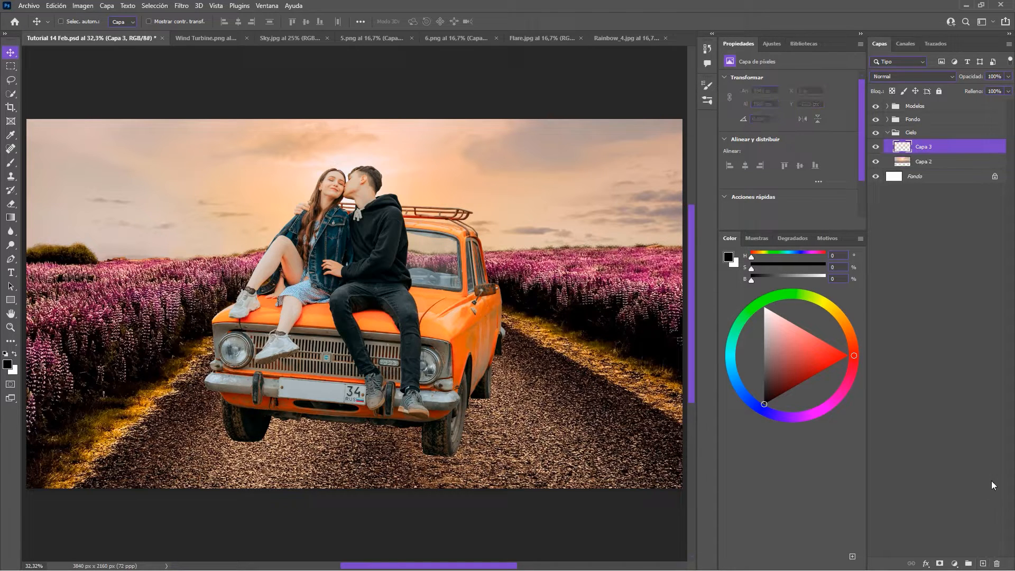
Step: Choose brush 23, a 394 px flock of birds, from the Birds brush set for the Brush tool
key(b)
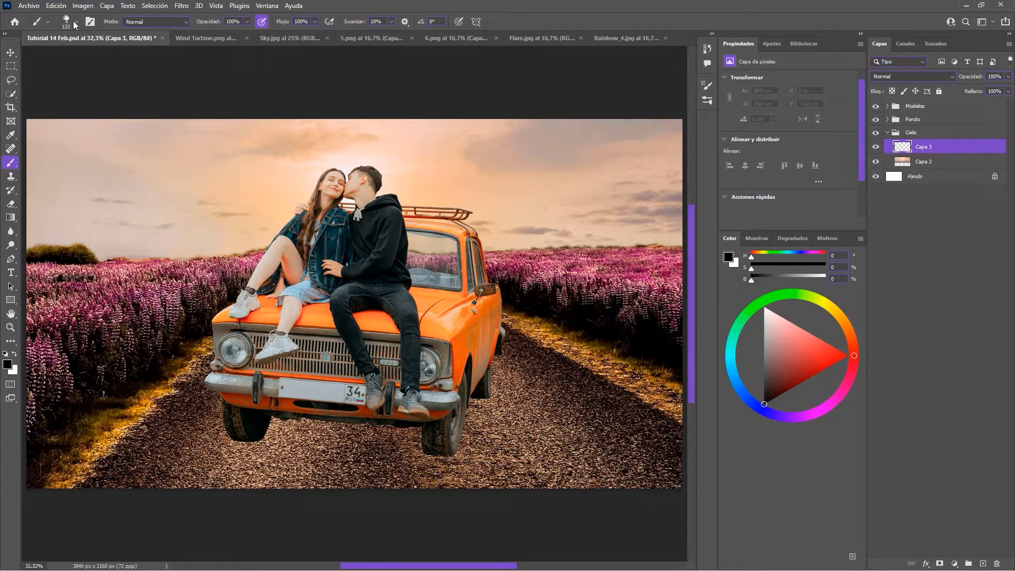
click(75, 23)
scroll(79, 185, up, 6)
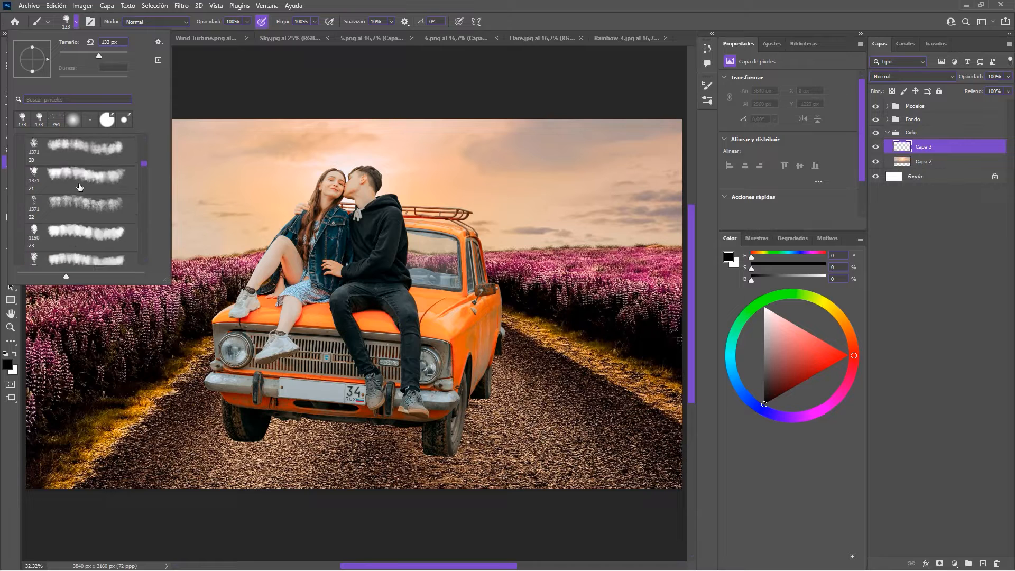
scroll(82, 184, up, 4)
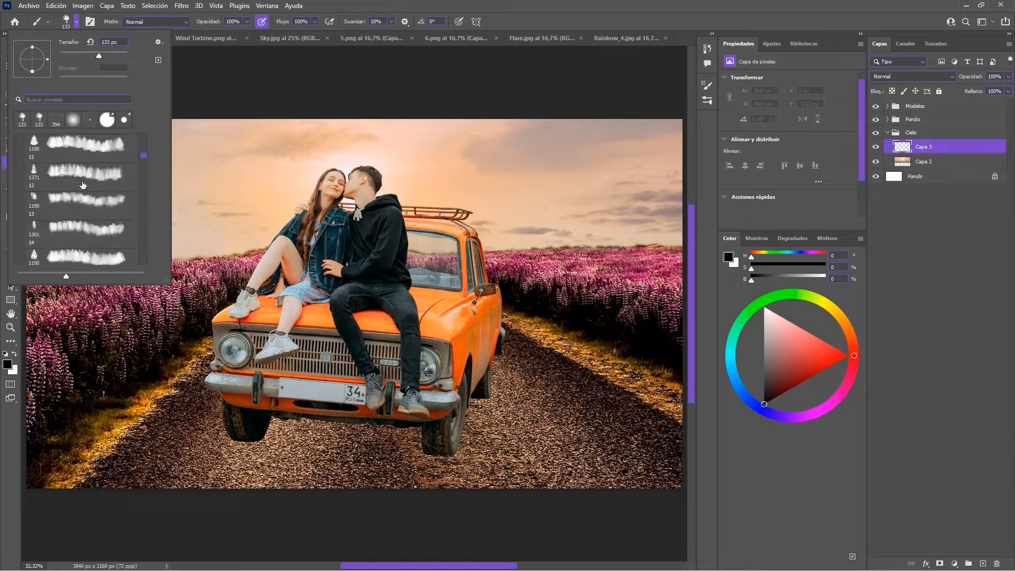
drag(144, 151, 143, 148)
click(20, 211)
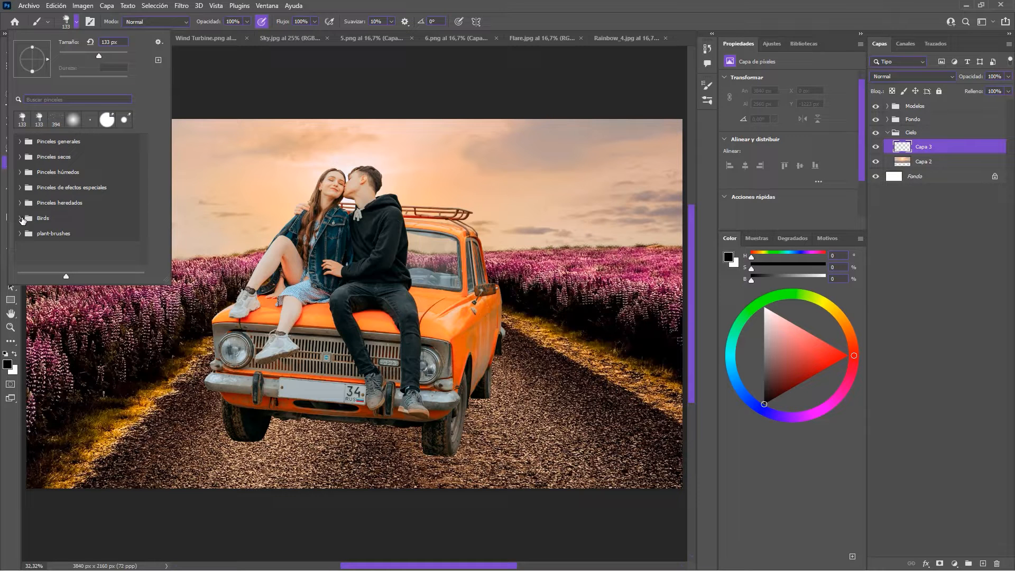
click(21, 218)
scroll(69, 218, down, 6)
scroll(69, 219, down, 8)
scroll(69, 219, down, 2)
click(38, 231)
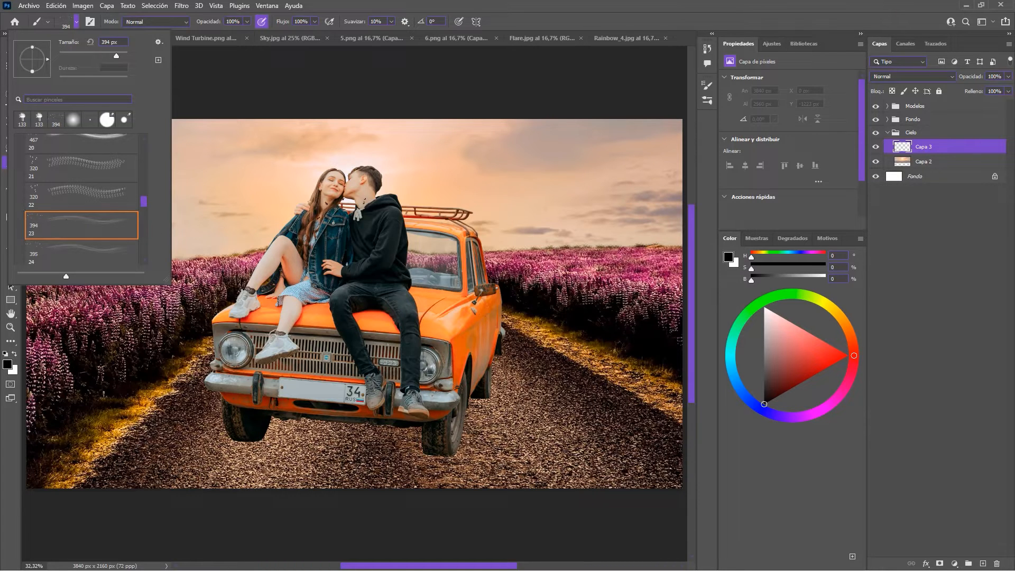
Step: Stamp one black flock of birds in the sky just right of the couple's heads and name the layer Aves
scroll(432, 155, up, 5)
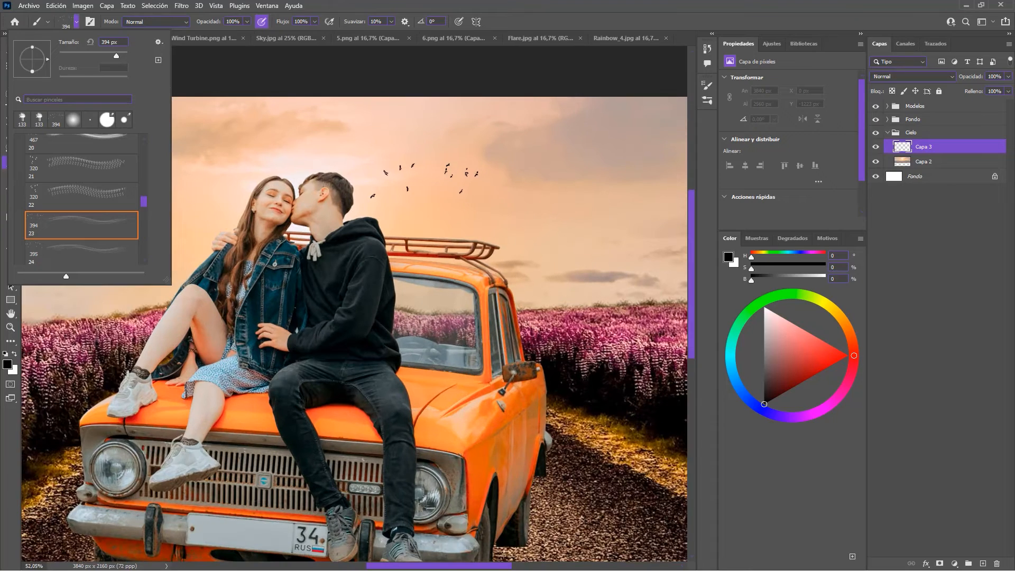
click(421, 180)
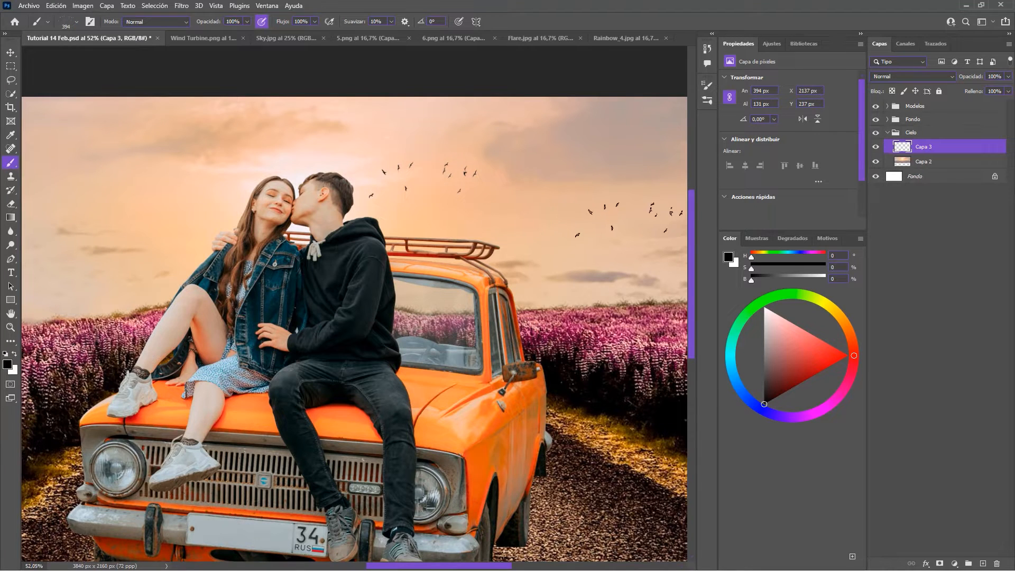
scroll(708, 211, down, 5)
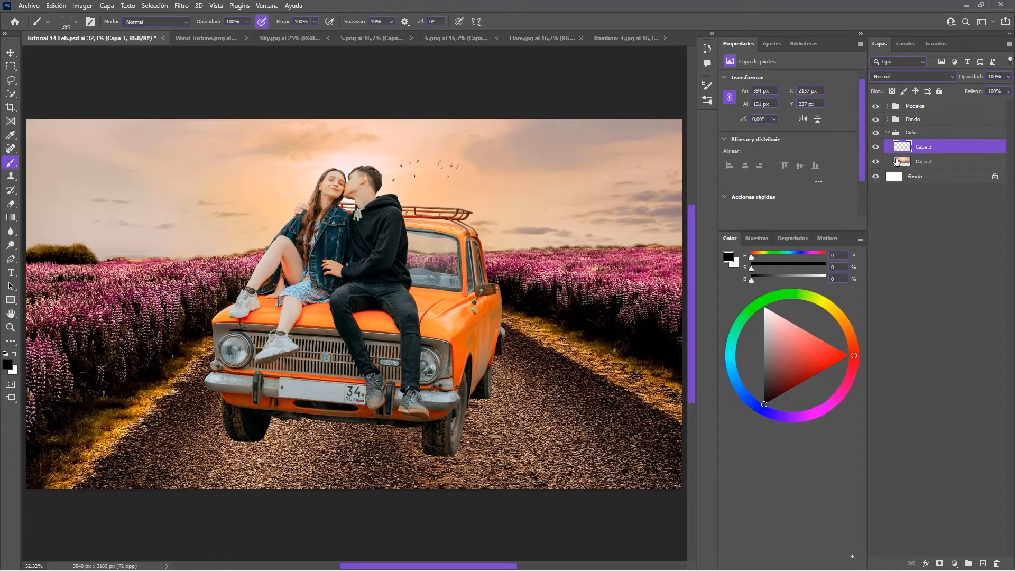
double_click(930, 147)
text(Aves)
key(Return)
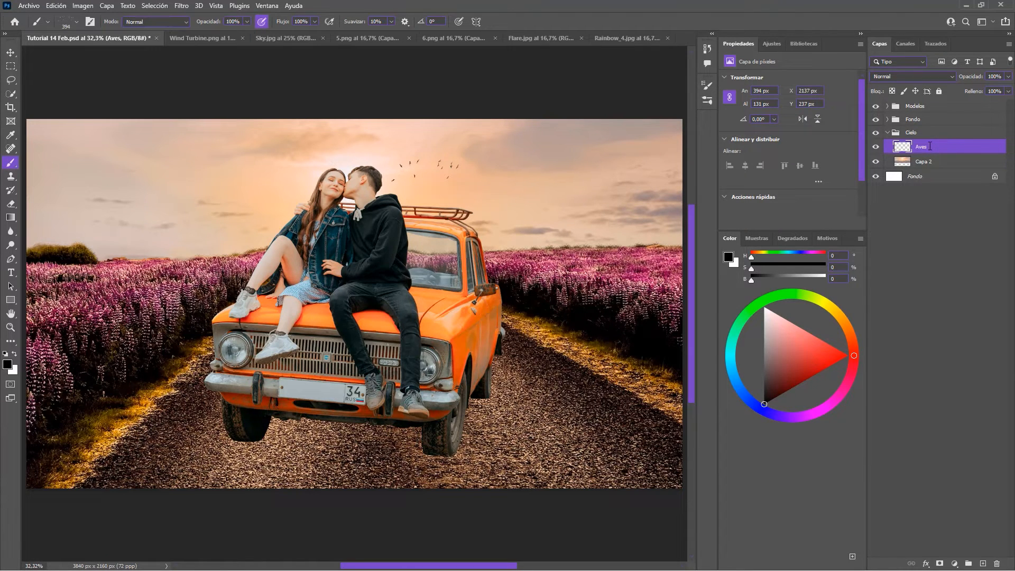
Step: Add a new layer directly above the sky layer Capa 2 and choose the Circular difuso brush
click(956, 162)
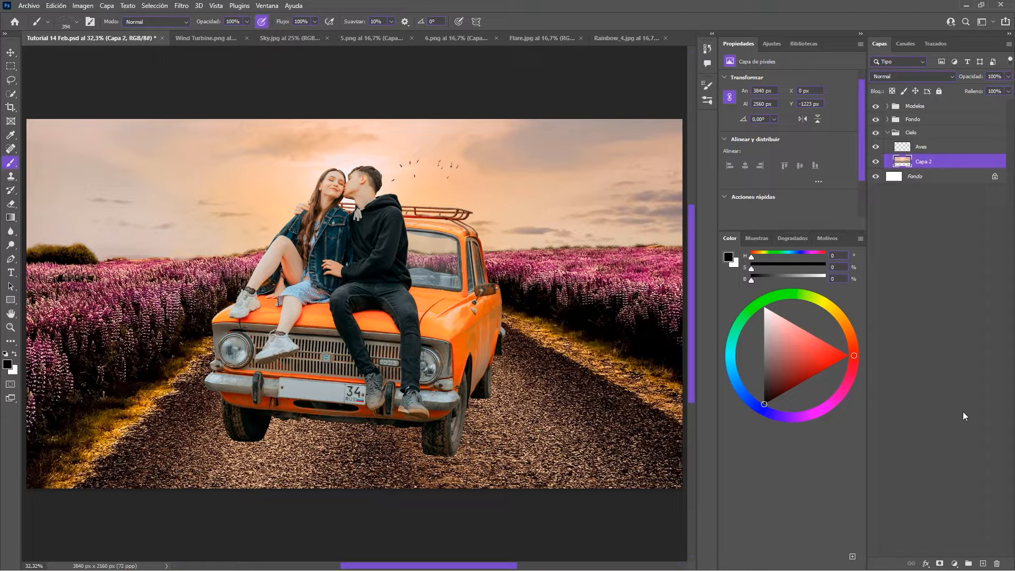
click(981, 563)
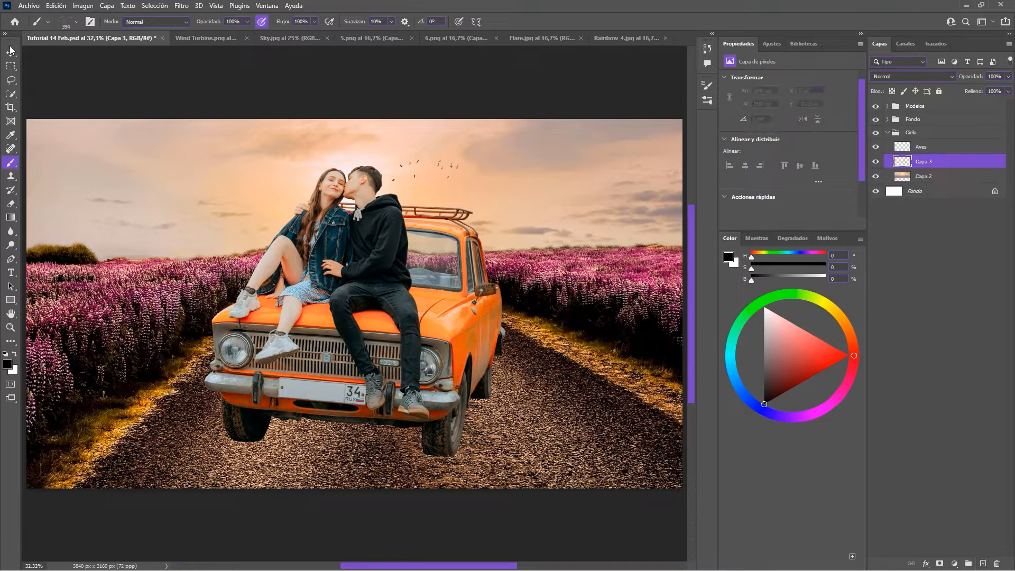
click(77, 22)
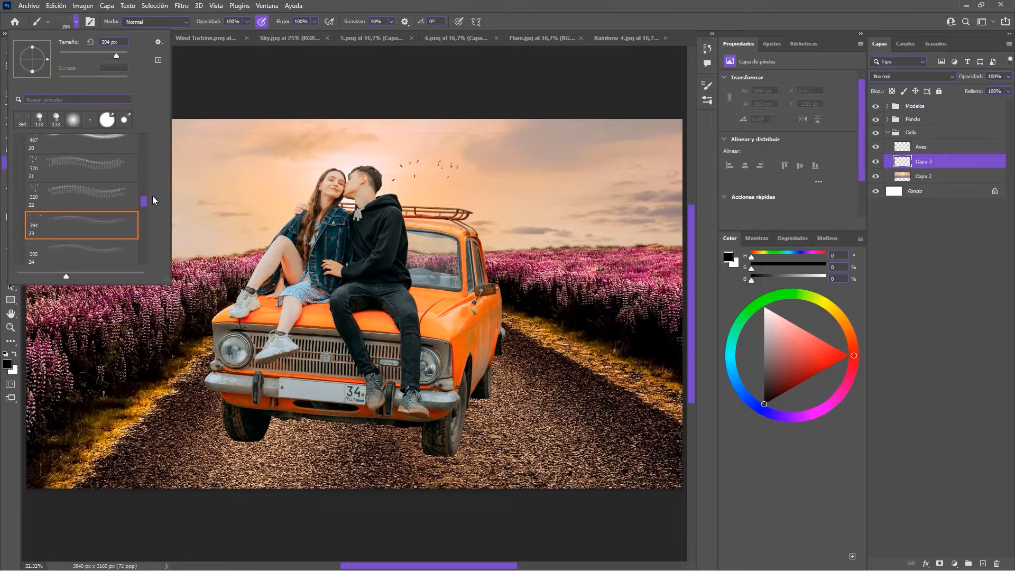
drag(144, 201, 148, 134)
click(21, 141)
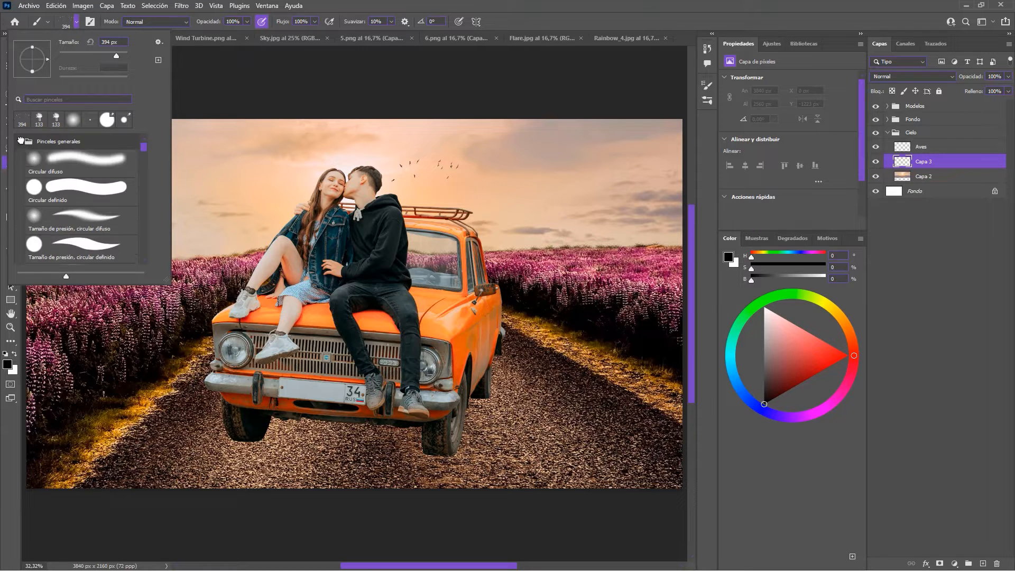
click(64, 164)
click(520, 16)
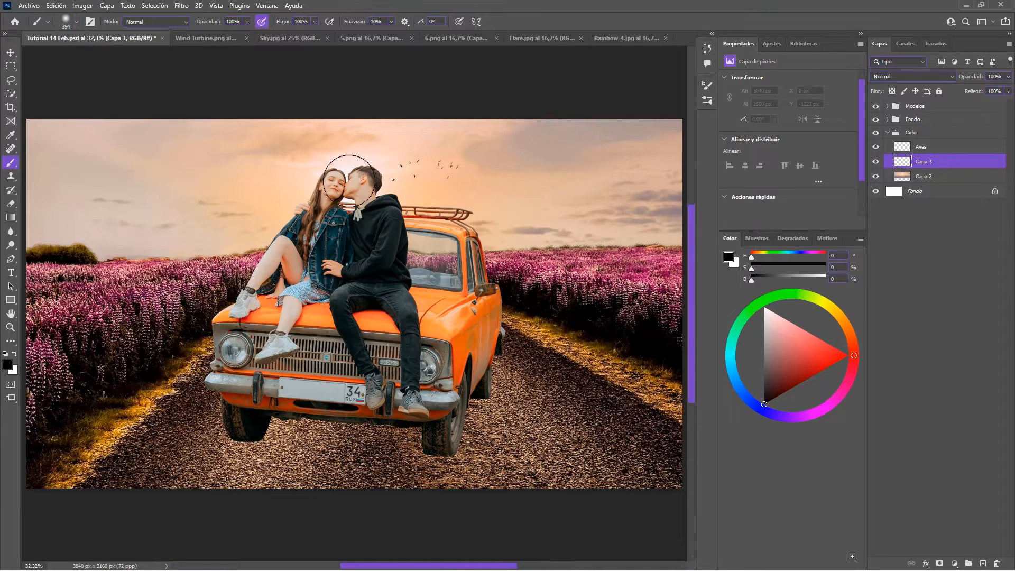
Step: Paint a soft white glow behind the couple, enlarging the brush to about 1378 px
drag(346, 182, 369, 189)
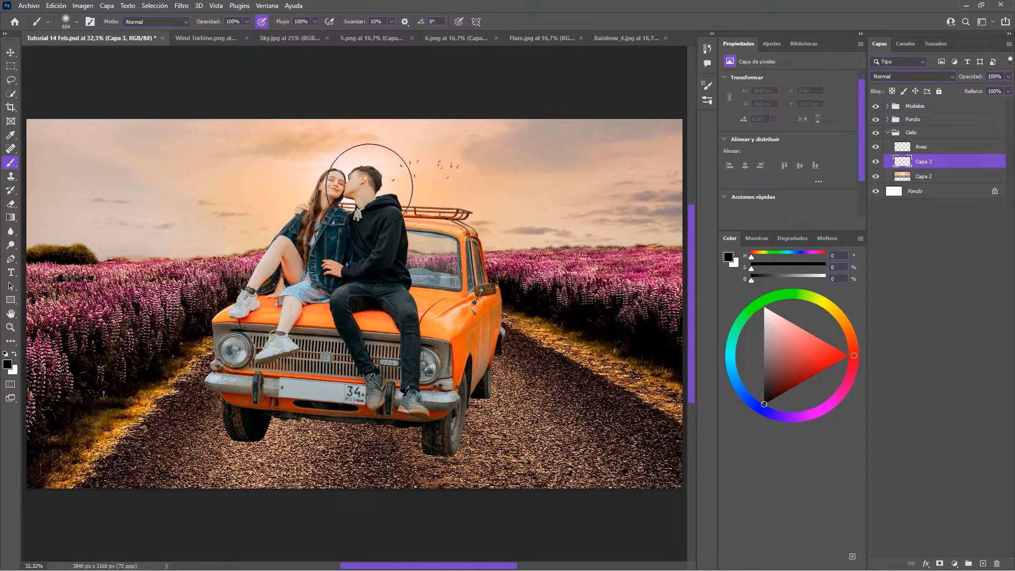
drag(342, 193, 370, 200)
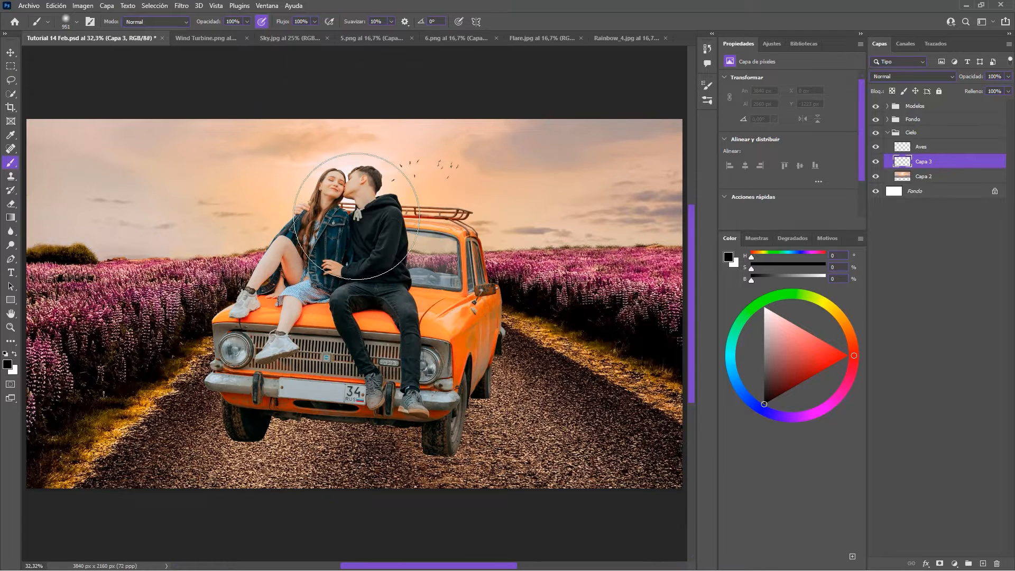
key(x)
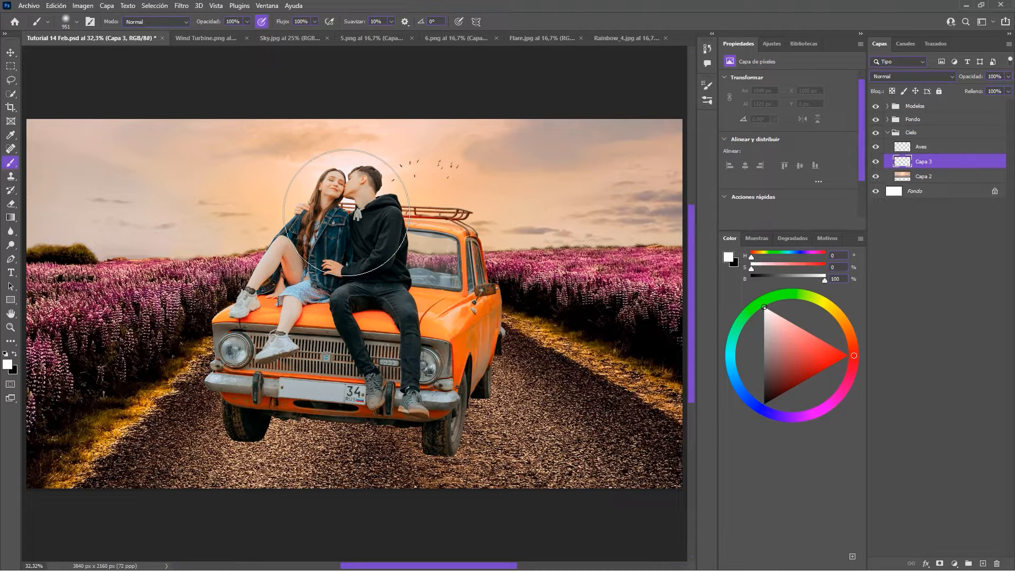
drag(346, 212, 360, 213)
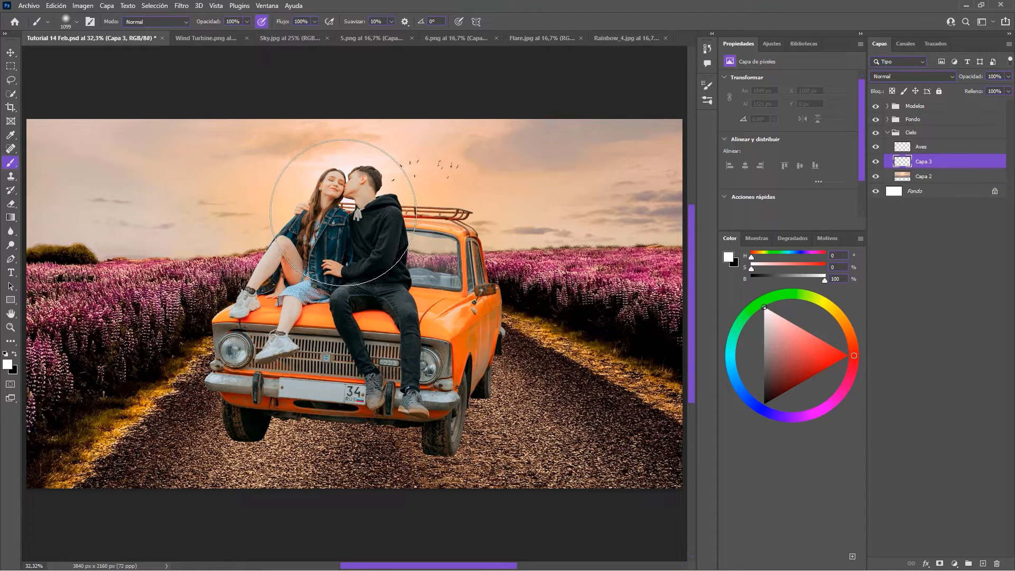
click(347, 212)
drag(348, 212, 371, 218)
click(342, 231)
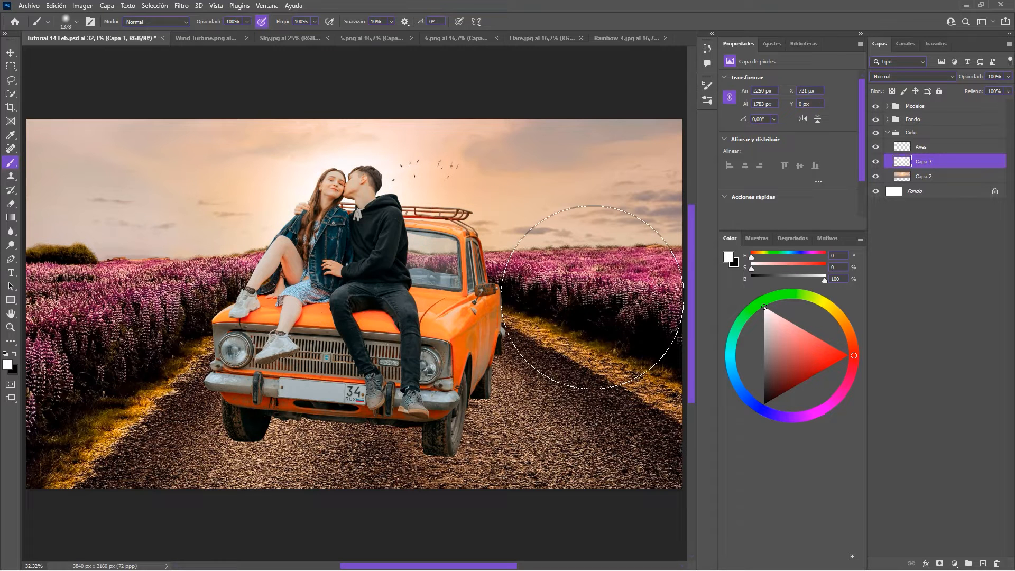
Step: Set the white glow layer's blend mode to Luz suave and compare the image with and without it
click(875, 163)
click(876, 162)
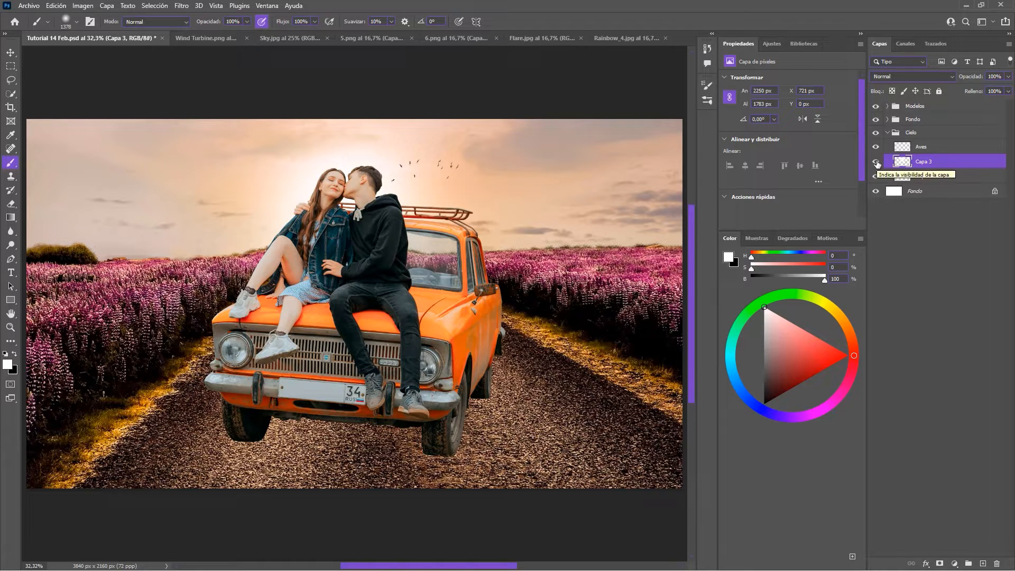
click(912, 76)
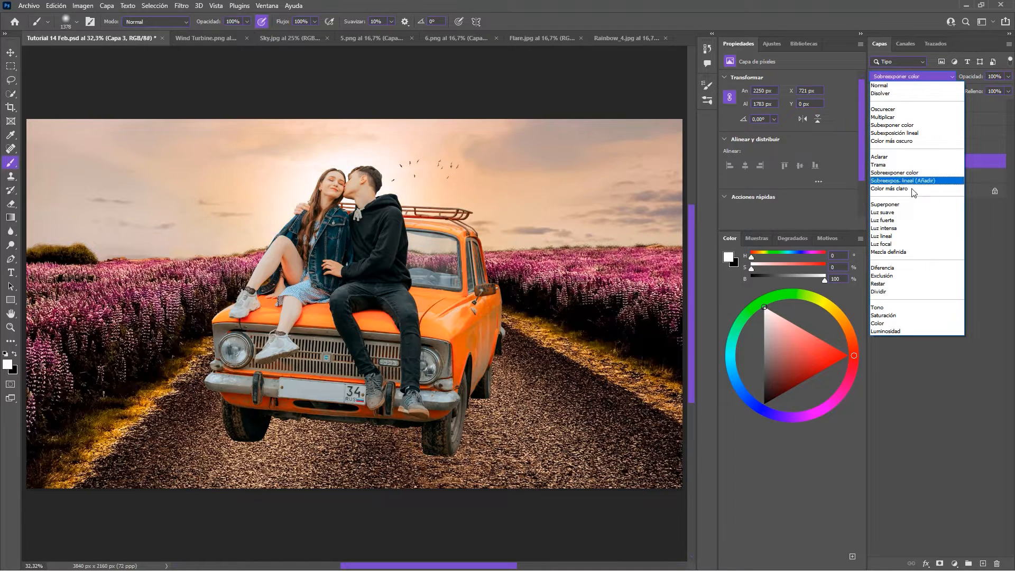
click(910, 213)
click(875, 163)
click(875, 163)
Step: Enlarge the brush to about 1774 px, widen the white glow around the couple, and toggle the layer's visibility to compare
drag(320, 231, 338, 237)
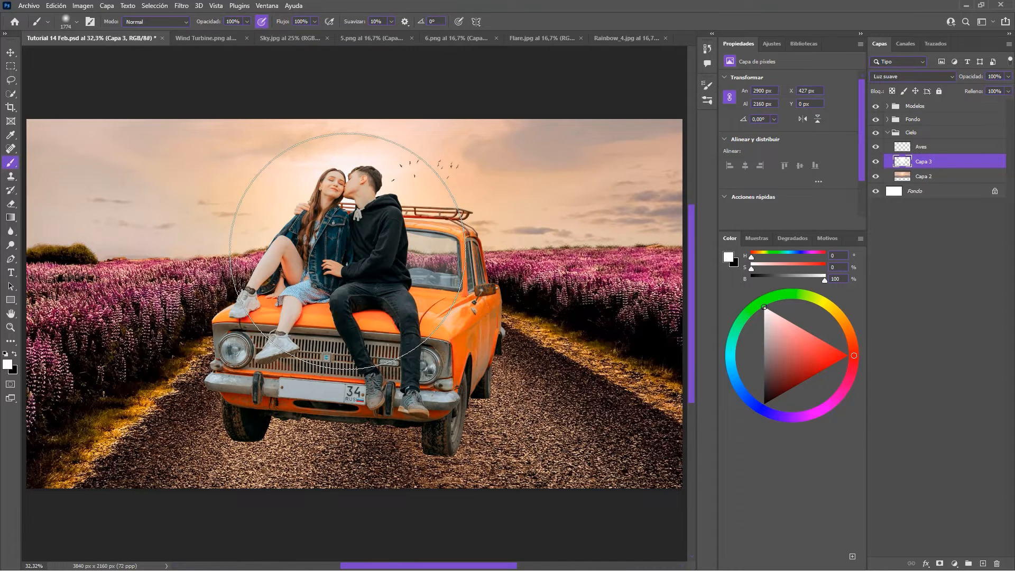
click(342, 251)
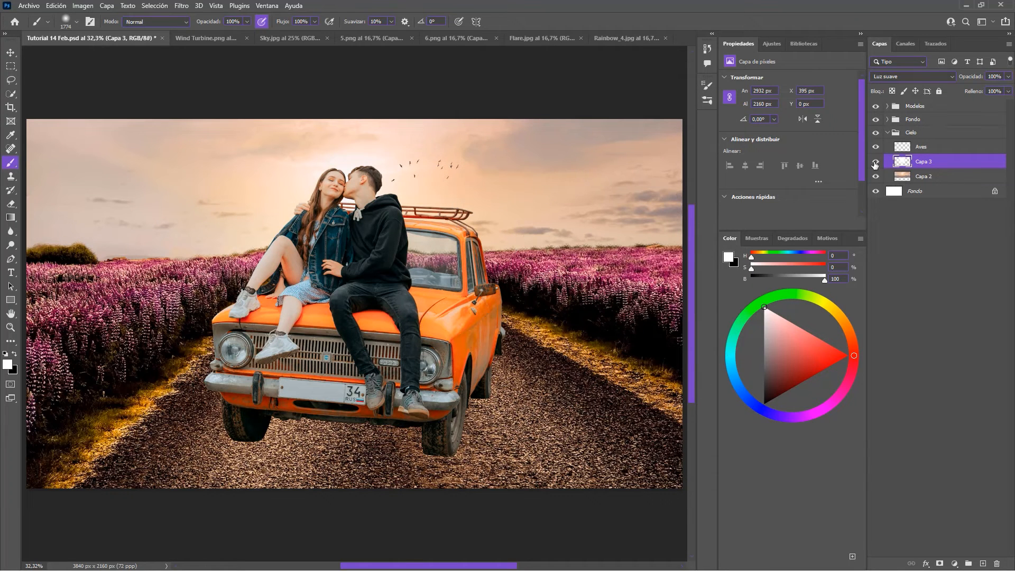
click(875, 163)
click(875, 163)
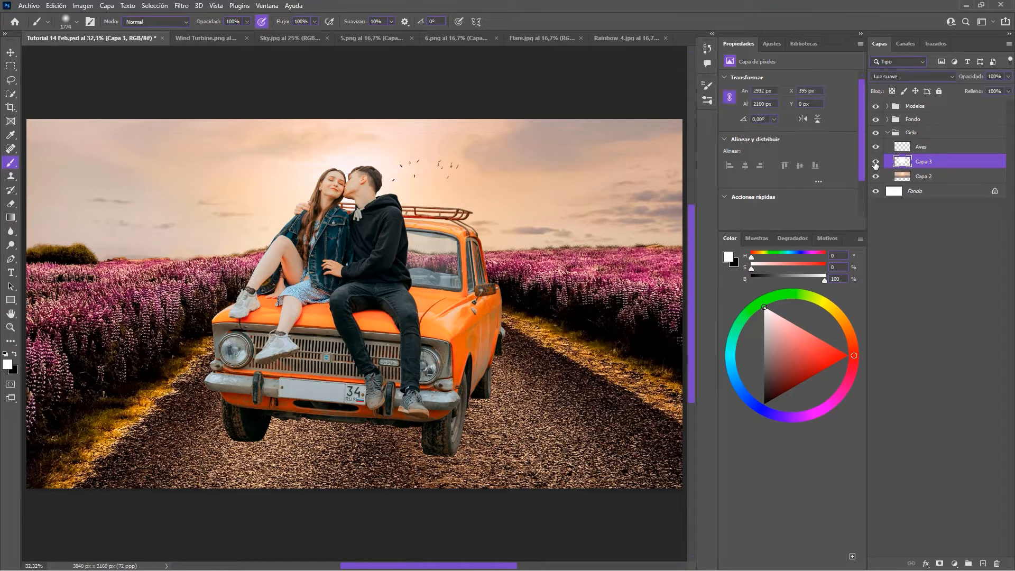
Step: Rename the white glow layer as Luz 1
double_click(923, 162)
text(Lu)
key(Return)
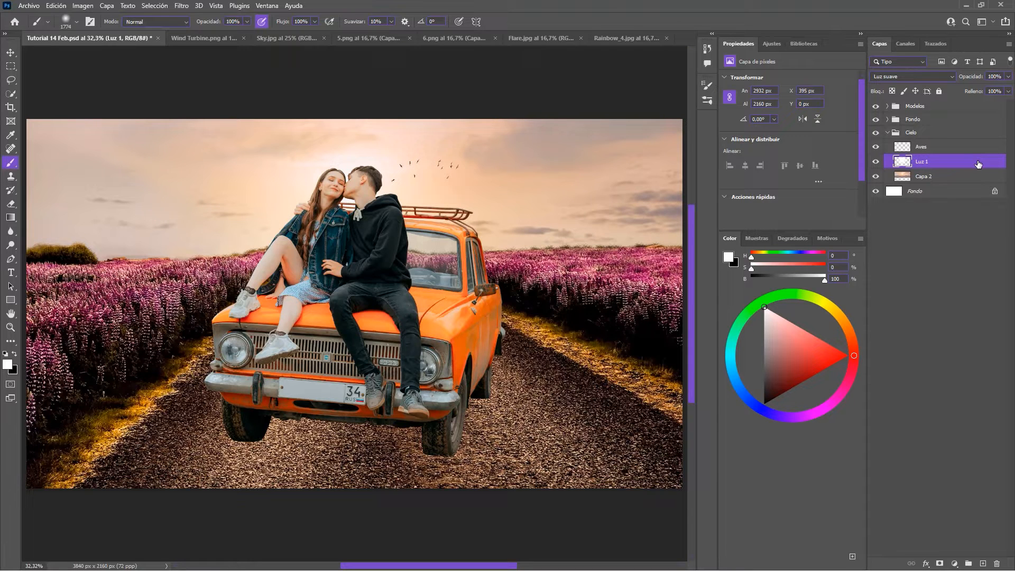
Step: Add a solid color fill layer above Luz 1 using the saved orange swatch ff6600
click(771, 239)
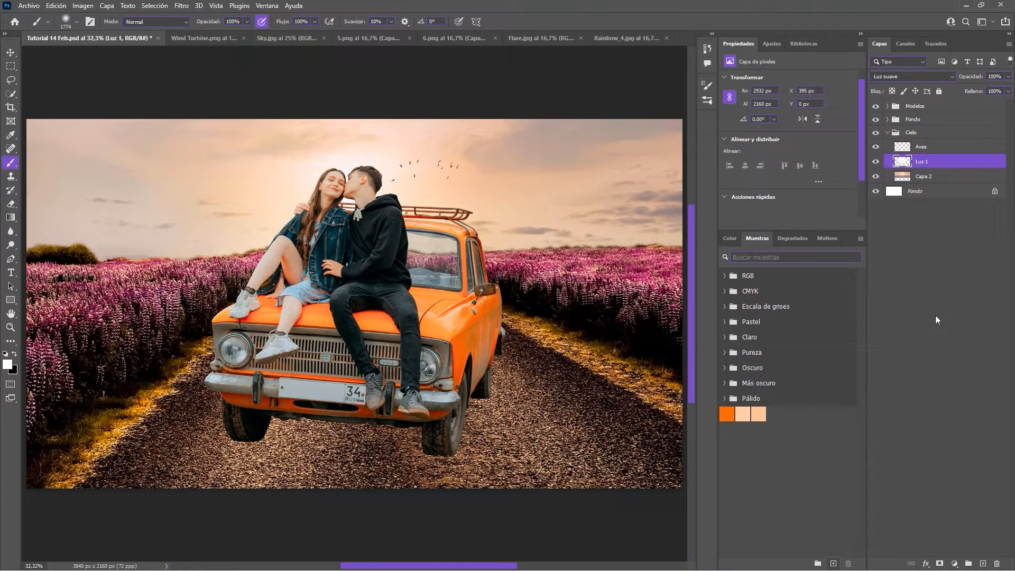
click(954, 563)
click(969, 379)
click(727, 413)
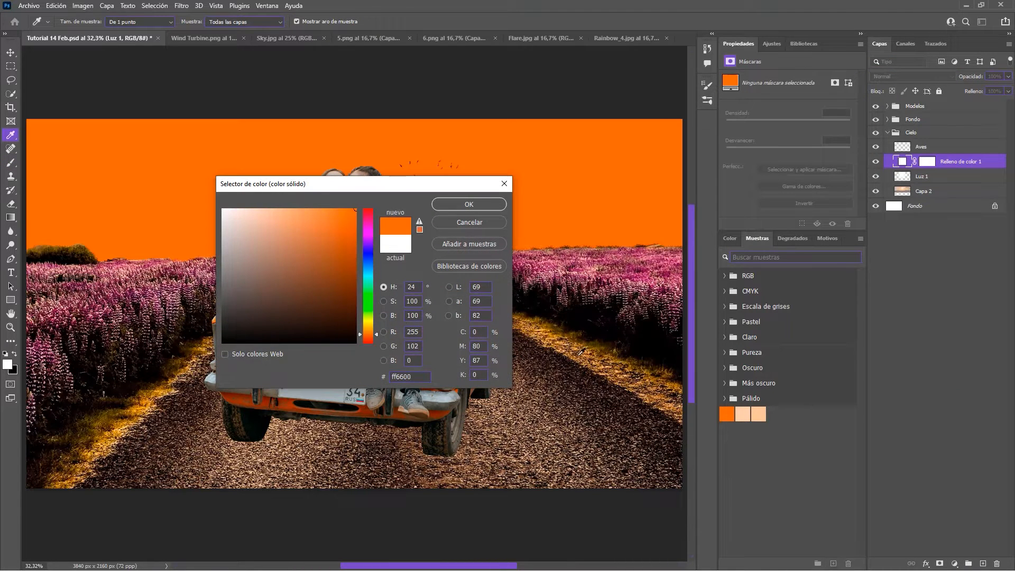
click(481, 203)
Step: Select the orange fill layer's mask and set the layer's blend mode to Trama
click(927, 162)
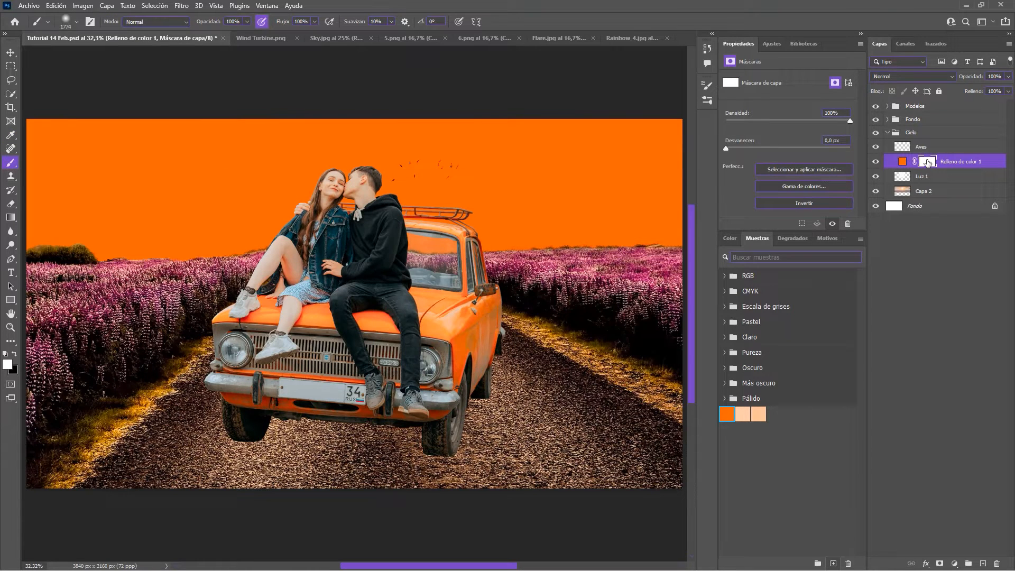
click(908, 77)
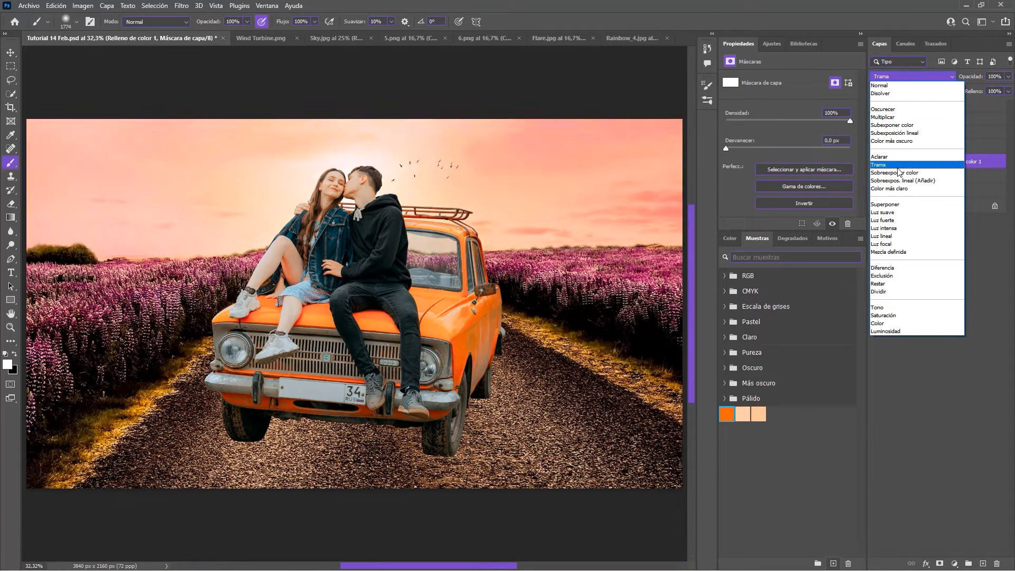
click(920, 164)
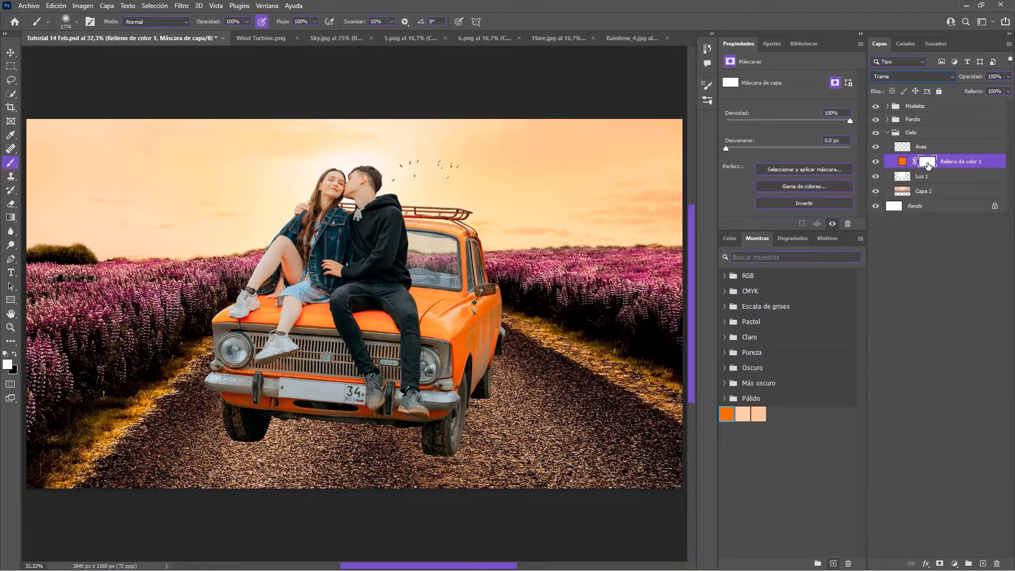
Step: Invert the orange fill's mask and reveal a soft glow behind the couple with a white brush of about 1941 px
key(ctrl+i)
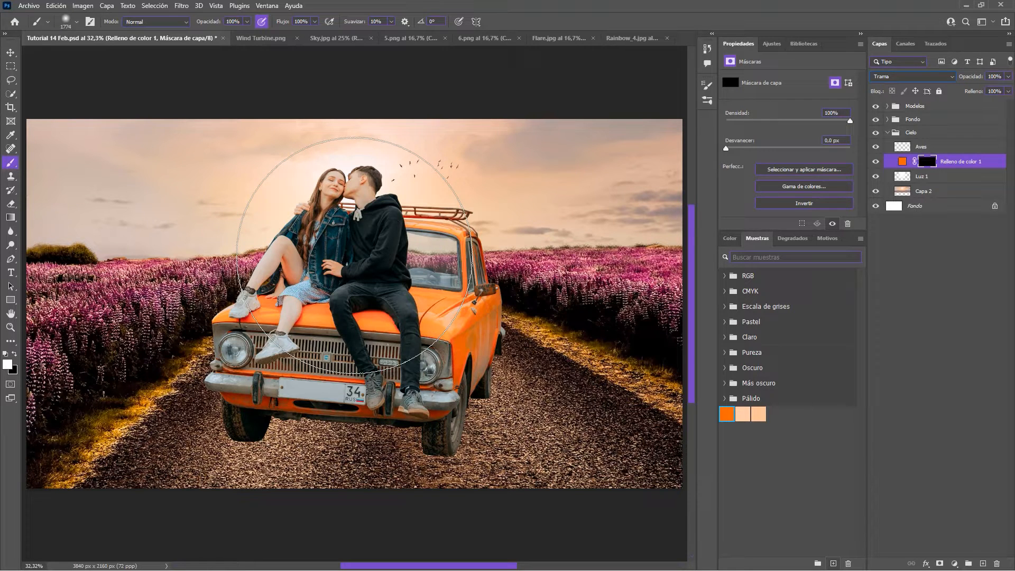
drag(354, 255, 367, 254)
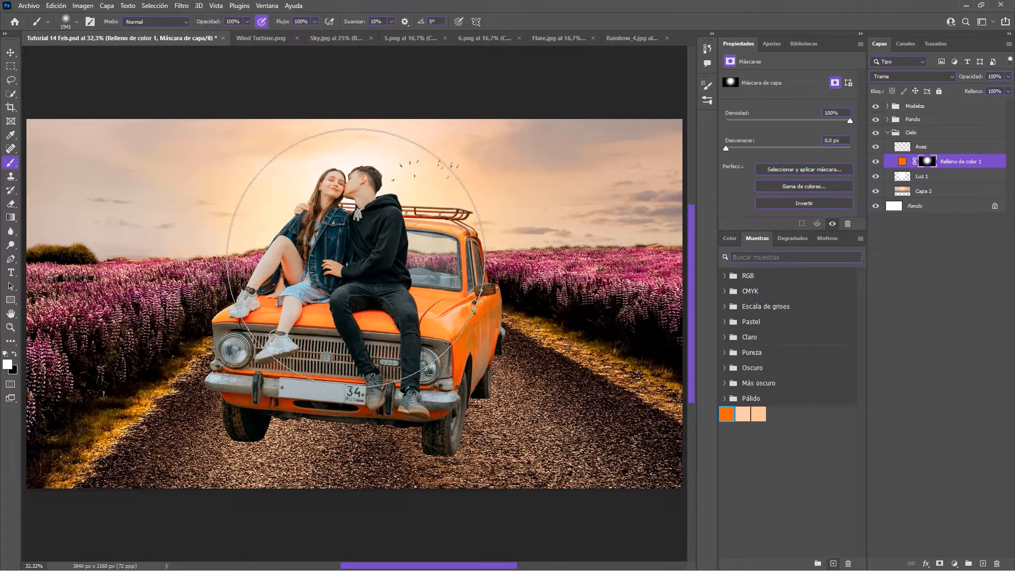
click(349, 247)
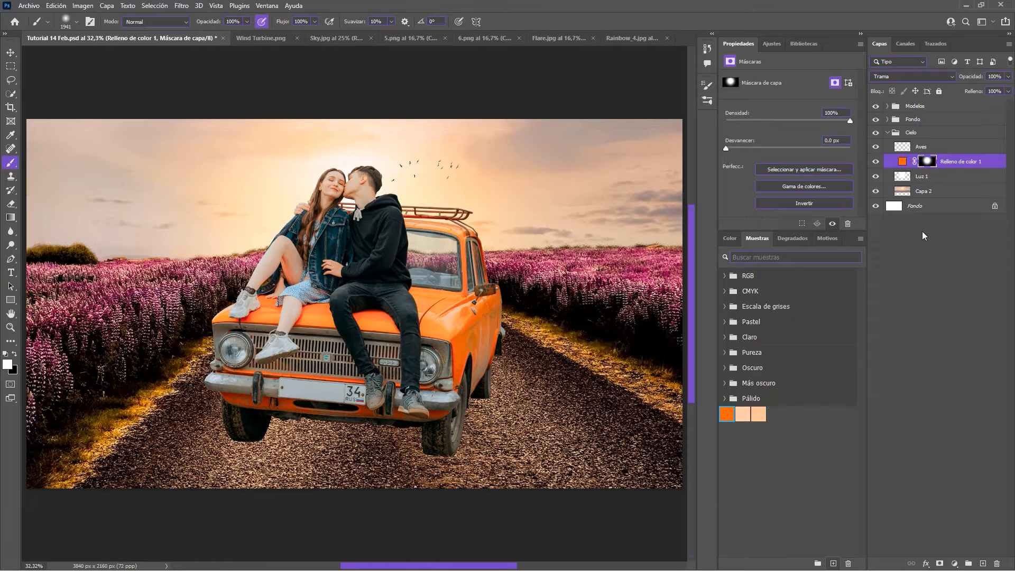
Step: Compare the sky glow with and without the orange fill layer
click(876, 163)
click(876, 164)
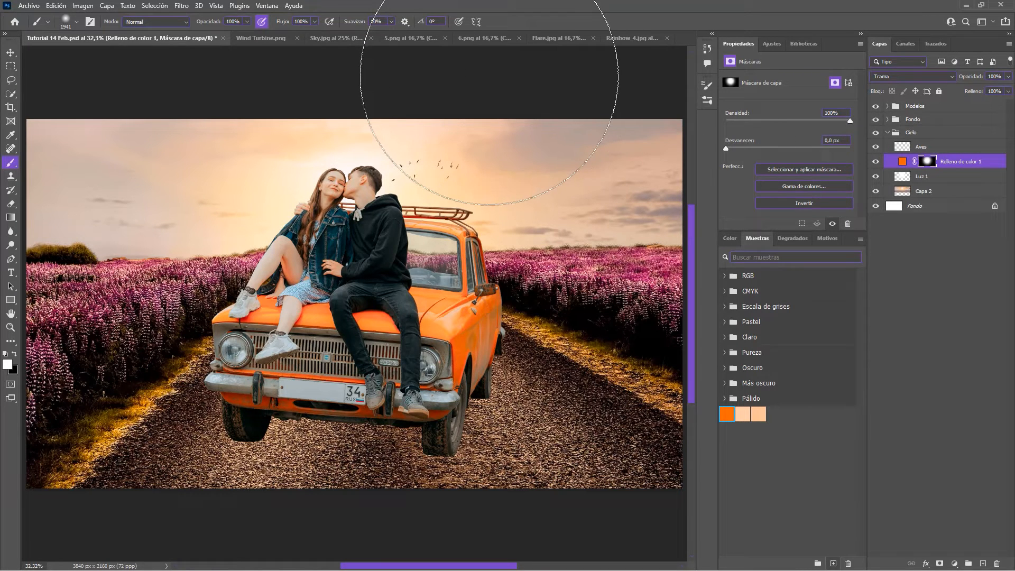
Step: Copy the wind turbines from Wind Turbine.png into the composite, above the orange fill layer in the Cielo group
key(v)
click(265, 37)
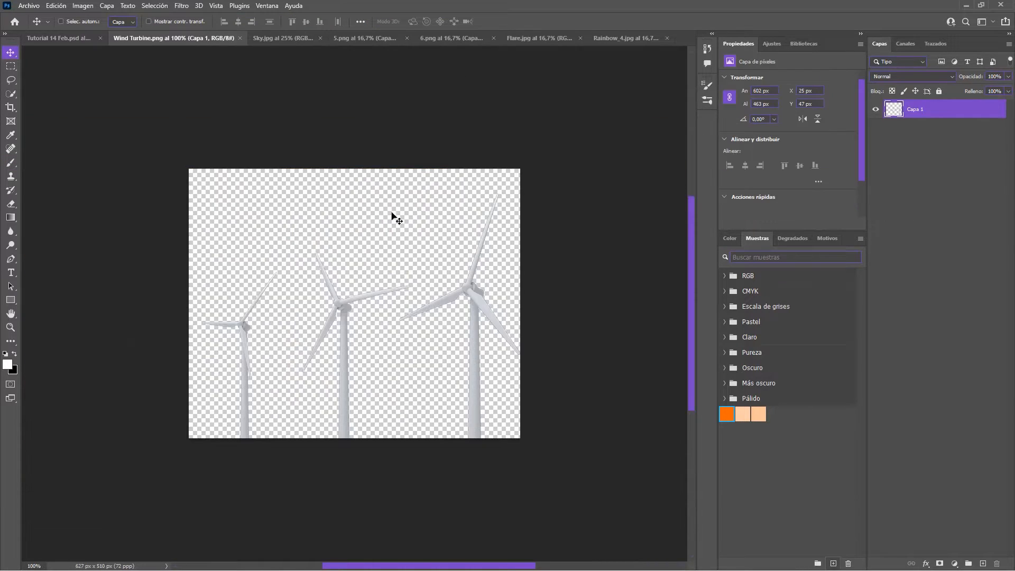
drag(930, 112, 228, 230)
Step: Transform the wind turbines to about 642 × 493 px and place them on the lavender horizon beside the woman
key(ctrl+t)
drag(244, 190, 234, 199)
drag(217, 219, 224, 209)
key(Return)
key(ctrl+t)
drag(146, 190, 129, 178)
drag(182, 208, 189, 209)
key(Return)
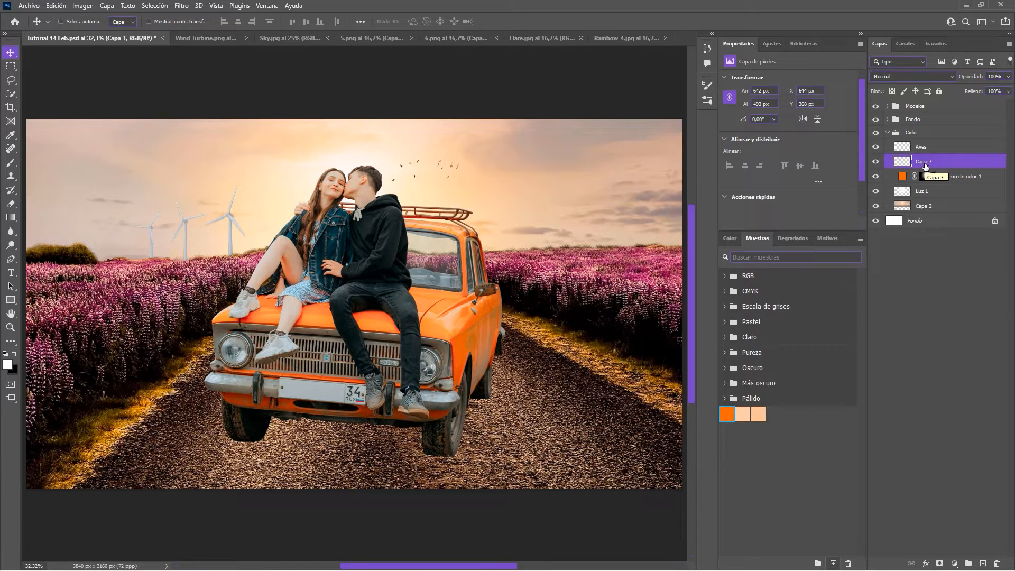
Step: Close the Wind Turbine.png document and rename the turbines layer as Molinos
click(204, 39)
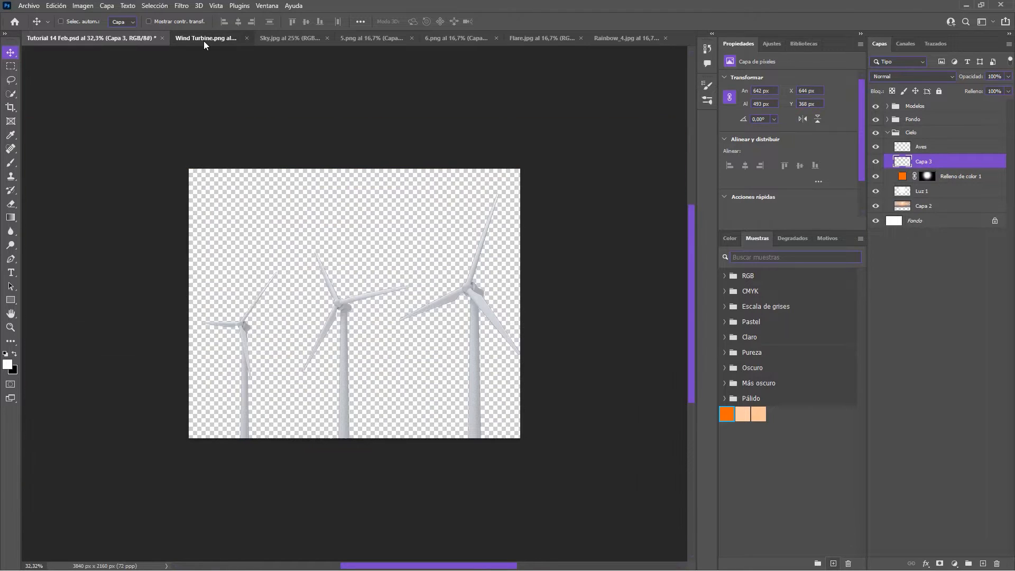
click(239, 38)
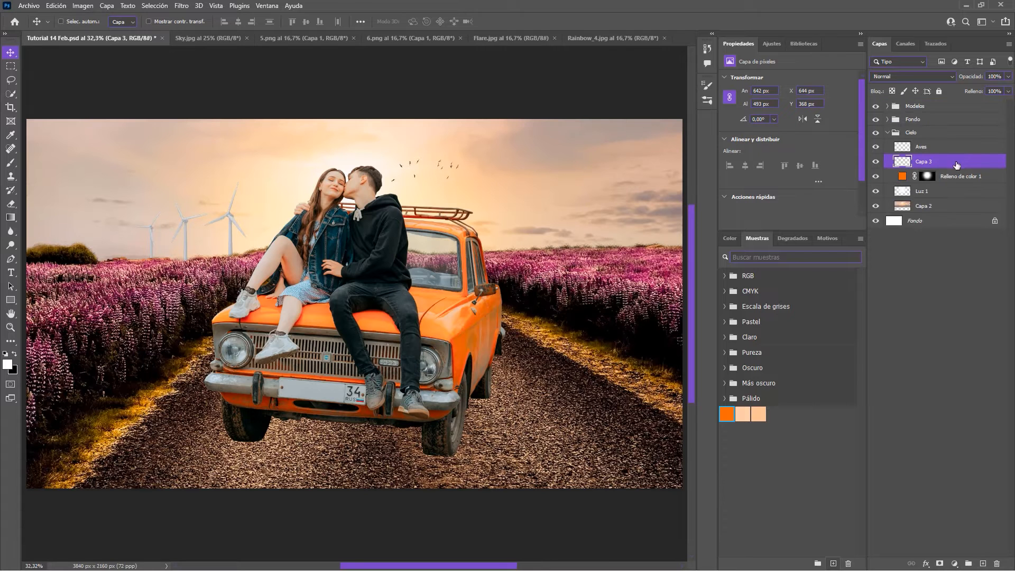
double_click(920, 162)
text(Molinos)
key(Return)
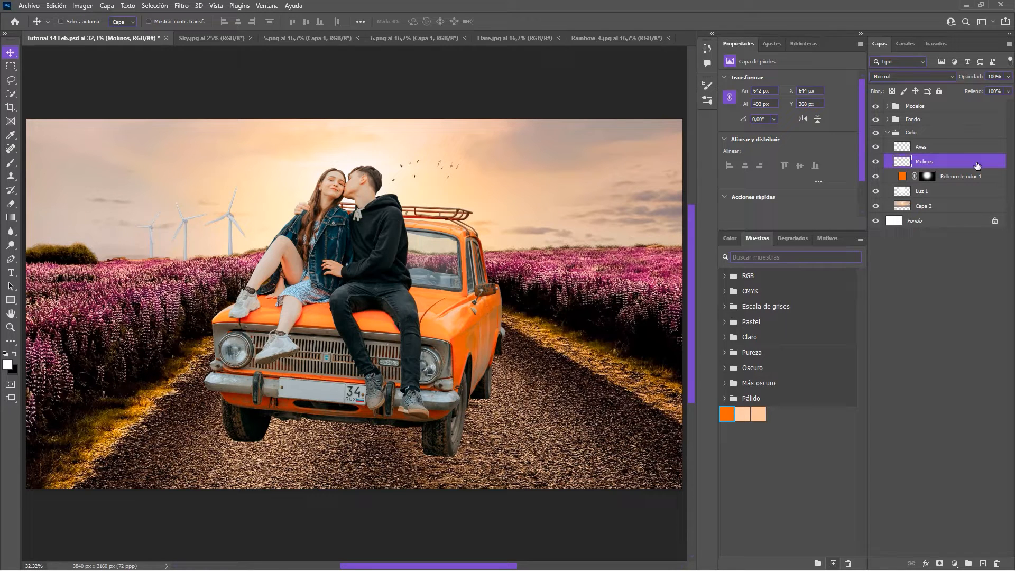
Step: Convert the Molinos layer to a smart object and clip a Levels adjustment layer to it
right_click(976, 165)
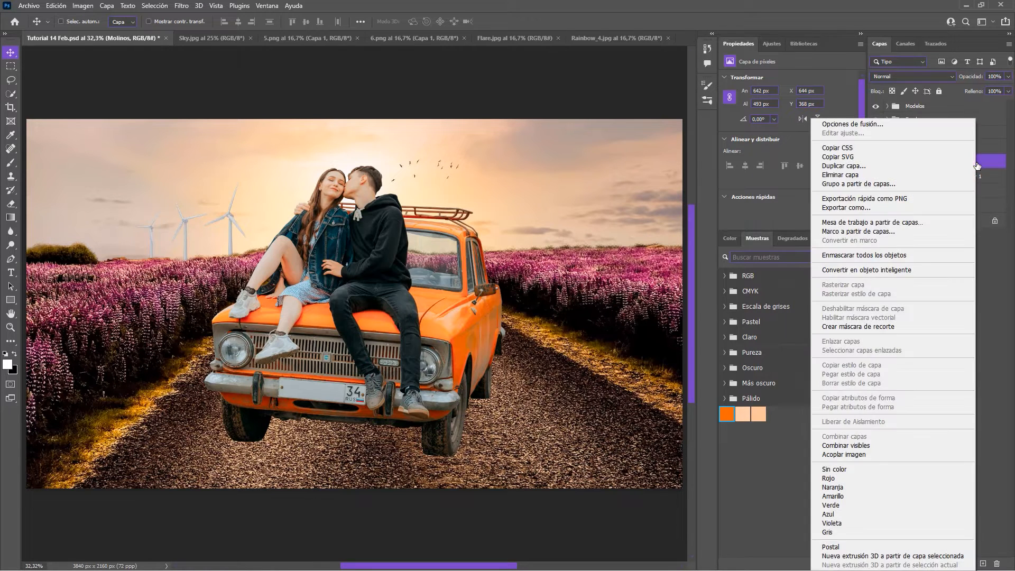
click(895, 270)
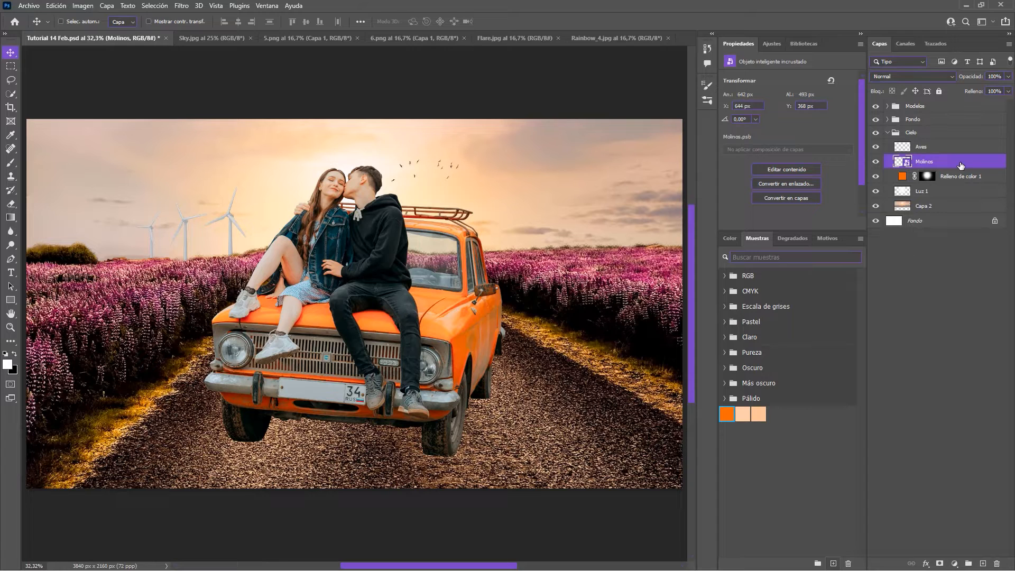
click(771, 44)
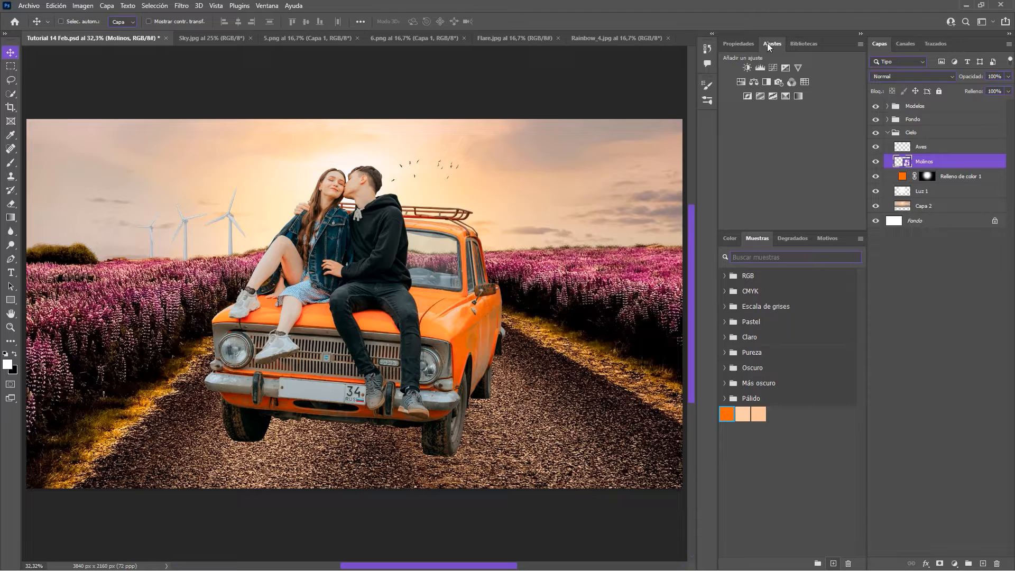
click(760, 66)
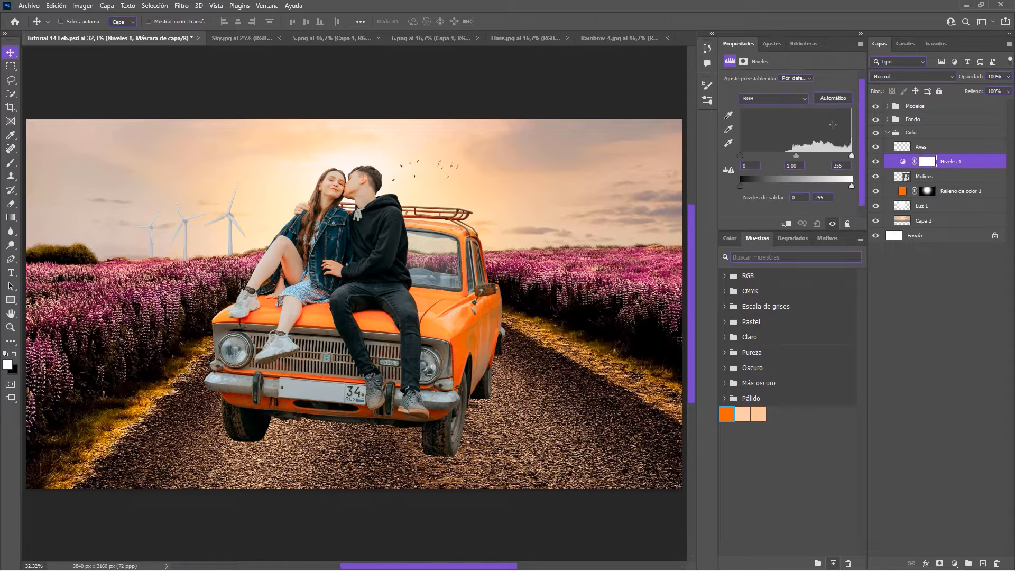
alt+click(971, 167)
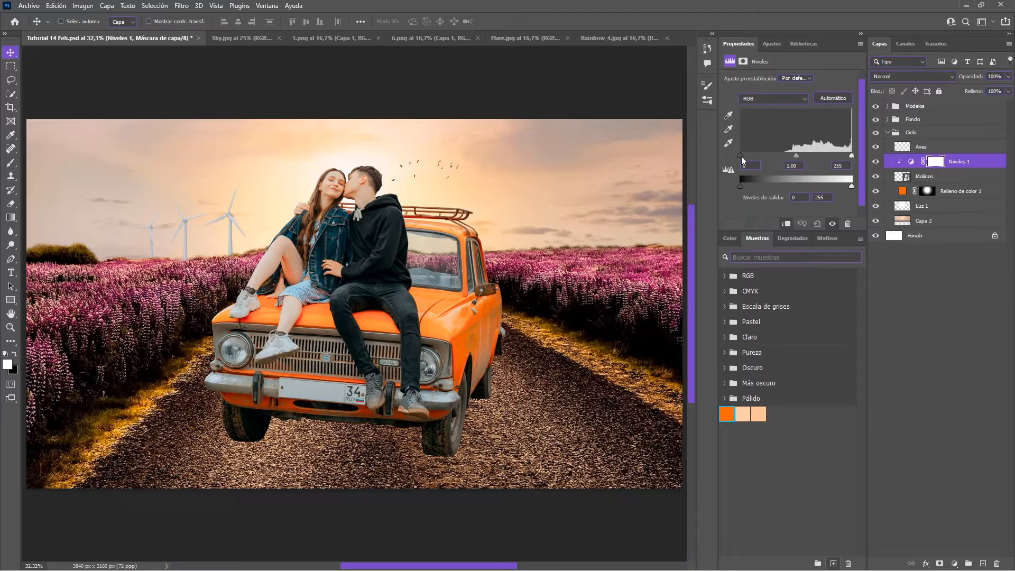
Step: Darken the turbines in Levels with a shadow input of 172 and a midtone of 0.86, and compare before and after
drag(741, 156, 835, 157)
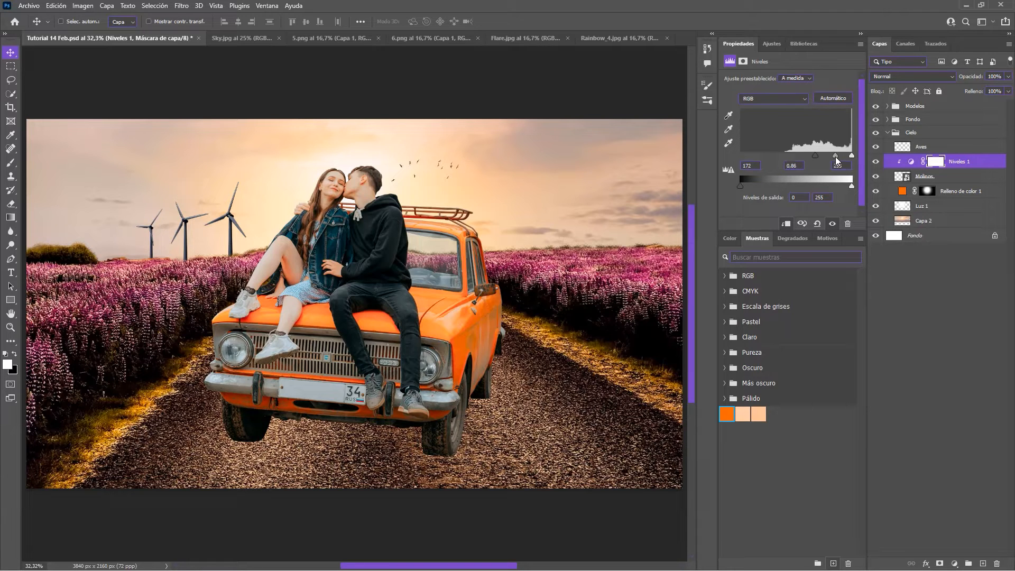
click(875, 163)
click(875, 163)
Step: Apply a Gaussian Blur with a radius of 6.6 pixels to the Molinos layer and collapse its smart filter list
click(955, 177)
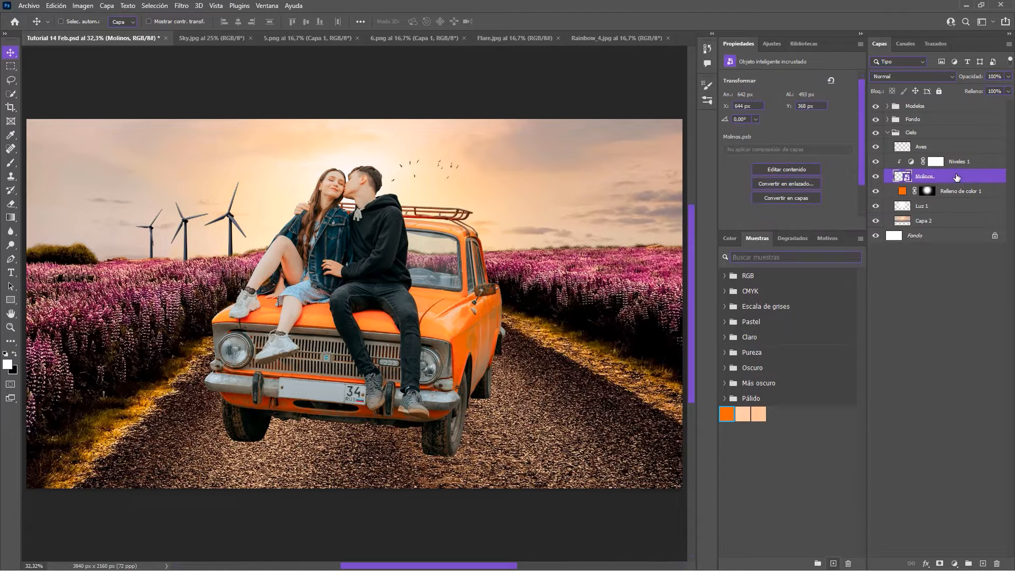
click(182, 6)
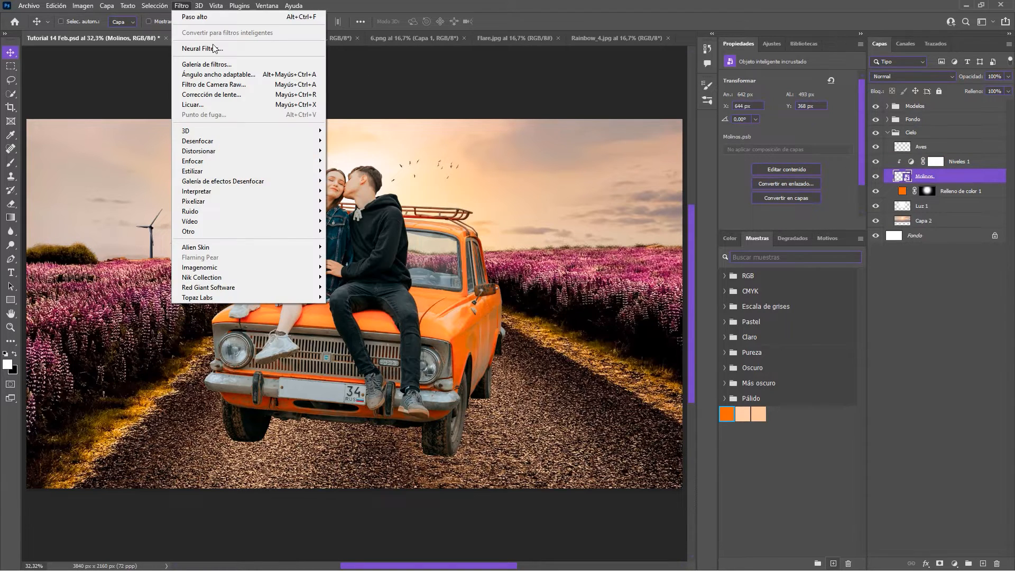
mouse_move(284, 144)
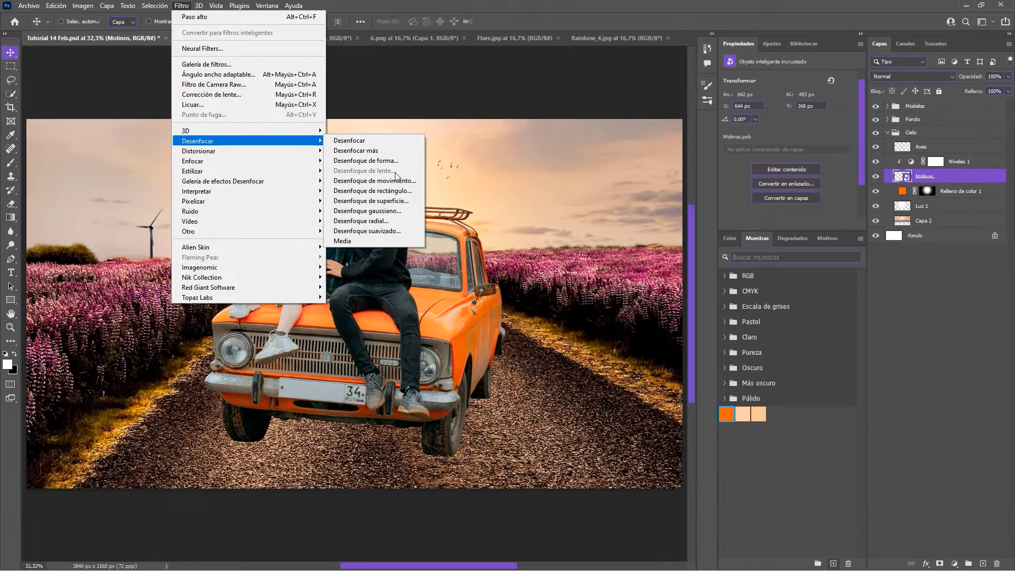
click(401, 210)
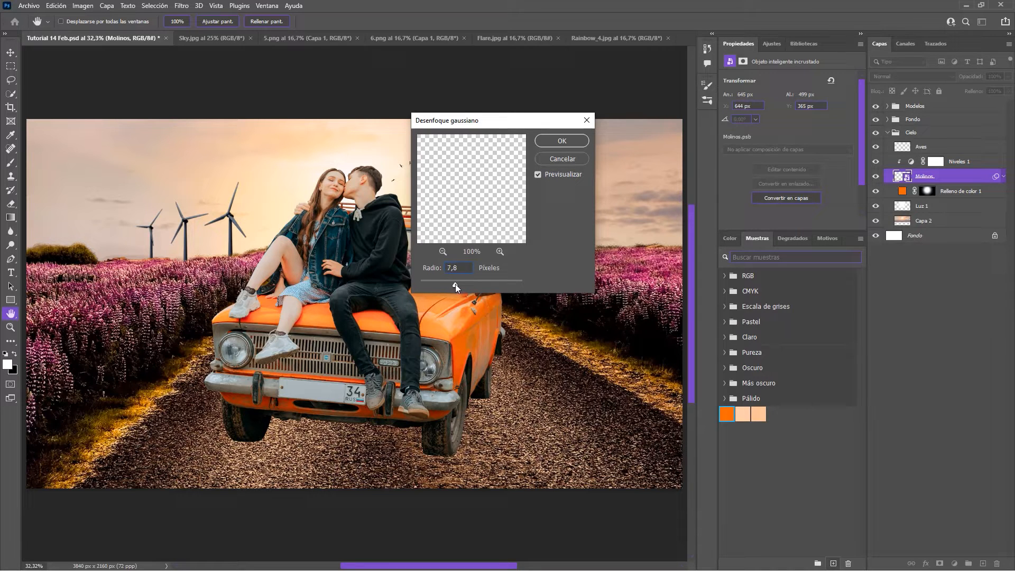
drag(452, 284, 452, 284)
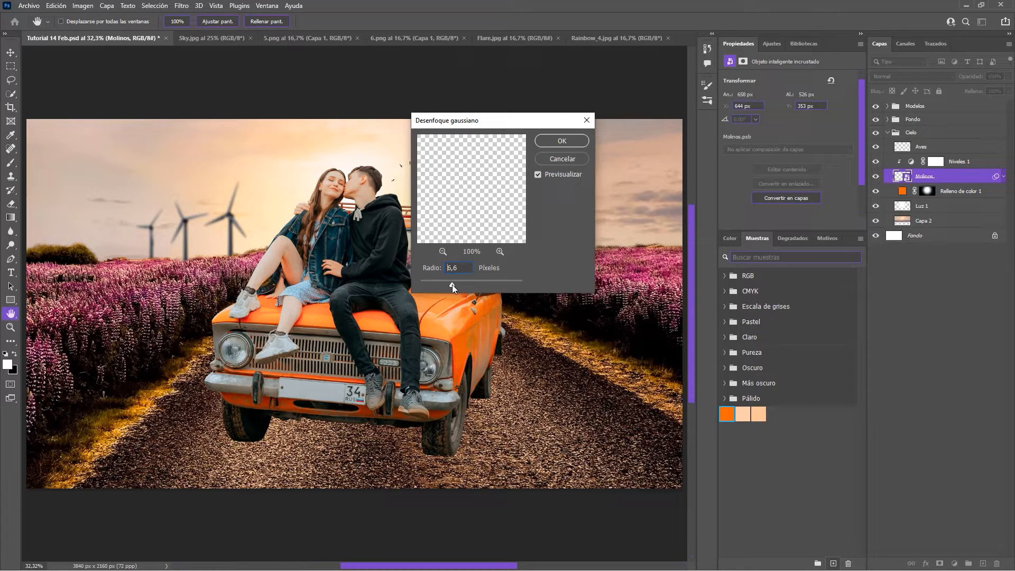
click(560, 139)
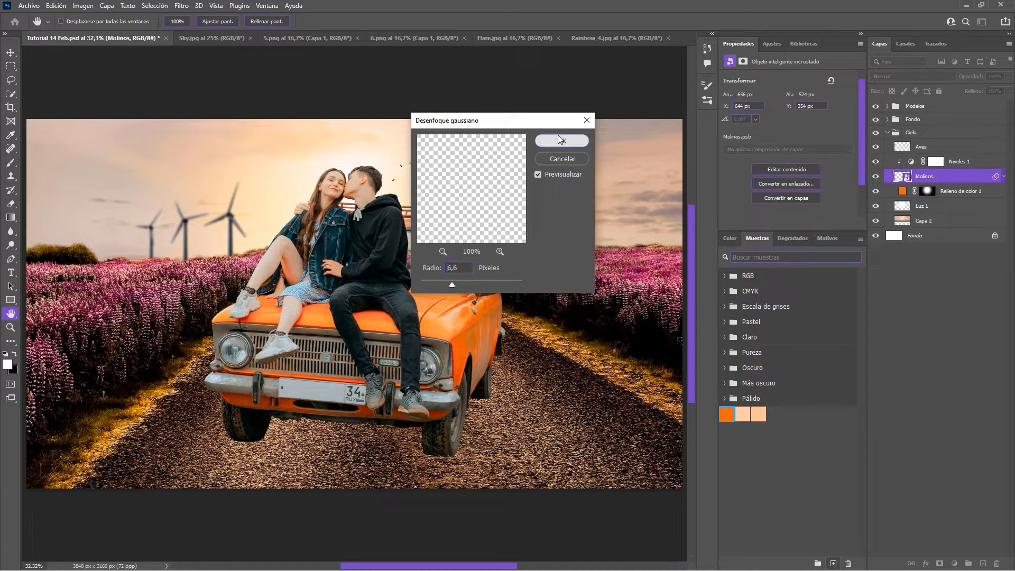
click(1002, 179)
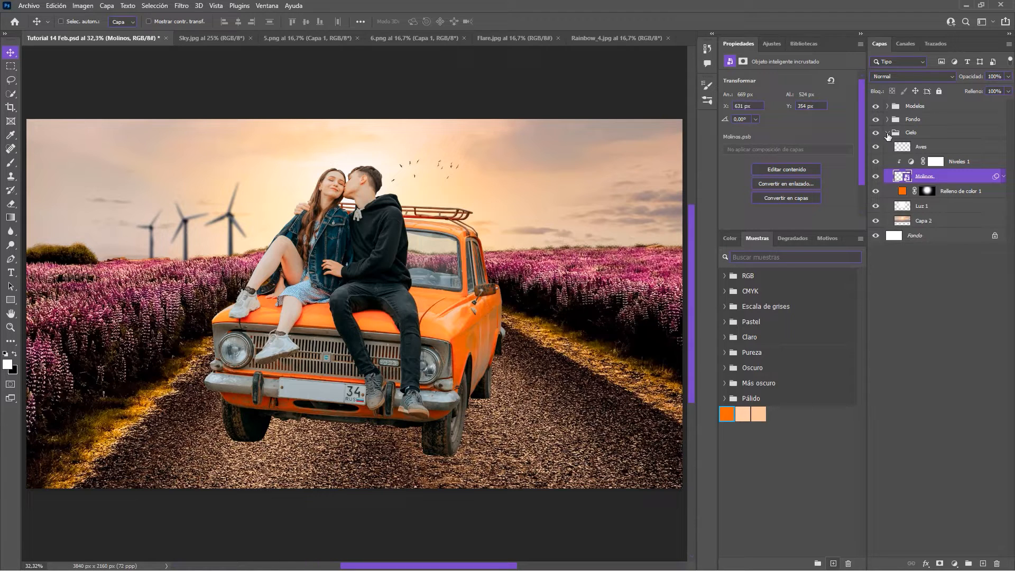
Step: Collapse the Cielo group and start a Field Blur on Capa 1 in the Fondo group
click(888, 133)
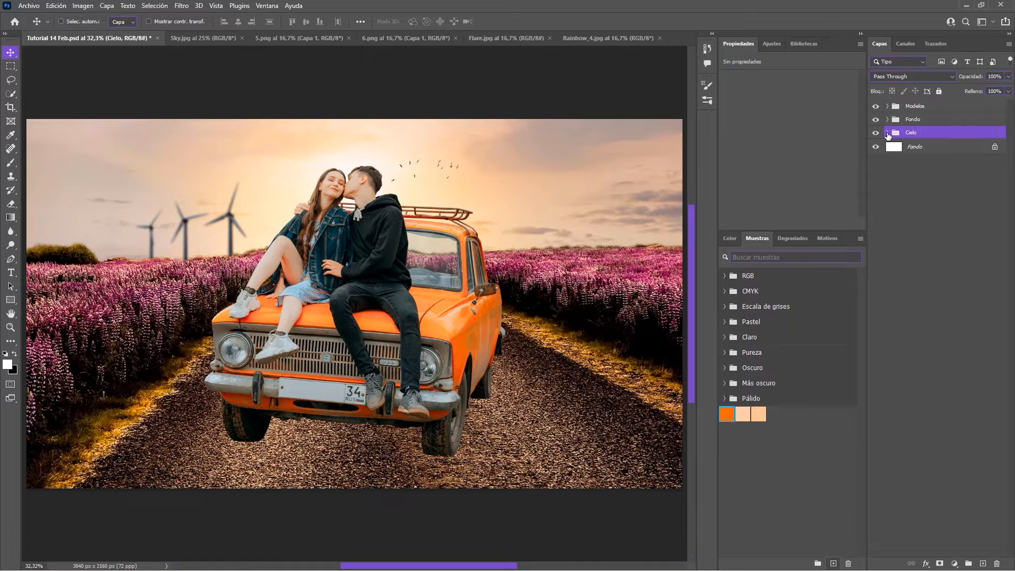
click(887, 119)
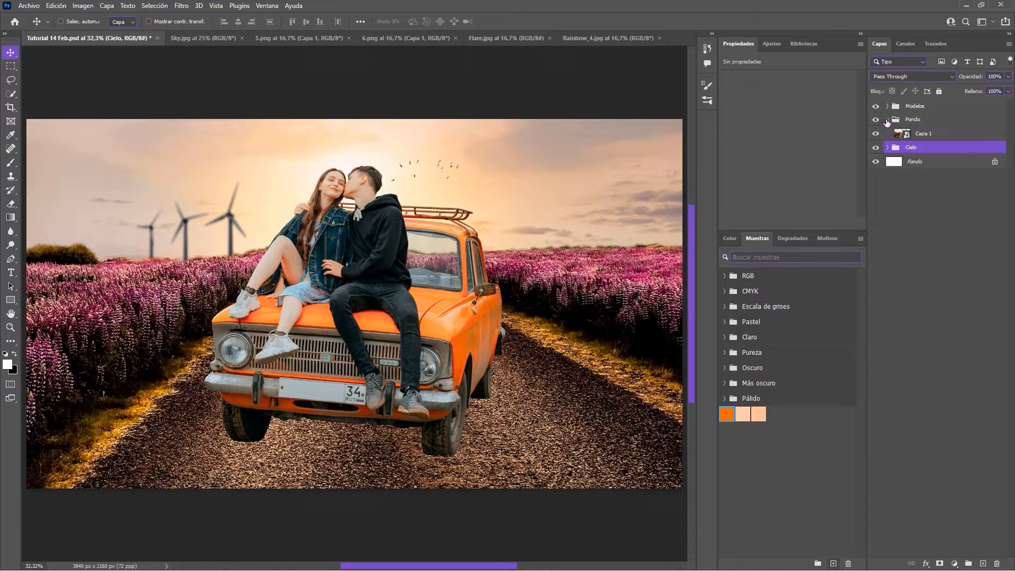
click(957, 136)
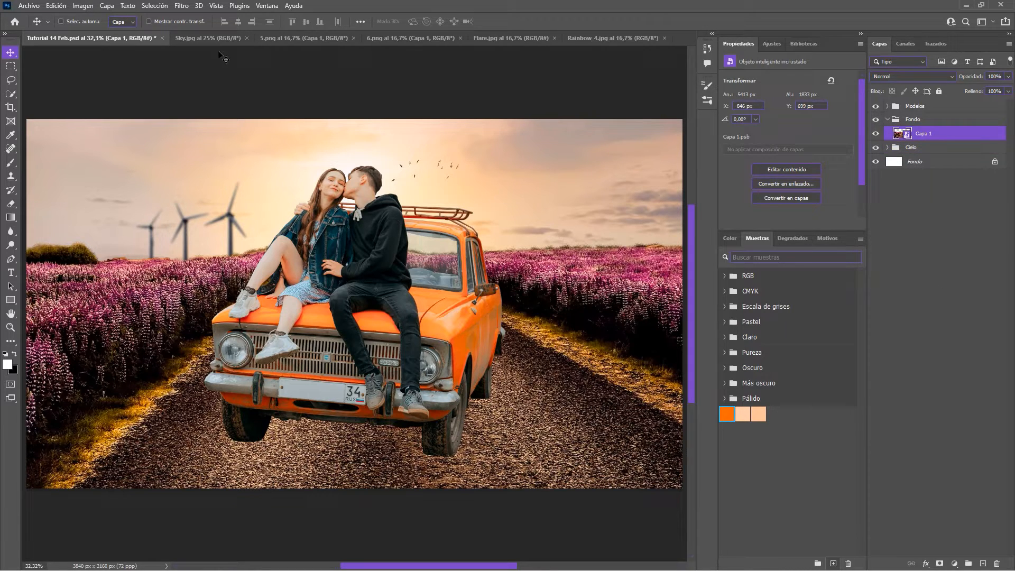
click(181, 6)
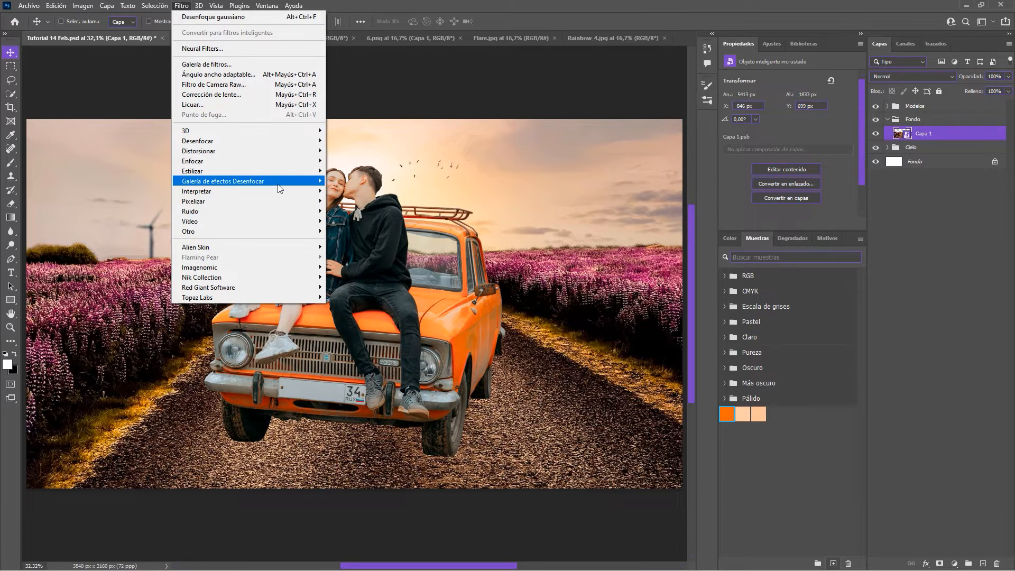
mouse_move(279, 185)
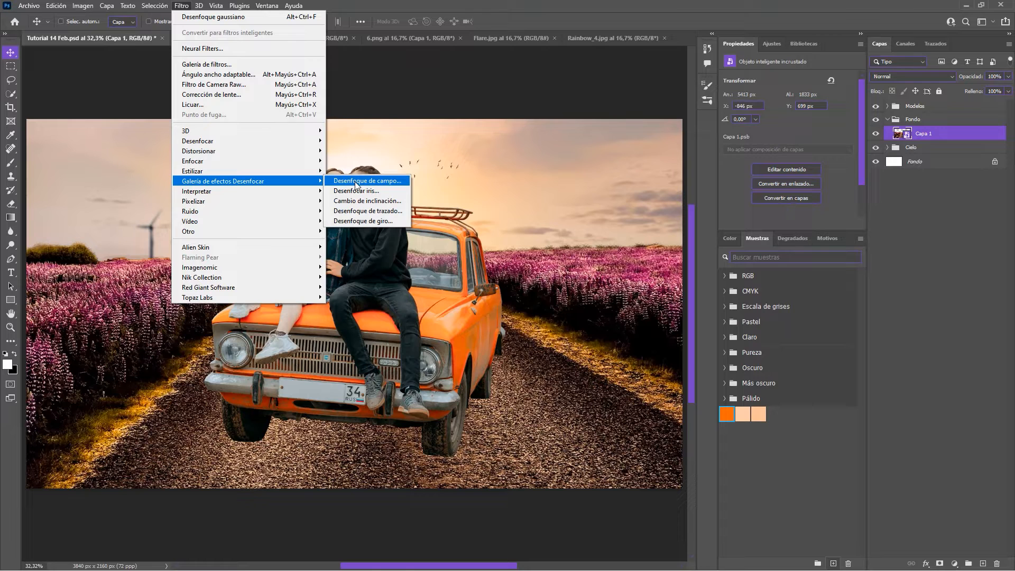
click(356, 182)
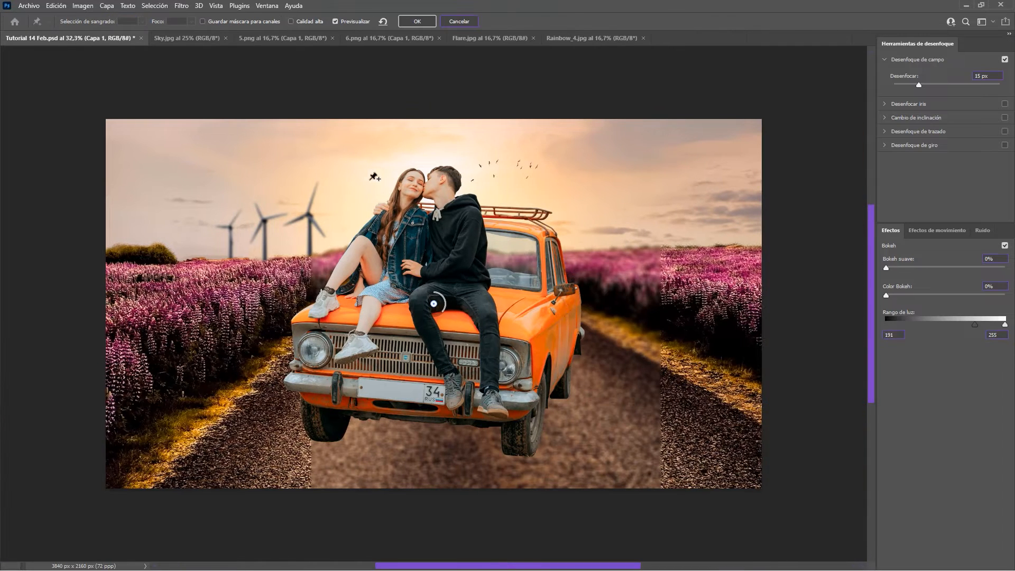
Step: Apply the Field Blur with a blurring pin near the horizon and a second pin without blur lower down, over the car's hood
drag(440, 294, 438, 242)
click(417, 464)
drag(417, 463, 415, 349)
drag(918, 85, 841, 88)
drag(414, 348, 431, 316)
drag(432, 256, 431, 251)
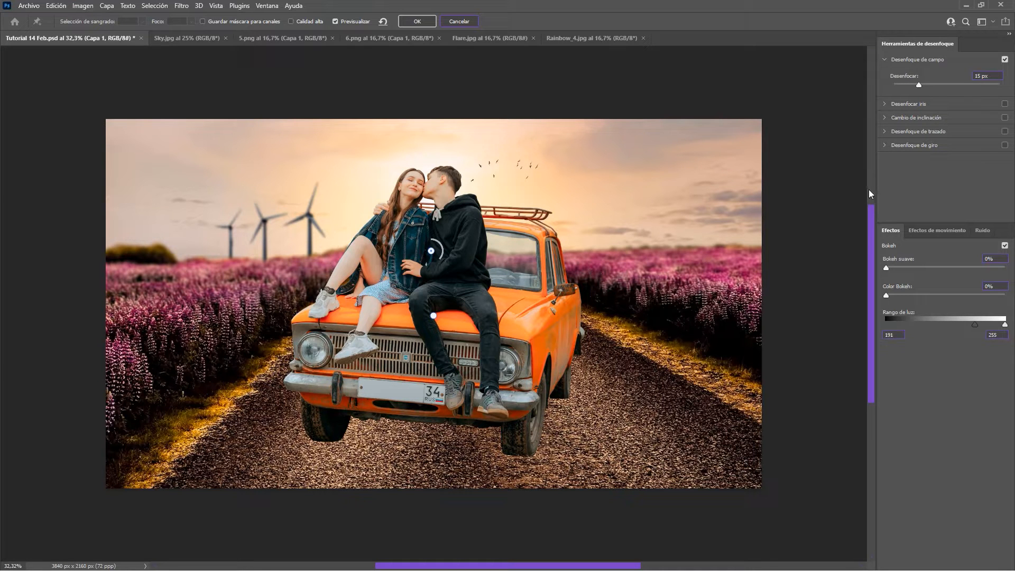
click(922, 85)
click(423, 22)
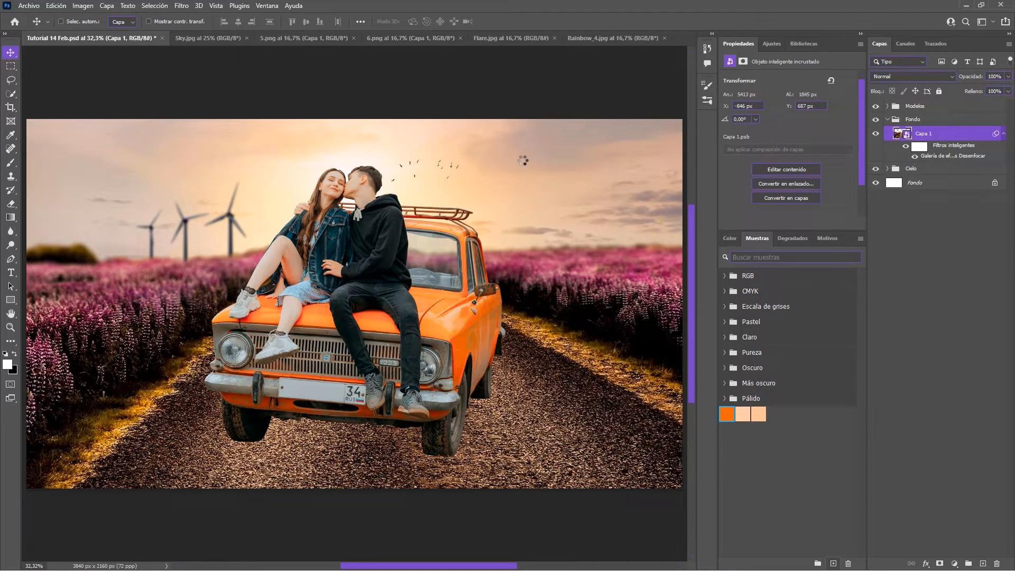
click(1003, 133)
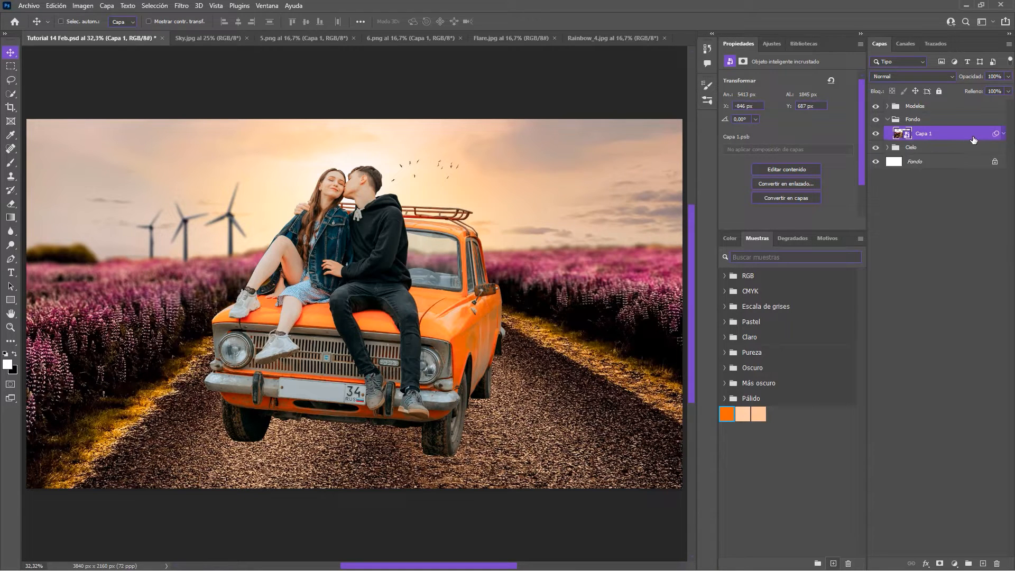
Step: Clip a Color Balance adjustment layer to Capa 1, shift its midtones toward magenta and compare before and after
click(772, 44)
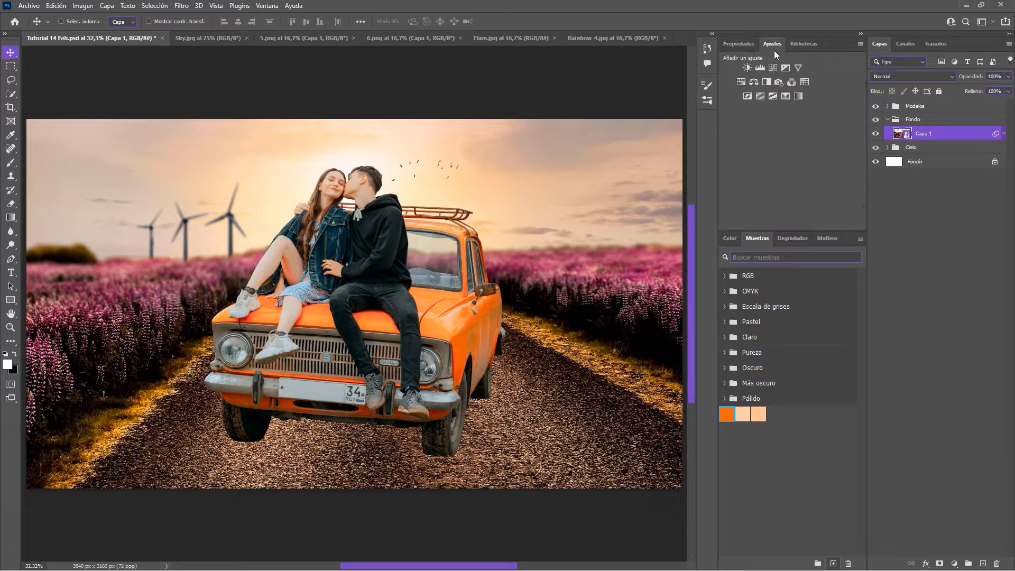
click(752, 82)
click(786, 223)
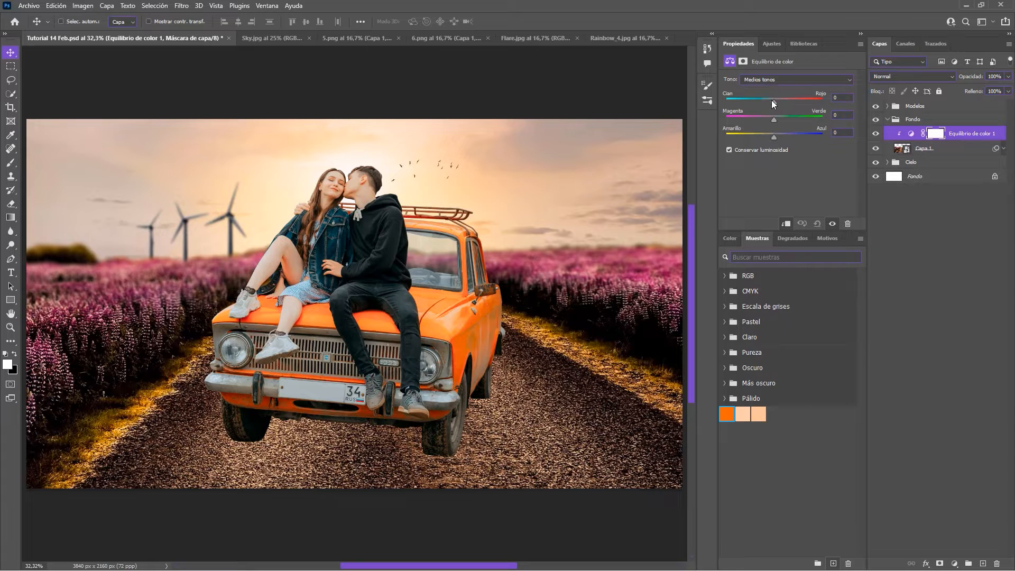
drag(777, 101, 779, 136)
click(875, 134)
click(875, 135)
drag(842, 115, 819, 115)
click(875, 135)
click(875, 135)
Step: Clip a Brightness/Contrast adjustment layer above the Color Balance layer, set the brightness to 20 and compare before and after
click(773, 44)
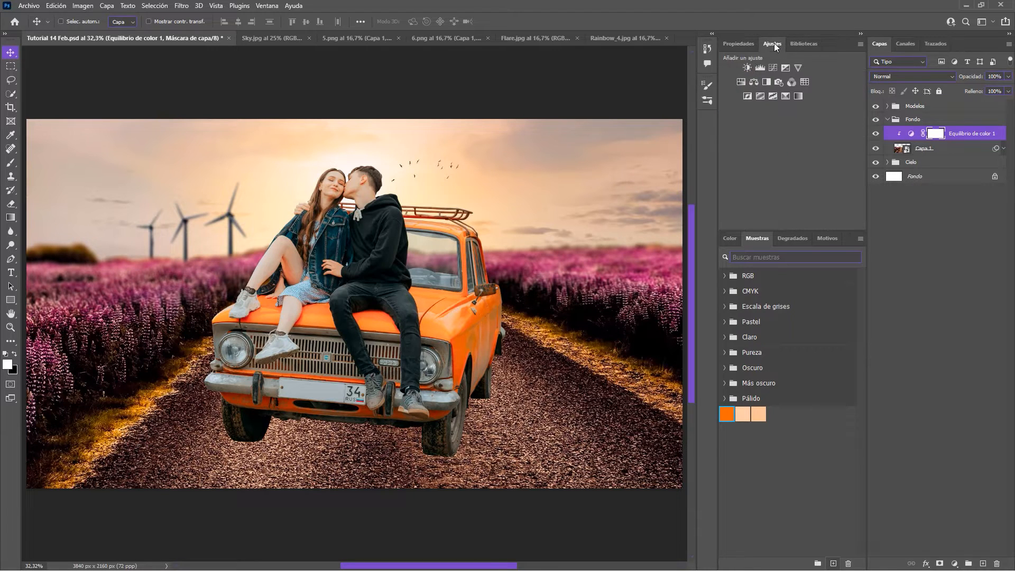
click(746, 67)
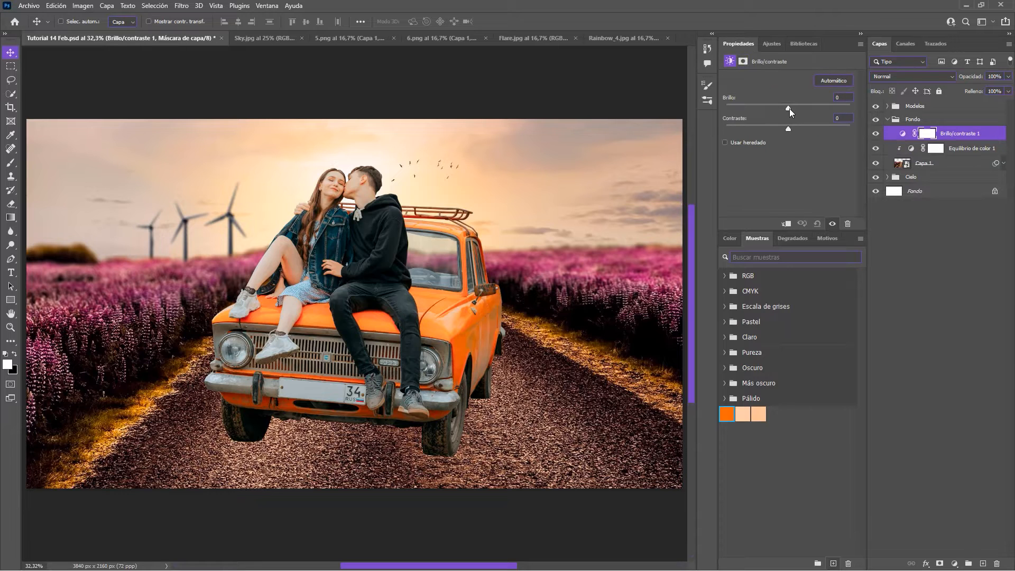
drag(789, 109, 797, 110)
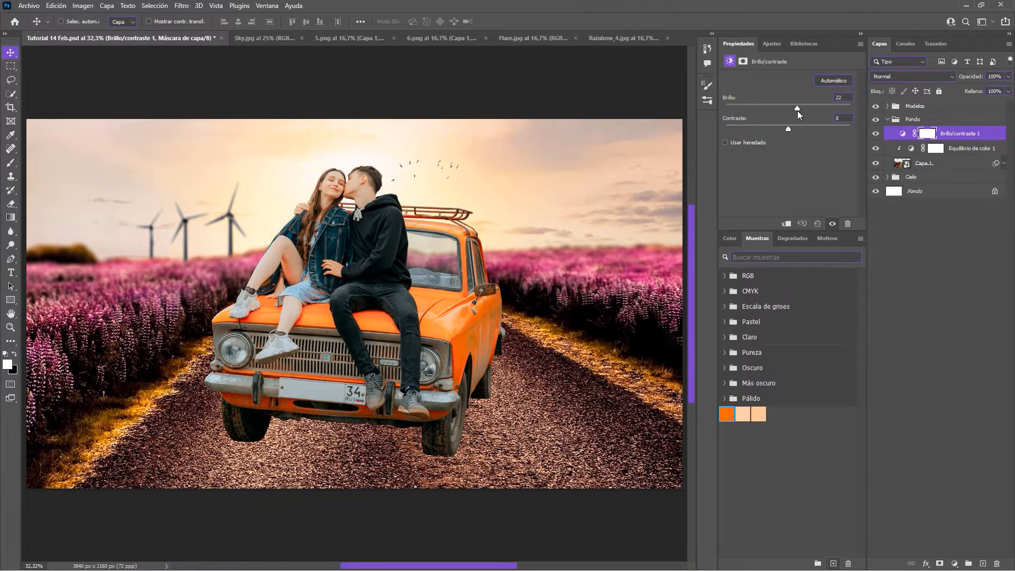
click(786, 224)
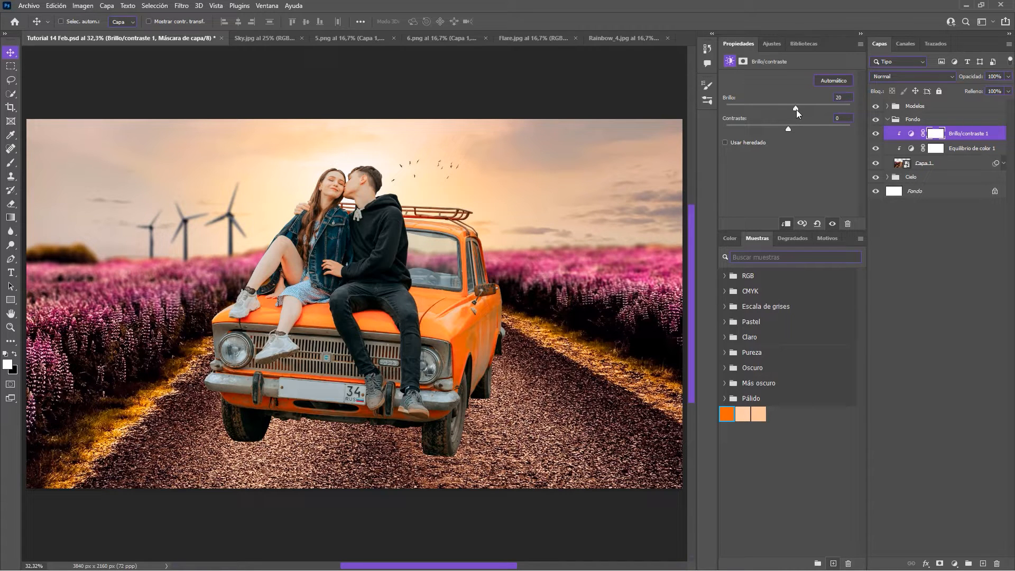
click(876, 134)
click(875, 134)
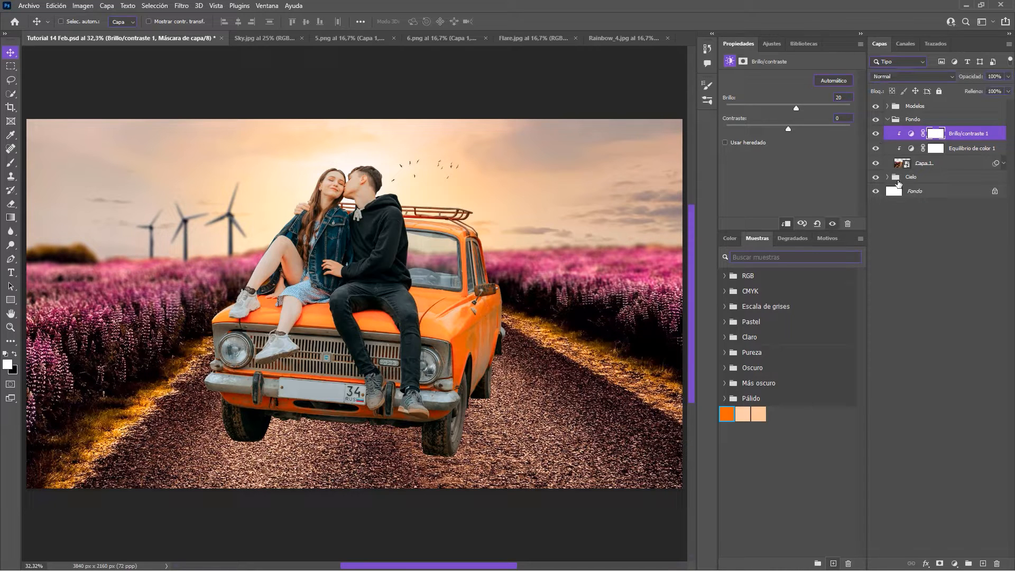
Step: Clip a Hue/Saturation adjustment layer above Brightness/Contrast, raise the magentas' saturation to +40 and compare before and after
click(771, 42)
click(741, 82)
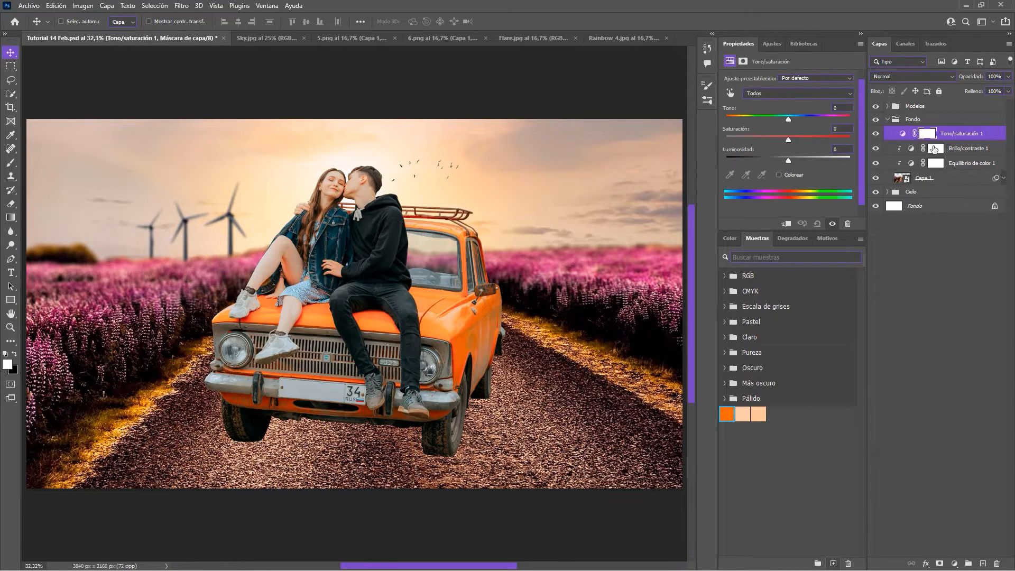
click(786, 224)
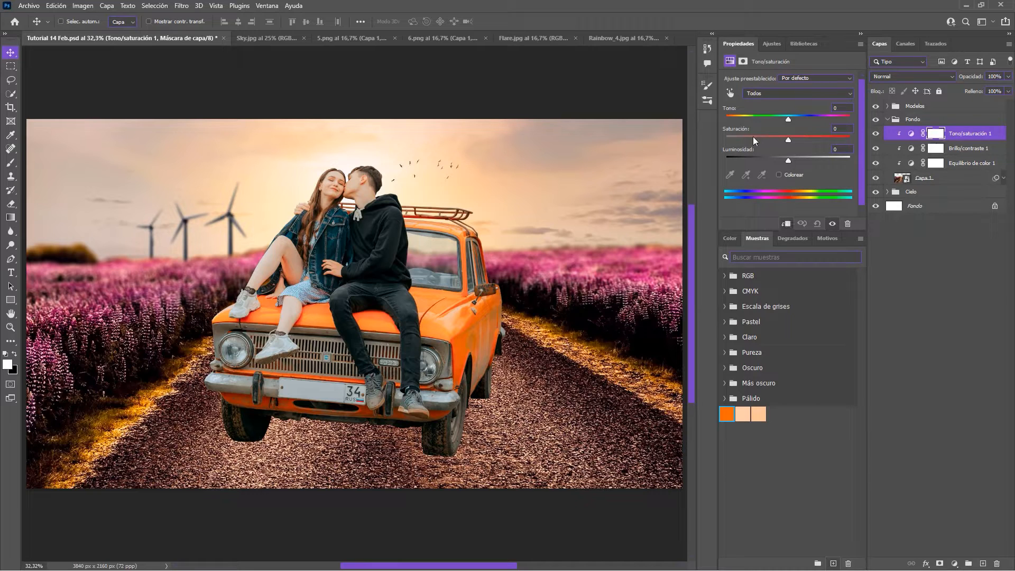
click(731, 93)
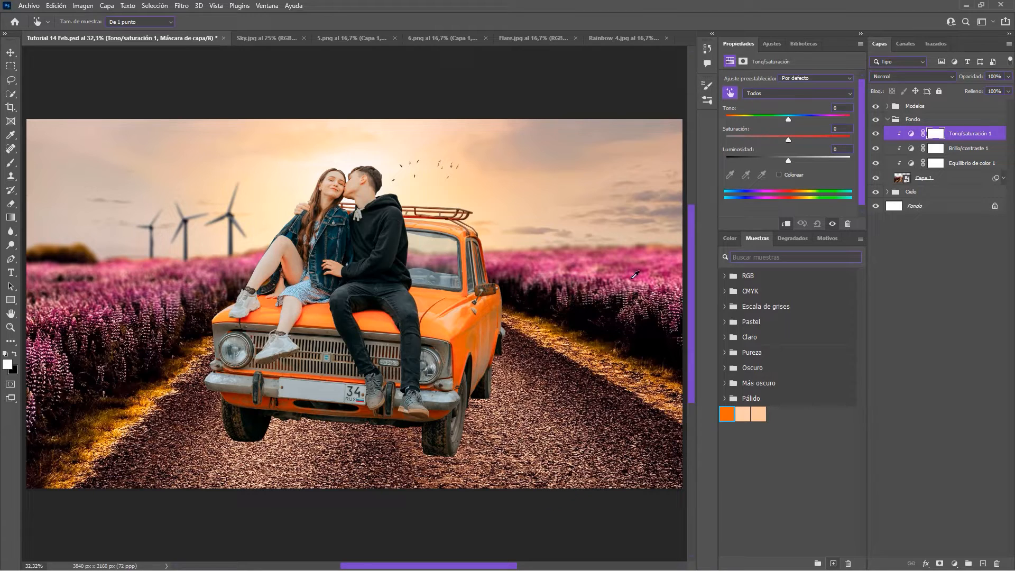
drag(638, 273, 655, 282)
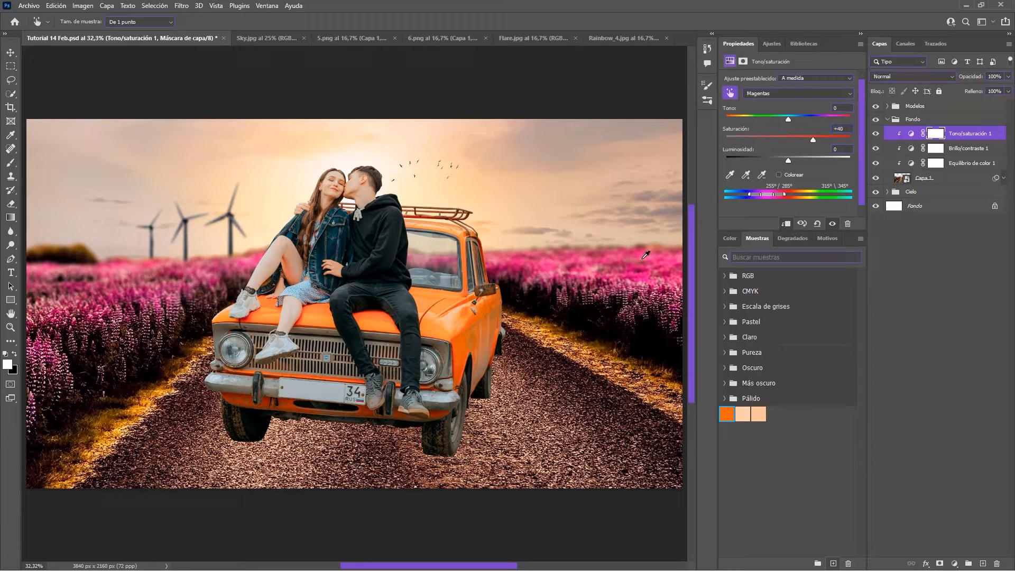
drag(789, 121, 791, 123)
click(875, 136)
click(875, 136)
click(992, 137)
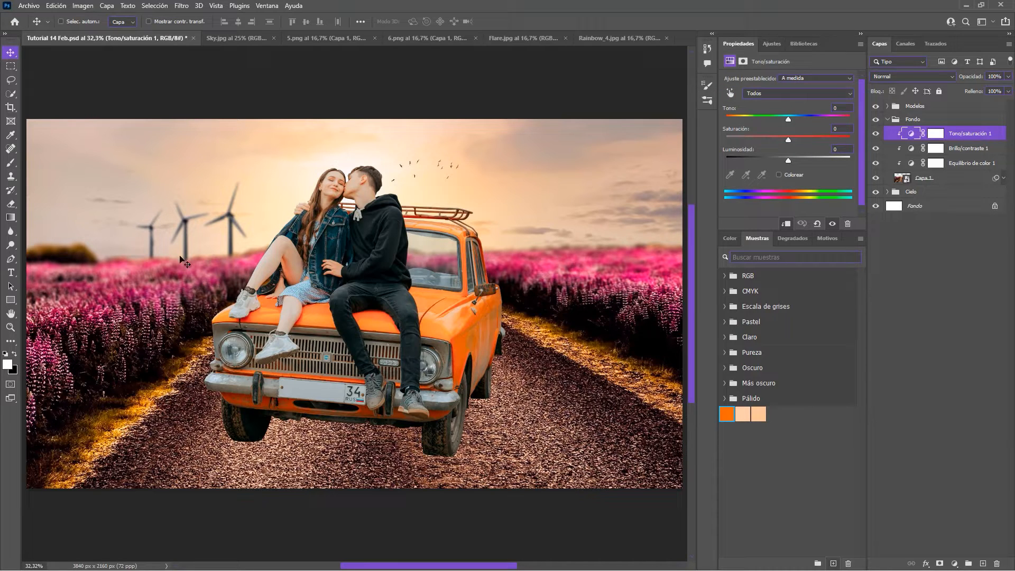
Step: Sample two pale peach tones from the sky near the horizon as background and foreground colours
click(11, 134)
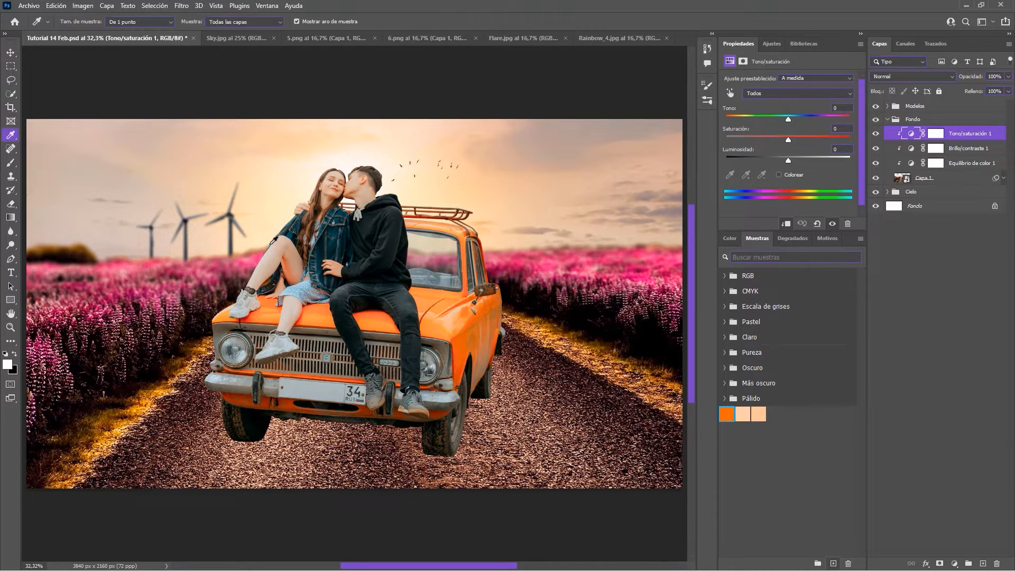
alt+click(252, 240)
click(518, 241)
Step: Set the Gradient tool to the basic foreground-to-transparent preset with the reflected shape
click(13, 222)
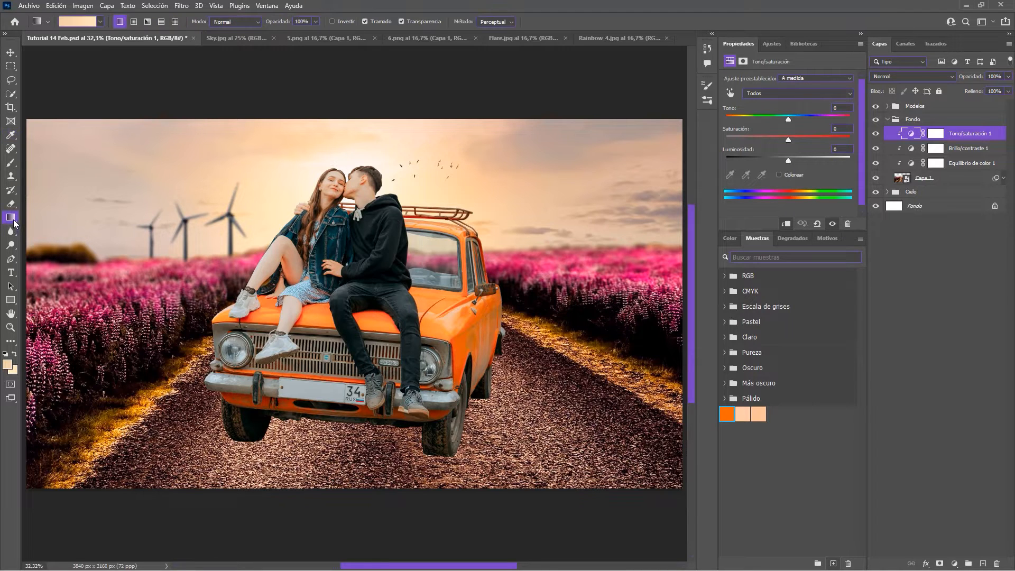
click(100, 22)
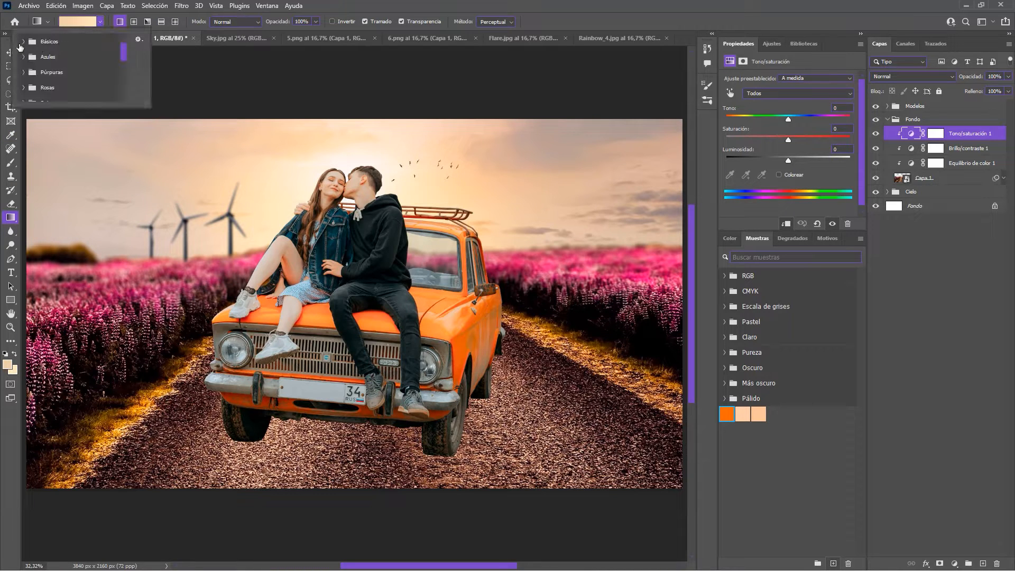
click(23, 41)
click(53, 58)
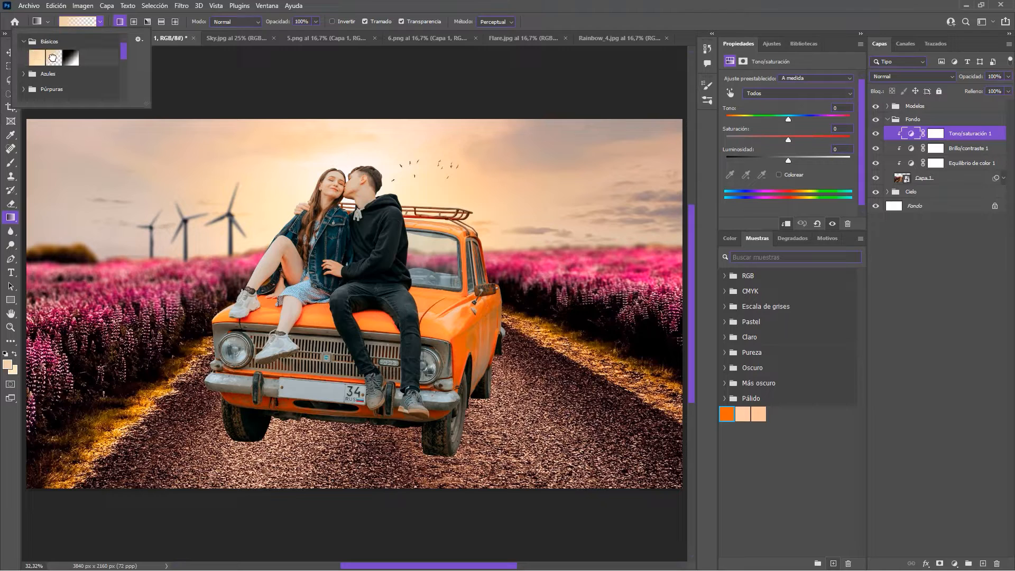
click(351, 7)
click(158, 23)
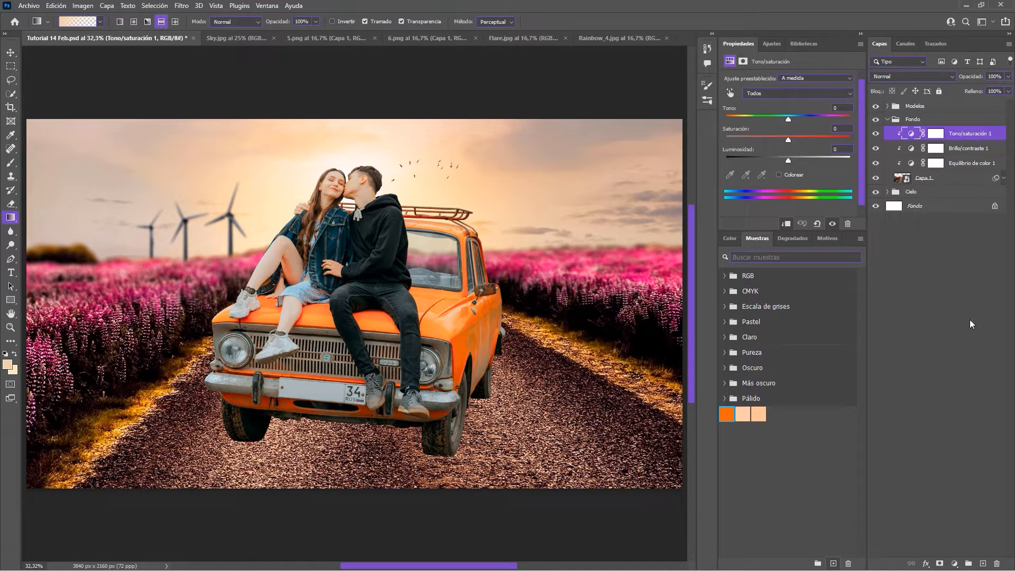
Step: Draw a peach haze gradient about 883 px tall across the horizon on a new layer and move it up to about Y 303 px
click(982, 563)
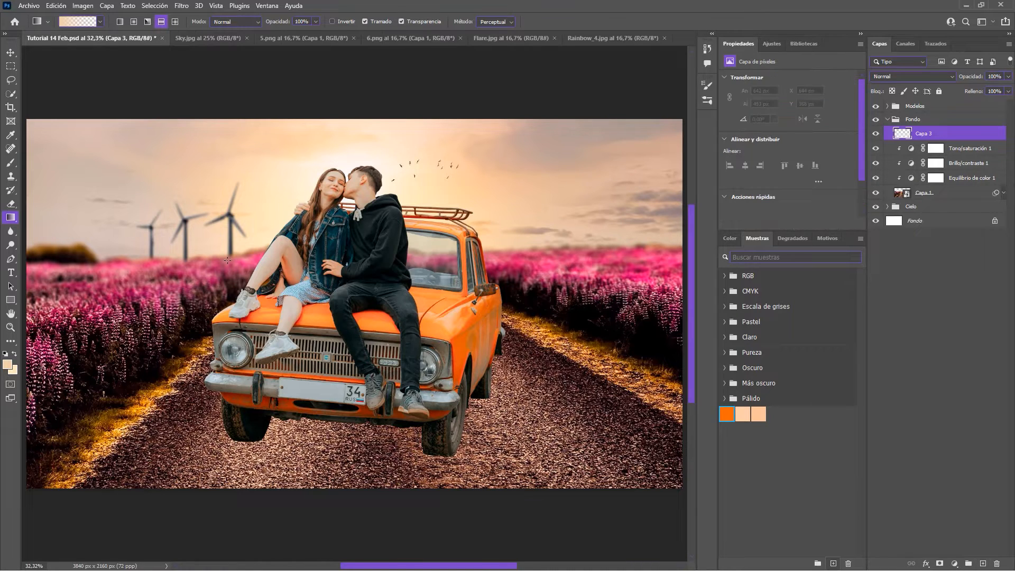
drag(230, 279, 231, 336)
key(ctrl+z)
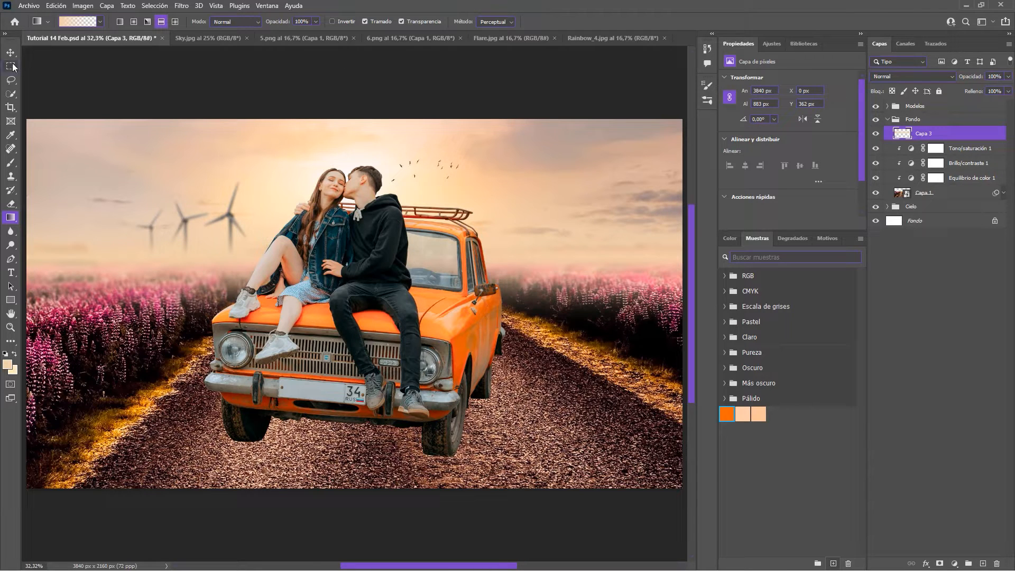
key(v)
mouse_move(606, 263)
mouse_down()
mouse_move(617, 256)
mouse_move(608, 258)
mouse_up()
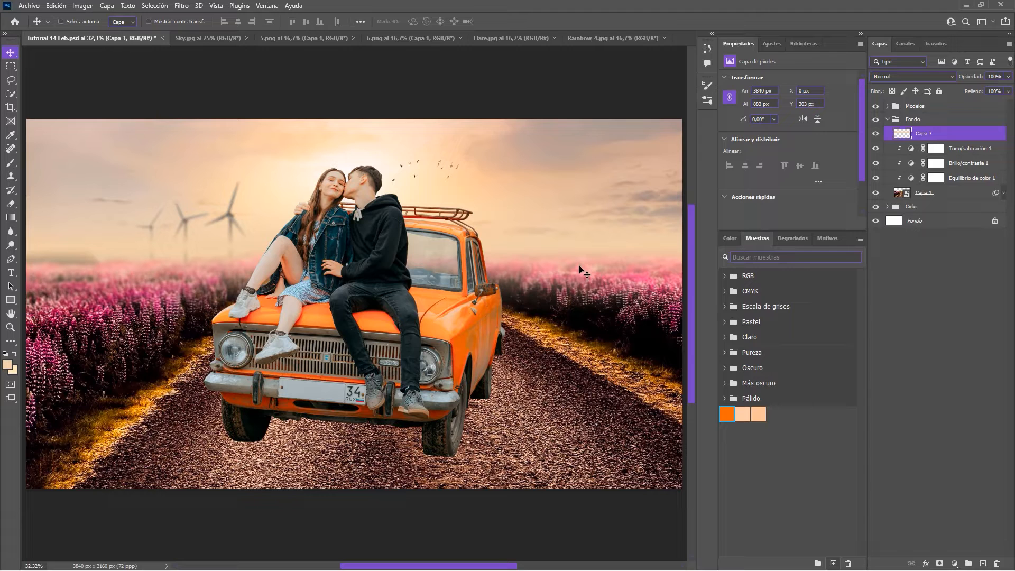
Step: Warp the haze layer so it follows the horizon and the far edges of the flower fields on both sides of the car
key(ctrl+t)
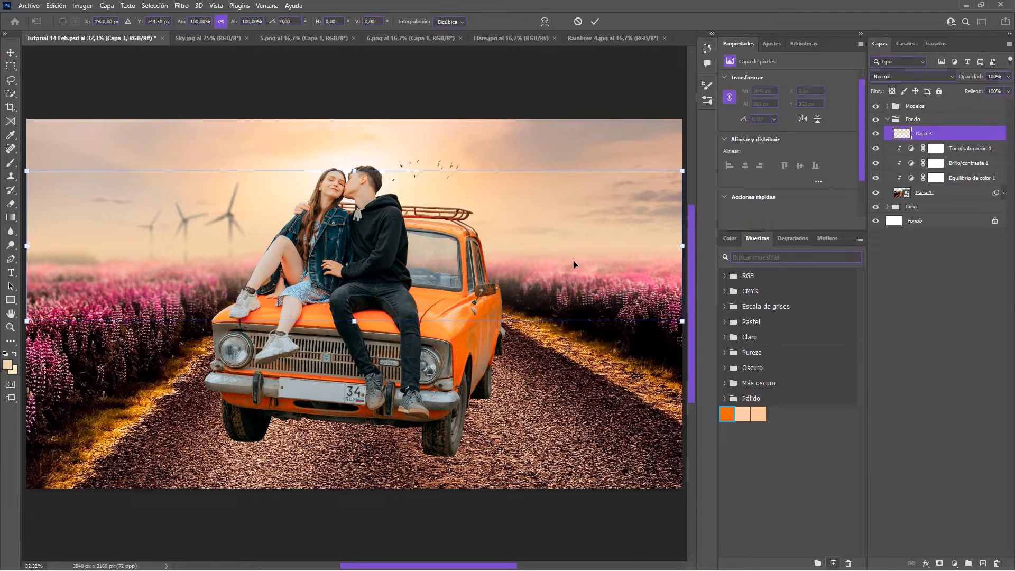
right_click(167, 258)
click(214, 326)
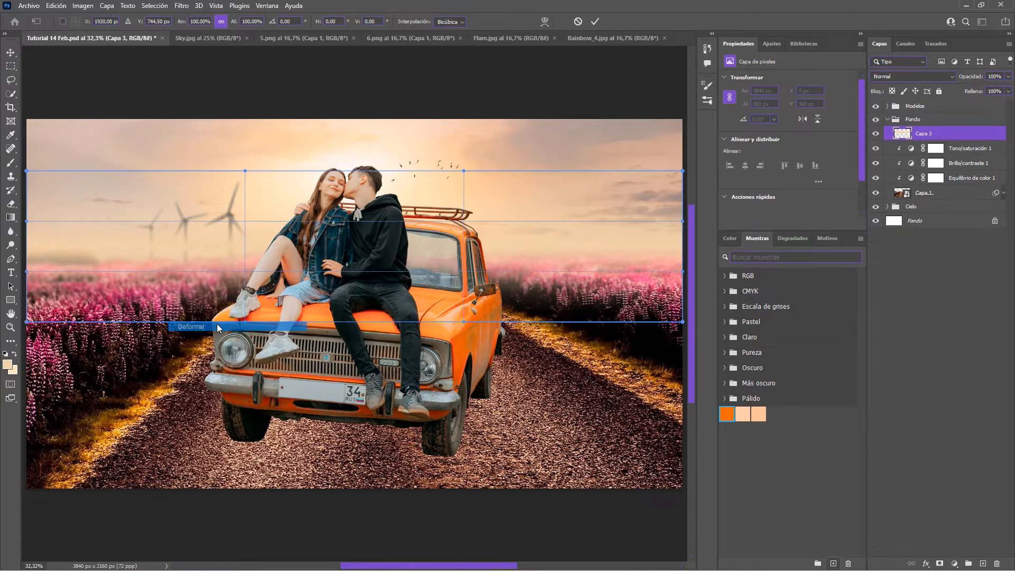
mouse_move(169, 263)
mouse_down()
mouse_move(46, 268)
mouse_move(172, 260)
mouse_up()
drag(472, 256, 473, 251)
drag(577, 264, 580, 269)
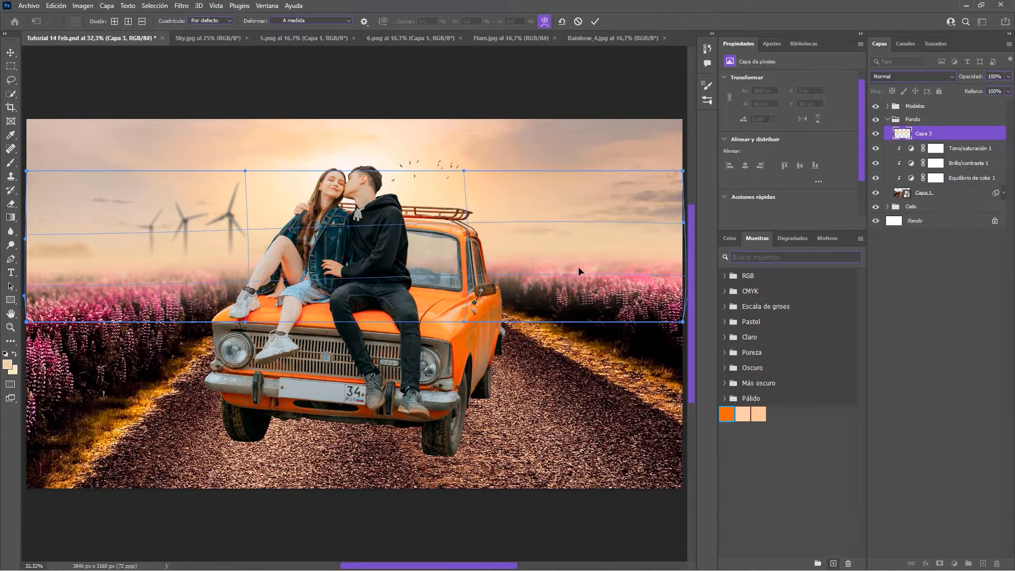
drag(298, 241, 298, 238)
drag(123, 252, 125, 255)
key(Return)
Step: Stretch the haze layer to about 1090 px tall and move it up to about Y 176 px
key(ctrl+t)
drag(356, 320, 355, 355)
drag(376, 296, 375, 276)
key(Return)
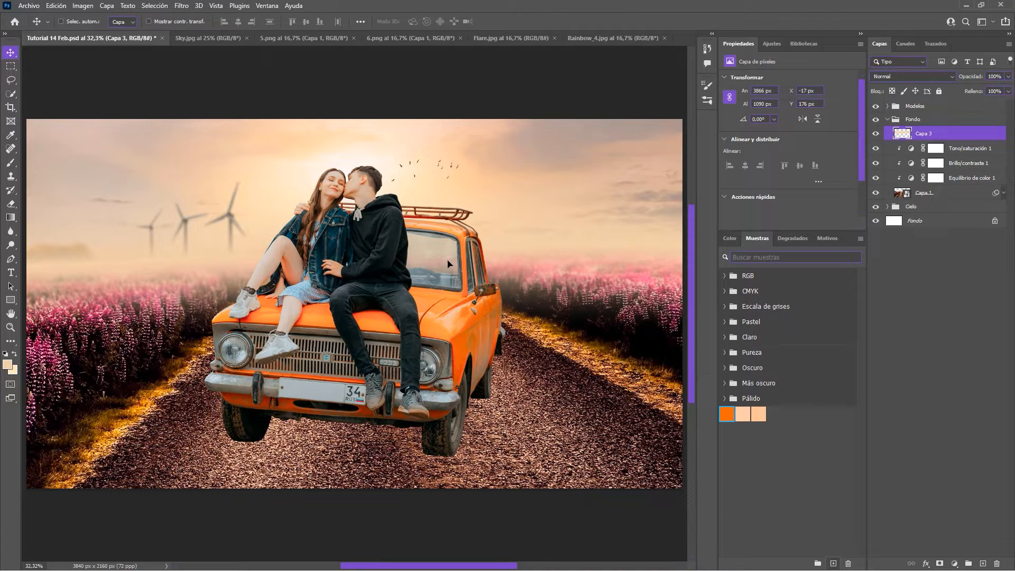
Step: Lower the haze layer's opacity to 90% and collapse the Fondo group
click(1008, 77)
drag(1008, 89, 1005, 91)
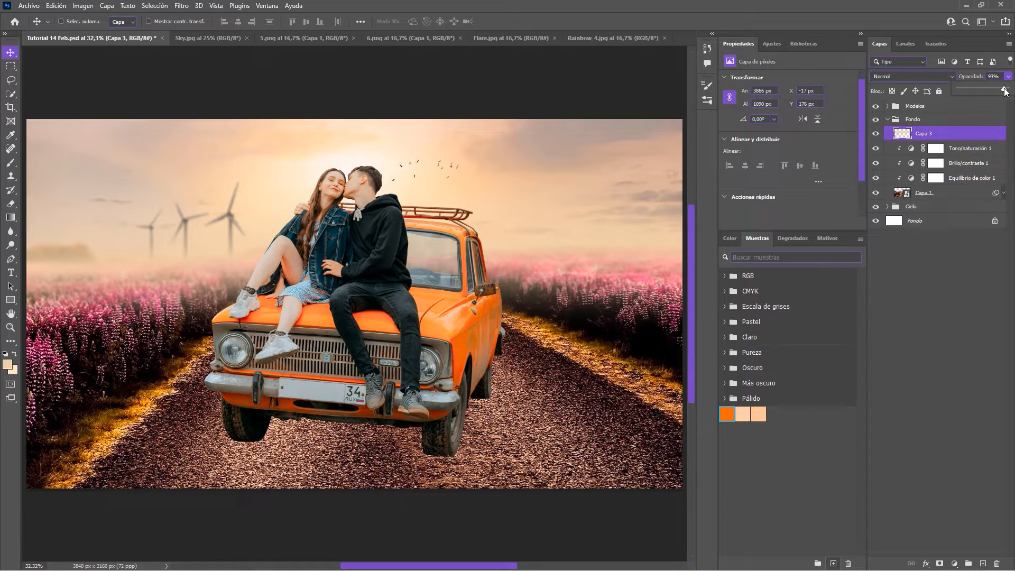
drag(1006, 92, 1002, 91)
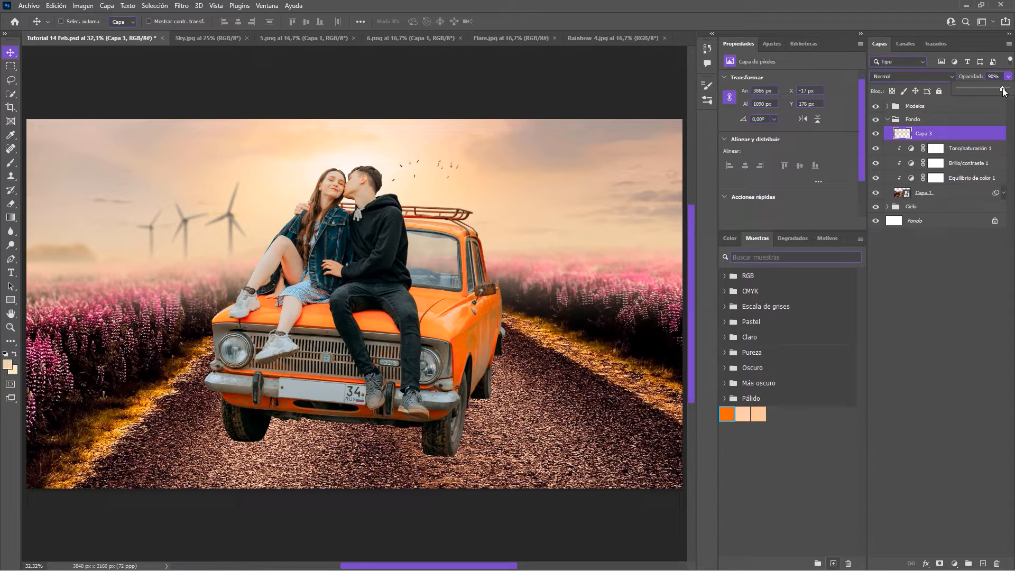
click(887, 120)
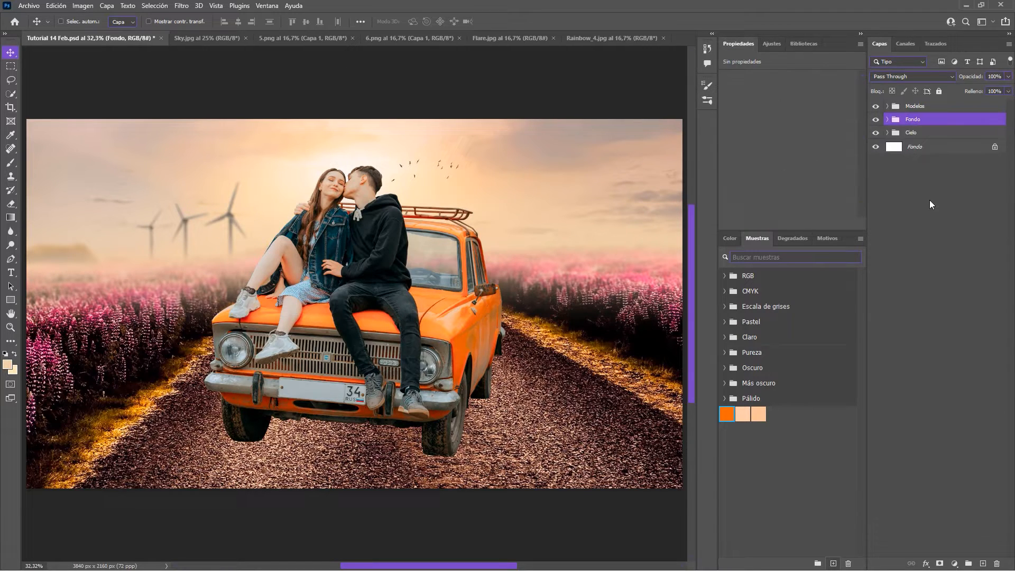
Step: Scale the Modelos group down to about 95% and reposition the car on the road
click(919, 107)
key(ctrl+t)
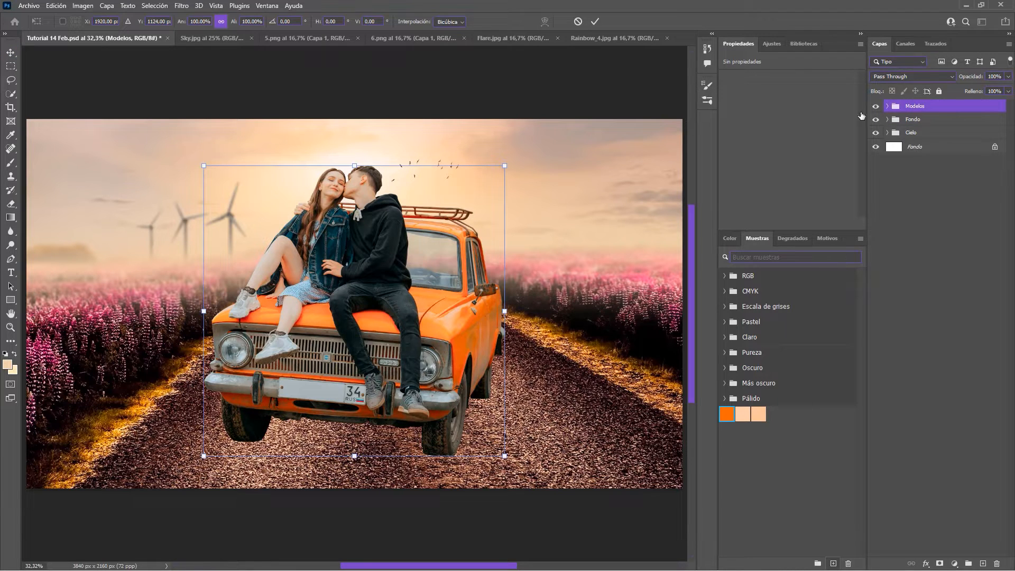
drag(206, 457, 214, 448)
drag(506, 448, 501, 444)
drag(472, 411, 471, 420)
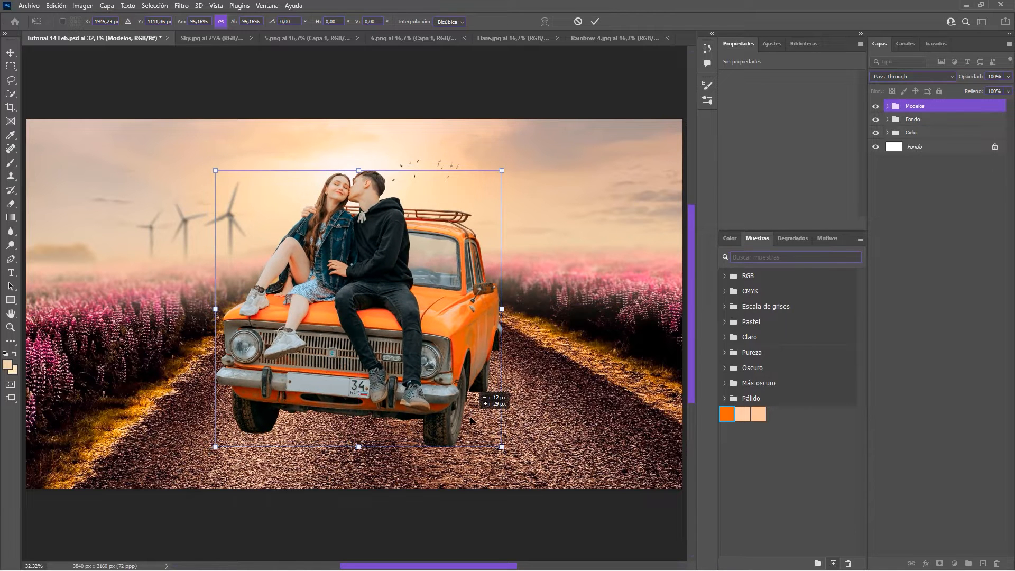
key(Return)
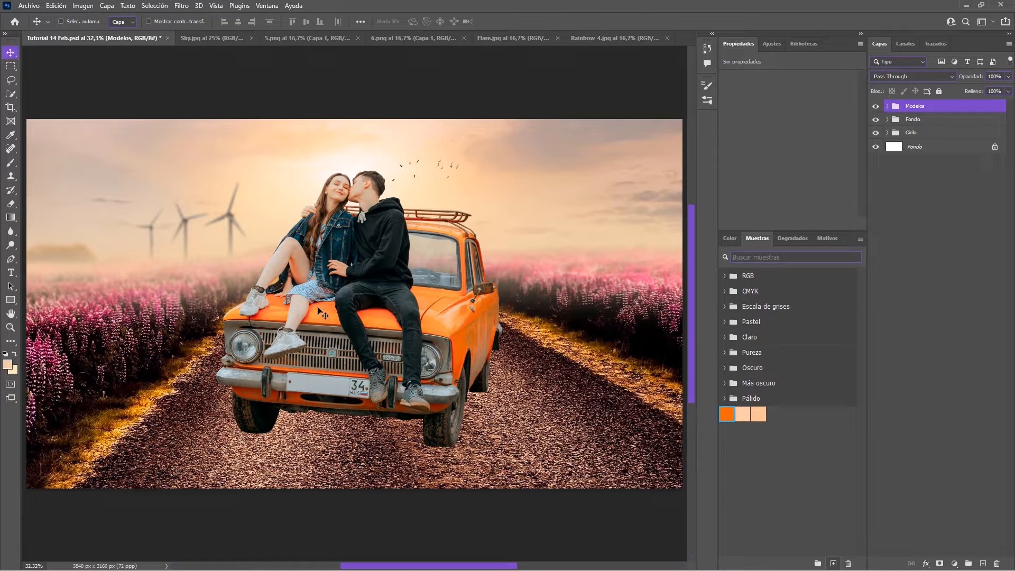
Step: Clip a Color Balance adjustment layer to the Modelos layer, shift its midtones toward magenta and slightly toward yellow, and compare before and after
click(887, 106)
click(935, 127)
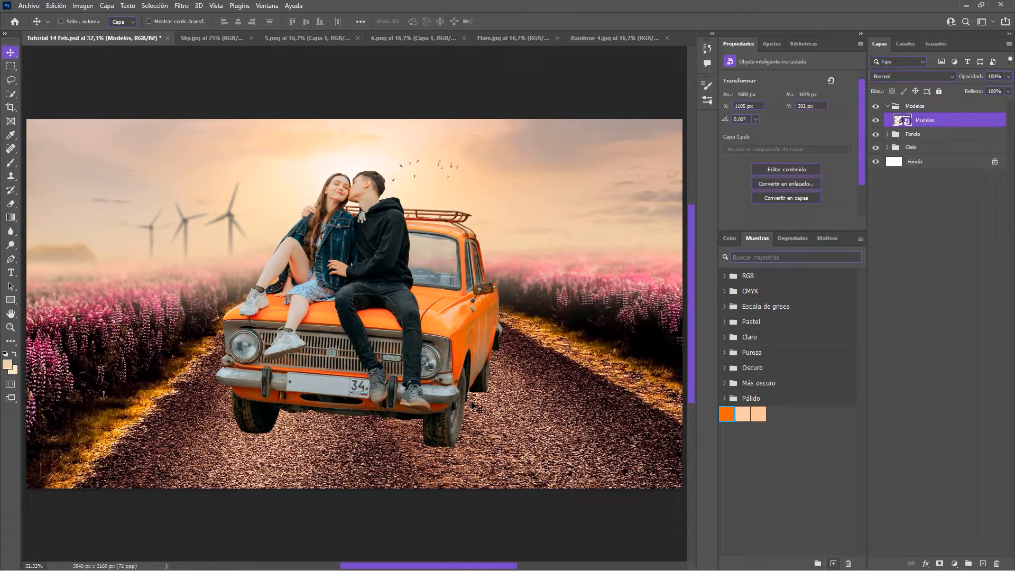
click(772, 44)
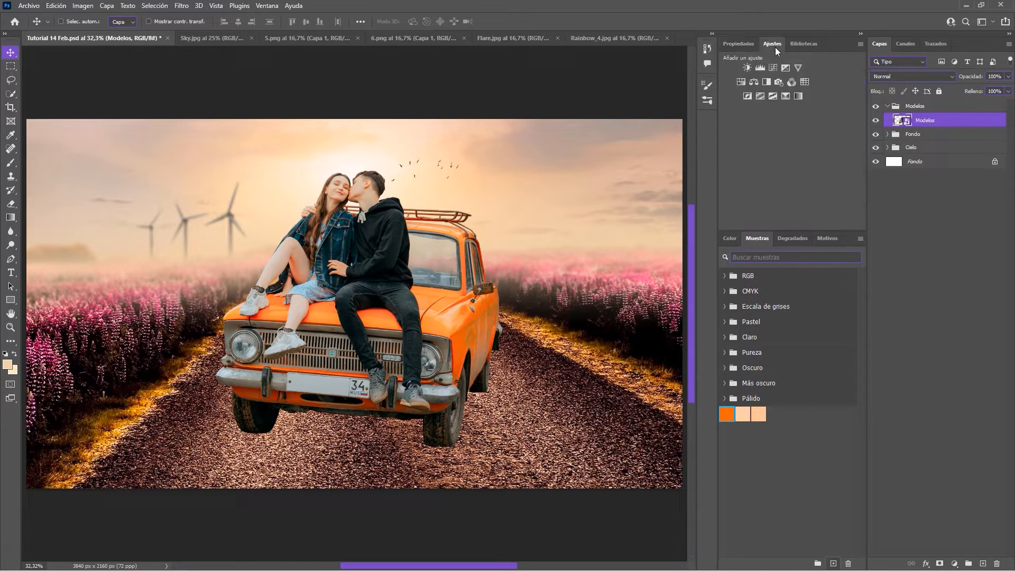
click(753, 82)
alt+click(960, 128)
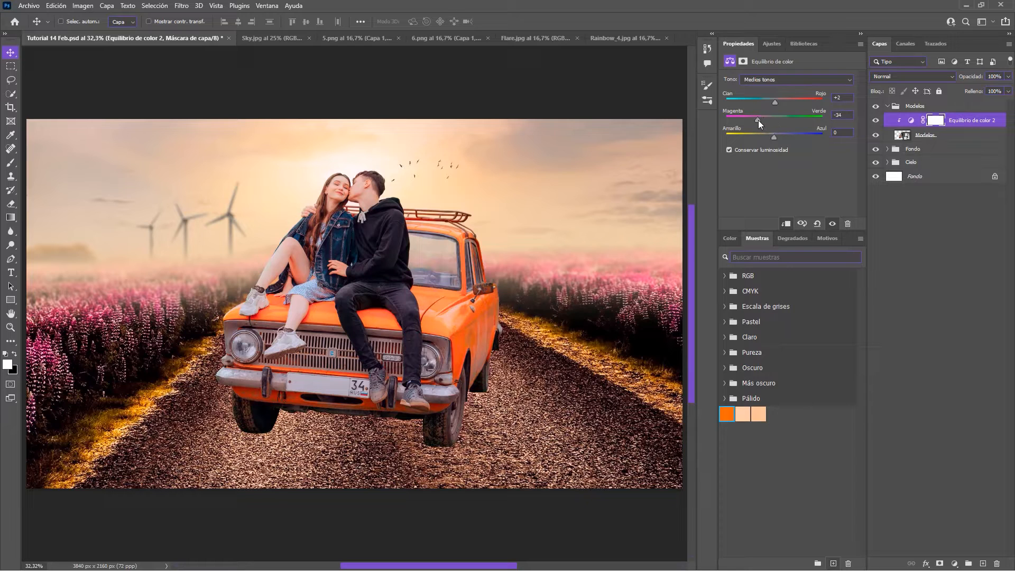
drag(773, 137, 768, 137)
click(875, 121)
click(874, 121)
Step: Open the Modelos smart object's contents and get the Clone Stamp ready at the car's front licence plate
double_click(900, 136)
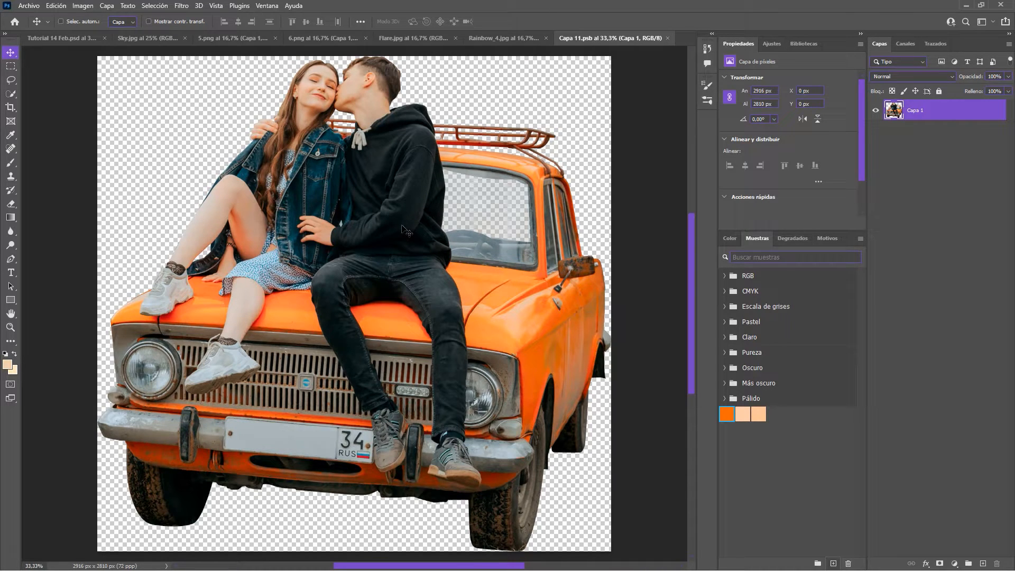
scroll(360, 400, up, 5)
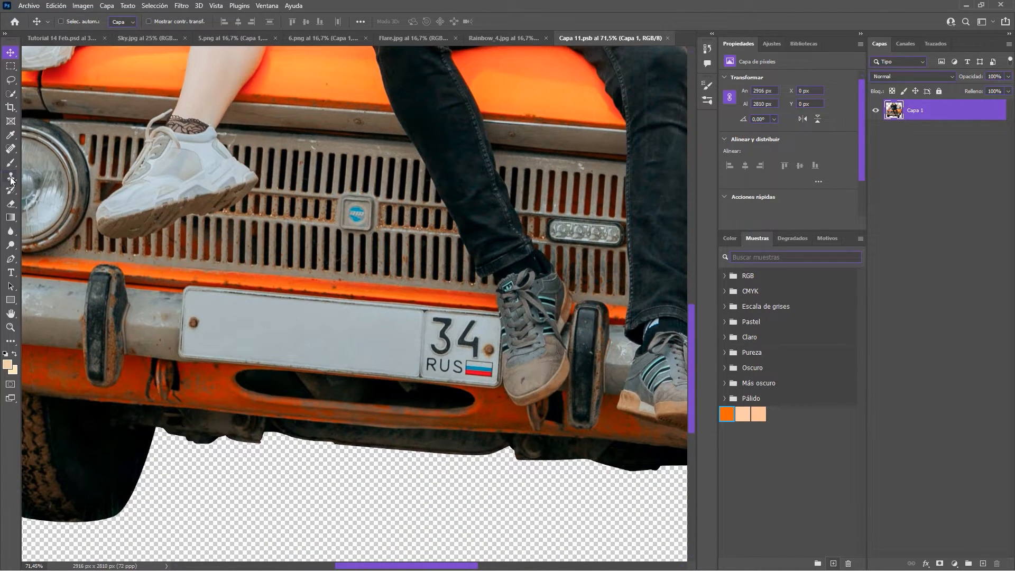
click(10, 178)
drag(226, 317, 266, 326)
scroll(265, 326, up, 3)
scroll(265, 326, up, 3)
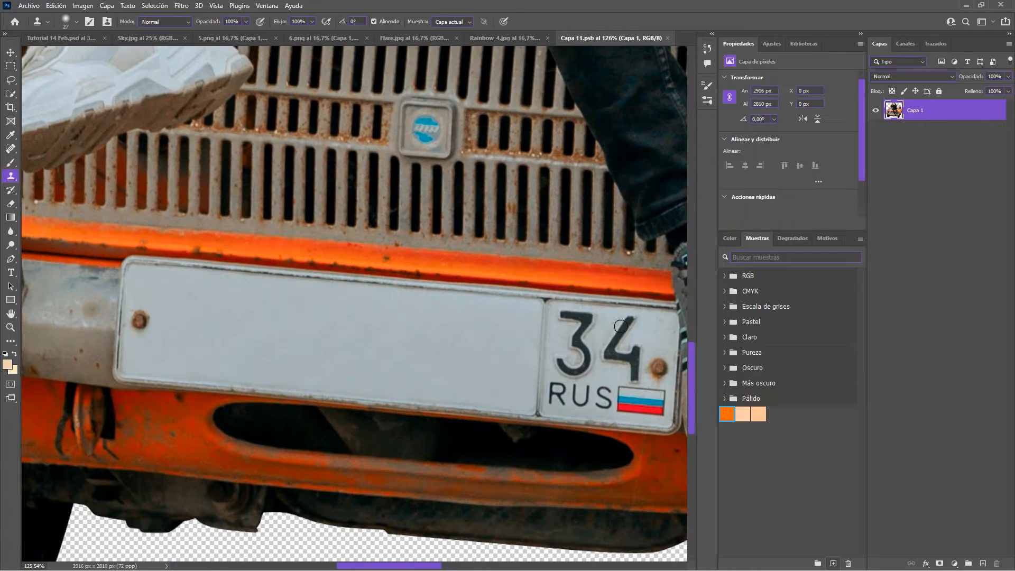
Step: Clone clean plate surface over the digits, country letters and flag on the licence plate
mouse_move(566, 313)
mouse_down()
mouse_move(585, 322)
mouse_move(576, 339)
mouse_move(588, 360)
mouse_move(566, 372)
mouse_move(584, 359)
mouse_move(570, 339)
mouse_move(595, 358)
mouse_up()
mouse_move(633, 317)
mouse_down()
mouse_move(612, 352)
mouse_move(626, 322)
mouse_move(629, 380)
mouse_move(627, 354)
mouse_move(604, 361)
mouse_move(632, 379)
mouse_up()
drag(281, 315, 286, 315)
alt+click(242, 306)
mouse_move(631, 346)
mouse_down()
mouse_move(618, 371)
mouse_move(601, 345)
mouse_move(559, 389)
mouse_move(604, 398)
mouse_move(573, 387)
mouse_up()
alt+click(425, 333)
mouse_move(643, 397)
mouse_down()
mouse_move(624, 398)
mouse_move(659, 396)
mouse_move(659, 413)
mouse_move(625, 401)
mouse_up()
alt+click(399, 340)
drag(649, 327, 633, 327)
Step: Even out the retouched end of the licence plate with a larger Clone Stamp brush, undoing the last stroke
alt+click(290, 331)
key(bracketright)
key(bracketright)
key(bracketright)
key(bracketright)
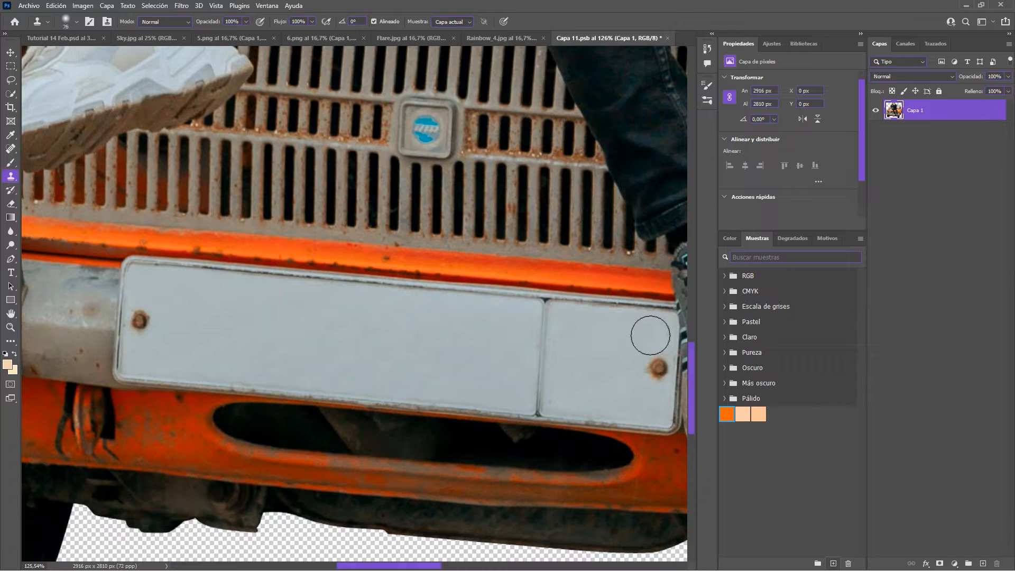
mouse_move(645, 392)
mouse_down()
mouse_move(630, 404)
mouse_move(603, 397)
mouse_up()
key(ctrl+z)
alt+click(412, 332)
Step: Add black "i love 4ever" text in the Matricula Espanola font on the blank licence plate, using the default colours
mouse_move(467, 144)
mouse_down()
mouse_move(468, 208)
mouse_move(488, 219)
mouse_move(457, 177)
mouse_up()
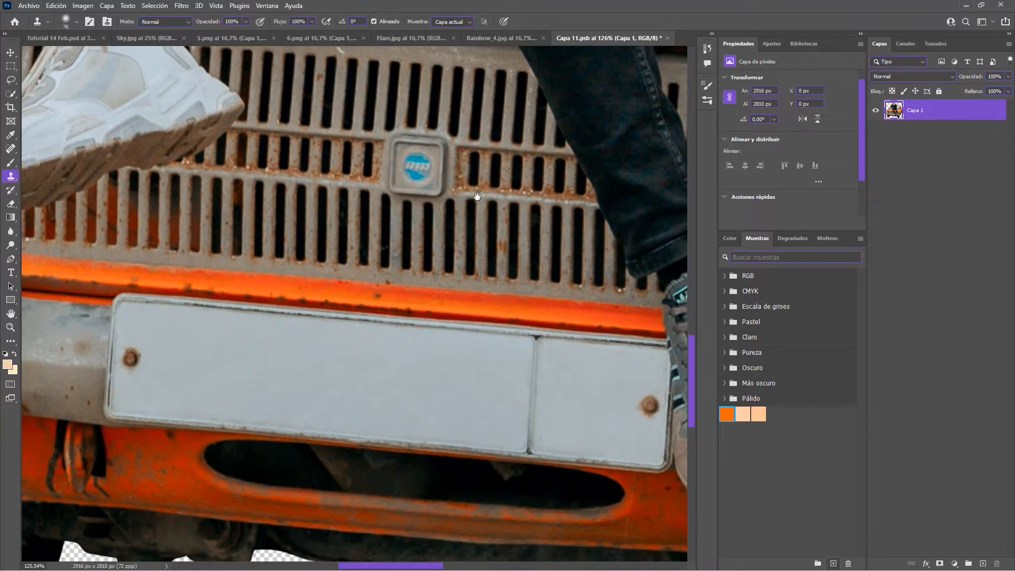
key(d)
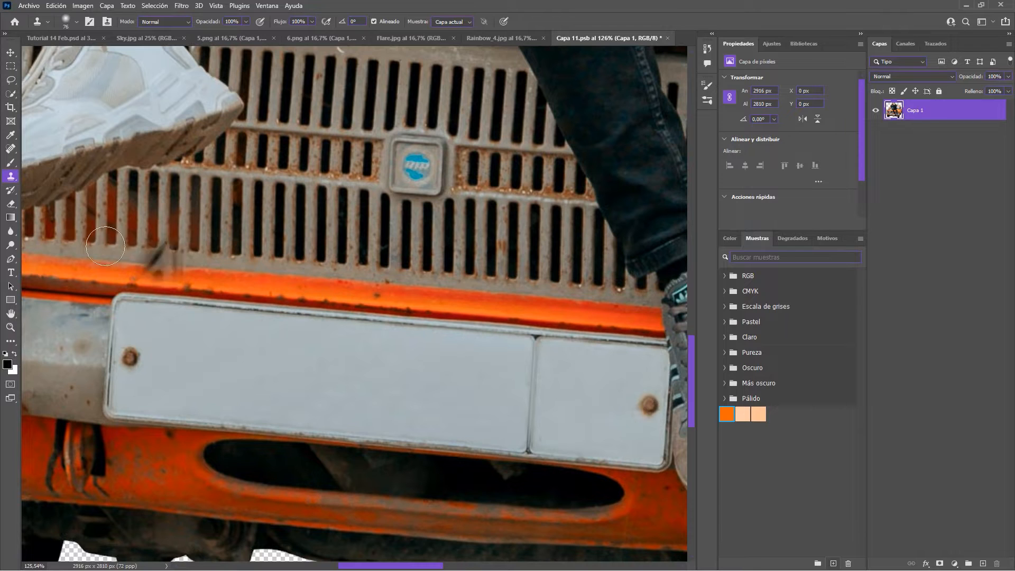
click(14, 274)
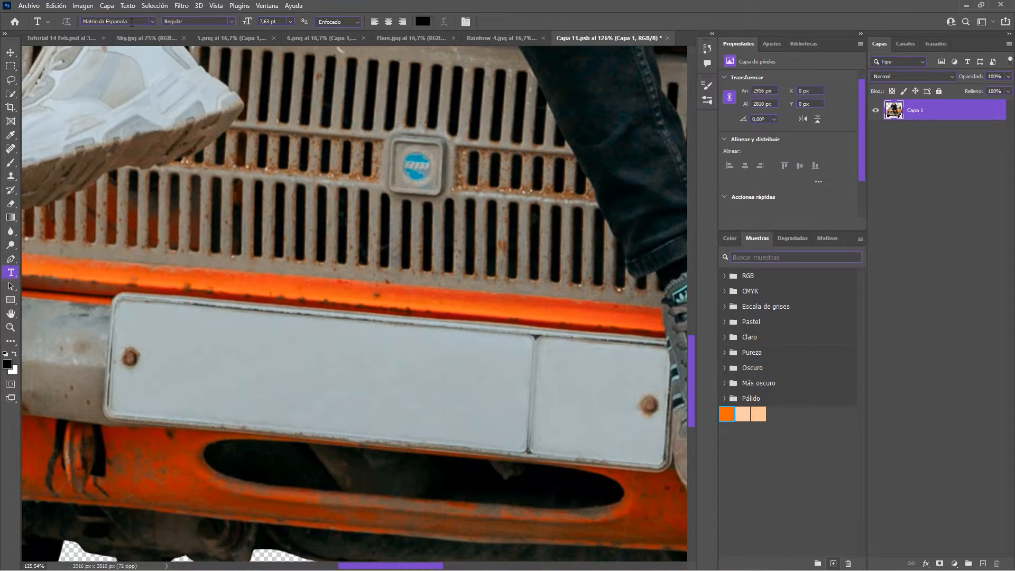
click(246, 369)
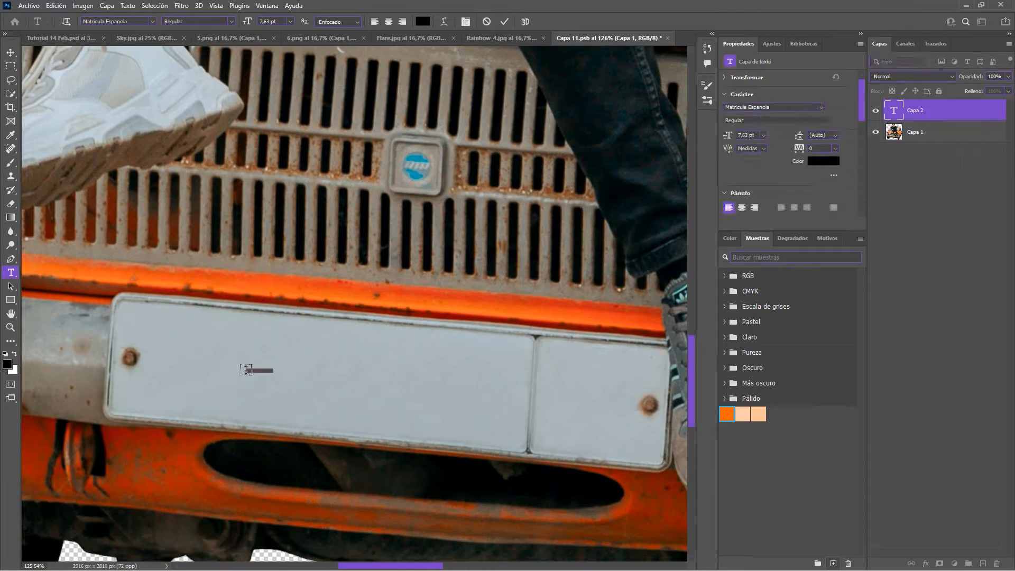
key(BackSpace)
Step: Set the licence plate text's font size to 88 pt after trying smaller sizes
click(269, 22)
text(76)
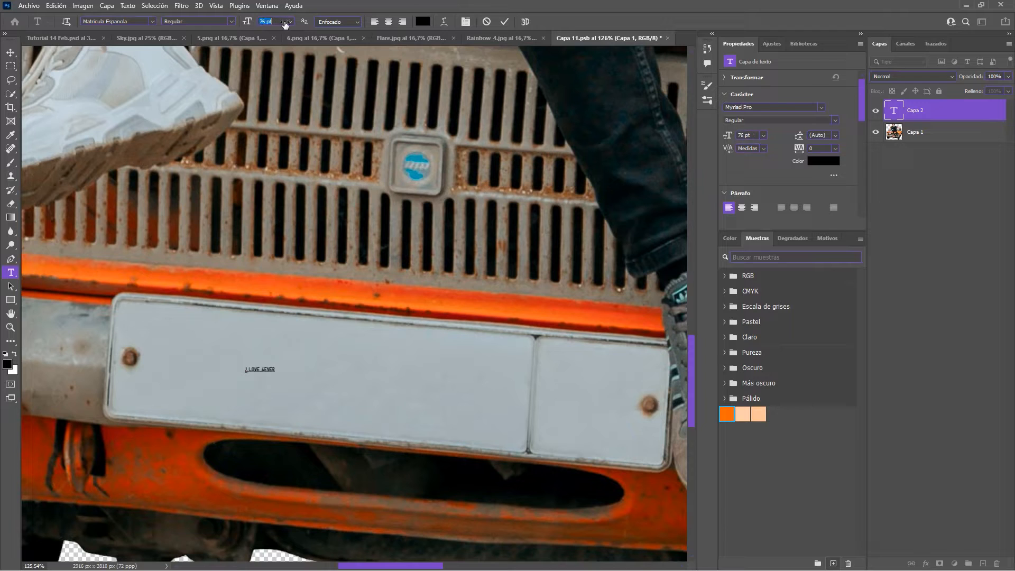
click(921, 117)
click(267, 21)
text(68)
key(Return)
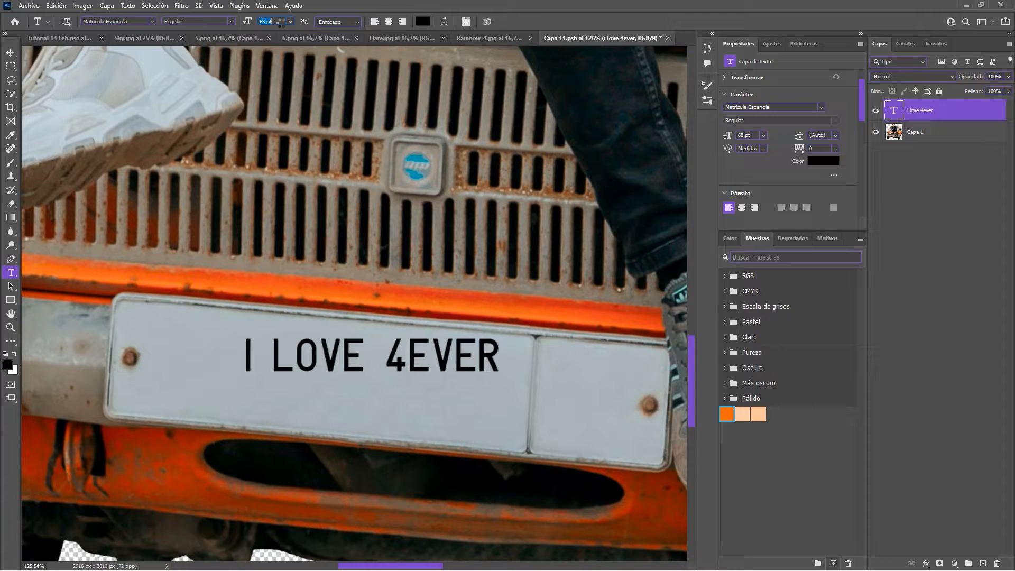
text(88)
key(Return)
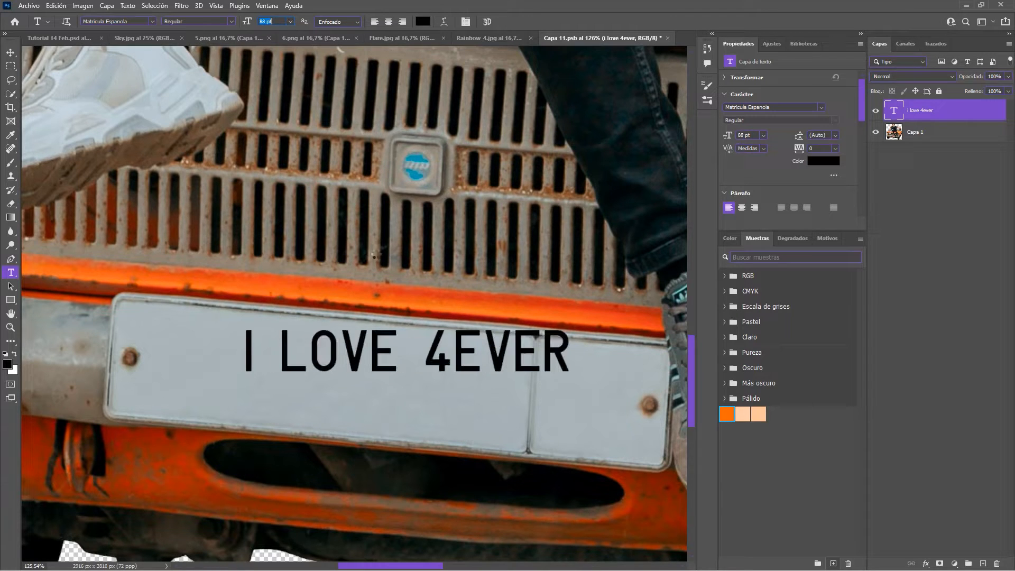
Step: Move the text onto the plate's long section, scale it to about 110%, and rotate it about 4.8° to follow the plate
key(ctrl+t)
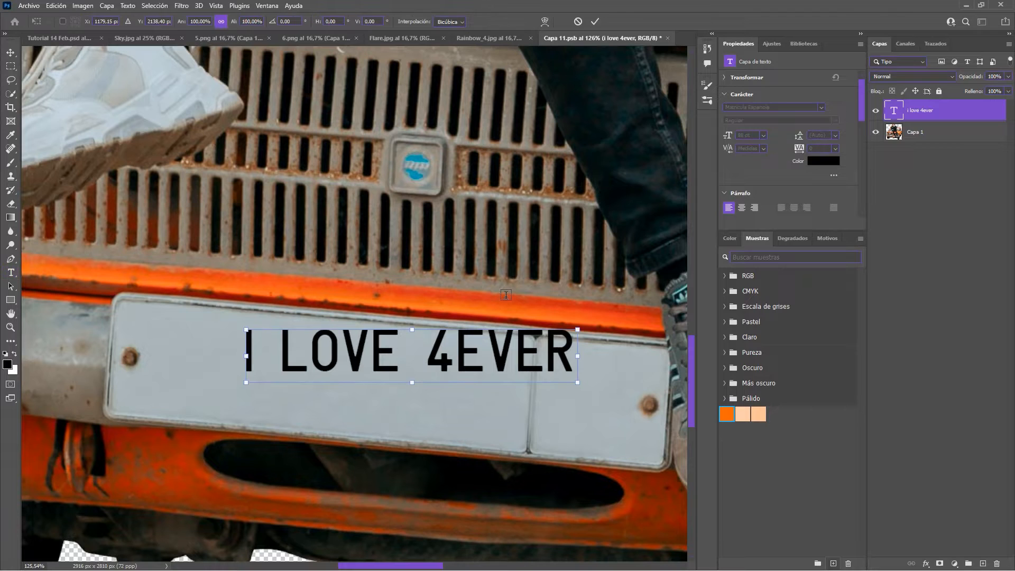
drag(516, 350, 425, 364)
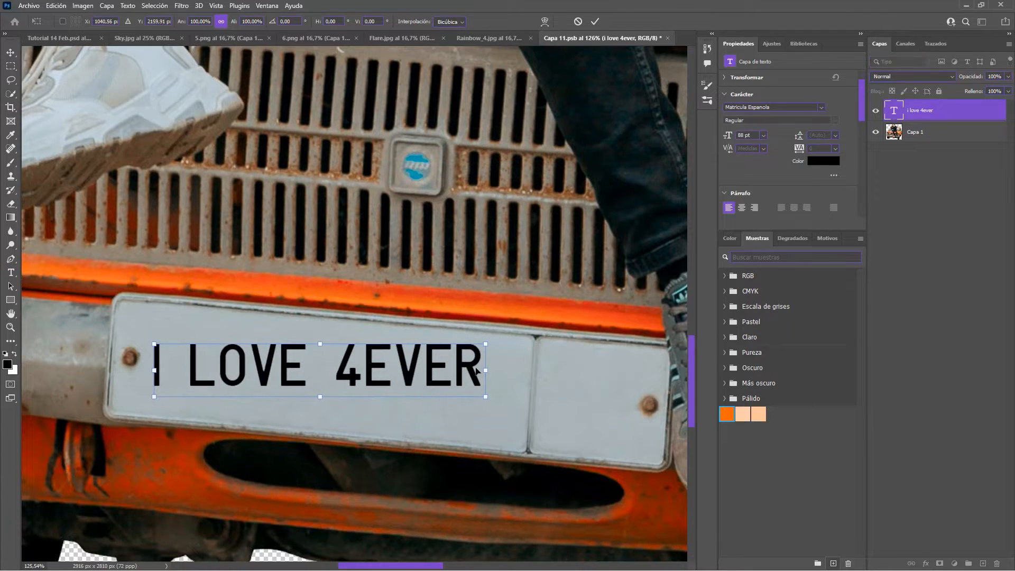
drag(486, 345, 523, 340)
drag(413, 379, 410, 386)
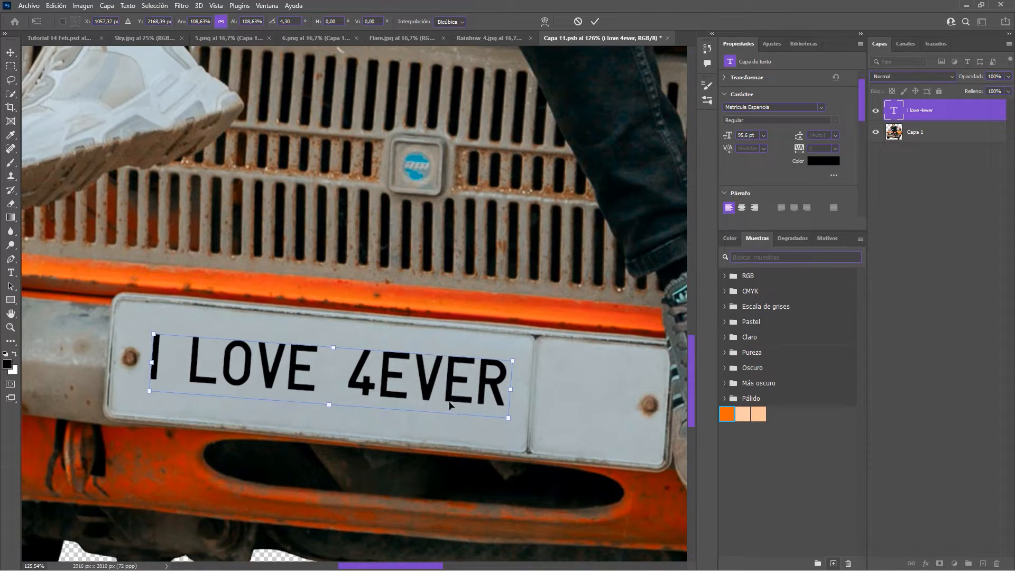
drag(509, 420, 520, 423)
drag(408, 392, 410, 393)
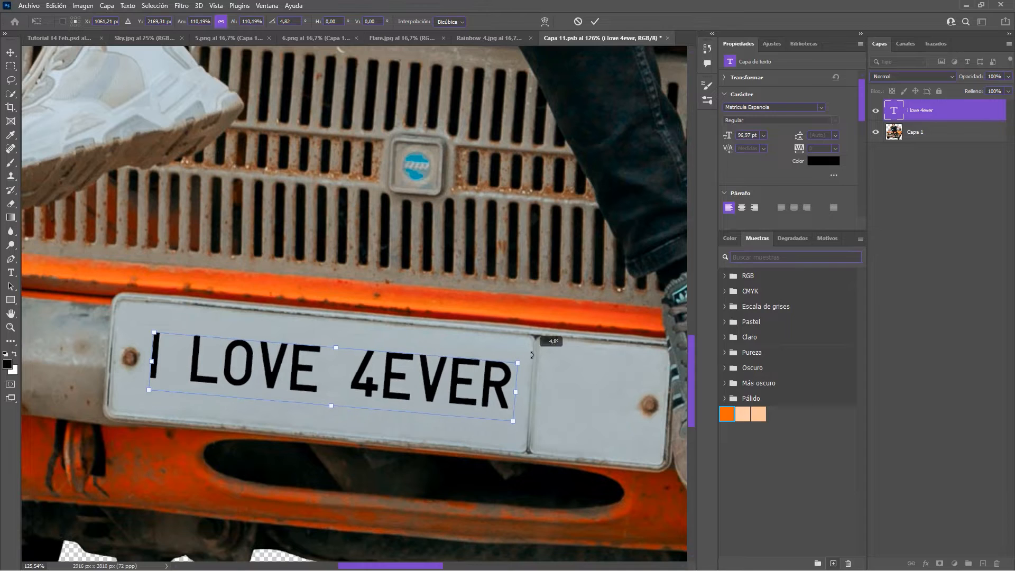
Step: Skew the plate text horizontally by about 1.6° and fine-tune its placement with a second small transform
right_click(400, 383)
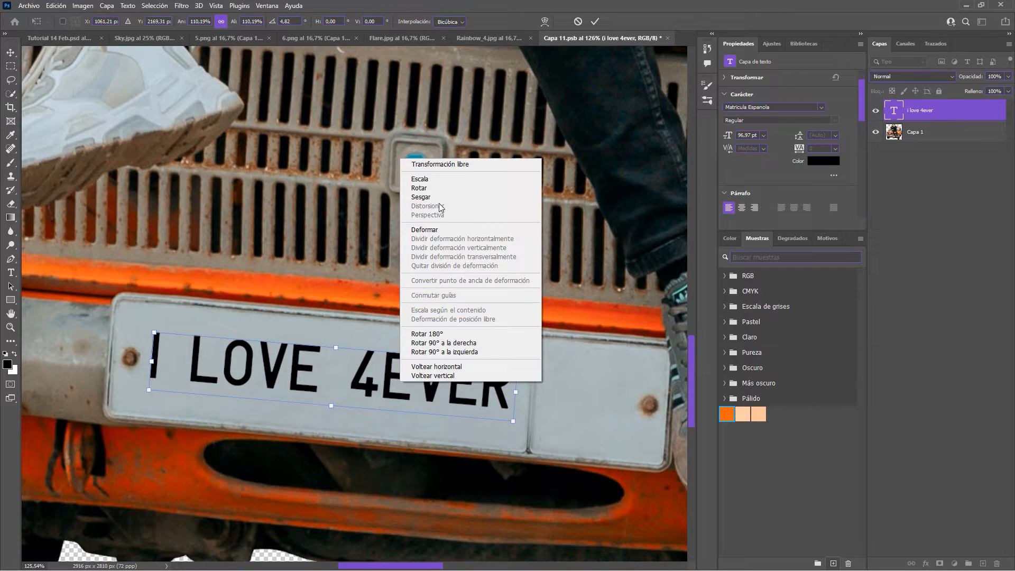
click(434, 197)
drag(155, 335, 155, 335)
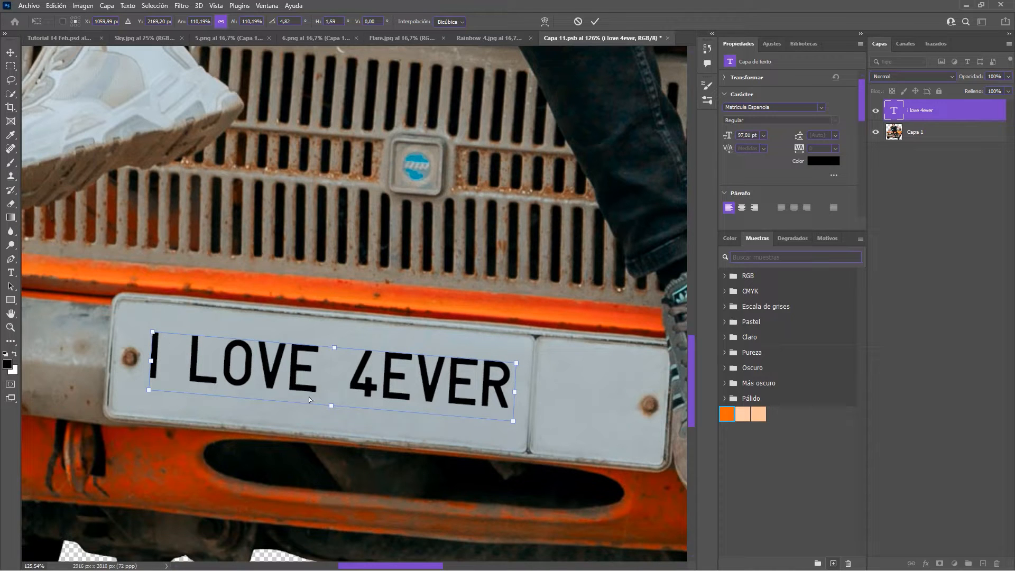
right_click(315, 386)
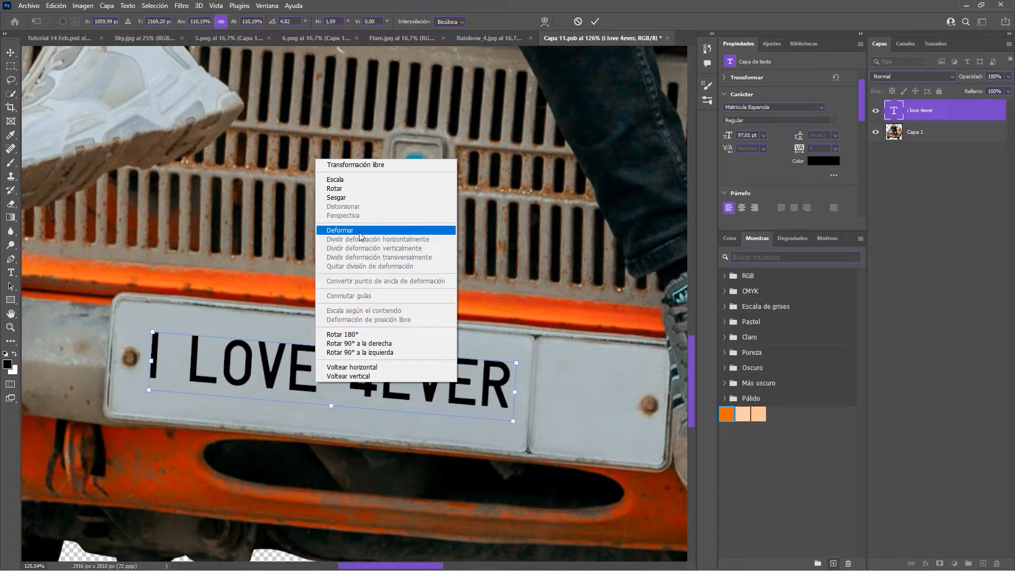
click(294, 386)
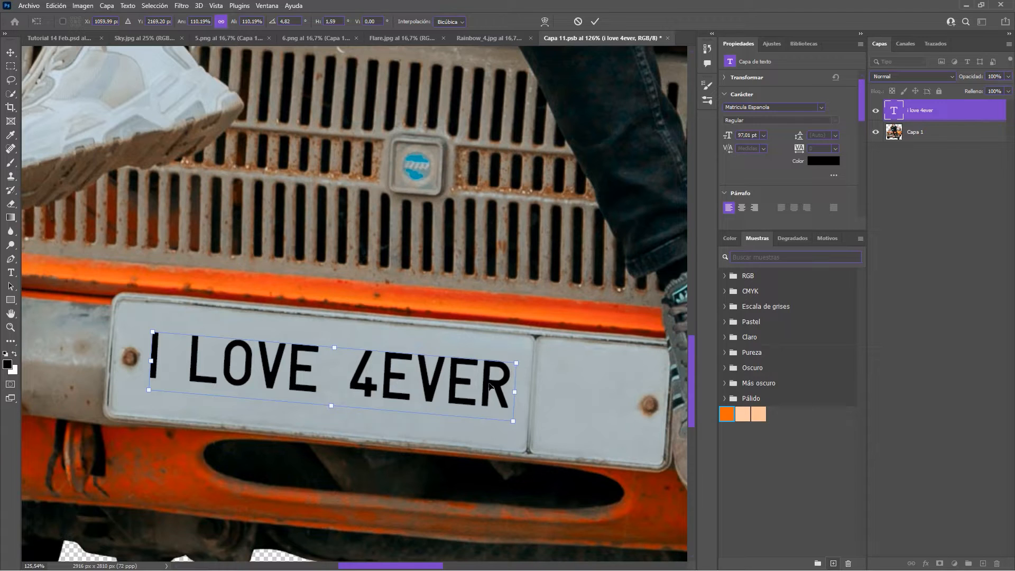
key(Return)
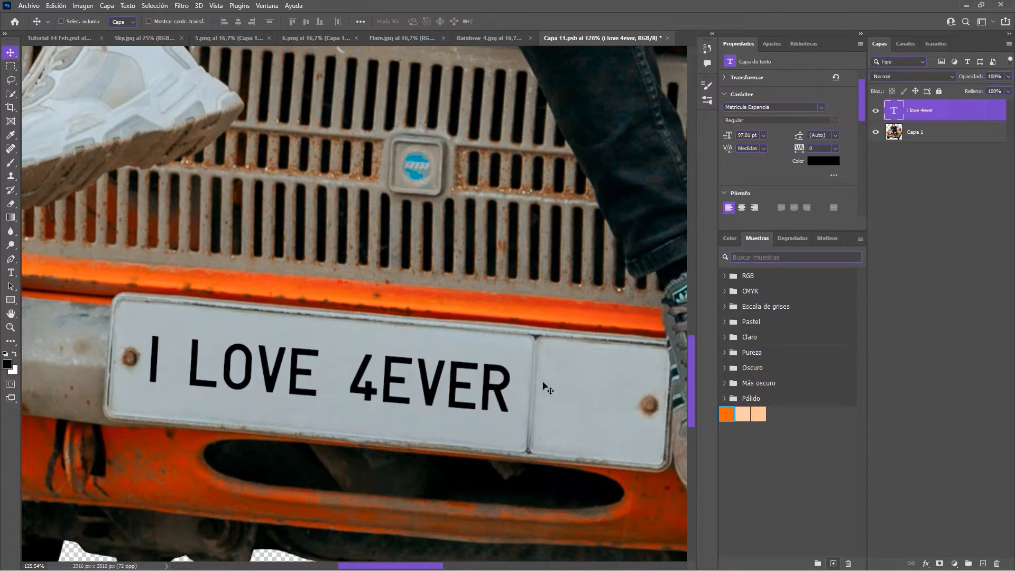
key(ctrl+t)
drag(541, 324, 540, 321)
key(Return)
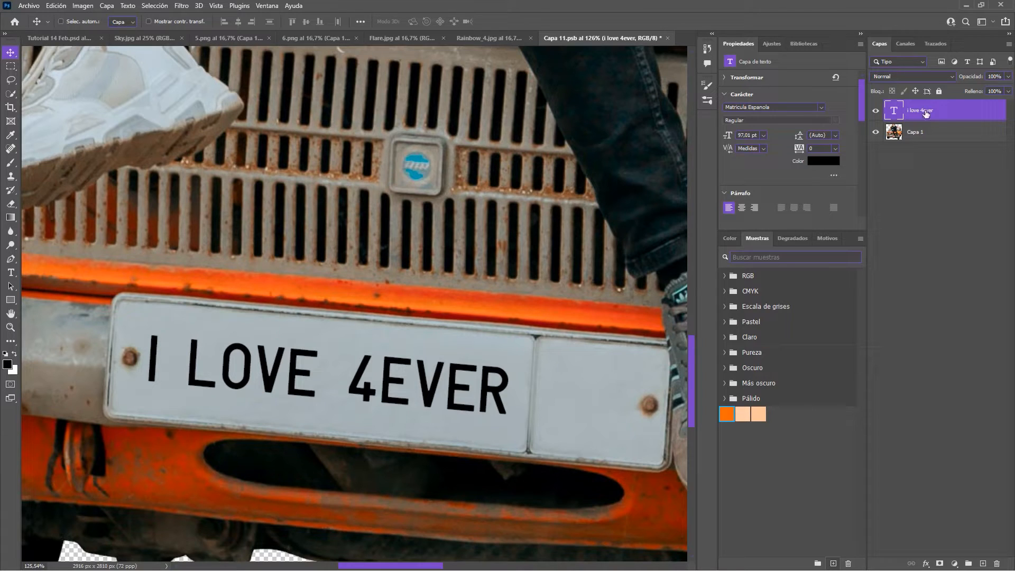
Step: Create a new layer directly beneath the text layer and load the letter outlines as a selection
click(954, 132)
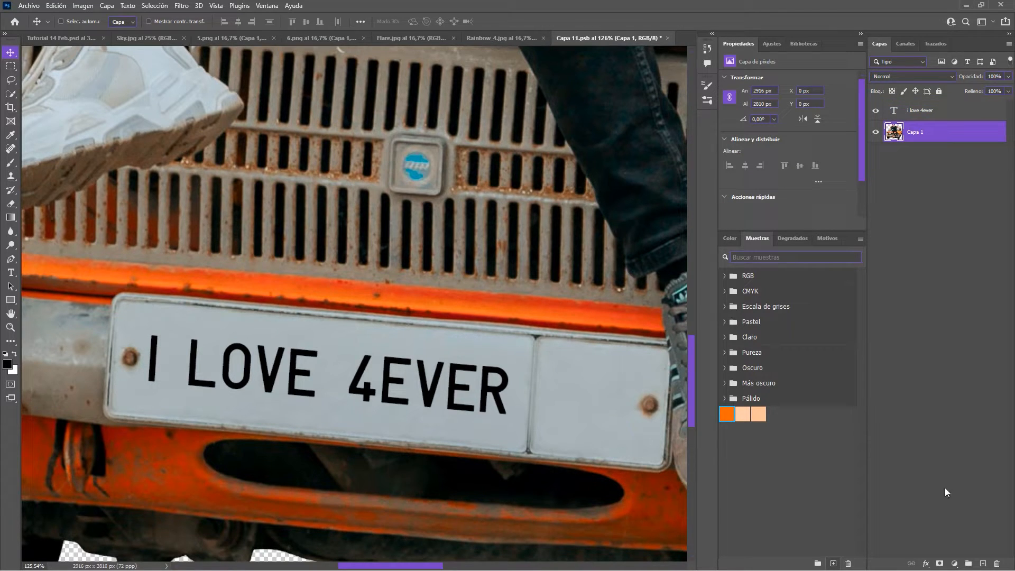
click(982, 564)
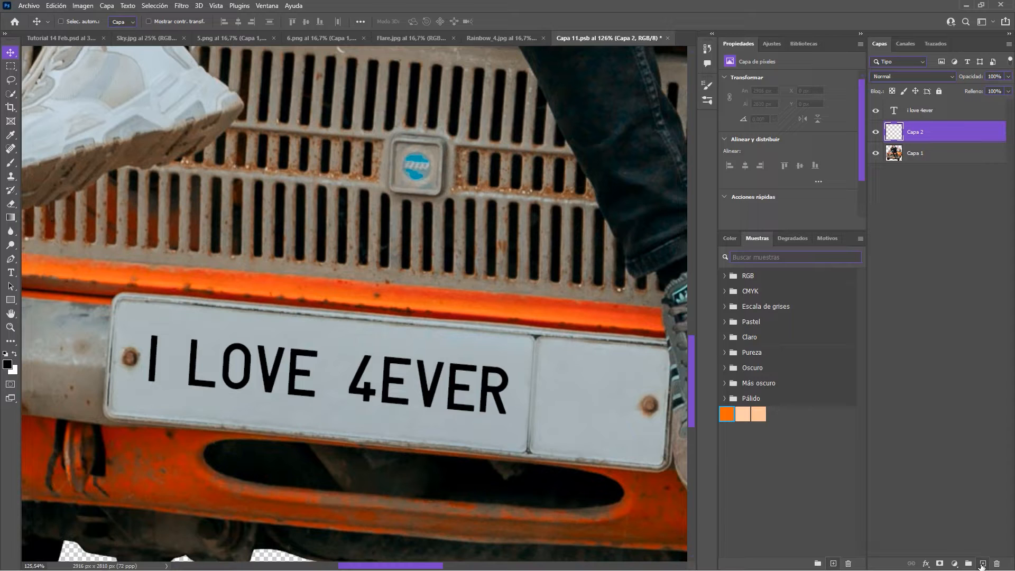
ctrl+click(893, 112)
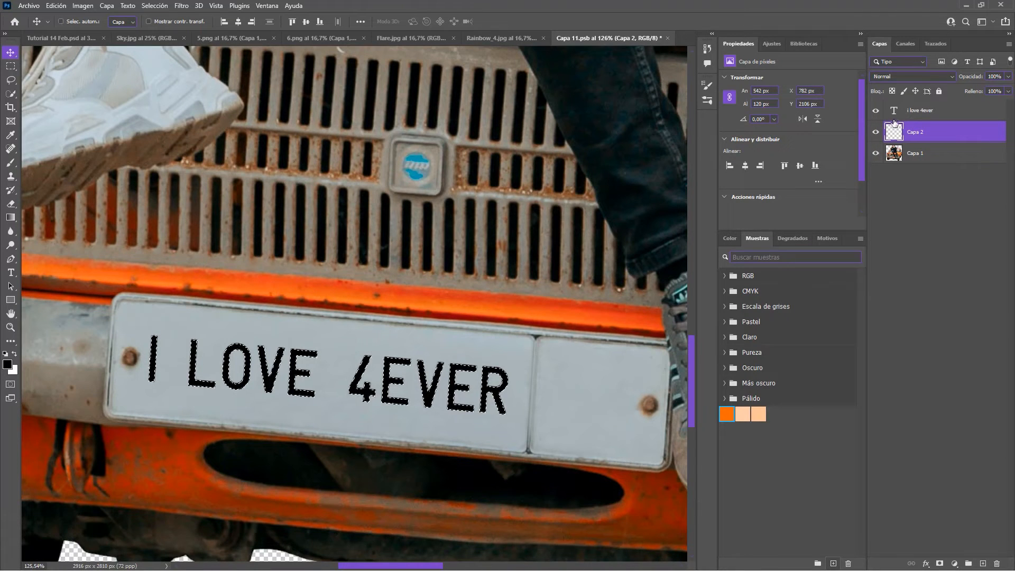
Step: Expand the letter selection by 3 pixels, fill it with black on the new layer, and deselect
click(156, 6)
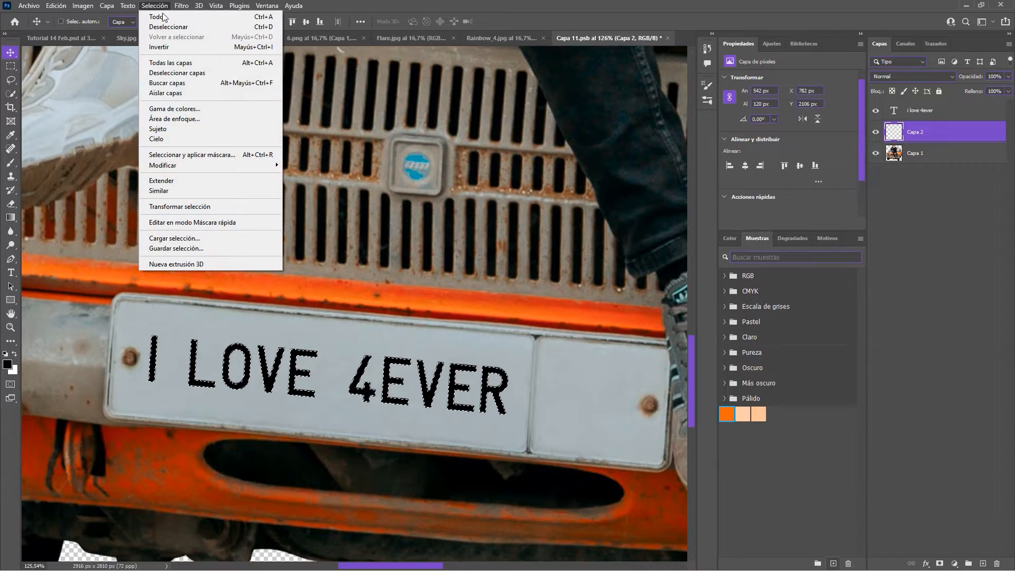
mouse_move(209, 165)
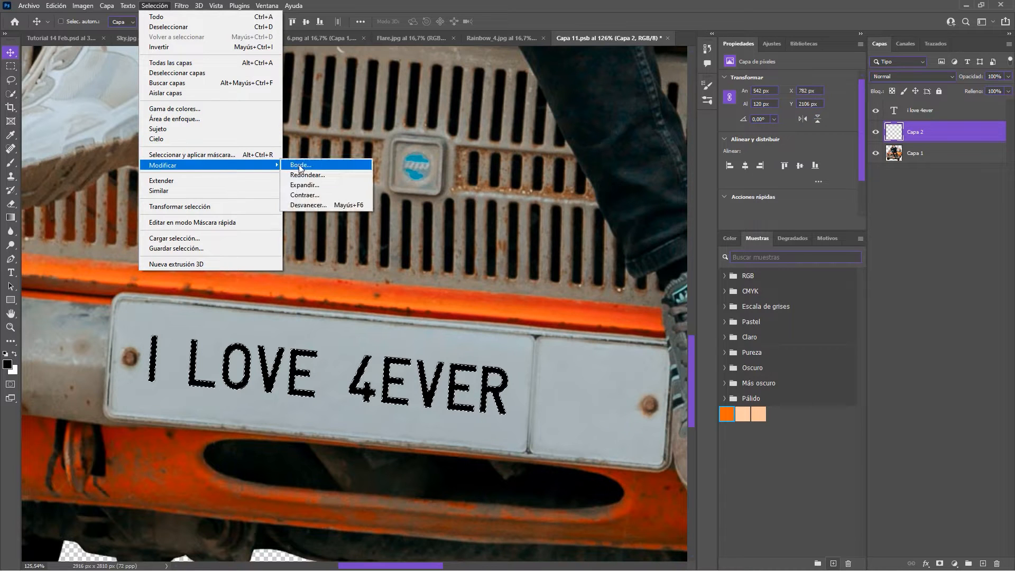
click(304, 184)
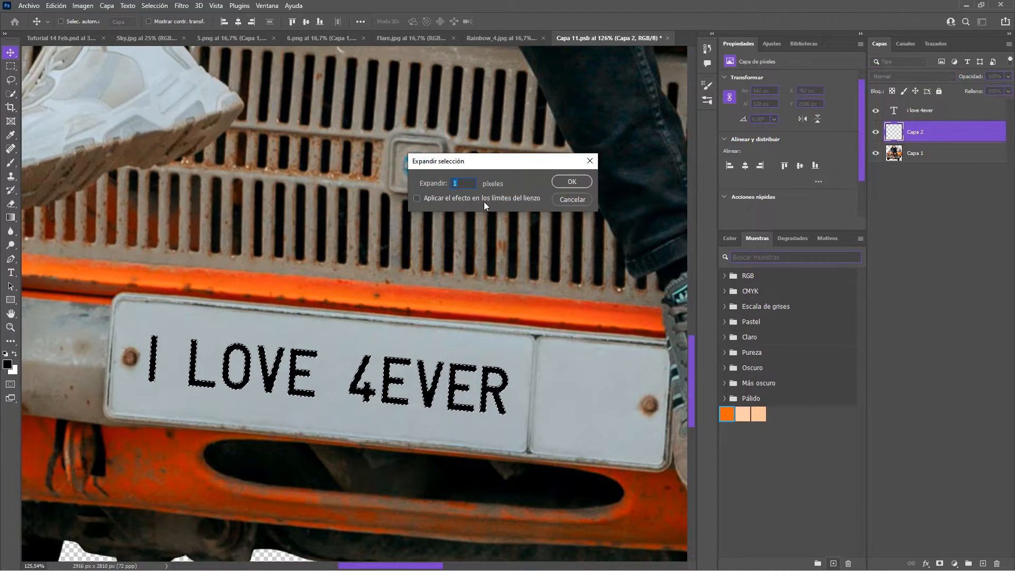
click(569, 185)
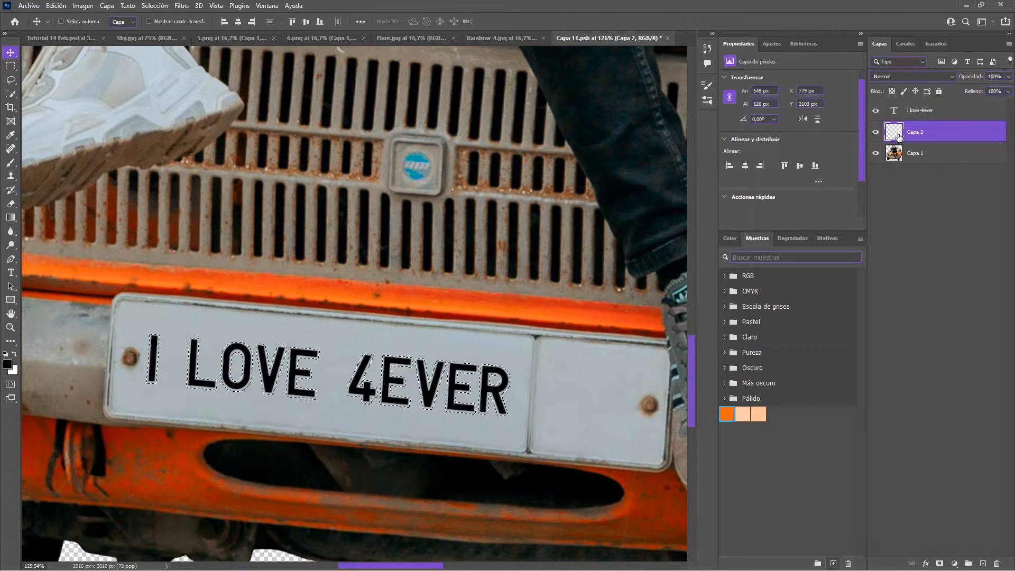
key(alt+BackSpace)
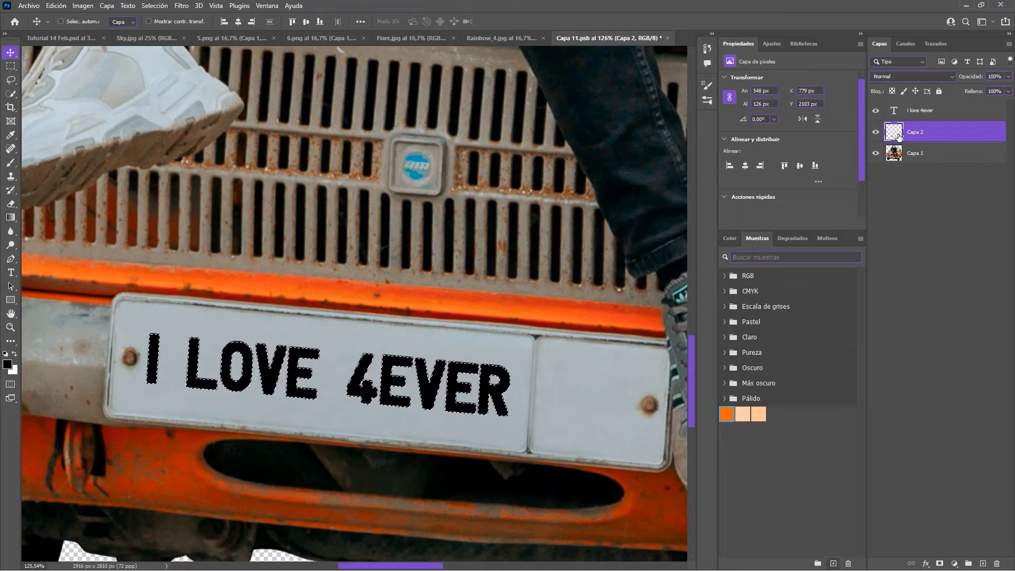
key(ctrl+d)
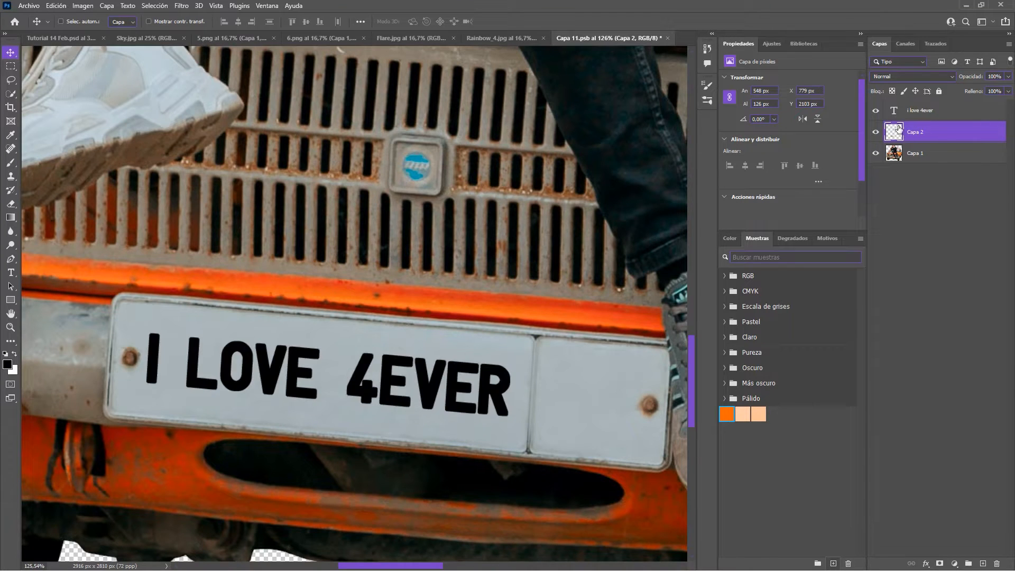
Step: Set the fill opacity of the expanded letters' layer, Capa 2, to 0% in its layer style
double_click(958, 134)
drag(423, 86, 650, 66)
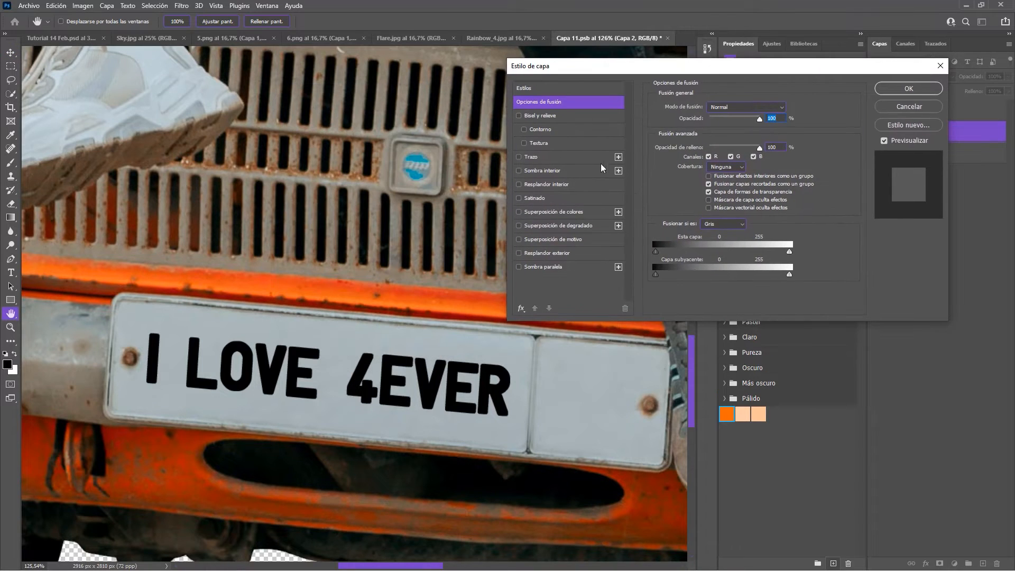
drag(759, 149, 709, 148)
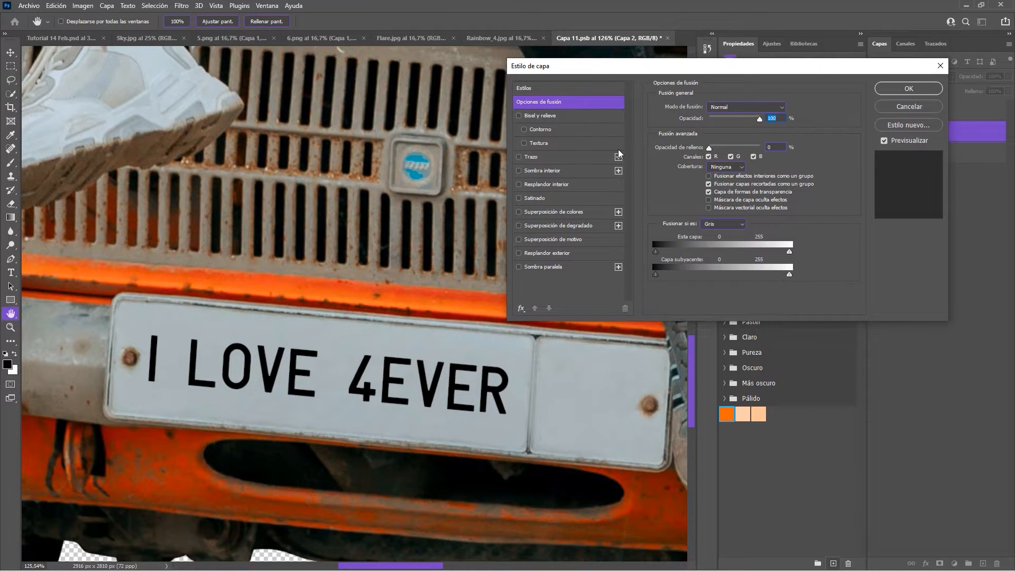
Step: Add Bevel and Emboss to Capa 2 without global light, at angle 134° and altitude 5°, and select the text layer
click(541, 117)
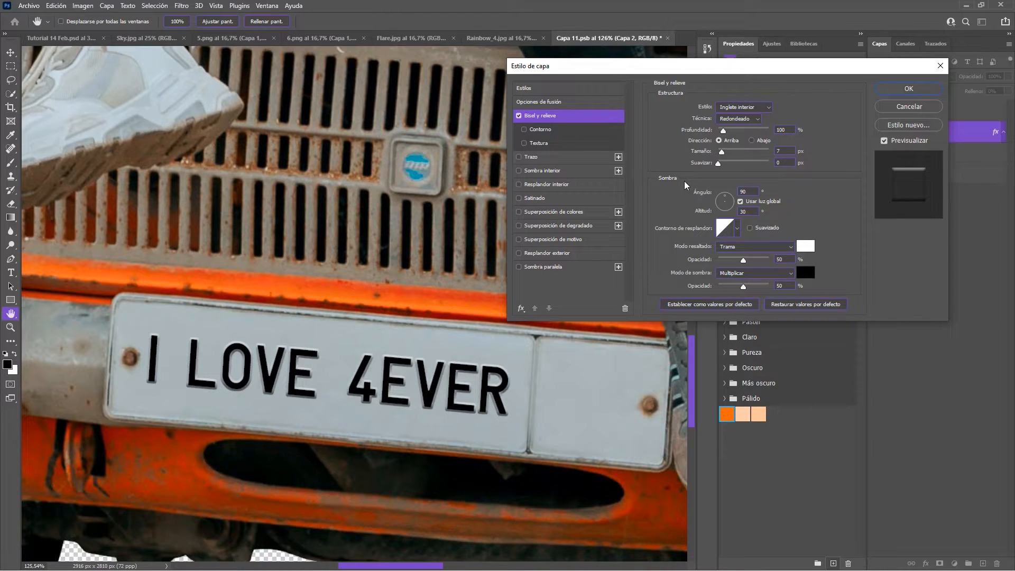
click(740, 201)
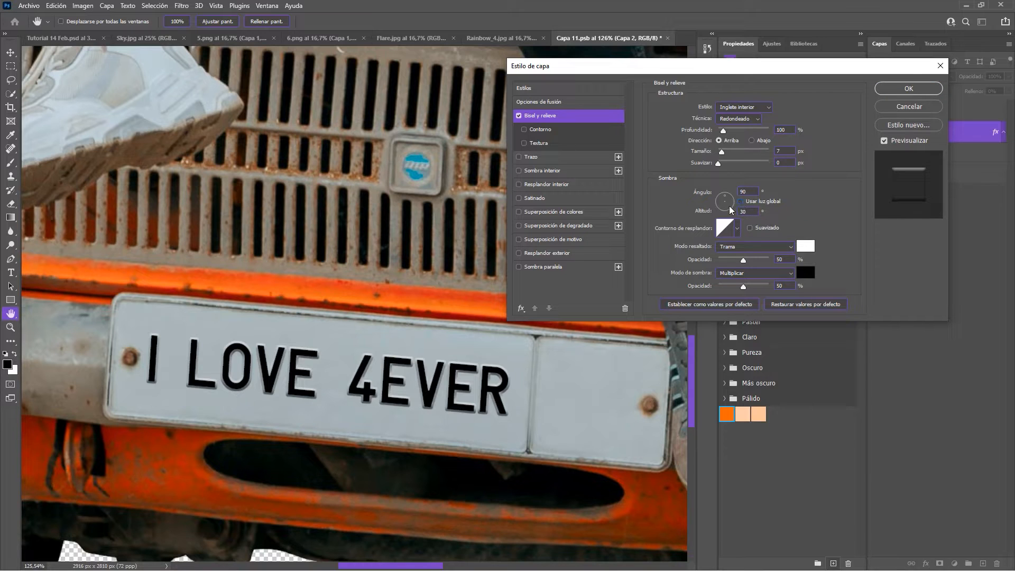
click(729, 206)
click(724, 197)
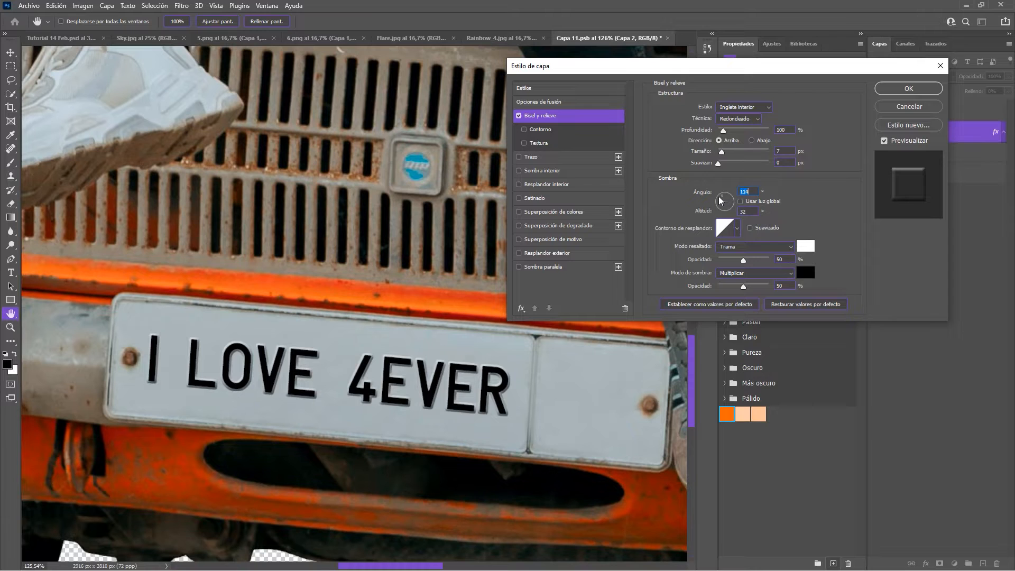
click(719, 200)
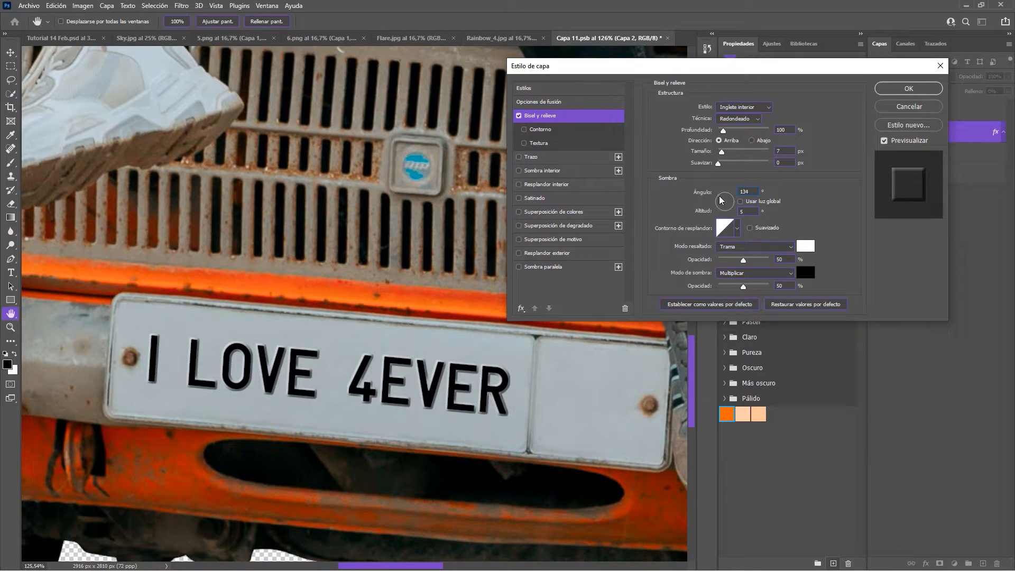
click(908, 88)
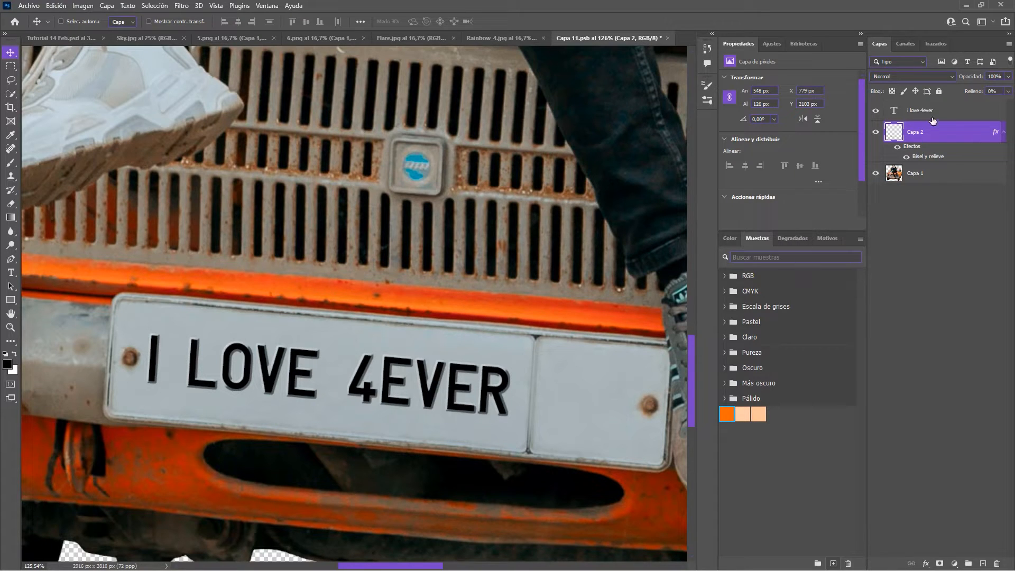
click(1003, 132)
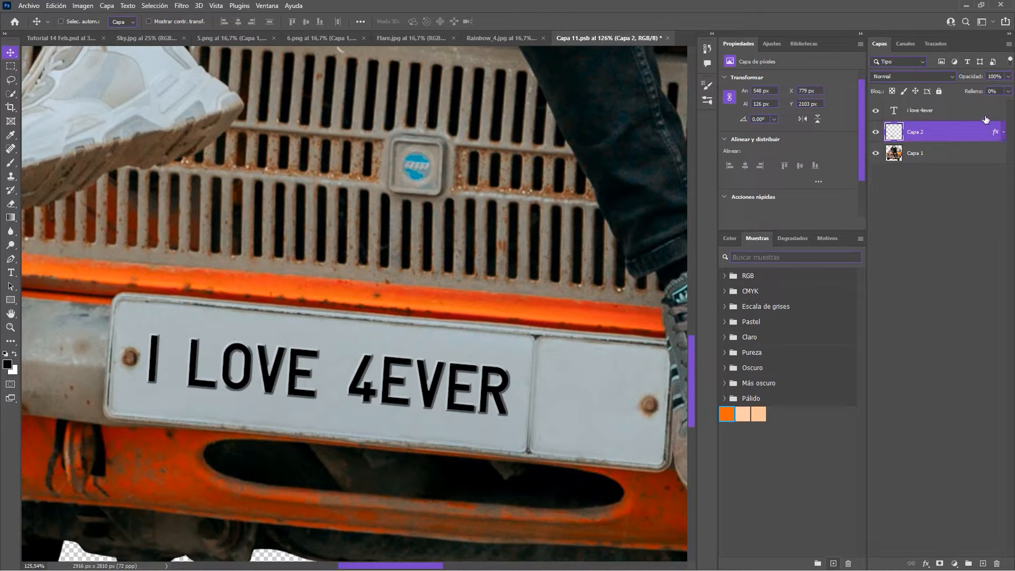
click(984, 113)
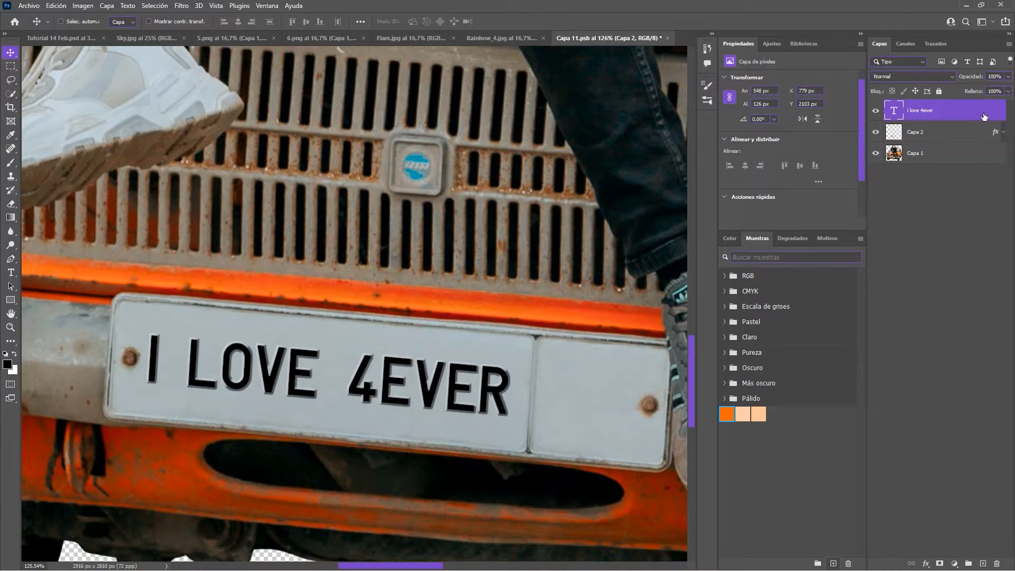
Step: Lower the opacity of the "I love 4ever" text layer to 95% and deselect the layer
click(1007, 76)
drag(1003, 88, 1005, 92)
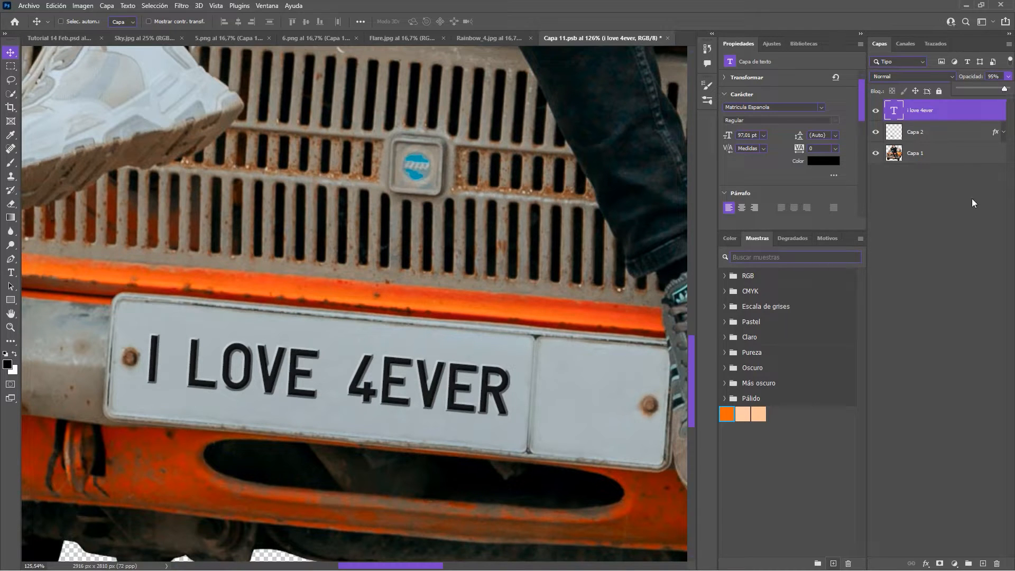
click(969, 215)
Step: Save the edited smart object contents, Capa 11.psb, and close the document to update the main composite
key(ctrl+0)
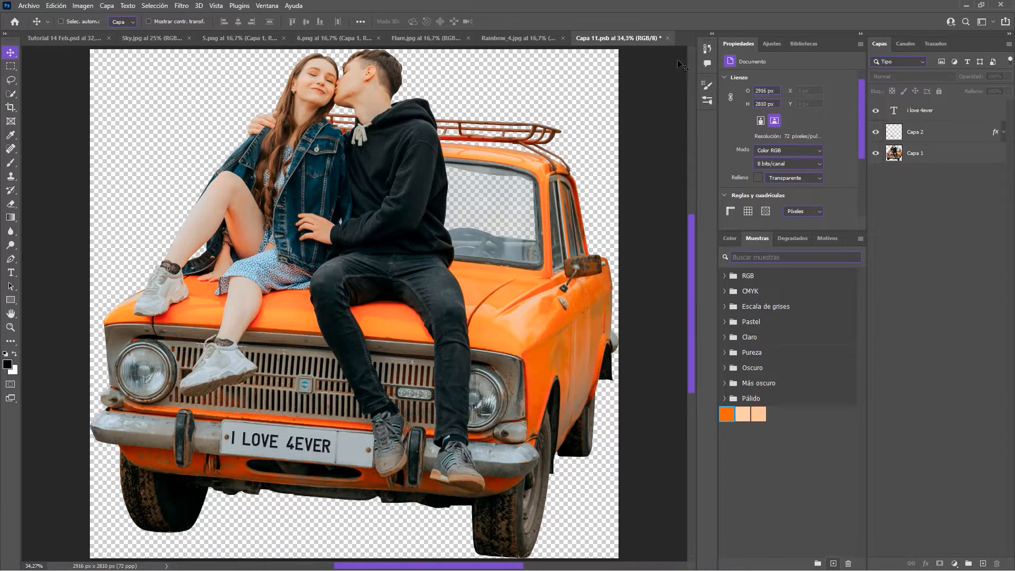
key(ctrl+s)
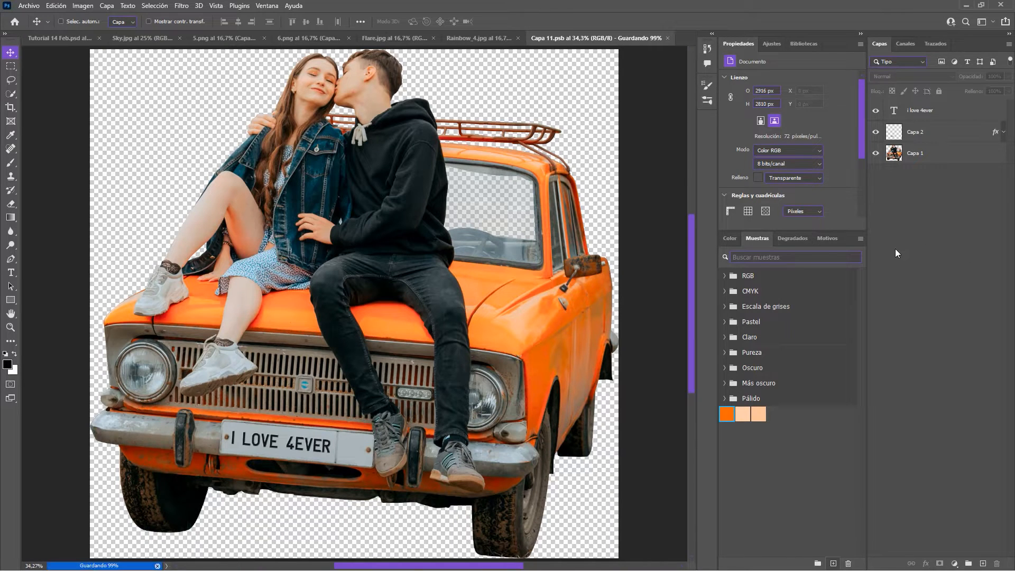
click(667, 39)
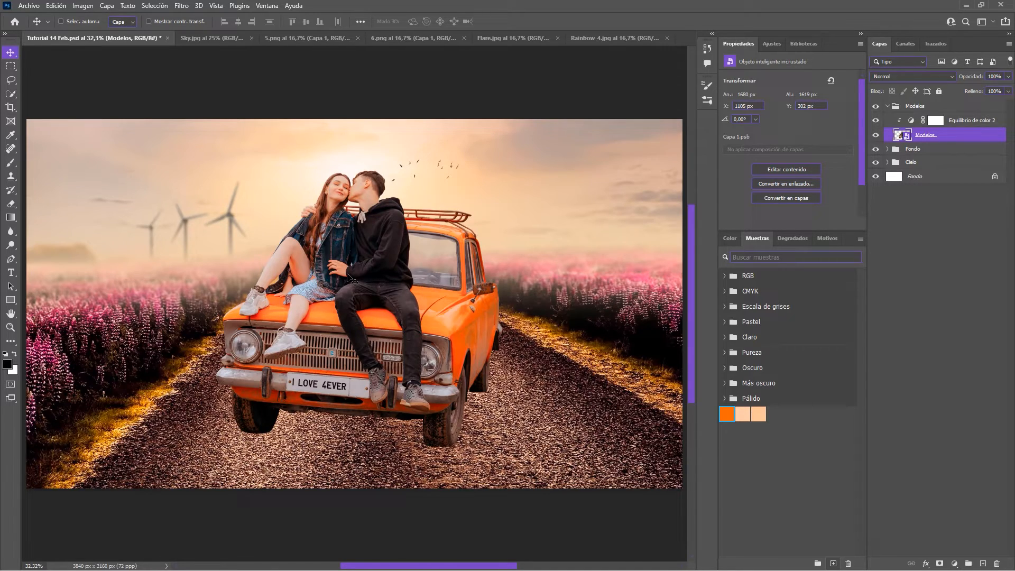
Step: Close the Sky.jpg source document and return to the main composite
scroll(351, 281, up, 3)
click(227, 41)
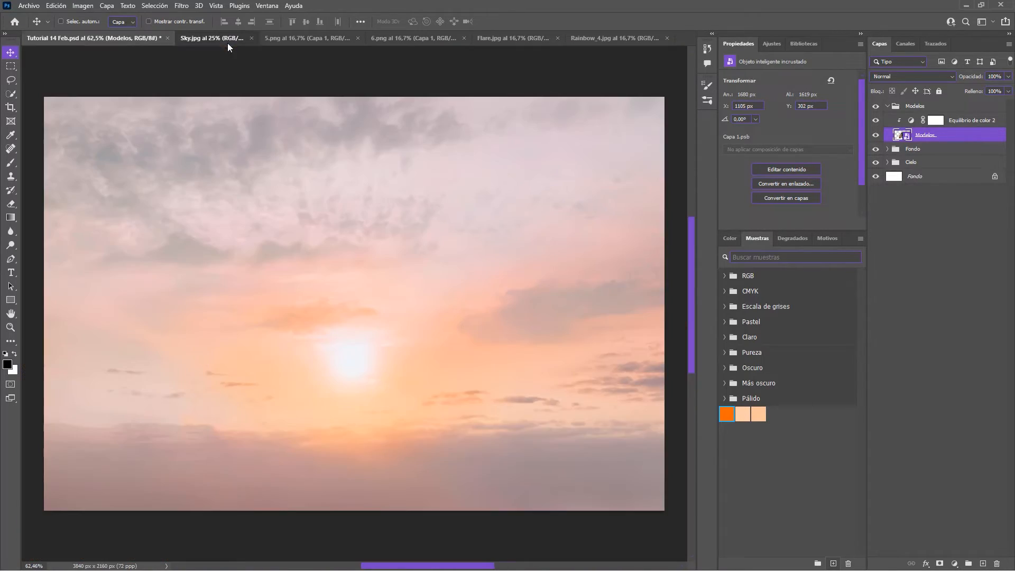
click(251, 38)
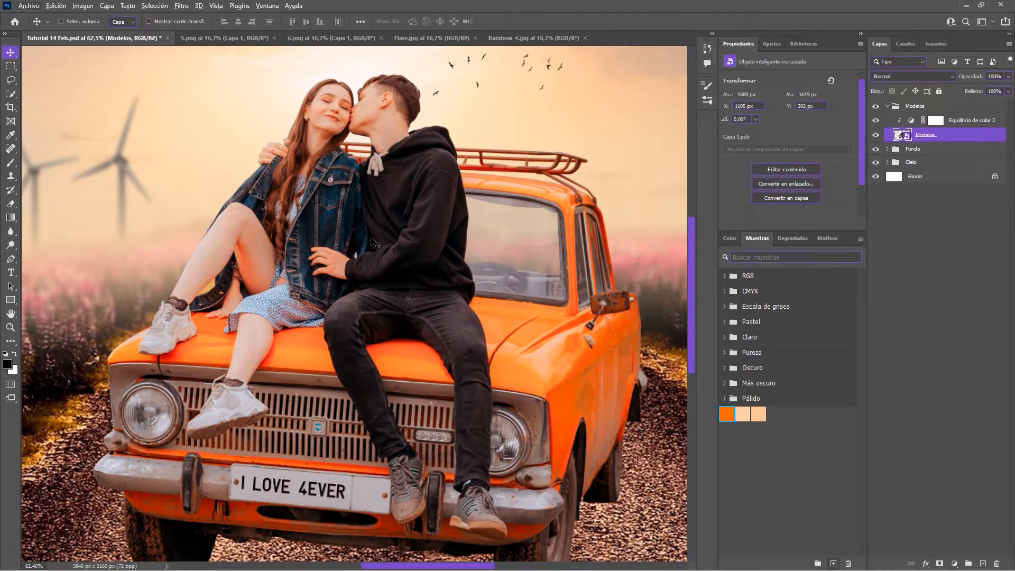
Step: Open the contents of the Modelos smart object and stamp all visible layers into a new layer above the text
scroll(375, 242, up, 3)
drag(348, 208, 309, 222)
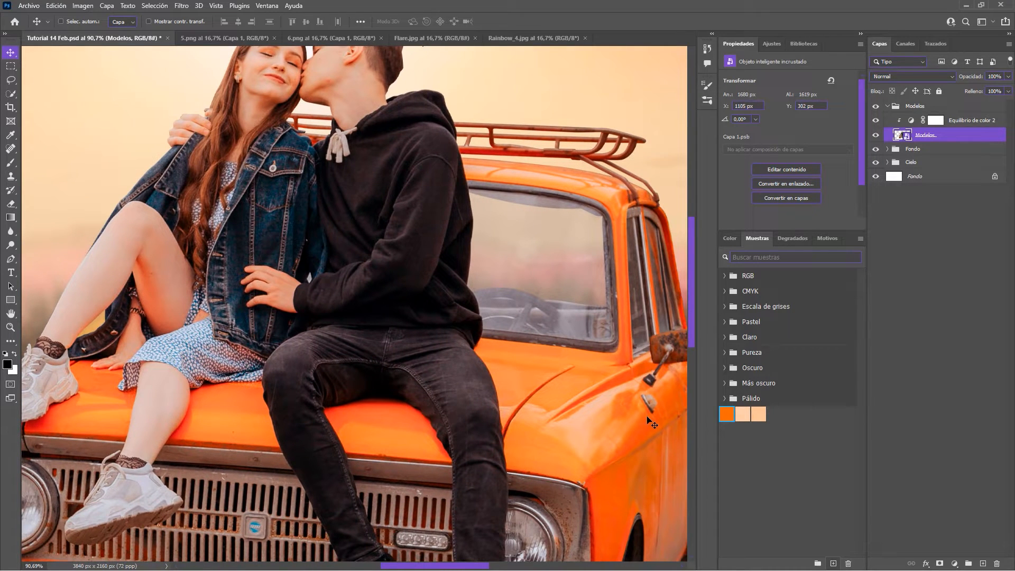
double_click(896, 136)
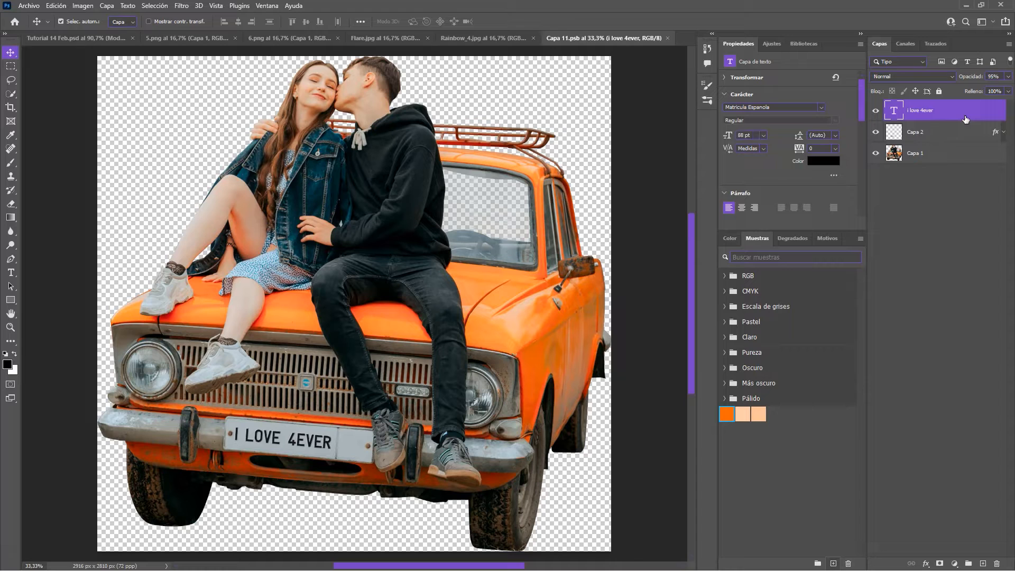
key(ctrl+shift+alt+e)
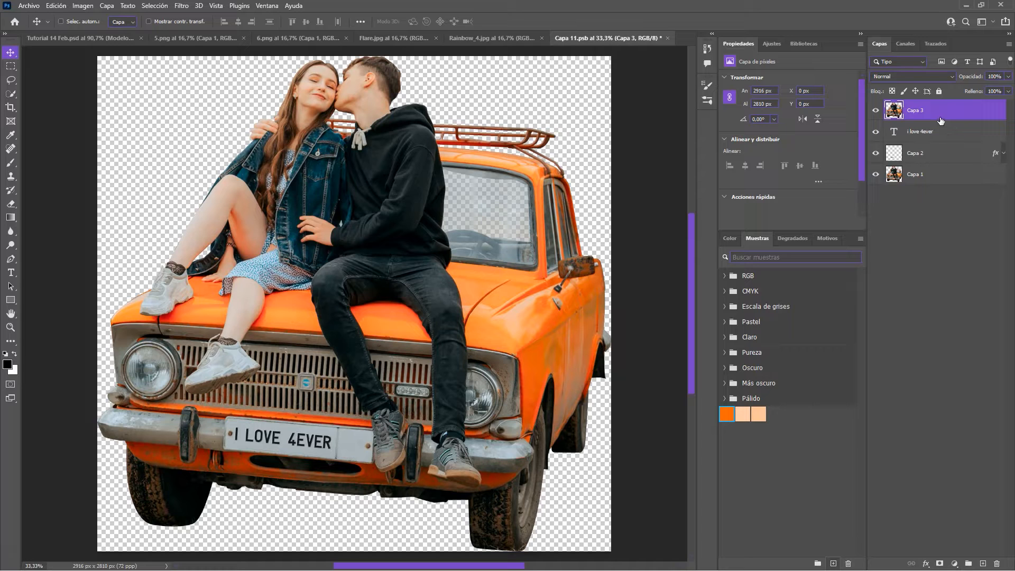
Step: Start Replace Color on the merged layer Capa 3 and sample several orange tones from the car's fender and hood
click(79, 7)
mouse_move(167, 33)
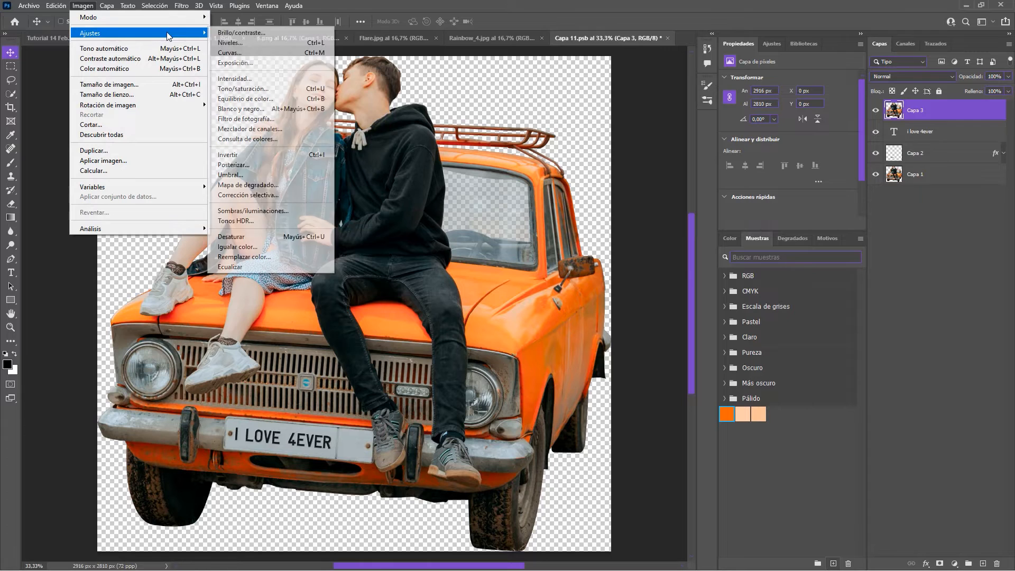
click(267, 258)
drag(482, 94, 715, 117)
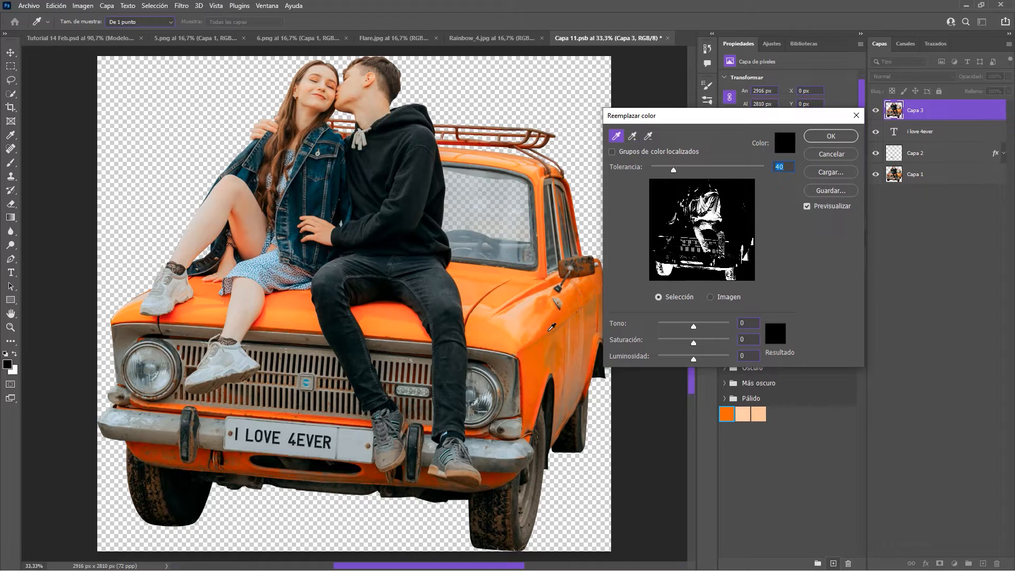
click(551, 327)
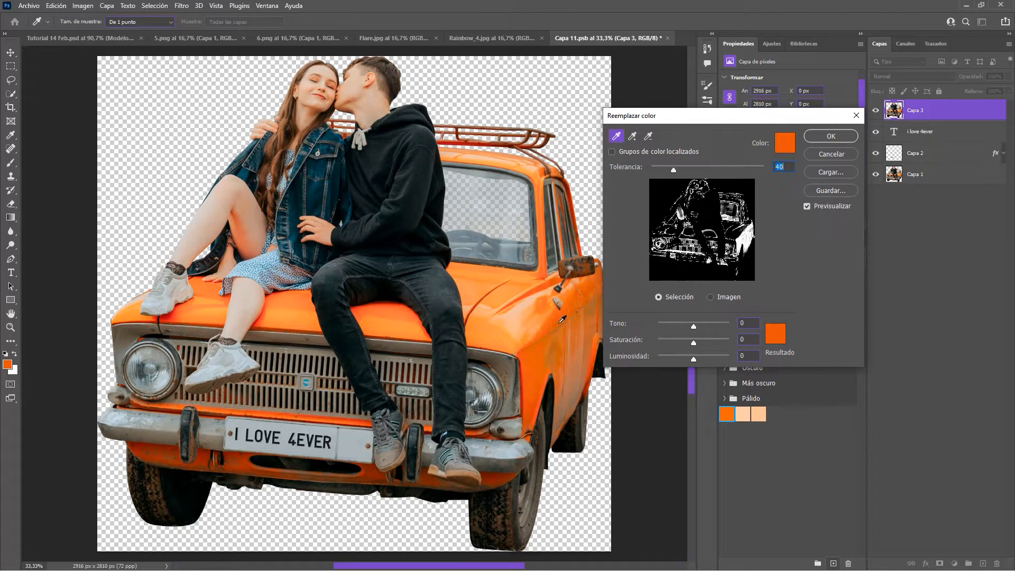
click(632, 137)
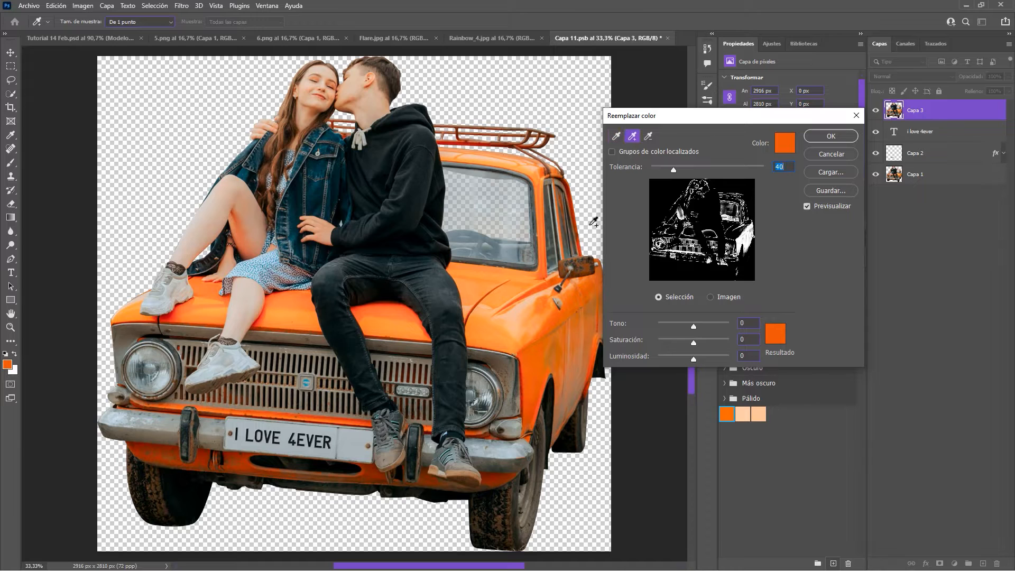
click(516, 290)
click(497, 331)
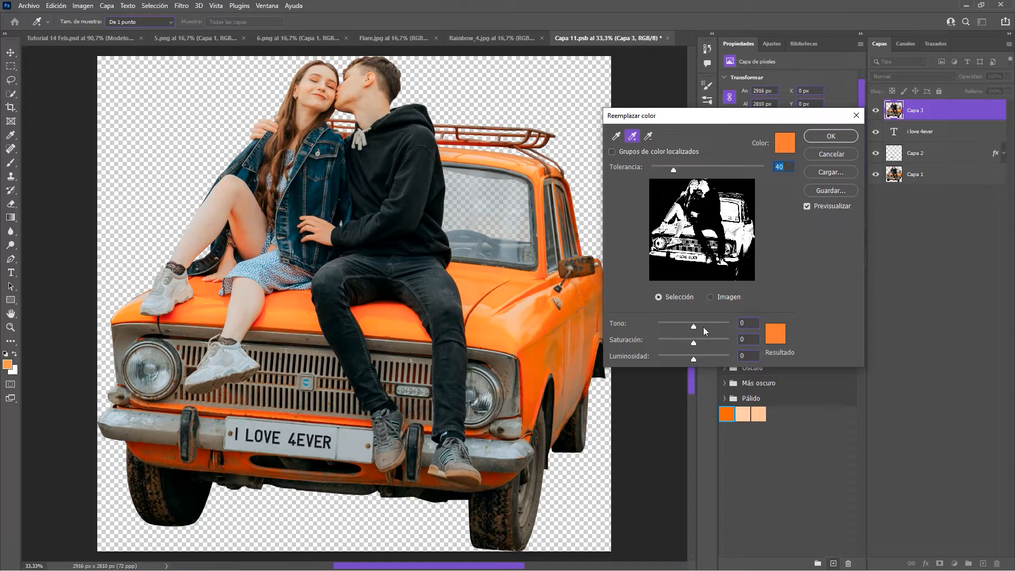
Step: Set the replacement hue to -63 and add the car's paler and shaded orange tones to the sampled range
drag(693, 328, 680, 326)
click(520, 316)
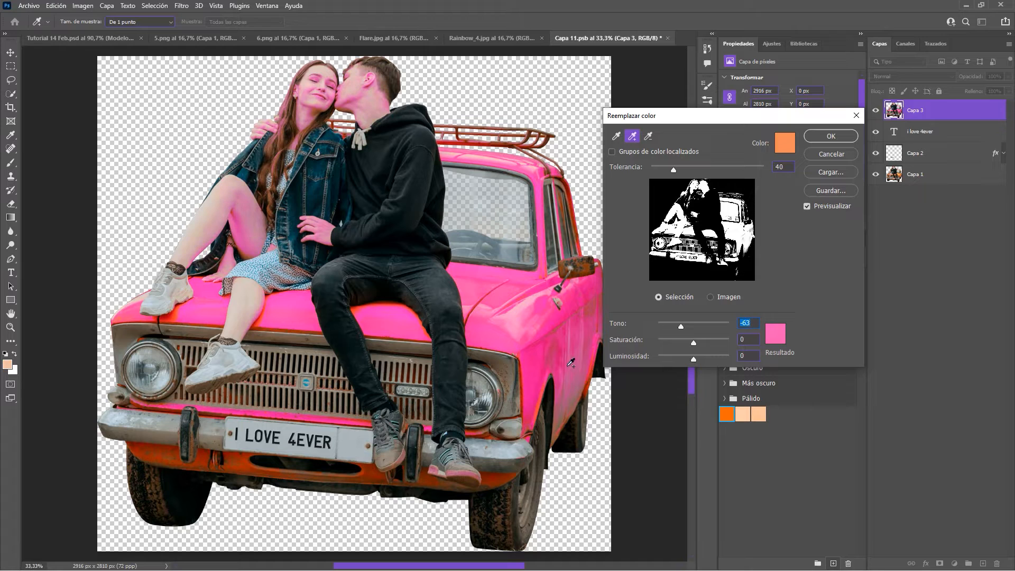
click(542, 401)
click(568, 423)
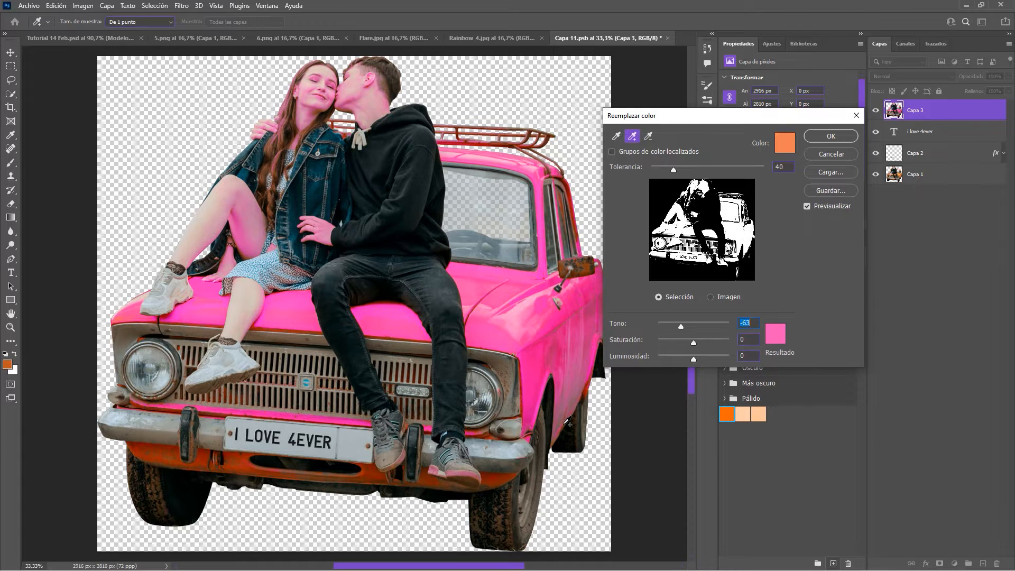
click(593, 376)
click(506, 477)
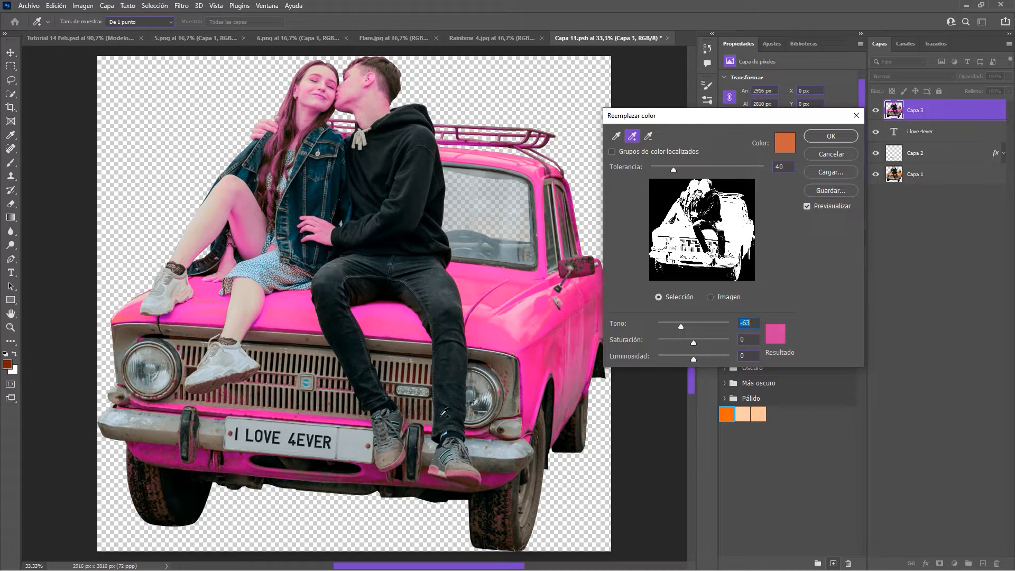
Step: Add the hood edge above the headlight to the sampled colors, set saturation to -30 and lightness to -1, and apply
click(150, 307)
click(117, 318)
click(123, 318)
click(138, 301)
mouse_move(693, 342)
mouse_down()
mouse_move(682, 341)
mouse_move(693, 360)
mouse_up()
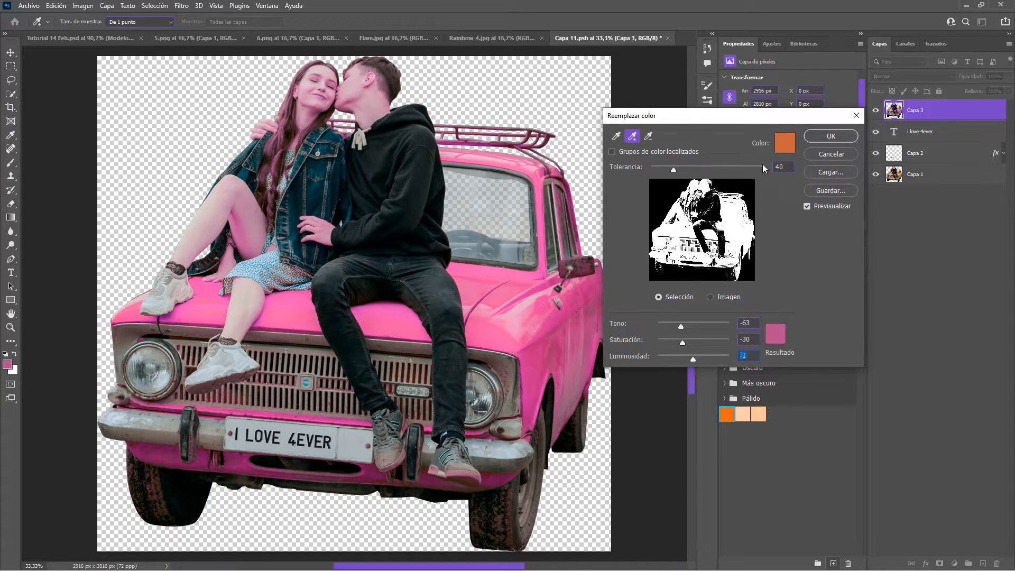
click(832, 136)
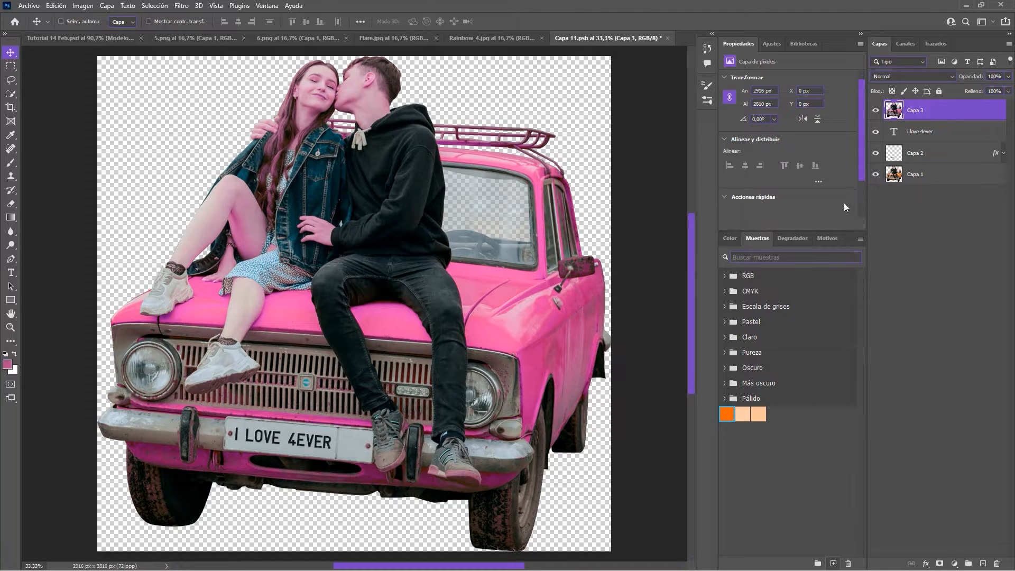
Step: Add a layer mask to Capa 3, invert it to black, and prepare a soft white brush of about 333 px
click(938, 564)
key(ctrl+i)
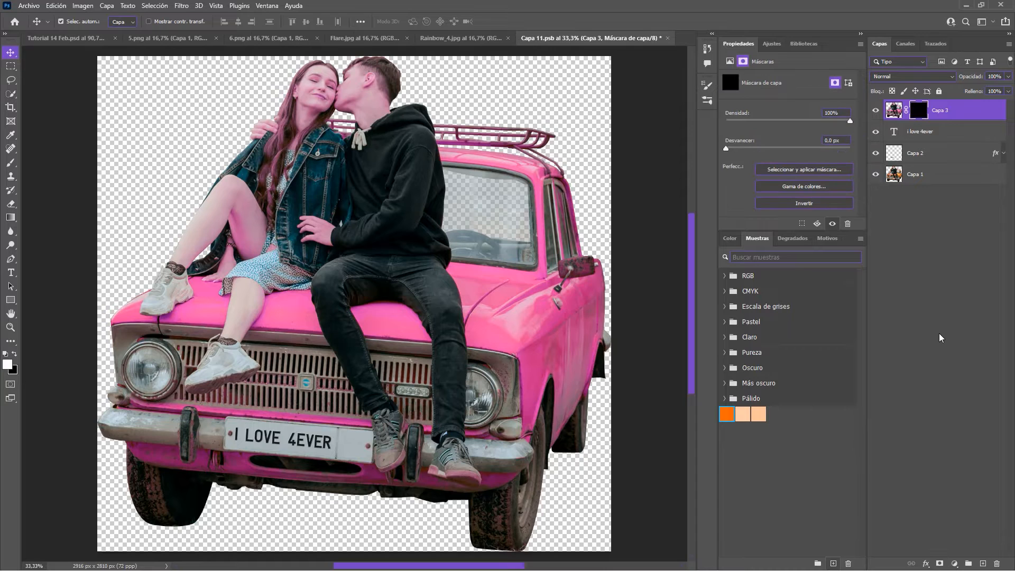
click(11, 162)
drag(385, 236, 275, 244)
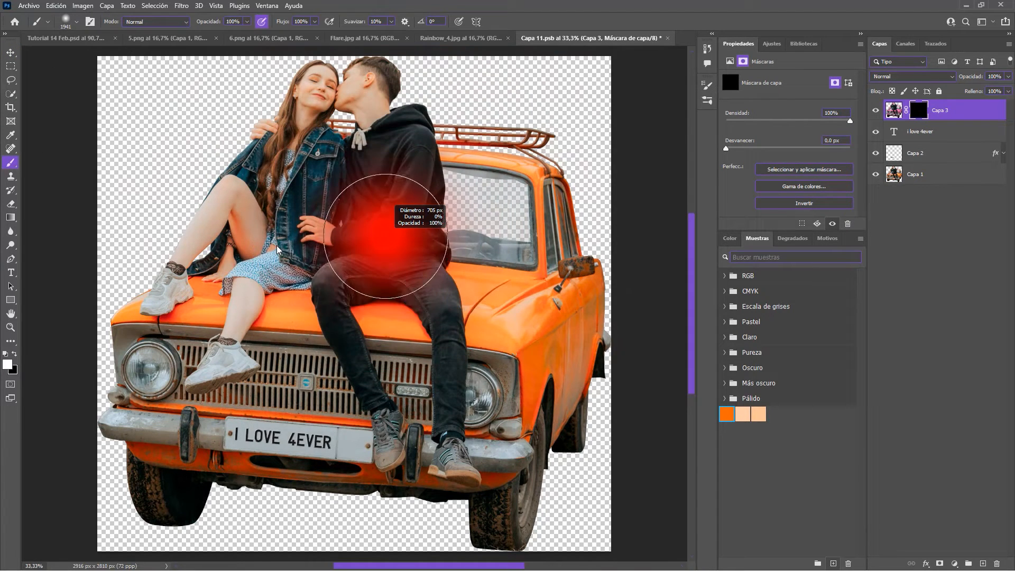
drag(507, 231, 475, 232)
Step: Paint white on the Capa 3 mask to reveal pink on the hood corner in front of the side mirror
scroll(474, 231, up, 6)
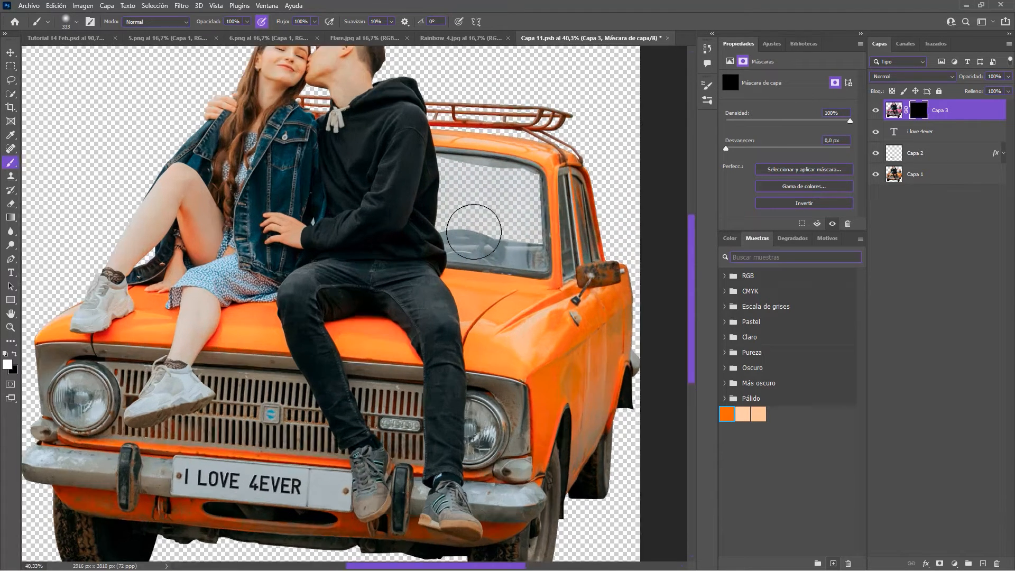
drag(523, 270, 406, 89)
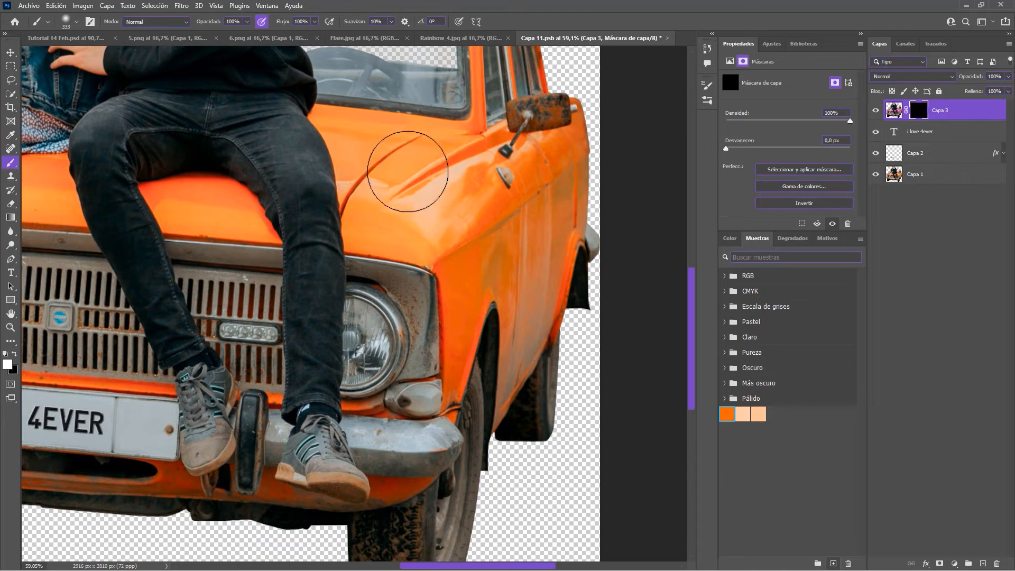
drag(411, 172, 423, 195)
Step: Paint white with smaller brush sizes over the rest of the hood beside the man, the front fender and the car's side
key(bracketleft)
key(bracketleft)
key(bracketleft)
key(bracketleft)
key(bracketleft)
key(bracketleft)
key(bracketleft)
key(bracketleft)
key(bracketleft)
key(bracketleft)
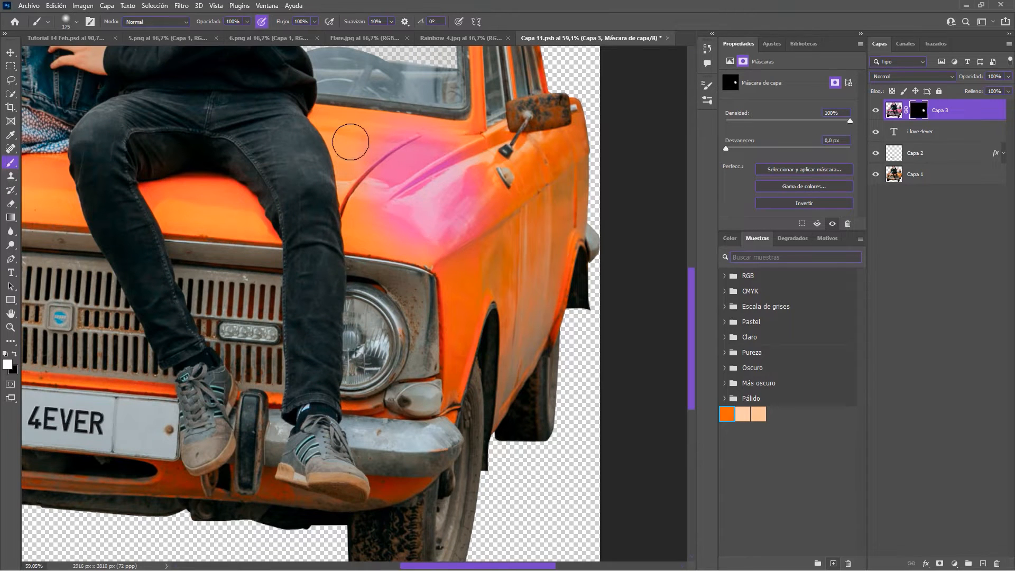
mouse_move(317, 113)
mouse_down()
mouse_move(351, 246)
mouse_move(424, 263)
mouse_move(353, 246)
mouse_move(343, 129)
mouse_move(440, 127)
mouse_move(328, 118)
mouse_move(468, 222)
mouse_move(444, 252)
mouse_move(449, 415)
mouse_up()
key(bracketright)
key(bracketright)
mouse_move(502, 380)
mouse_down()
mouse_move(502, 275)
mouse_move(571, 158)
mouse_move(520, 286)
mouse_move(568, 233)
mouse_up()
scroll(468, 282, up, 3)
drag(469, 282, 477, 317)
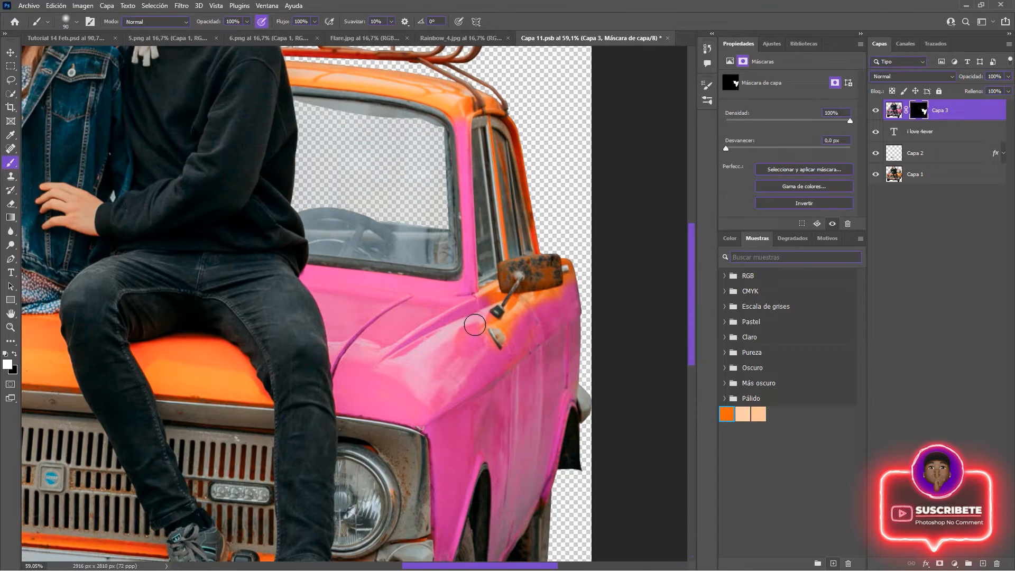
Step: Reveal the pink paint around the side mirror and its arm on the mask with a small hard round brush
scroll(552, 380, up, 6)
click(76, 21)
double_click(66, 187)
key(bracketleft)
key(bracketleft)
key(bracketleft)
key(bracketleft)
key(bracketleft)
mouse_move(582, 164)
mouse_down()
mouse_move(490, 236)
mouse_move(483, 302)
mouse_move(432, 300)
mouse_move(415, 184)
mouse_up()
key(bracketright)
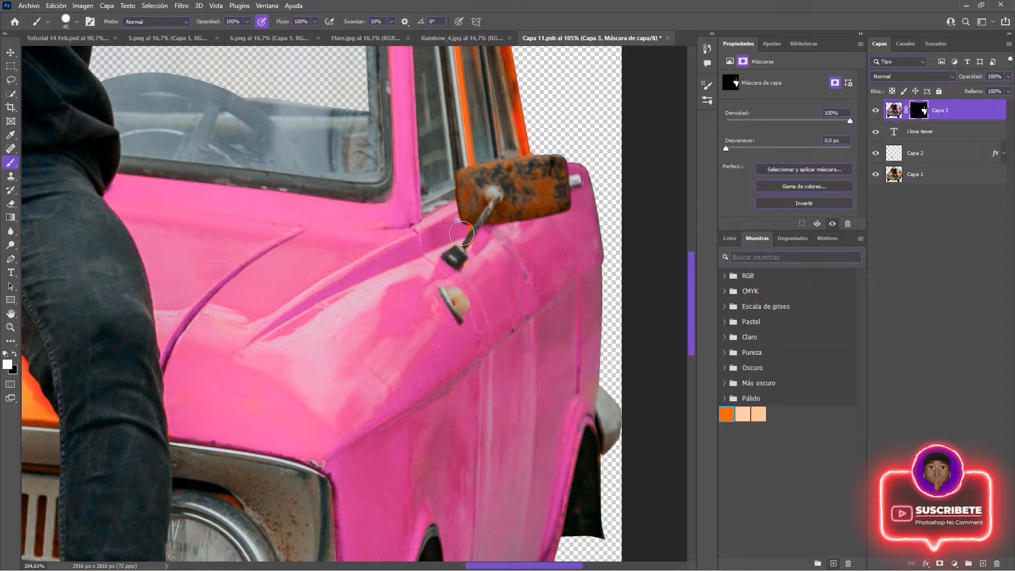
Step: Paint white on the mask over the car's roof, windshield pillar and door window frames
scroll(594, 185, up, 6)
drag(495, 204, 497, 443)
mouse_move(419, 210)
mouse_down()
mouse_move(380, 183)
mouse_move(349, 140)
mouse_move(387, 170)
mouse_move(338, 177)
mouse_move(319, 199)
mouse_up()
Step: Refine the mask around the roof rack's legs with a very small brush, switching the paint color to black
scroll(361, 201, right, 3)
scroll(315, 198, up, 4)
key(bracketleft)
key(bracketleft)
key(bracketleft)
key(bracketleft)
key(bracketleft)
key(bracketleft)
drag(315, 122, 337, 152)
key(x)
click(76, 23)
double_click(77, 164)
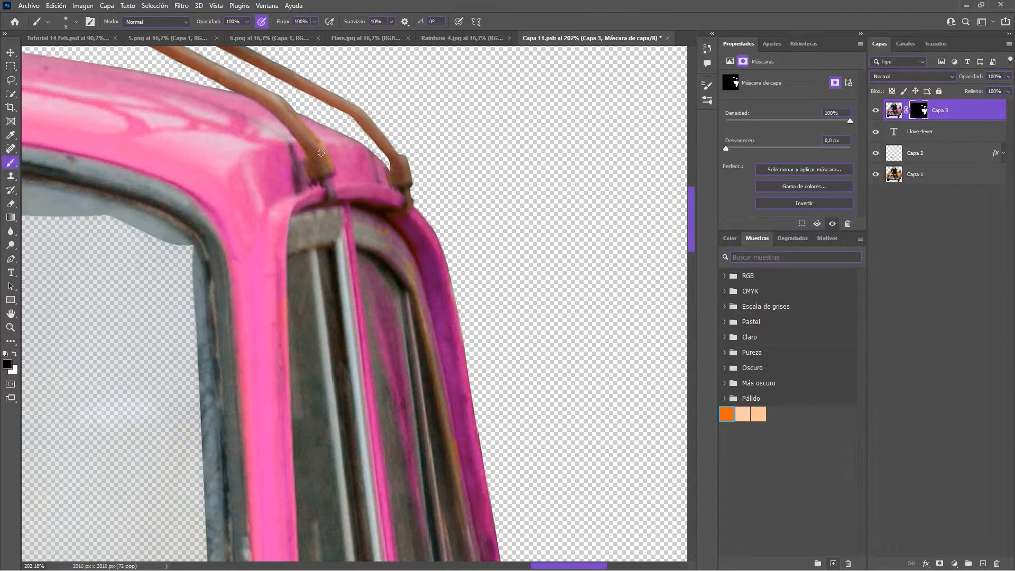
Step: Switch back to white and outline the hood area between the woman's leg and the man's leg with a hard brush
key(ctrl+0)
scroll(338, 338, up, 3)
click(76, 22)
double_click(76, 186)
scroll(339, 218, up, 4)
key(bracketright)
key(bracketright)
key(x)
key(bracketright)
key(bracketright)
key(bracketright)
key(bracketright)
key(bracketright)
mouse_move(387, 203)
mouse_down()
mouse_move(278, 194)
mouse_move(435, 179)
mouse_move(447, 224)
mouse_up()
drag(106, 133, 469, 160)
mouse_move(469, 160)
mouse_down()
mouse_move(504, 294)
mouse_move(314, 235)
mouse_move(301, 175)
mouse_up()
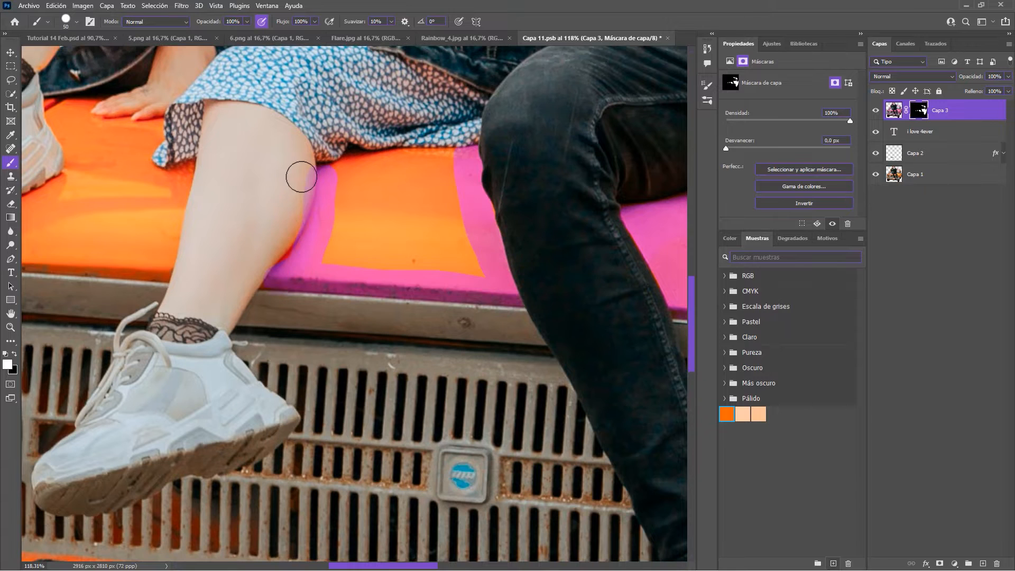
Step: Fill the remaining orange hood between the two people's legs on the mask with a soft brush
scroll(306, 181, up, 3)
click(76, 22)
double_click(76, 163)
key(bracketleft)
key(bracketleft)
mouse_move(346, 317)
mouse_down()
mouse_move(568, 290)
mouse_move(365, 154)
mouse_move(469, 164)
mouse_up()
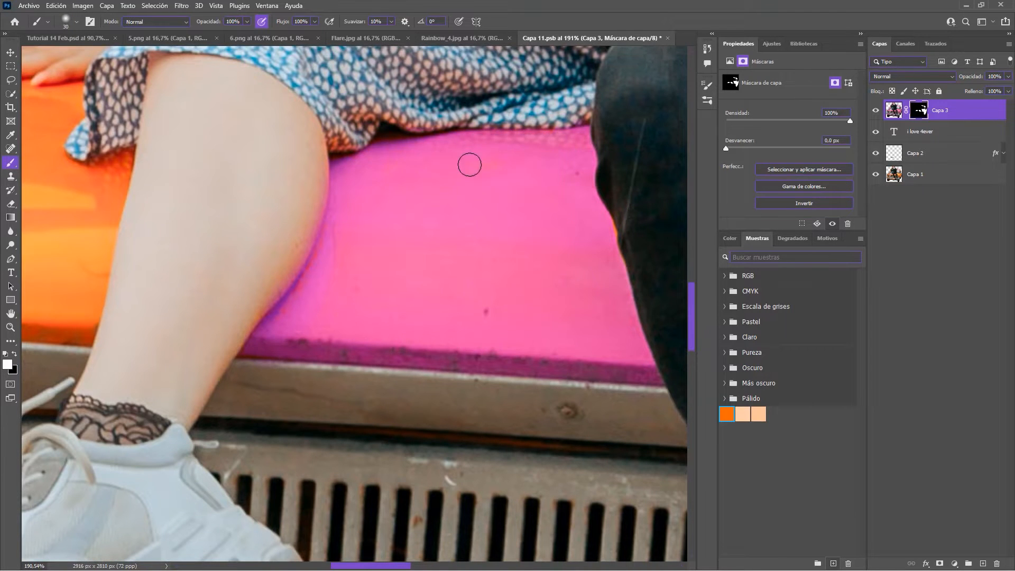
Step: Reveal pink on the hood beyond the woman's leg by painting the mask with soft and hard round brushes
key(bracketright)
key(bracketright)
key(bracketright)
mouse_move(42, 301)
mouse_down()
mouse_move(437, 308)
mouse_move(437, 210)
mouse_up()
drag(473, 225, 182, 213)
click(76, 22)
double_click(84, 187)
mouse_move(139, 182)
mouse_down()
mouse_move(182, 197)
mouse_move(165, 182)
mouse_move(337, 53)
mouse_up()
drag(344, 62, 331, 219)
mouse_move(317, 181)
mouse_down()
mouse_move(472, 257)
mouse_move(331, 193)
mouse_move(344, 181)
mouse_up()
drag(140, 351, 510, 353)
mouse_move(265, 317)
mouse_down()
mouse_move(436, 377)
mouse_move(350, 258)
mouse_move(399, 296)
mouse_up()
drag(591, 240, 280, 369)
Step: Outline the orange hood along the woman's lower leg on the layer mask in white with a smaller hard round brush
click(76, 23)
click(87, 164)
click(514, 22)
scroll(406, 291, up, 7)
key(bracketleft)
key(bracketleft)
key(bracketleft)
key(bracketleft)
key(bracketleft)
key(bracketleft)
key(bracketleft)
drag(349, 282, 390, 367)
mouse_move(344, 238)
mouse_down()
mouse_move(514, 229)
mouse_move(474, 235)
mouse_up()
drag(430, 153, 297, 76)
mouse_move(421, 210)
mouse_down()
mouse_move(327, 189)
mouse_move(453, 217)
mouse_move(534, 326)
mouse_move(565, 241)
mouse_up()
drag(558, 217, 449, 108)
Step: Reveal pink on the rest of the hood around the woman's raised sneaker with a slightly larger brush
mouse_move(431, 232)
mouse_down()
mouse_move(555, 281)
mouse_move(517, 247)
mouse_move(478, 83)
mouse_up()
drag(541, 101, 476, 398)
key(bracketright)
drag(131, 290, 874, 391)
drag(328, 406, 388, 413)
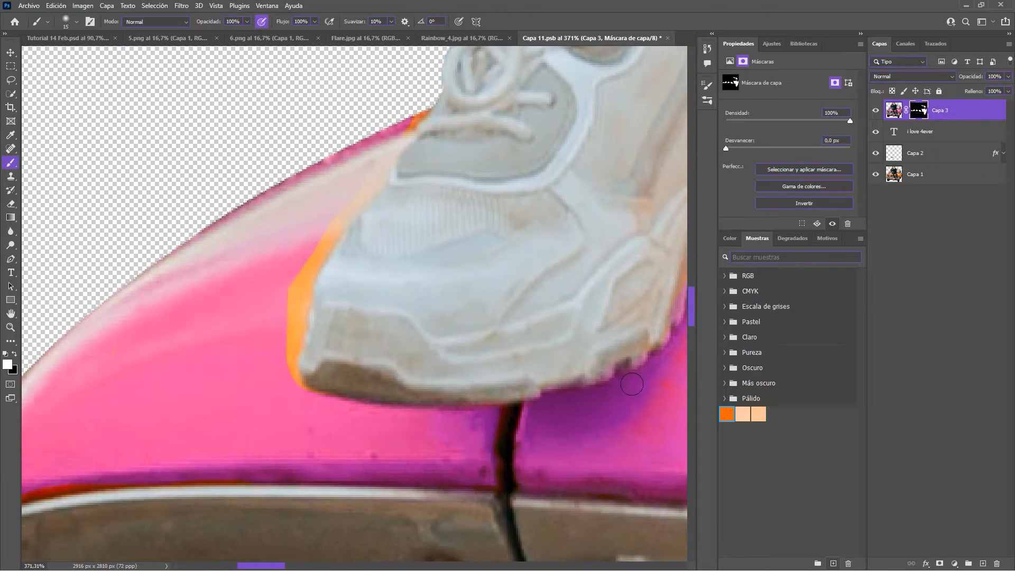
Step: Clean up the mask edges around the raised sneaker, alternating between black and white paint
drag(571, 254, 311, 293)
key(x)
drag(489, 294, 589, 247)
key(x)
drag(48, 322, 353, 295)
mouse_move(349, 264)
mouse_down()
mouse_move(319, 337)
mouse_move(427, 336)
mouse_up()
drag(449, 323, 523, 211)
scroll(384, 322, down, 4)
drag(645, 63, 212, 343)
Step: Set the brush opacity to 50% and reveal pink on the lower panel beneath the bumper, near the front wheel on the woman's side
key(5)
key(bracketright)
key(bracketright)
key(bracketright)
key(bracketright)
key(bracketright)
key(bracketright)
key(bracketright)
key(bracketleft)
key(bracketleft)
key(bracketleft)
key(bracketleft)
scroll(378, 190, down, 7)
drag(667, 142, 643, 369)
drag(153, 217, 431, 295)
scroll(432, 295, up, 4)
drag(523, 423, 518, 244)
scroll(418, 344, down, 4)
drag(417, 401, 475, 222)
scroll(327, 296, up, 5)
mouse_move(234, 327)
mouse_down()
mouse_move(140, 306)
mouse_move(319, 281)
mouse_move(340, 355)
mouse_move(128, 290)
mouse_up()
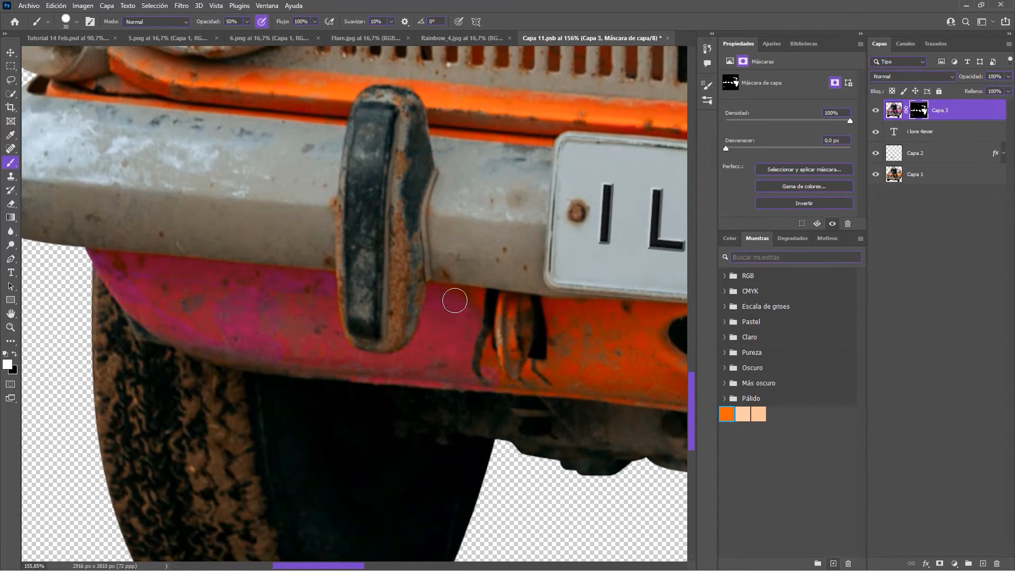
Step: Continue revealing pink at 50% opacity on the lower panel around the opening beneath the license plate
scroll(453, 294, right, 10)
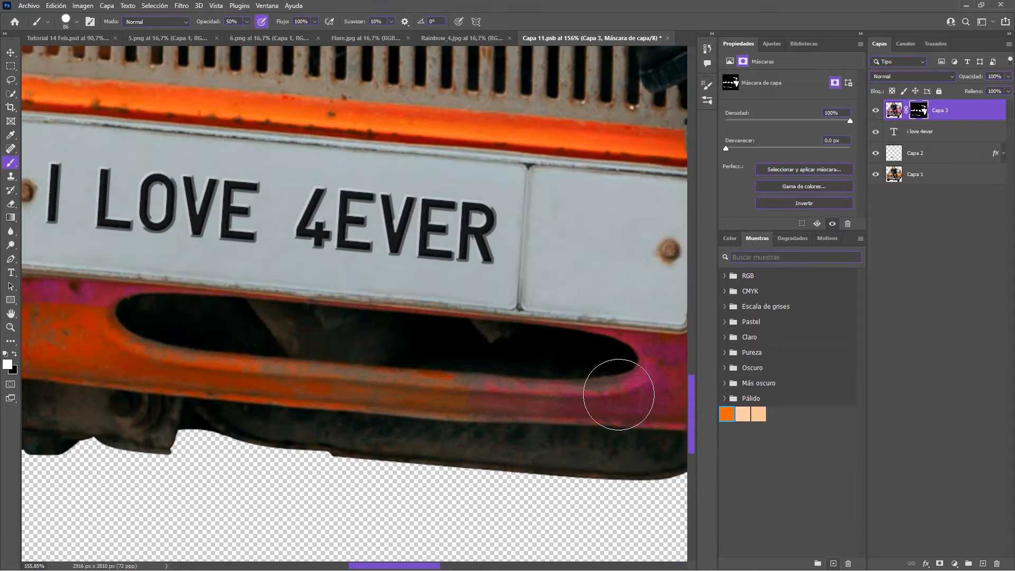
scroll(175, 354, left, 6)
drag(437, 378, 56, 355)
drag(56, 355, 267, 344)
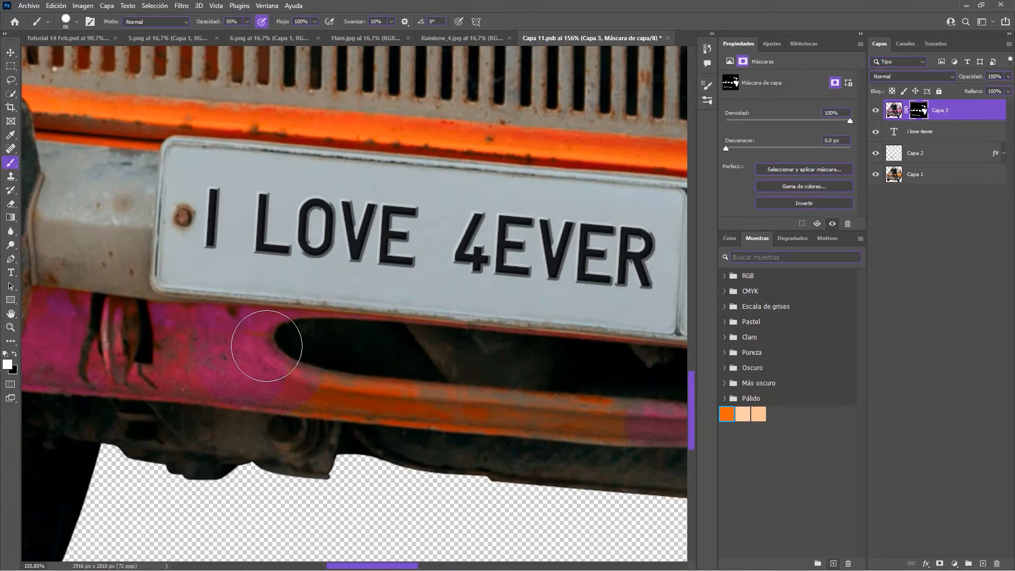
drag(400, 356, 150, 284)
drag(60, 310, 582, 310)
drag(410, 283, 168, 255)
drag(502, 333, 393, 321)
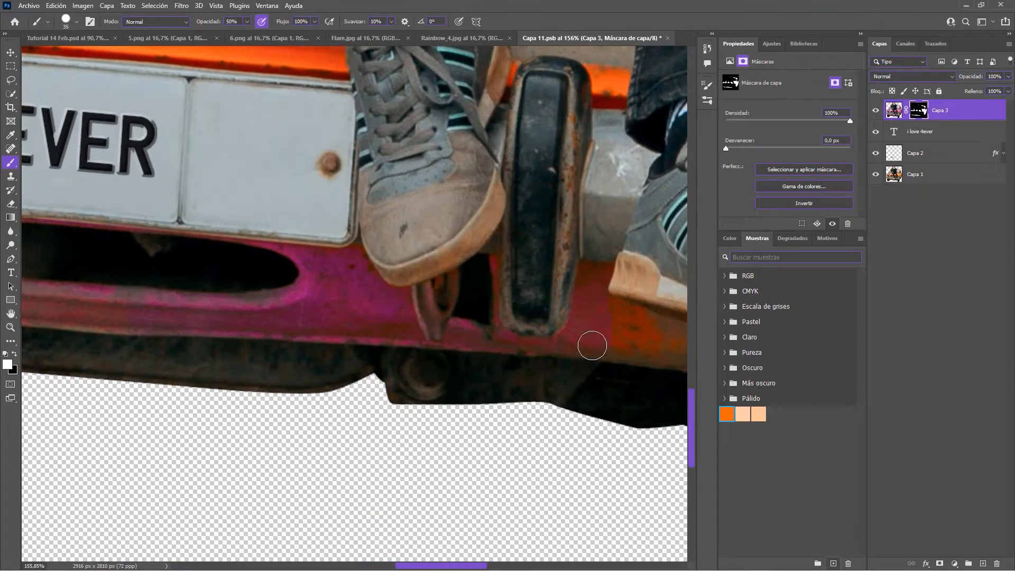
Step: Restore the brush opacity to 100% and paint the mask over the lower panel beneath the man's shoes, adjusting the brush size
scroll(594, 344, right, 8)
key(0)
key(0)
key(Return)
key(0)
mouse_move(465, 329)
mouse_down()
mouse_move(528, 319)
mouse_move(435, 297)
mouse_up()
key(bracketleft)
key(bracketleft)
key(bracketleft)
key(bracketleft)
key(bracketleft)
key(bracketright)
key(bracketright)
key(bracketright)
key(bracketright)
key(bracketright)
key(bracketright)
drag(324, 360, 199, 320)
Step: Paint the lower panel around the opening beneath the plate at full opacity, using smaller and larger brush sizes
key(bracketleft)
key(bracketleft)
key(bracketleft)
mouse_move(81, 329)
mouse_down()
mouse_move(619, 367)
mouse_move(423, 308)
mouse_up()
key(bracketright)
key(bracketright)
key(bracketright)
key(bracketright)
key(bracketright)
drag(114, 228, 483, 296)
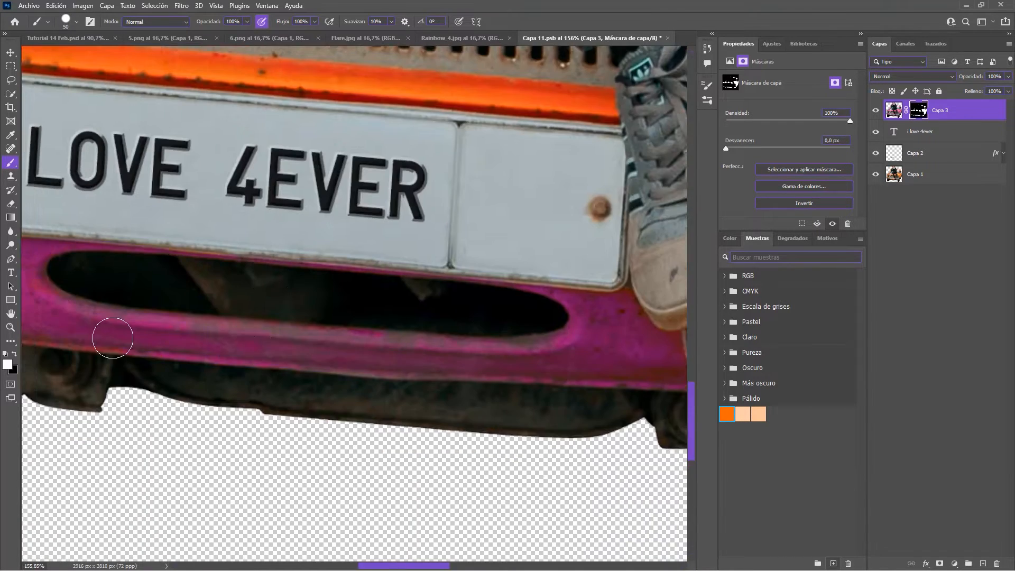
drag(113, 338, 588, 395)
drag(193, 358, 530, 446)
scroll(587, 463, down, 4)
drag(634, 423, 61, 358)
Step: Soften the brush and reveal pink on the orange strip between the grille and the bumper
click(10, 163)
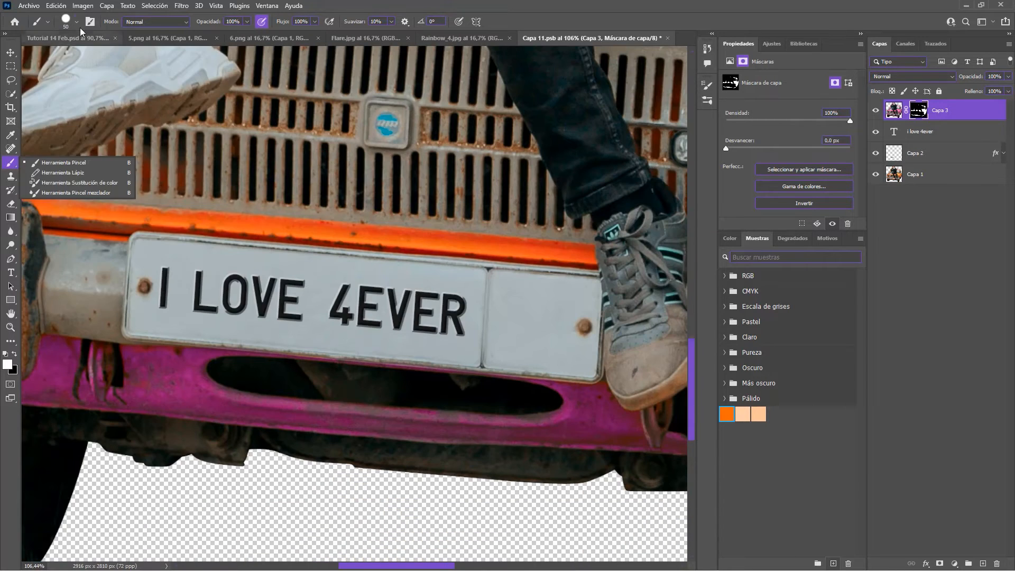
click(76, 21)
drag(163, 77, 61, 77)
drag(158, 317, 542, 362)
drag(210, 229, 370, 248)
drag(174, 177, 186, 181)
mouse_move(377, 243)
mouse_down()
mouse_move(510, 263)
mouse_move(228, 239)
mouse_up()
mouse_move(228, 233)
mouse_down()
mouse_move(629, 264)
mouse_move(432, 259)
mouse_up()
key(bracketleft)
key(bracketleft)
drag(449, 254, 477, 265)
drag(648, 259, 663, 268)
Step: Toggle the visibility of Capa 3 to compare the car before and after recoloring, and save the document
key(ctrl+0)
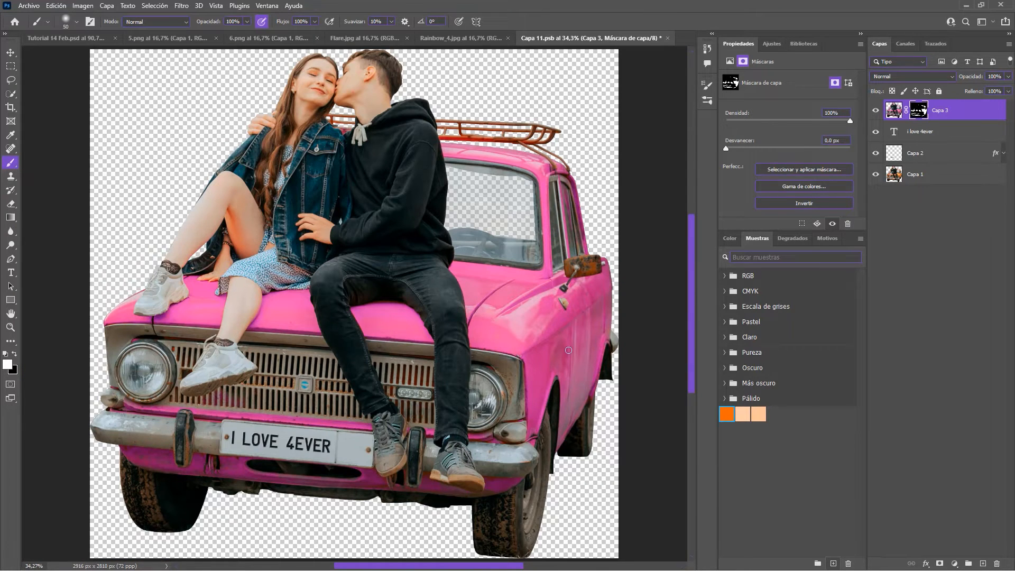
click(874, 112)
click(874, 111)
key(ctrl+s)
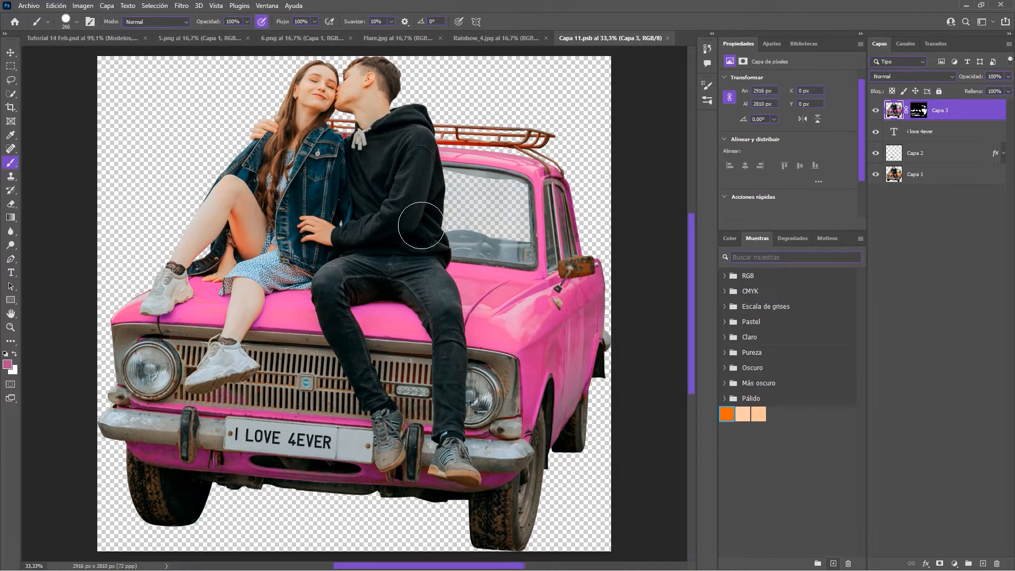
scroll(370, 243, up, 2)
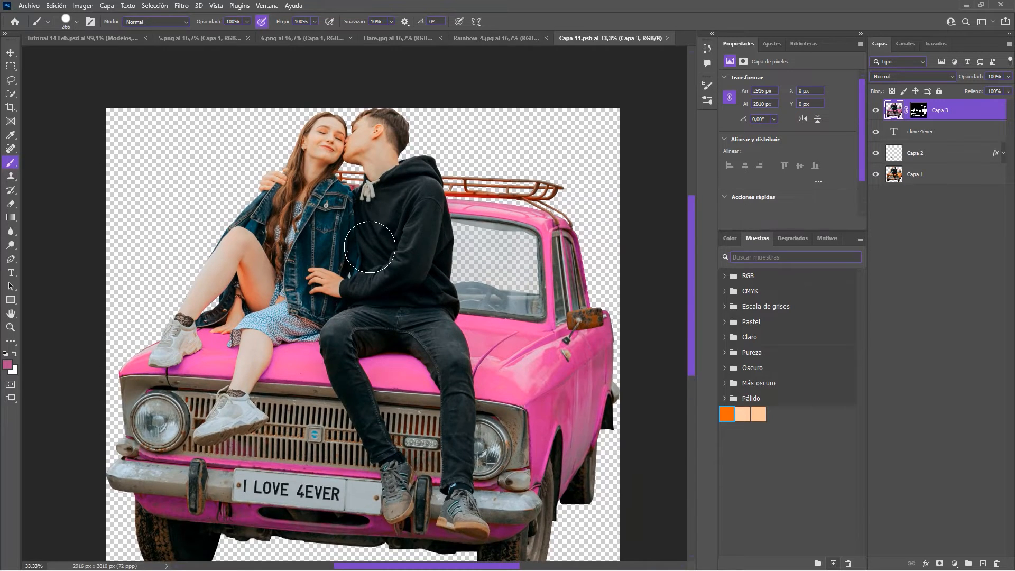
scroll(370, 246, up, 3)
scroll(353, 232, up, 1)
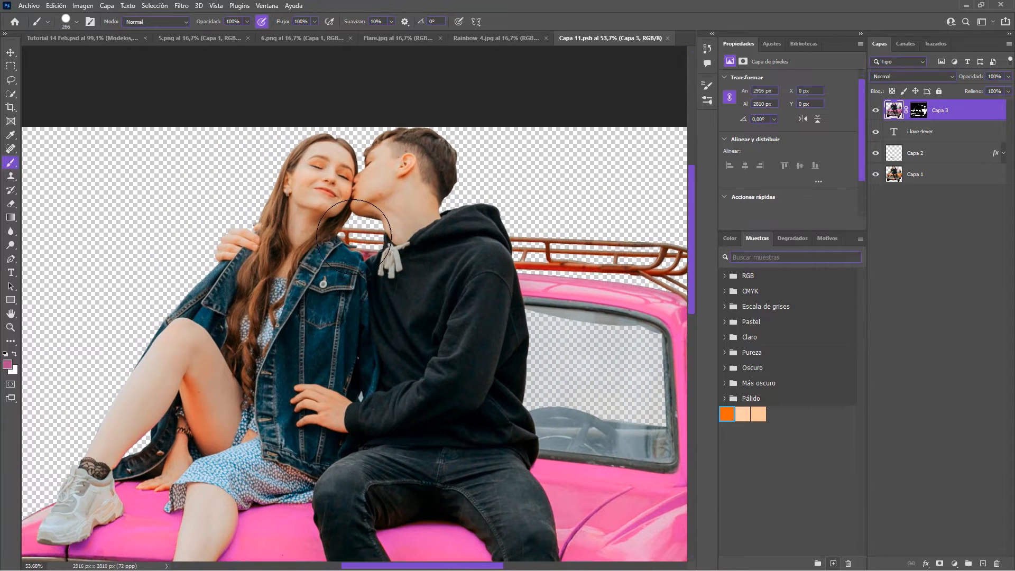
key(ctrl+0)
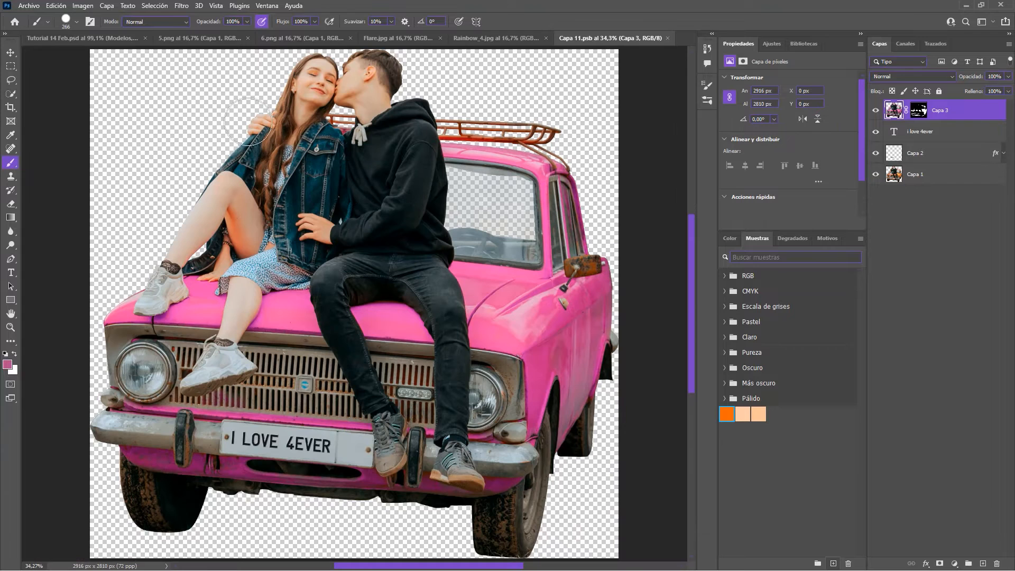
click(11, 107)
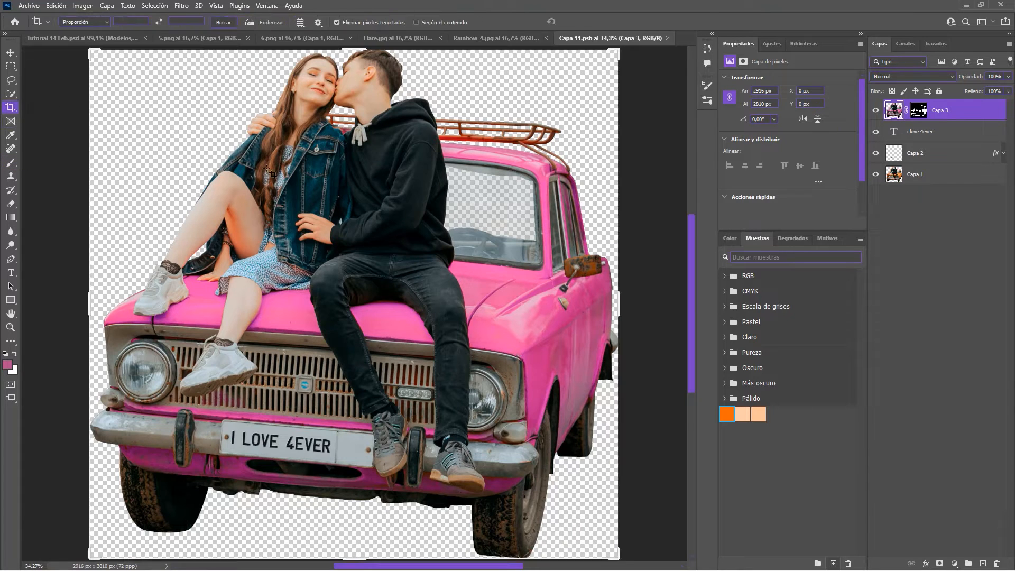
scroll(284, 231, up, 2)
drag(283, 231, 290, 292)
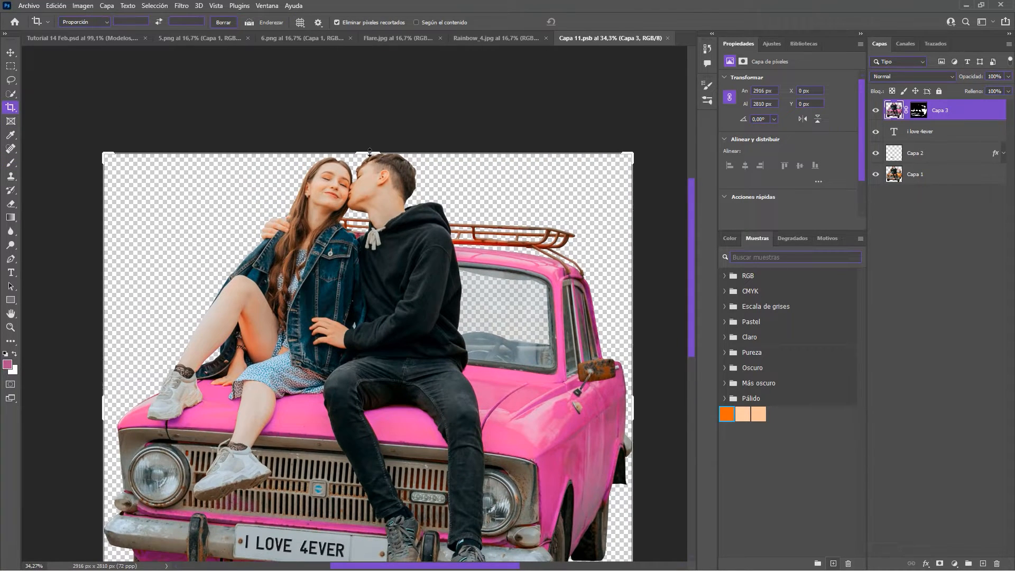
drag(369, 151, 370, 132)
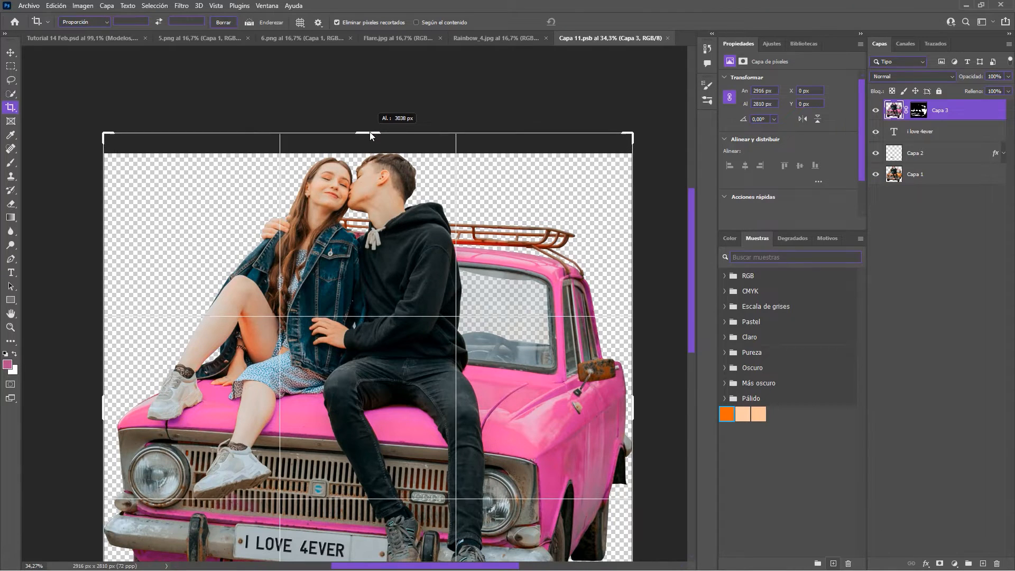
scroll(389, 241, down, 8)
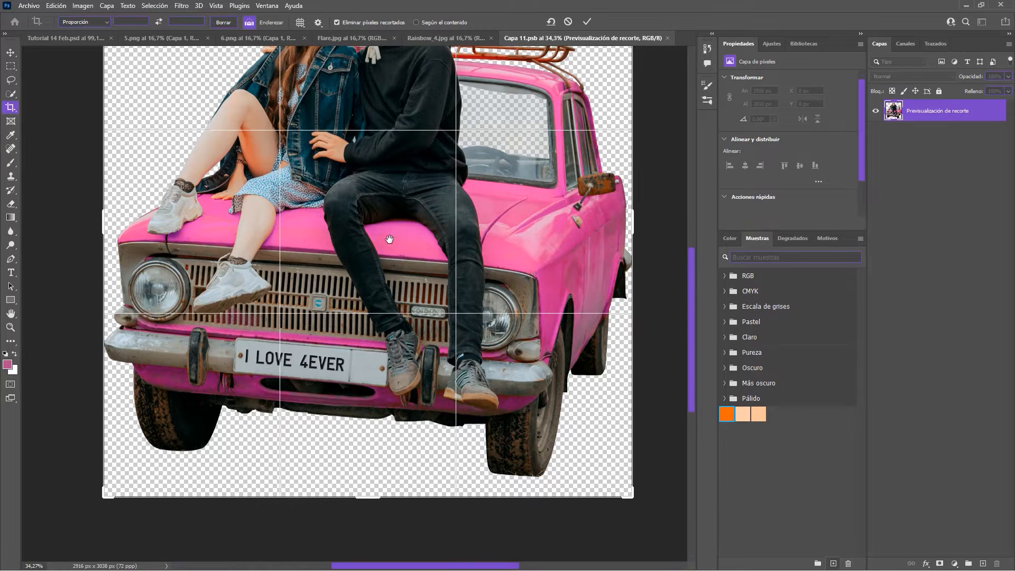
key(ctrl+0)
key(ctrl+z)
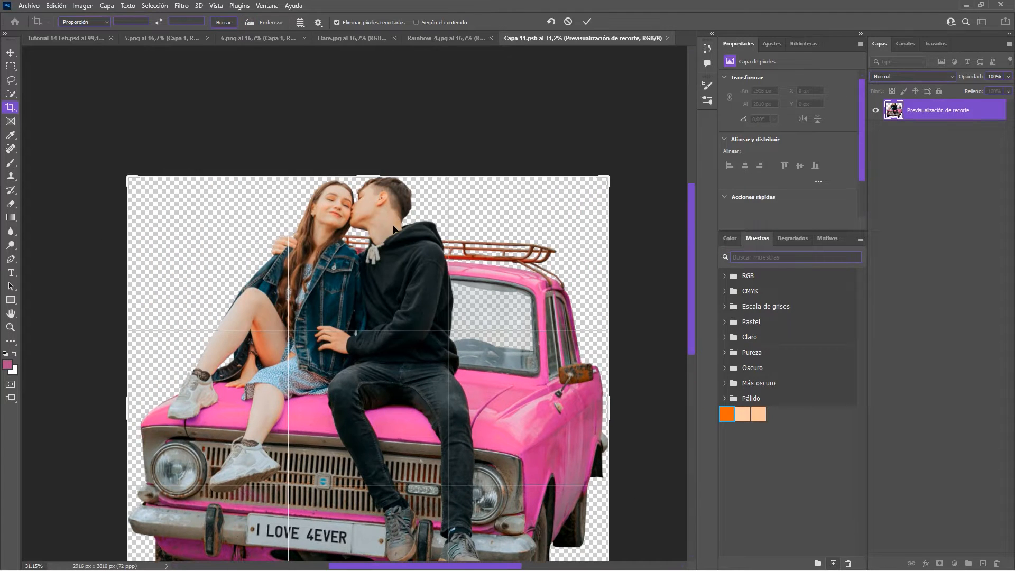
Step: Extend the canvas slightly above the couple's heads with the Crop tool, to a height of 2896 px
scroll(394, 230, up, 1)
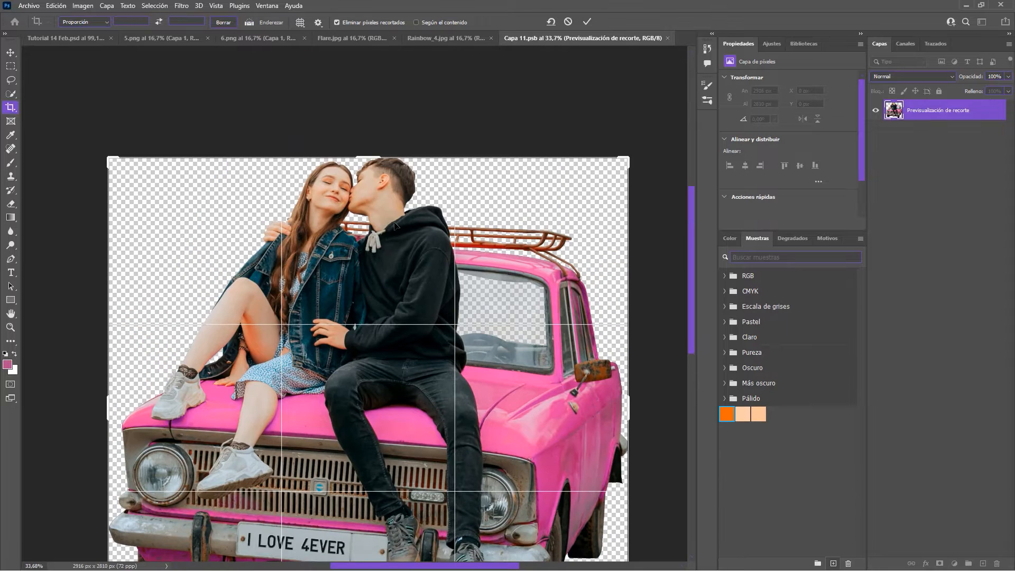
scroll(395, 225, down, 2)
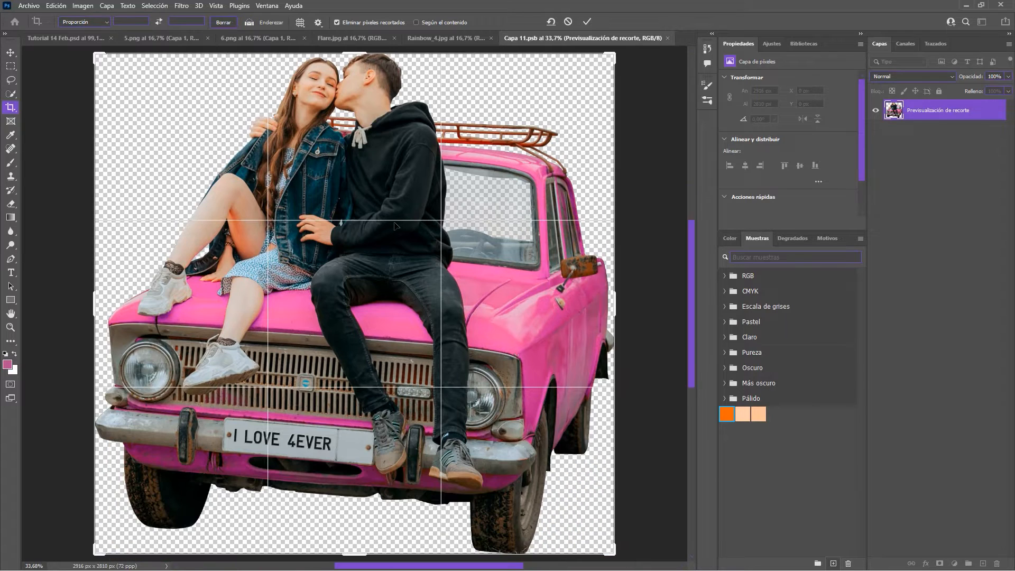
scroll(394, 226, down, 2)
key(alt+space)
click(366, 201)
drag(365, 80, 365, 77)
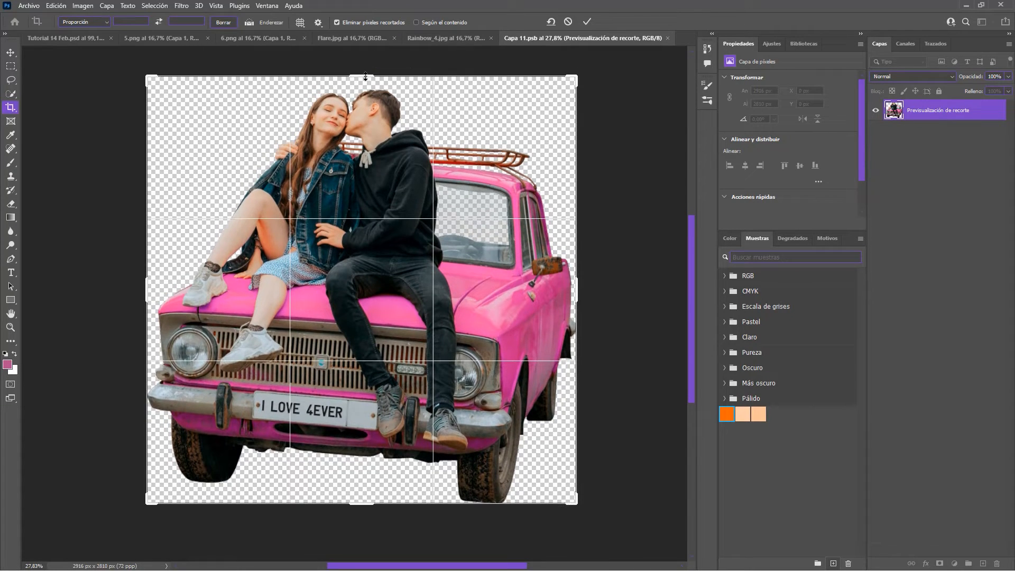
key(Return)
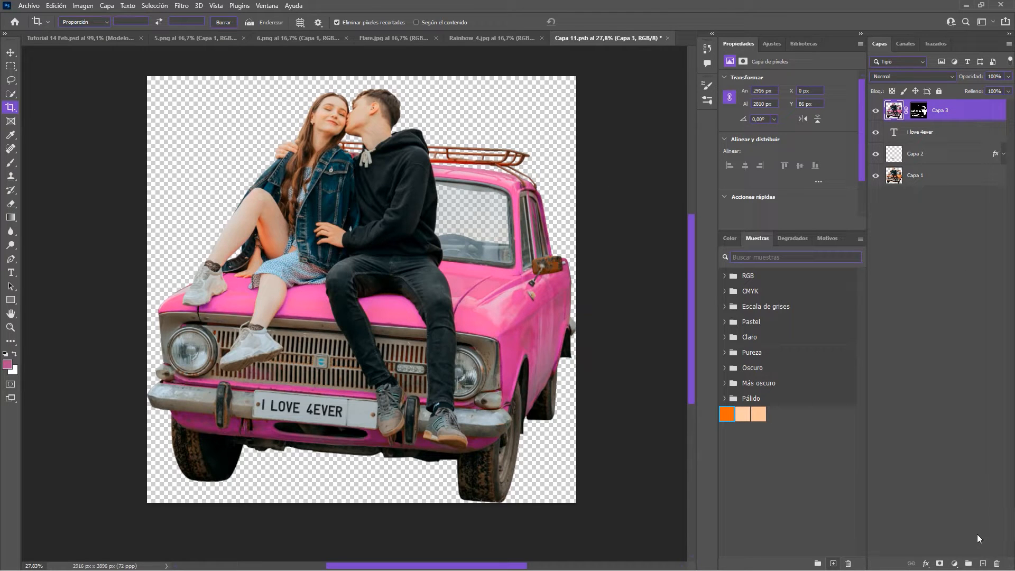
Step: Add a new empty layer above Capa 3 and ready the Brush tool with the hard round preset (Circular definido)
click(982, 563)
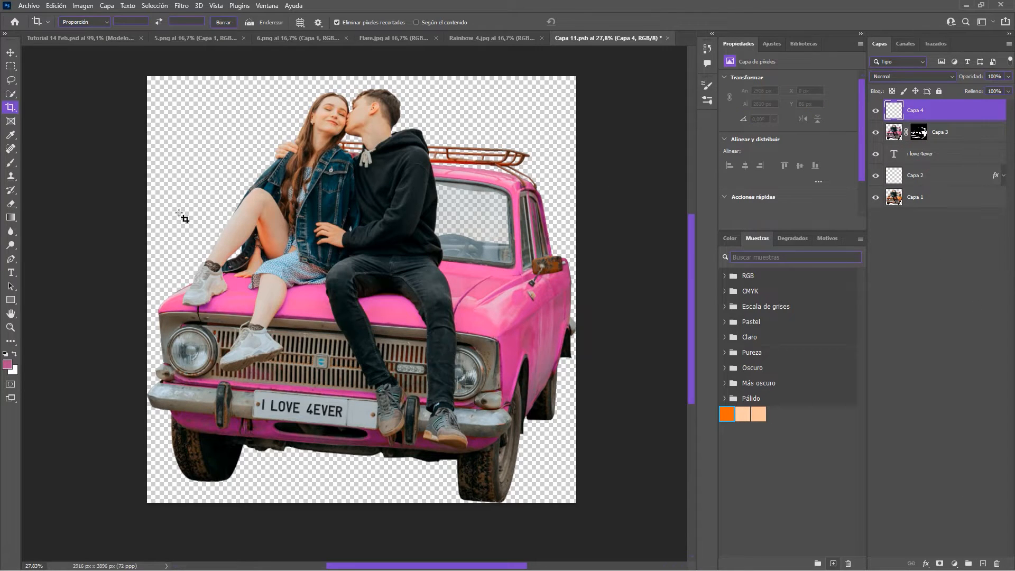
click(10, 166)
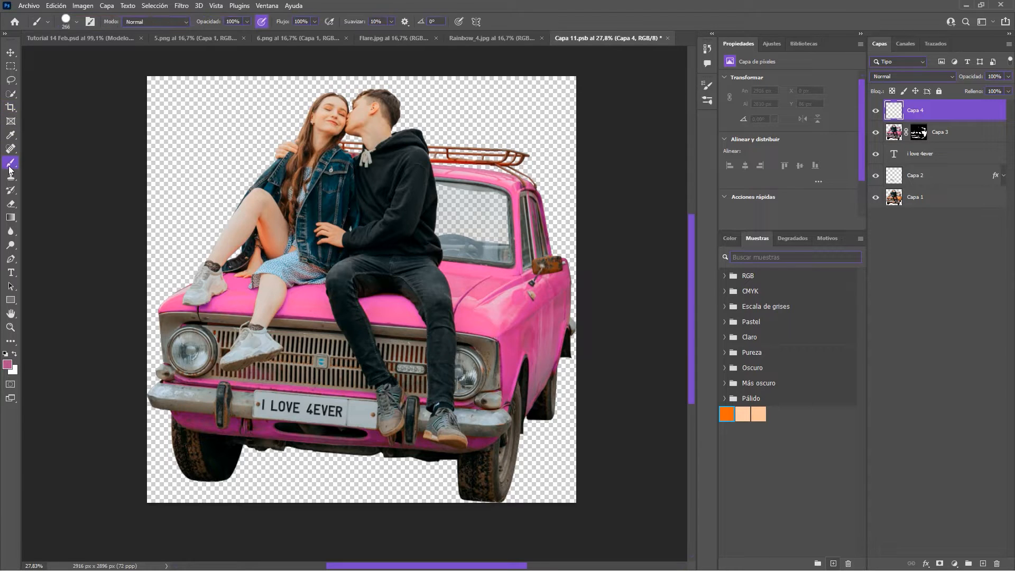
click(76, 21)
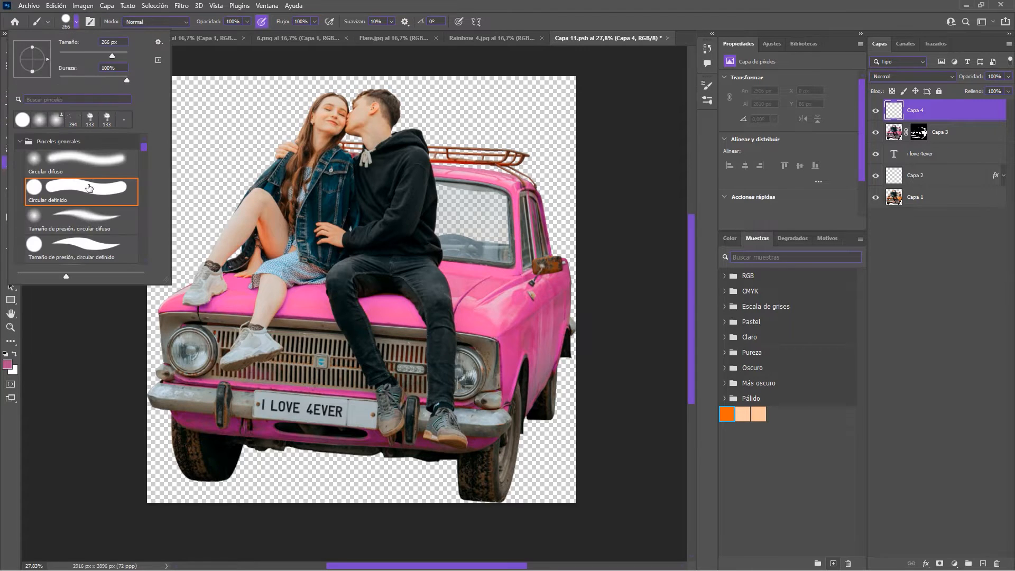
click(371, 3)
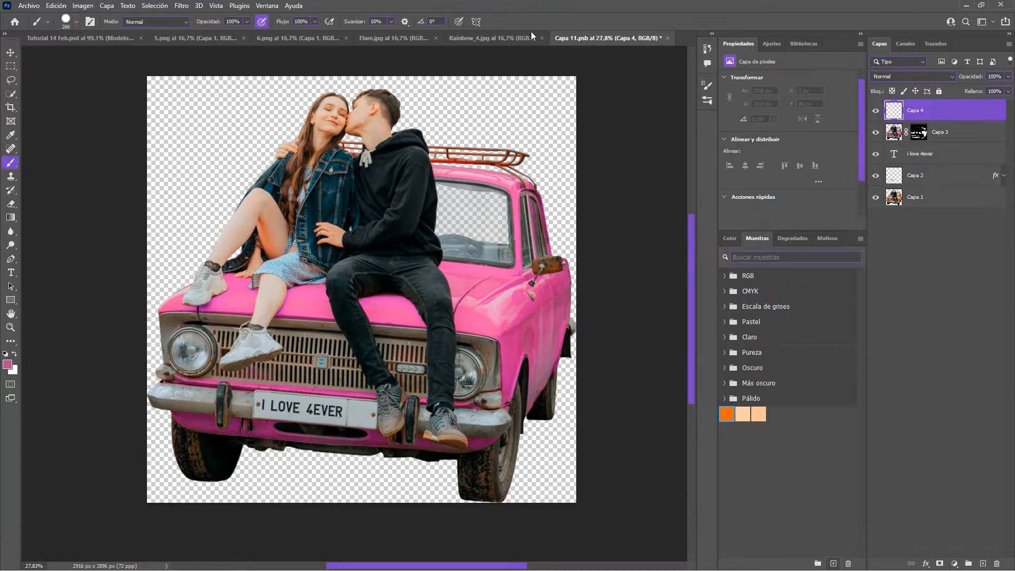
Step: Enable Shape Dynamics for the brush with size controlled by pen pressure (Presión de la pluma), and check the Transfer settings
click(707, 85)
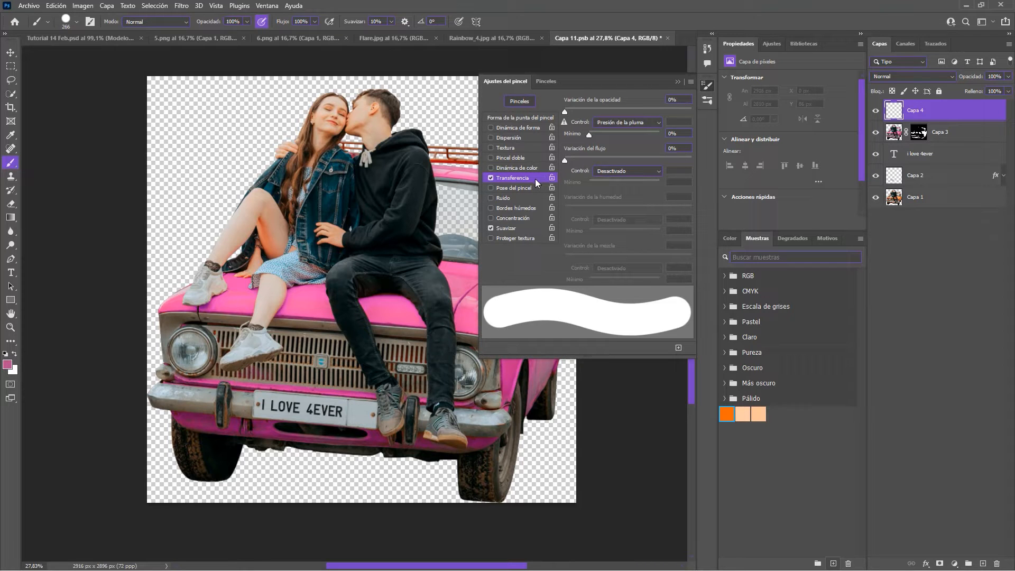
click(529, 128)
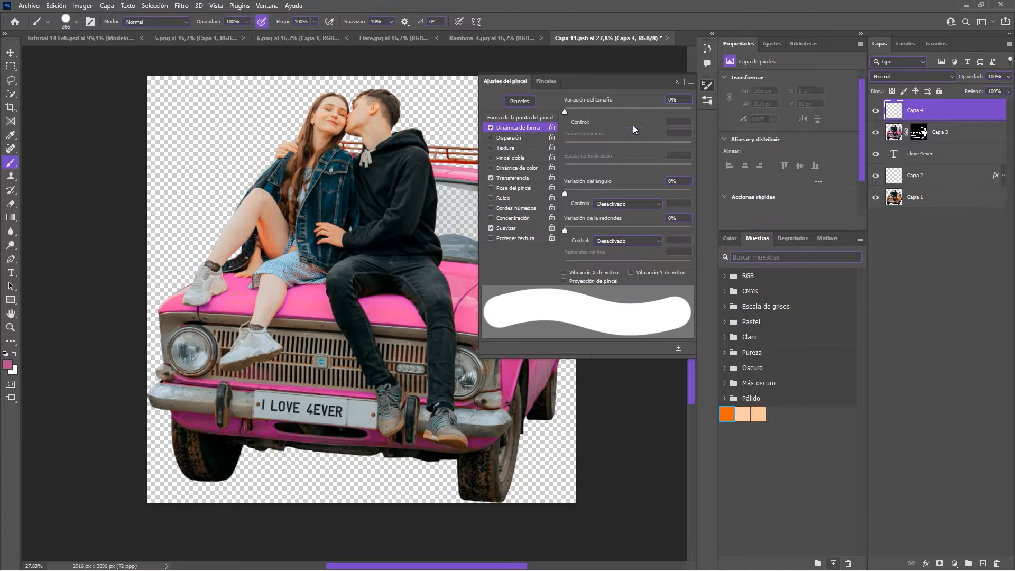
click(632, 123)
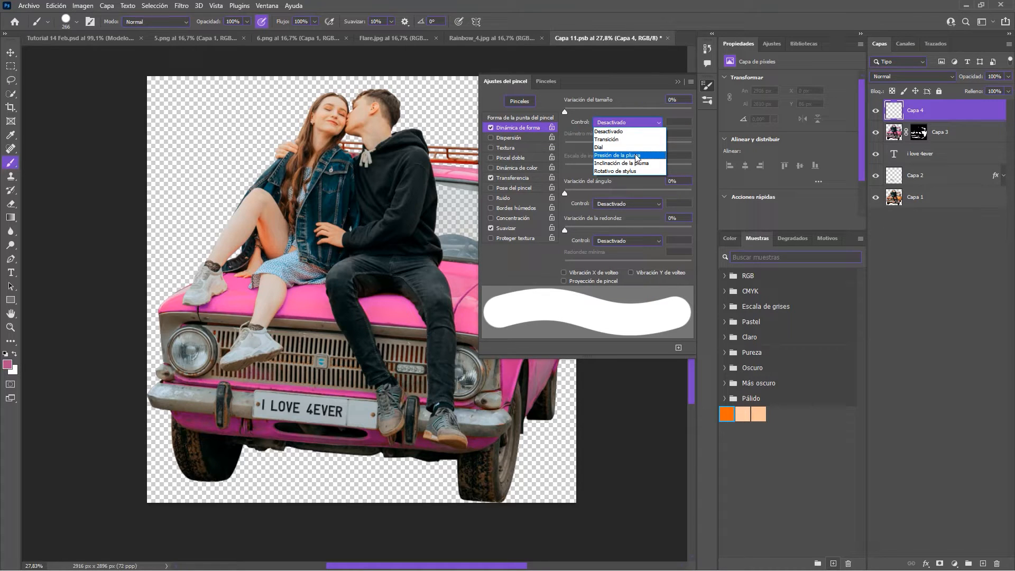
click(636, 155)
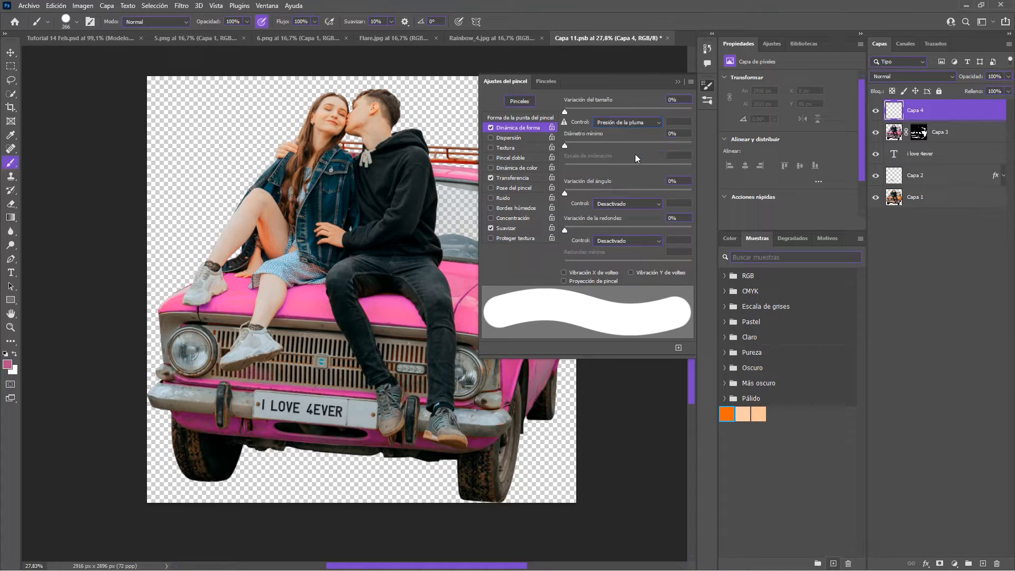
click(526, 181)
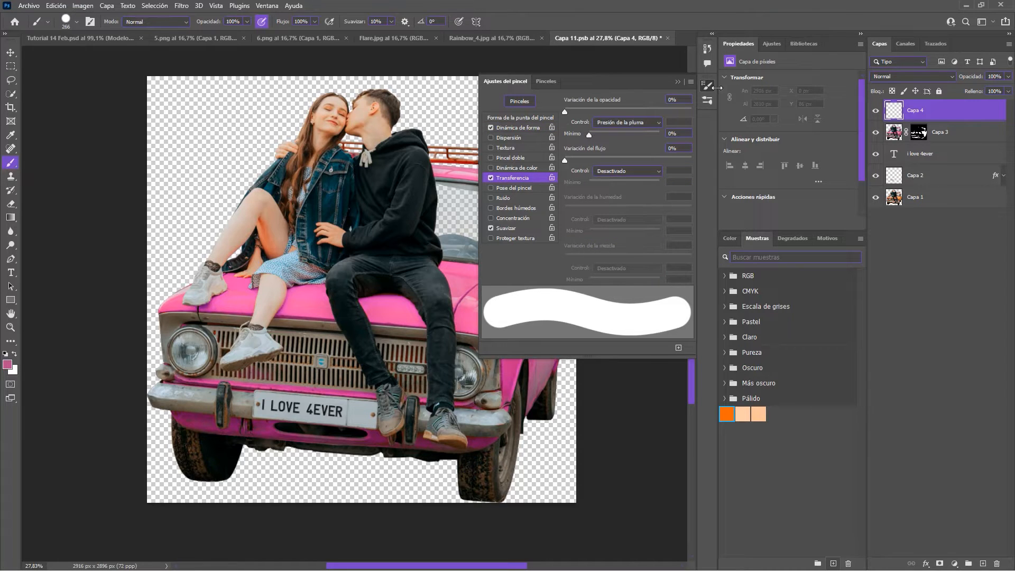
Step: Shrink the brush to 2 px and sample the hair colour at the crown of the woman's head
click(676, 82)
key(bracketleft)
key(bracketleft)
key(bracketleft)
key(bracketleft)
key(bracketleft)
key(bracketleft)
key(bracketleft)
key(bracketleft)
key(bracketleft)
key(bracketleft)
key(bracketleft)
key(bracketleft)
key(bracketleft)
key(bracketleft)
key(bracketleft)
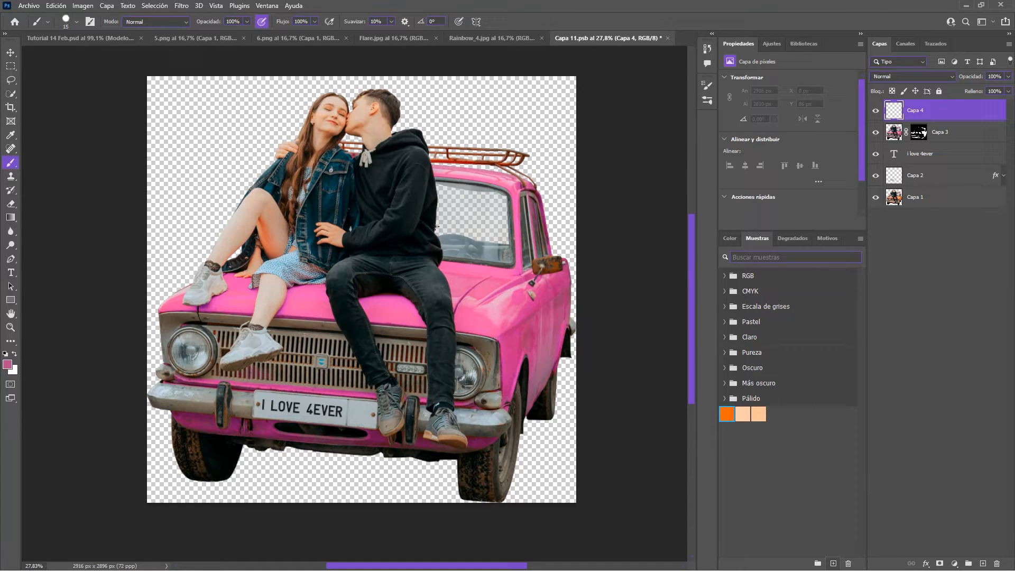
scroll(339, 230, up, 8)
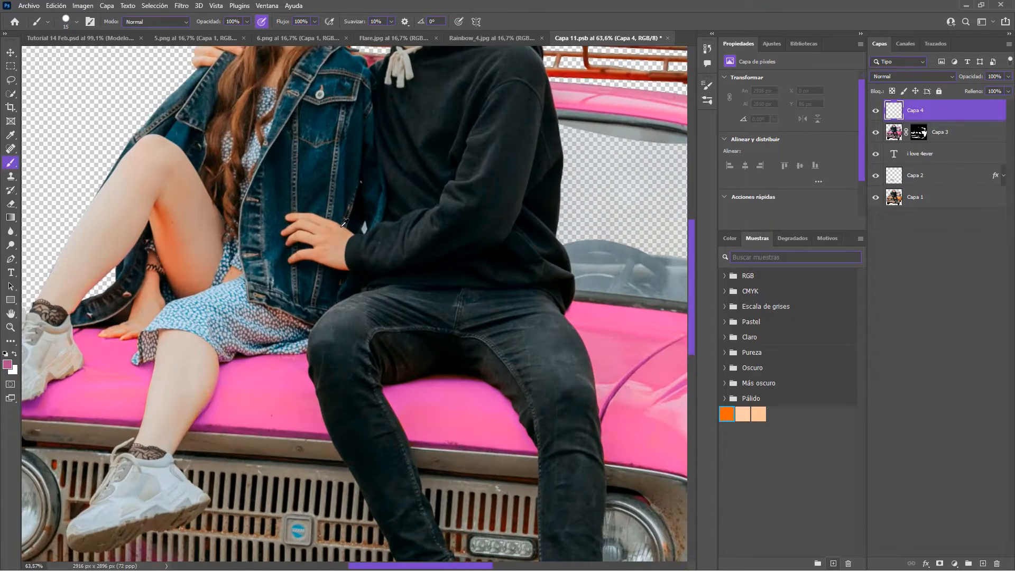
drag(352, 131, 442, 428)
scroll(442, 428, up, 3)
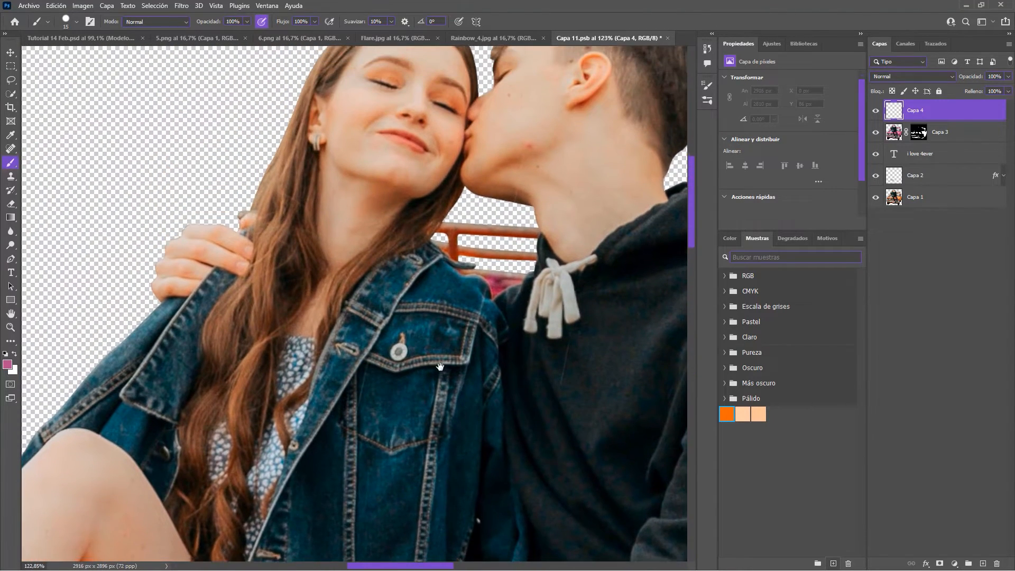
scroll(420, 268, up, 2)
scroll(419, 268, up, 3)
scroll(420, 268, down, 2)
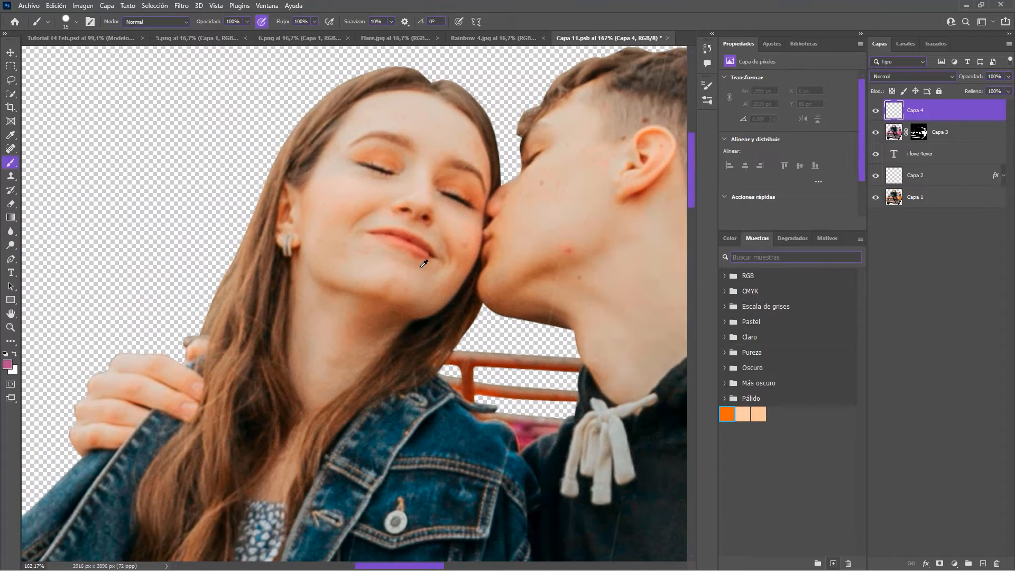
key(bracketleft)
key(bracketleft)
key(bracketleft)
key(bracketleft)
alt+click(381, 67)
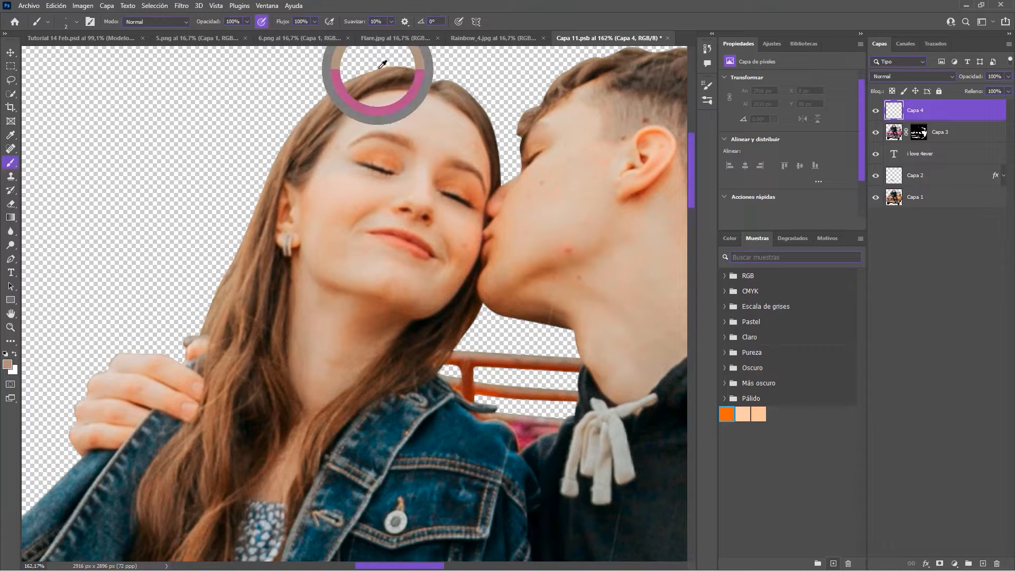
Step: Paint fine loose strands along the outer edge of the woman's hair, from the crown down to her shoulder
click(708, 85)
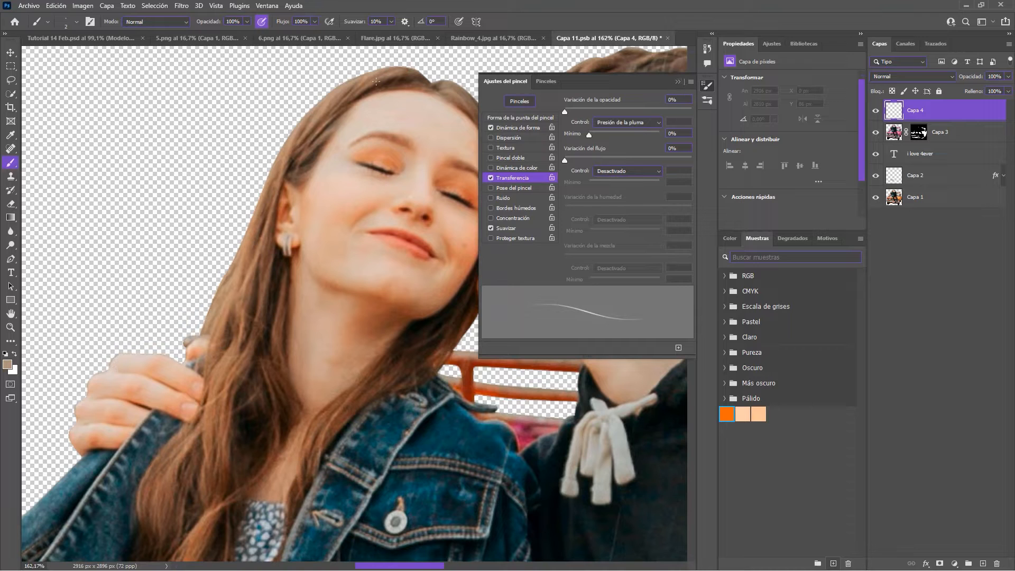
drag(386, 72, 355, 84)
click(677, 81)
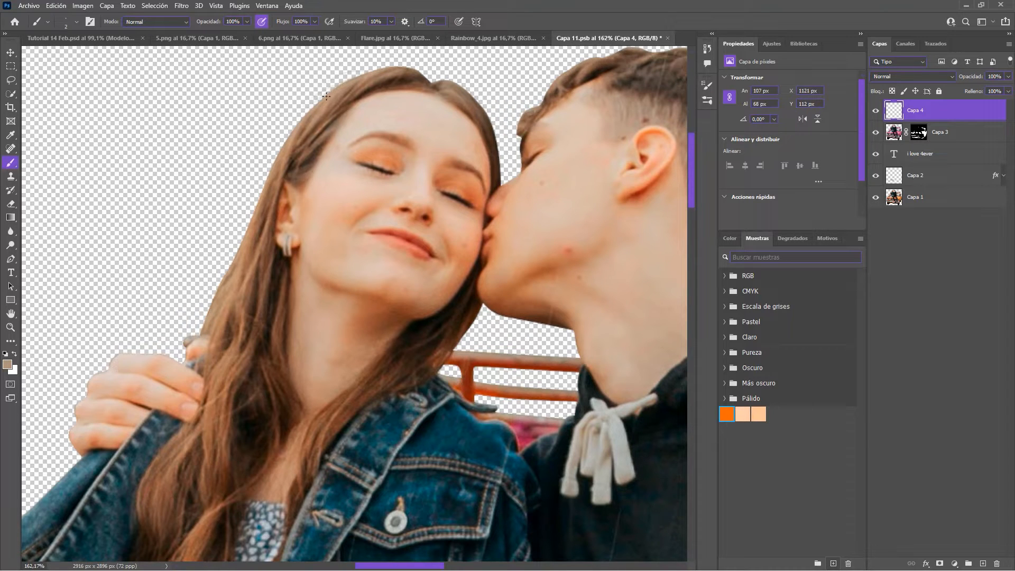
mouse_move(322, 95)
mouse_down()
mouse_move(256, 195)
mouse_move(247, 218)
mouse_move(266, 224)
mouse_move(224, 257)
mouse_move(240, 254)
mouse_move(203, 328)
mouse_up()
mouse_move(358, 79)
mouse_down()
mouse_move(300, 214)
mouse_move(348, 164)
mouse_move(405, 130)
mouse_move(441, 144)
mouse_move(426, 135)
mouse_move(334, 163)
mouse_move(349, 154)
mouse_move(344, 175)
mouse_move(312, 190)
mouse_move(268, 305)
mouse_move(251, 318)
mouse_up()
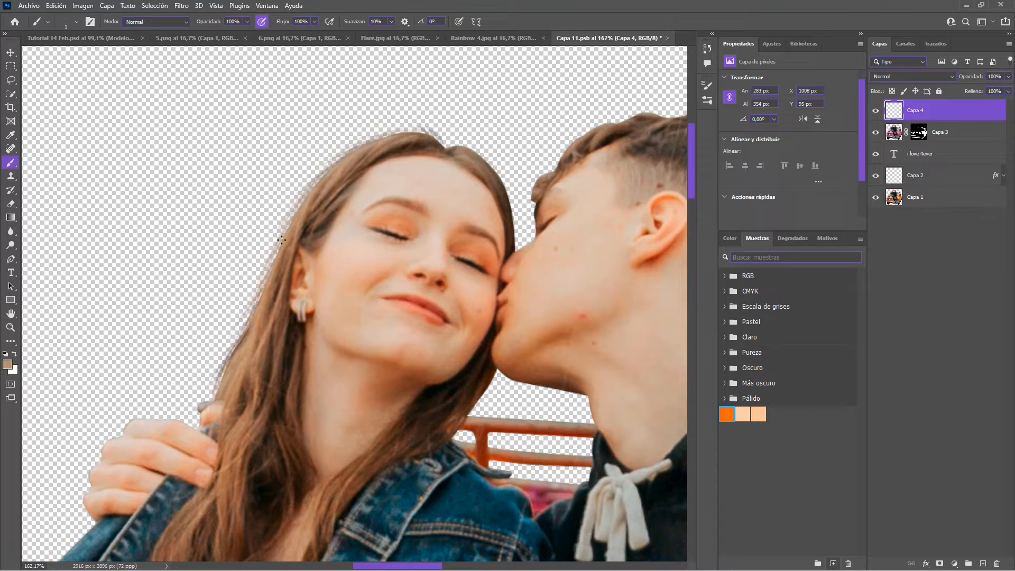
Step: Paint more fine strands around the edges of the couple's hair, repeatedly sampling nearby hair tones to match each area
alt+click(263, 299)
mouse_move(440, 132)
mouse_down()
mouse_move(360, 162)
mouse_move(365, 174)
mouse_move(408, 186)
mouse_move(437, 259)
mouse_up()
alt+click(358, 165)
alt+click(382, 180)
alt+click(400, 189)
alt+click(433, 251)
mouse_move(412, 407)
mouse_down()
mouse_move(432, 314)
mouse_move(413, 353)
mouse_up()
drag(432, 313, 423, 337)
mouse_move(415, 338)
mouse_down()
mouse_move(399, 379)
mouse_move(410, 363)
mouse_up()
alt+click(210, 228)
drag(201, 189, 297, 83)
alt+click(165, 311)
drag(160, 309, 155, 331)
drag(597, 228, 325, 265)
alt+click(457, 268)
drag(438, 305, 439, 311)
drag(466, 270, 447, 304)
drag(453, 291, 441, 309)
drag(473, 253, 469, 280)
drag(477, 214, 479, 247)
alt+click(472, 206)
drag(477, 197, 481, 248)
drag(480, 250, 475, 271)
drag(472, 256, 444, 301)
drag(455, 291, 426, 338)
drag(429, 326, 426, 339)
drag(471, 243, 465, 285)
mouse_move(477, 238)
mouse_down()
mouse_move(469, 289)
mouse_move(467, 276)
mouse_up()
drag(467, 238, 477, 275)
drag(451, 214, 477, 249)
mouse_move(442, 209)
mouse_down()
mouse_move(468, 237)
mouse_move(480, 286)
mouse_up()
mouse_move(455, 233)
mouse_down()
mouse_move(480, 290)
mouse_move(465, 260)
mouse_move(402, 227)
mouse_up()
alt+click(449, 254)
mouse_move(380, 240)
mouse_down()
mouse_move(446, 249)
mouse_move(402, 249)
mouse_up()
mouse_move(400, 250)
mouse_down()
mouse_move(325, 280)
mouse_move(308, 306)
mouse_move(285, 316)
mouse_up()
alt+click(364, 264)
alt+click(291, 332)
drag(297, 311, 406, 251)
drag(589, 246, 612, 265)
drag(634, 324, 640, 350)
mouse_move(573, 236)
mouse_down()
mouse_move(559, 218)
mouse_move(533, 221)
mouse_up()
alt+click(243, 242)
drag(215, 244, 153, 265)
drag(143, 269, 287, 211)
drag(272, 248, 238, 300)
alt+click(236, 319)
mouse_move(232, 330)
mouse_down()
mouse_move(208, 377)
mouse_move(220, 259)
mouse_up()
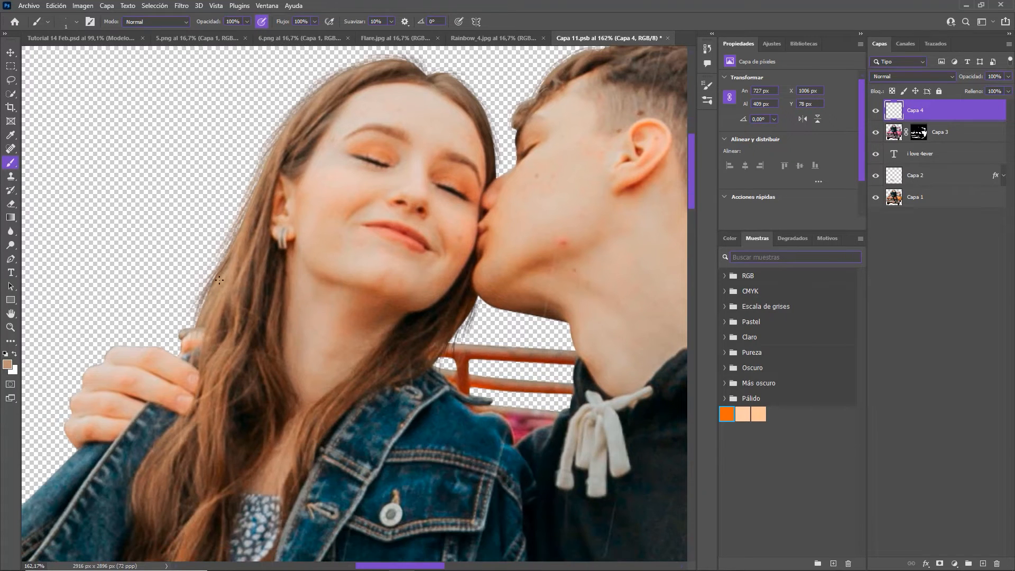
Step: Paint loose strands on the woman's hair where her head meets the man's and beside her neck, using sampled hair tones
alt+click(429, 79)
drag(427, 75, 418, 63)
mouse_move(430, 83)
mouse_down()
mouse_move(413, 58)
mouse_move(461, 74)
mouse_up()
drag(442, 74, 477, 93)
alt+click(486, 121)
drag(477, 306, 457, 339)
drag(465, 321, 432, 368)
Step: Toggle the visibility of Capa 4 to compare the hair with and without the painted strands
key(ctrl+0)
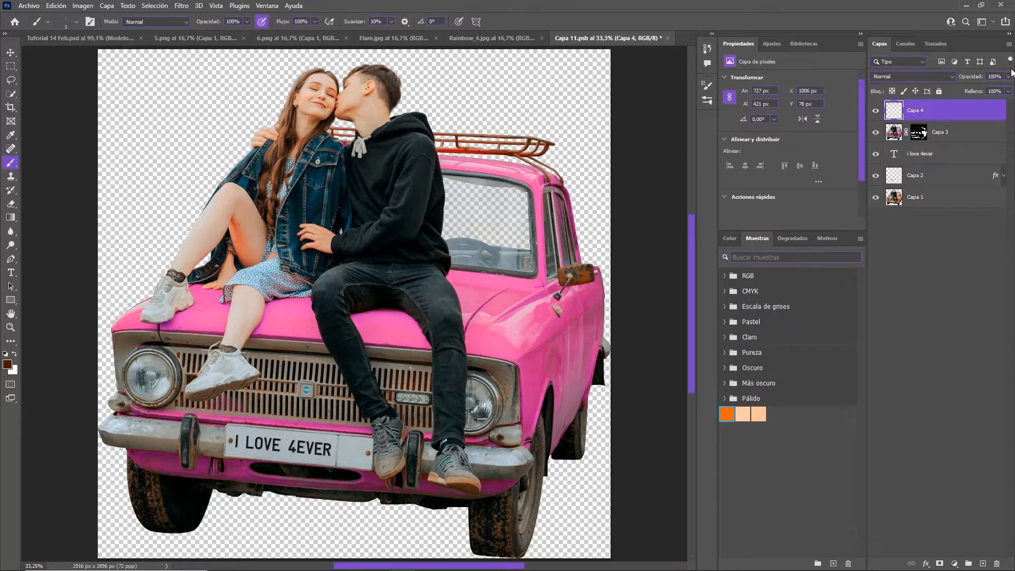
drag(414, 227, 448, 301)
drag(448, 302, 504, 486)
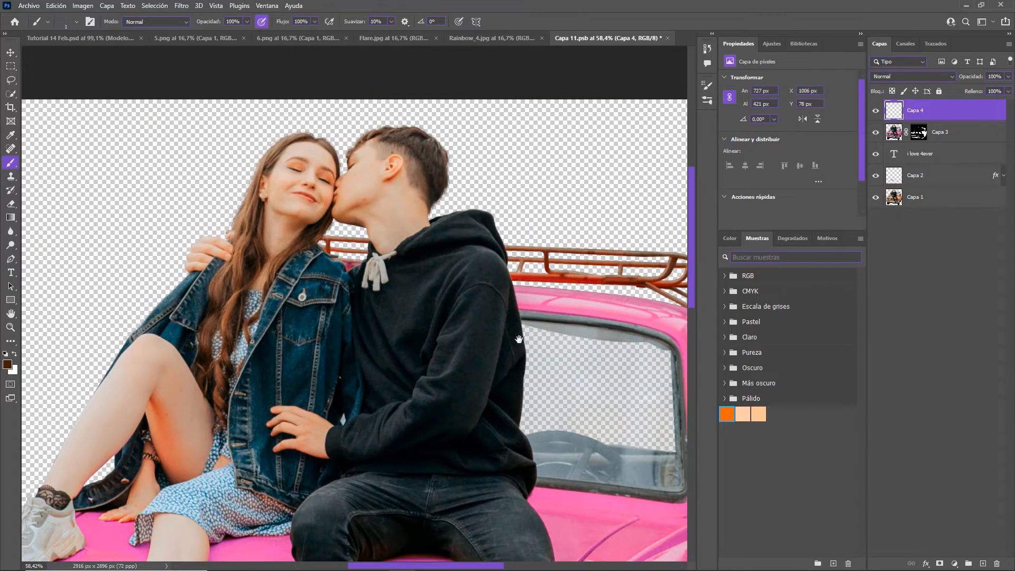
click(876, 111)
click(876, 111)
Step: Rename the painted hair layer to Pelo, and save and close the Capa 11.psb smart object document
double_click(911, 111)
text(Pelo)
key(Return)
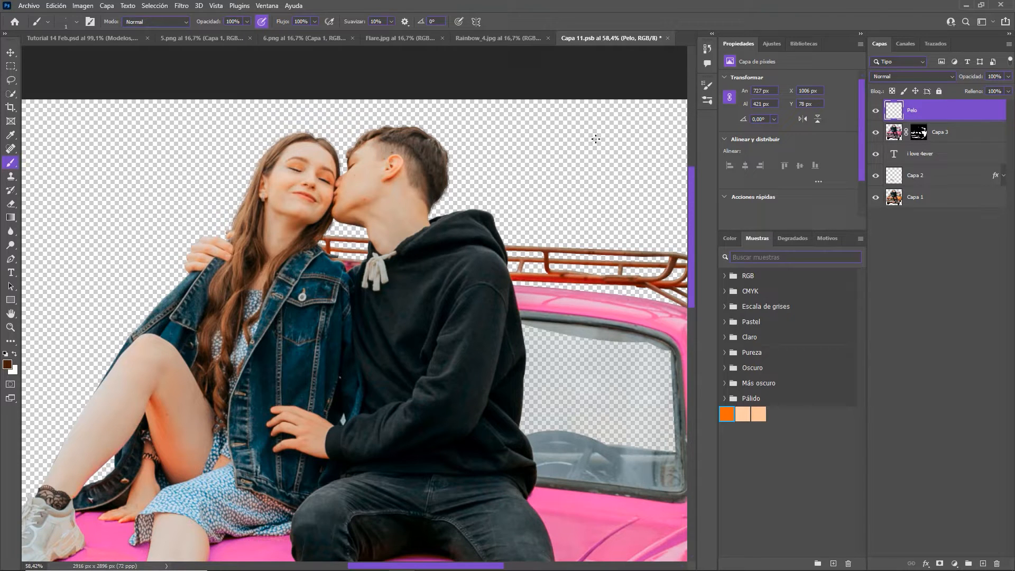
key(ctrl+s)
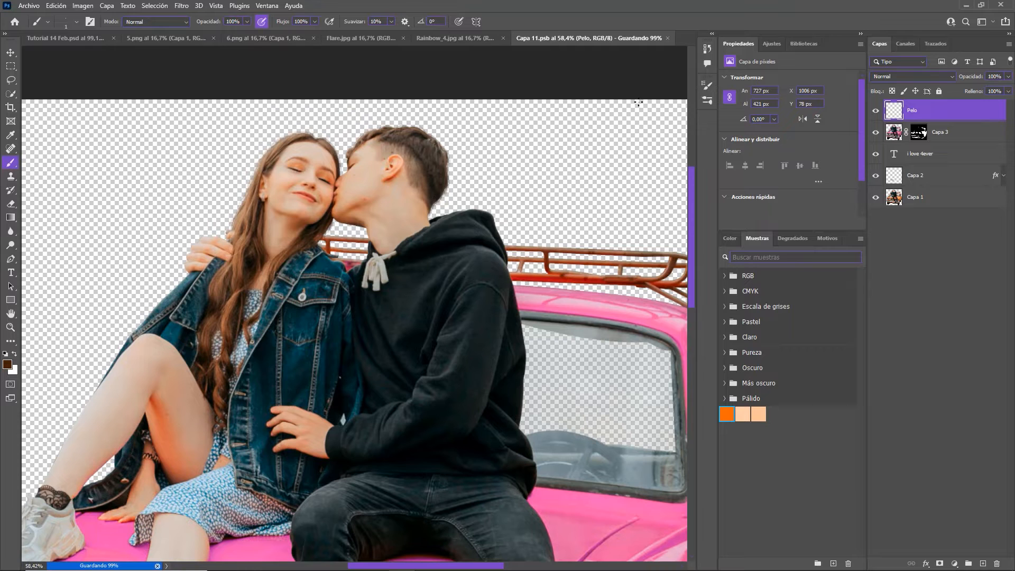
click(669, 39)
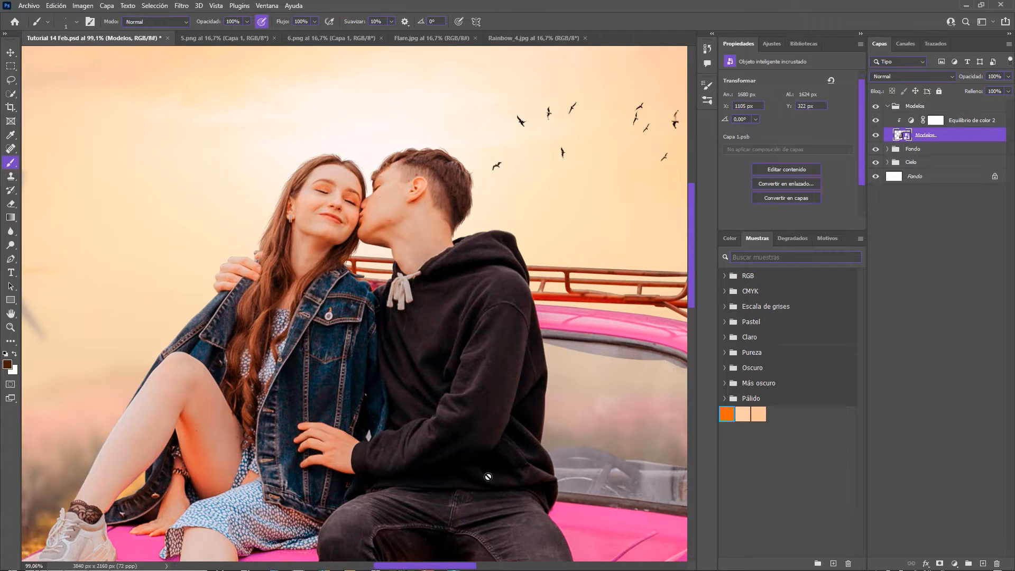
Step: Add a layer named Iluminaciones y Sombras above Equilibrio de color 2, in Superponer mode and filled with neutral 50% gray
scroll(489, 468, down, 3)
scroll(486, 469, up, 5)
drag(445, 460, 454, 289)
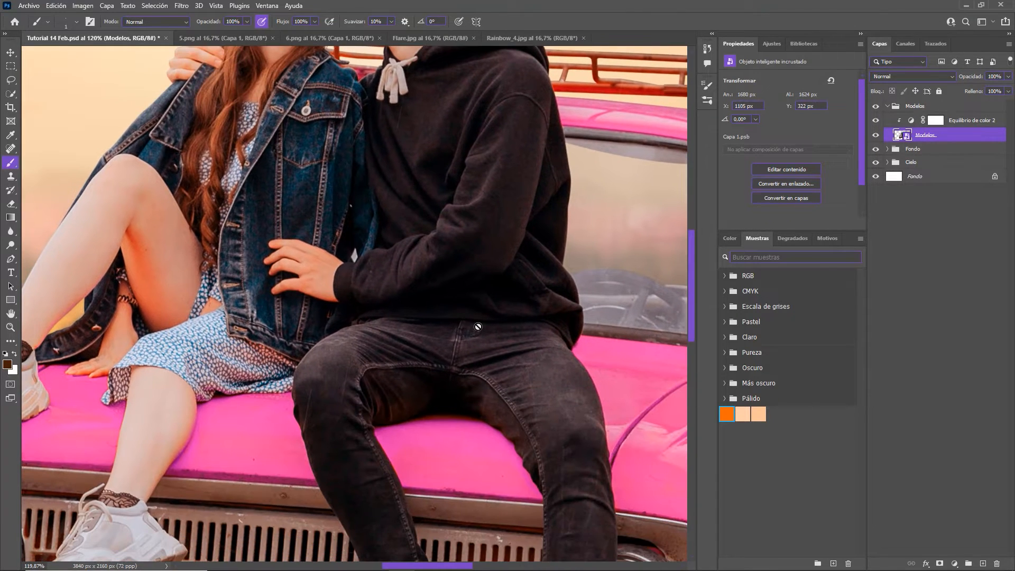
key(ctrl+0)
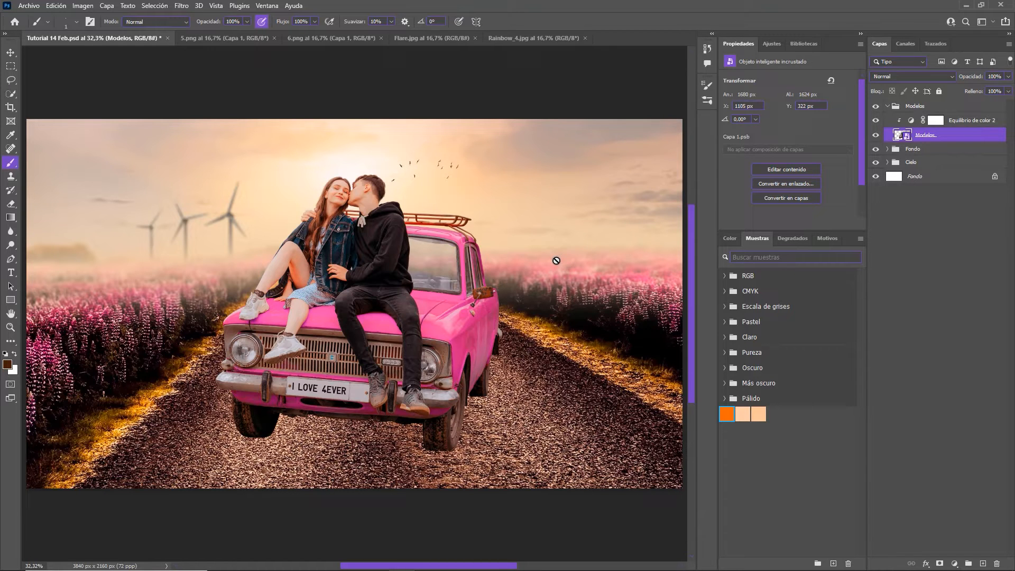
click(978, 122)
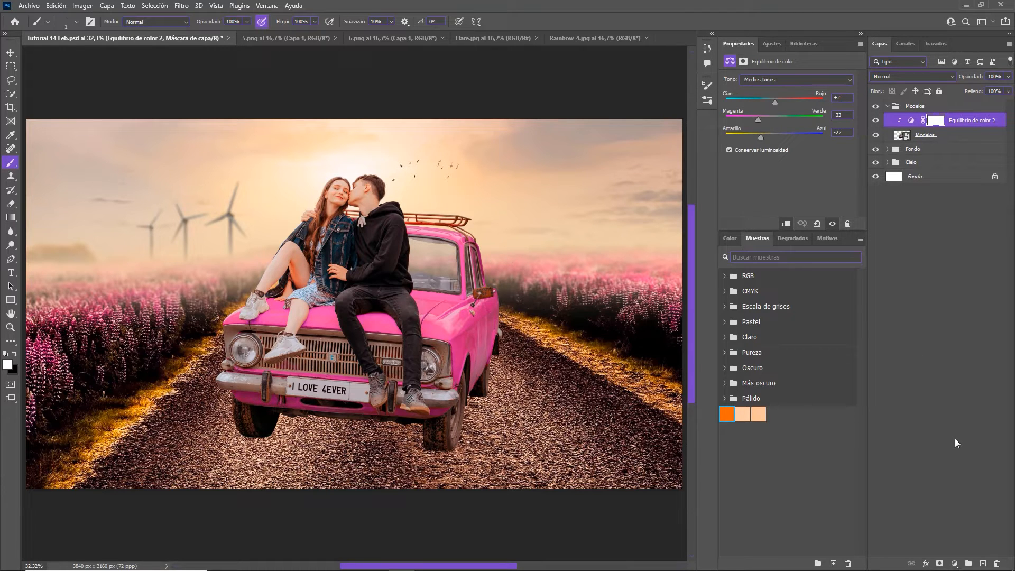
key(v)
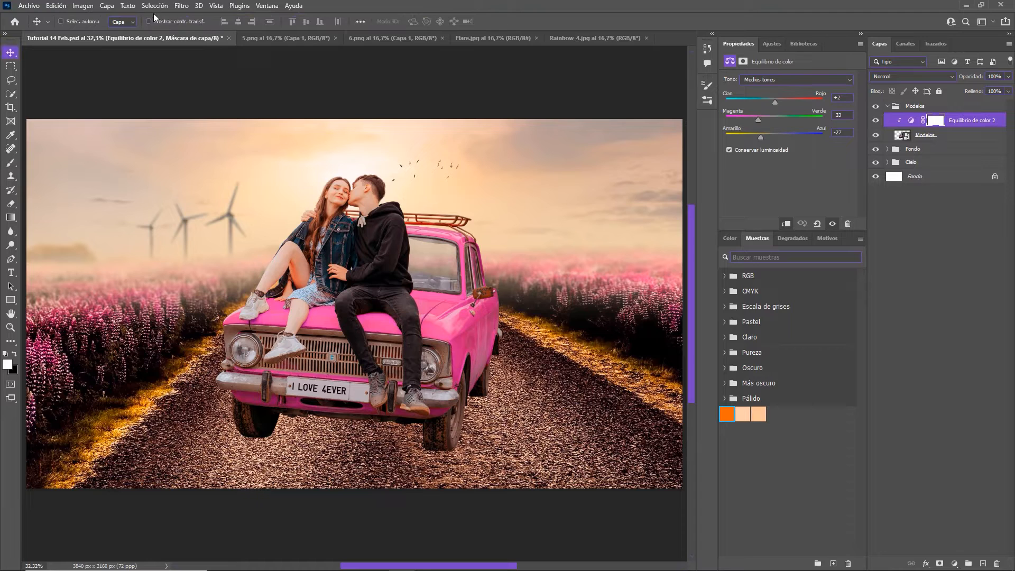
click(109, 7)
mouse_move(133, 17)
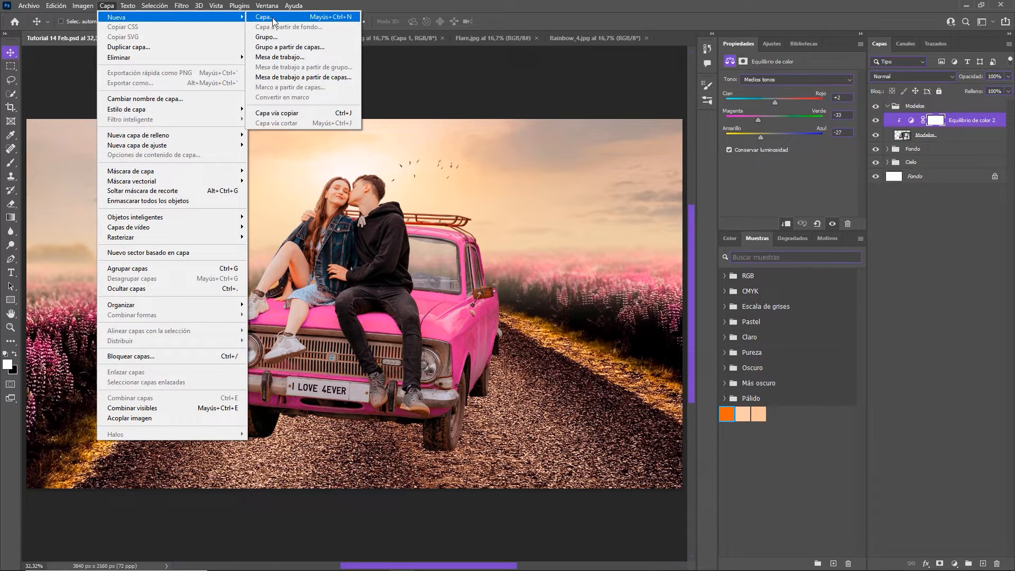
click(274, 21)
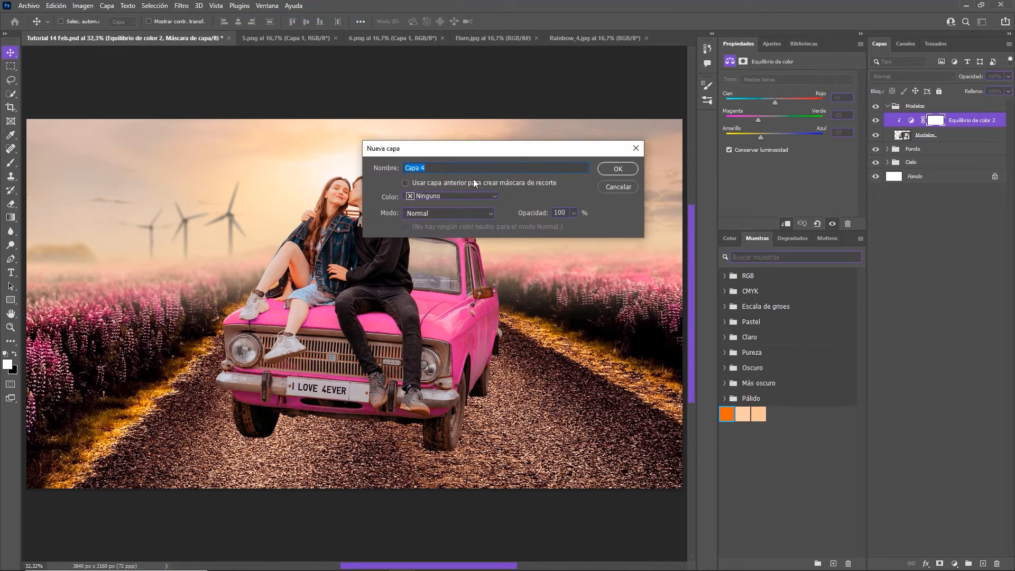
text(Iluminaciones y Sombras)
click(460, 212)
click(449, 359)
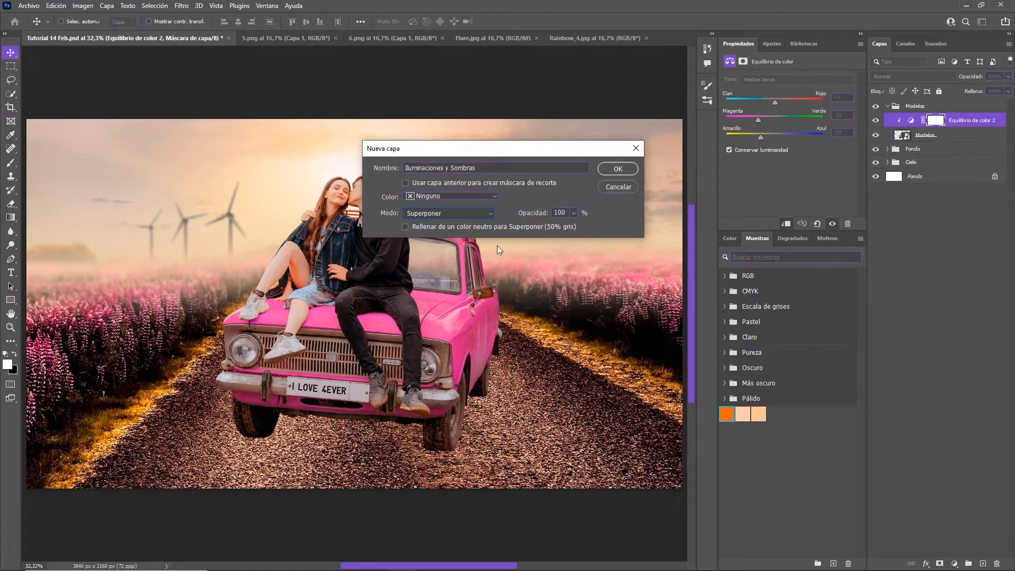
click(623, 172)
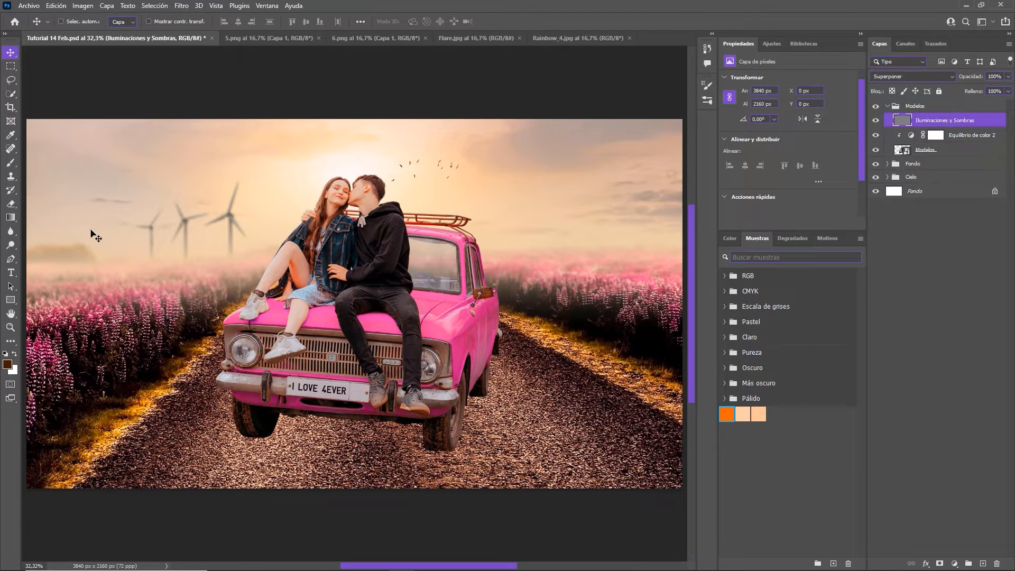
Step: Ready the Dodge tool with 20% exposure and a 30 px brush for working on the couple's faces
click(11, 244)
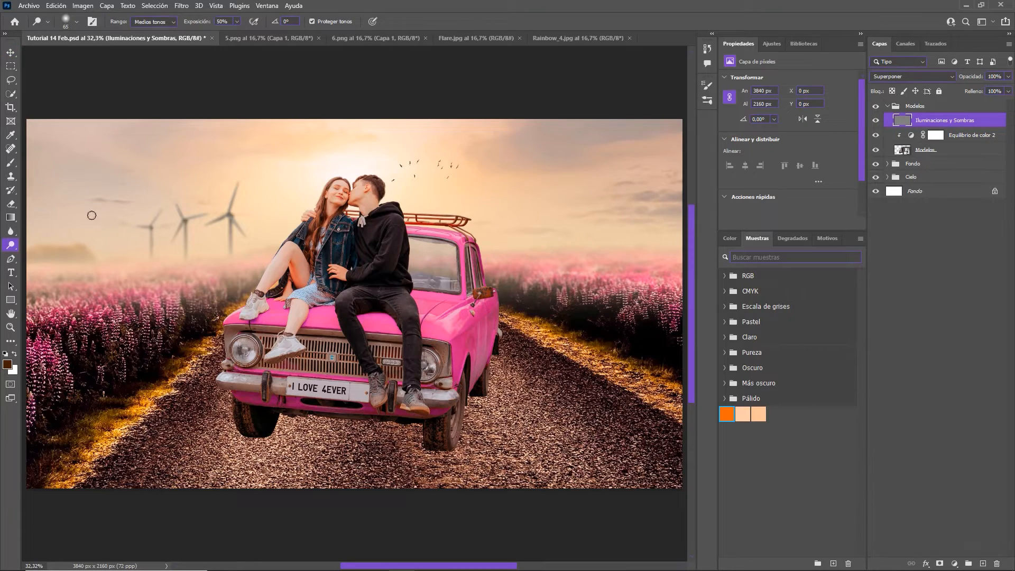
key(2)
scroll(293, 268, up, 6)
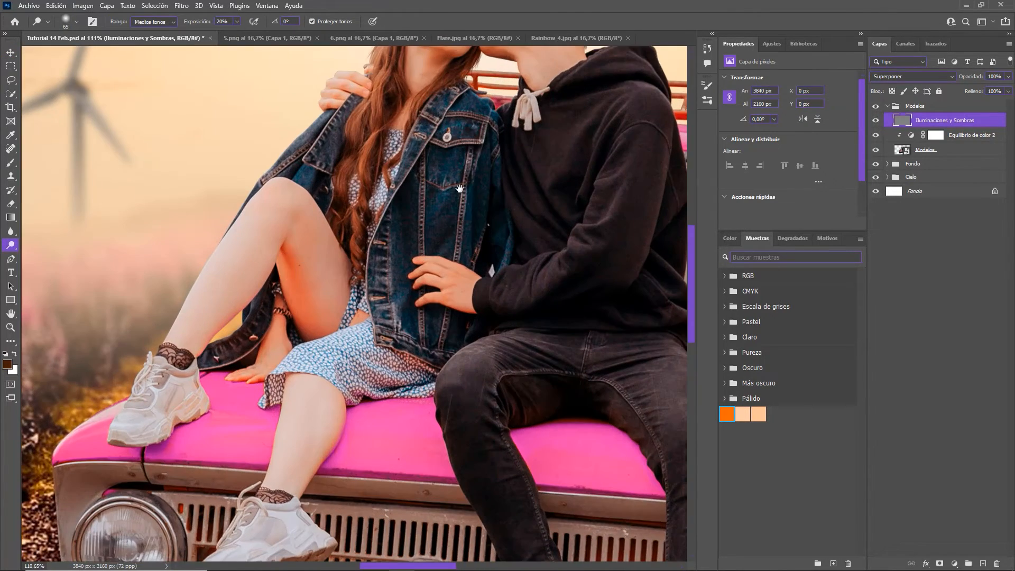
scroll(170, 417, down, 2)
scroll(467, 206, up, 5)
drag(468, 206, 449, 283)
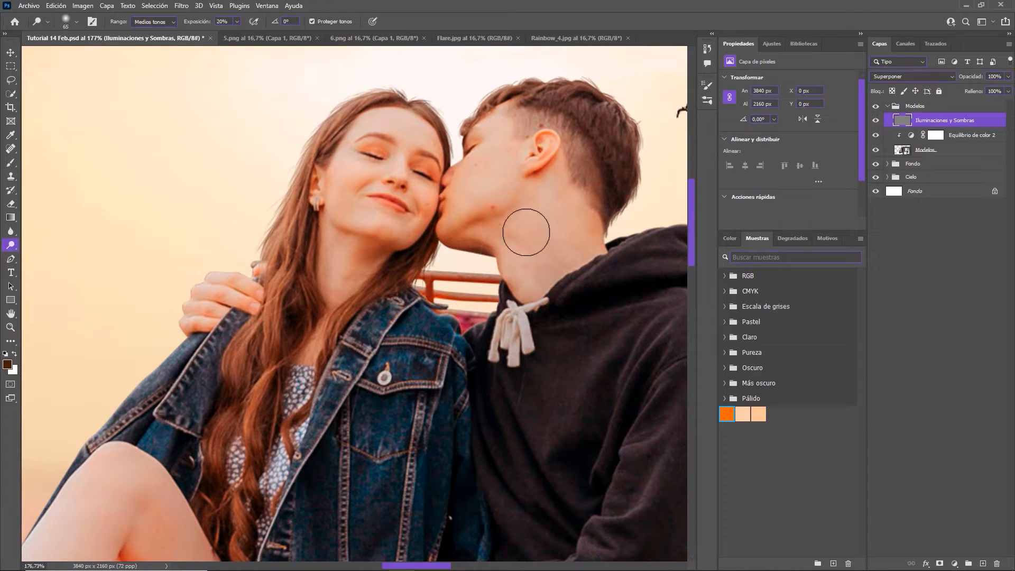
key(bracketleft)
key(bracketleft)
key(bracketleft)
key(bracketleft)
key(bracketleft)
key(bracketleft)
key(bracketleft)
key(bracketleft)
key(bracketleft)
key(bracketleft)
key(bracketleft)
key(bracketright)
key(bracketright)
key(bracketright)
Step: Set the Dodge tool's exposure to 30% and its brush size to 25 px
key(3)
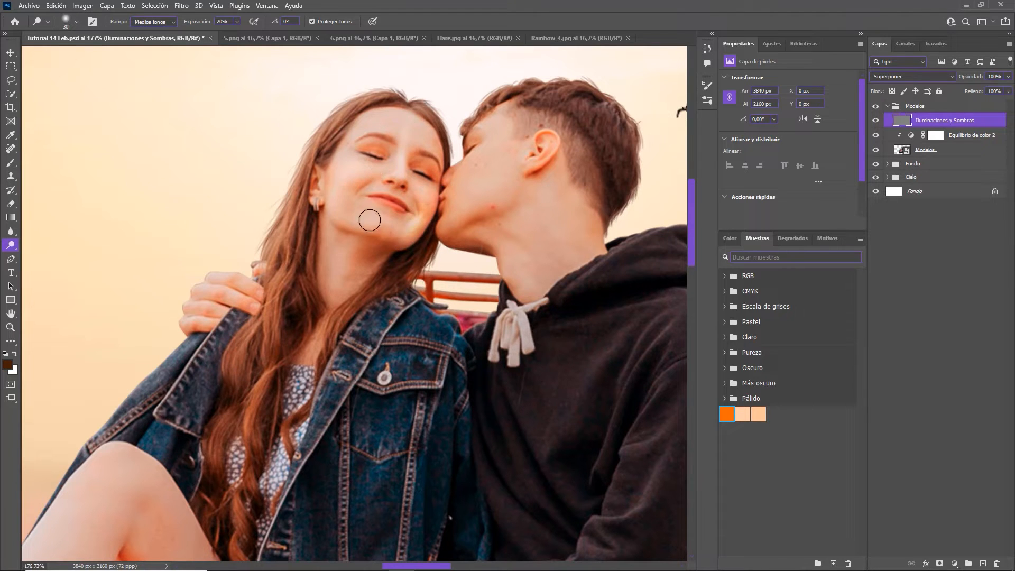
key(bracketleft)
key(bracketleft)
key(bracketleft)
key(bracketleft)
key(bracketleft)
key(bracketleft)
key(bracketleft)
key(bracketright)
key(bracketright)
key(bracketright)
key(bracketright)
key(bracketright)
key(bracketright)
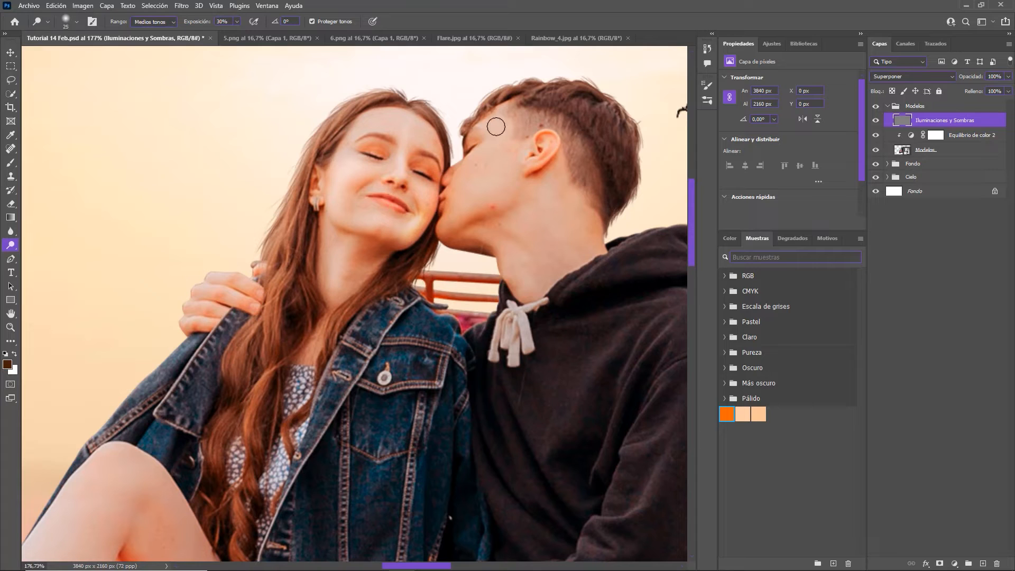
Step: Lighten the man's jaw and neck with the Dodge tool at 20% exposure
key(2)
mouse_move(479, 227)
mouse_down()
mouse_move(525, 227)
mouse_move(578, 255)
mouse_up()
key(bracketright)
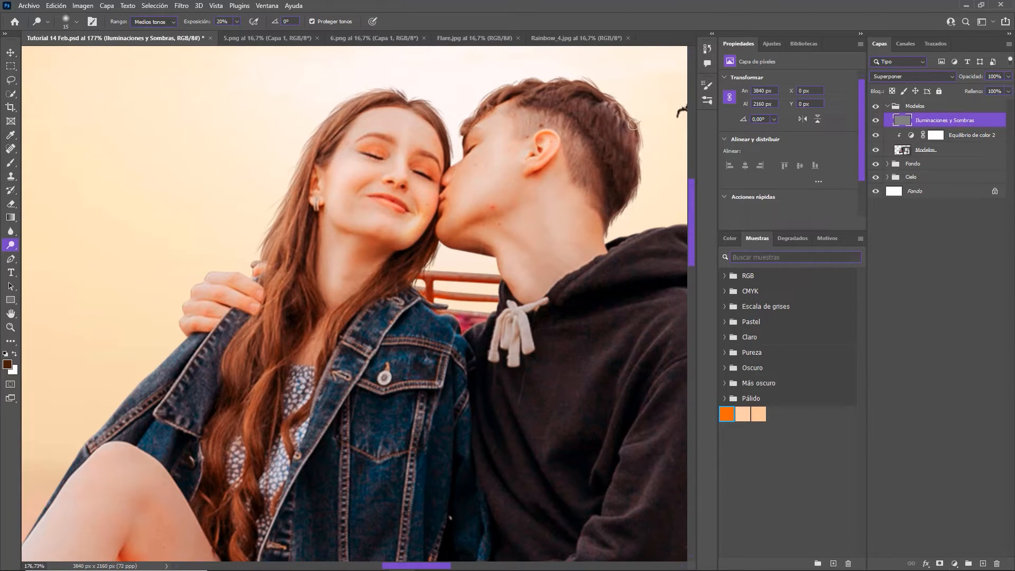
Step: Dodge the upper folds of the man's black hoodie with a fine brush at 20% exposure
key(bracketleft)
key(bracketleft)
key(bracketleft)
key(bracketleft)
key(bracketleft)
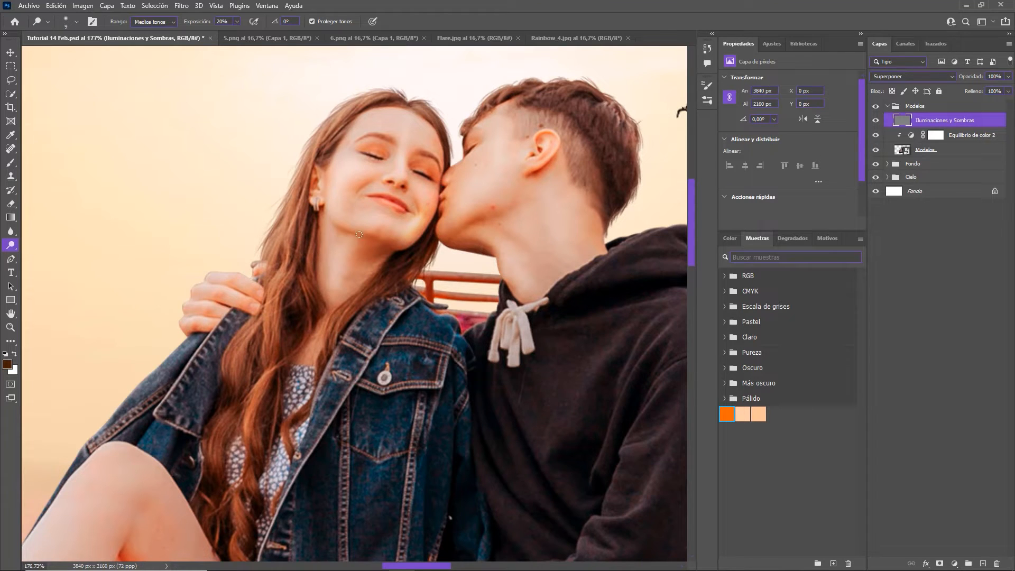
drag(655, 263, 482, 256)
key(bracketright)
key(bracketright)
drag(570, 332, 516, 292)
drag(401, 273, 474, 230)
drag(459, 343, 483, 311)
Step: Dodge the broader highlights on the hoodie's sleeve and chest with a larger brush
key(bracketright)
key(bracketright)
key(bracketright)
mouse_move(530, 424)
mouse_down()
mouse_move(530, 316)
mouse_move(458, 331)
mouse_up()
drag(510, 336, 422, 417)
drag(390, 468, 356, 494)
key(bracketleft)
drag(534, 152, 516, 137)
Step: Dodge the lower part of the hoodie and the top of the jeans, raising the exposure to 30%
mouse_move(256, 482)
mouse_down()
mouse_move(222, 158)
mouse_move(153, 139)
mouse_move(148, 159)
mouse_up()
key(bracketleft)
mouse_move(162, 177)
mouse_down()
mouse_move(147, 173)
mouse_move(158, 191)
mouse_up()
drag(274, 273, 225, 286)
drag(309, 278, 334, 283)
key(bracketright)
key(3)
drag(469, 302, 431, 303)
drag(503, 343, 487, 349)
Step: Dodge the highlights along the man's black jeans and down to his shoes at 30% exposure with a 25 px brush
drag(615, 466, 595, 378)
drag(596, 321, 549, 276)
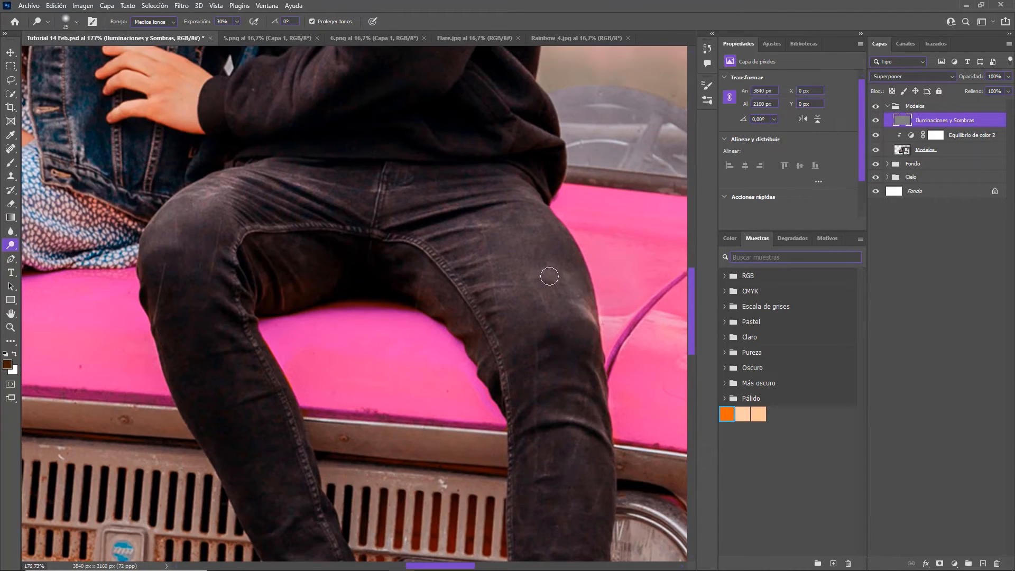
drag(529, 460, 491, 155)
drag(558, 319, 512, 342)
drag(493, 369, 539, 376)
drag(295, 282, 312, 282)
drag(307, 152, 493, 441)
drag(312, 274, 312, 232)
mouse_move(260, 63)
mouse_down()
mouse_move(499, 182)
mouse_move(545, 124)
mouse_up()
Step: Lighten the woman's legs with the Dodge tool at 20% exposure and a 60 px brush
key(bracketright)
key(bracketright)
key(bracketright)
key(bracketright)
key(bracketright)
key(bracketright)
key(2)
drag(212, 267, 150, 359)
drag(354, 233, 384, 341)
Step: Dodge the woman's neck and the hair beside it with a reduced brush at 20% exposure
scroll(491, 355, down, 17)
scroll(344, 206, up, 7)
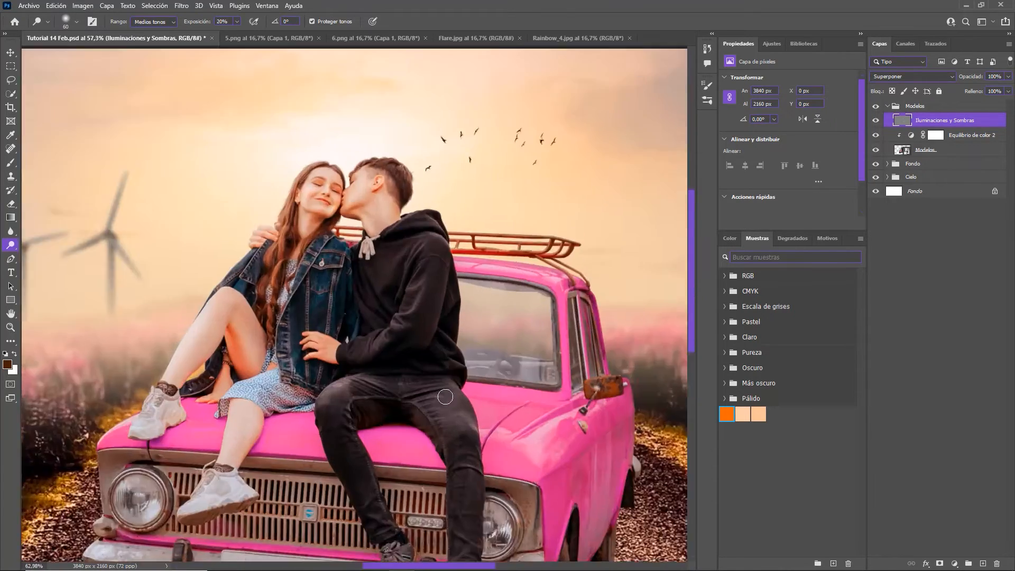
scroll(318, 201, up, 9)
drag(318, 201, 383, 258)
key(bracketleft)
key(bracketleft)
key(bracketleft)
key(bracketleft)
key(bracketleft)
key(bracketleft)
key(bracketright)
key(bracketright)
key(bracketright)
drag(351, 339, 336, 376)
Step: Dodge the outer edge of the woman's hair with a finer brush
key(bracketleft)
key(bracketleft)
key(bracketleft)
key(bracketleft)
key(bracketleft)
drag(363, 178, 332, 221)
drag(320, 257, 308, 294)
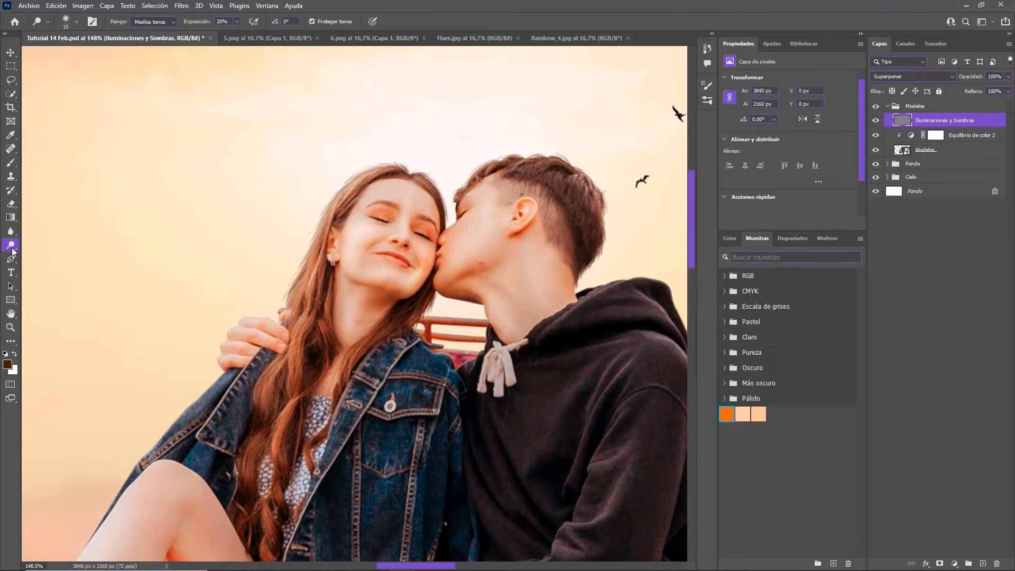
Step: Switch to the Burn tool at 20% exposure with a small brush for shading the couple
drag(11, 251, 32, 255)
key(2)
key(bracketleft)
key(bracketleft)
key(bracketleft)
key(bracketleft)
key(bracketleft)
key(bracketleft)
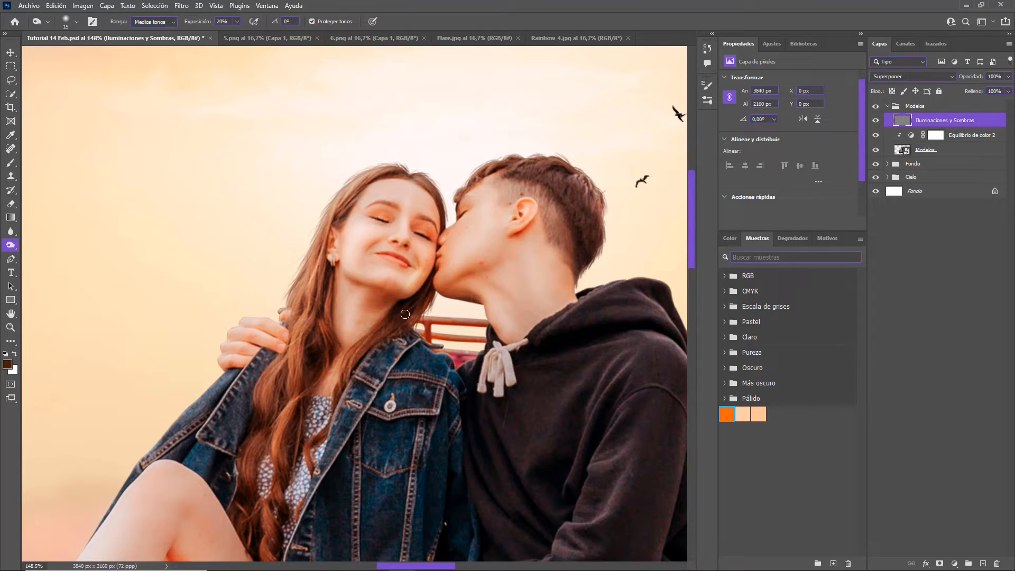
key(bracketleft)
key(bracketleft)
key(bracketleft)
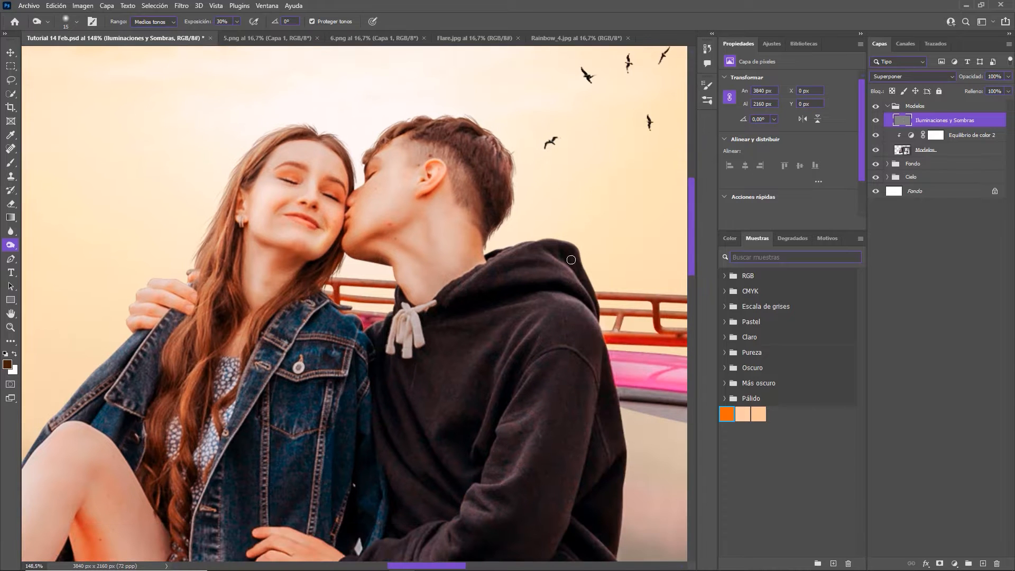
Step: Darken the shadow folds of the black hoodie with the Burn tool at 30% exposure and a 30 px brush
key(bracketright)
key(bracketright)
key(bracketright)
drag(573, 370, 542, 221)
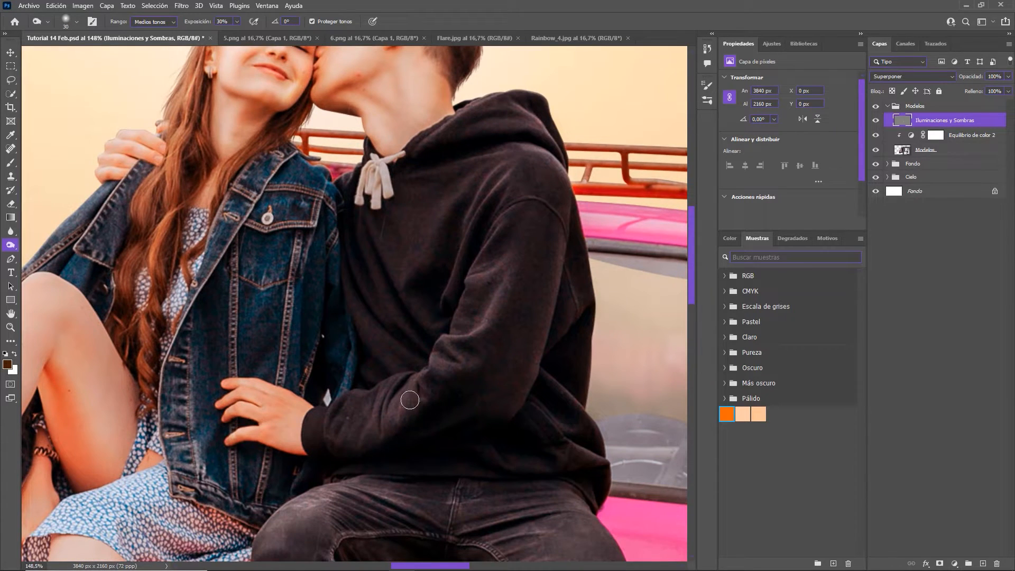
key(bracketleft)
key(bracketleft)
key(bracketleft)
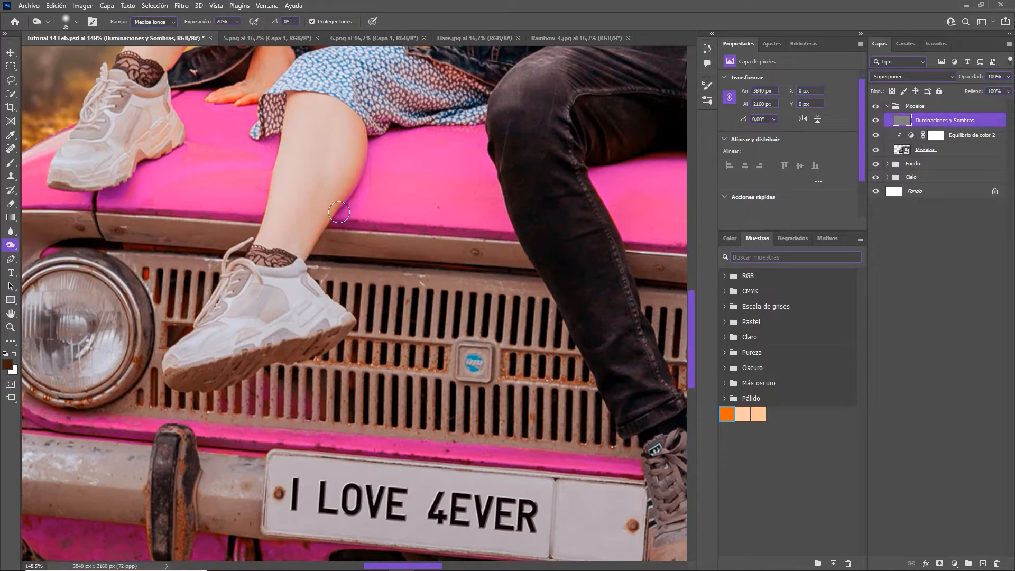
Step: Burn the shaded edge of the woman's lower leg and her white sneakers at 20% exposure with a 35 px brush
drag(352, 114, 312, 237)
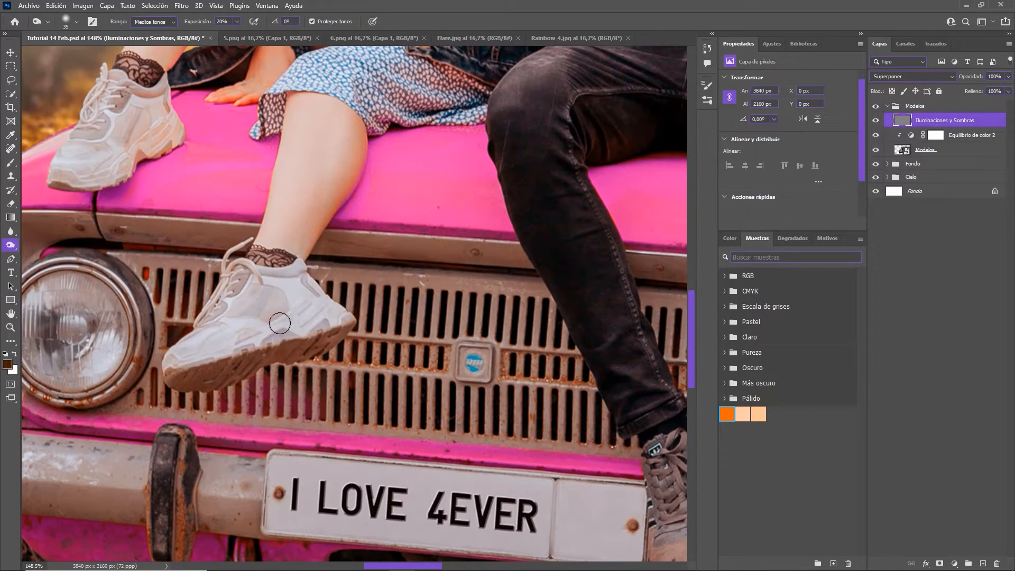
drag(280, 323, 338, 317)
mouse_move(63, 180)
mouse_down()
mouse_move(132, 201)
mouse_move(167, 106)
mouse_up()
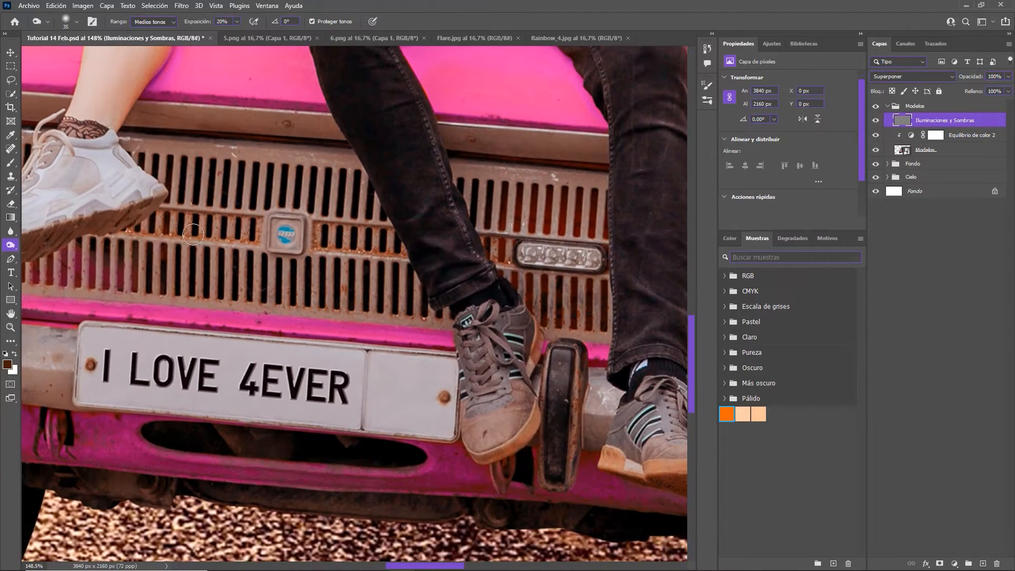
key(ctrl+0)
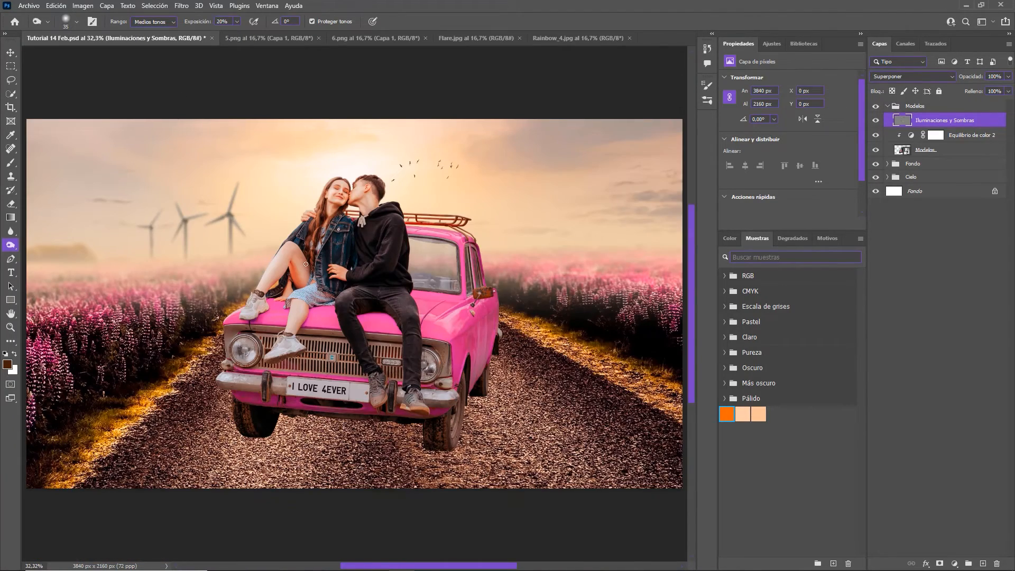
Step: Compare the image with and without the Iluminaciones y Sombras layer and reduce its opacity to 75%
scroll(306, 263, up, 6)
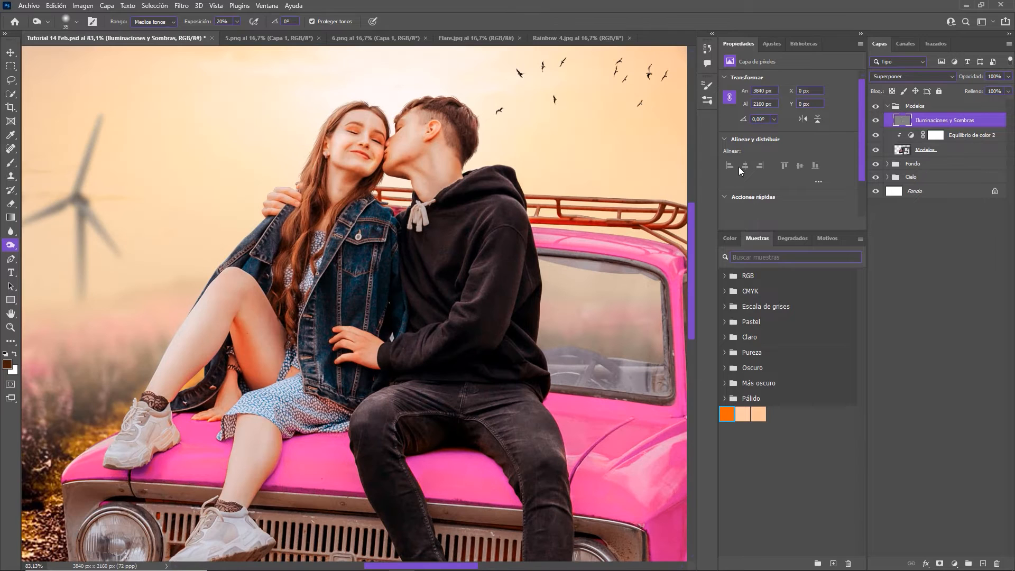
click(876, 121)
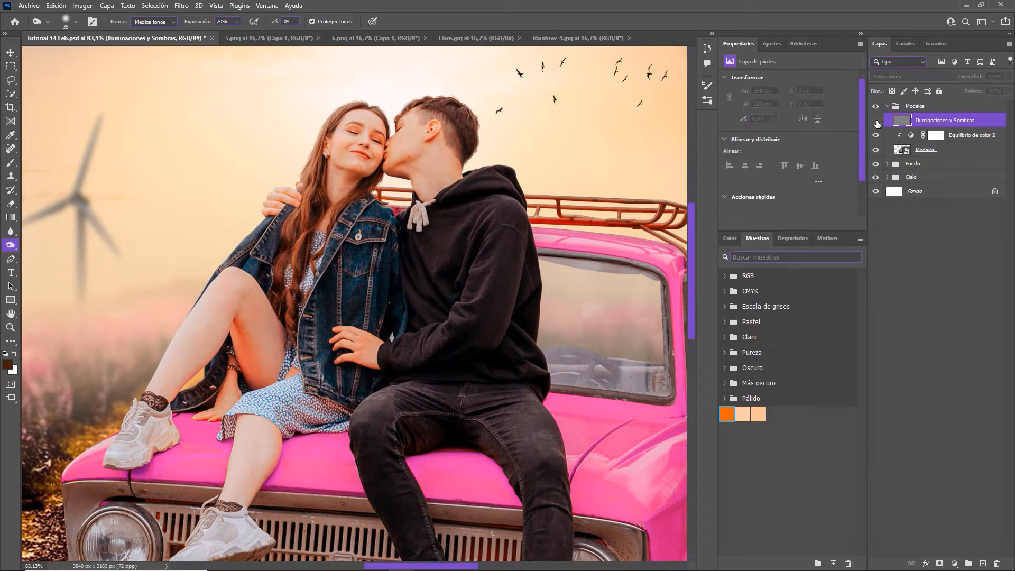
click(876, 121)
click(1007, 77)
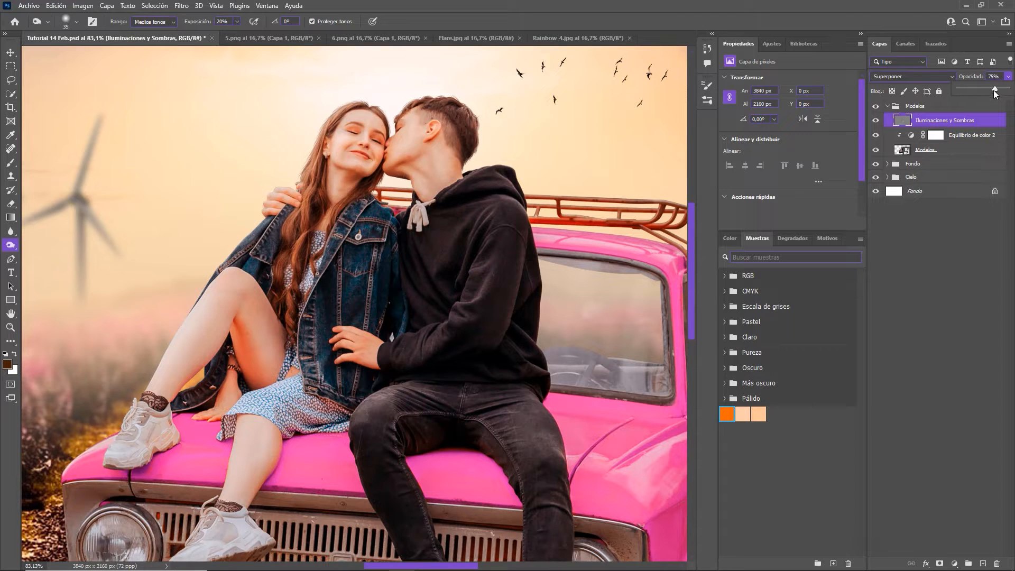
click(875, 120)
click(876, 121)
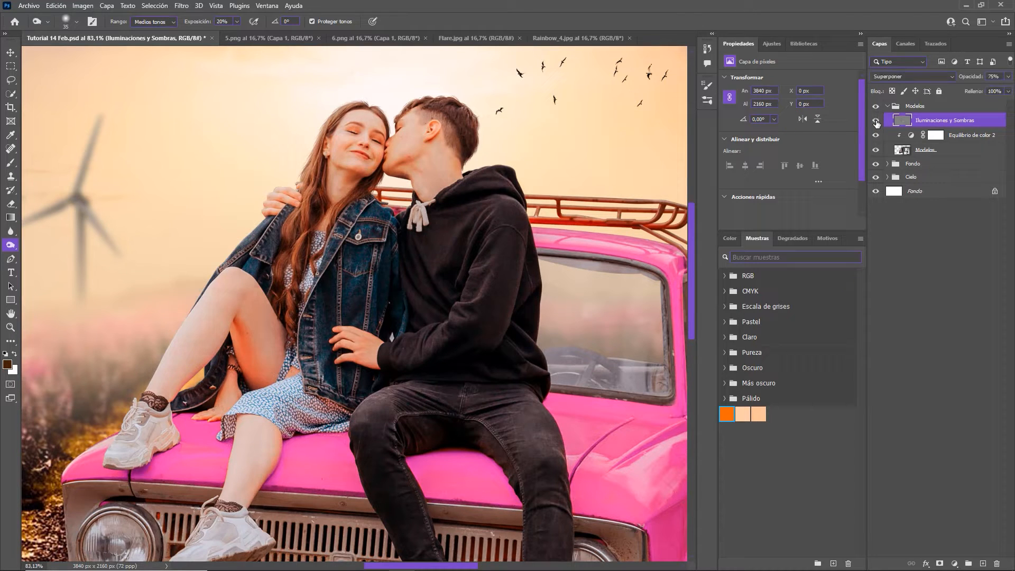
key(ctrl+0)
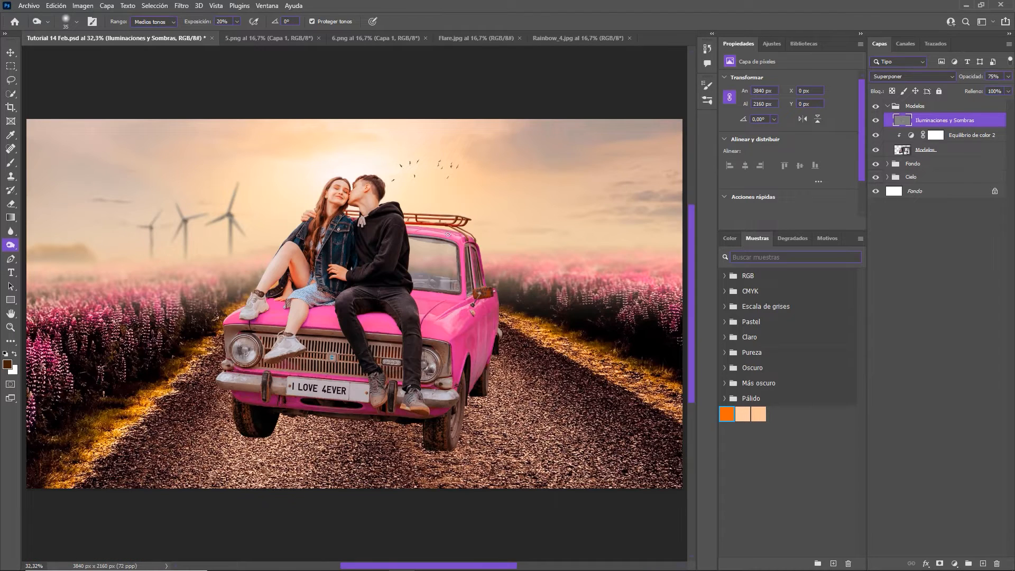
Step: Set the Iluminaciones y Sombras layer's opacity to 70% and compare the image with the layer hidden and shown
scroll(380, 233, up, 3)
drag(375, 216, 394, 218)
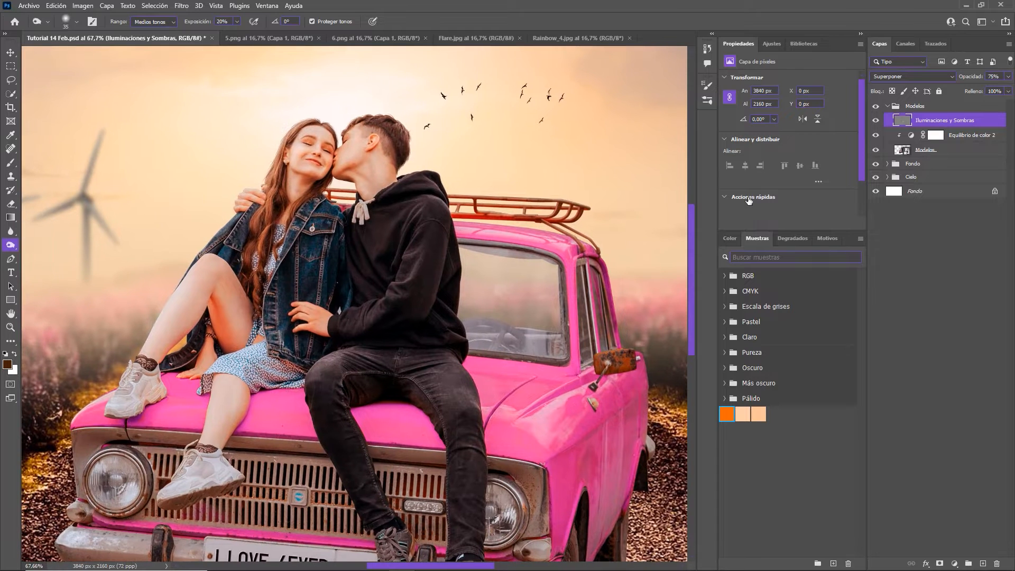
click(875, 122)
click(874, 122)
click(1008, 76)
click(875, 121)
click(875, 121)
click(875, 121)
click(875, 121)
drag(544, 358, 555, 309)
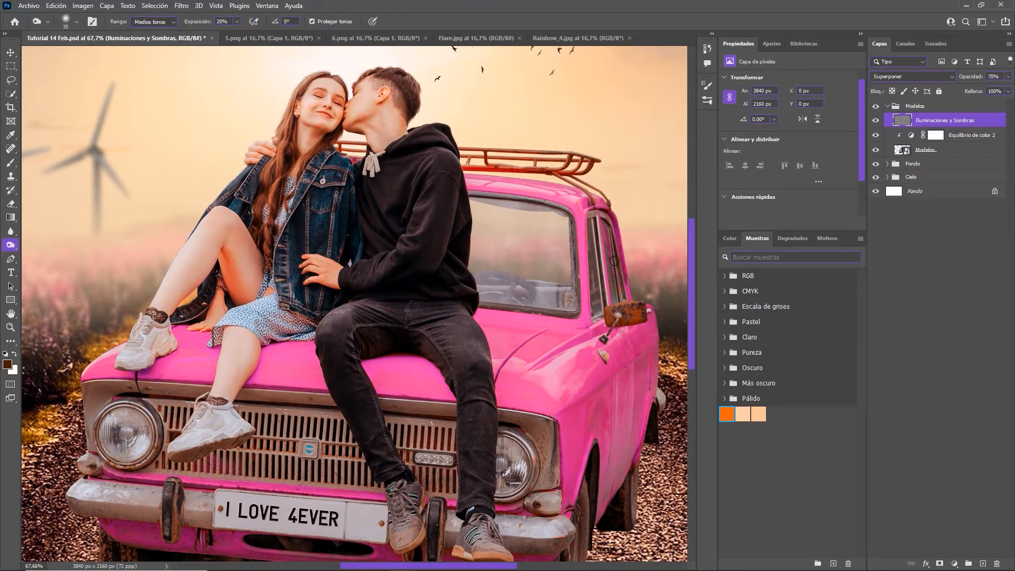
key(ctrl+0)
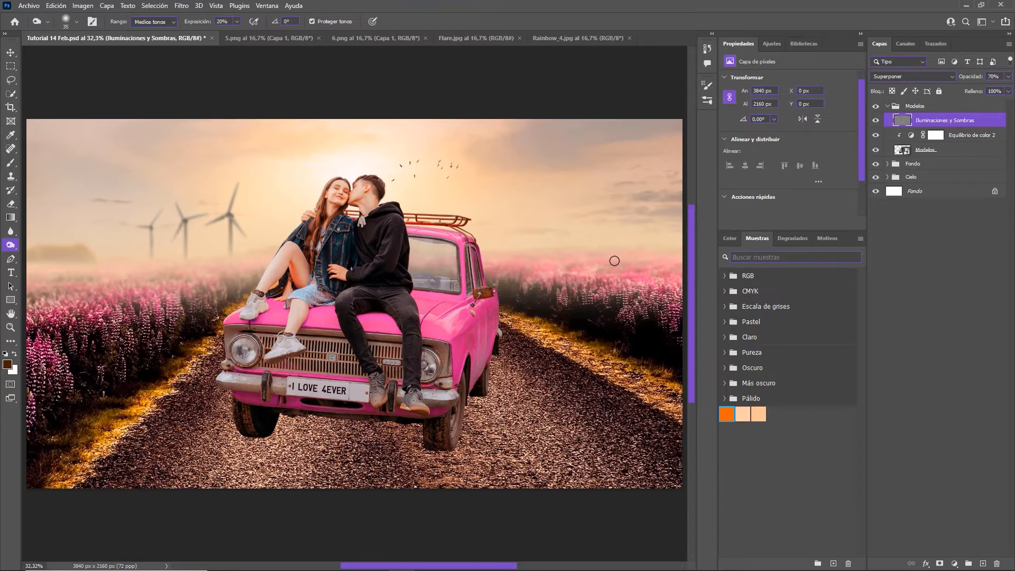
Step: Clip Iluminaciones y Sombras to the layer beneath it and add a clipped Curves adjustment layer above it
drag(993, 126, 993, 127)
alt+click(993, 127)
click(777, 44)
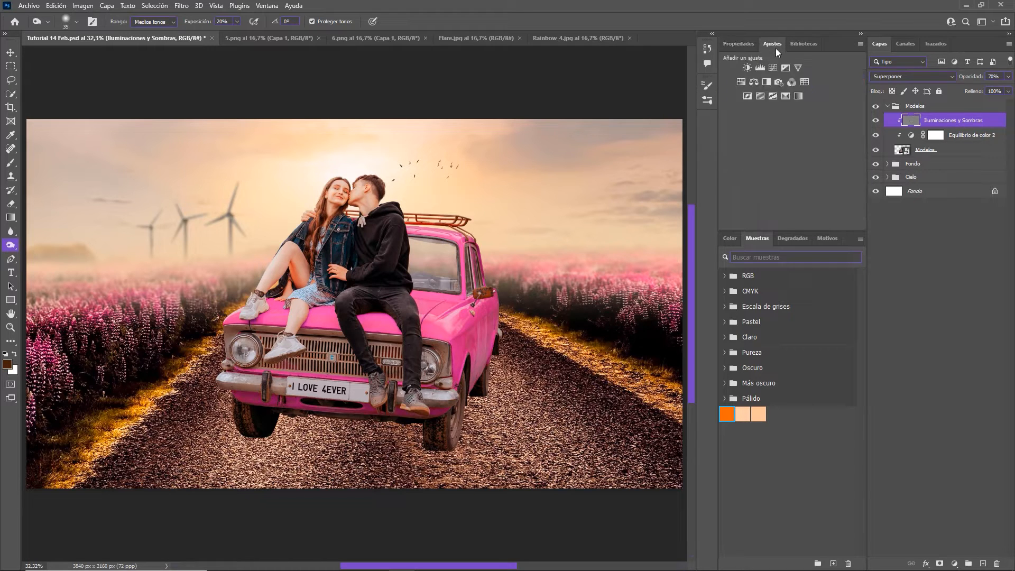
click(775, 69)
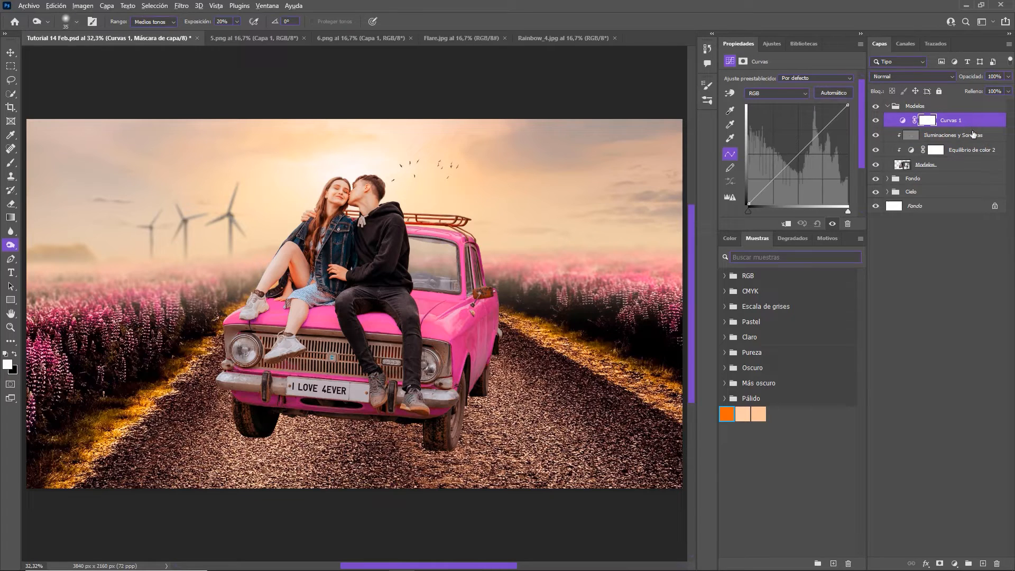
alt+click(974, 126)
Step: Darken the models with the RGB curve by lowering the midtones and the white point, and compare the effect
drag(798, 154, 804, 160)
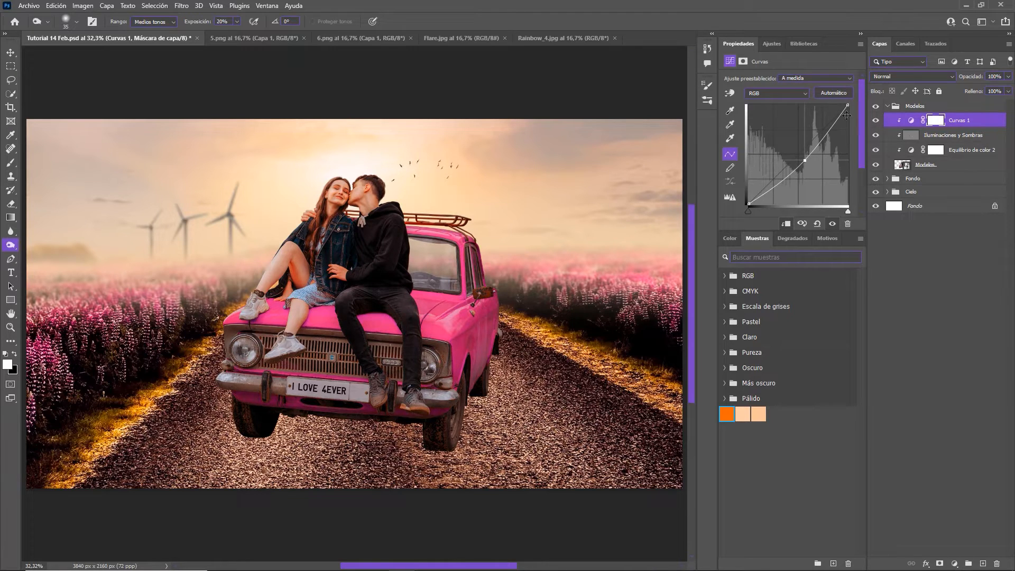
drag(848, 105, 849, 113)
drag(804, 159, 802, 157)
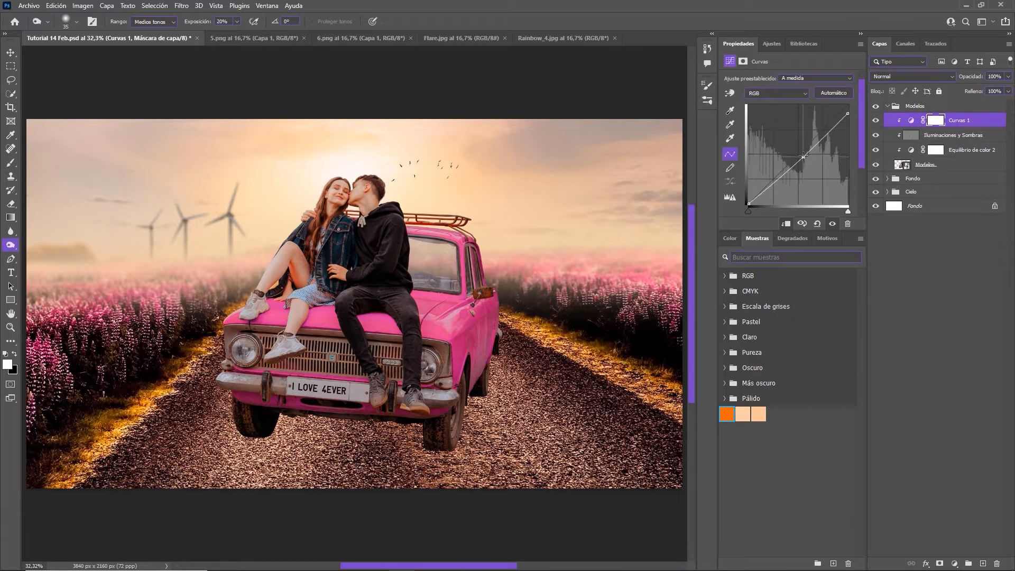
click(875, 122)
click(875, 123)
Step: Invert the Curves 1 mask to black and choose the Circular difuso brush with 0% hardness
click(936, 121)
key(ctrl+i)
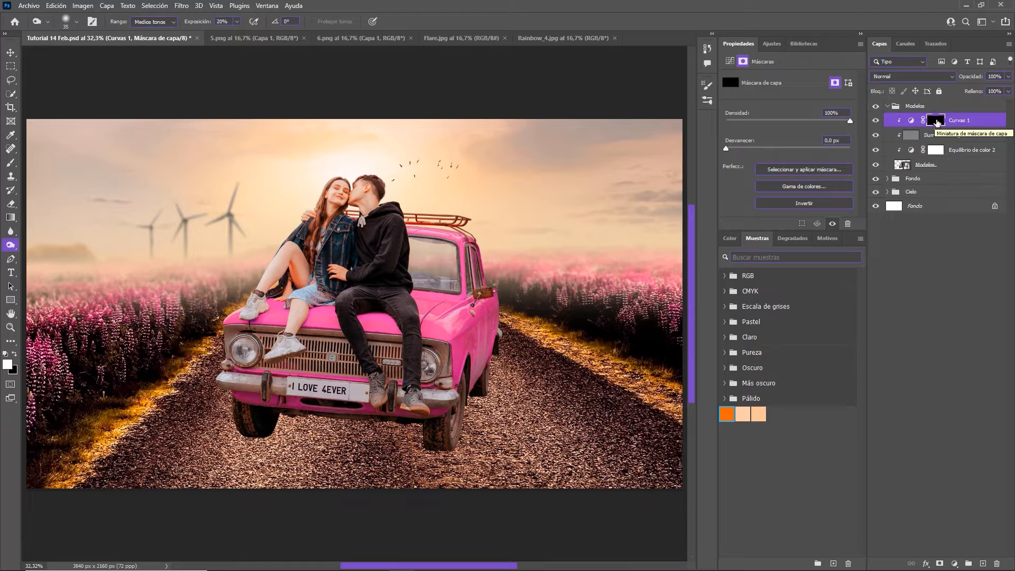
key(b)
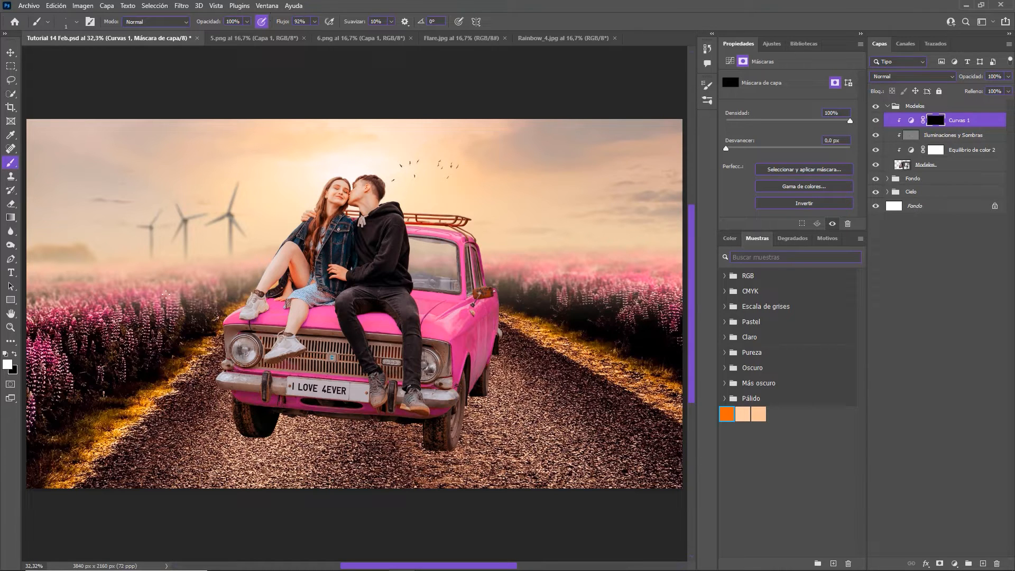
click(77, 23)
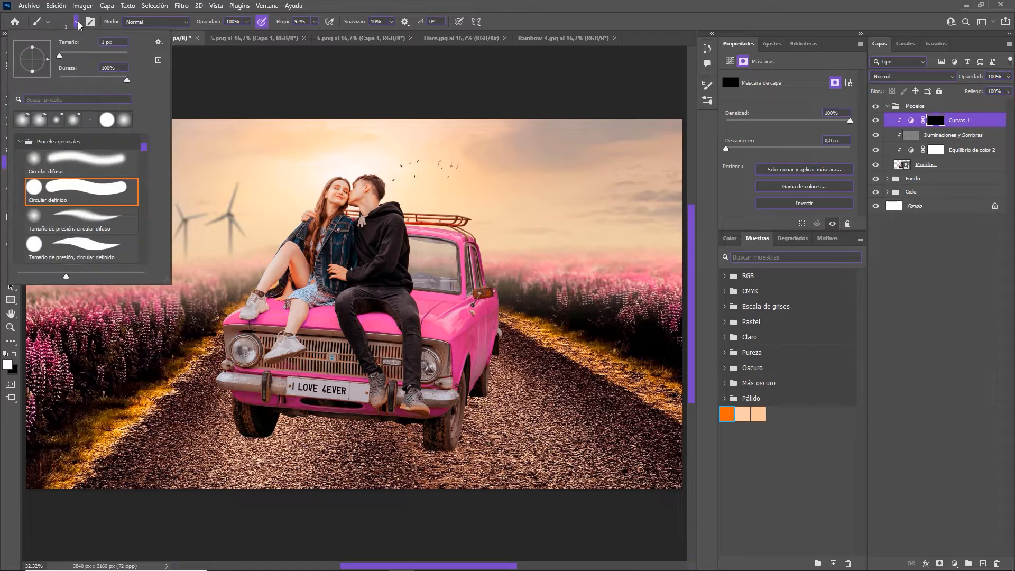
click(89, 164)
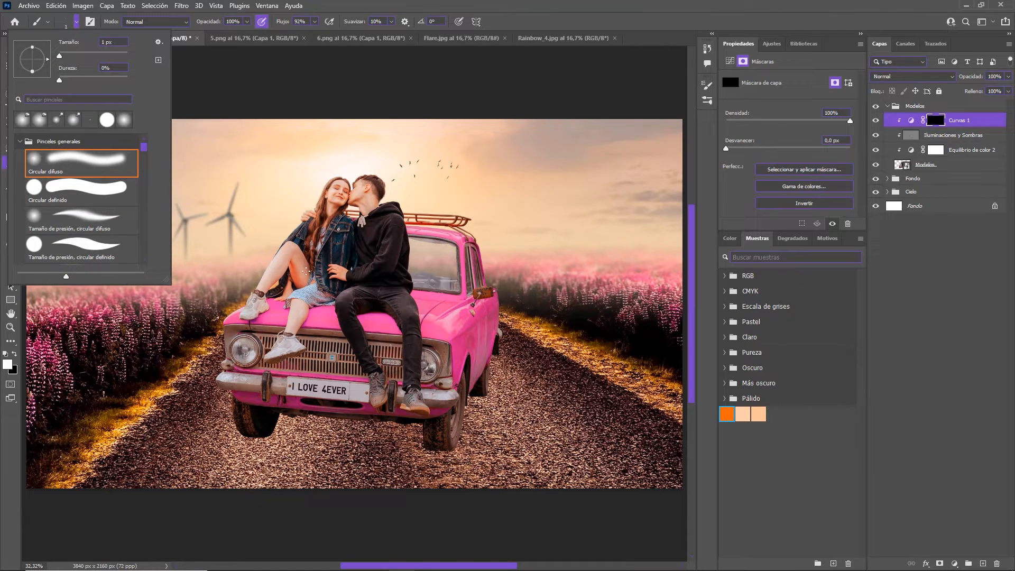
click(306, 271)
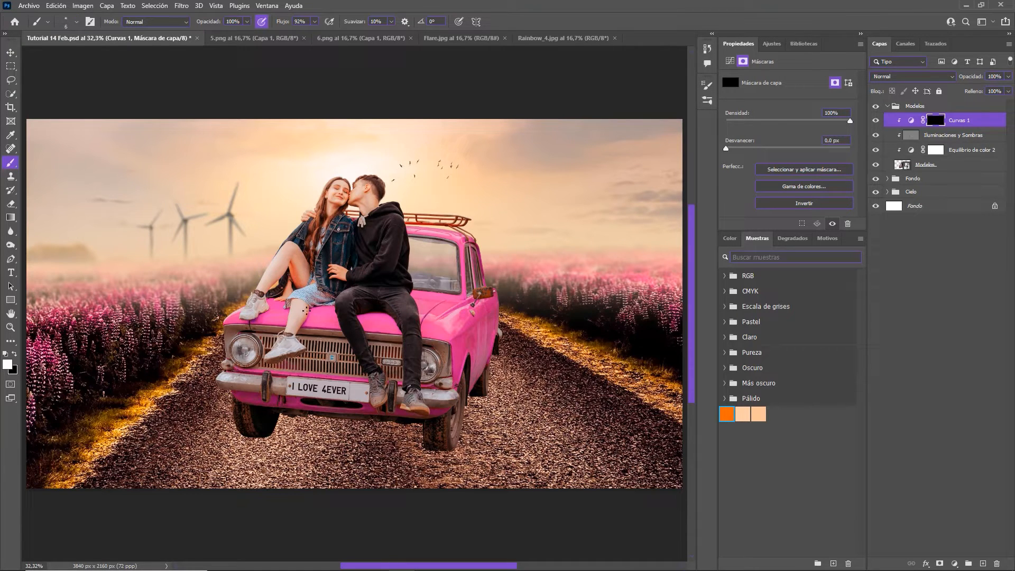
Step: Paint white on the Curves 1 mask over the front of the car with a large soft brush of about 300 px
key(bracketright)
key(bracketright)
key(bracketright)
key(bracketright)
key(bracketright)
key(bracketright)
key(bracketright)
key(bracketright)
key(bracketright)
key(bracketright)
key(bracketright)
key(bracketright)
key(bracketright)
key(bracketright)
mouse_move(246, 354)
mouse_down()
mouse_move(343, 356)
mouse_move(256, 364)
mouse_move(444, 386)
mouse_move(500, 346)
mouse_move(446, 328)
mouse_move(445, 447)
mouse_move(460, 365)
mouse_move(439, 428)
mouse_move(425, 407)
mouse_move(273, 402)
mouse_move(271, 340)
mouse_move(349, 337)
mouse_move(462, 310)
mouse_move(383, 351)
mouse_up()
key(bracketright)
key(bracketright)
key(bracketright)
key(bracketright)
key(bracketleft)
key(bracketleft)
key(bracketleft)
key(bracketleft)
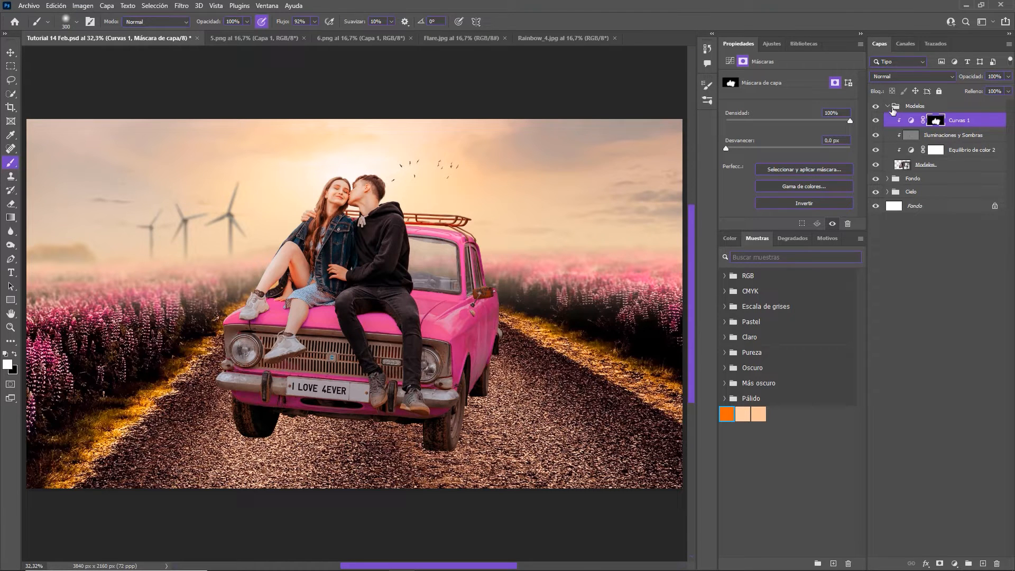
Step: Paint black on the Curves 1 mask around the windshield to remove the darkening there
click(876, 121)
click(875, 121)
key(x)
mouse_move(423, 286)
mouse_down()
mouse_move(442, 293)
mouse_move(432, 277)
mouse_move(470, 262)
mouse_up()
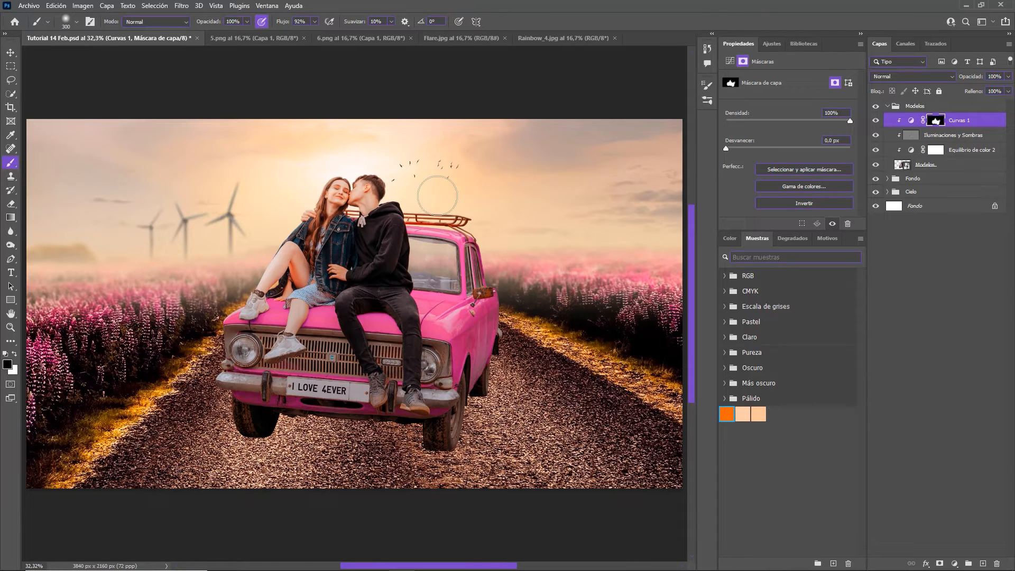
Step: Compare the image with Curves 1 hidden and shown, and examine the couple and car up close
click(875, 121)
click(875, 121)
click(875, 121)
click(875, 121)
scroll(360, 281, up, 3)
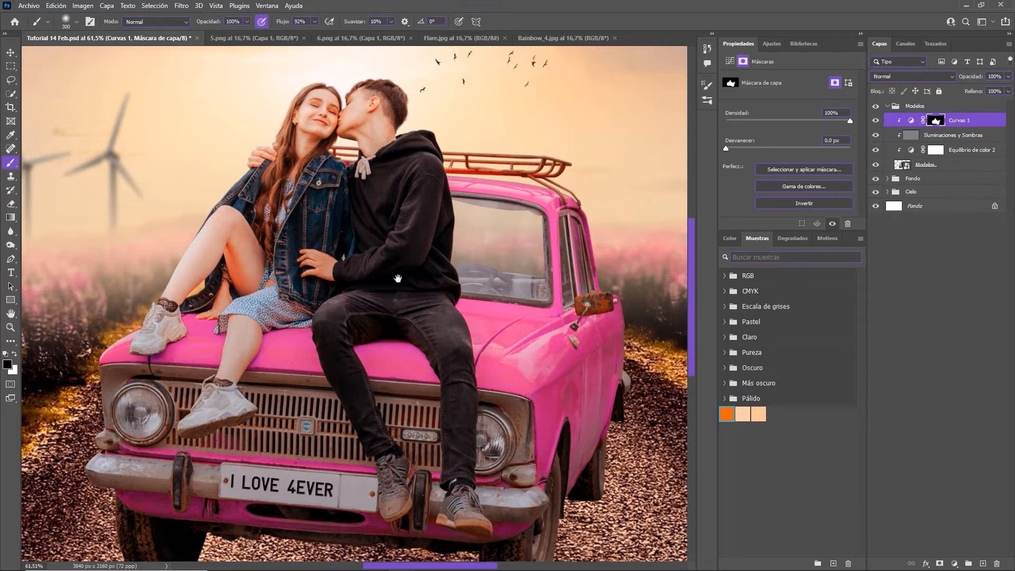
scroll(443, 294, up, 2)
scroll(444, 296, down, 2)
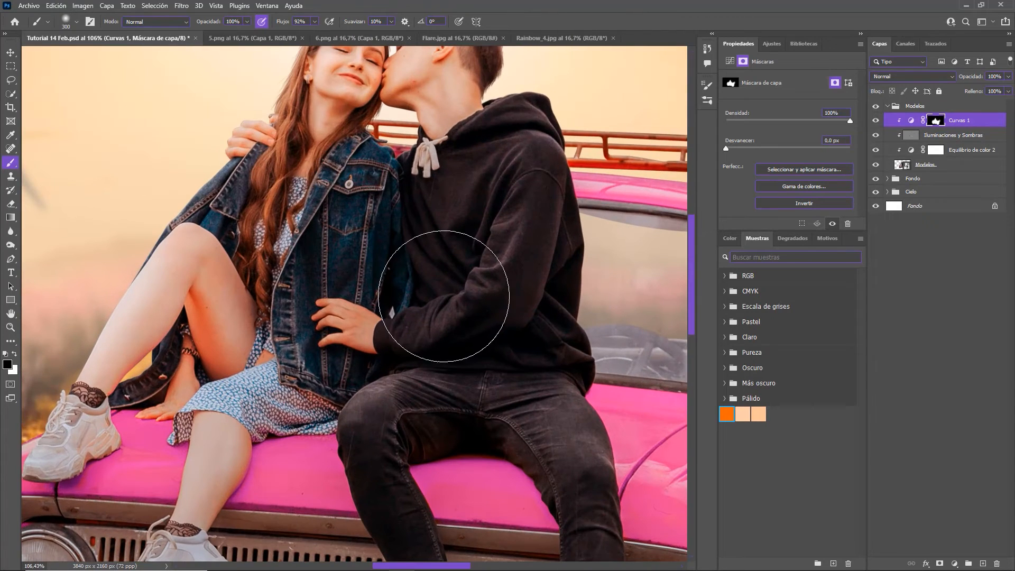
Step: Darken the Curves 1 adjustment by lowering the RGB curve's midpoint and slightly lowering its highlight endpoint, and reselect the layer's mask
scroll(446, 293, down, 3)
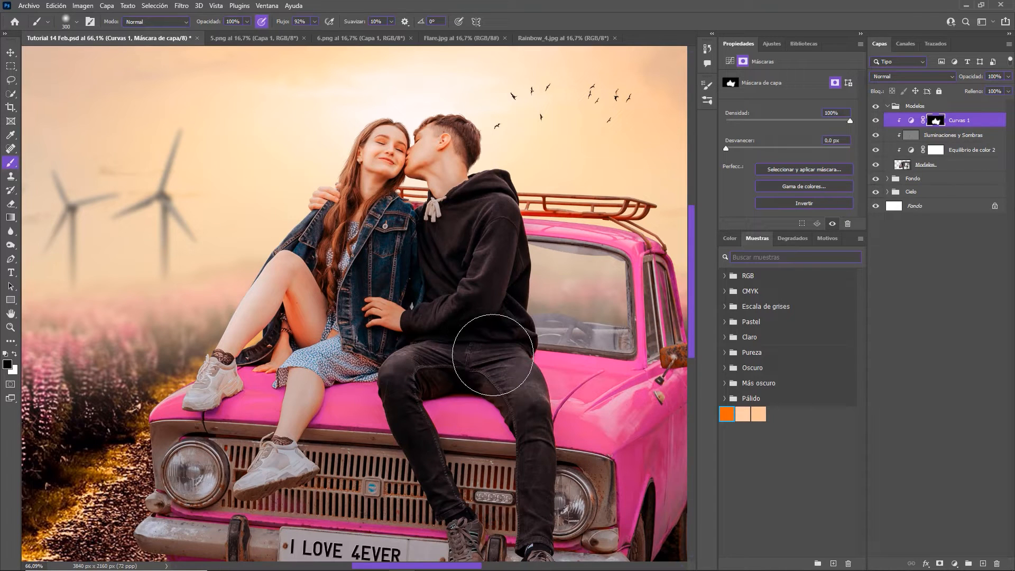
click(911, 121)
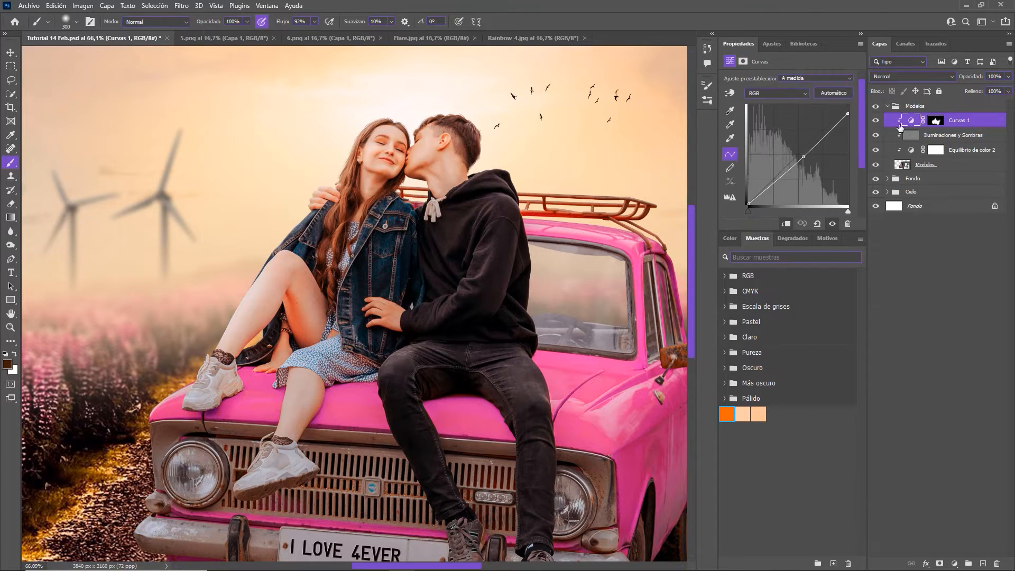
drag(804, 157, 804, 164)
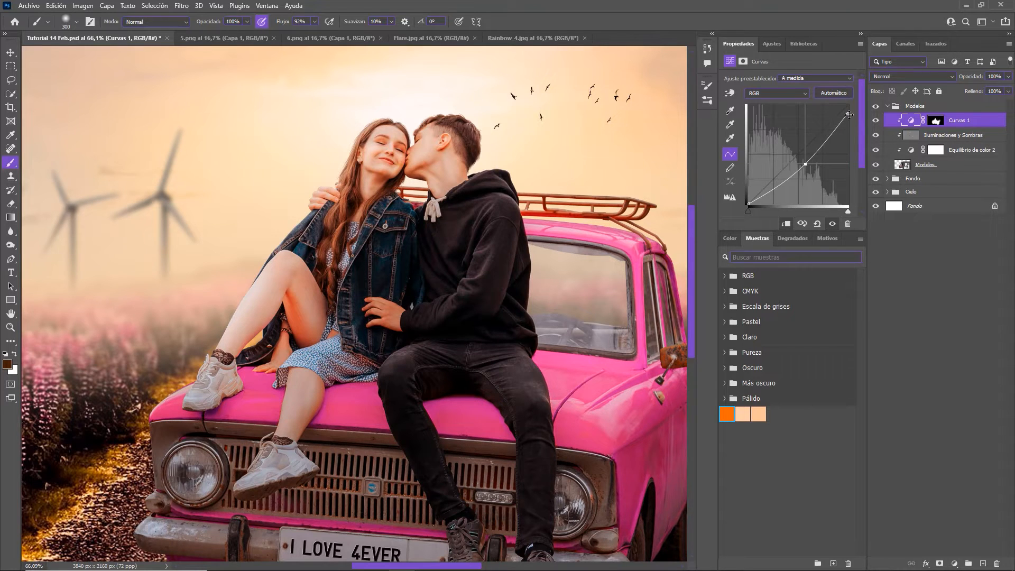
drag(848, 114, 849, 119)
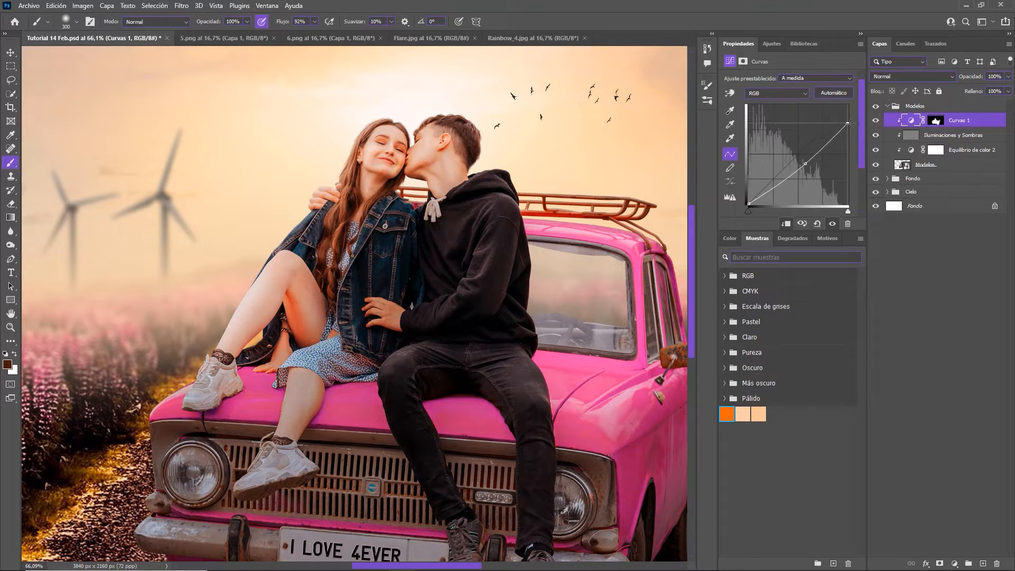
drag(851, 121, 851, 119)
mouse_move(804, 162)
mouse_down()
mouse_move(806, 172)
mouse_move(803, 163)
mouse_up()
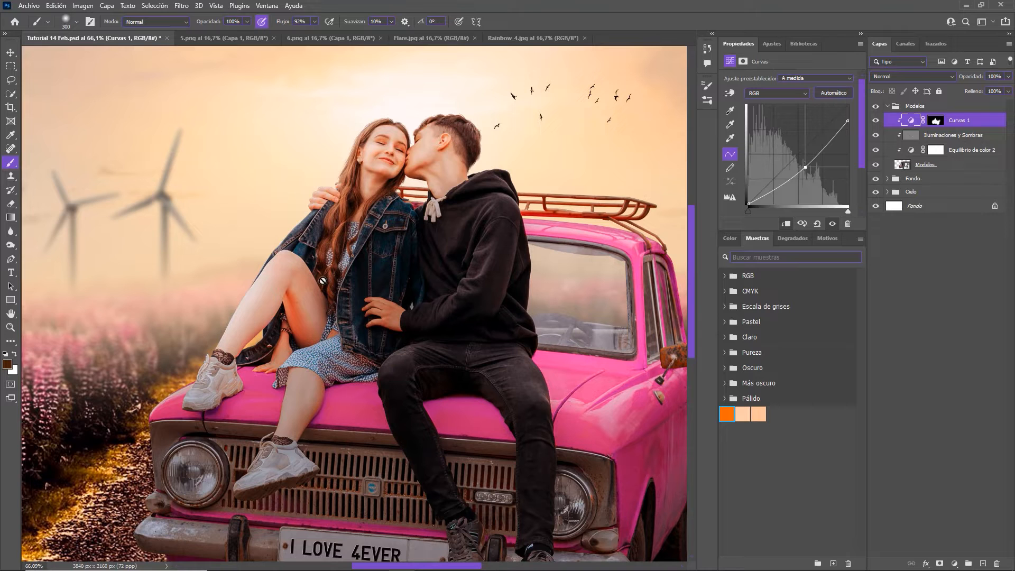
click(935, 123)
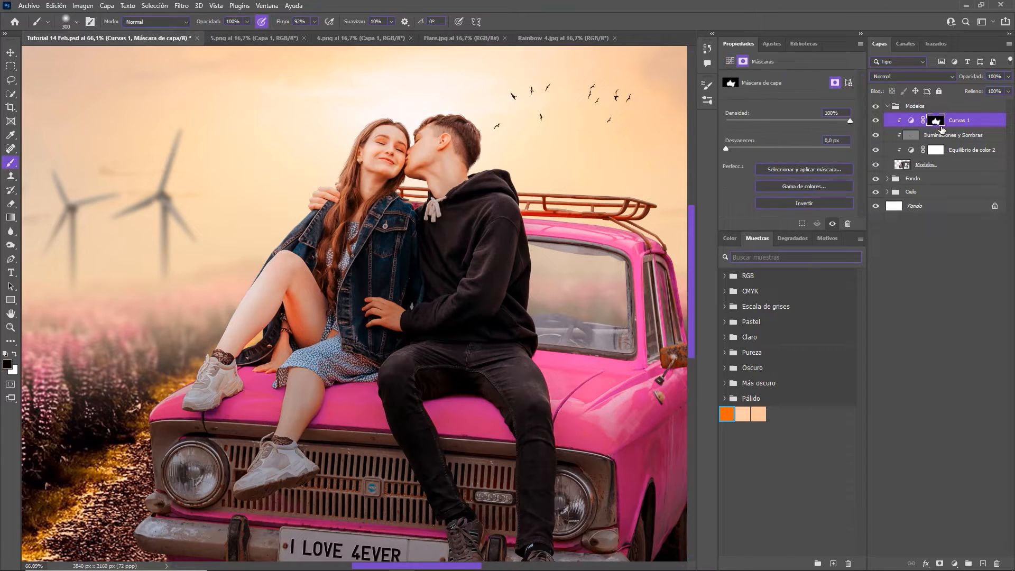
Step: Paint black on the Curvas 1 mask over the woman's dress edge and hanging lower leg, using a brush reduced to 60 px
drag(367, 338, 381, 337)
key(bracketleft)
key(bracketleft)
key(bracketleft)
key(bracketleft)
key(bracketleft)
key(bracketleft)
key(bracketleft)
key(bracketleft)
drag(307, 364, 294, 380)
key(z)
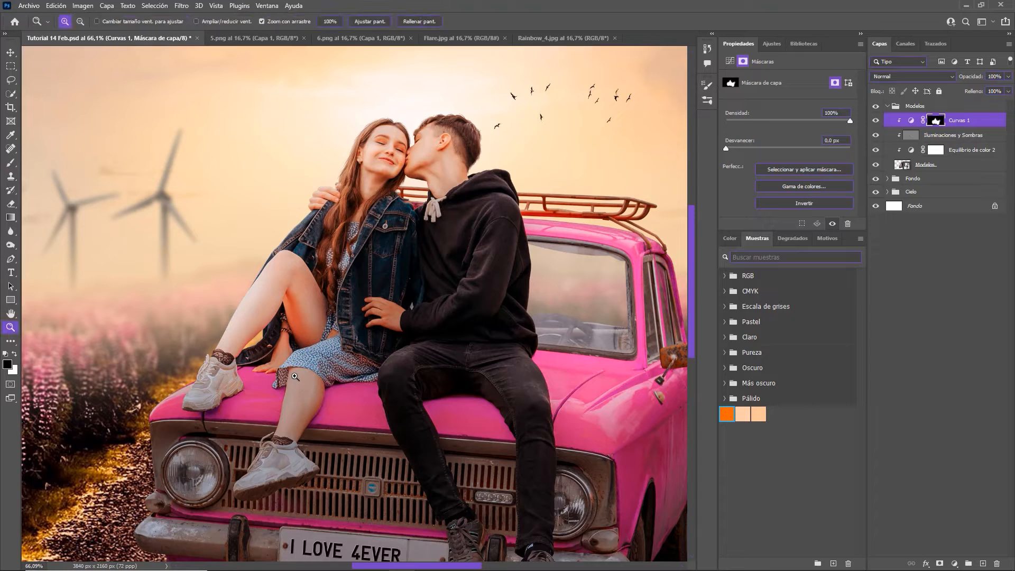
key(b)
key(x)
key(x)
mouse_move(286, 402)
mouse_down()
mouse_move(292, 425)
mouse_move(289, 370)
mouse_move(338, 338)
mouse_move(297, 372)
mouse_up()
Step: Paint over the woman's raised shoe on the Curvas 1 mask at 70% opacity, and compare the image with that layer hidden and shown
key(5)
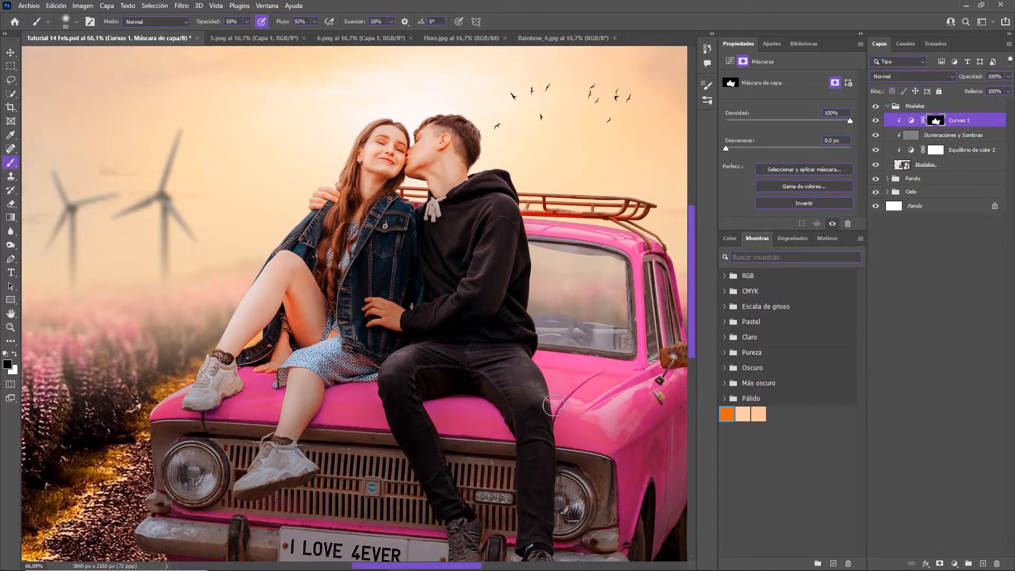
key(7)
mouse_move(214, 364)
mouse_down()
mouse_move(199, 401)
mouse_move(204, 376)
mouse_up()
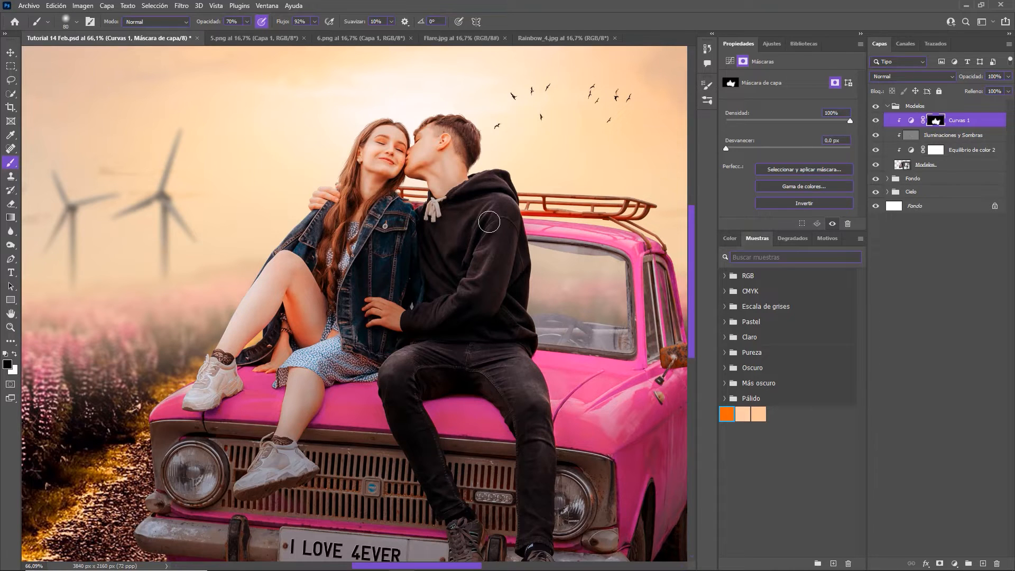
click(875, 121)
click(875, 121)
click(875, 121)
click(875, 121)
Step: Touch up the woman's legs on the Curvas 1 mask with a 60 px brush at 50% opacity, and compare the whole image without the layer
key(bracketright)
key(bracketright)
key(bracketright)
key(bracketleft)
key(bracketleft)
key(bracketleft)
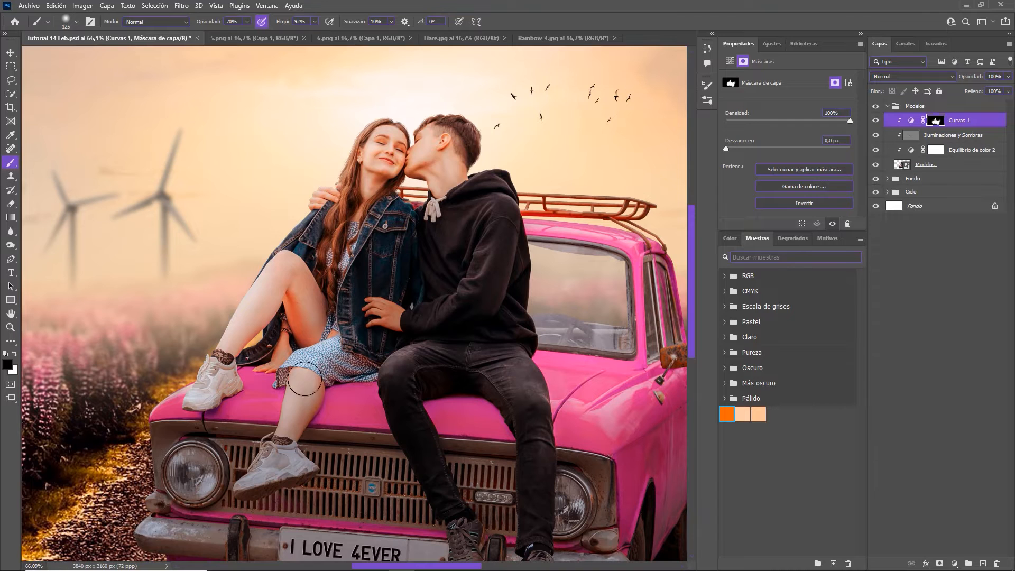
key(bracketleft)
key(bracketleft)
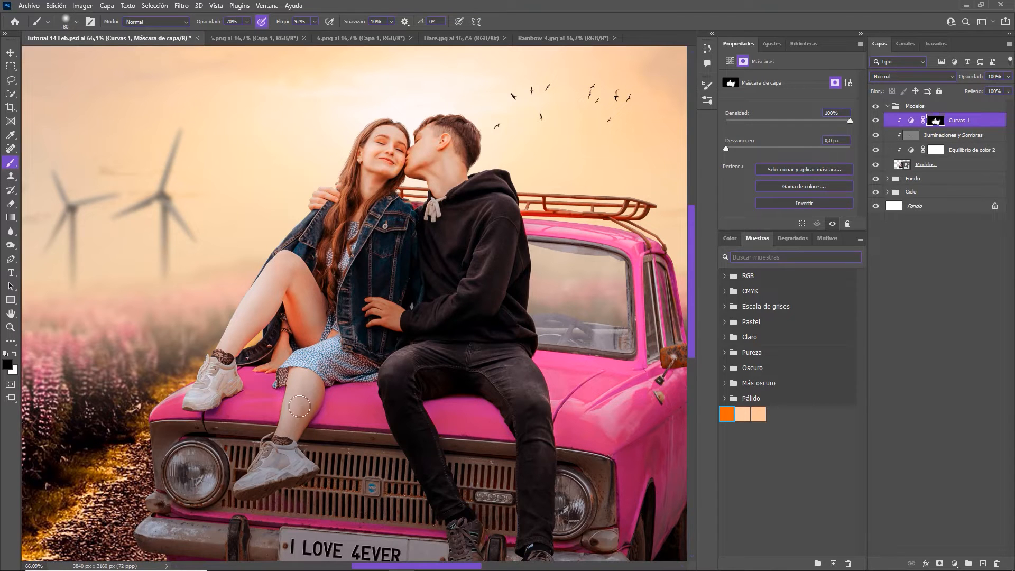
key(5)
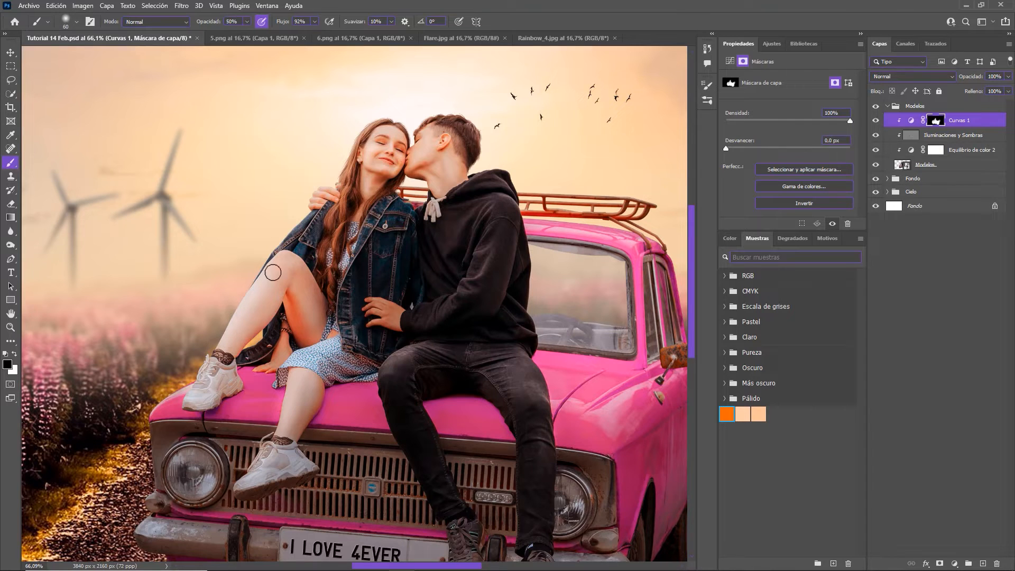
key(ctrl+0)
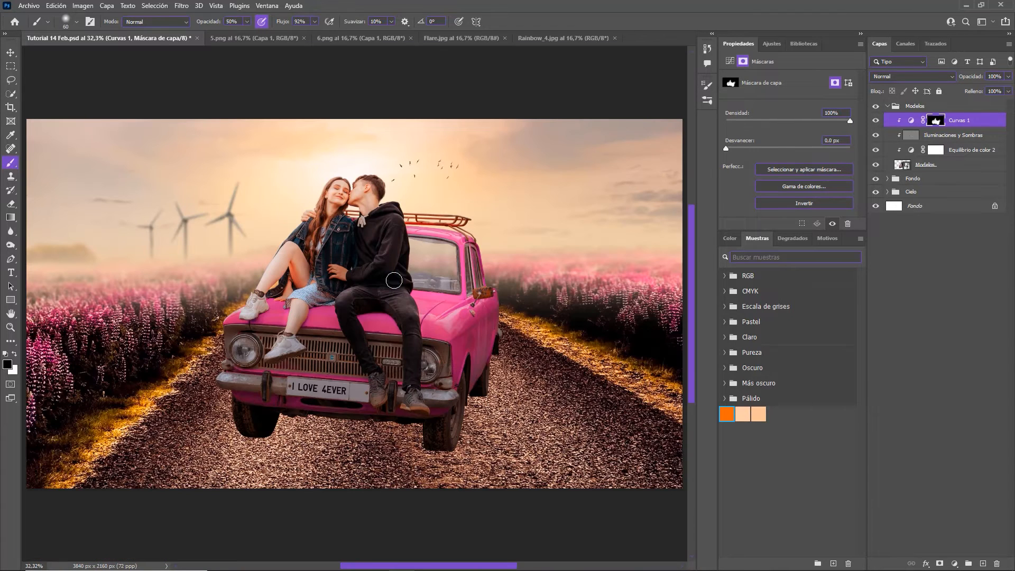
click(876, 121)
click(876, 121)
click(877, 121)
click(876, 121)
Step: Add a solid color fill layer above Curvas 1 using the peach swatch color ffcdac
click(954, 564)
click(963, 375)
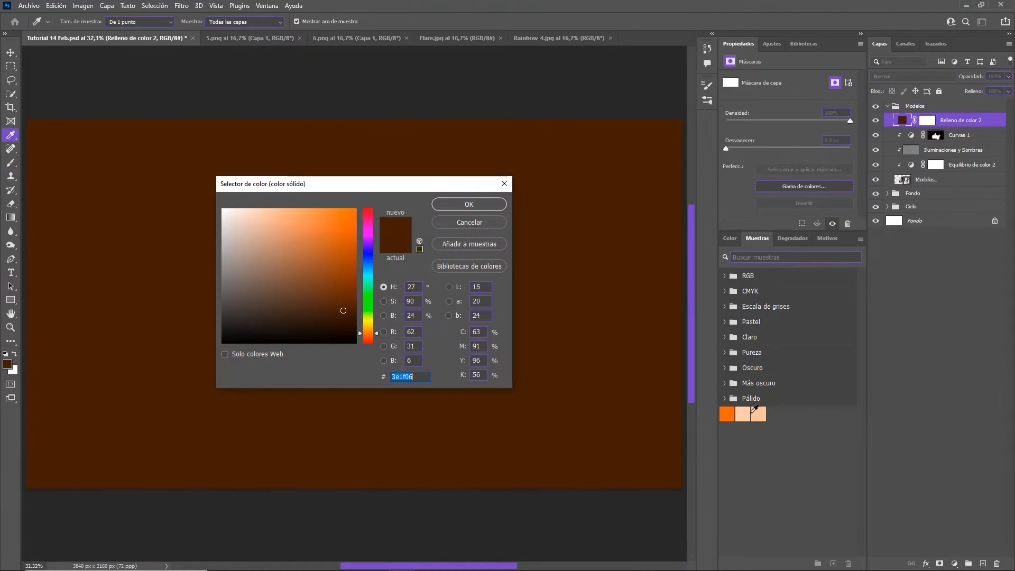
click(753, 411)
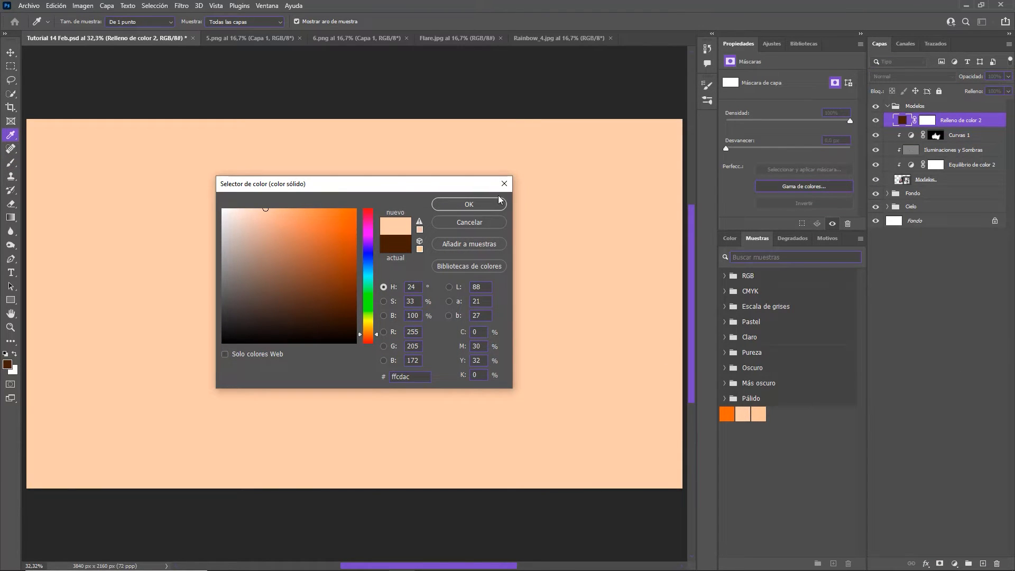
click(469, 204)
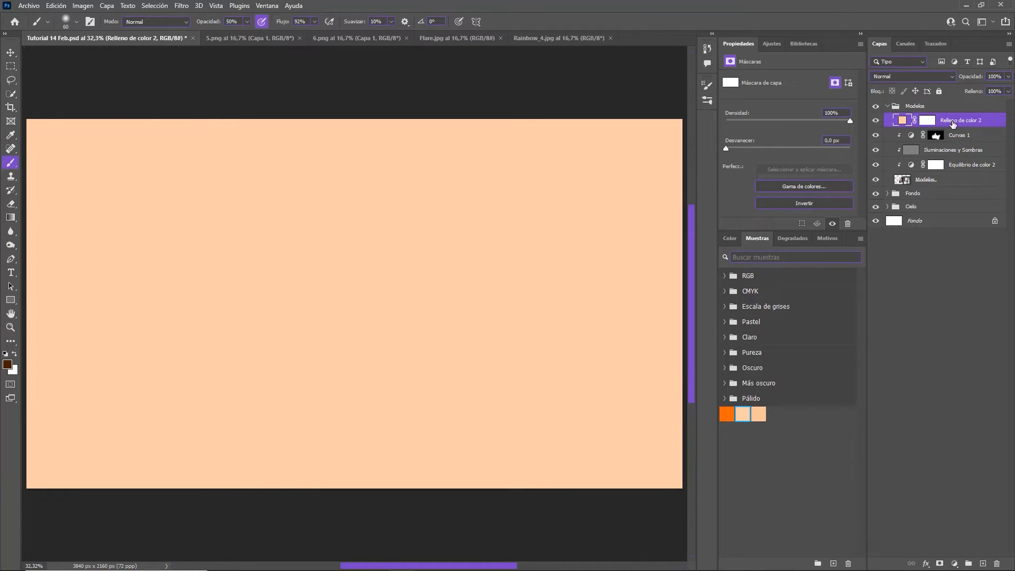
Step: Set the peach fill layer's blend mode to Trama and invert its mask to black
click(927, 74)
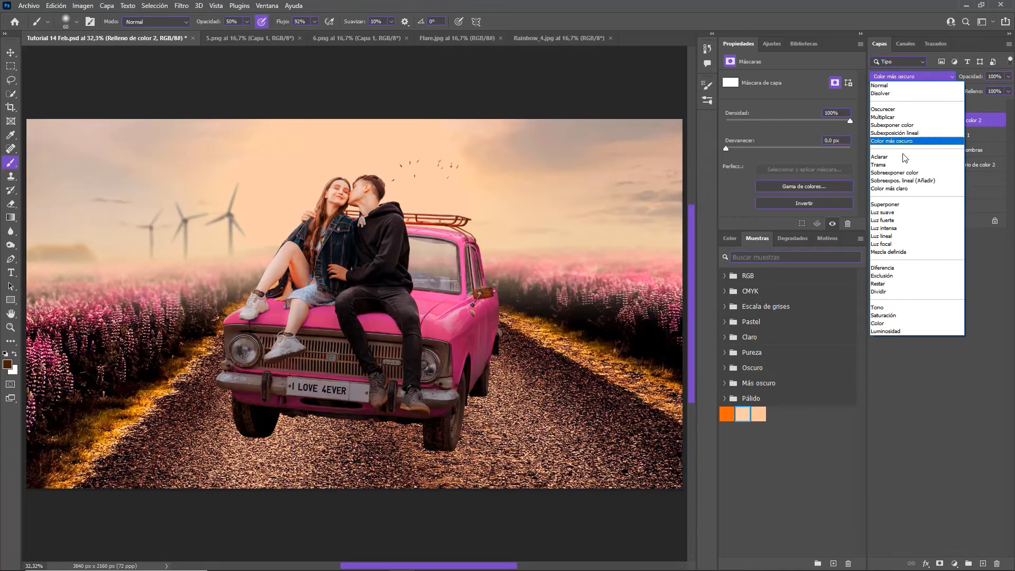
click(903, 165)
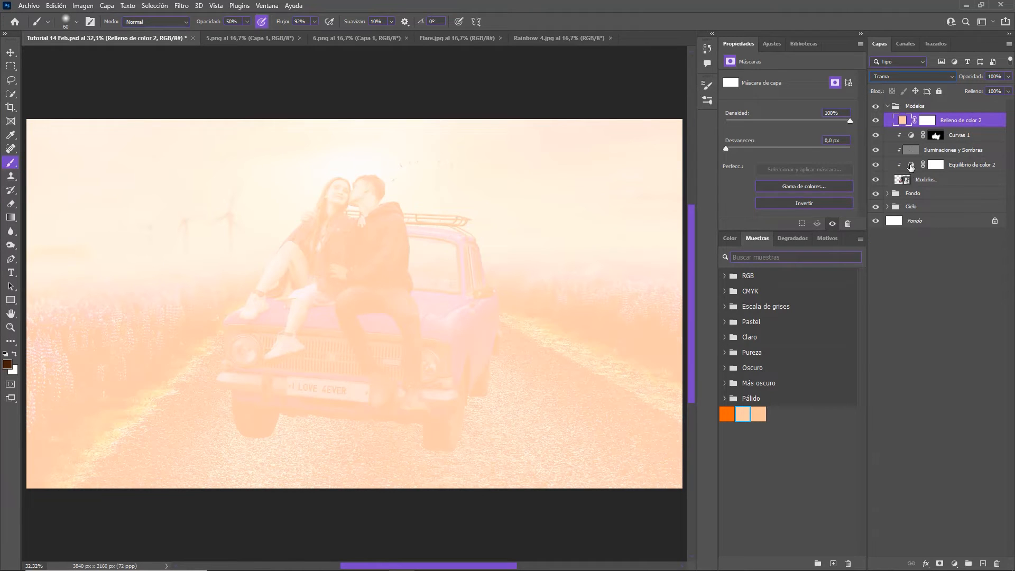
click(929, 123)
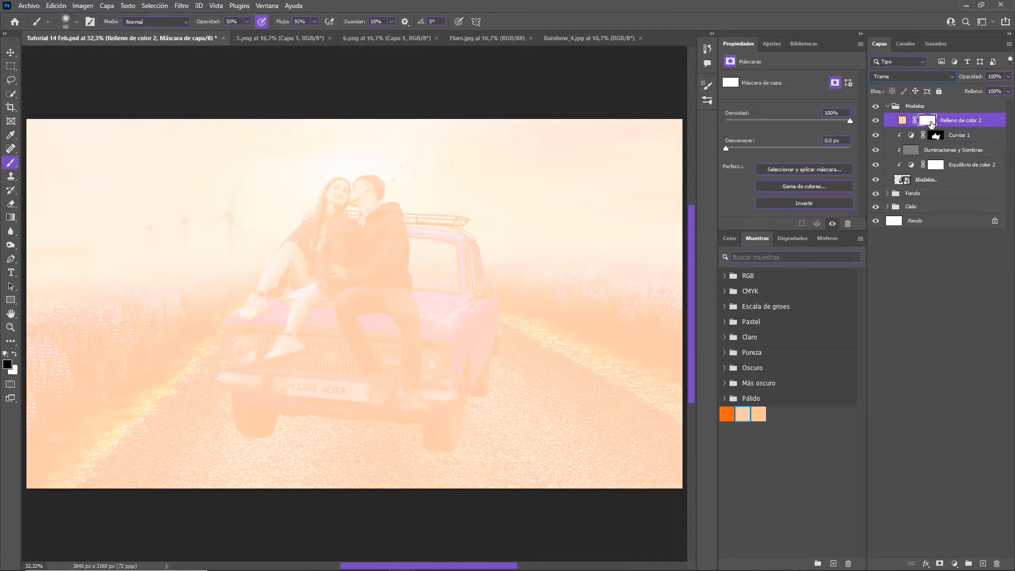
key(ctrl+i)
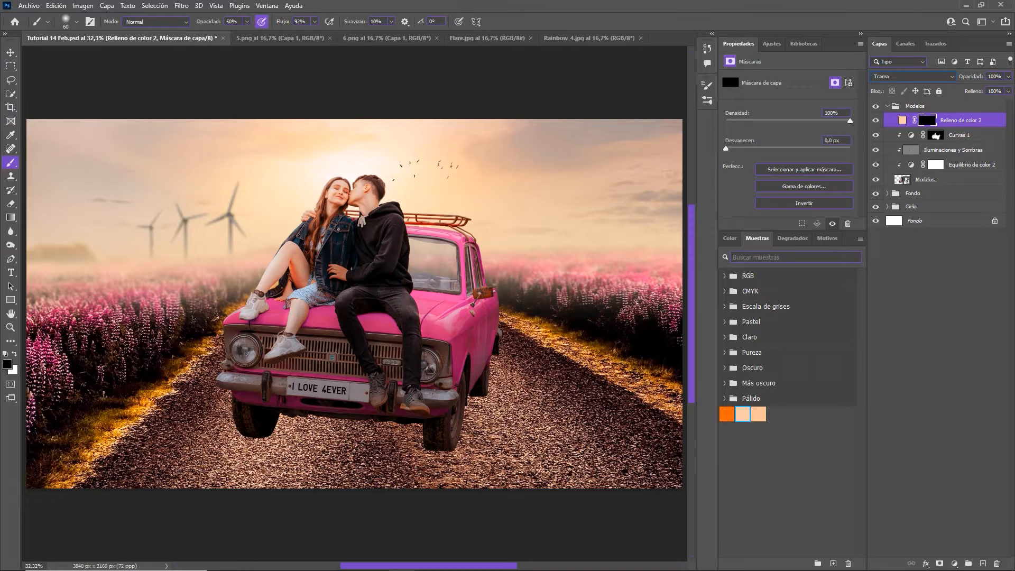
Step: Paint white at 50% opacity on the fill layer's mask along the outer shoulder and back edge of the man's hoodie
scroll(352, 284, up, 5)
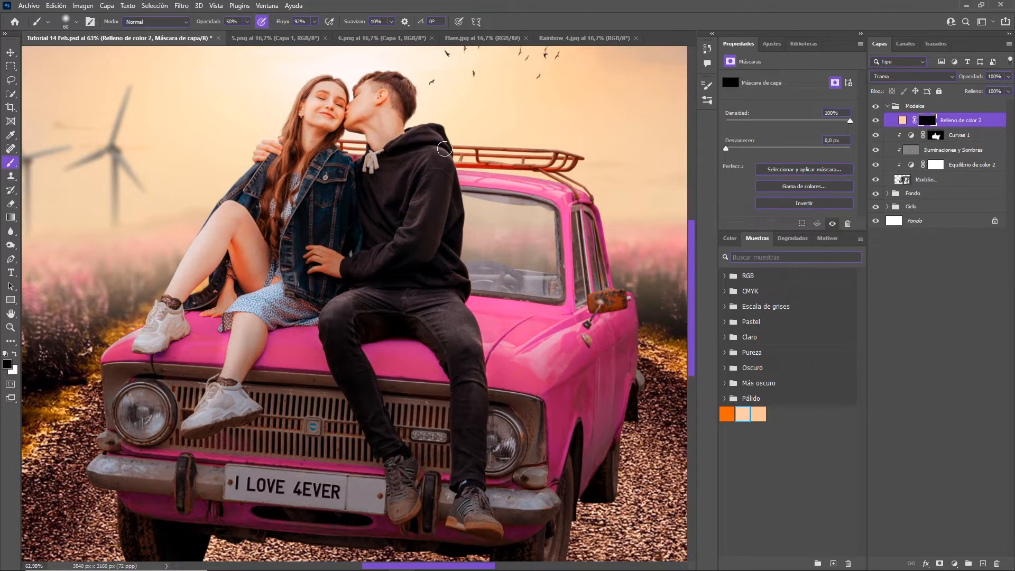
key(x)
mouse_move(446, 149)
mouse_down()
mouse_move(436, 132)
mouse_move(471, 291)
mouse_up()
Step: Soften the painted light inside the hoodie's sleeve with a black 125 px brush at 50% opacity
key(3)
key(x)
key(bracketright)
key(bracketright)
key(bracketright)
key(bracketright)
key(bracketright)
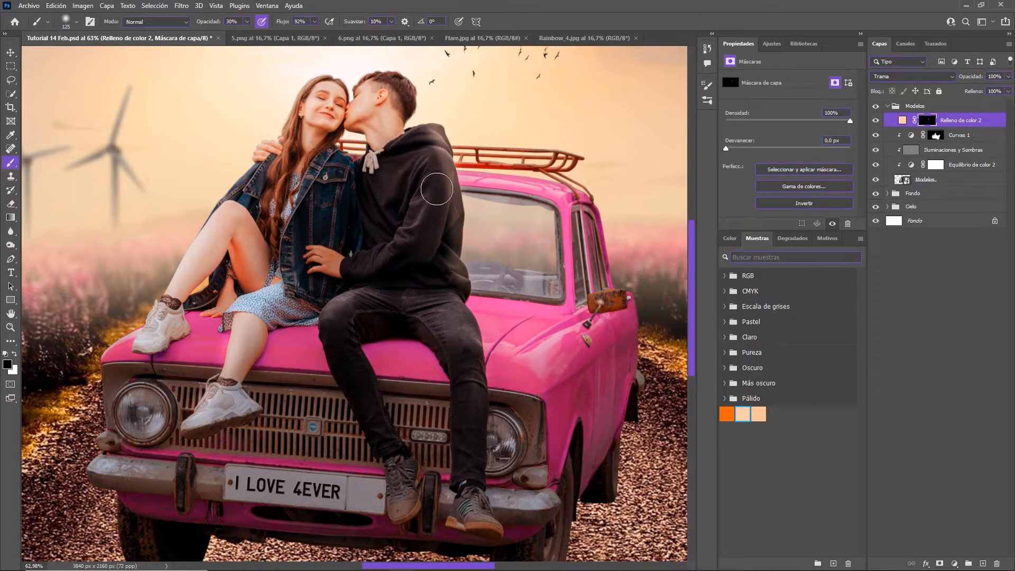
key(5)
mouse_move(422, 149)
mouse_down()
mouse_move(425, 183)
mouse_move(425, 148)
mouse_move(441, 212)
mouse_up()
Step: Switch to a white 50 px brush and check its Transferencia settings
key(bracketleft)
key(x)
key(bracketleft)
key(bracketleft)
key(bracketleft)
key(bracketleft)
key(bracketleft)
click(707, 85)
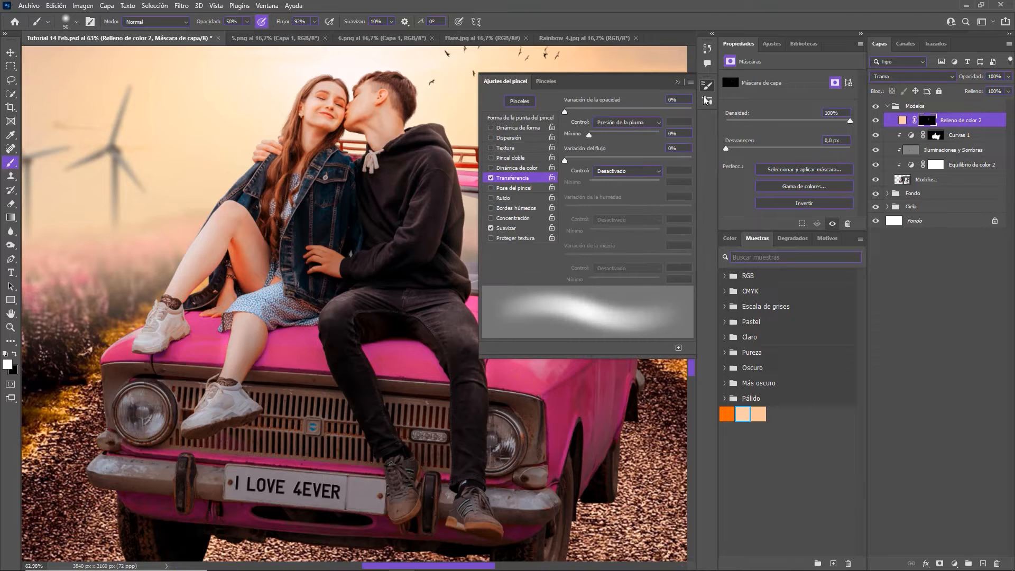
click(678, 84)
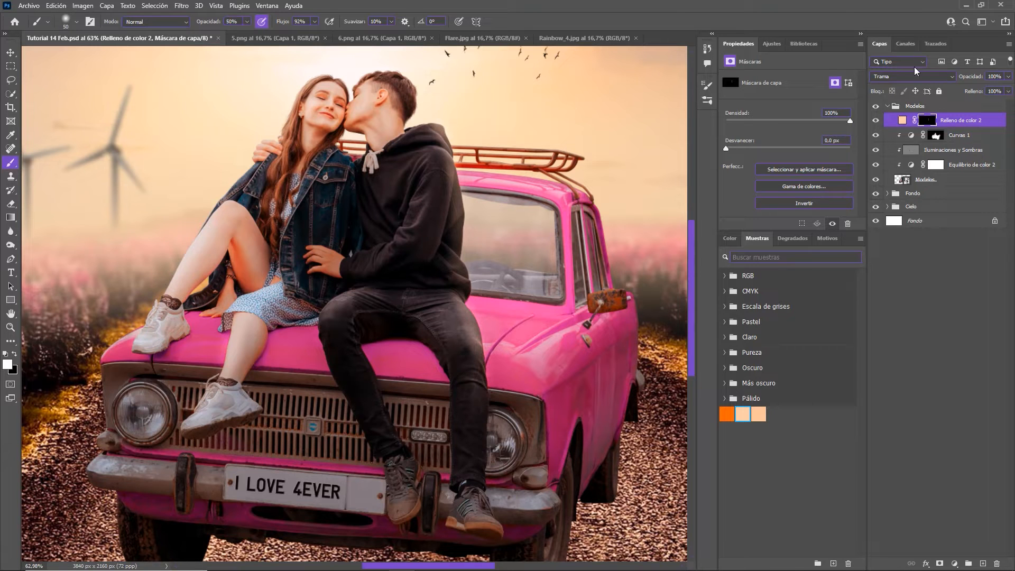
Step: Split the fill layer's underlying-layer shadow blending range to 0 / 52, and clip the layer to the models below
double_click(995, 123)
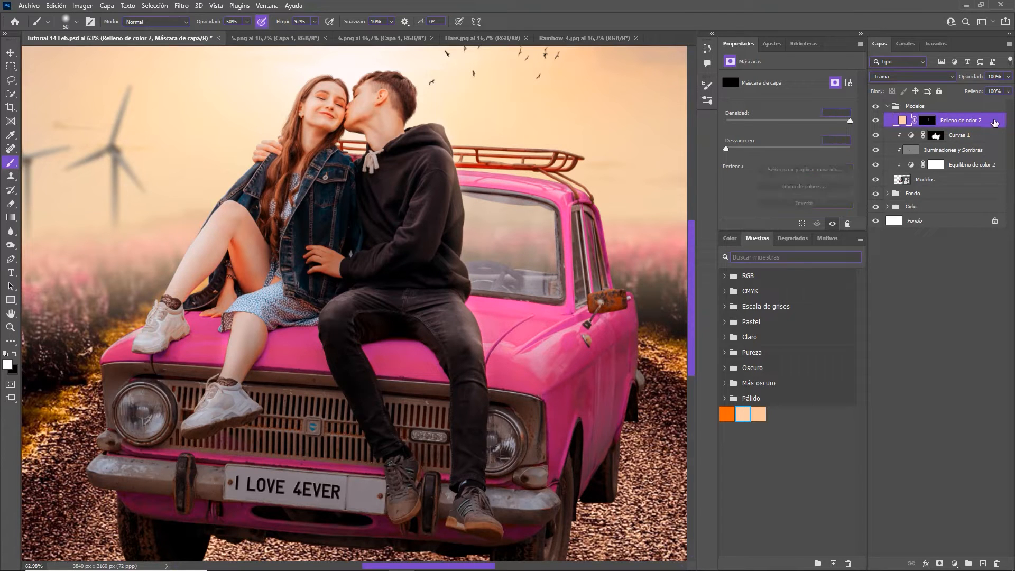
drag(655, 274, 682, 273)
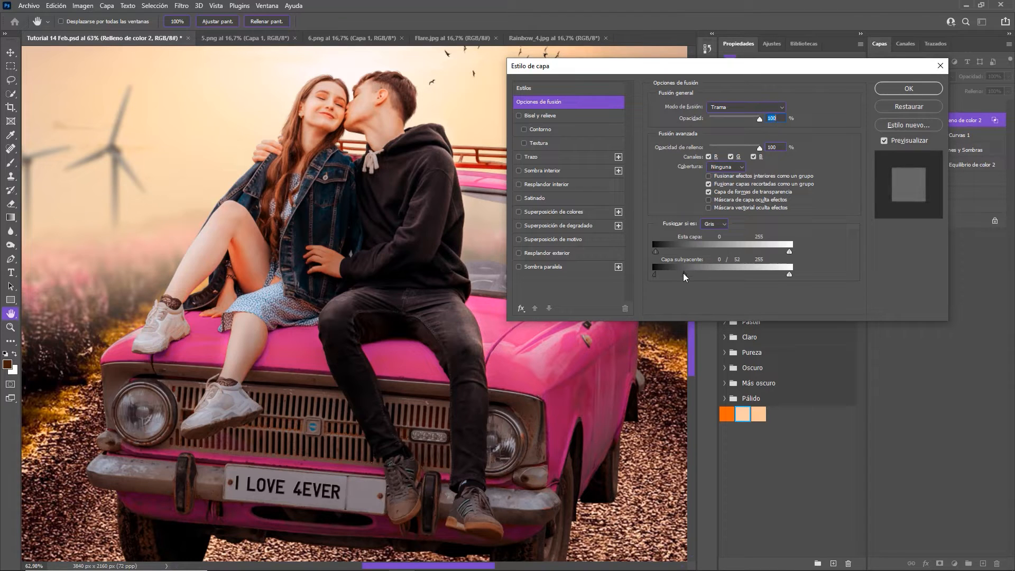
click(908, 89)
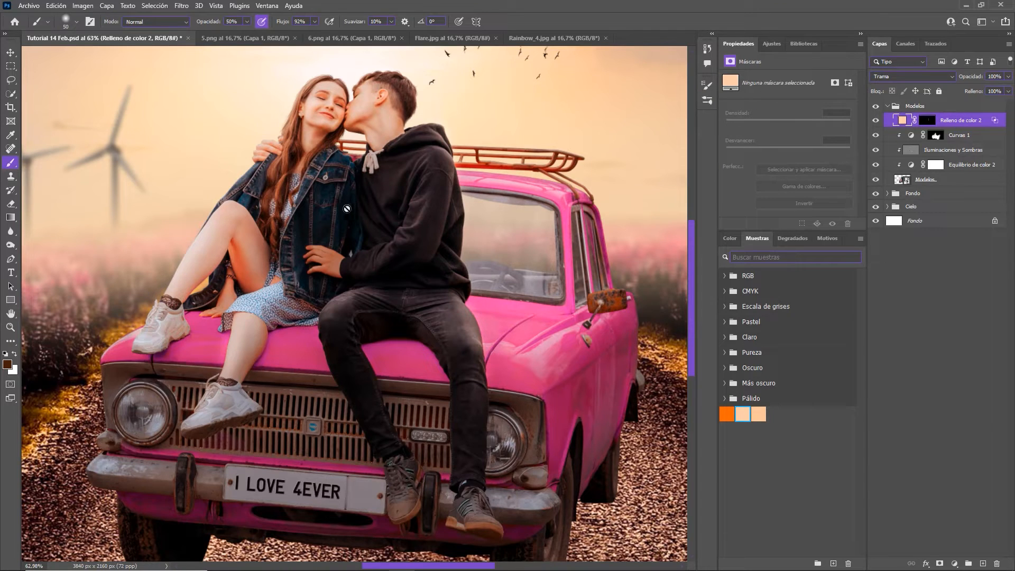
click(926, 120)
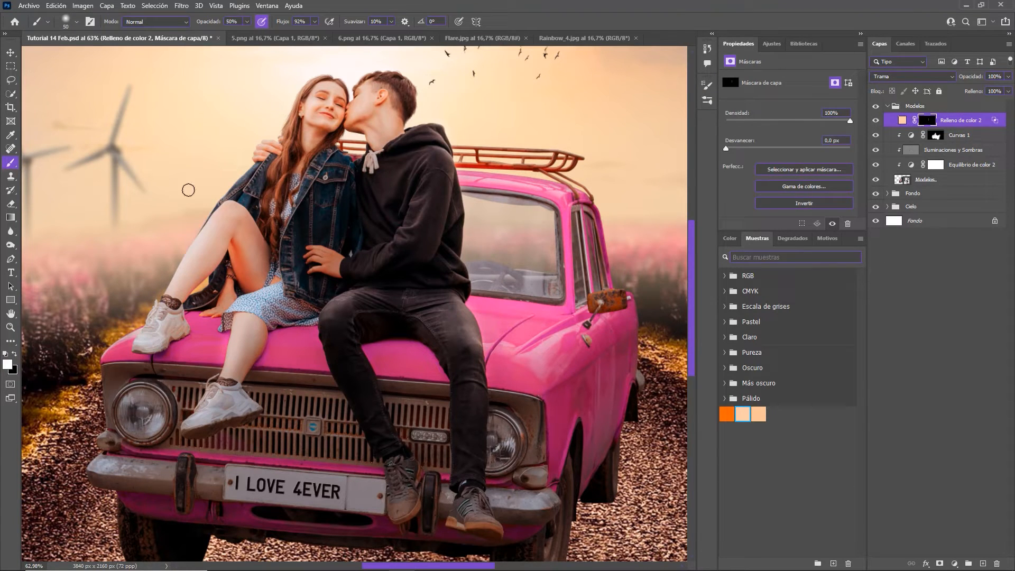
key(ctrl+alt+g)
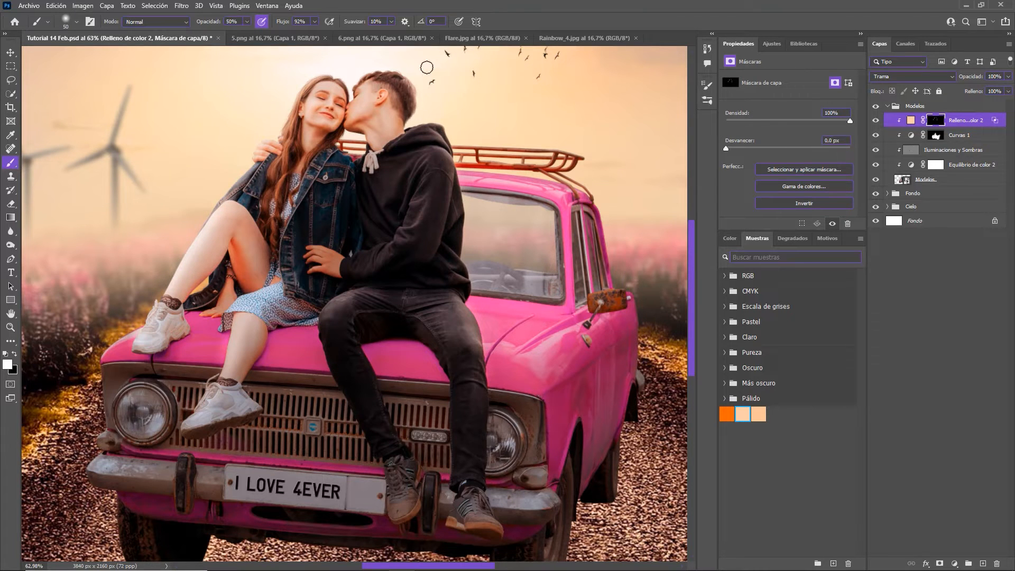
Step: Paint white light at 50% opacity on the mask along the man's hoodie edge, softening the excess with black
scroll(421, 80, up, 3)
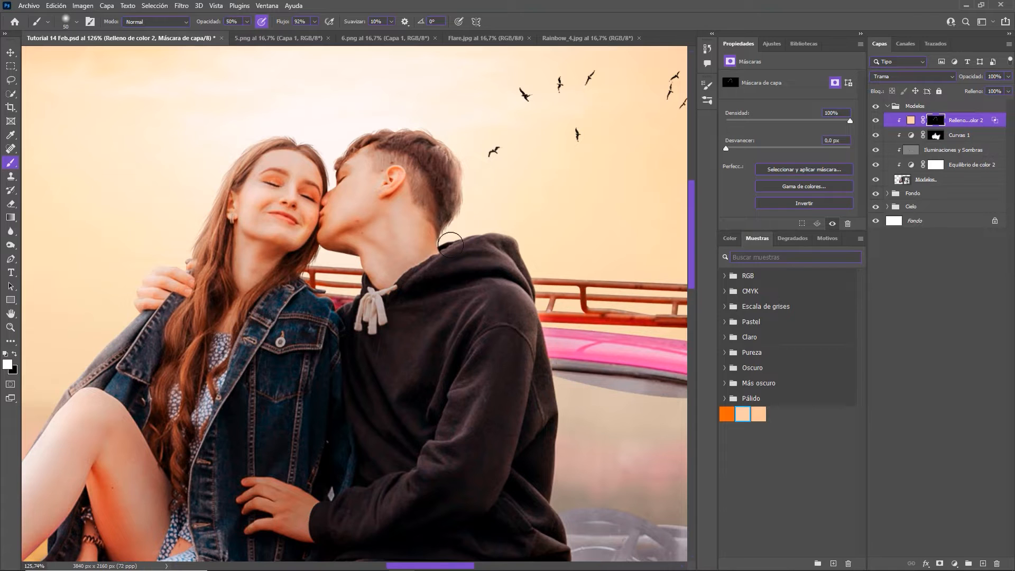
scroll(491, 338, down, 2)
drag(531, 302, 529, 387)
key(x)
drag(492, 278, 497, 263)
key(x)
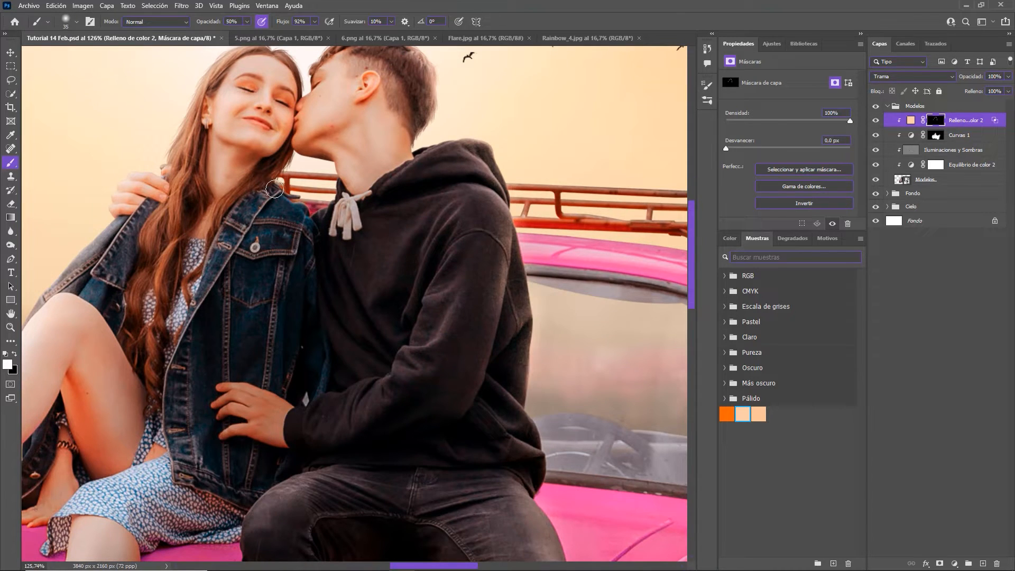
Step: Paint light along the shoulder of the woman's denim jacket, and clean up its edge with a small black brush at 100% opacity
drag(274, 189, 314, 219)
key(x)
key(0)
key(bracketleft)
key(bracketleft)
key(bracketleft)
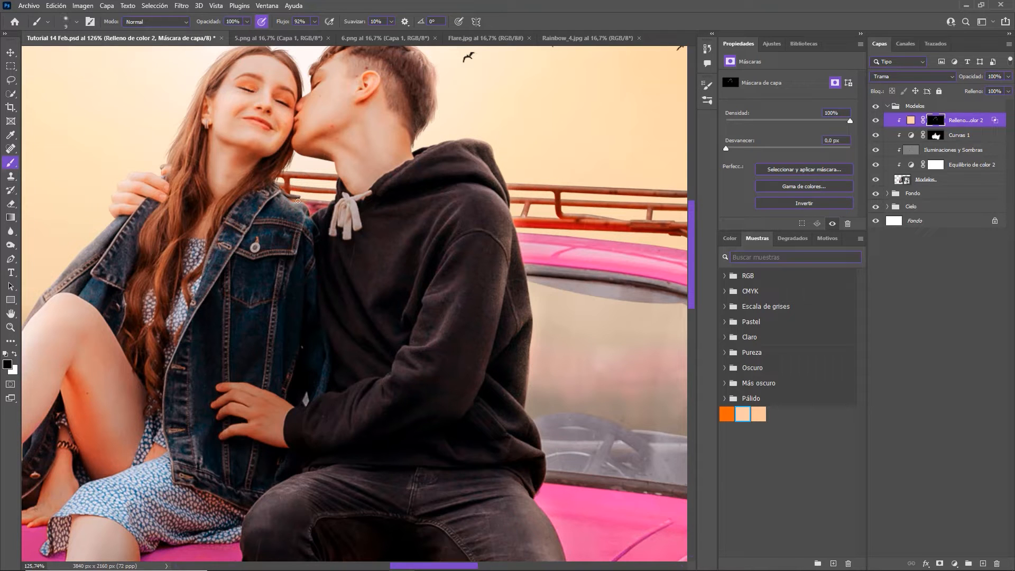
key(x)
key(bracketright)
key(bracketright)
key(bracketright)
key(bracketright)
key(bracketright)
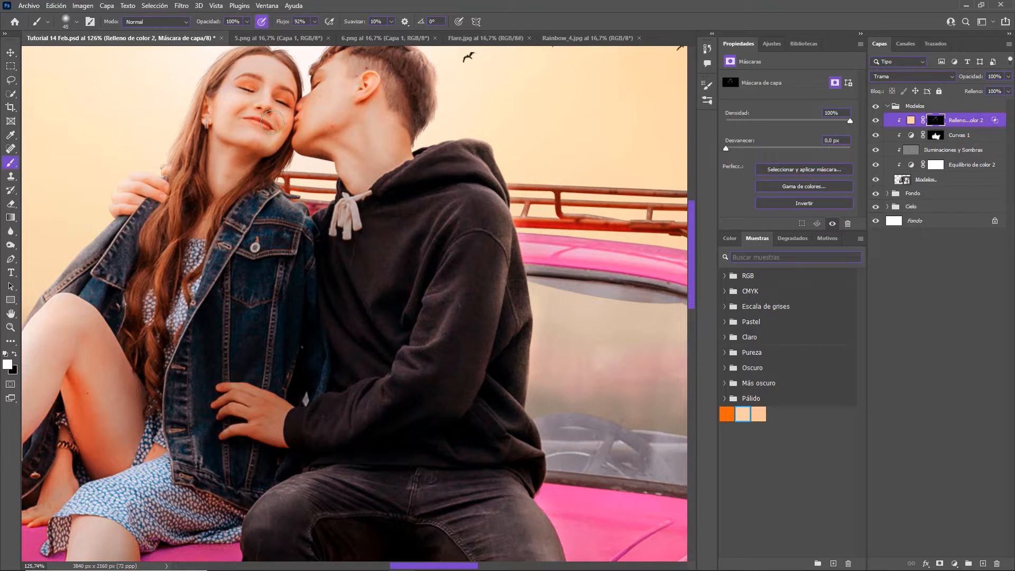
Step: Refine the light on the man's jeans with white and black brushes at 100% opacity, and compare the image without the fill layer
key(x)
drag(521, 317, 493, 153)
key(x)
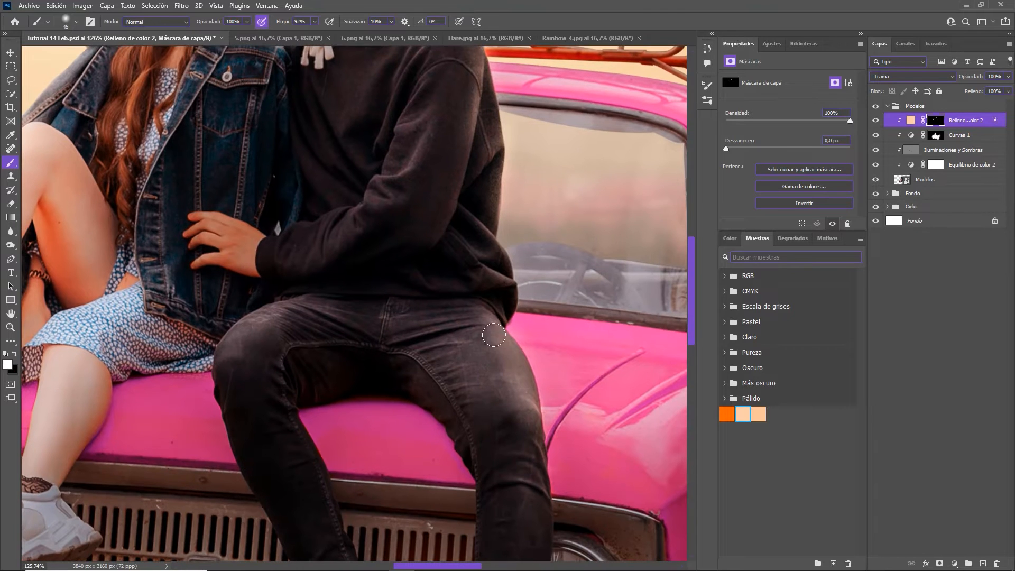
key(x)
key(bracketleft)
key(bracketleft)
key(bracketleft)
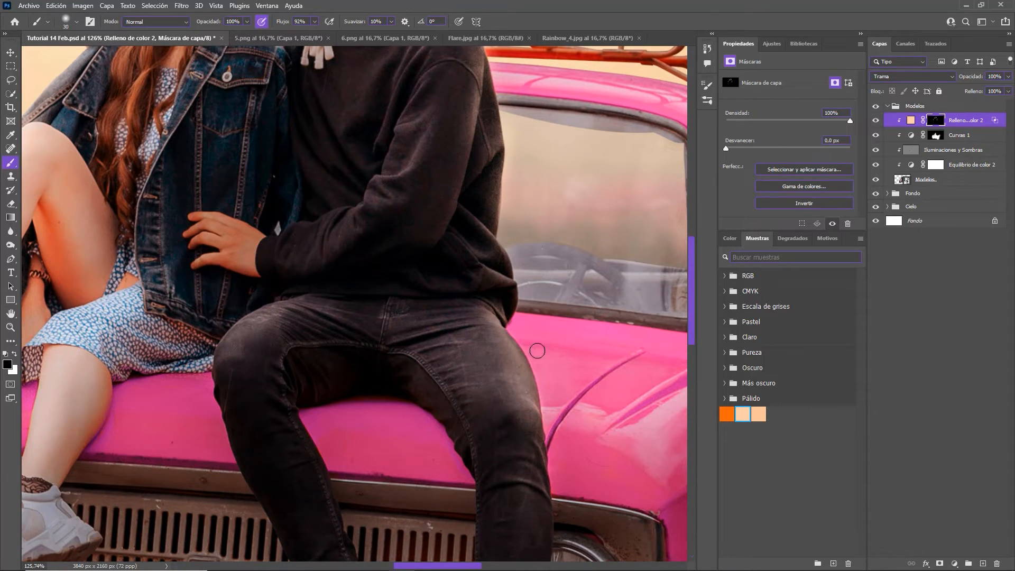
key(x)
key(bracketleft)
key(bracketleft)
key(bracketleft)
key(bracketleft)
key(bracketleft)
key(x)
key(ctrl+0)
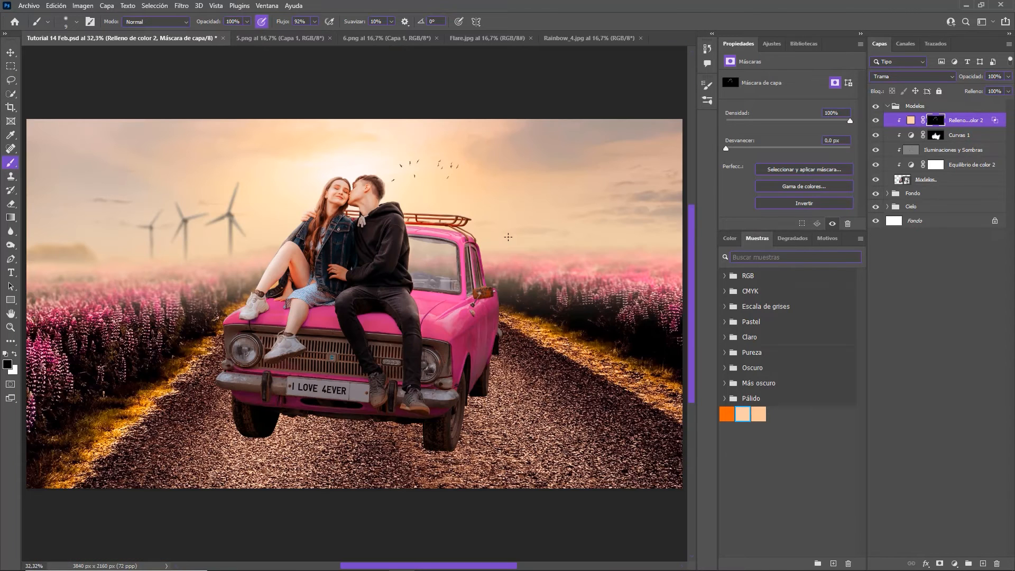
scroll(438, 273, up, 5)
drag(368, 244, 454, 240)
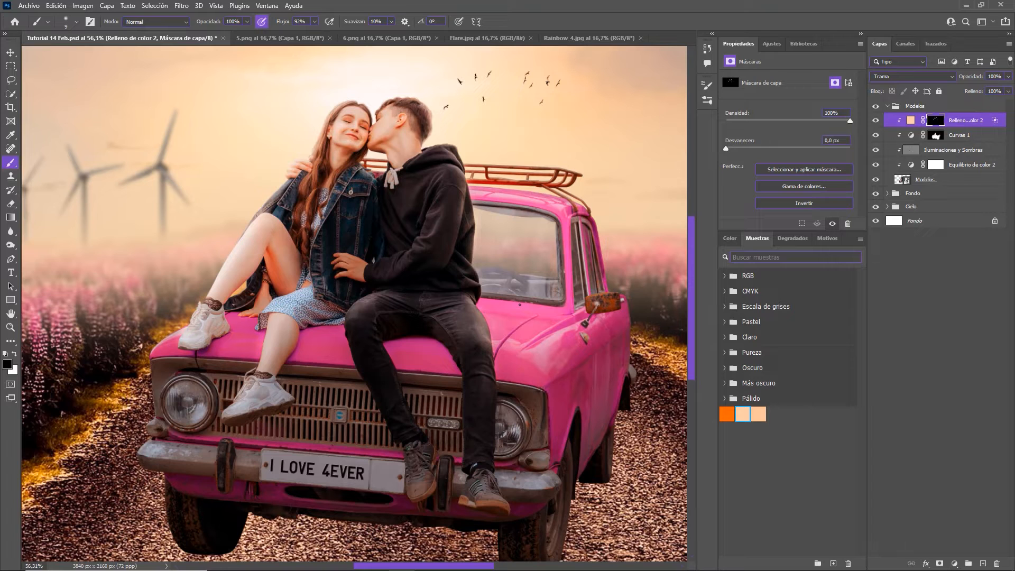
click(875, 121)
click(876, 120)
Step: Create a new layer at the top of the Modelos group and set the foreground color to faebcd, sampled from the bright sky
click(981, 563)
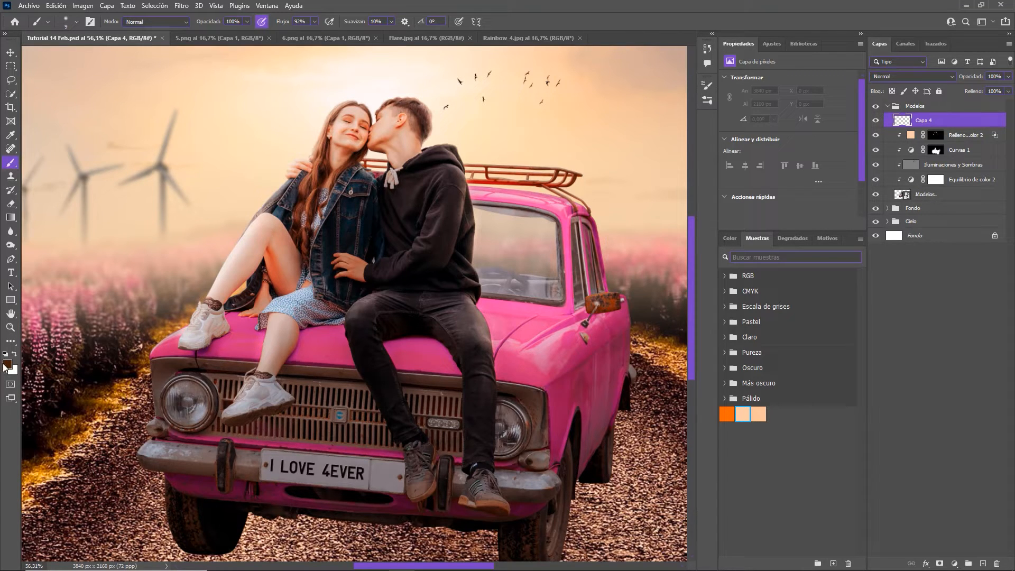
click(14, 354)
click(7, 364)
click(281, 154)
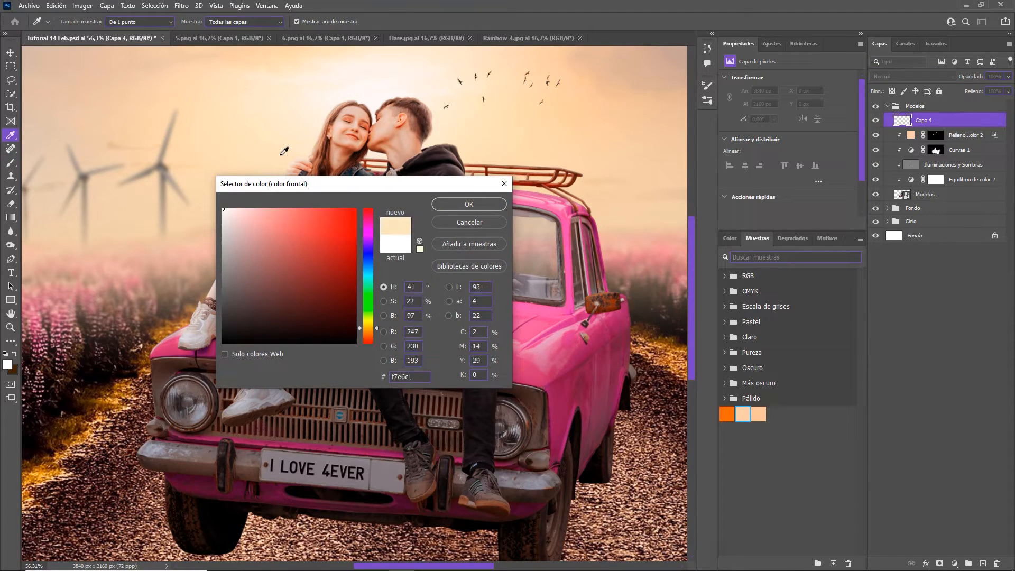
click(287, 149)
click(301, 132)
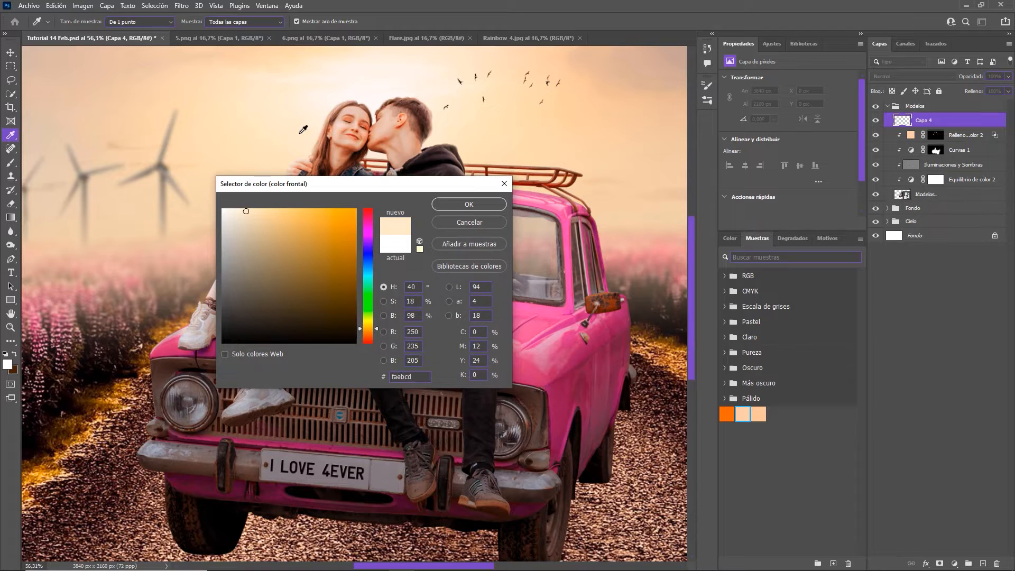
click(468, 204)
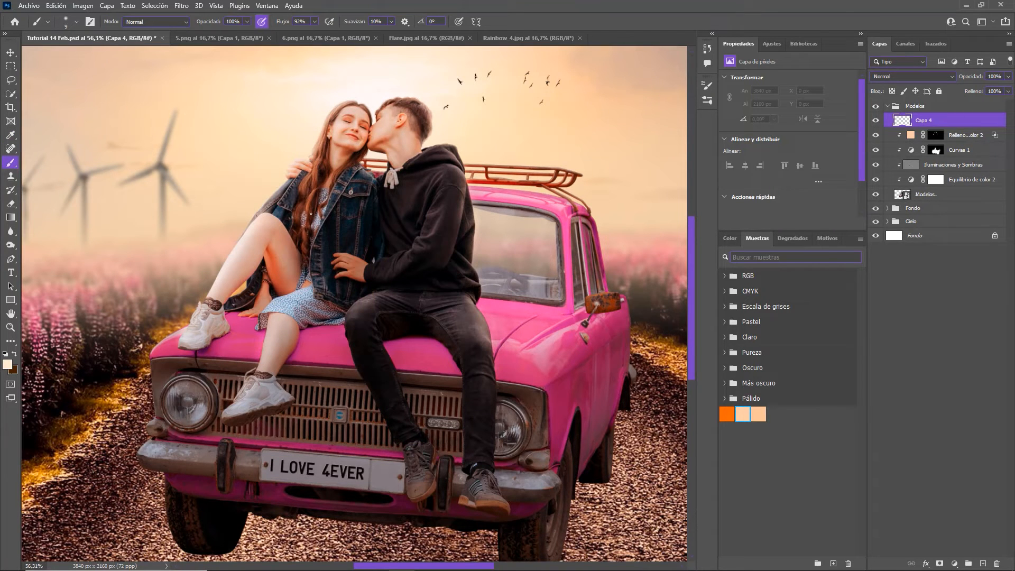
Step: Try painting fine stray hairs on top of the woman's head with the light cream foreground color
scroll(315, 208, up, 7)
drag(442, 120, 421, 322)
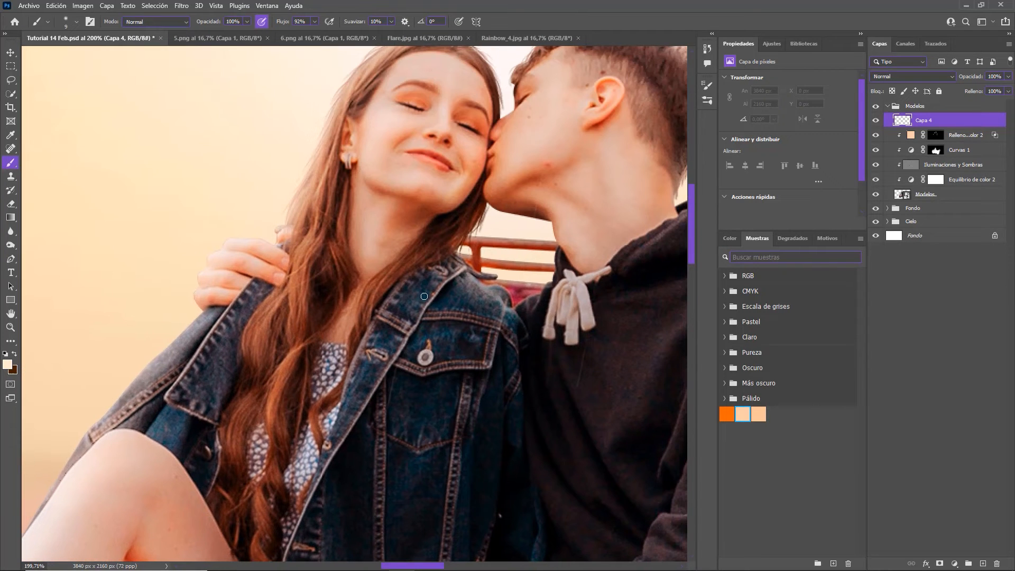
scroll(431, 216, up, 1)
drag(433, 218, 434, 334)
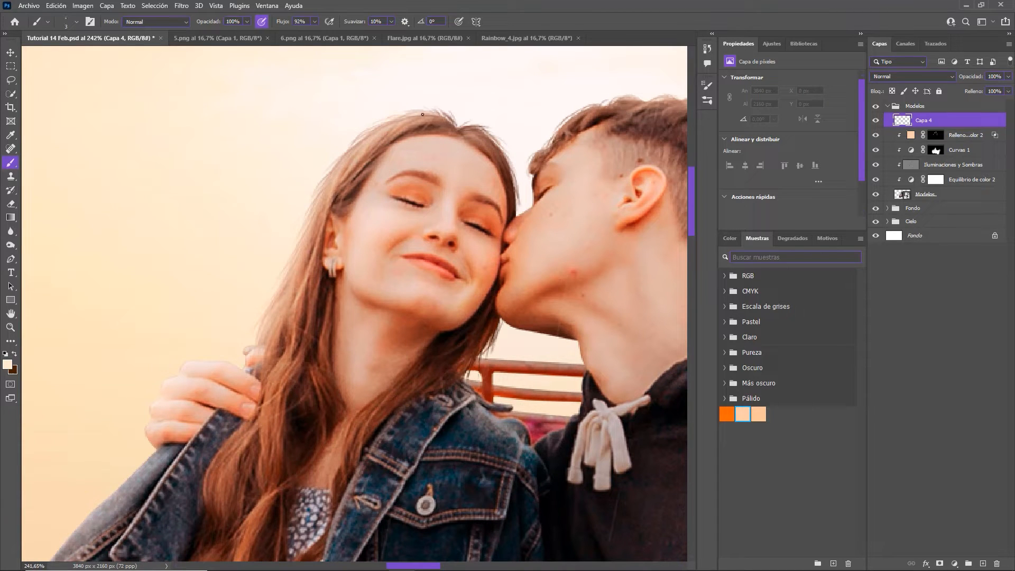
drag(444, 116, 433, 115)
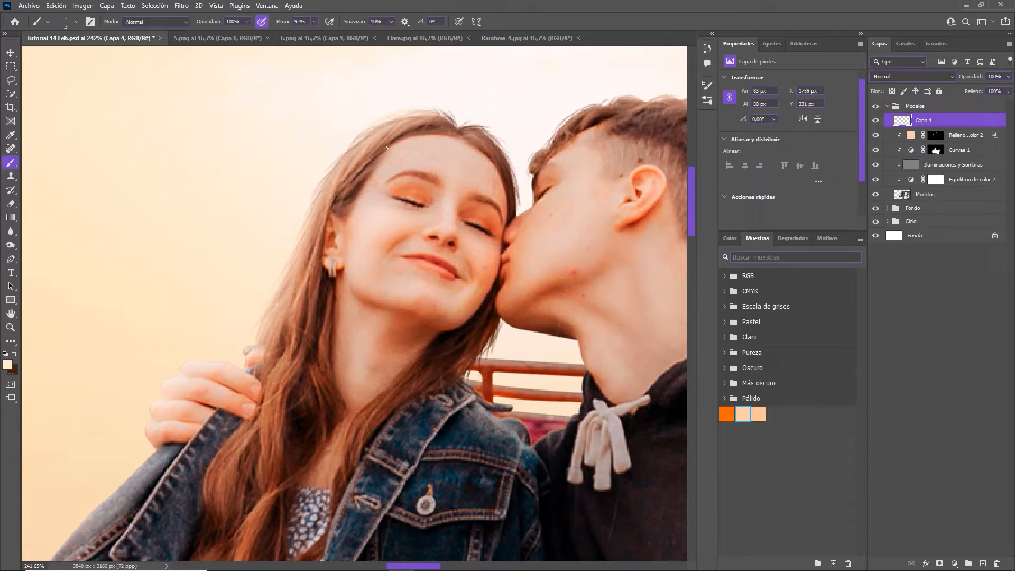
key(ctrl+z)
key(ctrl+z)
Step: Set the foreground color to ffffff and paint fine lit strands along the outer edge of the woman's hair
click(8, 364)
click(222, 210)
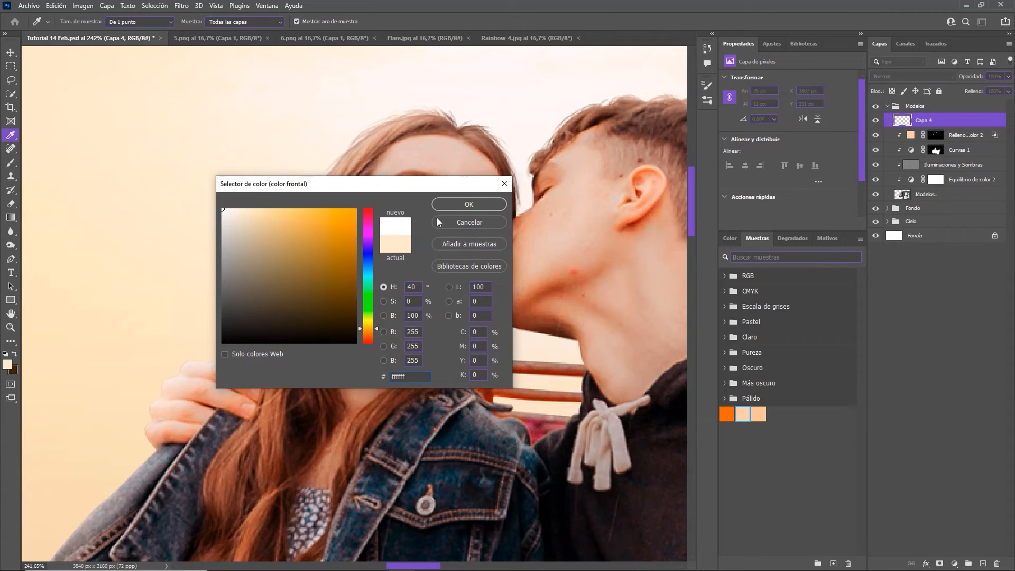
click(469, 204)
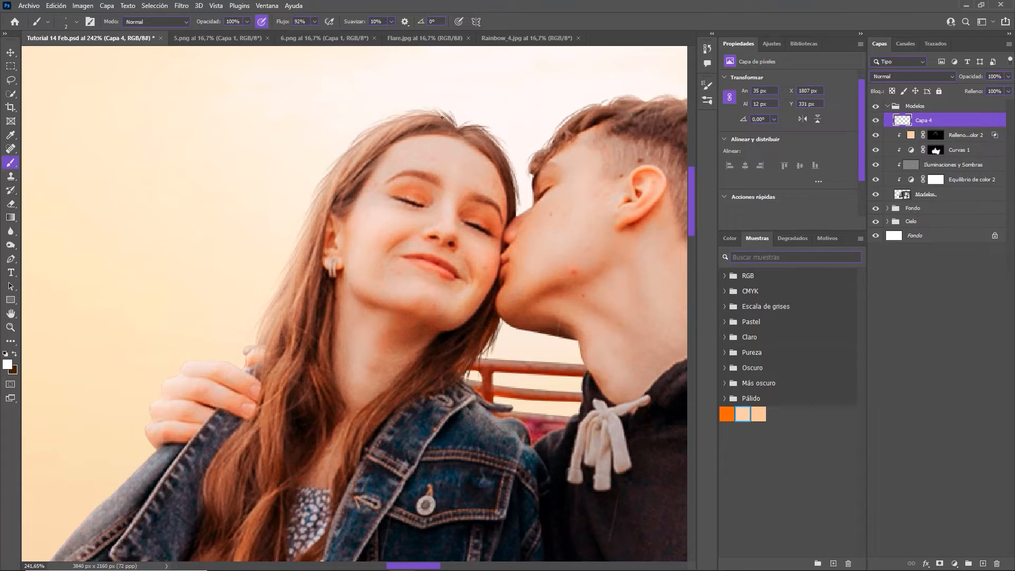
mouse_move(429, 115)
mouse_down()
mouse_move(395, 118)
mouse_move(317, 190)
mouse_move(259, 320)
mouse_up()
key(r)
mouse_move(447, 123)
mouse_down()
mouse_move(555, 243)
mouse_move(552, 320)
mouse_move(521, 201)
mouse_up()
key(r)
drag(498, 310, 468, 374)
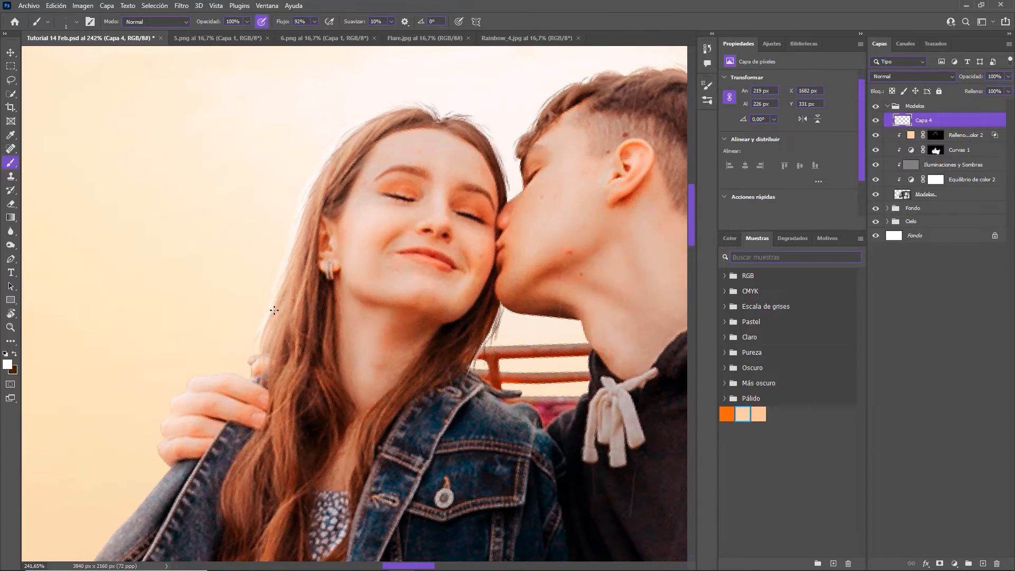
drag(274, 312, 263, 359)
Step: Paint fine white lit hairs around the top and back of the man's head
key(space)
drag(460, 174, 370, 226)
drag(424, 196, 443, 179)
drag(451, 166, 492, 134)
mouse_move(500, 135)
mouse_down()
mouse_move(529, 125)
mouse_move(609, 134)
mouse_up()
key(space)
drag(601, 159, 448, 153)
mouse_move(462, 128)
mouse_down()
mouse_move(500, 157)
mouse_move(437, 112)
mouse_up()
mouse_move(503, 165)
mouse_down()
mouse_move(535, 221)
mouse_move(491, 319)
mouse_up()
Step: Straighten the rotated canvas view and compare the couple with and without the painted hair layer
key(ctrl+0)
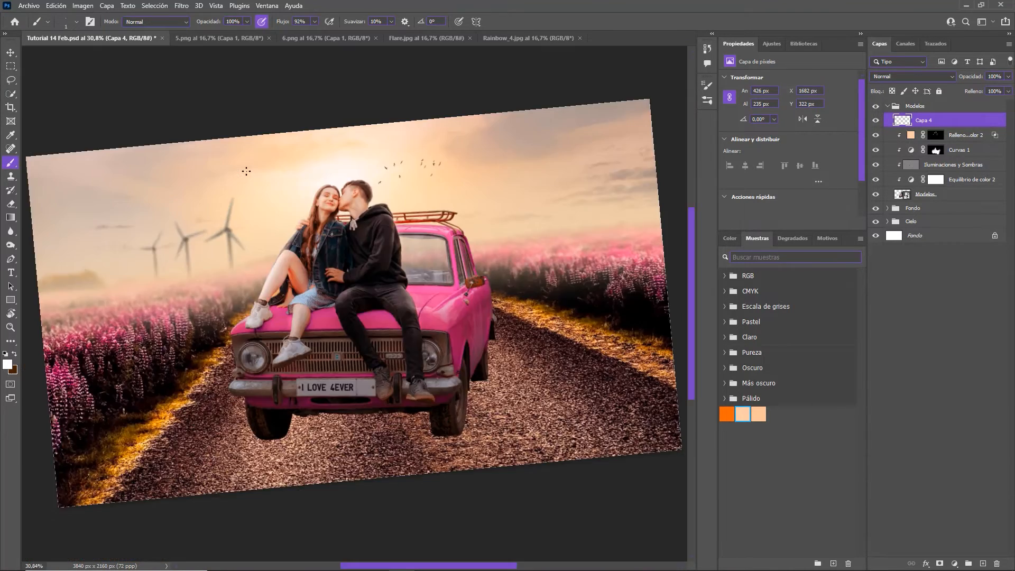
key(r)
click(181, 21)
scroll(485, 223, up, 10)
key(b)
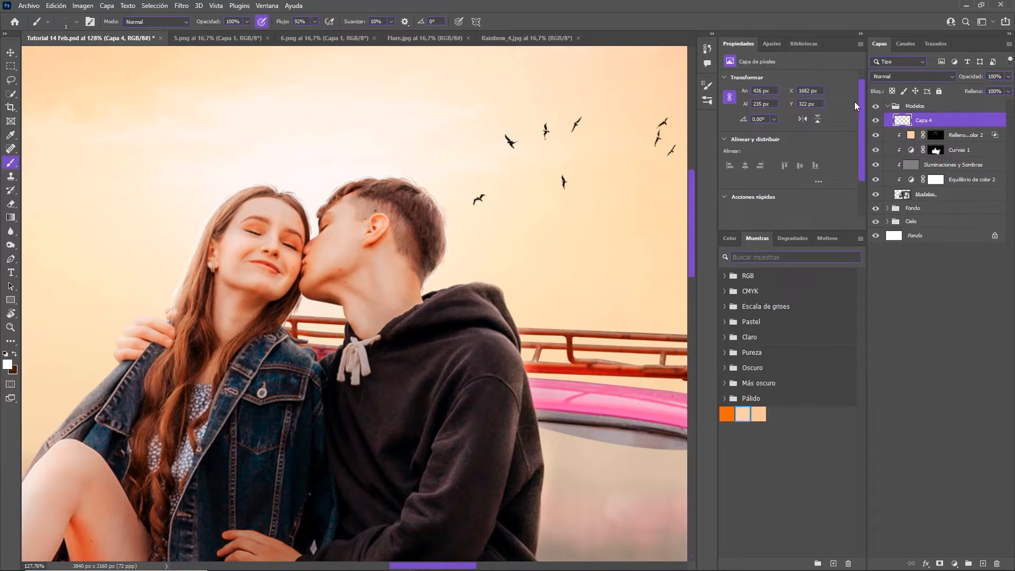
click(876, 121)
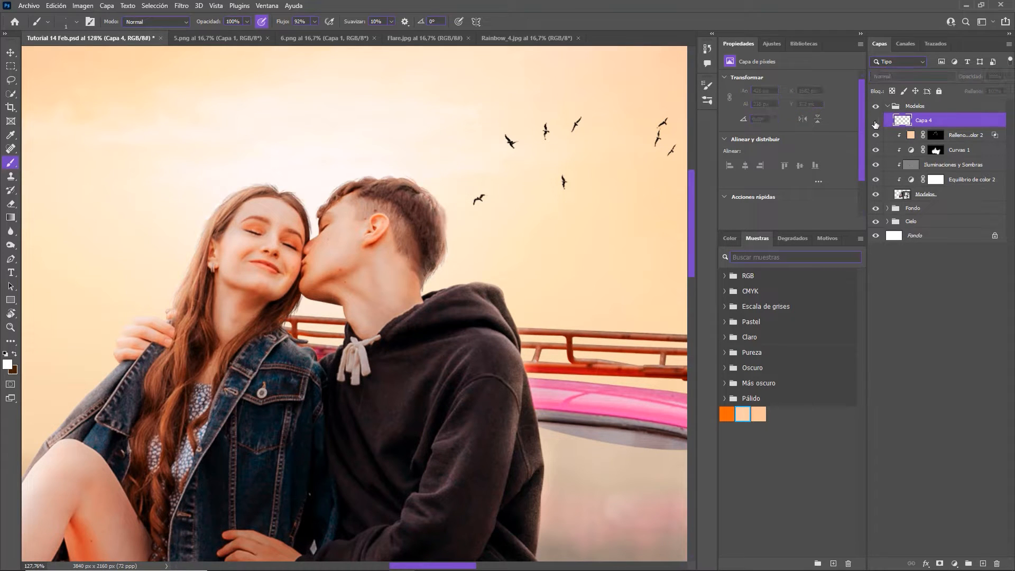
click(872, 127)
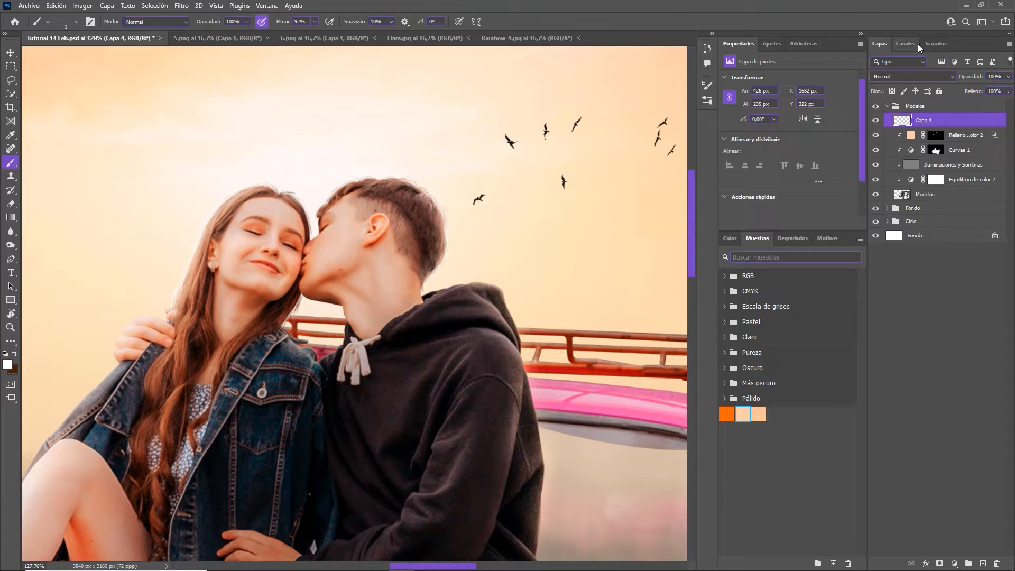
Step: Add an Exposure adjustment above Relleno de color 2 with exposure +6,38, offset -0,0106 and gamma 0,92, and invert its mask
click(960, 136)
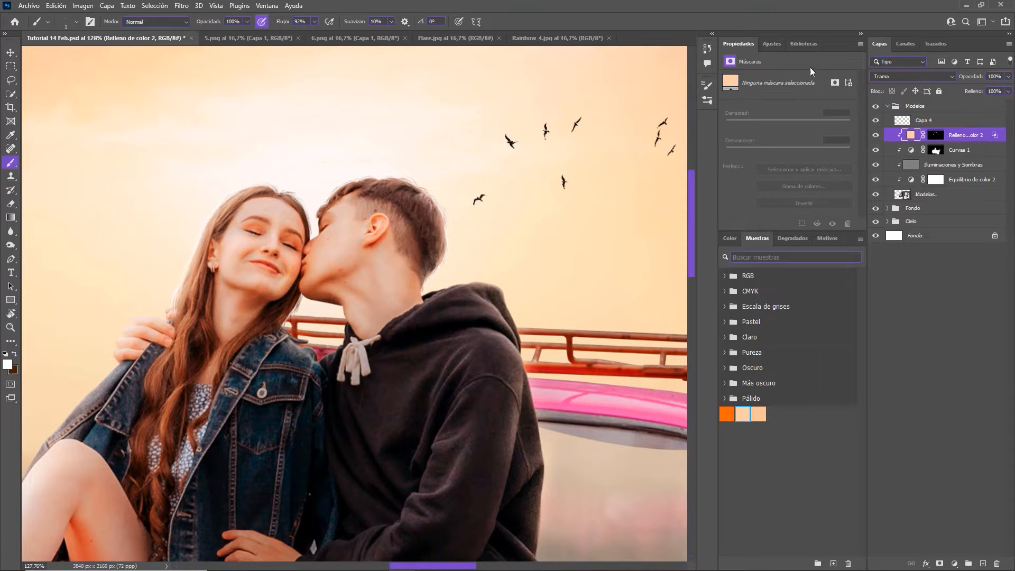
click(772, 44)
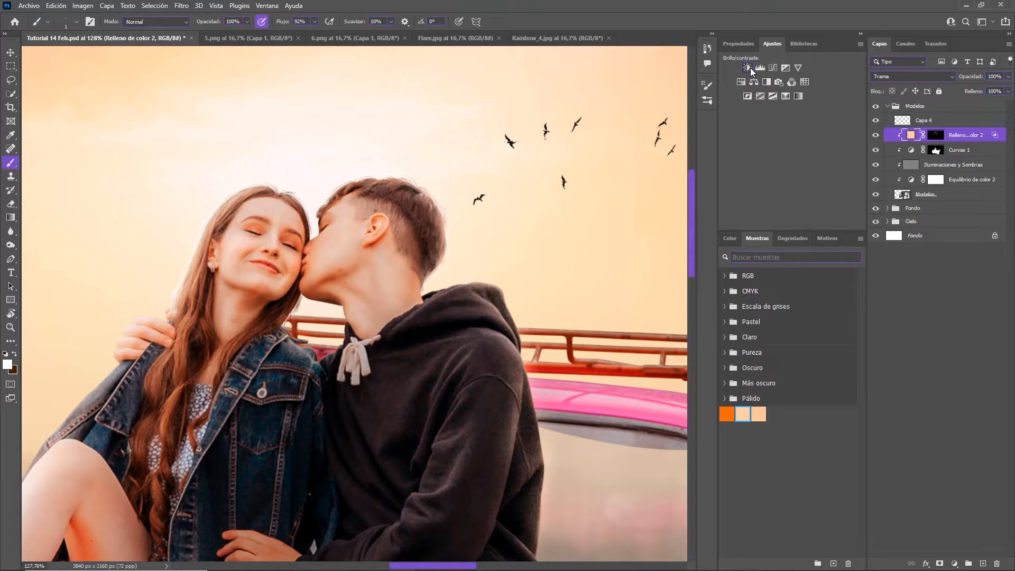
click(786, 67)
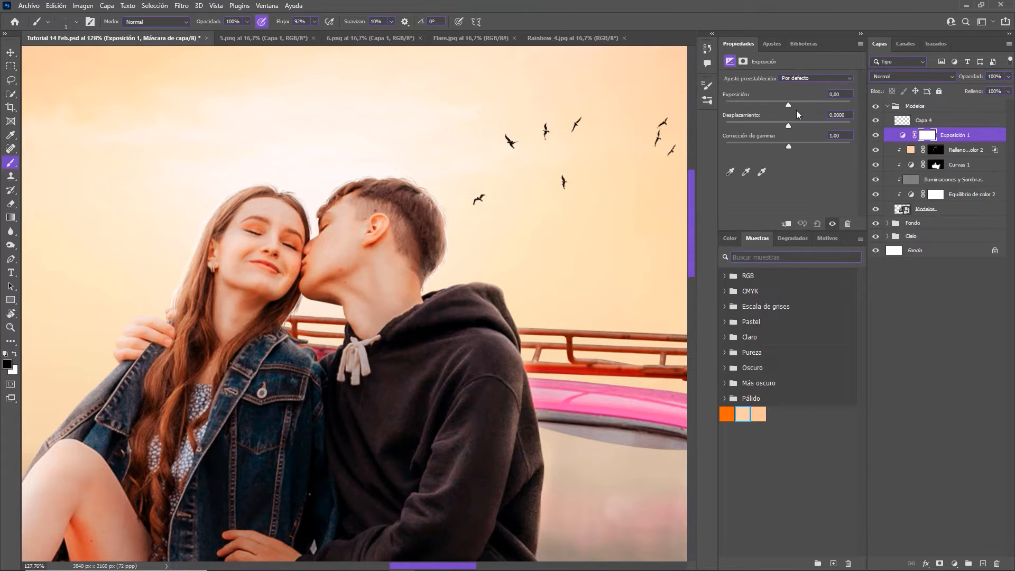
drag(788, 105, 791, 145)
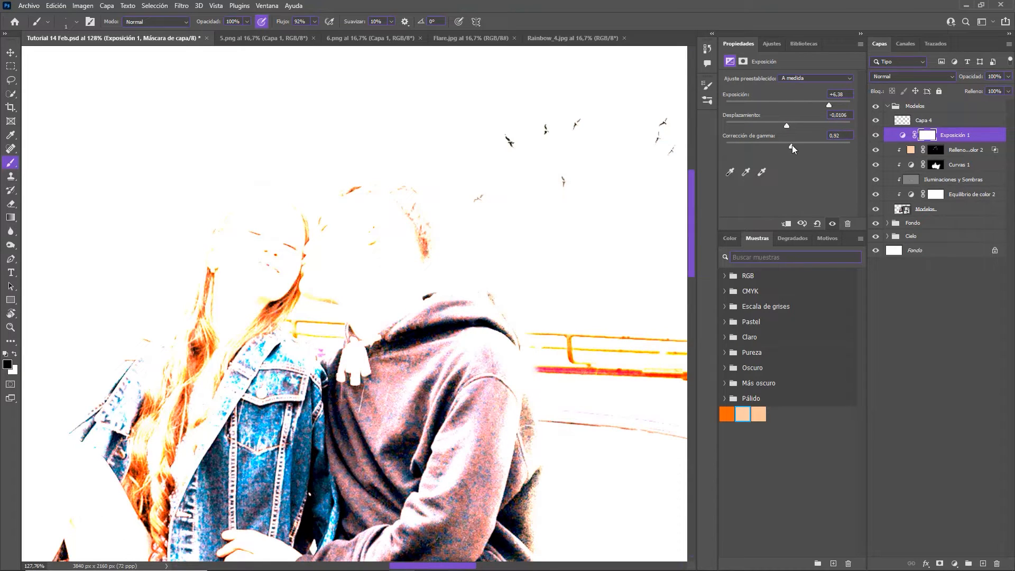
click(926, 140)
key(ctrl+i)
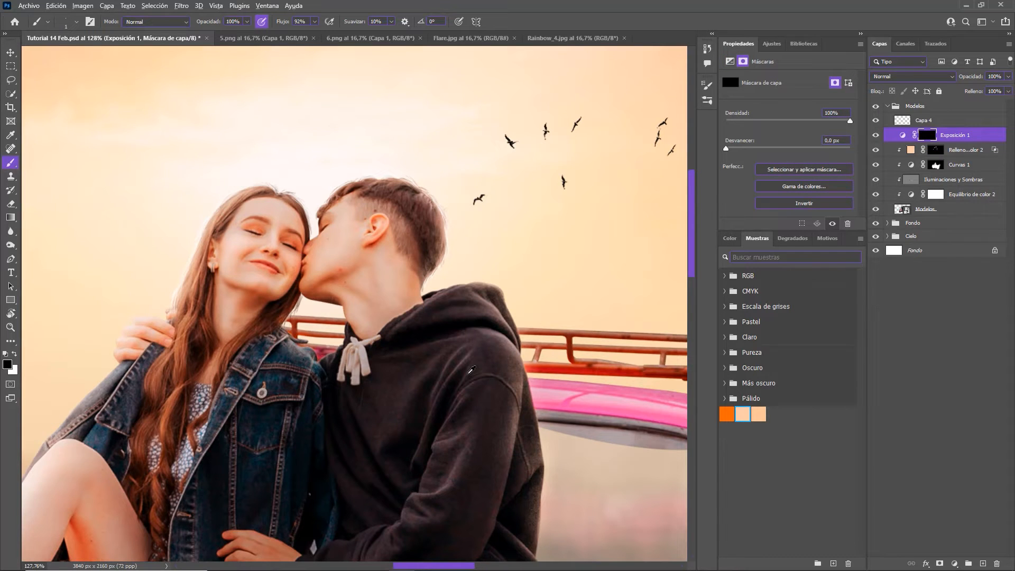
Step: Paint a short white stroke on the Exposure mask at the hood's back edge and clip the adjustment to the layers below
scroll(471, 369, up, 6)
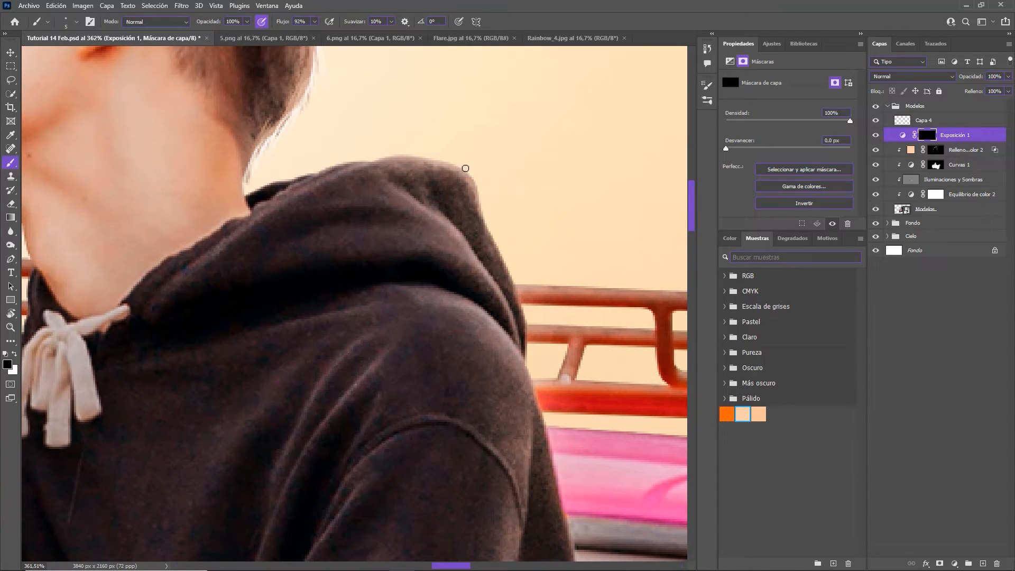
key(x)
drag(467, 172, 477, 207)
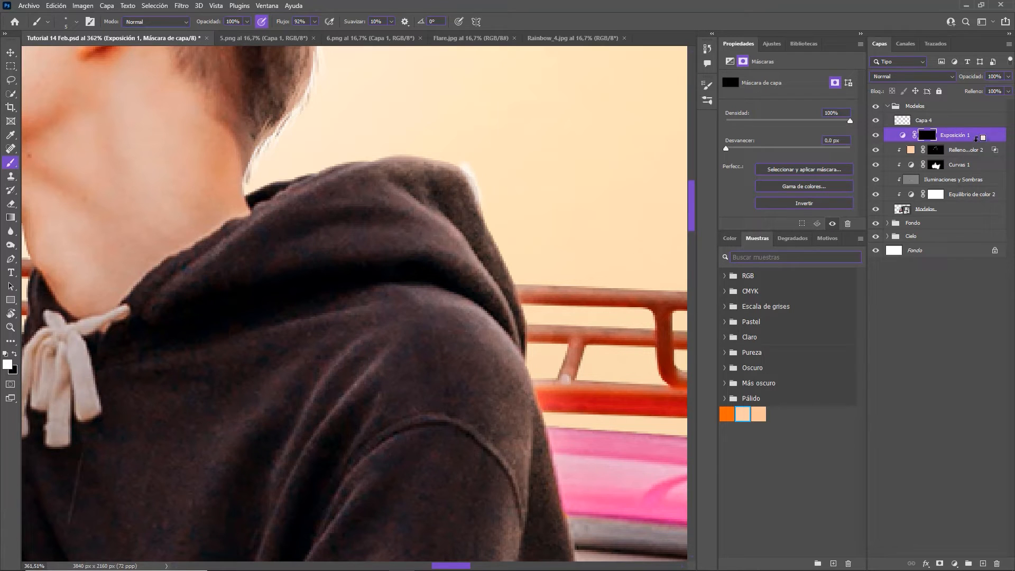
key(ctrl+alt+g)
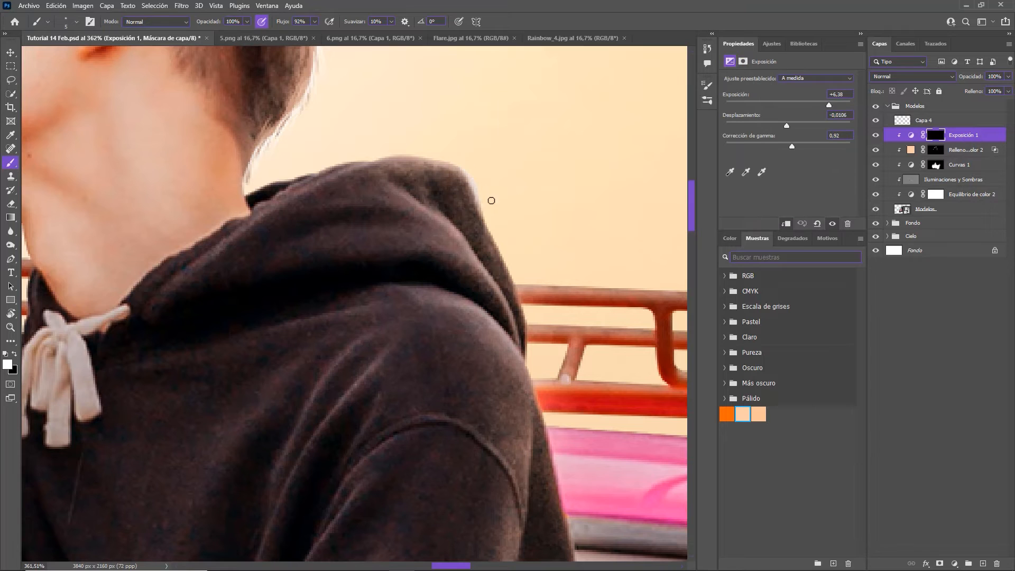
Step: Paint white on the Exposure mask along the outline of the man's hood, narrowing the brush for the finer edges
drag(464, 176, 515, 291)
drag(500, 257, 526, 323)
drag(512, 289, 525, 350)
mouse_move(444, 161)
mouse_down()
mouse_move(301, 180)
mouse_move(302, 194)
mouse_move(257, 222)
mouse_move(249, 156)
mouse_up()
key(bracketleft)
key(bracketleft)
drag(489, 300, 415, 175)
Step: Brush softer light over the hood and shoulder of the man's hoodie with a larger brush at 50% opacity
key(bracketright)
key(bracketright)
key(bracketright)
key(bracketright)
key(bracketright)
key(bracketright)
key(bracketright)
key(5)
drag(353, 88, 438, 204)
key(bracketright)
key(bracketright)
key(bracketright)
mouse_move(373, 183)
mouse_down()
mouse_move(457, 267)
mouse_move(490, 404)
mouse_move(447, 242)
mouse_move(463, 371)
mouse_up()
Step: Paint a thin white highlight at 100% opacity down the back edge of the man's hoodie with a small brush
key(bracketleft)
key(bracketleft)
key(bracketleft)
key(x)
key(bracketleft)
key(bracketleft)
key(bracketleft)
key(bracketleft)
key(bracketleft)
key(bracketleft)
key(x)
key(0)
mouse_move(425, 160)
mouse_down()
mouse_move(463, 377)
mouse_move(451, 209)
mouse_up()
drag(472, 203, 449, 455)
drag(424, 203, 480, 328)
Step: Paint a thin white highlight down the rear edge of the hoodie sleeve, undoing a misplaced stroke
drag(467, 84, 428, 327)
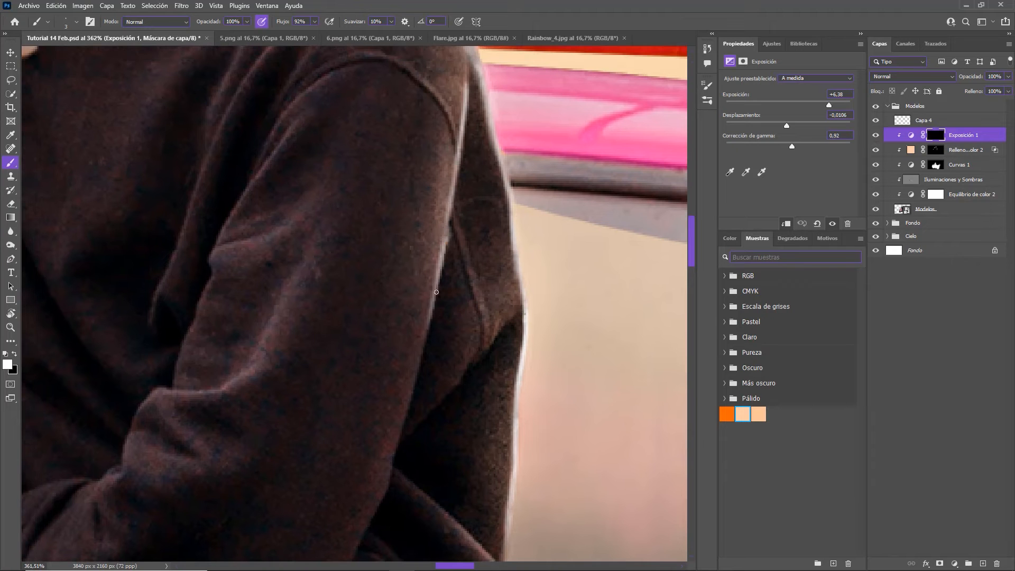
drag(436, 292, 409, 411)
drag(437, 289, 421, 340)
key(ctrl+z)
drag(407, 396, 361, 531)
Step: Paint thin white light along the edge of the woman's face beside the man's face
key(bracketright)
key(bracketright)
mouse_move(212, 132)
mouse_down()
mouse_move(339, 302)
mouse_move(698, 487)
mouse_up()
key(bracketleft)
key(bracketleft)
drag(547, 109, 549, 152)
drag(505, 110, 497, 247)
Step: Soften the light on the side of the woman's face with a larger brush, trimming the excess in black
key(bracketright)
key(bracketright)
key(bracketright)
key(bracketright)
key(bracketright)
key(bracketright)
key(bracketright)
mouse_move(477, 97)
mouse_down()
mouse_move(506, 154)
mouse_move(495, 249)
mouse_up()
key(x)
drag(510, 152, 509, 182)
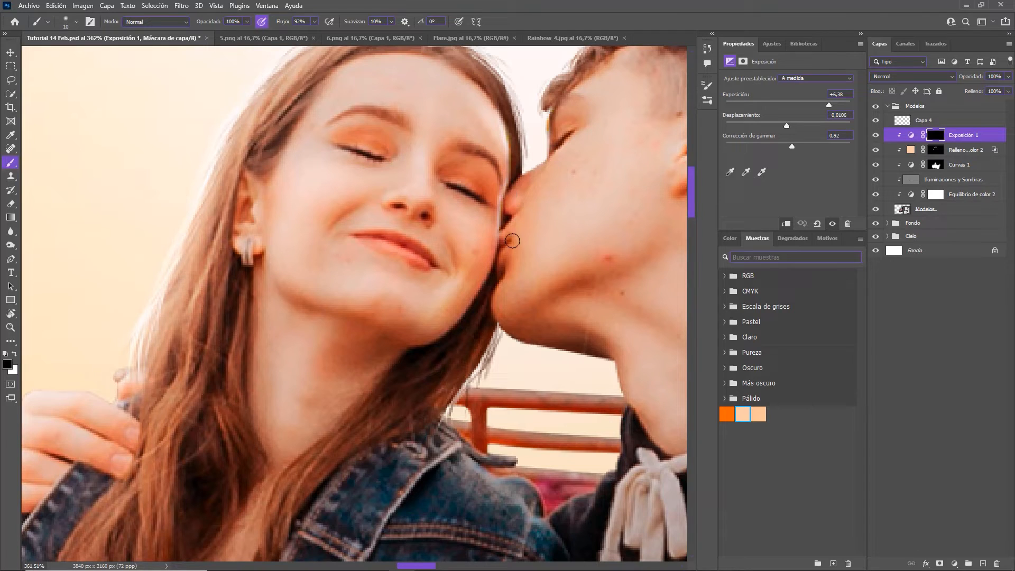
Step: Paint white light on the woman's jaw edge and earring with a very small brush
key(bracketleft)
key(bracketleft)
key(bracketleft)
key(bracketleft)
key(bracketleft)
key(bracketleft)
key(bracketleft)
key(x)
mouse_move(264, 230)
mouse_down()
mouse_move(270, 273)
mouse_move(294, 294)
mouse_up()
key(bracketleft)
mouse_move(237, 241)
mouse_down()
mouse_move(265, 250)
mouse_move(255, 210)
mouse_move(374, 233)
mouse_move(288, 267)
mouse_up()
Step: Paint thin white light along the upper edge of the fingers resting on the woman's shoulder with a very small brush
key(x)
key(bracketright)
key(bracketright)
key(bracketright)
key(bracketright)
key(bracketright)
key(bracketright)
key(bracketright)
key(bracketright)
key(bracketright)
drag(184, 227, 421, 179)
key(bracketleft)
key(bracketleft)
key(bracketleft)
key(bracketleft)
key(bracketleft)
key(bracketleft)
key(bracketleft)
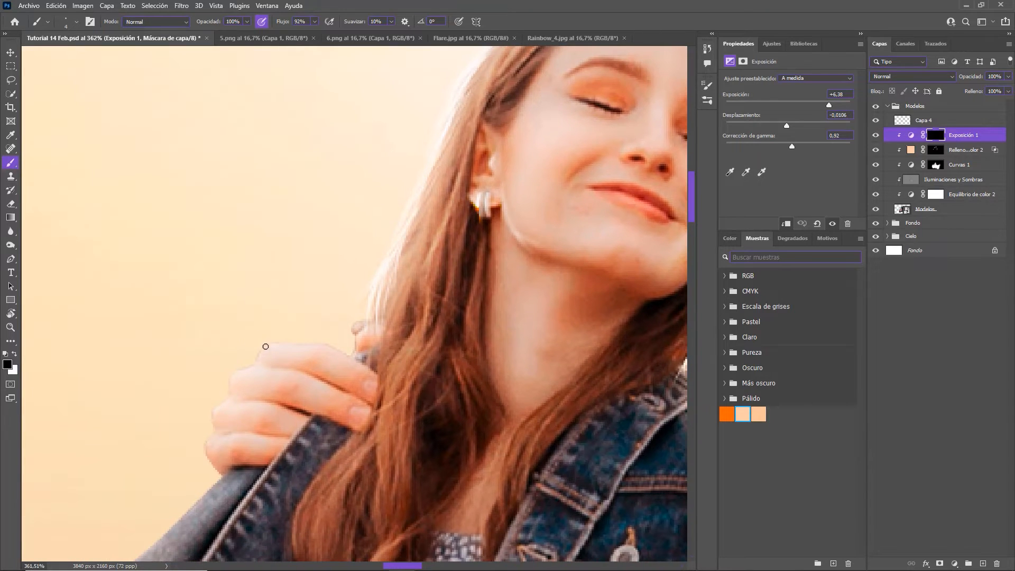
key(bracketright)
key(bracketright)
key(bracketright)
key(bracketright)
key(bracketright)
key(bracketright)
key(bracketright)
key(bracketright)
key(bracketright)
key(x)
key(bracketleft)
key(bracketleft)
key(bracketleft)
key(bracketleft)
key(bracketleft)
key(bracketleft)
key(bracketleft)
key(bracketleft)
drag(376, 332, 359, 334)
key(bracketleft)
key(bracketleft)
drag(230, 387, 284, 370)
Step: Continue the white edge light from the lower edge of the hand down the outer denim jacket sleeve
mouse_move(214, 423)
mouse_down()
mouse_move(264, 401)
mouse_move(383, 162)
mouse_up()
drag(363, 196, 335, 192)
drag(349, 137, 347, 160)
mouse_move(353, 237)
mouse_down()
mouse_move(458, 273)
mouse_move(377, 343)
mouse_move(278, 456)
mouse_up()
drag(535, 212, 406, 386)
Step: Paint white light along the upper edge of the woman's shin, softening it with a larger brush
mouse_move(266, 502)
mouse_down()
mouse_move(448, 180)
mouse_move(377, 244)
mouse_move(332, 318)
mouse_up()
mouse_move(388, 316)
mouse_down()
mouse_move(462, 280)
mouse_move(294, 430)
mouse_move(445, 205)
mouse_up()
key(bracketright)
key(bracketright)
key(bracketright)
key(bracketright)
key(bracketright)
key(bracketright)
key(bracketright)
key(bracketright)
key(bracketright)
key(bracketright)
drag(454, 196, 329, 430)
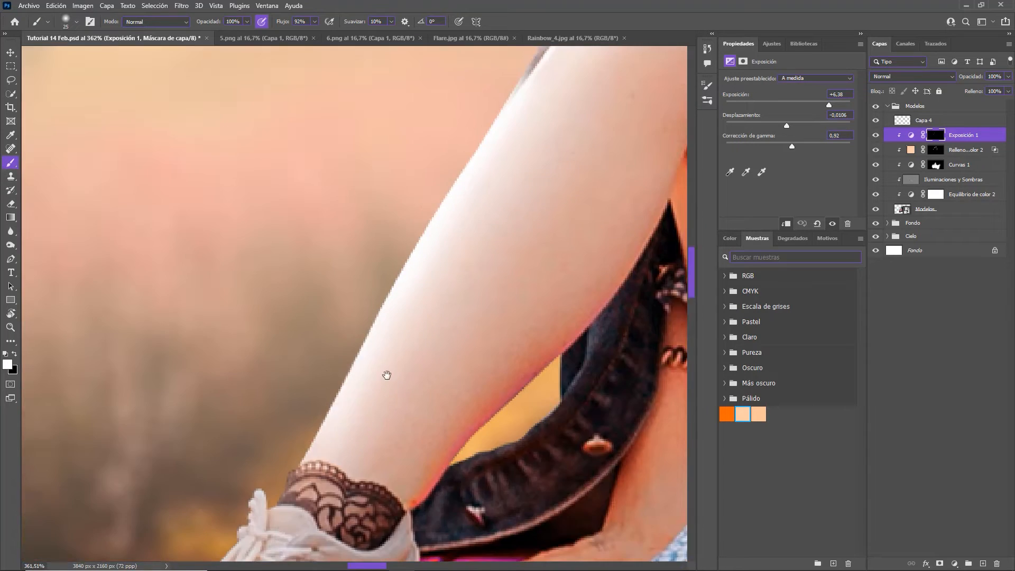
Step: Paint thin white light along the front edge of the woman's white sneaker with a small brush
drag(387, 374, 522, 194)
key(bracketleft)
key(bracketleft)
key(bracketleft)
key(bracketleft)
key(bracketleft)
key(bracketleft)
key(bracketleft)
key(bracketleft)
key(bracketleft)
key(bracketleft)
mouse_move(391, 316)
mouse_down()
mouse_move(328, 476)
mouse_move(312, 492)
mouse_up()
drag(402, 373, 563, 199)
drag(467, 324, 416, 426)
Step: Paint thin white light along the rear edge of the man's hoodie hem and onto his upper thigh
drag(623, 449, 159, 138)
scroll(550, 277, down, 10)
scroll(430, 307, up, 8)
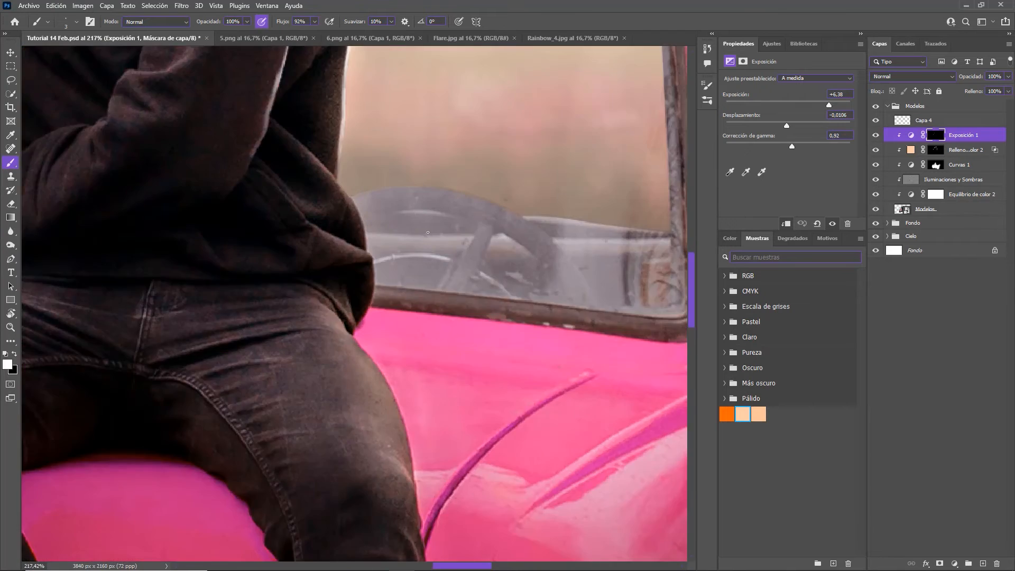
scroll(427, 232, up, 4)
mouse_move(311, 259)
mouse_down()
mouse_move(338, 291)
mouse_move(309, 404)
mouse_move(258, 359)
mouse_up()
mouse_move(274, 403)
mouse_down()
mouse_move(321, 429)
mouse_move(361, 490)
mouse_up()
mouse_move(365, 494)
mouse_down()
mouse_move(289, 233)
mouse_move(328, 372)
mouse_up()
mouse_move(319, 322)
mouse_down()
mouse_move(329, 405)
mouse_move(311, 369)
mouse_up()
drag(319, 378, 343, 472)
Step: Strengthen the white light along the outer edge of the man's thigh with a slightly larger brush, undoing a misplaced stroke
mouse_move(343, 476)
mouse_down()
mouse_move(480, 297)
mouse_move(513, 390)
mouse_up()
key(bracketright)
key(bracketright)
key(bracketright)
mouse_move(538, 231)
mouse_down()
mouse_move(519, 212)
mouse_move(545, 271)
mouse_move(547, 311)
mouse_up()
key(ctrl+z)
mouse_move(551, 322)
mouse_down()
mouse_move(522, 280)
mouse_move(560, 419)
mouse_move(516, 224)
mouse_move(532, 294)
mouse_up()
Step: Trim the excess light beside the hoodie hem and thigh in black with a larger brush
key(bracketright)
key(bracketright)
key(bracketright)
key(bracketright)
key(bracketright)
key(bracketright)
key(x)
drag(525, 196, 518, 133)
drag(512, 68, 545, 442)
Step: Retouch the white light on the man's upper thigh edge with a very small brush
key(bracketleft)
key(bracketleft)
key(bracketleft)
key(bracketleft)
key(bracketleft)
key(bracketleft)
key(bracketleft)
key(bracketleft)
key(x)
drag(519, 361, 540, 395)
key(x)
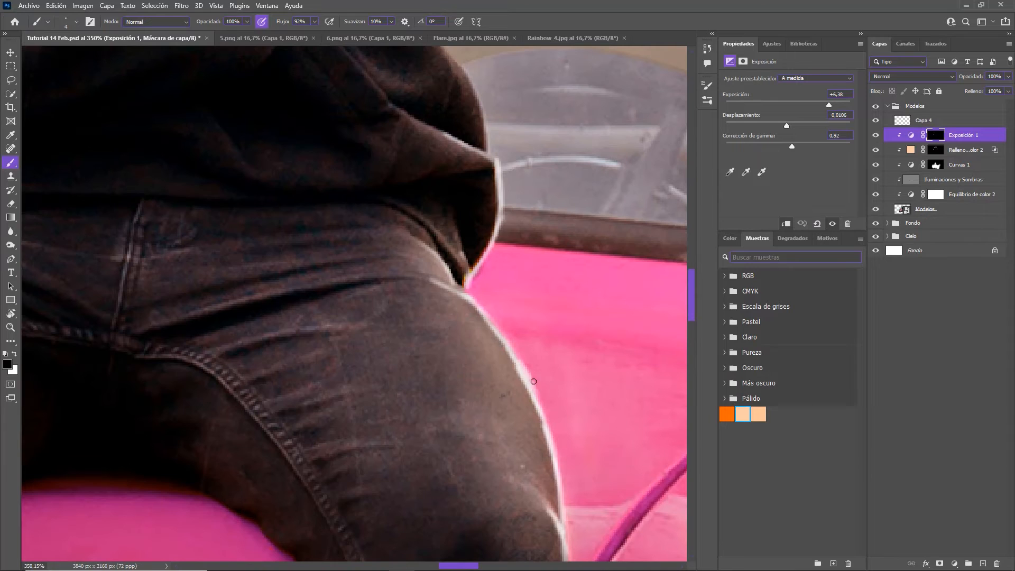
Step: Hide and reshow the Exposición 1 adjustment to compare the couple with and without the edge light
scroll(455, 175, down, 10)
click(874, 135)
click(875, 136)
Step: Paint fine white strands of light along the outer side of the woman's long hair with a very small brush
scroll(327, 162, up, 6)
key(bracketleft)
key(bracketleft)
key(bracketleft)
key(bracketleft)
key(bracketleft)
key(bracketleft)
key(bracketleft)
key(bracketleft)
key(bracketleft)
key(bracketleft)
key(x)
drag(223, 211, 216, 246)
drag(218, 238, 200, 299)
drag(207, 259, 199, 332)
drag(192, 280, 160, 334)
key(x)
key(bracketright)
key(bracketright)
key(bracketright)
key(bracketright)
key(bracketright)
key(bracketright)
key(bracketright)
key(bracketright)
key(bracketright)
key(x)
key(bracketleft)
key(bracketleft)
key(bracketleft)
key(bracketleft)
key(bracketleft)
key(bracketleft)
key(bracketleft)
key(bracketleft)
key(bracketleft)
key(x)
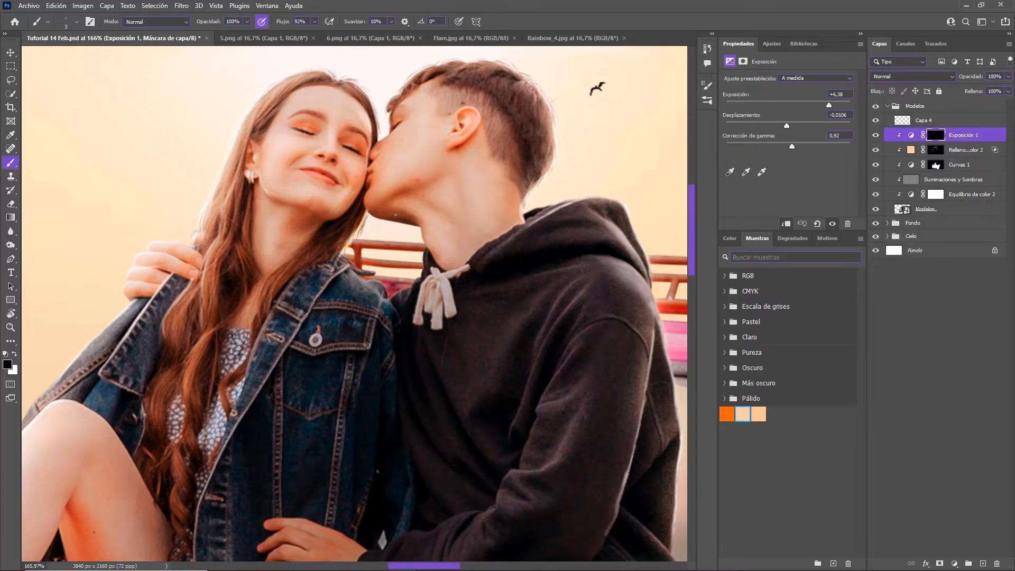
Step: Touch up the edge light along the woman's hair and jacket with alternating white and black strokes, and undo the last stroke
scroll(395, 215, up, 3)
key(x)
mouse_move(281, 181)
mouse_down()
mouse_move(386, 212)
mouse_move(385, 199)
mouse_move(429, 290)
mouse_up()
key(bracketright)
key(bracketright)
key(x)
key(bracketright)
key(bracketright)
key(bracketright)
mouse_move(378, 184)
mouse_down()
mouse_move(422, 268)
mouse_move(366, 338)
mouse_move(328, 353)
mouse_up()
key(x)
mouse_move(228, 267)
mouse_down()
mouse_move(283, 300)
mouse_move(212, 320)
mouse_move(312, 354)
mouse_move(327, 370)
mouse_up()
key(ctrl+z)
key(ctrl+0)
Step: Soften the edge light on the man's hood and shoulder by painting black on the Exposición 1 mask with a small brush
scroll(356, 235, up, 7)
key(x)
key(bracketright)
key(bracketright)
key(bracketright)
key(bracketright)
key(bracketright)
key(bracketright)
key(bracketright)
key(bracketright)
key(bracketright)
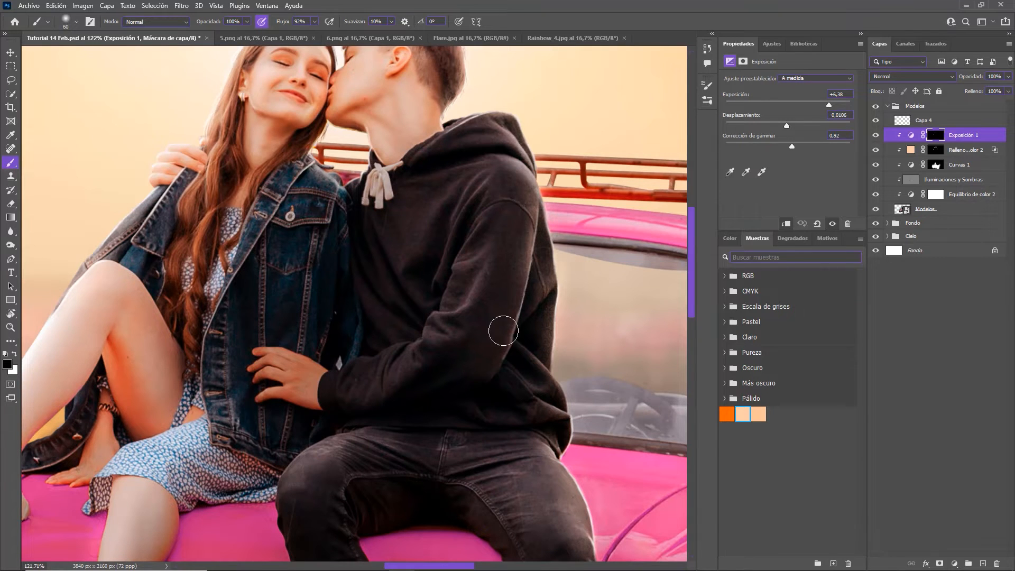
key(bracketleft)
key(bracketleft)
key(bracketleft)
key(bracketleft)
key(bracketleft)
key(bracketleft)
key(bracketleft)
scroll(481, 149, up, 4)
key(x)
key(x)
key(bracketright)
key(bracketright)
key(bracketright)
key(bracketright)
key(bracketright)
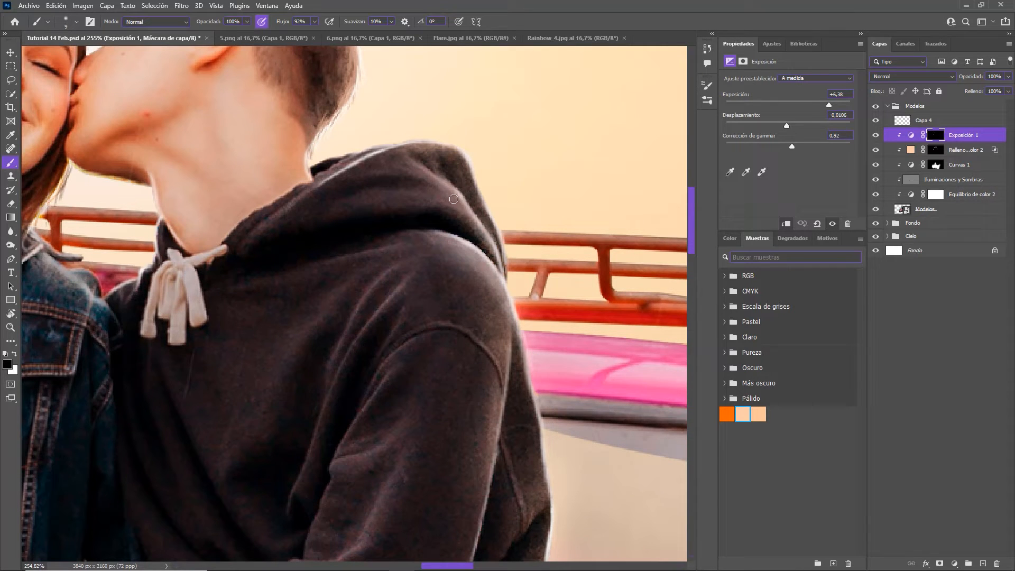
mouse_move(451, 240)
mouse_down()
mouse_move(434, 237)
mouse_move(443, 238)
mouse_up()
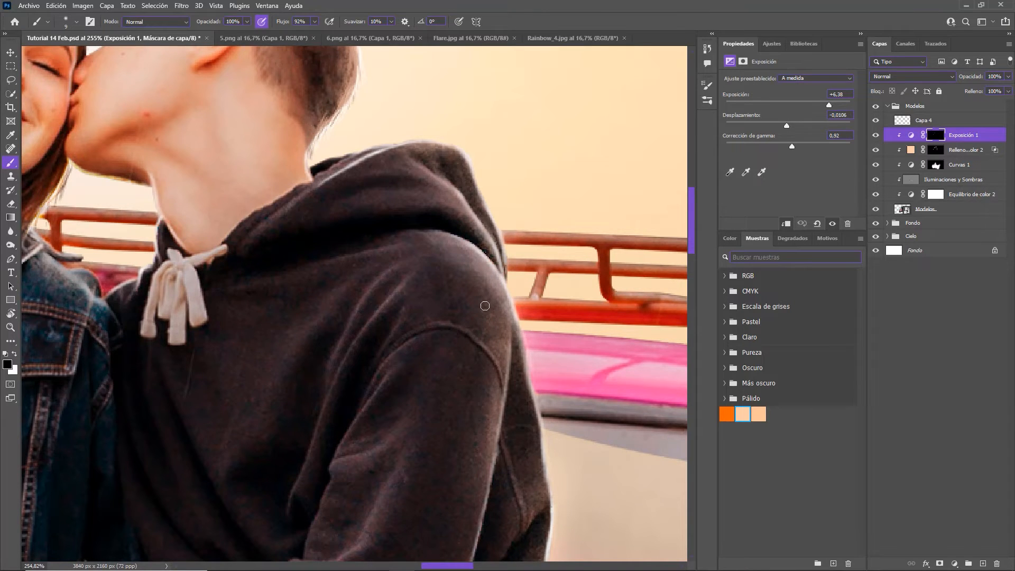
key(ctrl+0)
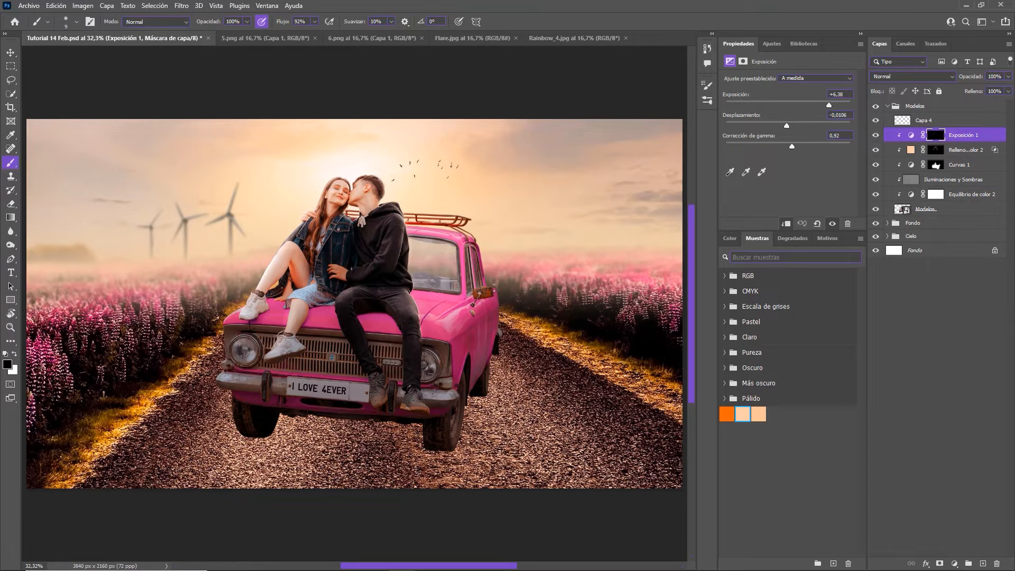
Step: Hide and reshow Exposición 1 and Capa 4 to compare the couple with and without each layer
scroll(346, 260, up, 4)
drag(352, 191, 401, 274)
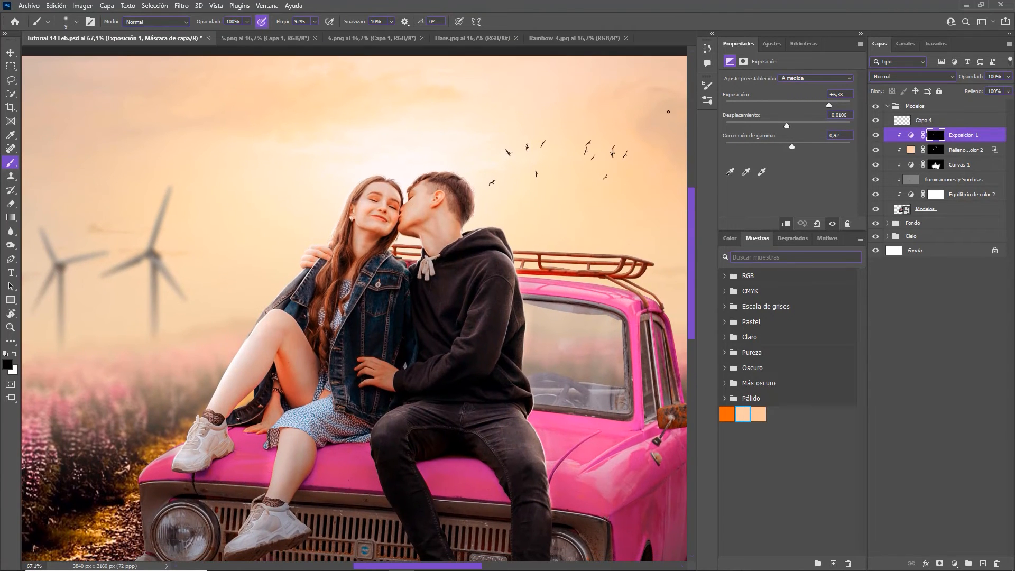
click(875, 136)
click(875, 136)
click(875, 136)
click(876, 136)
click(875, 122)
click(876, 123)
Step: Add a solid colour fill layer above Capa 4 in the Modelos group, using the last saved light orange swatch
click(964, 122)
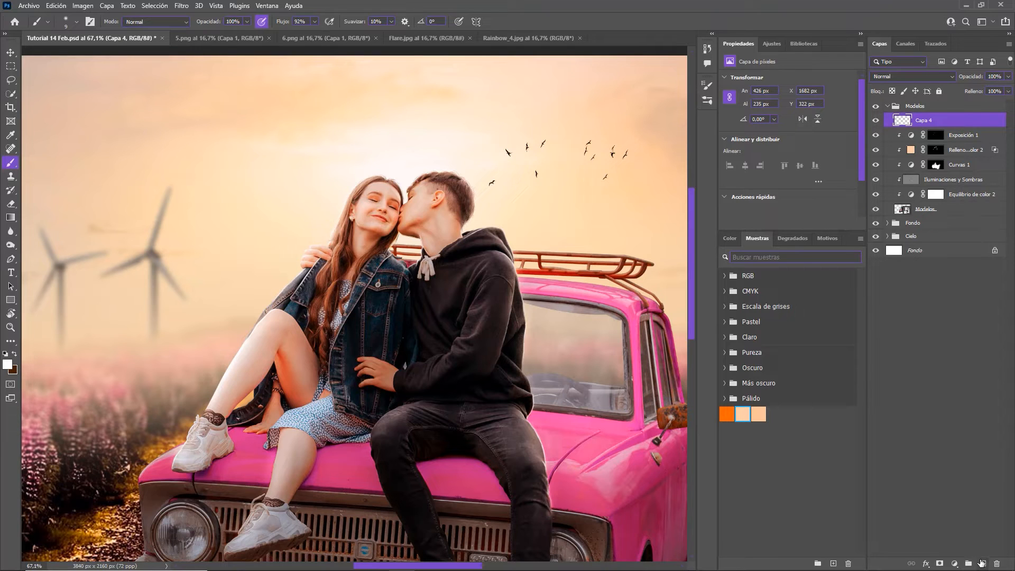
click(982, 563)
key(ctrl+z)
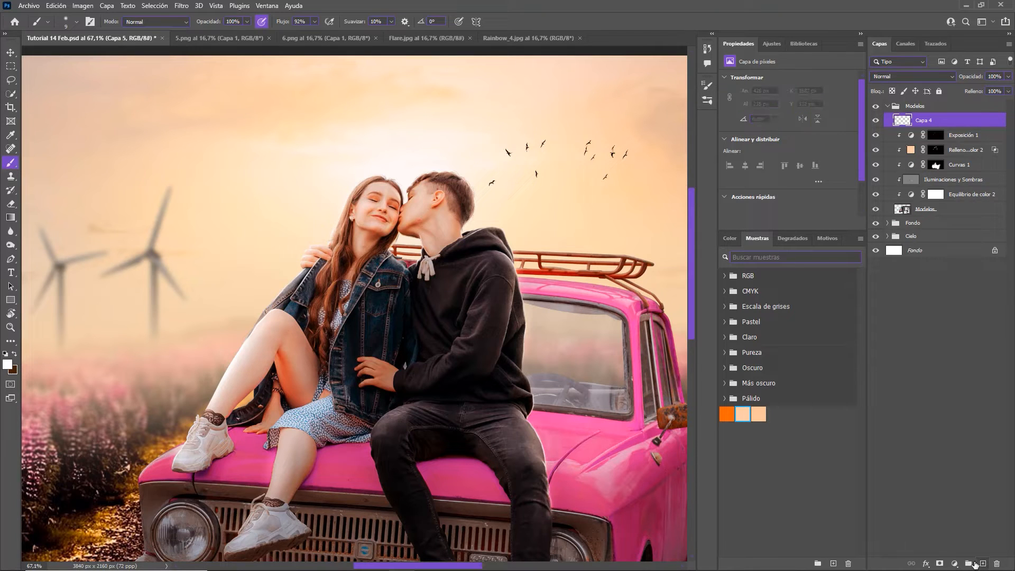
click(953, 563)
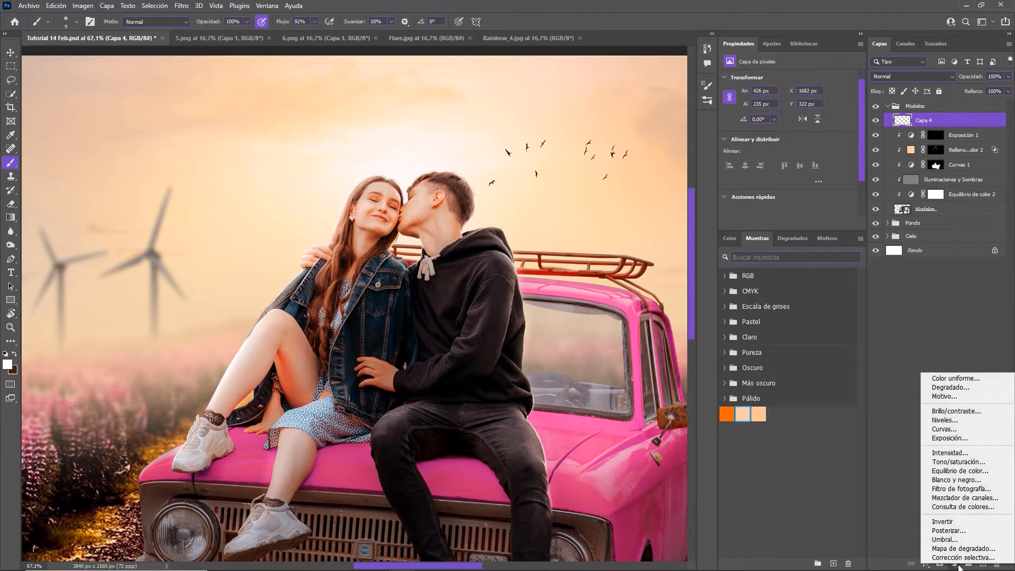
click(953, 378)
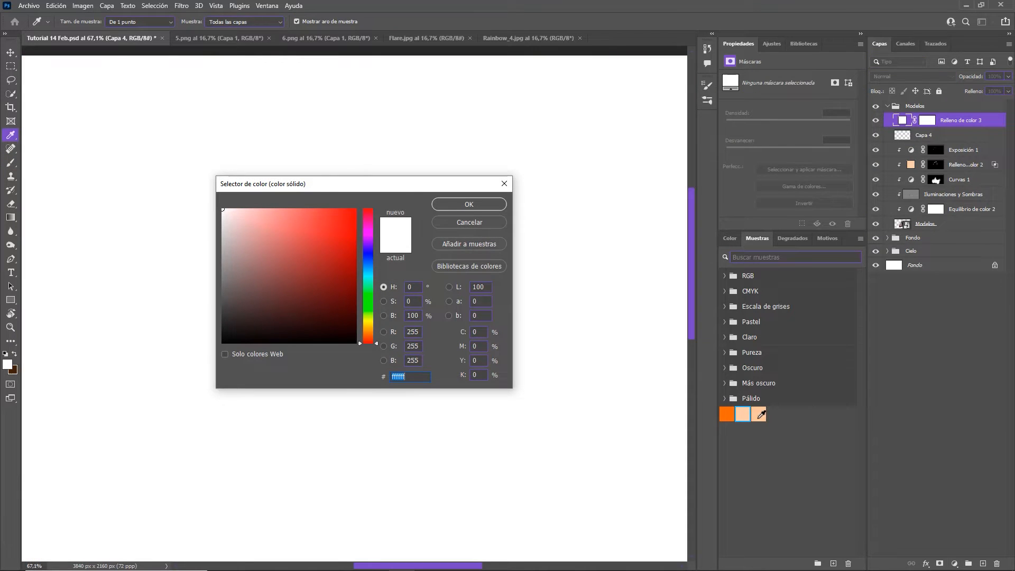
click(759, 417)
click(444, 204)
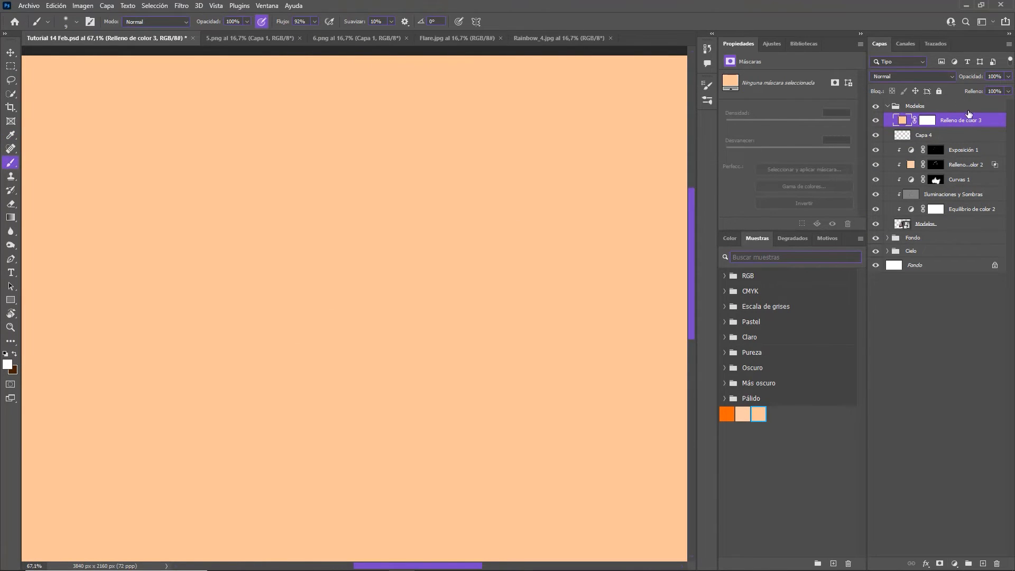
Step: Set the new colour fill's blend mode to Sobreexpos. lineal (Añadir) and invert its mask to black
click(928, 76)
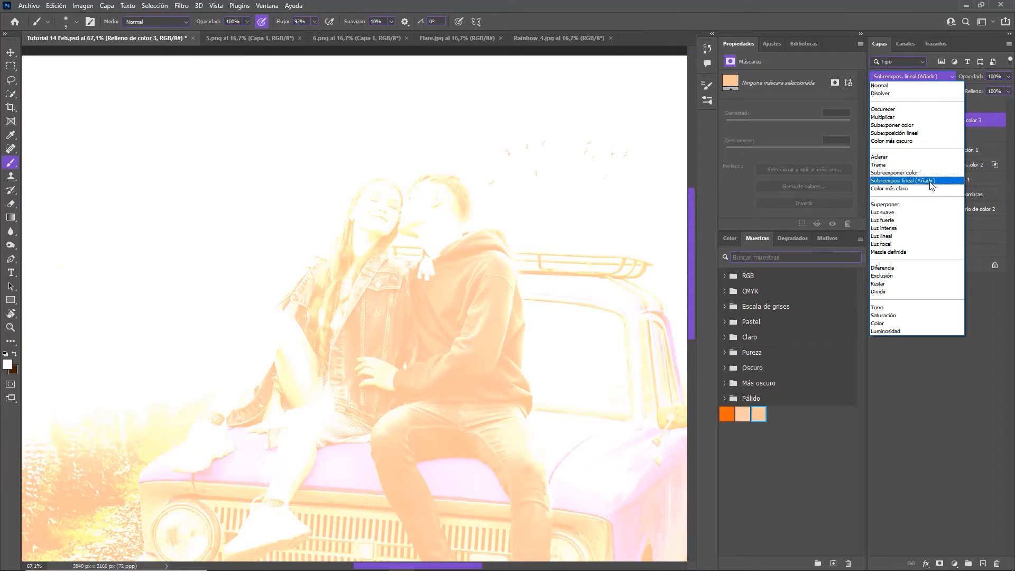
click(931, 180)
click(934, 121)
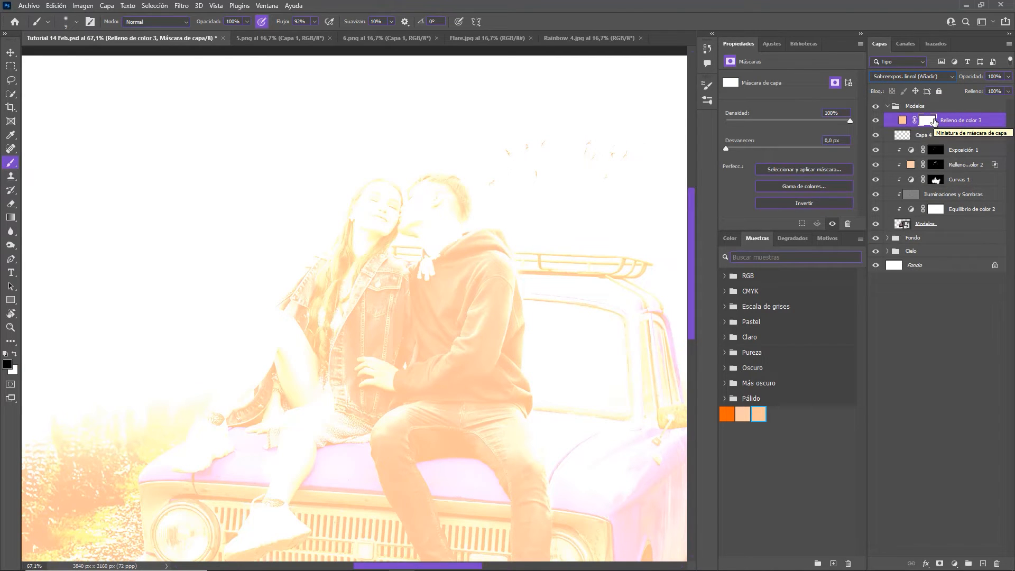
key(ctrl+i)
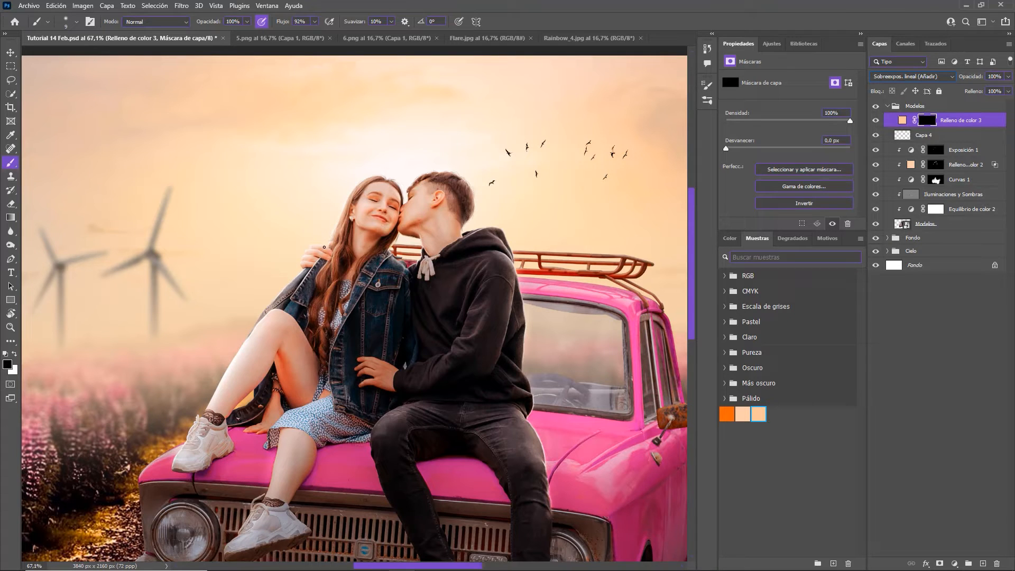
Step: Paint a warm glow in white with a large soft brush on the fill's mask around the hand on the woman's shoulder
key(bracketright)
key(bracketright)
key(bracketright)
key(bracketright)
key(bracketright)
key(bracketright)
key(bracketright)
key(bracketright)
key(bracketright)
key(bracketright)
key(bracketright)
key(x)
mouse_move(327, 239)
mouse_down()
mouse_move(315, 229)
mouse_move(324, 216)
mouse_move(331, 237)
mouse_up()
Step: Extend the glow with a size 90 brush around the man's nape and shoulder, between the couple and above their heads
key(bracketleft)
key(bracketleft)
key(bracketleft)
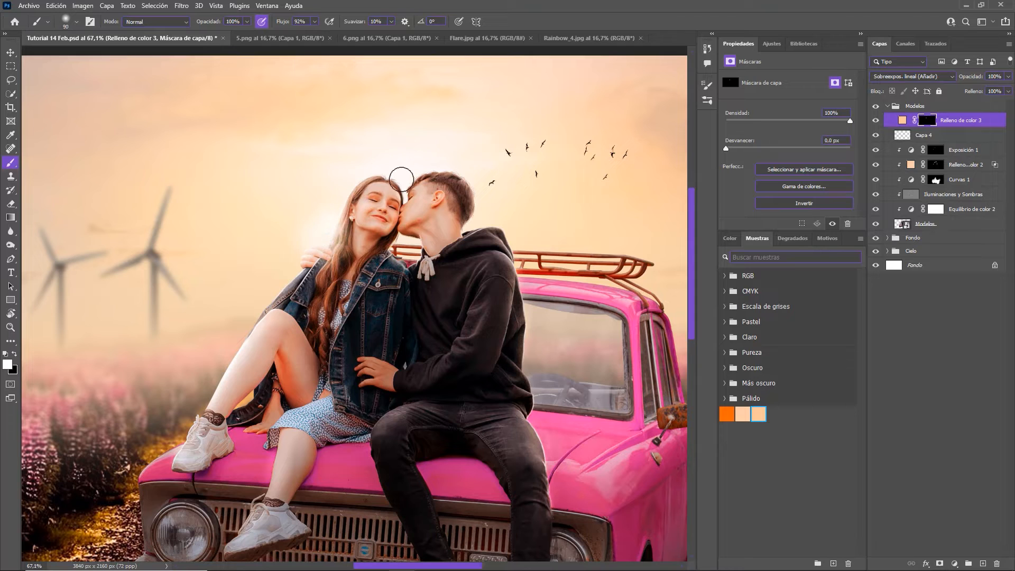
click(468, 222)
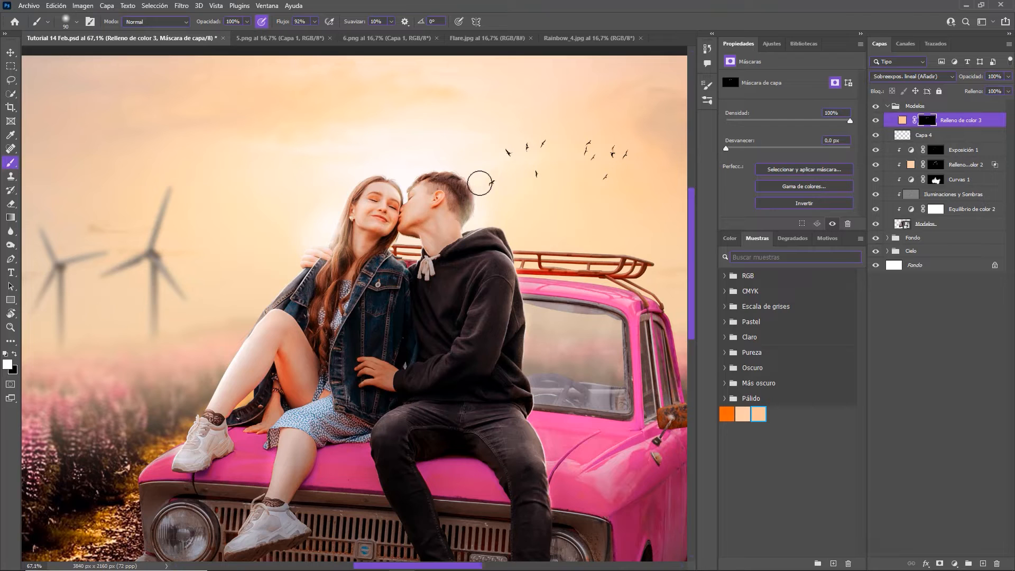
drag(521, 256, 525, 281)
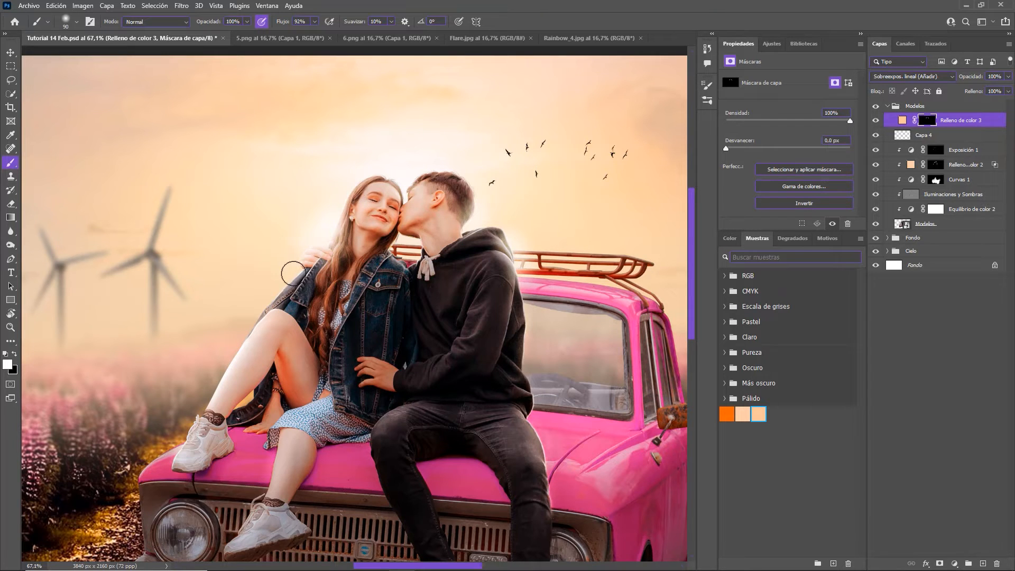
drag(412, 272, 398, 244)
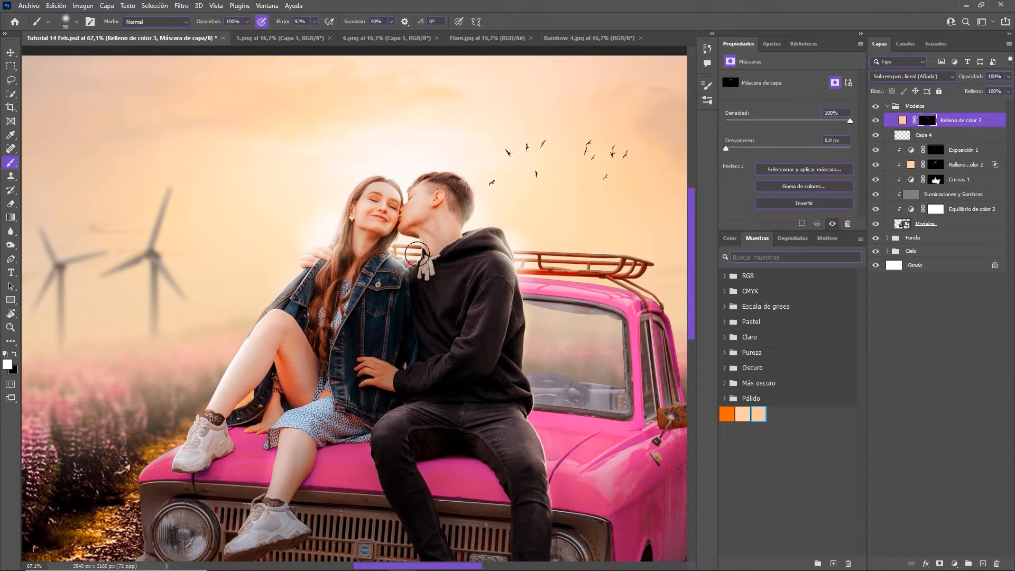
drag(392, 254, 389, 249)
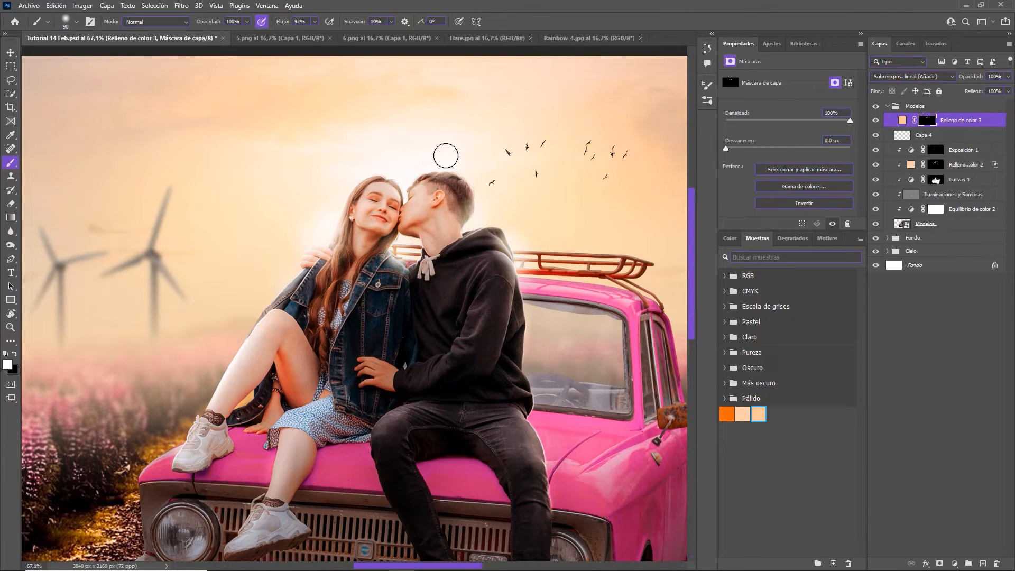
drag(445, 170, 421, 163)
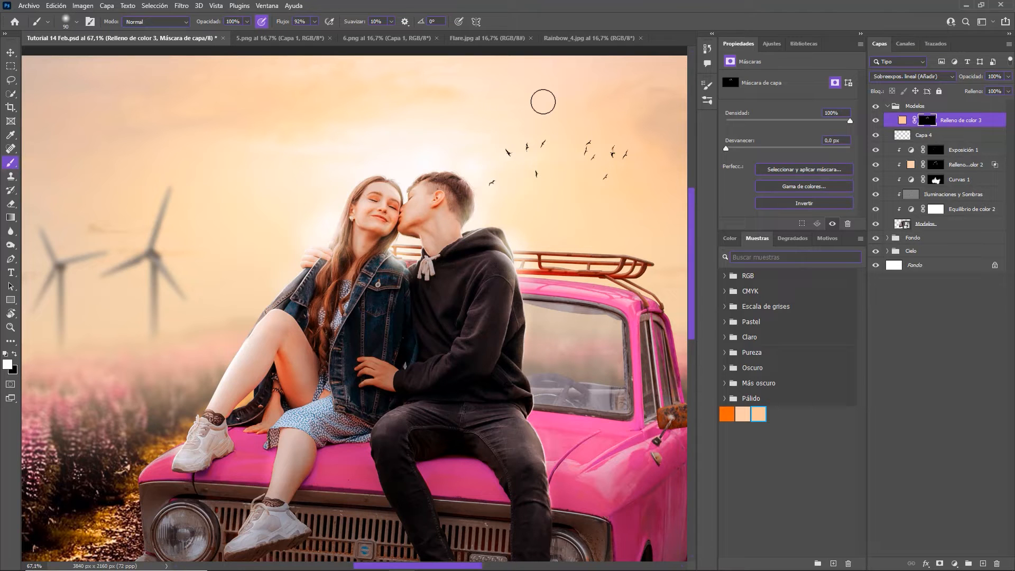
Step: Hide and reshow the Relleno de color 3 layer to compare the couple with and without the glow
key(ctrl+0)
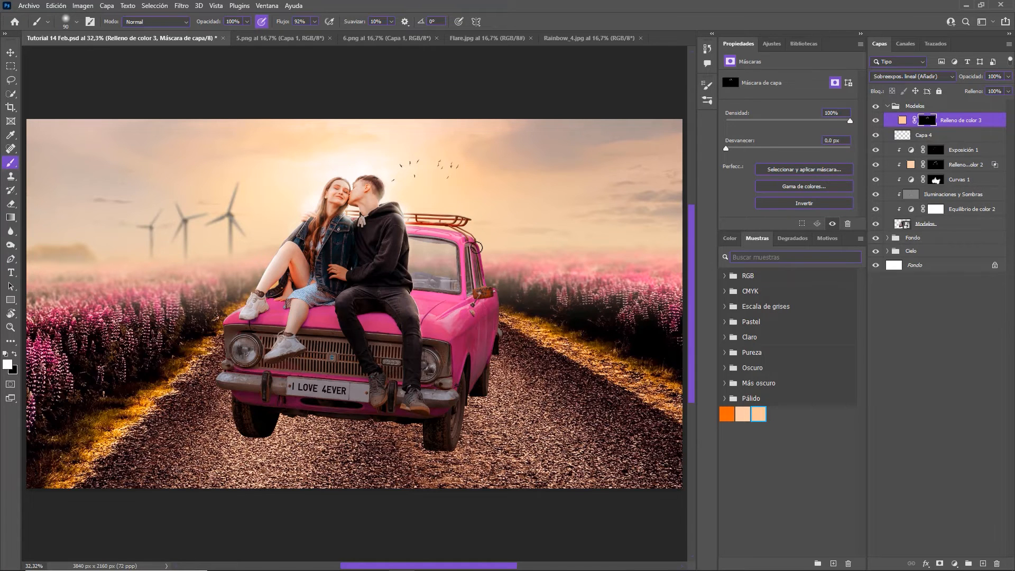
scroll(477, 247, up, 5)
drag(428, 283, 531, 286)
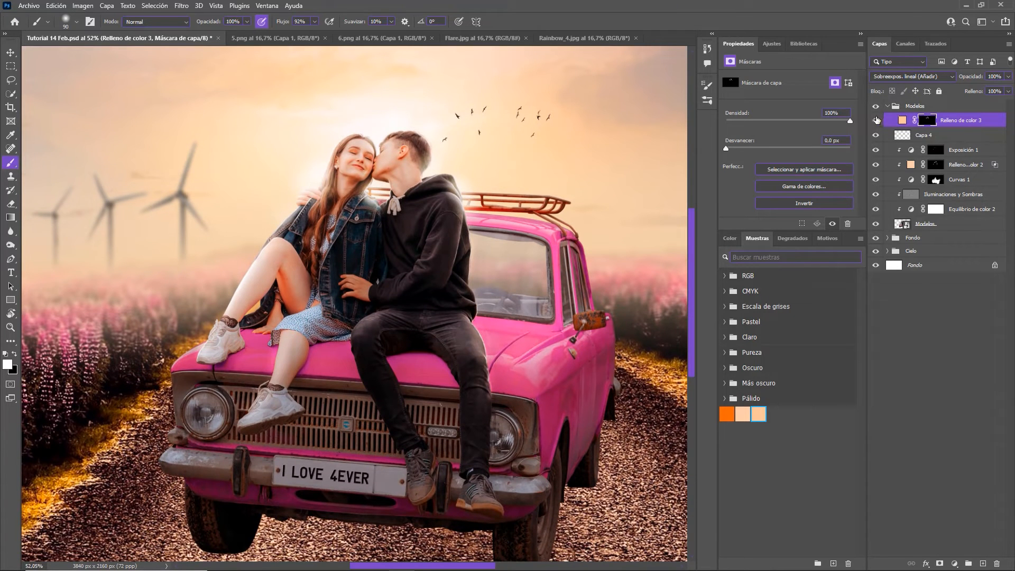
click(874, 121)
click(875, 121)
Step: Collapse the Modelos group, and hide and reshow it to check the couple and car against the background
click(924, 104)
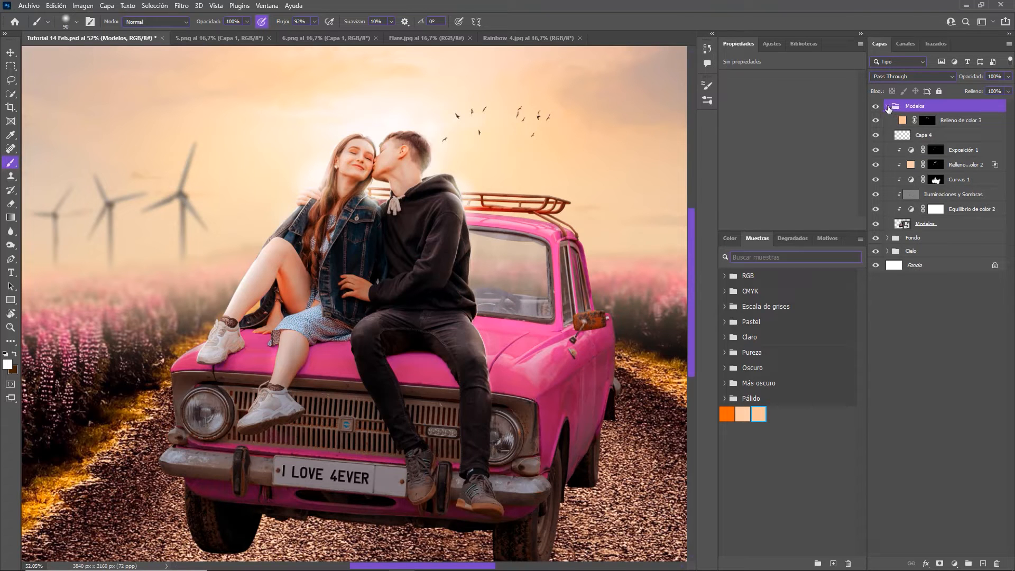
click(887, 106)
click(875, 107)
click(875, 108)
scroll(623, 272, down, 3)
scroll(544, 264, down, 2)
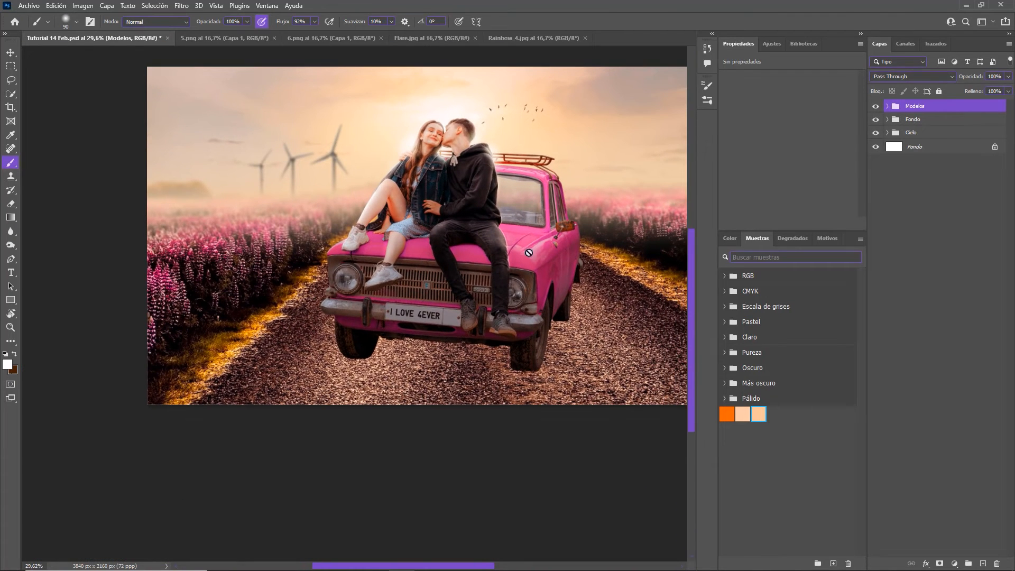
Step: Create a new layer between the Modelos and Fondo groups and name it Sombra
click(943, 120)
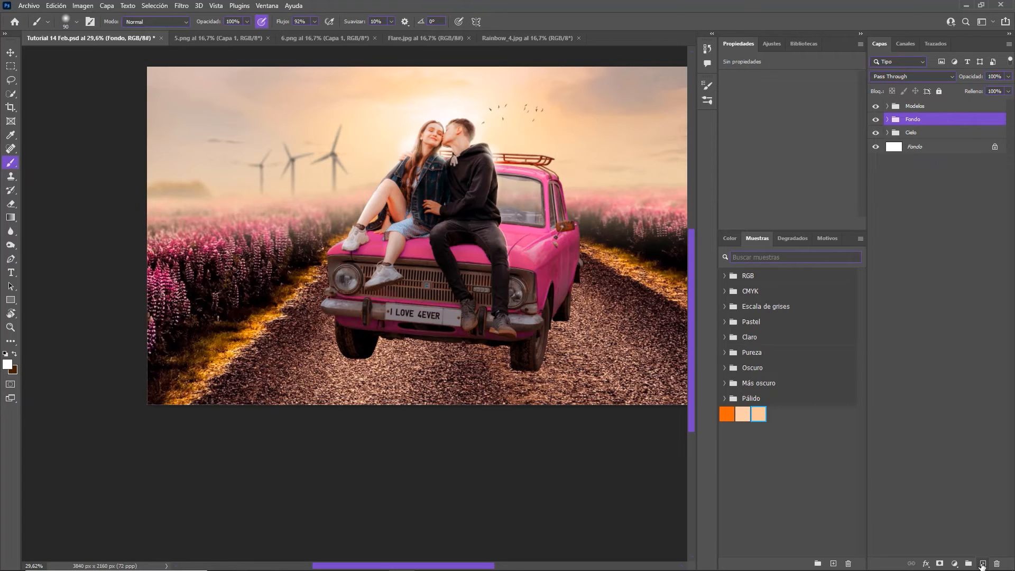
click(982, 563)
key(s)
key(o)
key(m)
key(b)
key(h)
key(a)
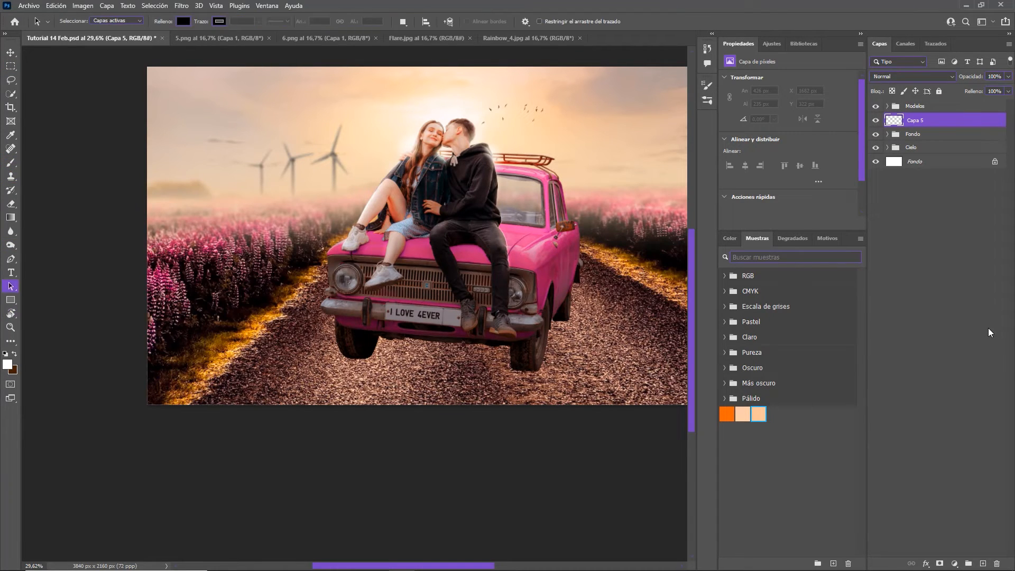
double_click(919, 128)
key(Return)
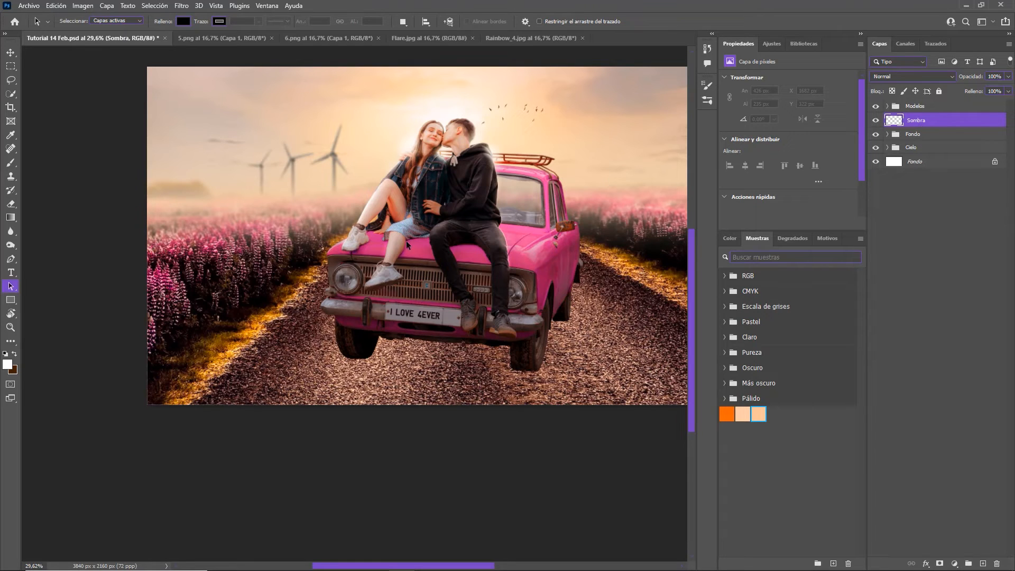
Step: Reset the colours with black as foreground and set the brush flow to 100%
key(d)
key(x)
scroll(512, 404, up, 3)
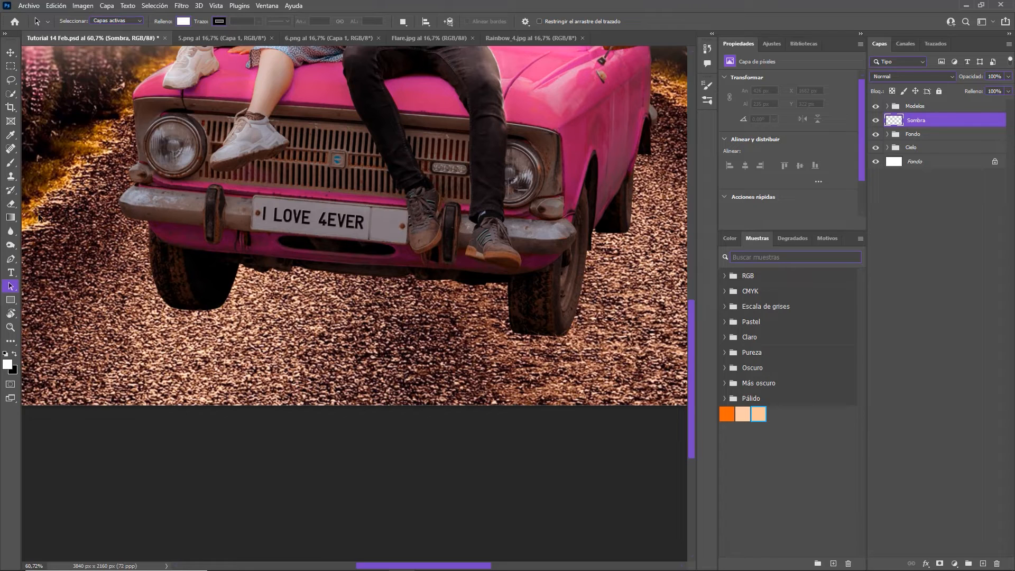
click(10, 163)
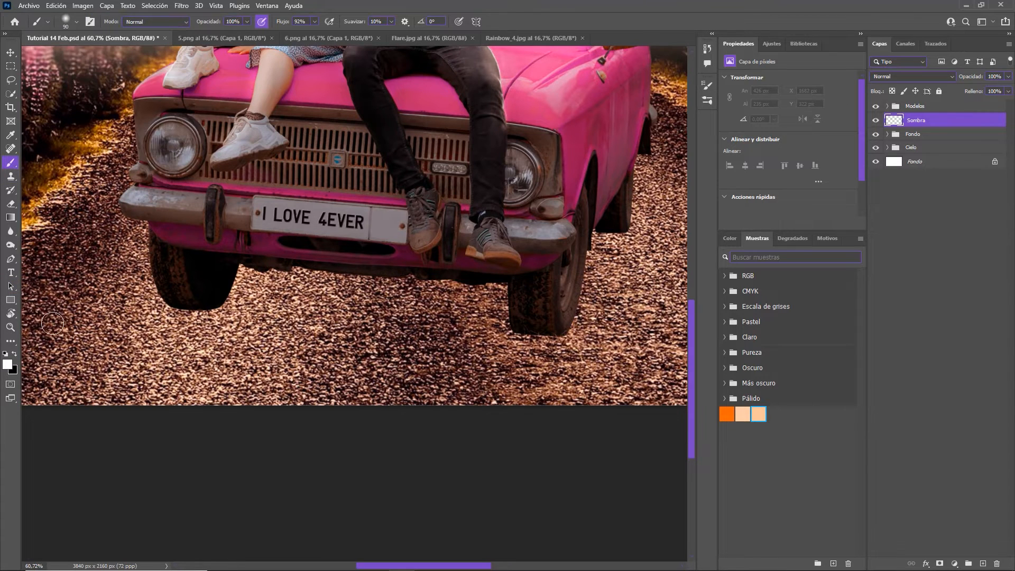
key(x)
click(315, 20)
drag(315, 33, 383, 46)
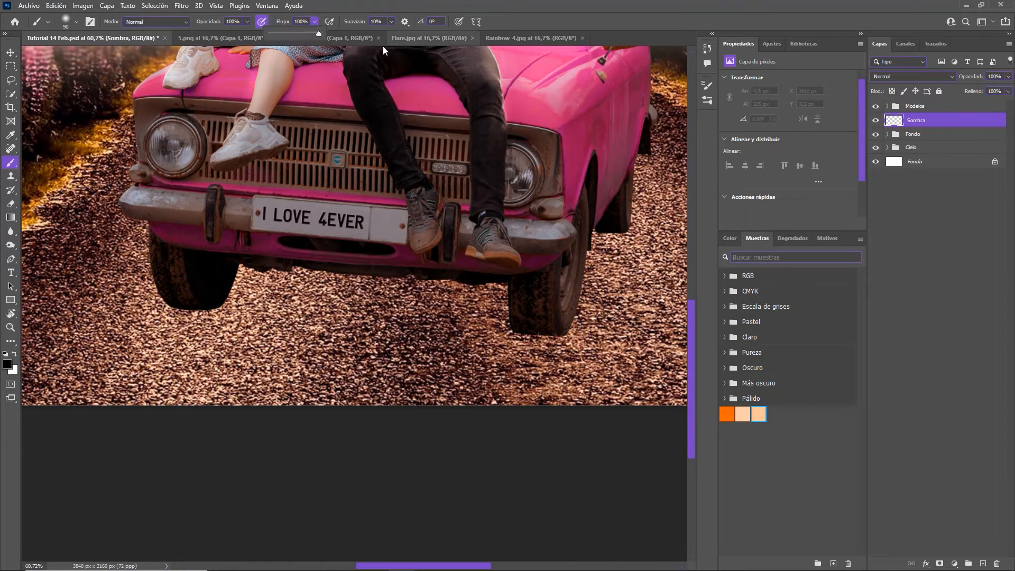
Step: Paint a black contact shadow along the base of the front tyre on the woman's side with a very small brush
scroll(275, 216, up, 3)
drag(176, 276, 430, 240)
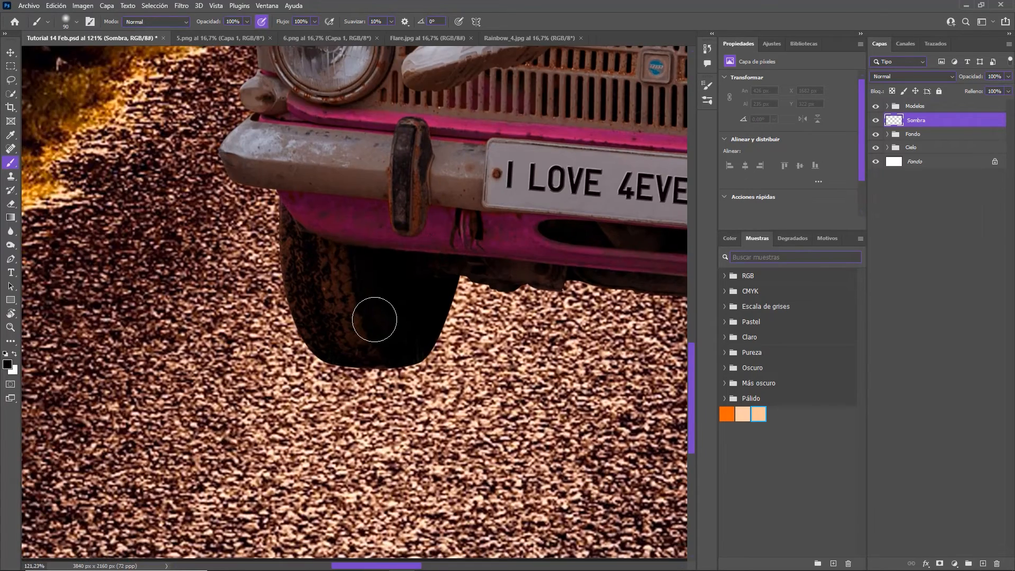
scroll(374, 319, up, 3)
key(bracketleft)
key(bracketleft)
key(bracketleft)
key(bracketleft)
key(bracketleft)
key(bracketleft)
key(bracketleft)
mouse_move(305, 368)
mouse_down()
mouse_move(354, 383)
mouse_move(340, 379)
mouse_move(415, 375)
mouse_move(402, 381)
mouse_move(440, 370)
mouse_move(450, 355)
mouse_move(447, 362)
mouse_up()
key(bracketleft)
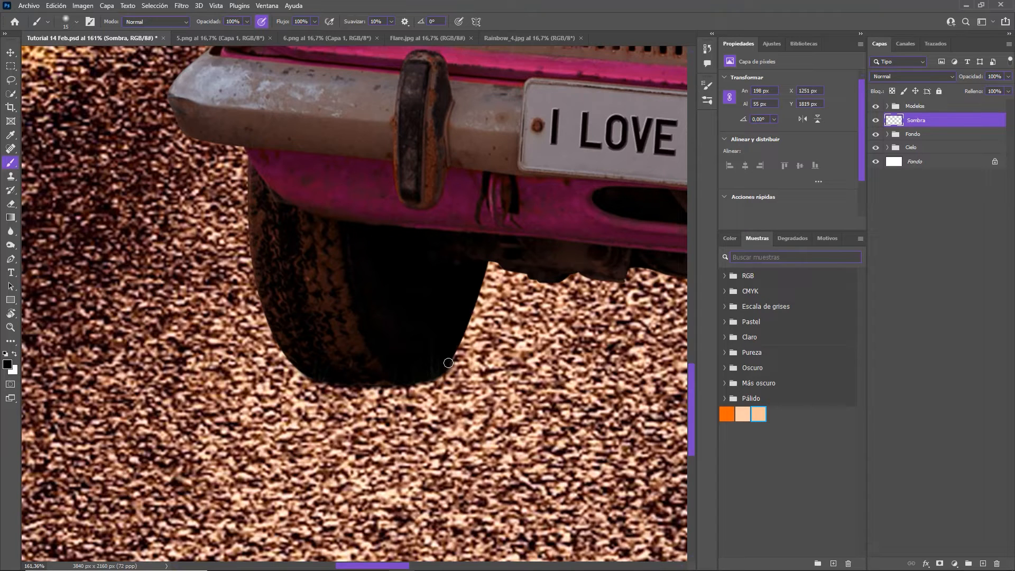
mouse_move(317, 373)
mouse_down()
mouse_move(304, 371)
mouse_move(324, 383)
mouse_up()
key(bracketleft)
mouse_move(452, 360)
mouse_down()
mouse_move(442, 366)
mouse_move(452, 342)
mouse_up()
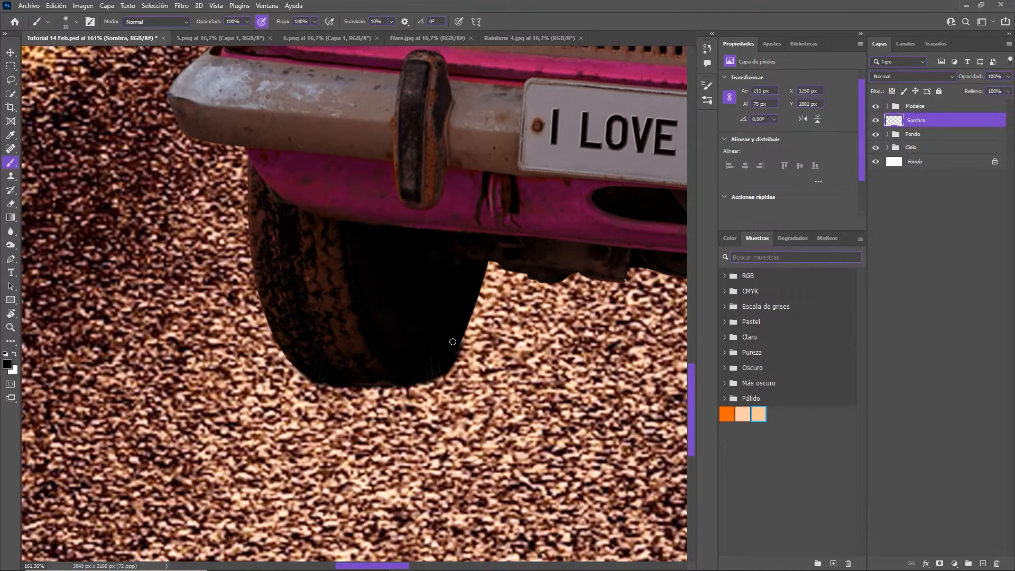
Step: Paint a black contact shadow along the base of the front tyre on the man's side
drag(551, 348, 63, 248)
mouse_move(637, 344)
mouse_down()
mouse_move(453, 342)
mouse_move(462, 327)
mouse_move(556, 335)
mouse_move(575, 321)
mouse_move(566, 327)
mouse_up()
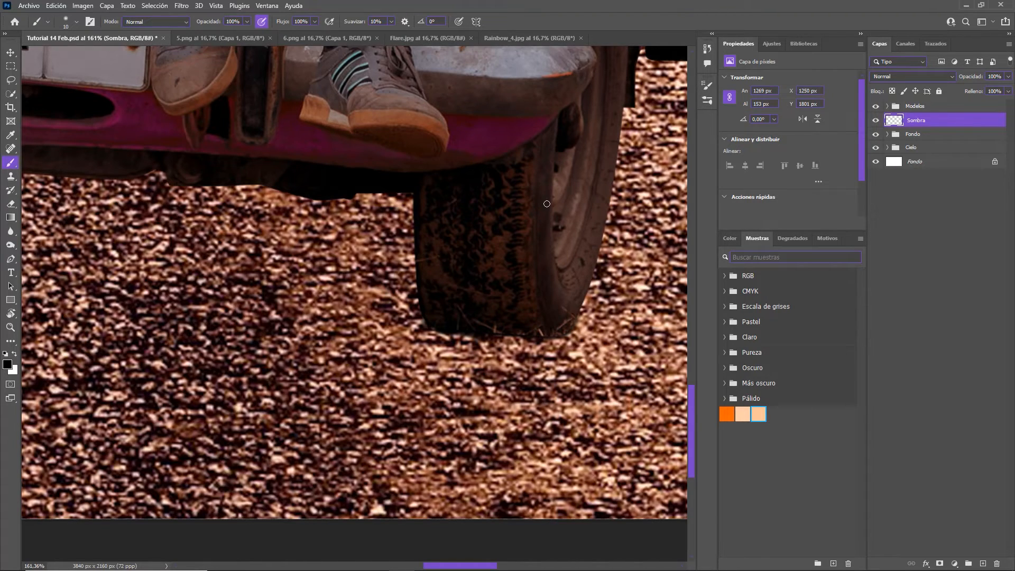
key(ctrl+0)
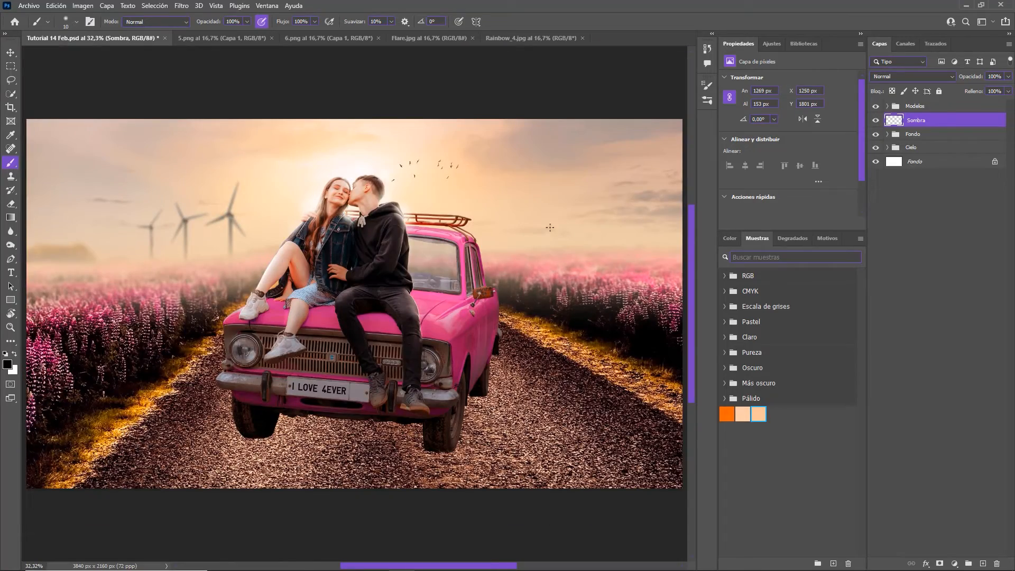
scroll(418, 360, up, 6)
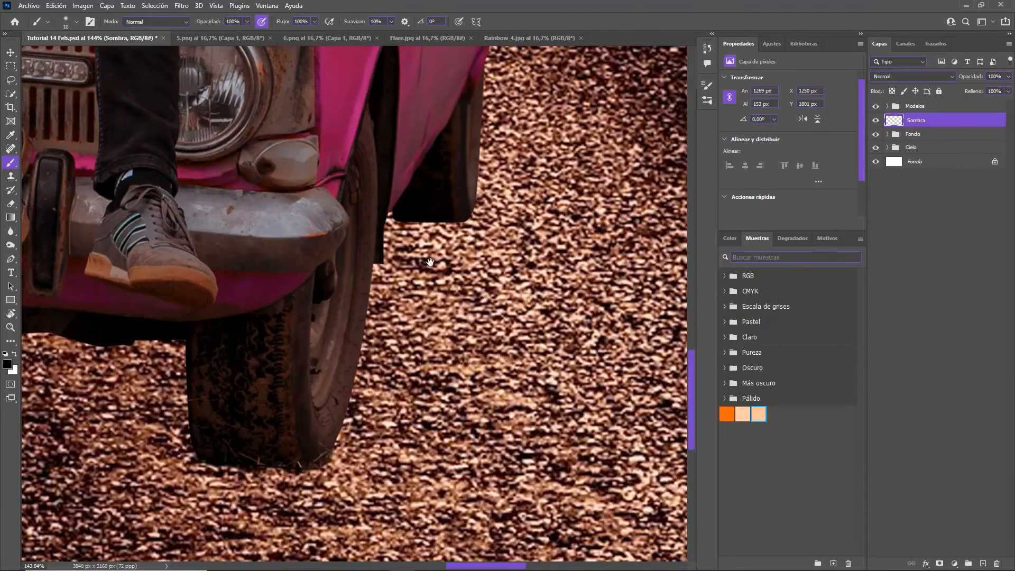
Step: Paint a black contact shadow along the base of the rear tyre on the man's side
drag(433, 222, 441, 299)
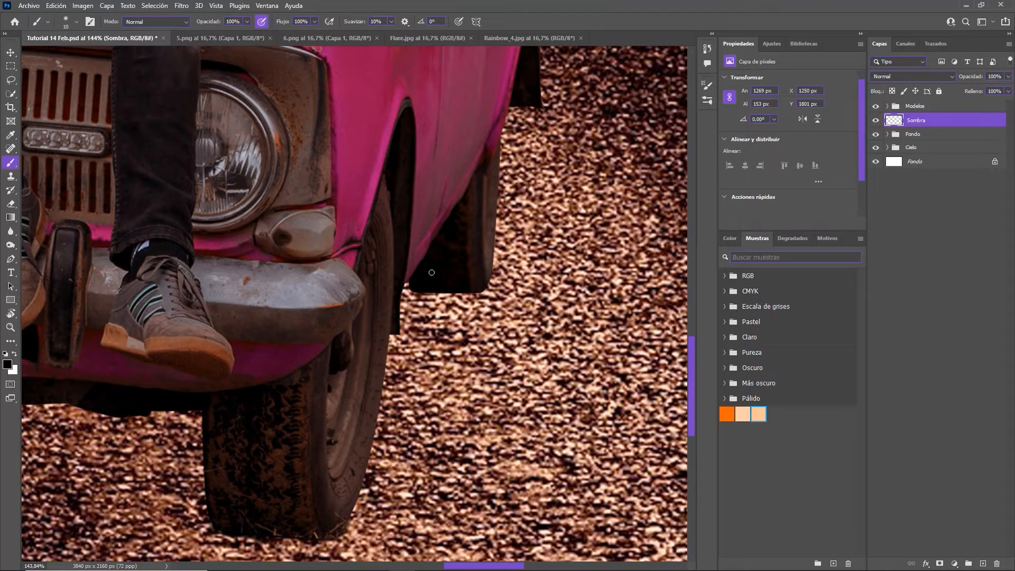
drag(432, 292, 482, 289)
Step: Add a new layer directly above the Fondo group and enlarge the brush to 125 px at 70% opacity
click(942, 137)
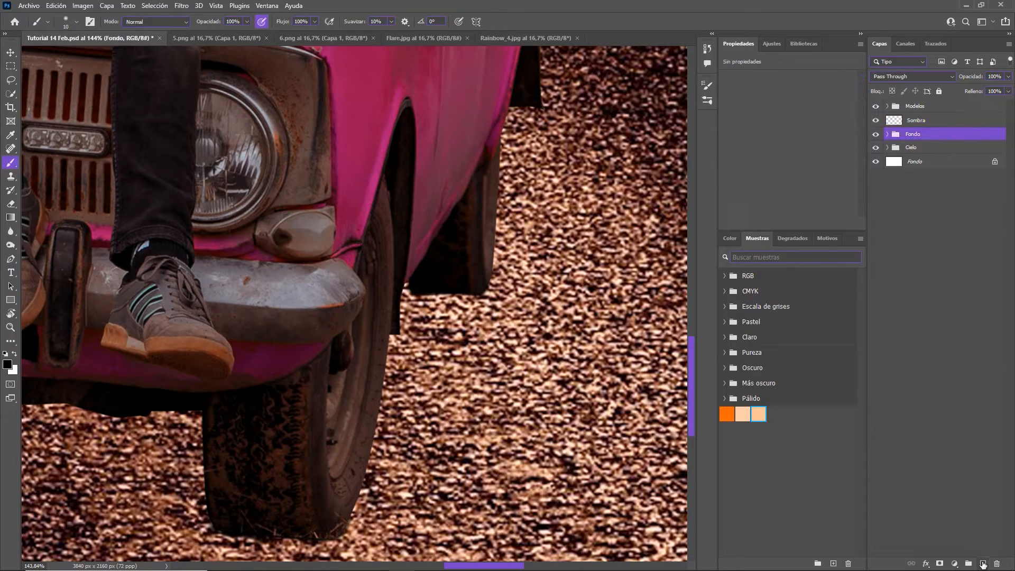
click(982, 563)
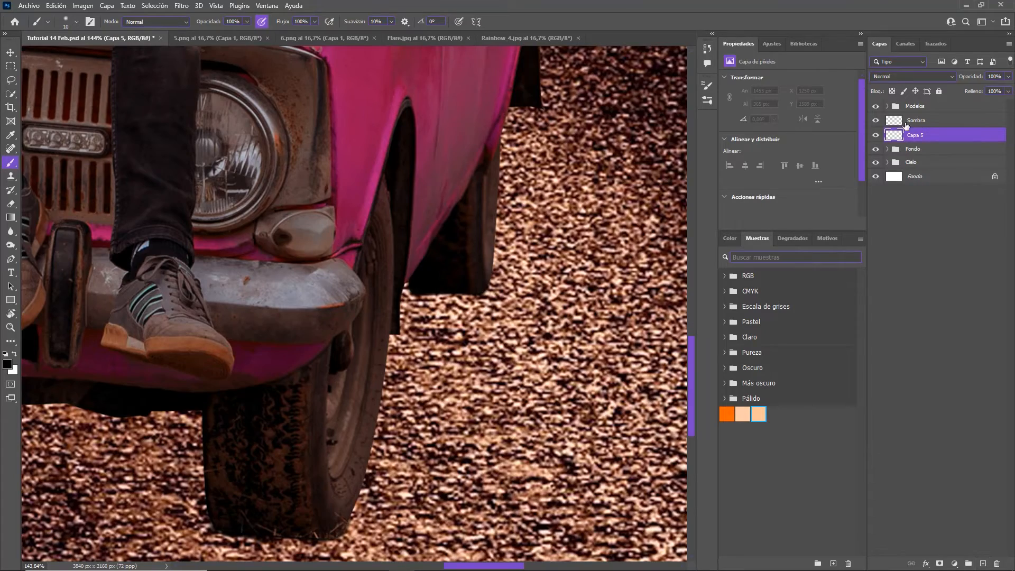
scroll(444, 239, down, 6)
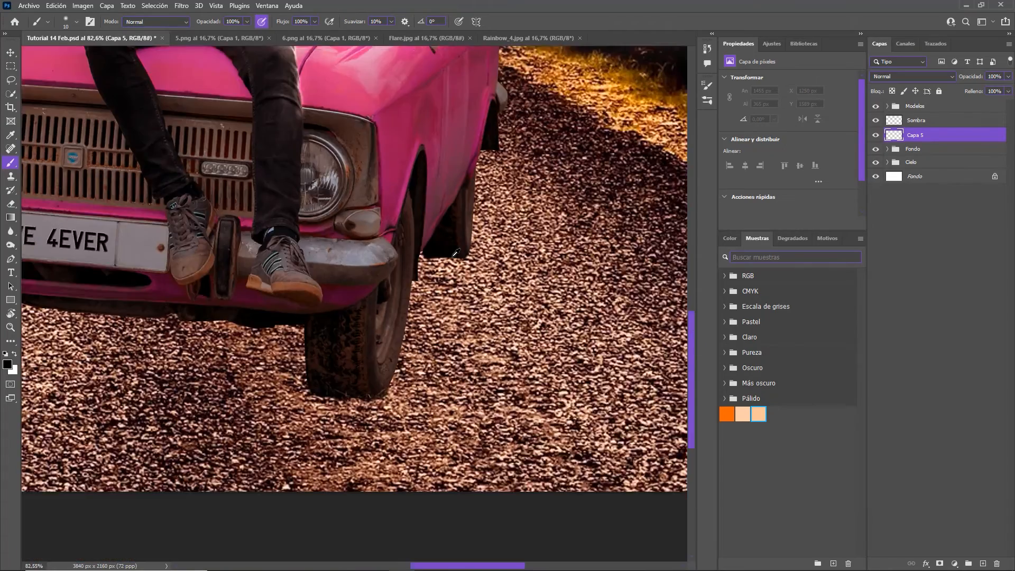
scroll(455, 253, down, 1)
drag(262, 307, 447, 349)
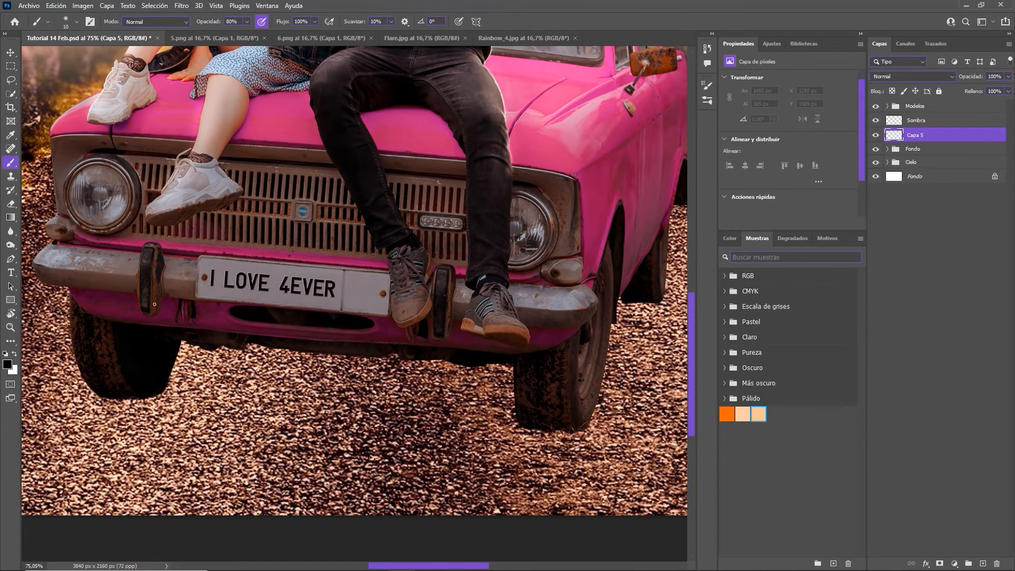
key(bracketright)
key(7)
key(bracketright)
key(bracketright)
key(bracketright)
key(bracketright)
key(bracketright)
key(bracketright)
key(bracketright)
key(bracketright)
key(bracketright)
key(bracketright)
key(bracketright)
key(bracketright)
key(bracketright)
Step: Paint soft black shadows on the ground around the visible tyres and beneath the car's front bumper
mouse_move(102, 380)
mouse_down()
mouse_move(128, 381)
mouse_move(119, 392)
mouse_move(147, 390)
mouse_move(111, 380)
mouse_move(152, 392)
mouse_move(98, 372)
mouse_move(151, 393)
mouse_move(105, 360)
mouse_move(109, 386)
mouse_move(127, 379)
mouse_move(107, 376)
mouse_move(185, 372)
mouse_move(182, 354)
mouse_move(210, 329)
mouse_move(141, 396)
mouse_move(159, 390)
mouse_move(111, 397)
mouse_move(170, 380)
mouse_up()
mouse_move(521, 401)
mouse_down()
mouse_move(563, 424)
mouse_move(549, 414)
mouse_move(589, 404)
mouse_move(589, 384)
mouse_move(558, 422)
mouse_move(567, 428)
mouse_move(601, 401)
mouse_move(526, 415)
mouse_move(527, 393)
mouse_move(578, 409)
mouse_move(613, 370)
mouse_up()
drag(637, 288, 515, 319)
mouse_move(515, 319)
mouse_down()
mouse_move(528, 338)
mouse_move(511, 319)
mouse_move(523, 324)
mouse_move(507, 355)
mouse_move(571, 292)
mouse_up()
mouse_move(493, 381)
mouse_down()
mouse_move(479, 425)
mouse_move(499, 394)
mouse_move(542, 431)
mouse_move(532, 374)
mouse_move(466, 424)
mouse_move(452, 402)
mouse_up()
mouse_move(131, 313)
mouse_down()
mouse_move(418, 344)
mouse_move(359, 428)
mouse_move(312, 417)
mouse_move(363, 374)
mouse_move(335, 362)
mouse_move(419, 380)
mouse_move(414, 350)
mouse_move(352, 394)
mouse_move(344, 351)
mouse_up()
key(ctrl+0)
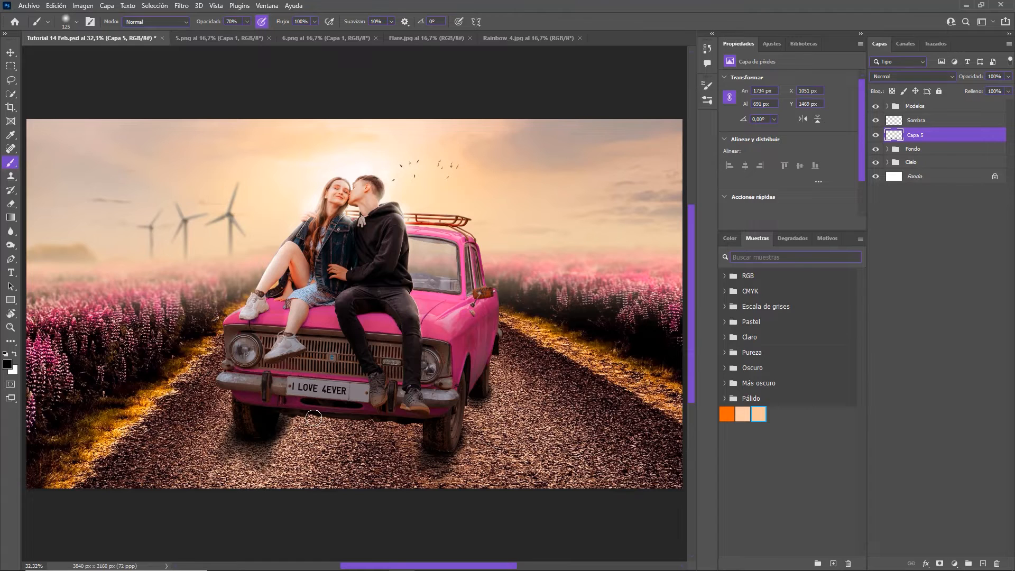
key(e)
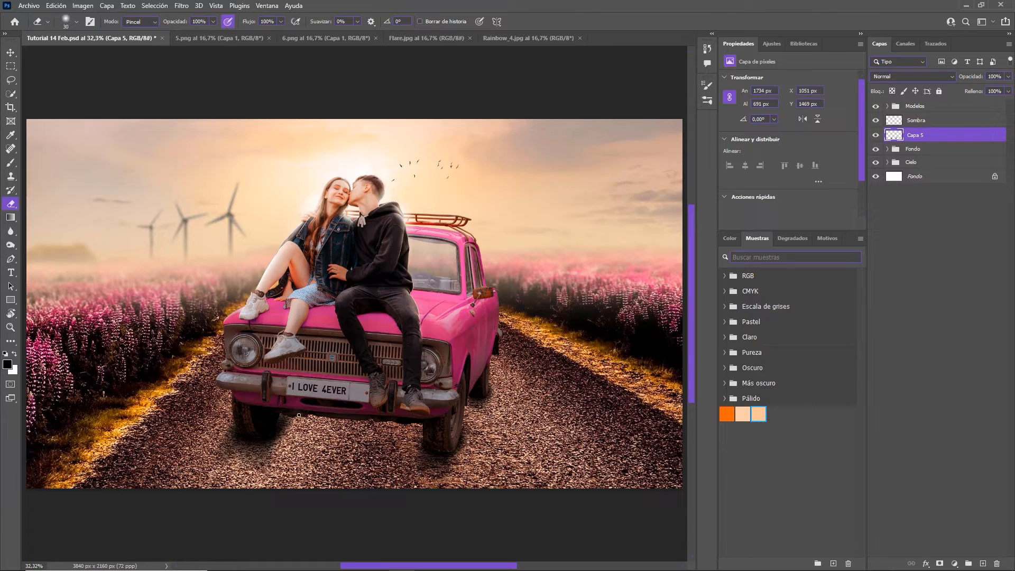
key(bracketright)
key(bracketright)
key(bracketright)
key(bracketright)
key(bracketright)
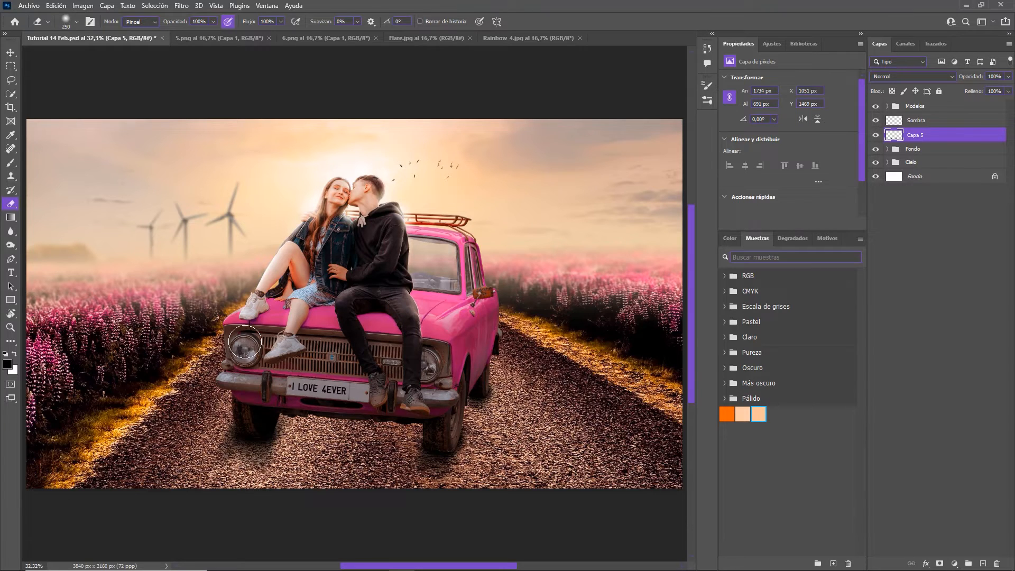
Step: Switch the Pen tool to shape mode (Forma) and check its stroke colour
click(11, 259)
click(13, 260)
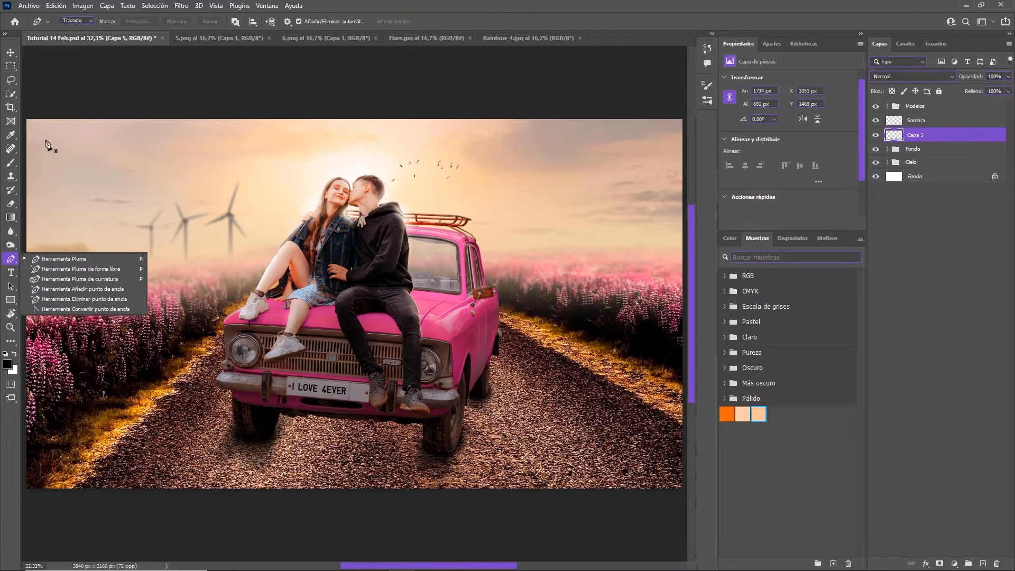
click(83, 24)
click(79, 25)
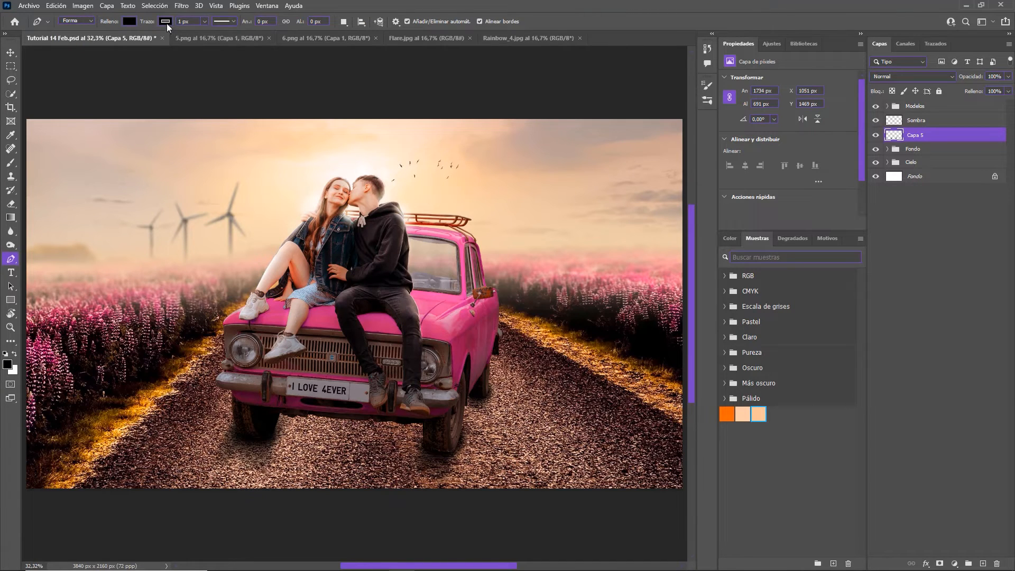
click(166, 22)
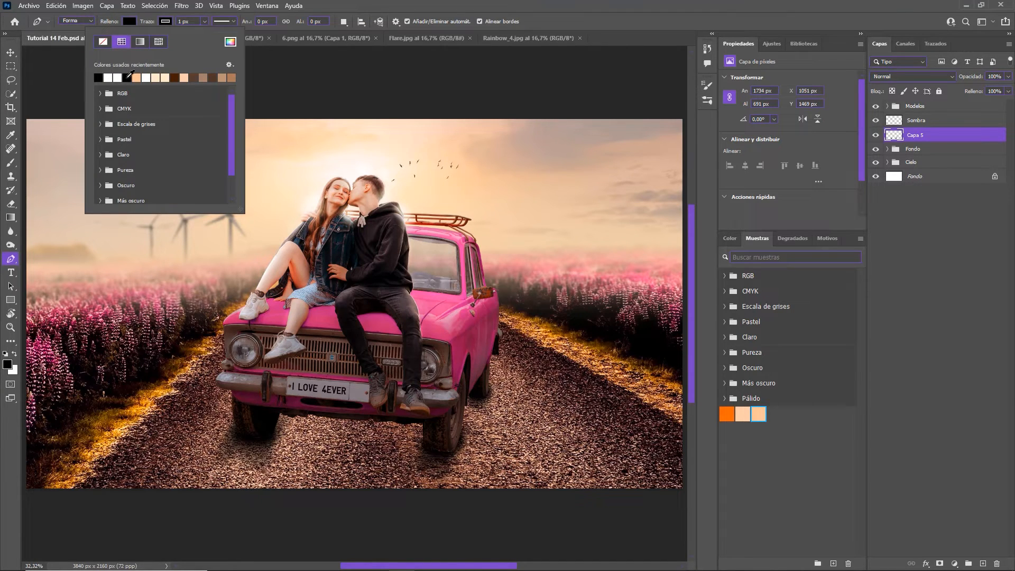
click(631, 19)
Step: Draw a closed black cast-shadow shape from the woman's-side front tyre past the image's lower edge to the rear tyre, closing it behind the car
mouse_move(368, 310)
mouse_down()
mouse_move(421, 125)
mouse_move(441, 127)
mouse_move(440, 150)
mouse_up()
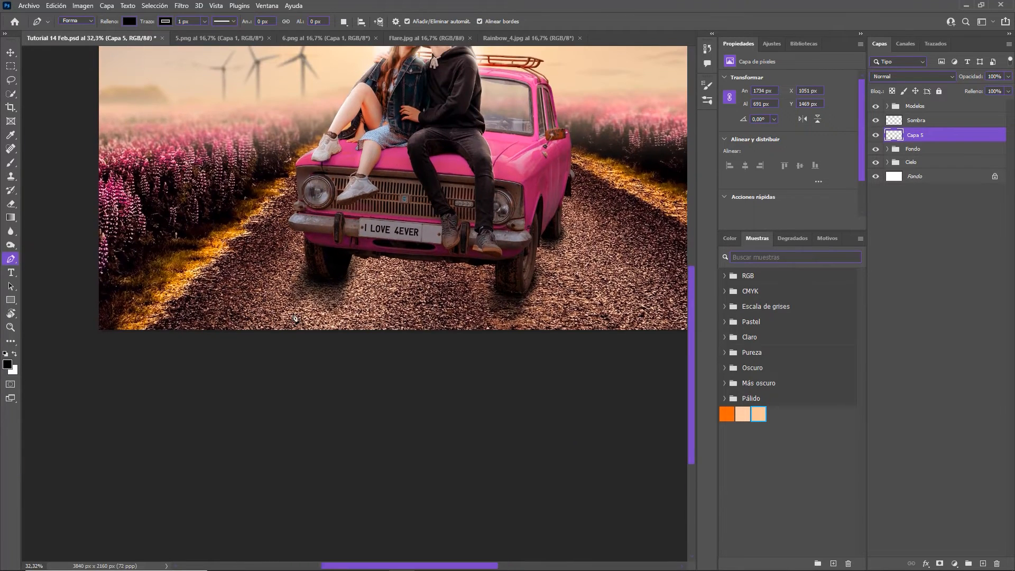
click(314, 269)
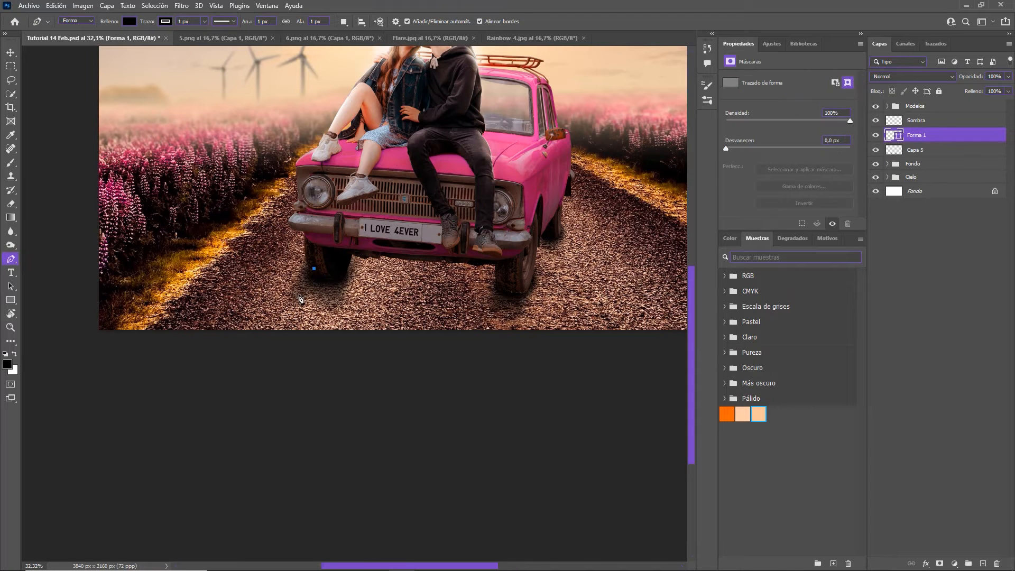
drag(289, 300, 255, 323)
click(239, 348)
click(596, 405)
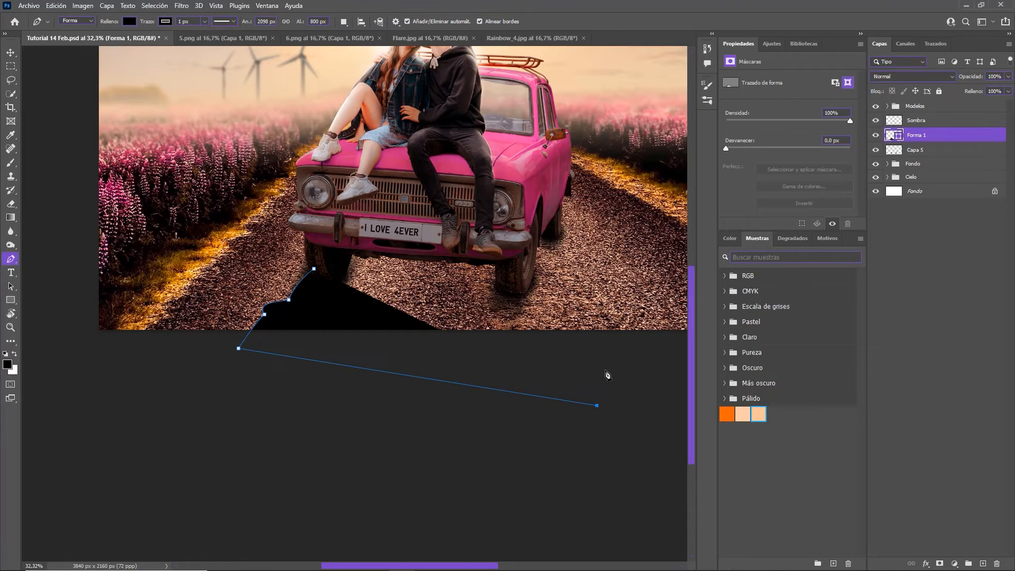
click(582, 279)
click(574, 269)
click(566, 243)
click(567, 231)
click(558, 221)
click(395, 194)
click(330, 214)
click(314, 269)
Step: Refine the shadow shape's anchor points, curving its edge outward beside the rear tyre, widening its far corner below the canvas and adjusting the front-tyre edge
ctrl+drag(597, 406, 646, 397)
key(ctrl+z)
click(593, 406)
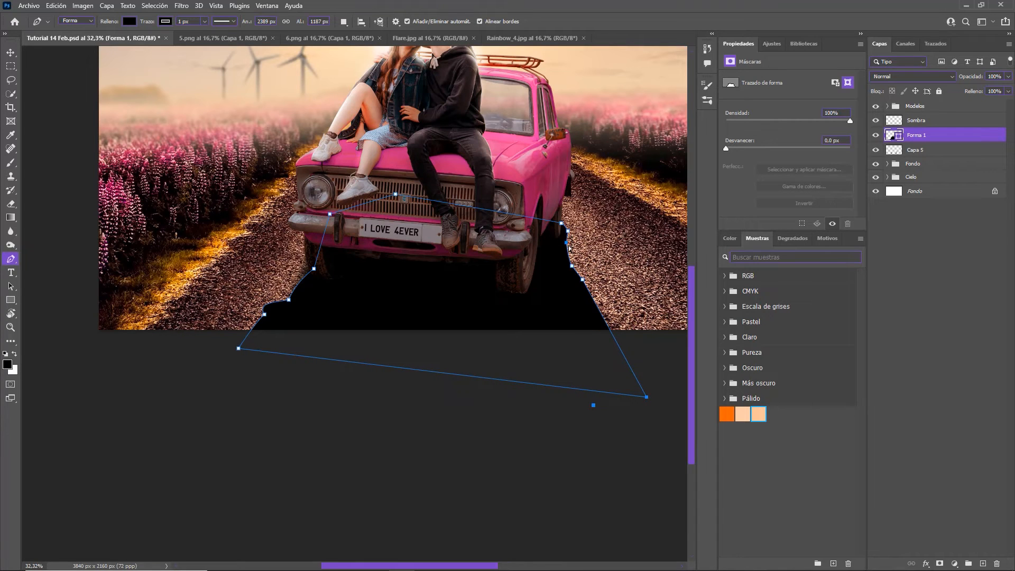
ctrl+drag(572, 266, 598, 288)
ctrl+click(582, 280)
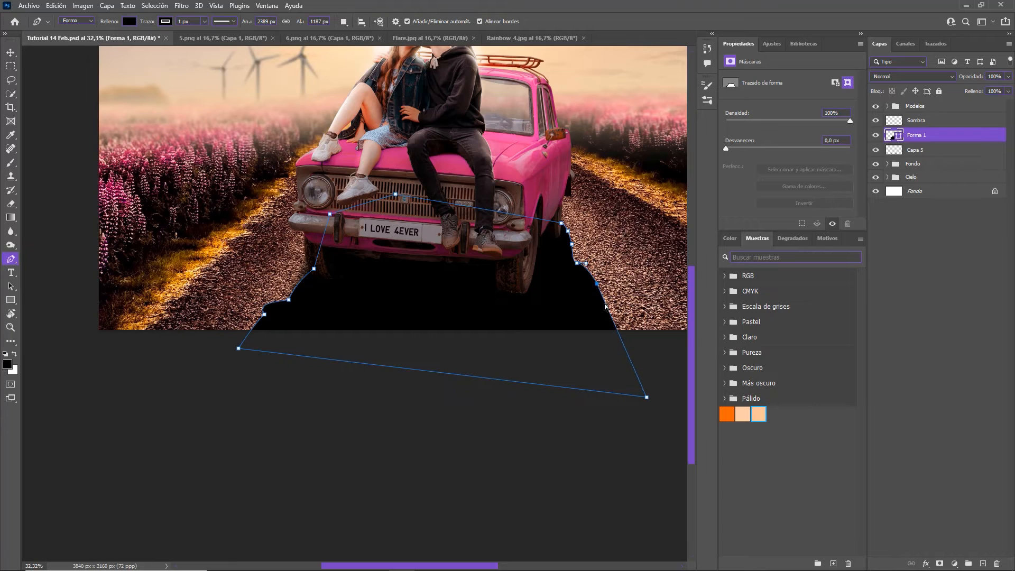
ctrl+drag(647, 401, 658, 379)
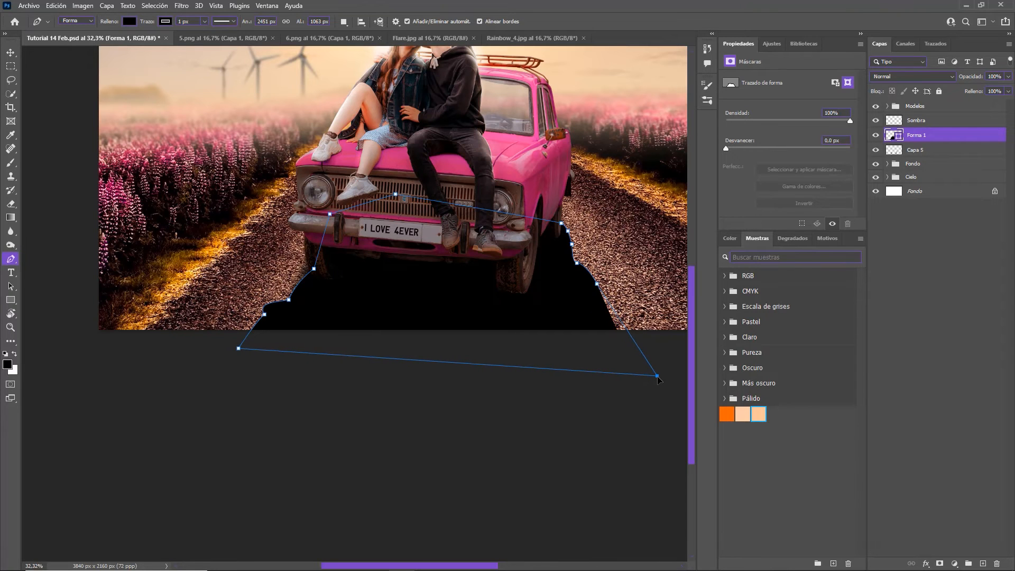
ctrl+drag(314, 269, 307, 267)
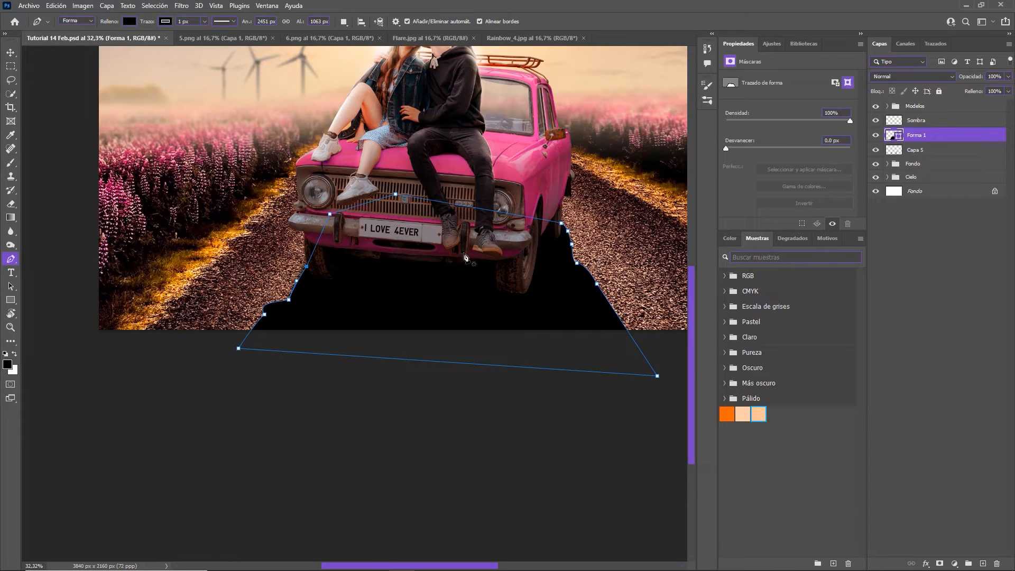
key(Return)
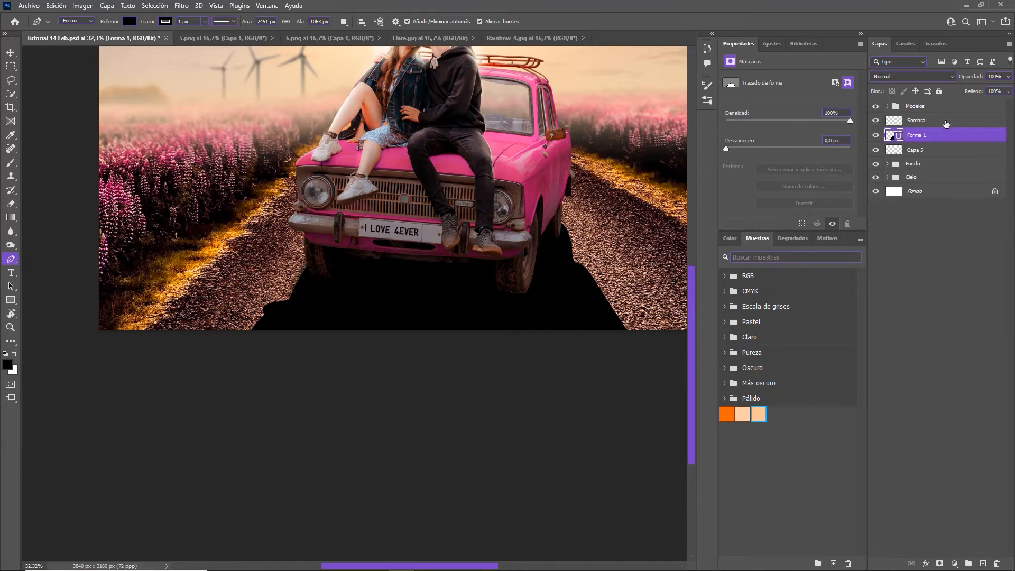
Step: Convert the Forma 1 shadow shape into a smart object and add a layer mask to it
right_click(944, 139)
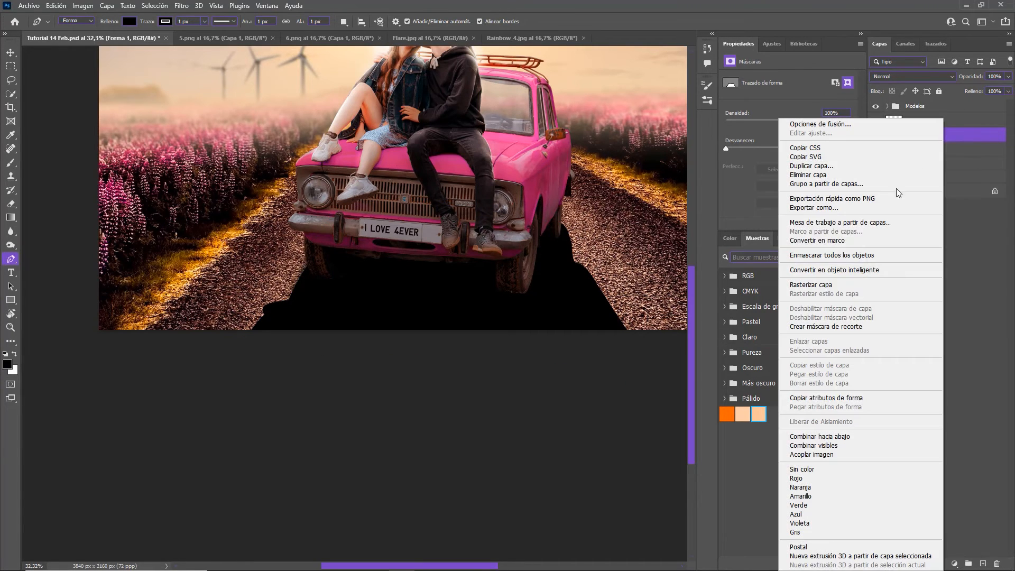
click(849, 271)
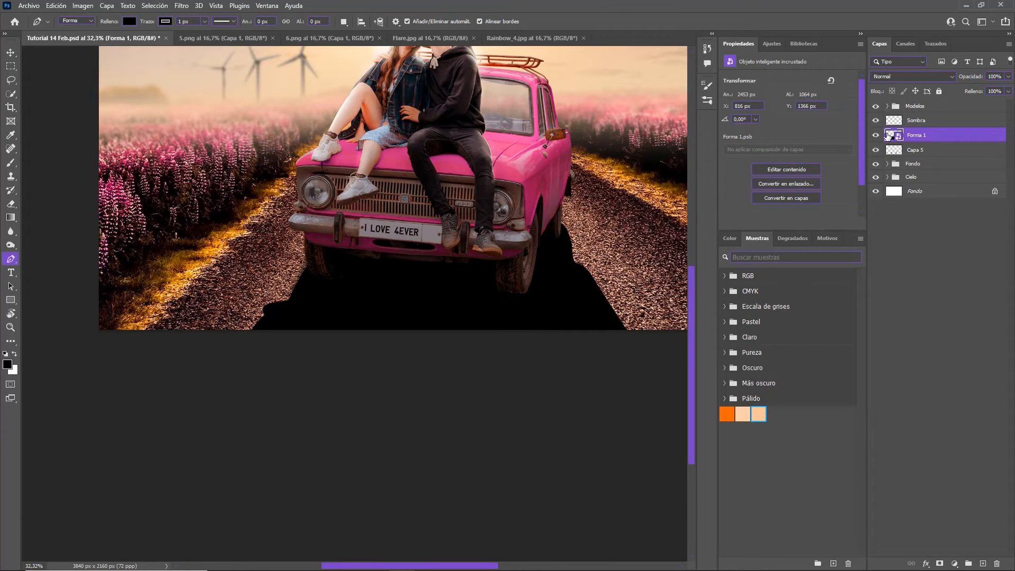
key(ctrl+0)
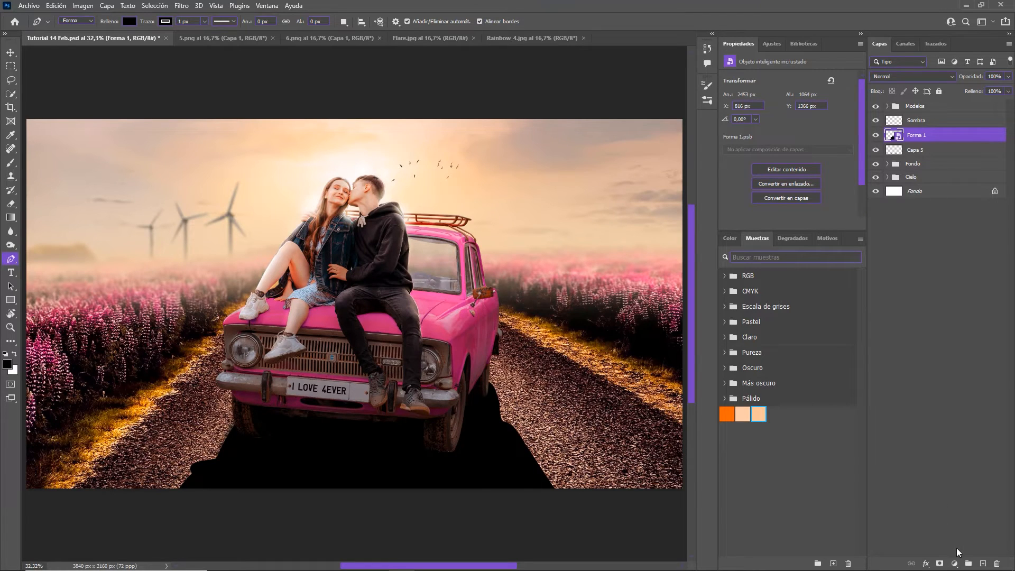
click(939, 563)
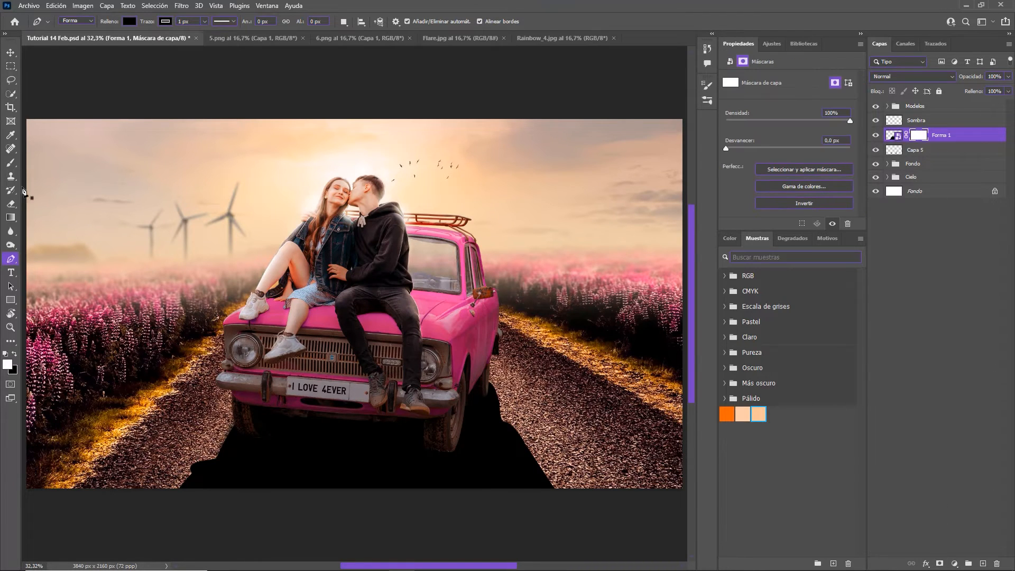
Step: Fade the shadow's near end and both sides by applying black-to-transparent gradients on its layer mask
click(11, 217)
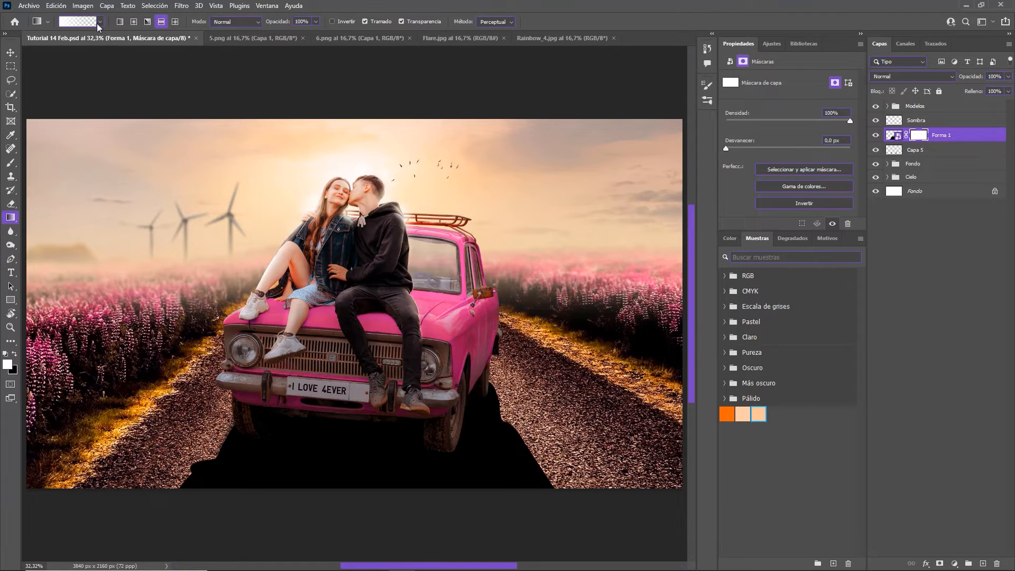
click(14, 353)
drag(388, 517, 386, 459)
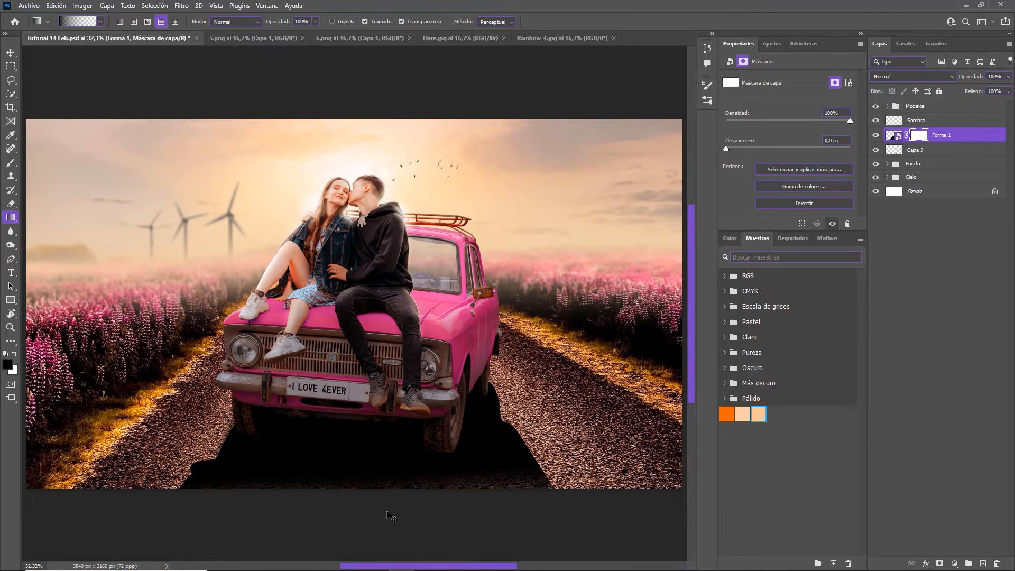
scroll(389, 504, down, 2)
drag(369, 527, 372, 361)
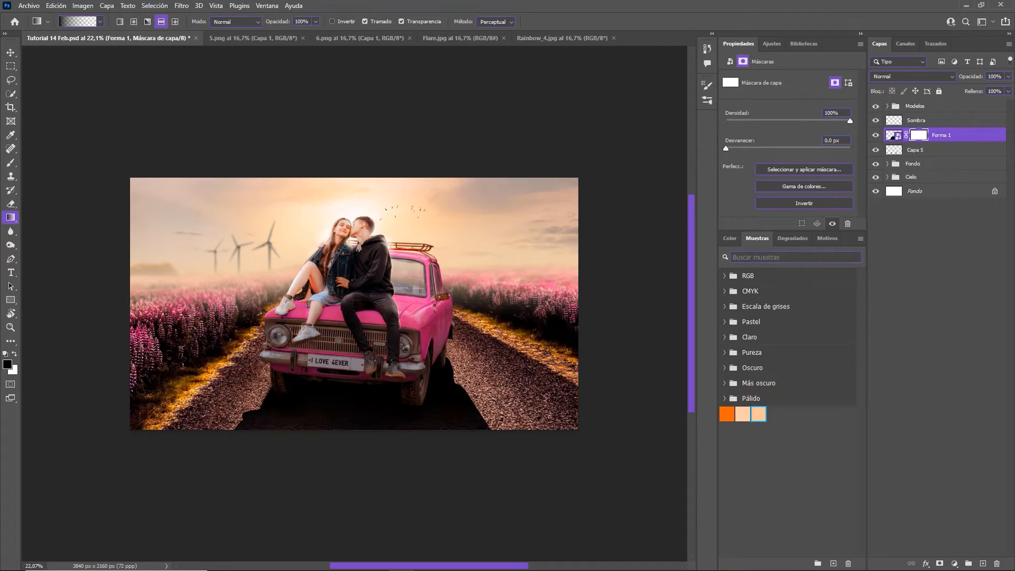
drag(404, 462, 411, 335)
key(ctrl+z)
drag(383, 526, 375, 393)
drag(375, 505, 367, 385)
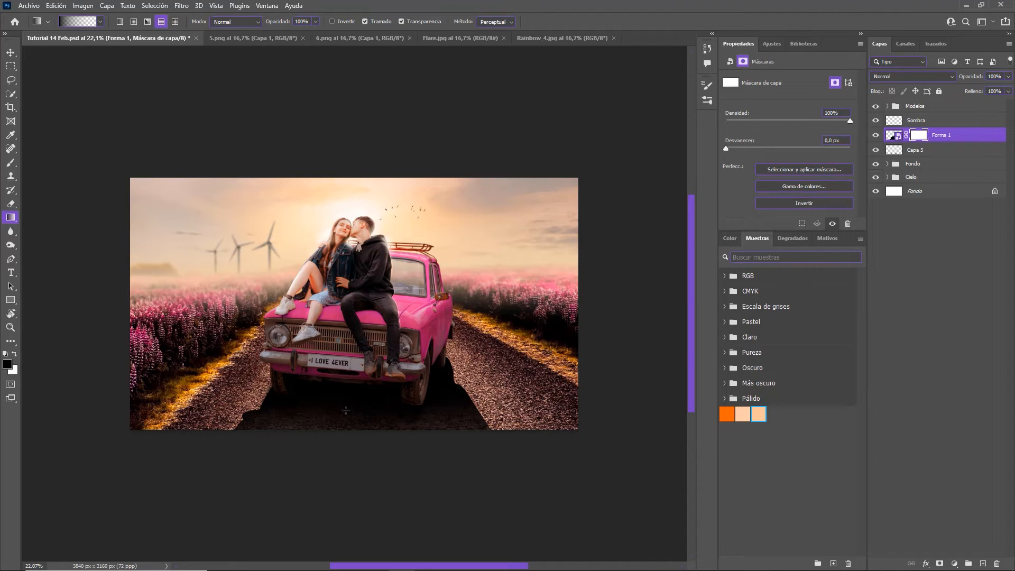
drag(189, 477, 280, 420)
drag(510, 442, 451, 384)
Step: Set the opacity of the Forma 1 shadow layer to 89%
click(1008, 77)
drag(1008, 88, 1006, 91)
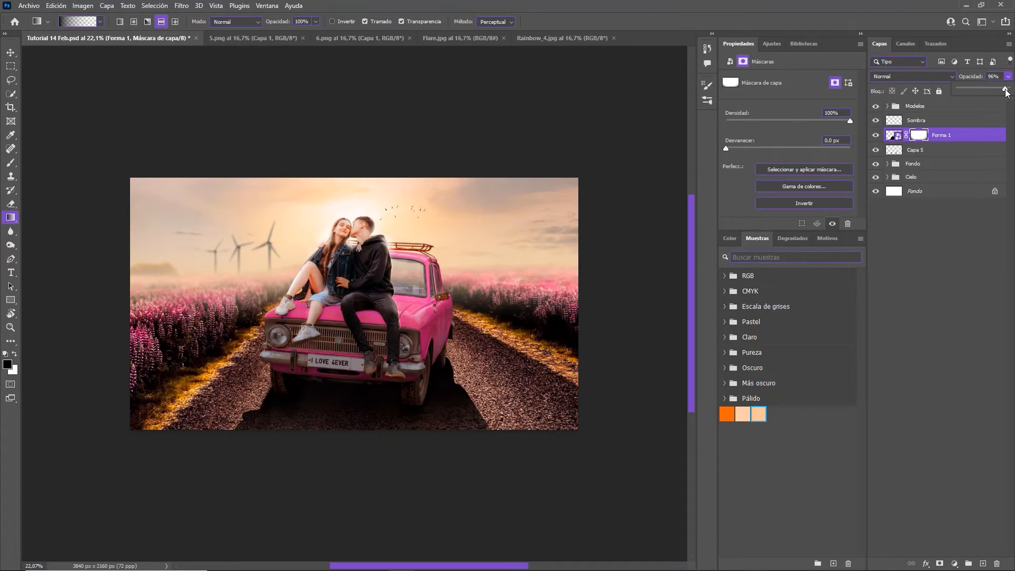
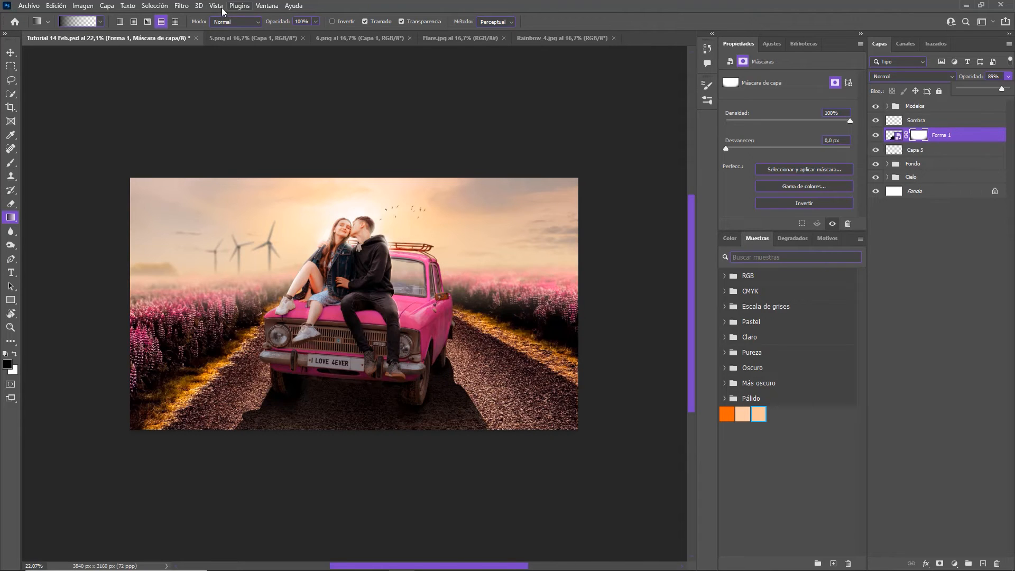
Step: Start a Field Blur on the Forma 1 smart object and strengthen the blur at a pin below the canvas
click(183, 5)
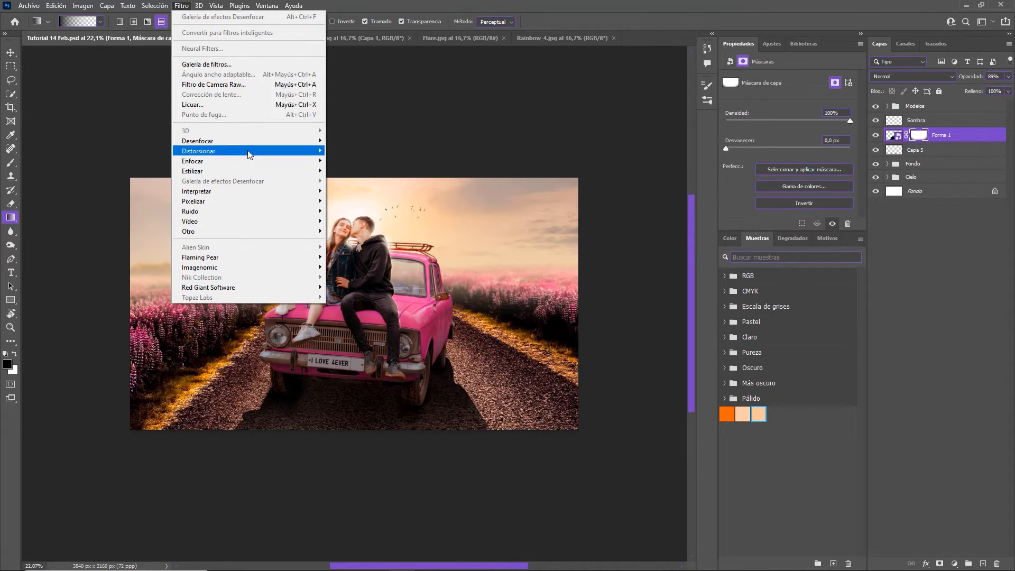
click(975, 140)
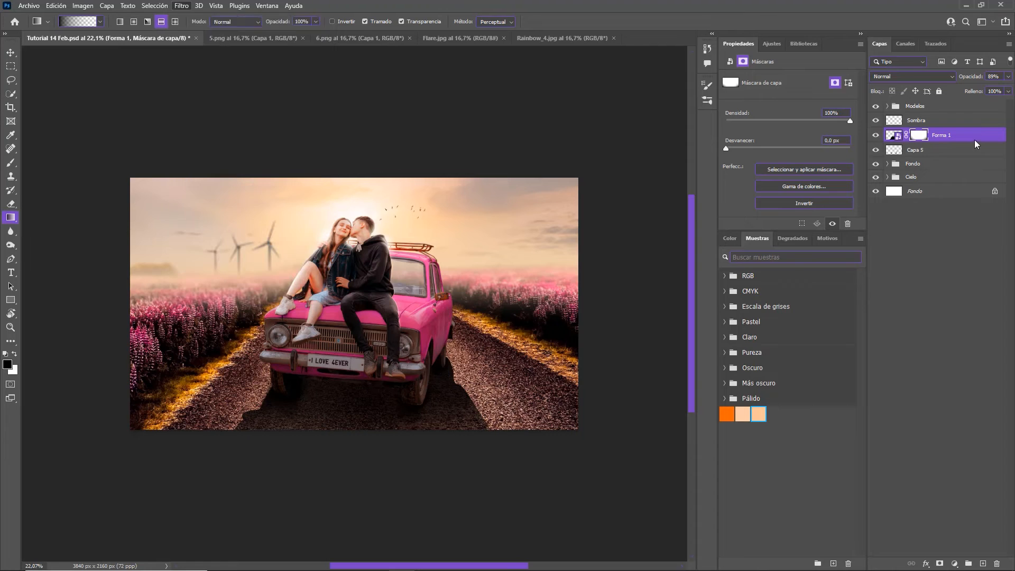
click(896, 136)
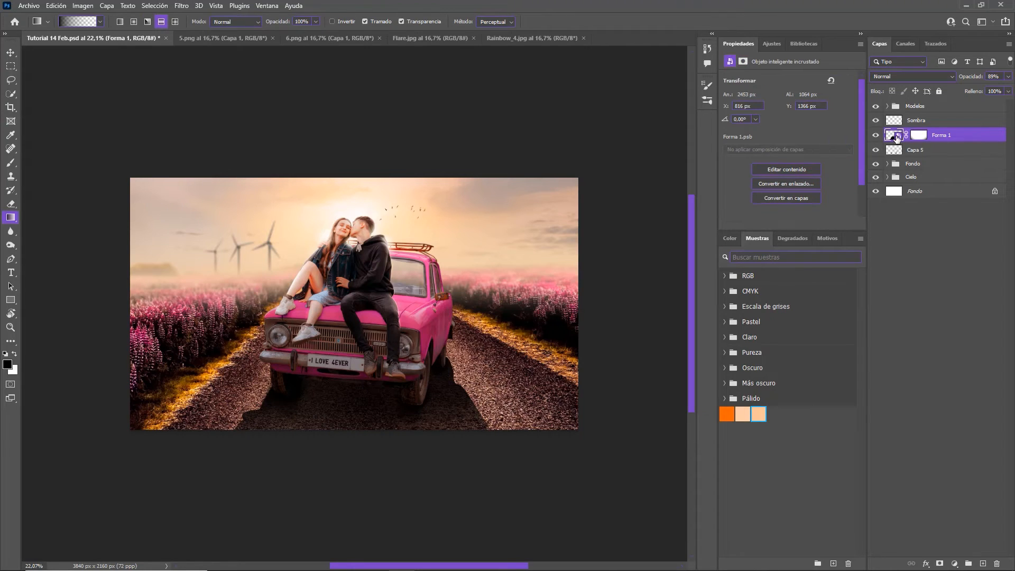
click(182, 5)
mouse_move(301, 181)
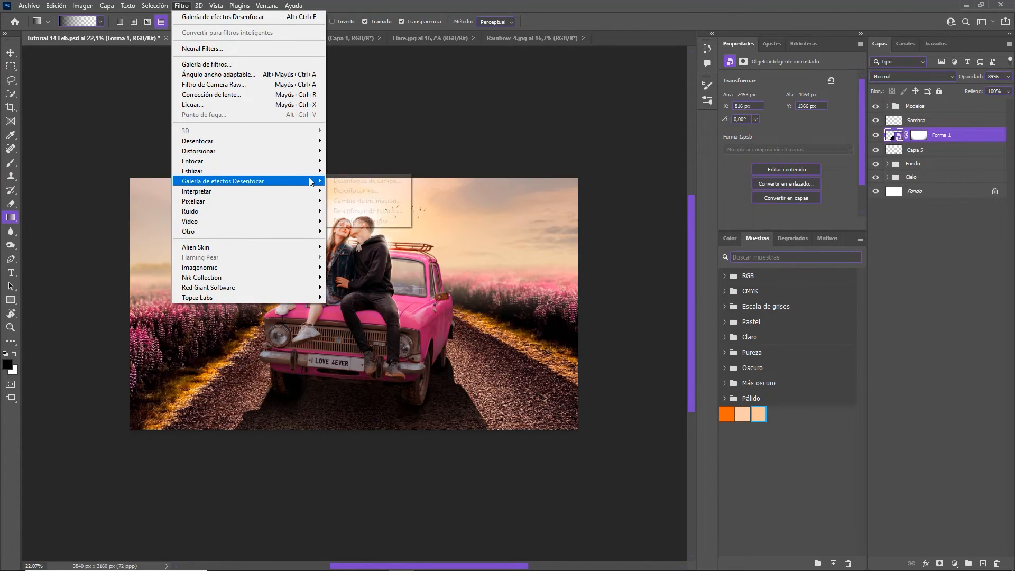
click(356, 184)
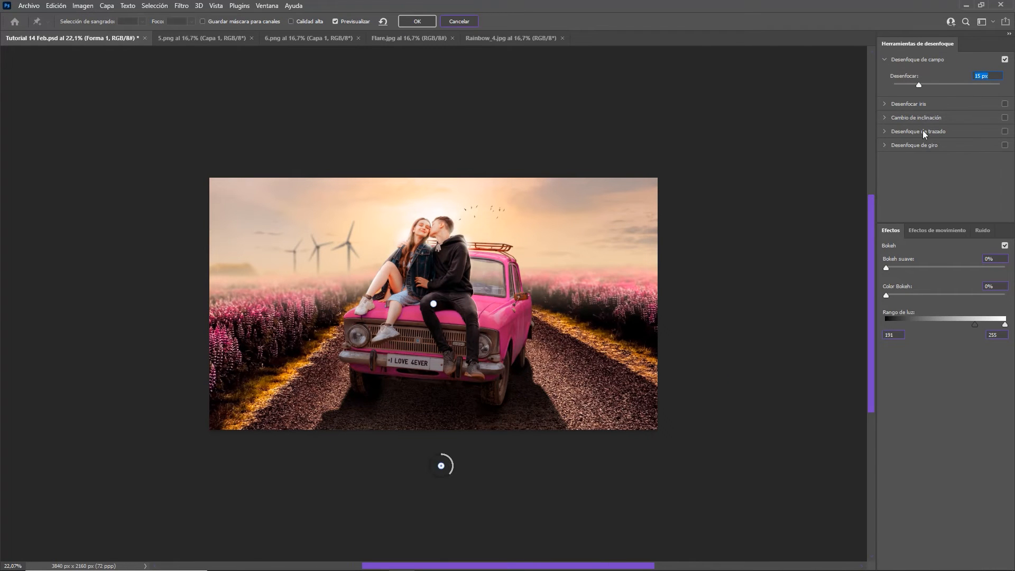
drag(921, 85, 968, 93)
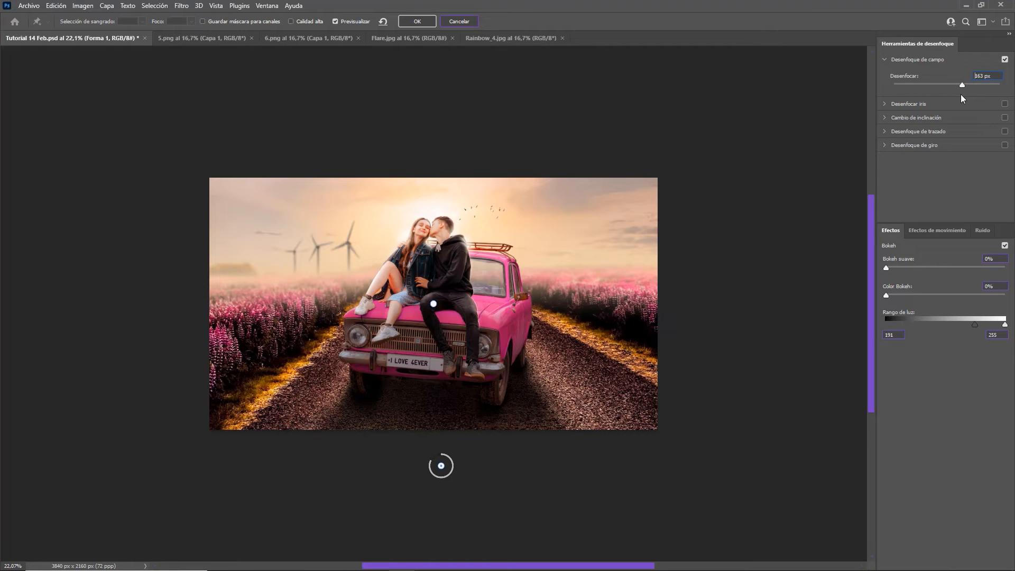
drag(956, 95, 950, 97)
Step: Add a 12 px blur pin on the car's grille, move the far pin up to the canvas's lower edge and reduce its blur
click(426, 344)
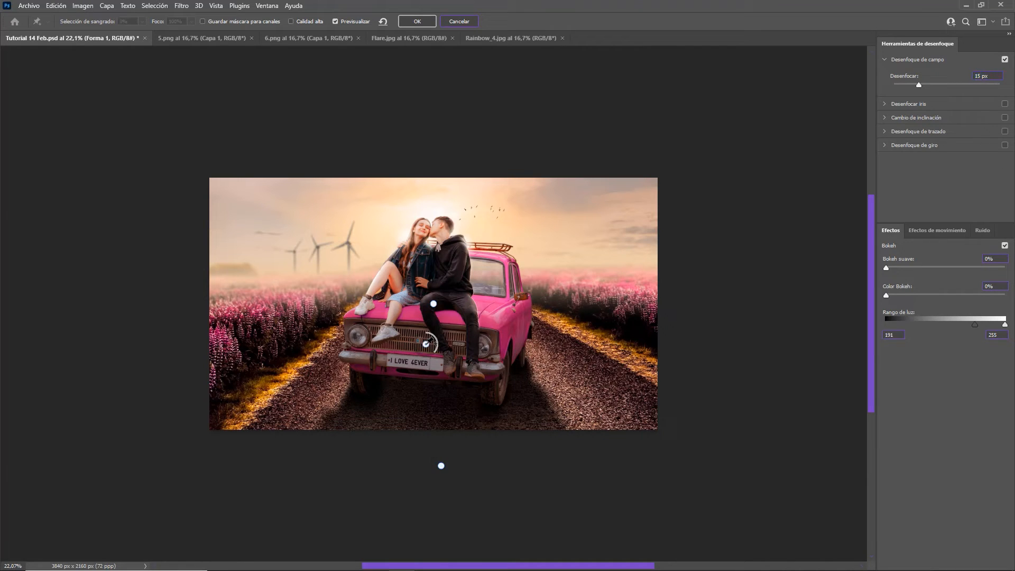
drag(918, 85, 902, 86)
drag(911, 89, 917, 87)
click(442, 436)
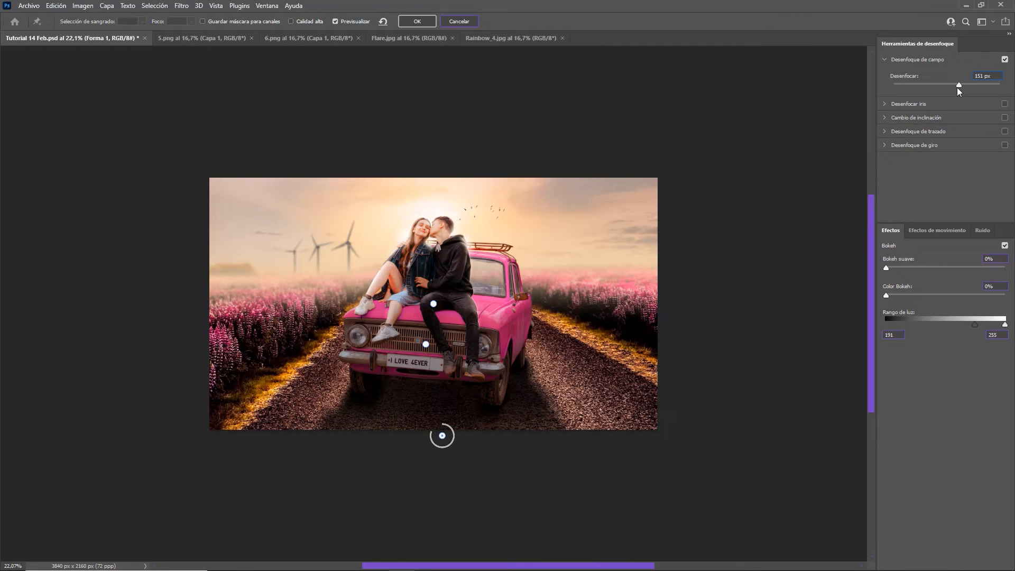
drag(956, 87, 954, 87)
Step: Delete the original centre blur pin, move the weak pin near the man's shoes and apply the Field Blur
click(433, 304)
key(Delete)
click(461, 362)
drag(461, 362, 461, 357)
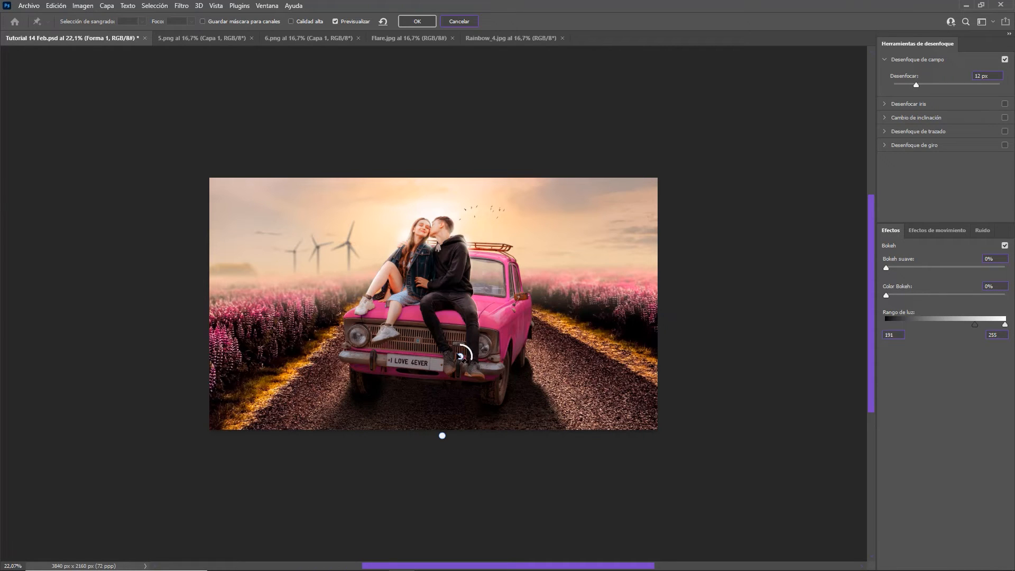
click(404, 25)
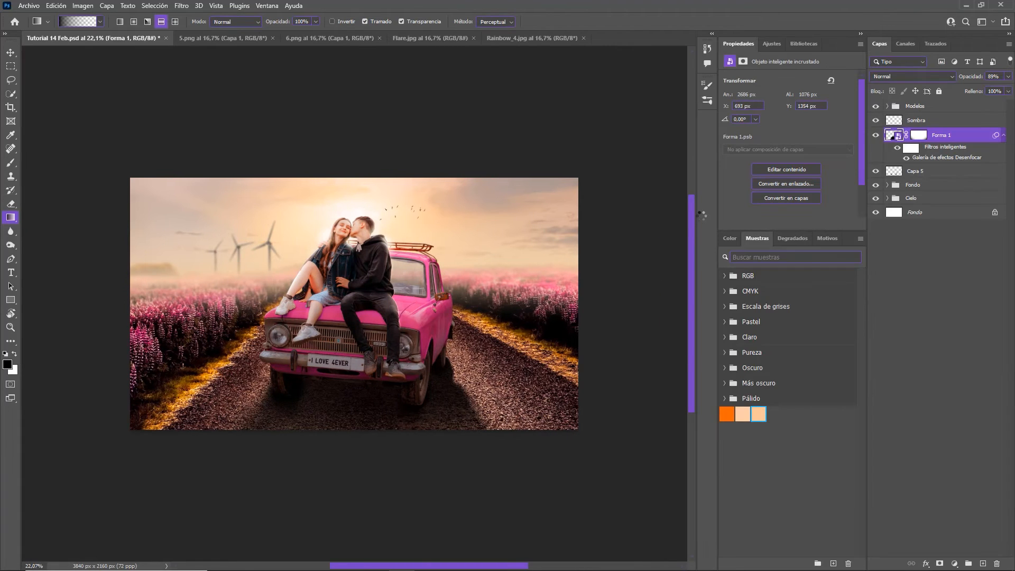
Step: Create a new layer clipped to the Modelos smart object inside the Modelos group
key(ctrl+plus)
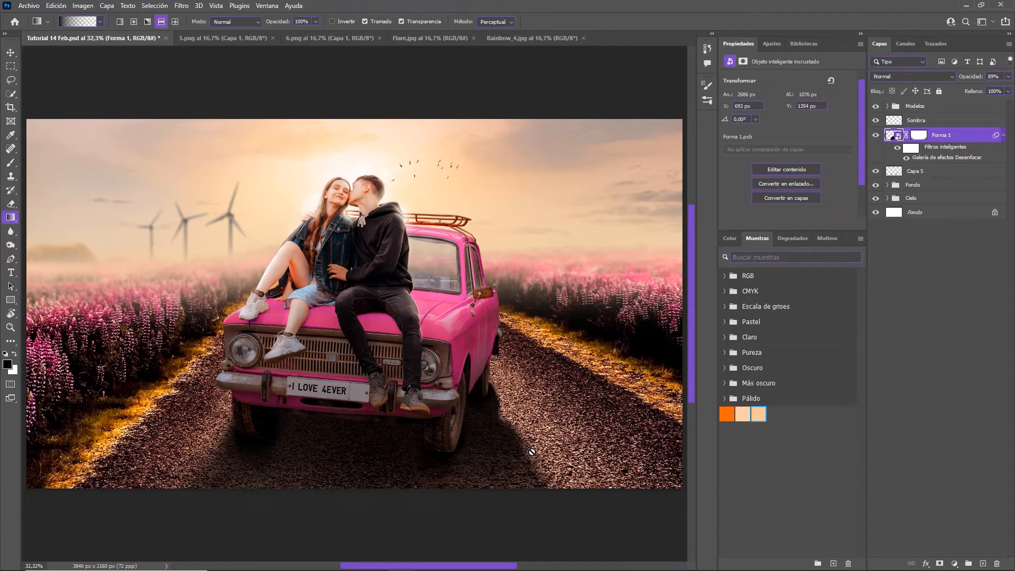
click(1003, 136)
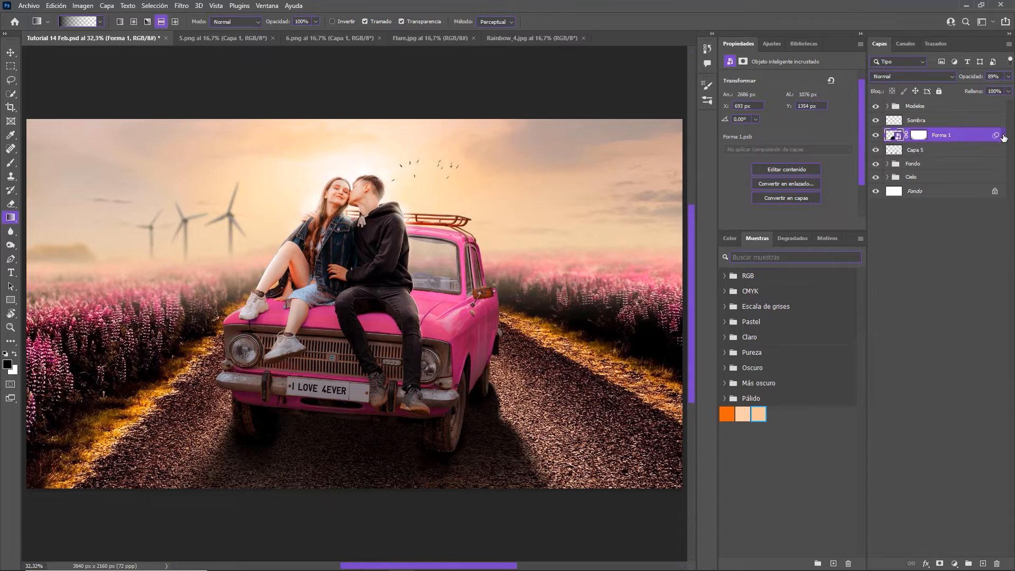
click(887, 107)
click(962, 225)
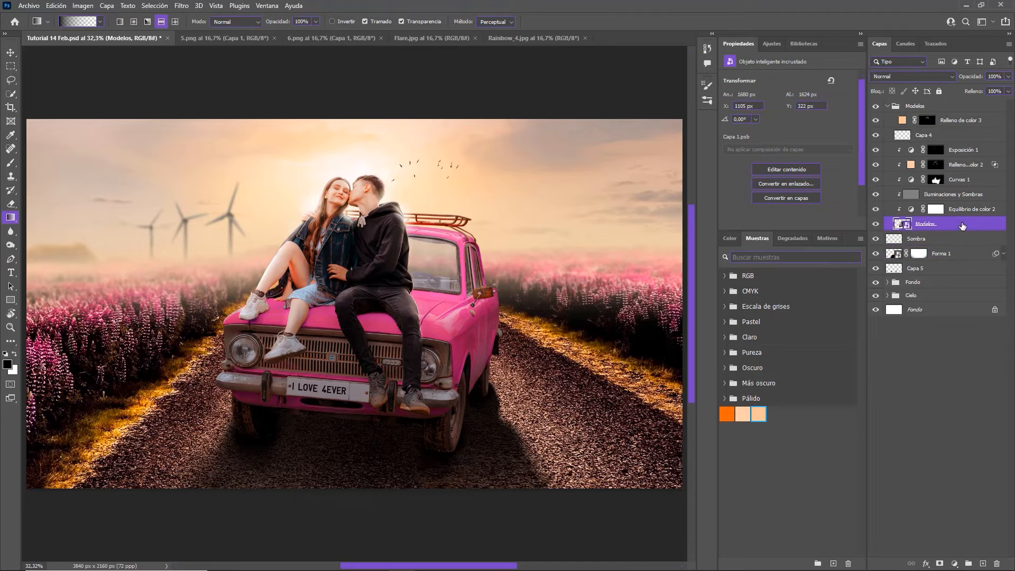
click(983, 564)
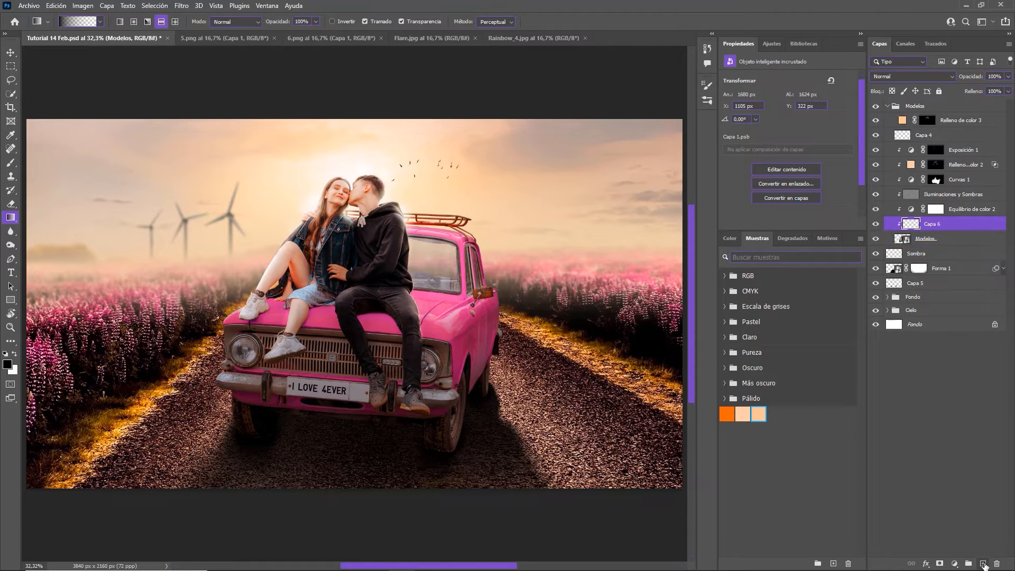
Step: Paint black at 70% opacity over the base of the front tyre on the image's left side
click(11, 163)
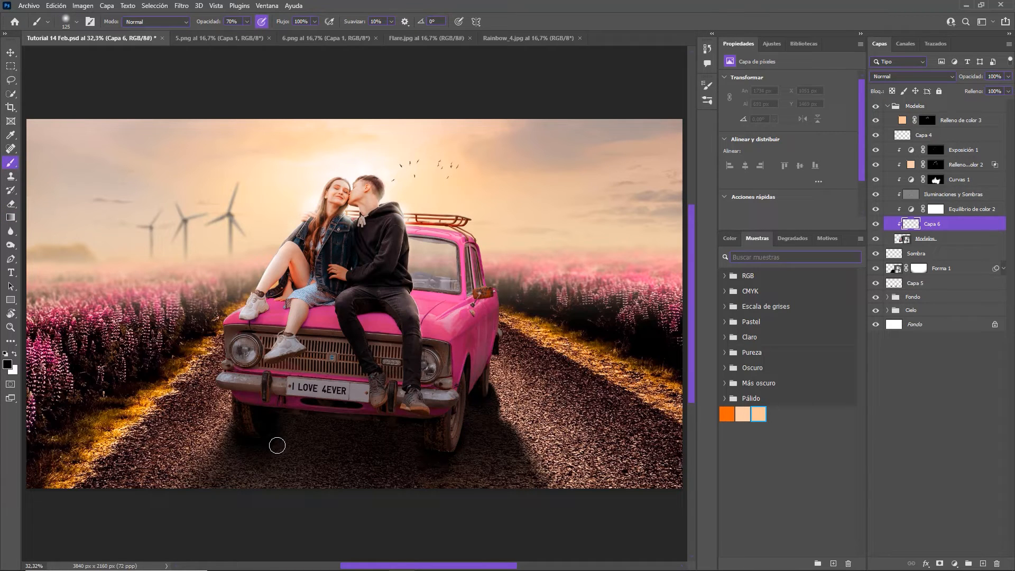
key(bracketright)
key(bracketright)
mouse_move(251, 438)
mouse_down()
mouse_move(247, 417)
mouse_move(285, 450)
mouse_move(261, 405)
mouse_move(294, 439)
mouse_up()
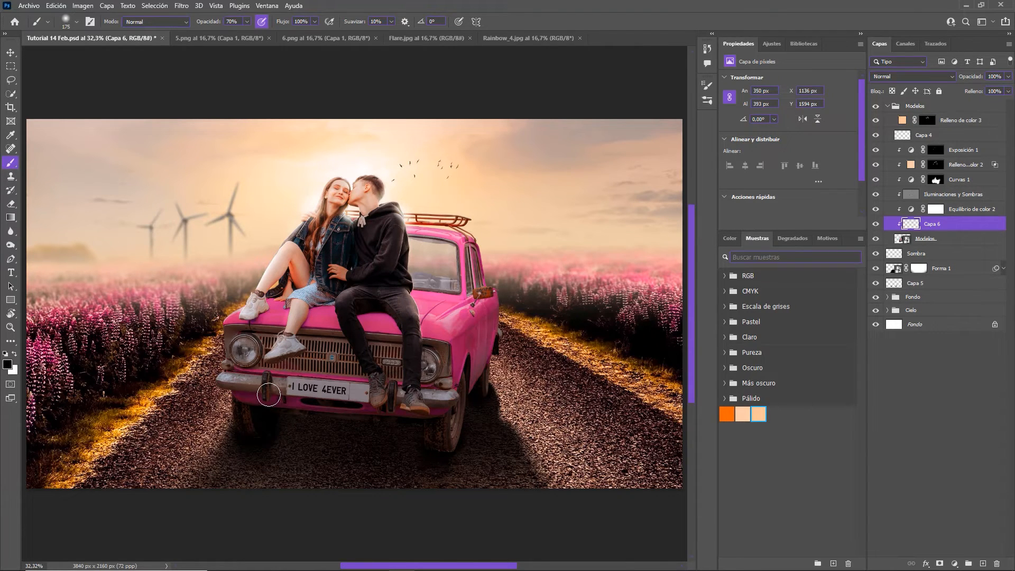
mouse_move(245, 419)
mouse_down()
mouse_move(270, 439)
mouse_move(254, 441)
mouse_up()
Step: Darken the base of the other front tyre and the rear tyre with black brush strokes, undoing the oversized stroke
mouse_move(433, 446)
mouse_down()
mouse_move(464, 457)
mouse_move(430, 450)
mouse_move(473, 448)
mouse_move(458, 442)
mouse_move(473, 421)
mouse_move(462, 437)
mouse_move(481, 462)
mouse_move(464, 466)
mouse_move(416, 437)
mouse_move(470, 469)
mouse_move(439, 449)
mouse_up()
key(bracketright)
drag(438, 448, 433, 452)
key(ctrl+z)
key(bracketleft)
key(bracketleft)
key(bracketleft)
key(bracketleft)
drag(488, 399, 490, 406)
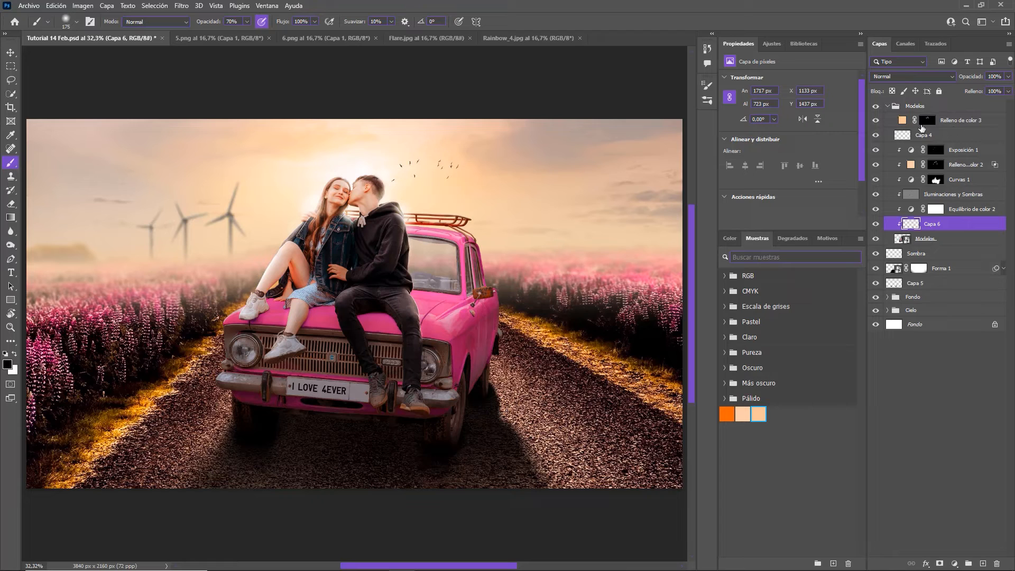
Step: Collapse the Modelos group and create a new layer above it
click(887, 108)
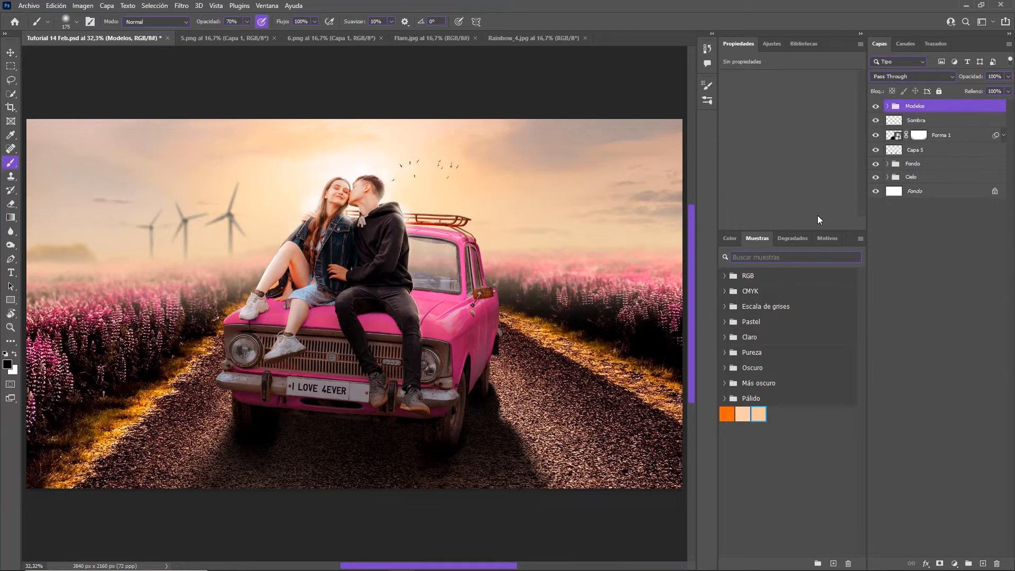
click(10, 52)
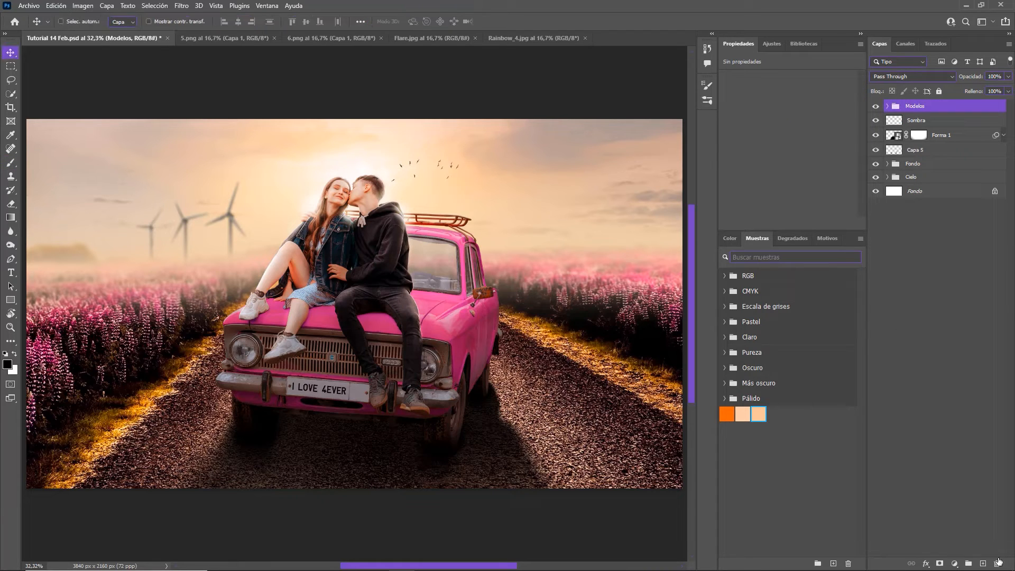
click(982, 563)
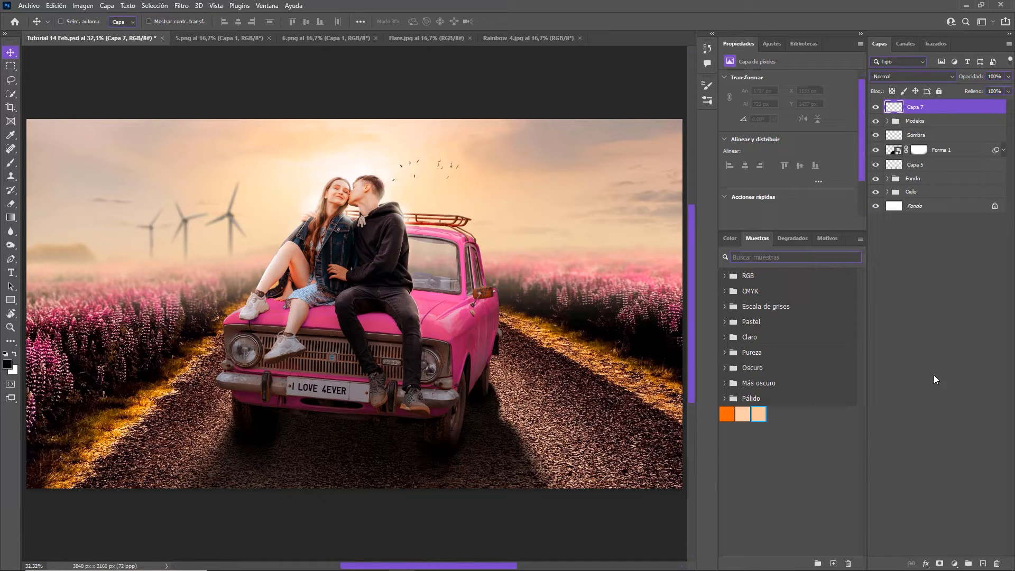
Step: Paint a soft white glow at 80% brush opacity over both headlights, undoing the extra dab
key(x)
key(b)
key(0)
key(8)
drag(247, 350, 243, 350)
key(bracketleft)
key(bracketleft)
key(bracketleft)
key(bracketright)
key(bracketright)
drag(422, 357, 427, 366)
mouse_move(242, 349)
mouse_down()
mouse_move(275, 365)
mouse_move(246, 350)
mouse_up()
key(ctrl+z)
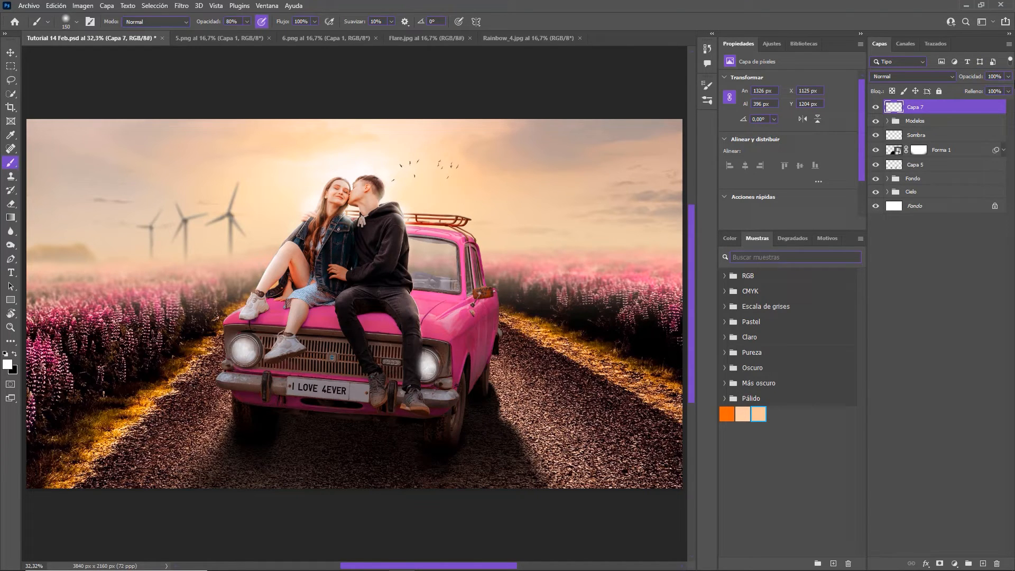
Step: Set the headlight glow layer's blend mode to Superponer and duplicate the layer
click(876, 107)
click(876, 107)
click(903, 78)
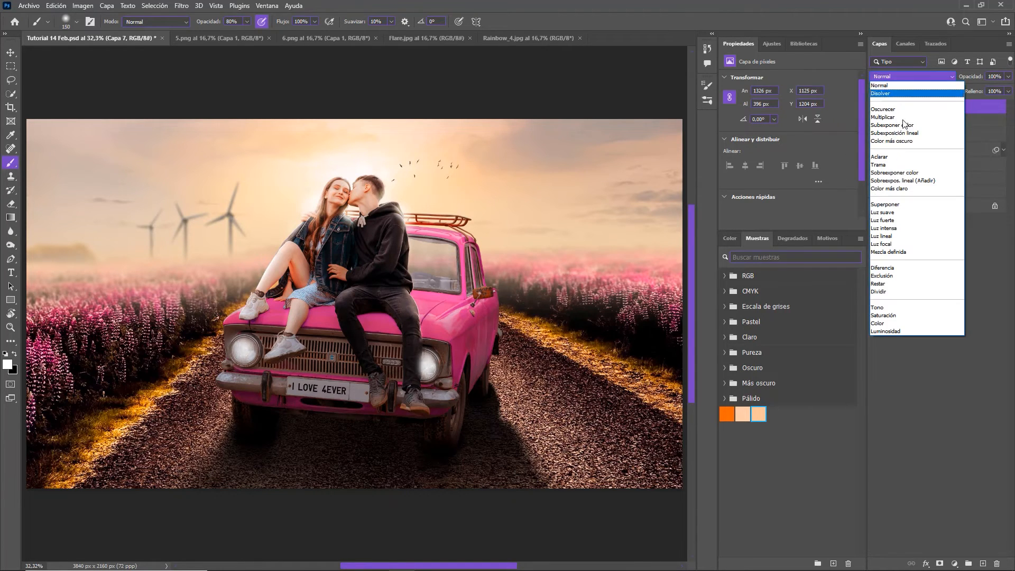
click(895, 206)
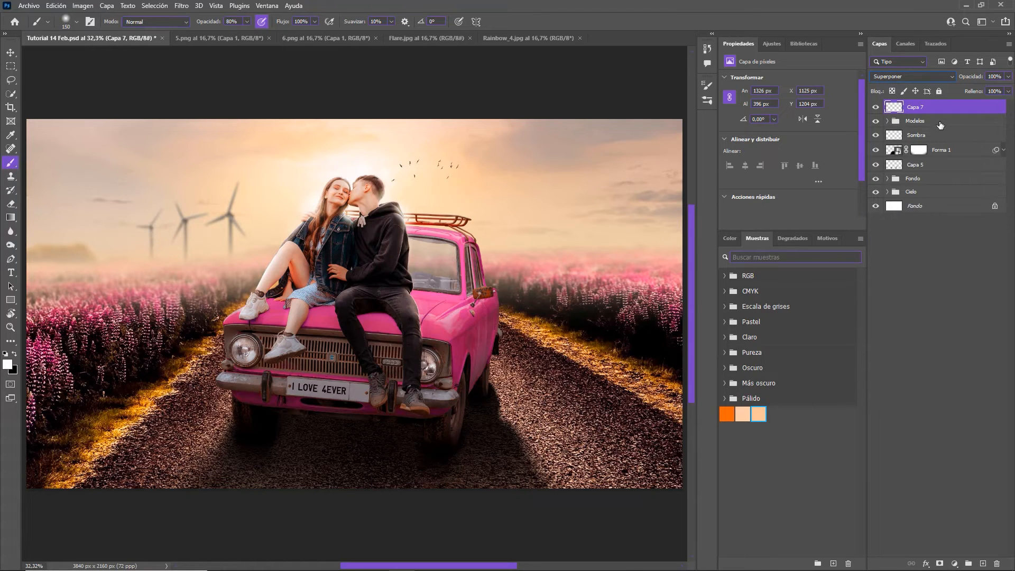
key(ctrl+j)
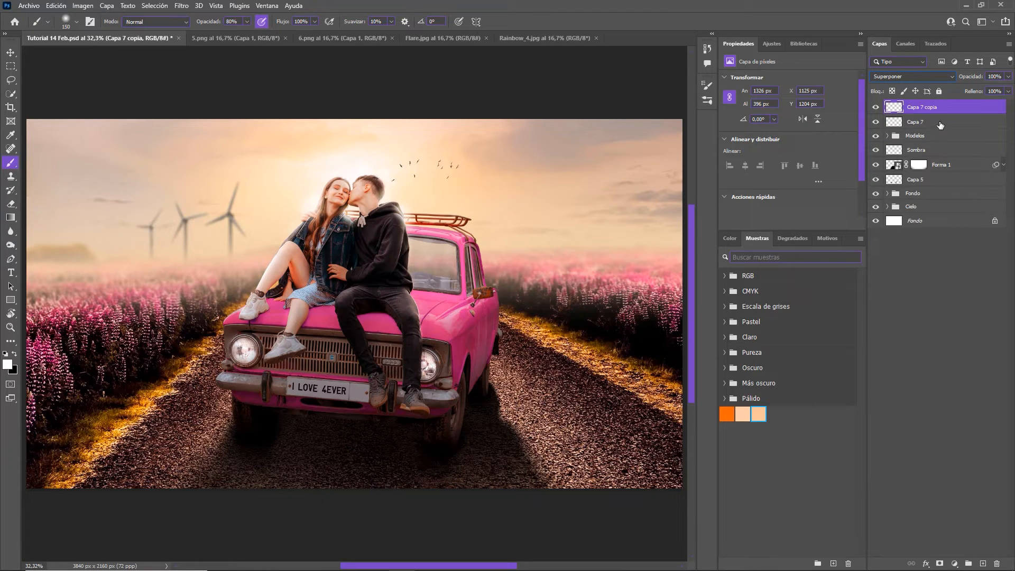
Step: Keep the Capa 7 copia layer in Superponer mode and set its opacity to 80%, comparing the glow on and off
click(875, 108)
click(892, 76)
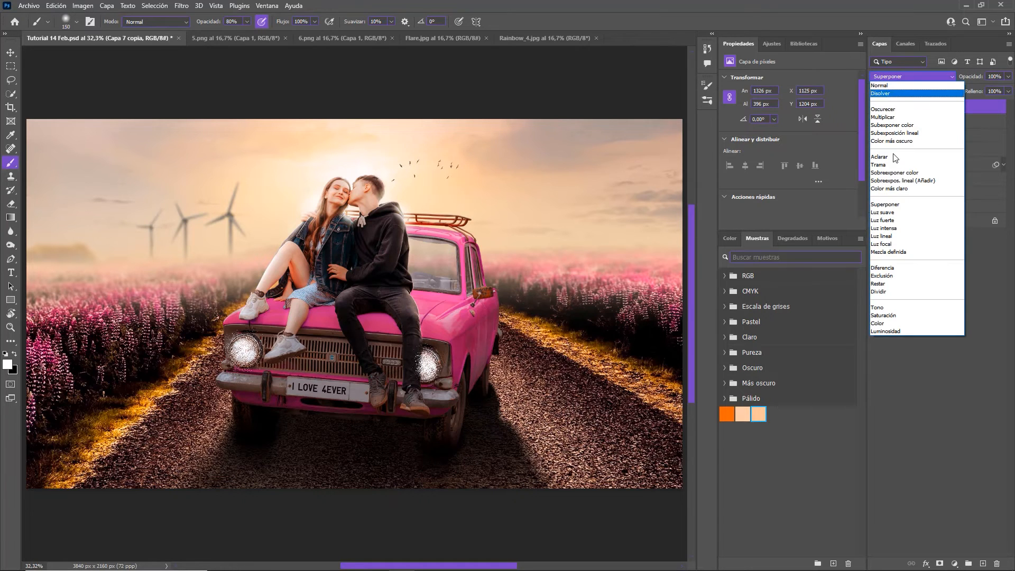
click(895, 205)
click(875, 108)
click(875, 107)
click(1008, 77)
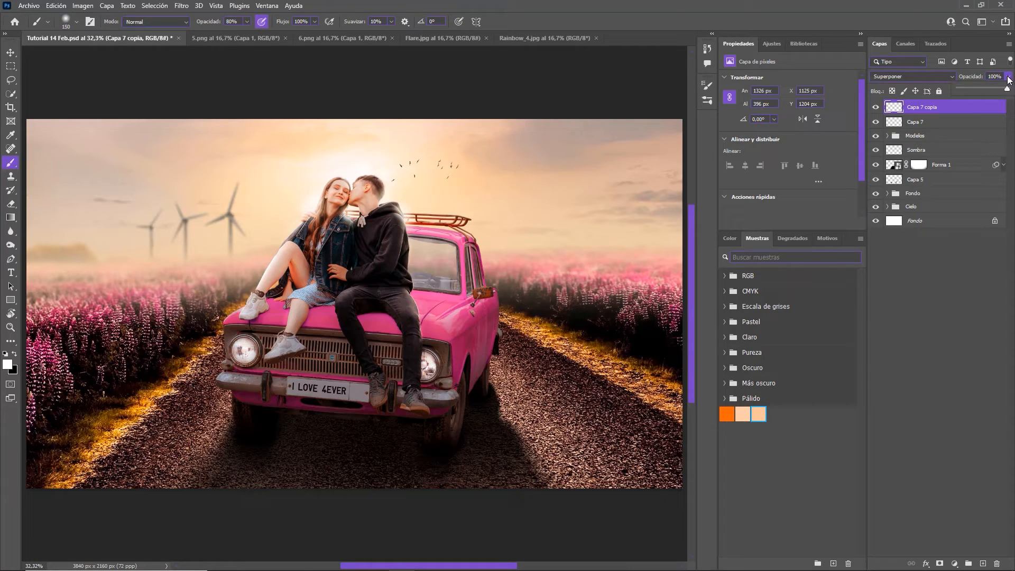
mouse_move(1005, 91)
mouse_down()
mouse_move(957, 96)
mouse_move(998, 95)
mouse_up()
click(876, 107)
click(876, 107)
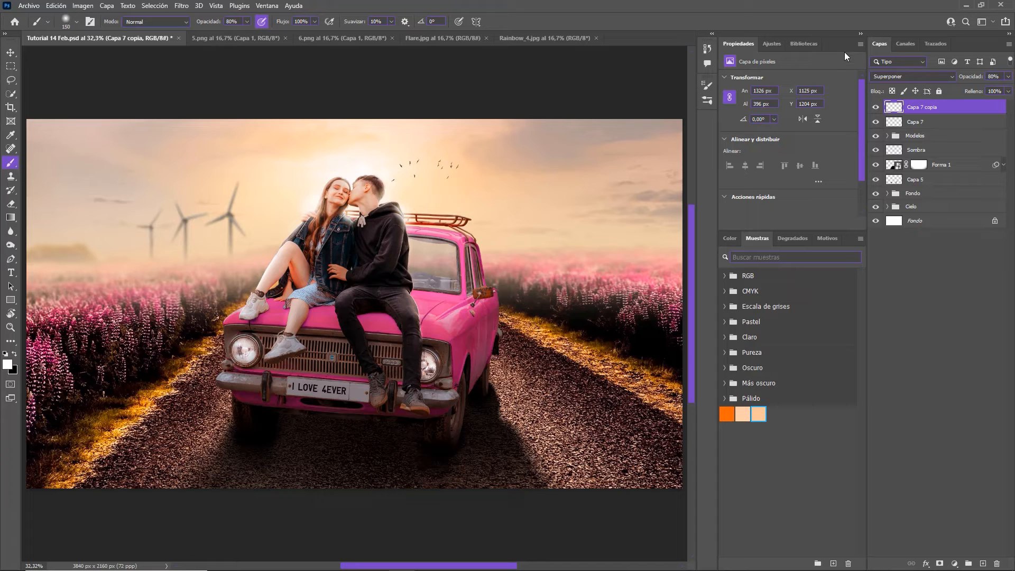
Step: Bring the Flare.jpg image into the Tutorial 14 Feb composite as a new top layer
click(428, 39)
drag(435, 40, 625, 36)
drag(949, 114, 351, 335)
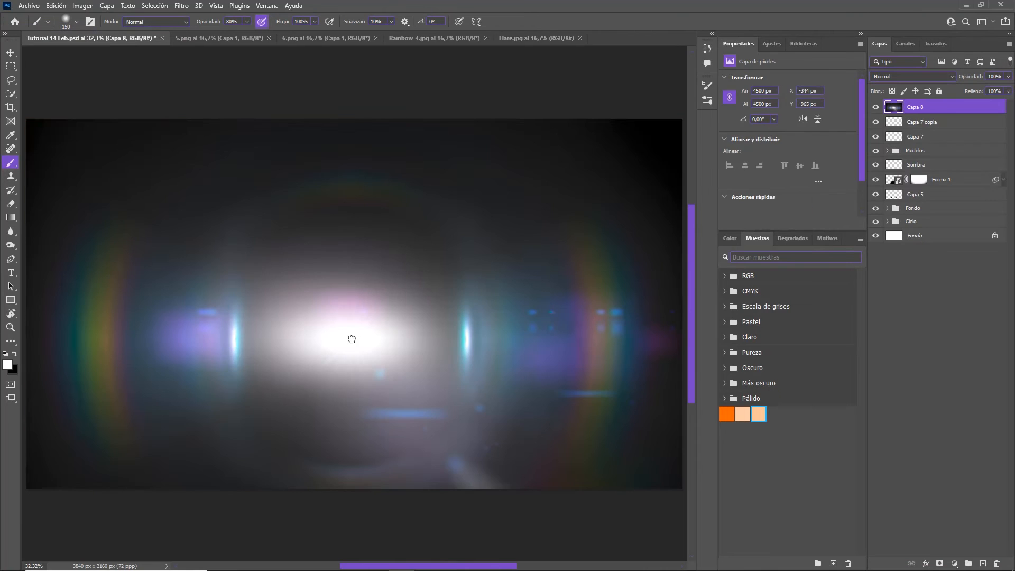
Step: Scale the lens flare layer to 28% and set its blend mode to Trama
key(ctrl+t)
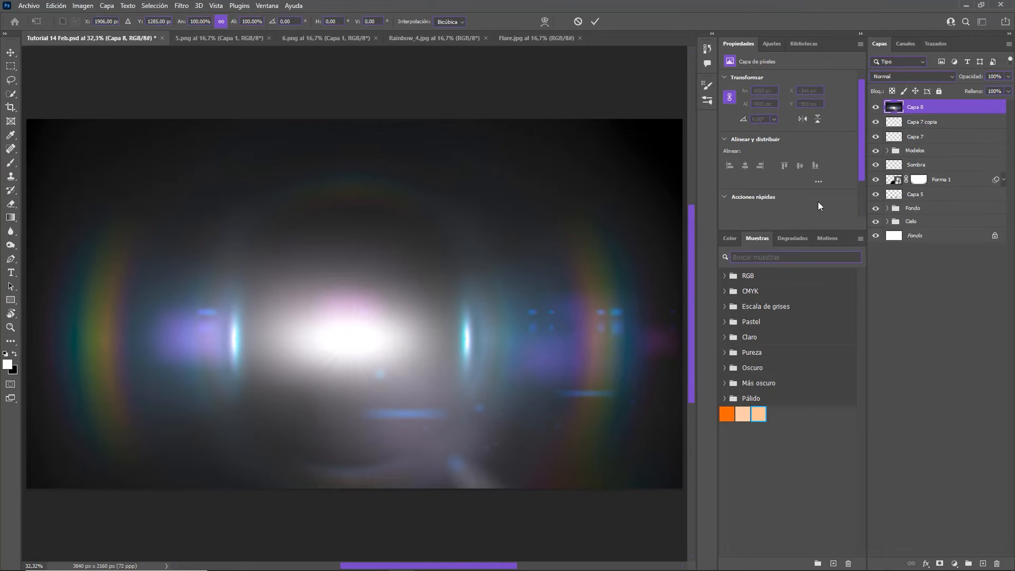
drag(180, 23, 141, 37)
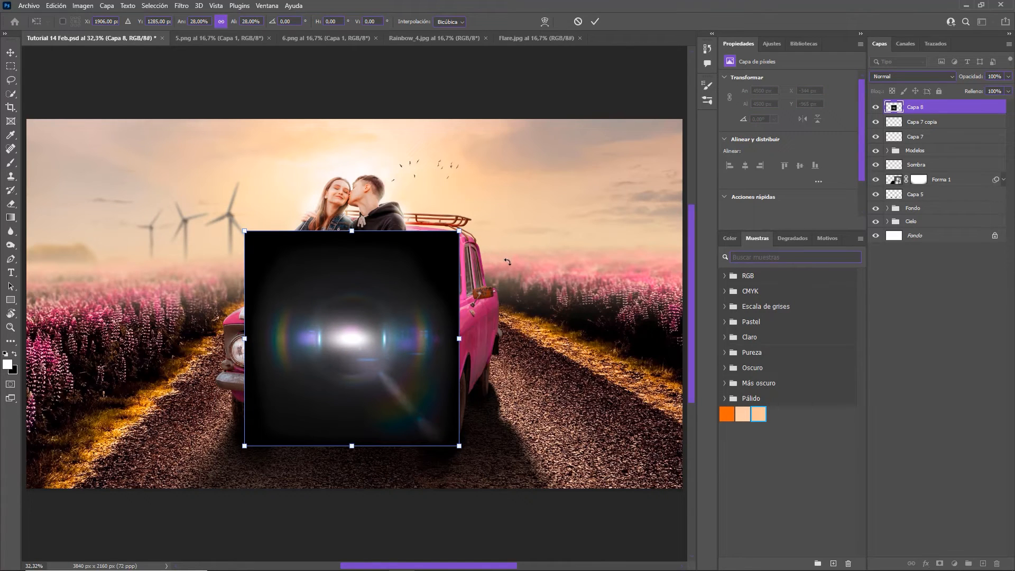
key(Return)
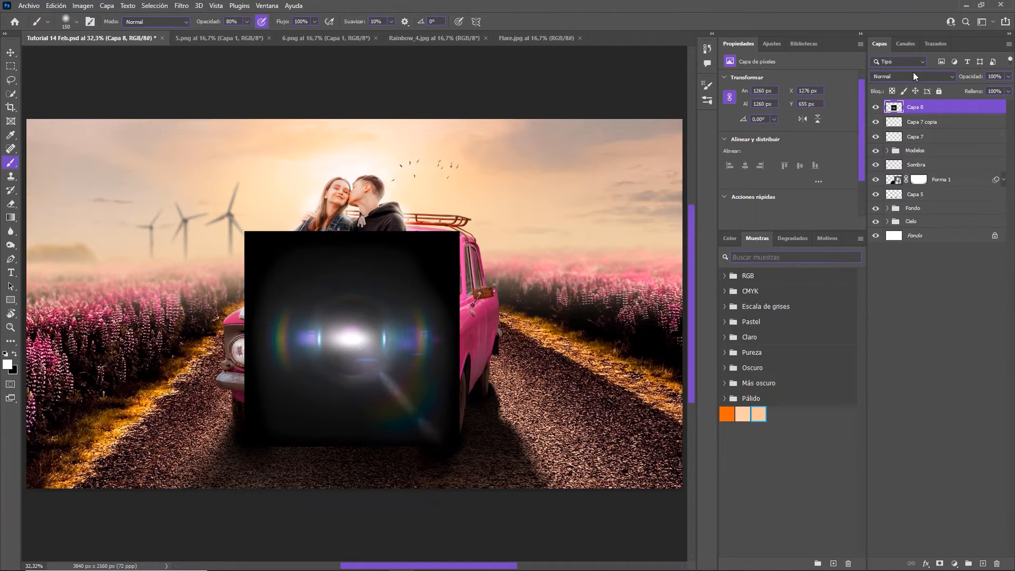
click(912, 75)
click(900, 164)
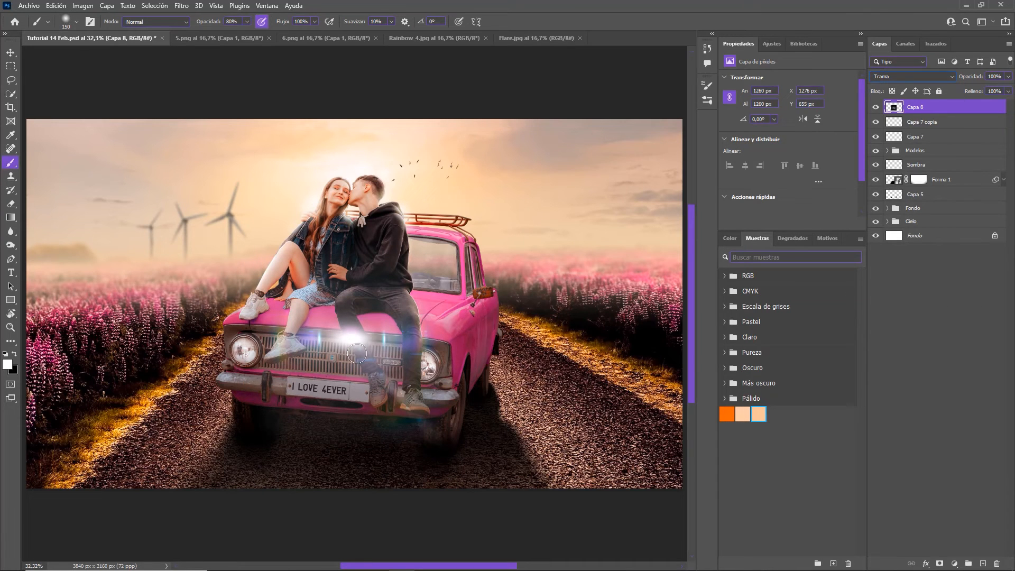
Step: Move the lens flare onto the car's left-hand headlight, rotate it about 26° and scale it to about 76%
key(ctrl+t)
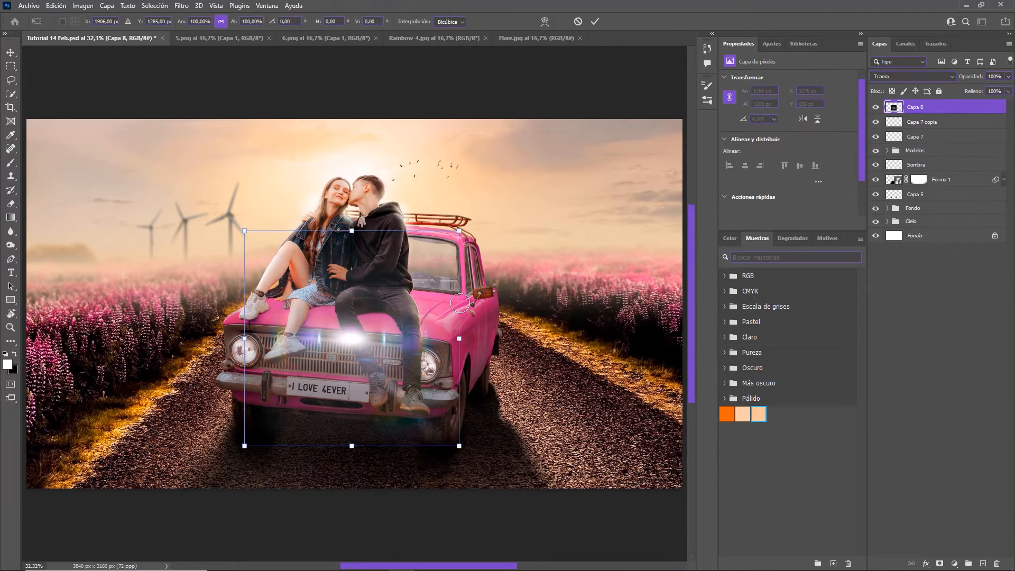
drag(348, 325, 240, 339)
drag(378, 228, 346, 317)
drag(239, 392, 236, 392)
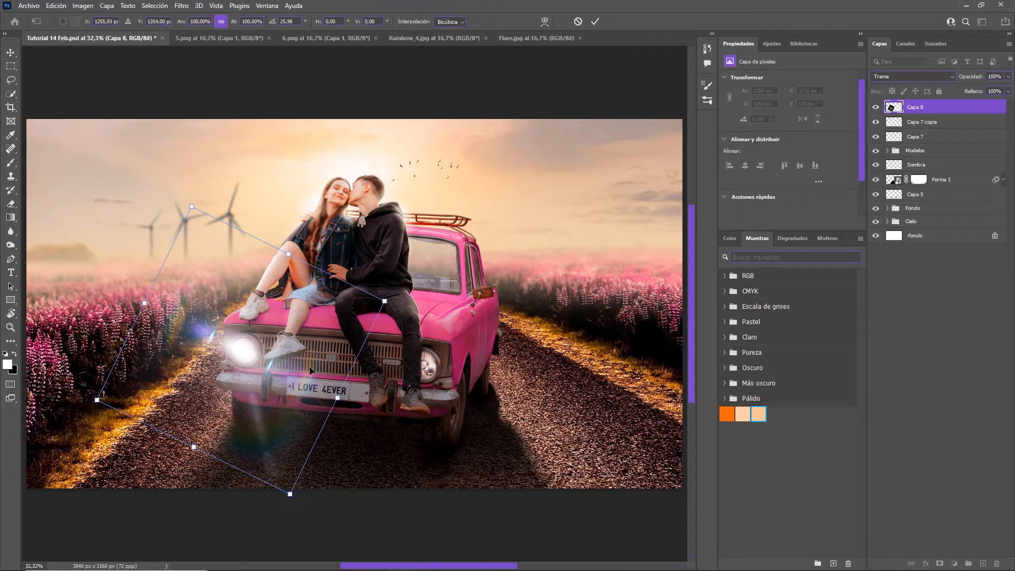
drag(388, 304, 314, 324)
drag(241, 353, 260, 365)
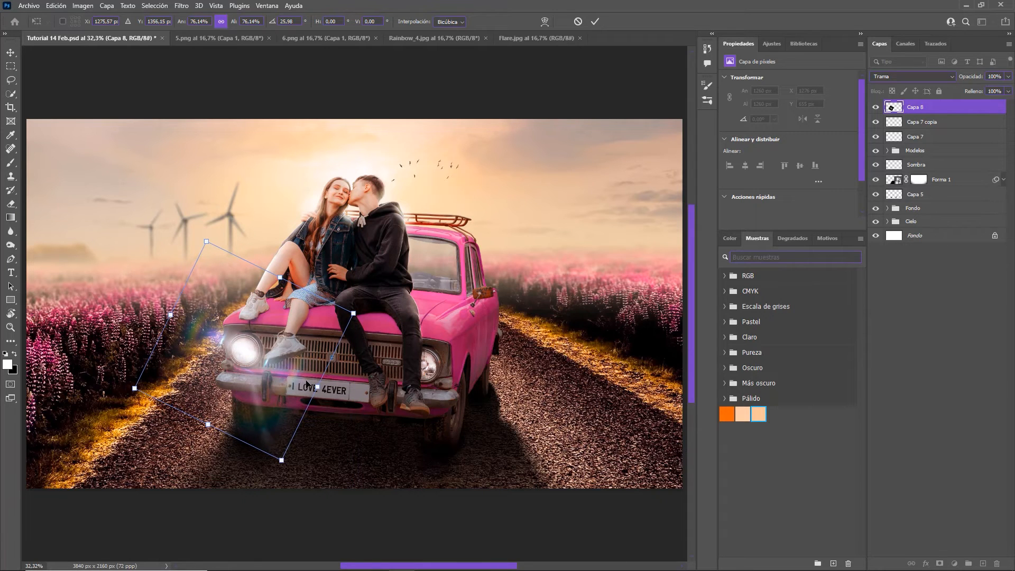
key(Return)
key(b)
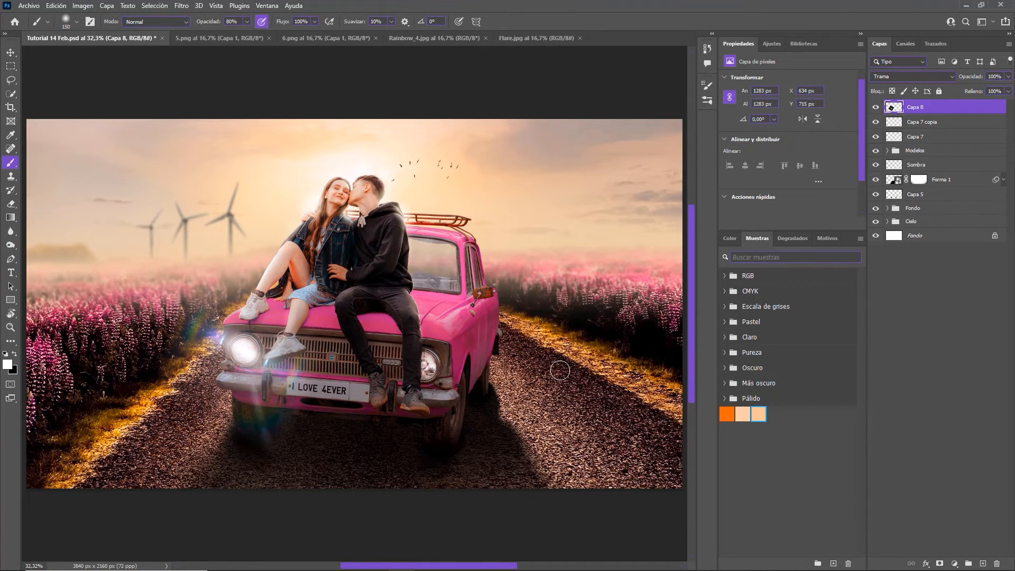
Step: Scale the Capa 8 lens flare around the headlight down further, to about 84%
key(ctrl+t)
drag(355, 243, 335, 258)
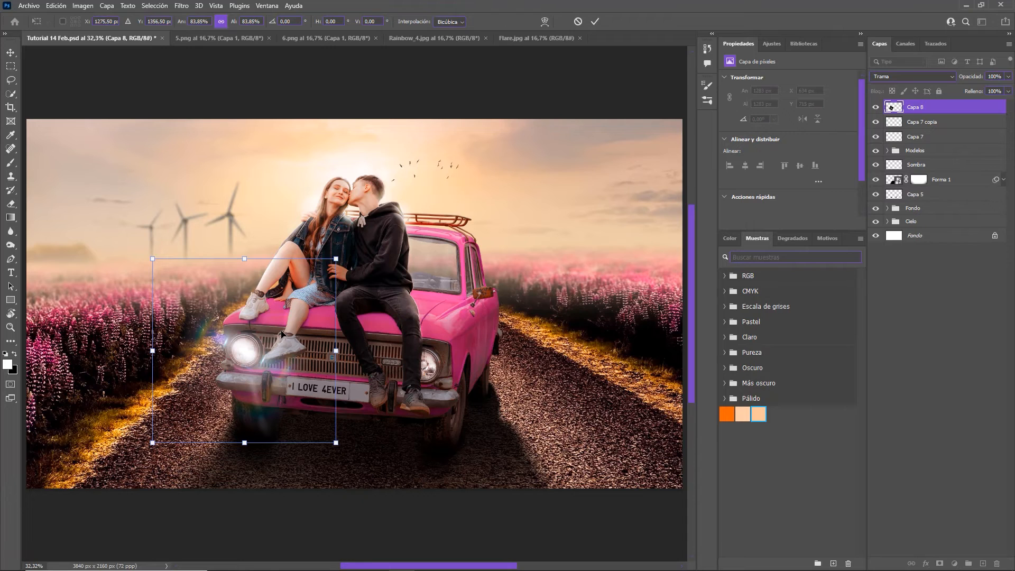
key(Return)
key(b)
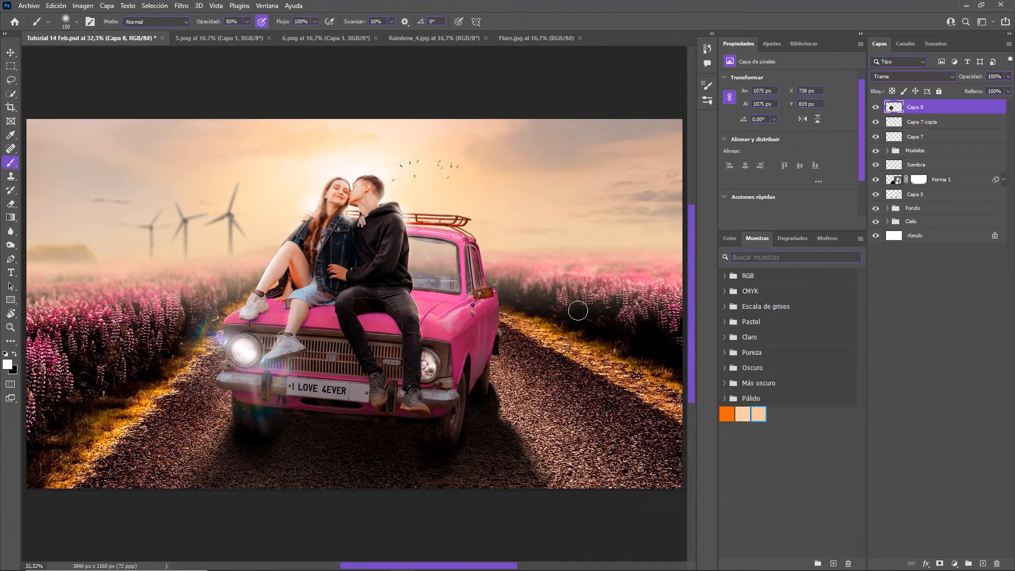
Step: Duplicate the Capa 8 lens flare layer and move the copy onto the car's other headlight
key(ctrl+j)
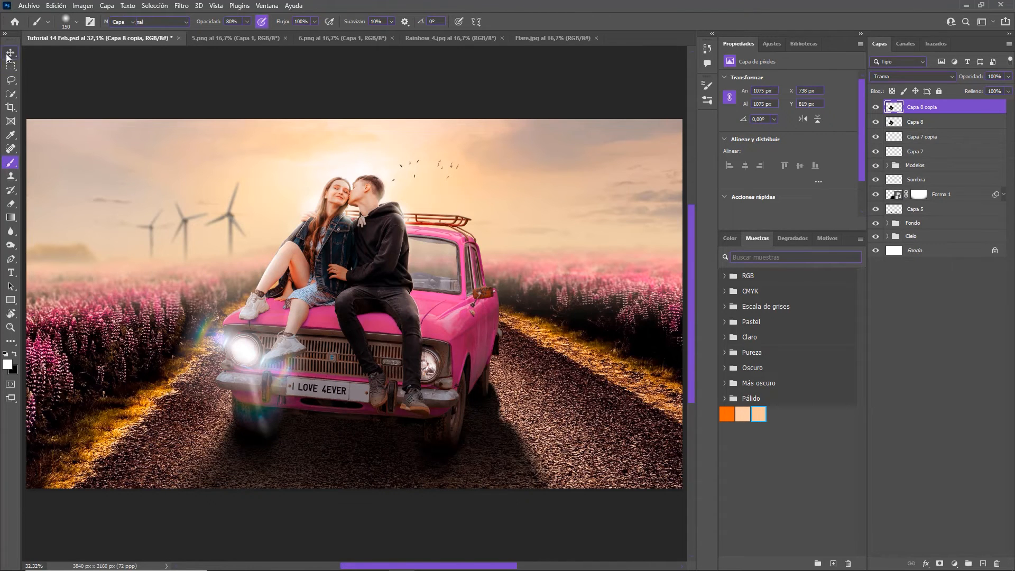
click(10, 52)
drag(249, 349, 428, 364)
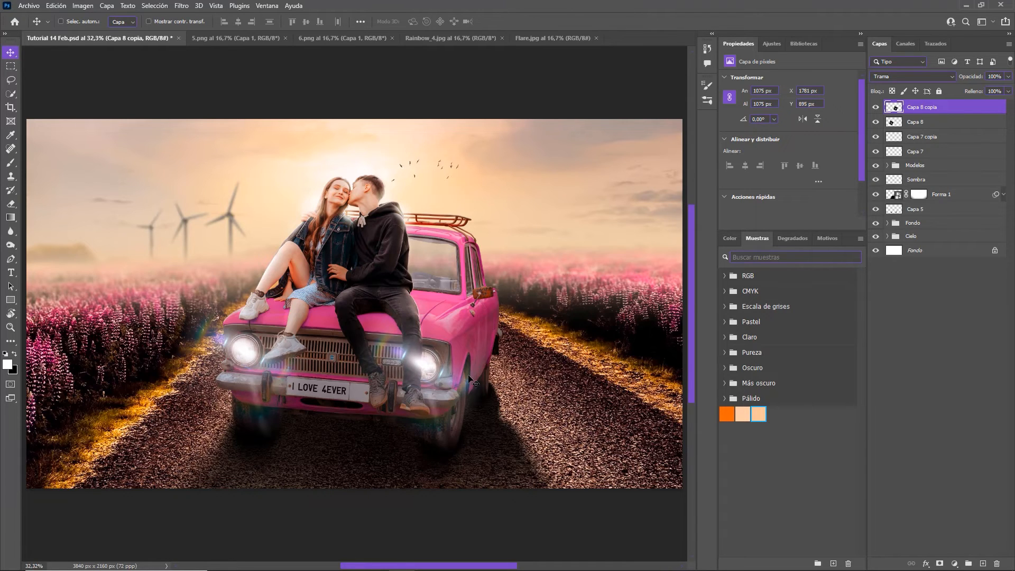
Step: Add a layer mask to Capa 8 copia and brush black at 50% opacity over the man's leg and shoe to reduce the flare there
click(939, 563)
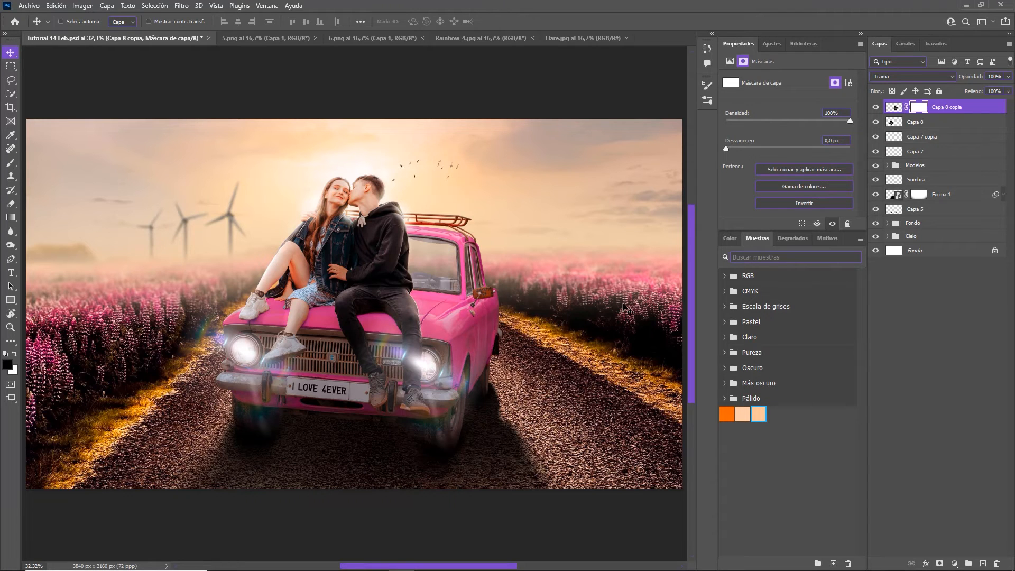
key(b)
key(5)
key(bracketright)
key(bracketright)
key(bracketright)
key(bracketright)
key(bracketright)
mouse_move(370, 350)
mouse_down()
mouse_move(394, 342)
mouse_move(398, 373)
mouse_move(393, 347)
mouse_move(404, 333)
mouse_move(389, 340)
mouse_up()
key(bracketleft)
key(bracketleft)
drag(382, 413, 384, 406)
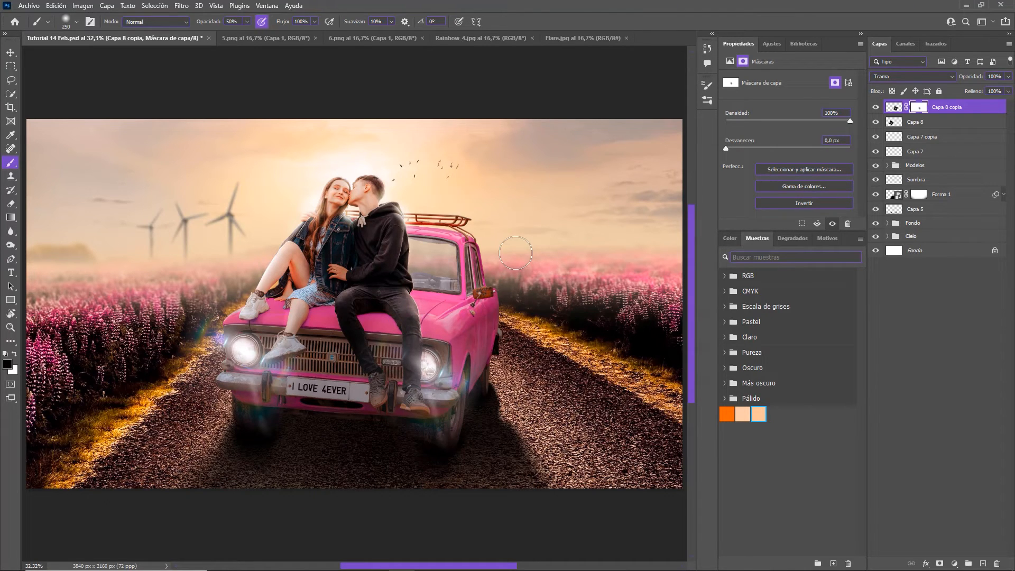
Step: Restore the flare around the right-hand headlight by painting white on its mask with a smaller brush at 100% opacity
key(x)
key(bracketleft)
key(bracketleft)
key(bracketleft)
key(bracketleft)
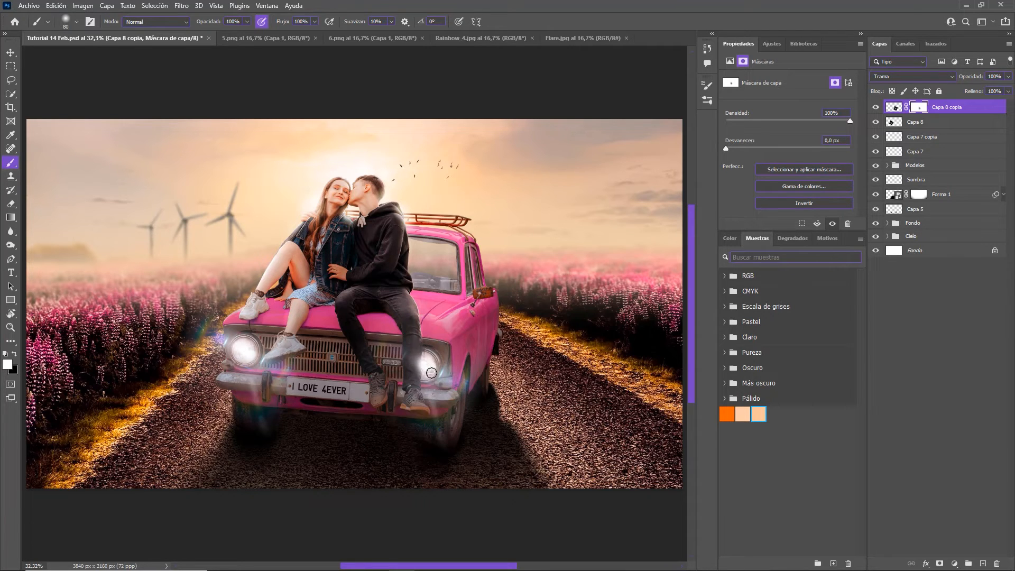
mouse_move(424, 360)
mouse_down()
mouse_move(431, 380)
mouse_move(424, 353)
mouse_move(432, 376)
mouse_move(438, 358)
mouse_move(405, 362)
mouse_up()
key(x)
Step: Add an Exposure adjustment layer with exposure +3.77, offset +0.0362 and gamma correction 1.11
click(893, 106)
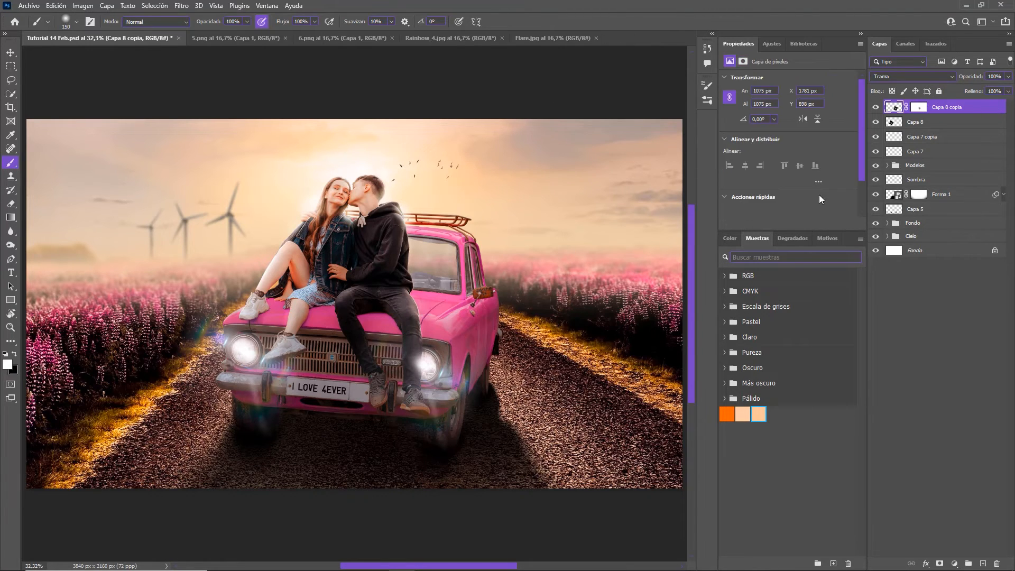
click(771, 43)
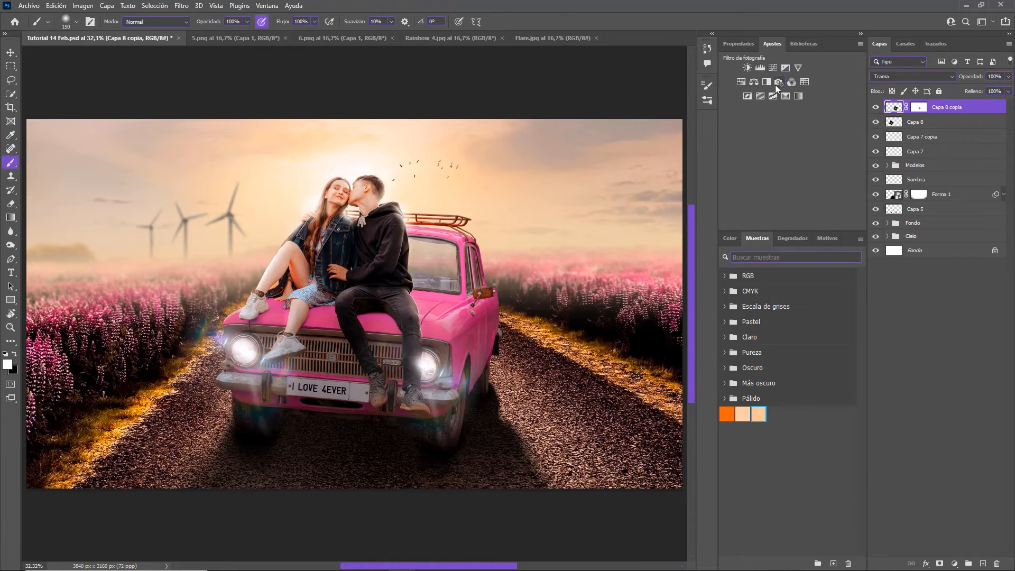
click(754, 82)
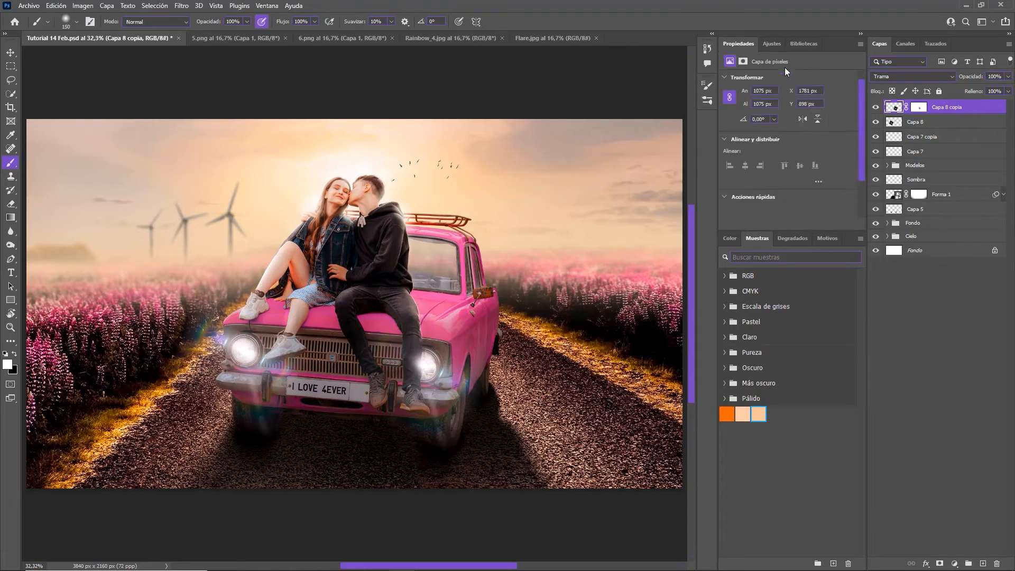
drag(787, 104, 829, 105)
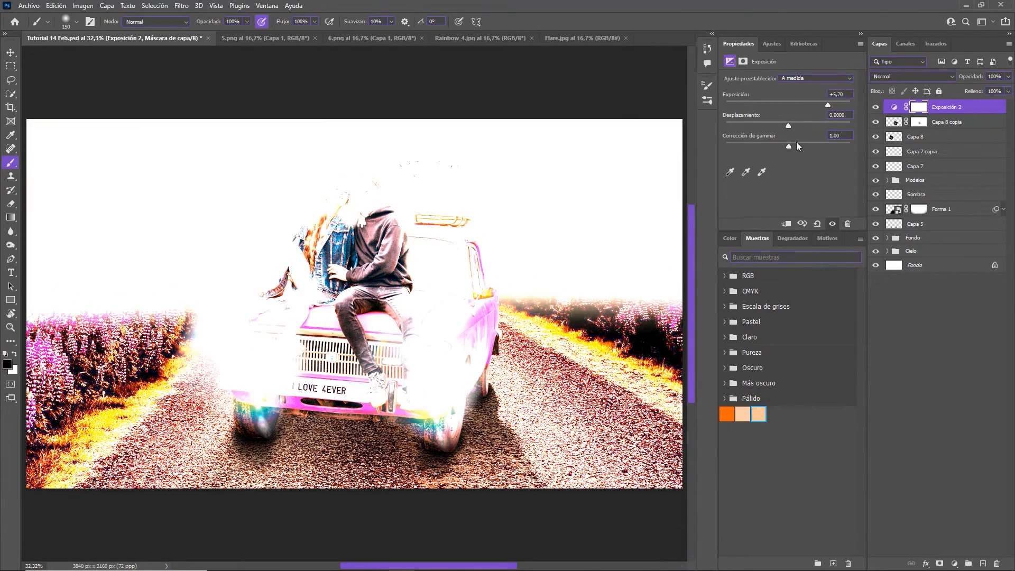
drag(791, 144, 824, 106)
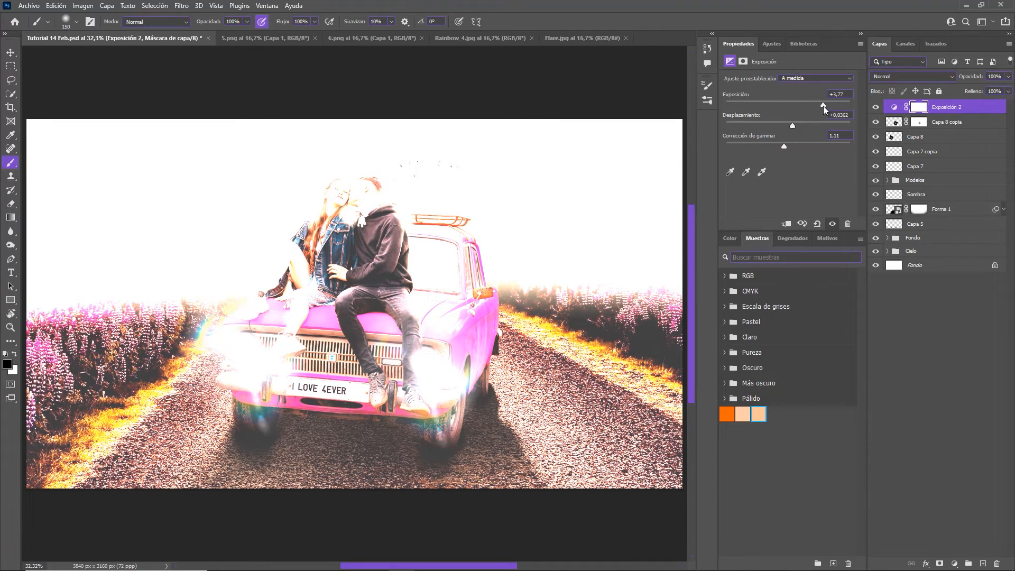
Step: Invert the Exposición 2 mask to black, move the layer below Capa 7 and clip it to the Modelos group
click(926, 108)
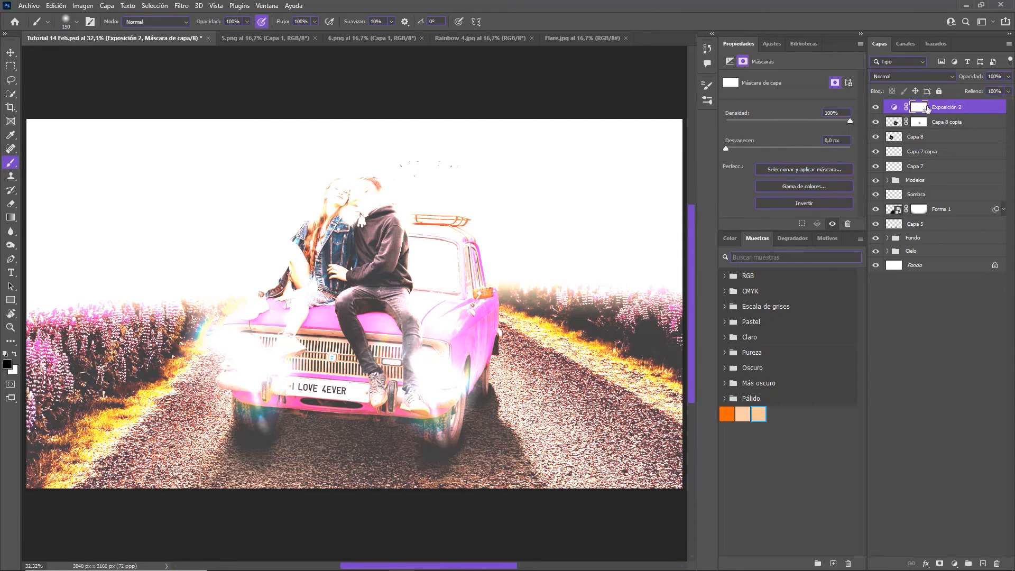
key(ctrl+i)
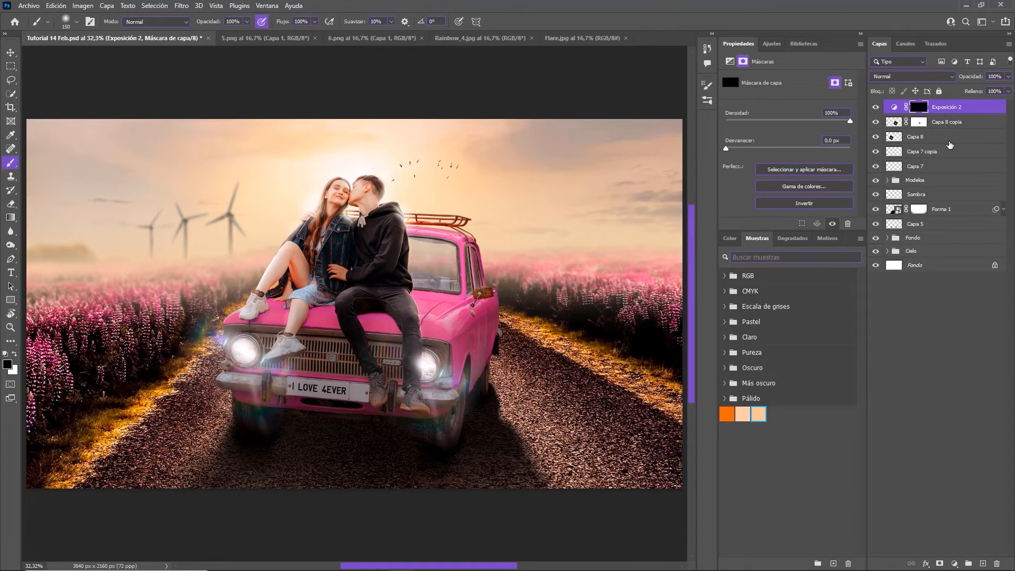
drag(954, 111, 955, 171)
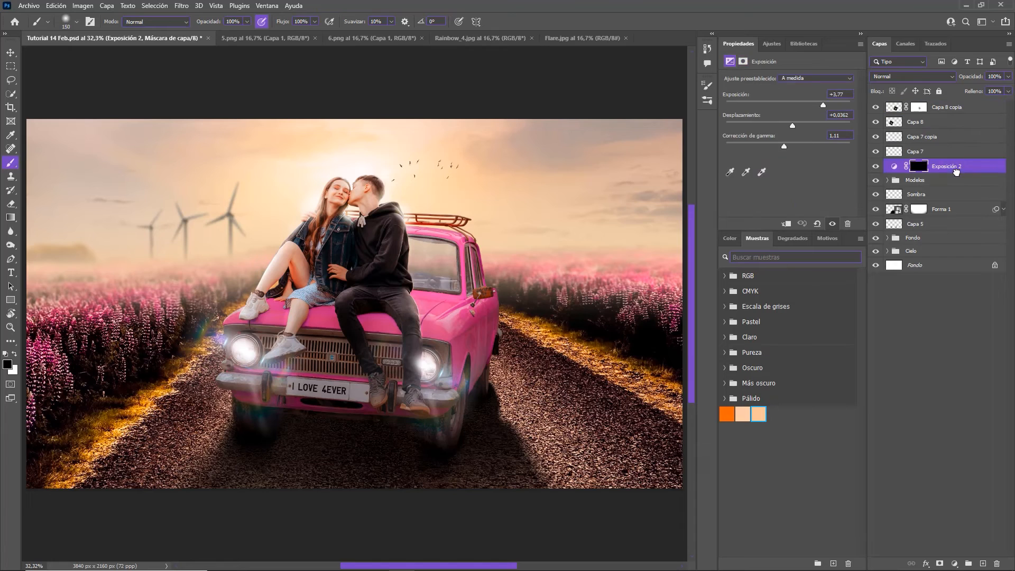
alt+click(963, 174)
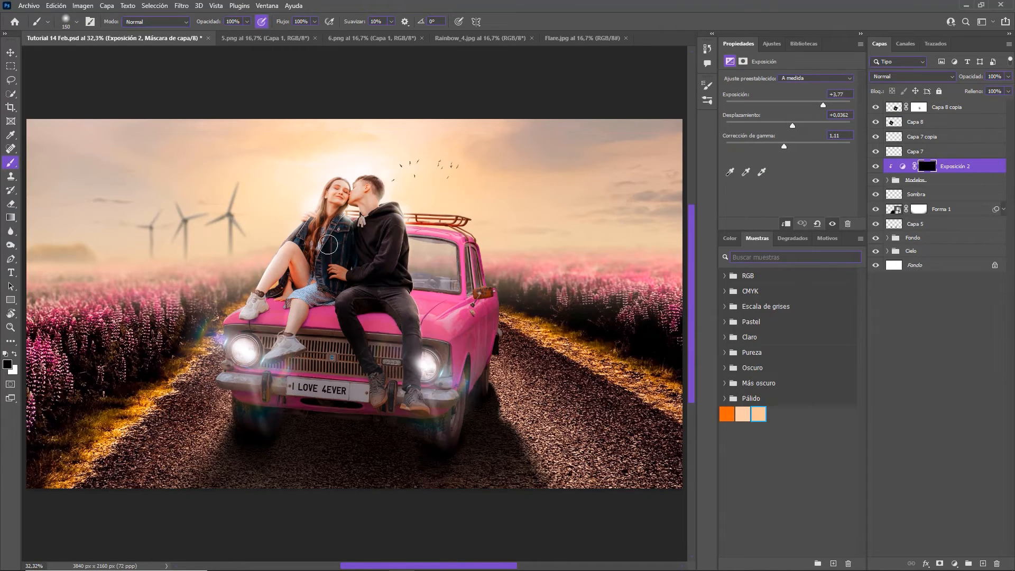
Step: Paint white on the Exposición 2 mask to light the bumper end and bumper guard below the left-hand headlight
scroll(323, 255, up, 8)
drag(242, 317, 337, 178)
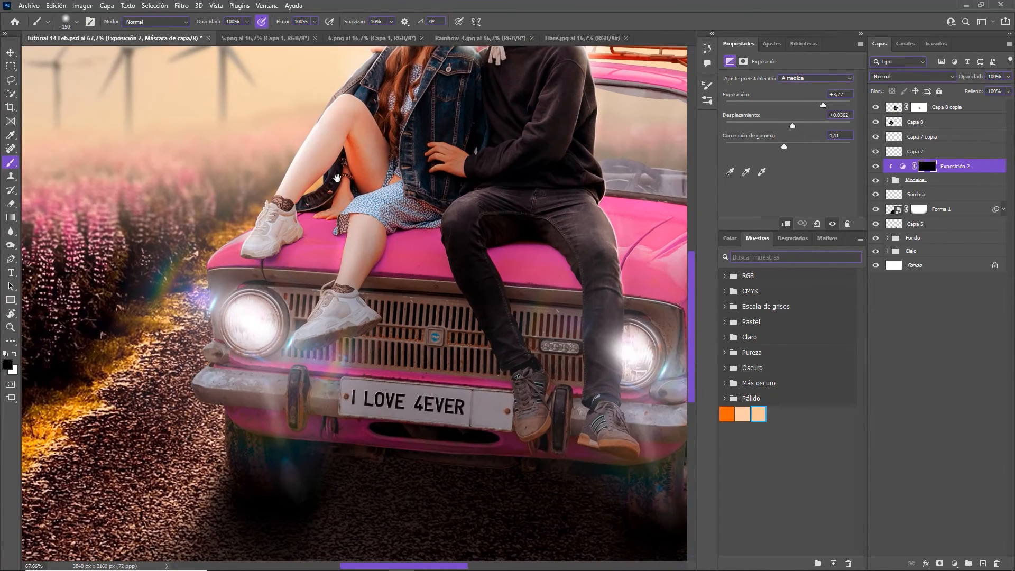
key(bracketleft)
key(bracketleft)
key(bracketleft)
key(bracketleft)
key(bracketleft)
key(bracketleft)
key(bracketleft)
key(bracketleft)
key(x)
key(bracketleft)
key(bracketleft)
key(bracketleft)
mouse_move(200, 353)
mouse_down()
mouse_move(210, 373)
mouse_move(197, 374)
mouse_move(207, 399)
mouse_up()
key(bracketright)
key(bracketright)
key(bracketright)
key(bracketright)
key(bracketleft)
key(bracketleft)
drag(292, 371, 286, 406)
key(bracketright)
key(bracketright)
key(bracketright)
key(bracketright)
key(bracketright)
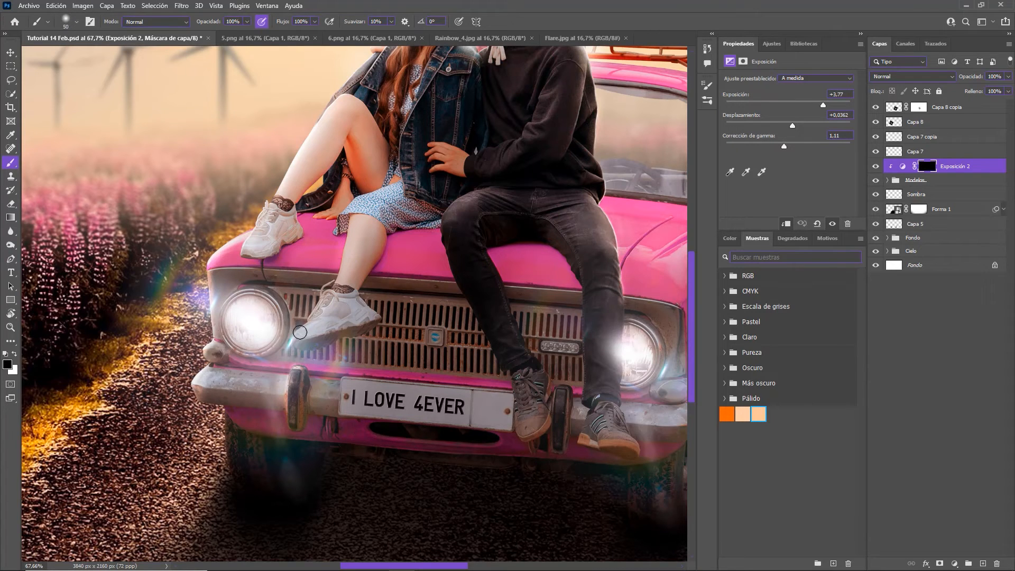
Step: Brighten the bodywork and bumper around the right-hand headlight on the Exposición 2 mask, softening the effect with black at 50% opacity
key(bracketright)
drag(585, 336, 528, 327)
key(bracketright)
key(bracketright)
key(bracketright)
key(bracketright)
key(bracketright)
key(bracketright)
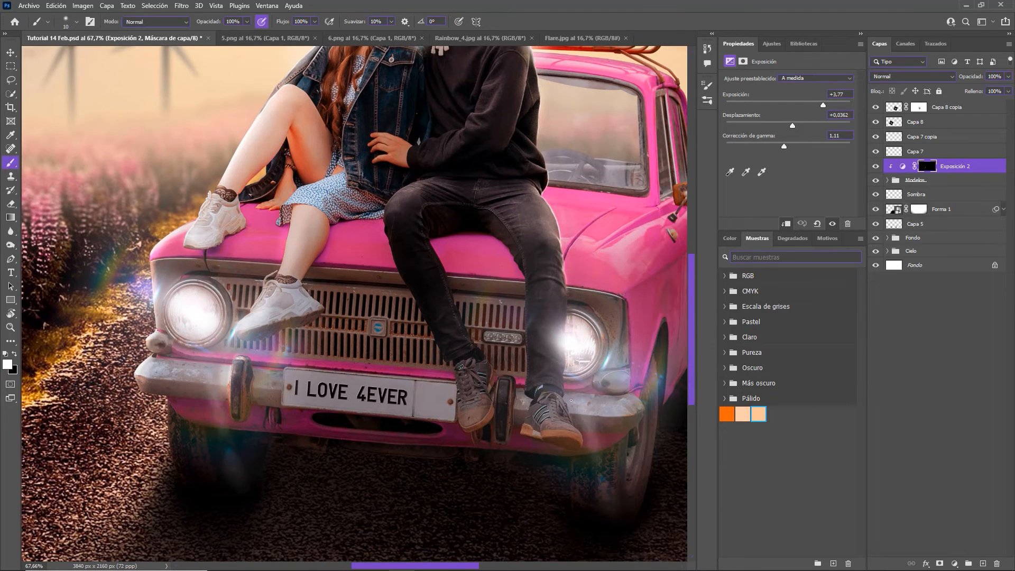
mouse_move(619, 311)
mouse_down()
mouse_move(626, 335)
mouse_move(621, 414)
mouse_up()
key(bracketright)
key(bracketright)
key(x)
key(5)
mouse_move(641, 333)
mouse_down()
mouse_move(639, 426)
mouse_move(654, 328)
mouse_move(576, 317)
mouse_move(576, 304)
mouse_move(622, 416)
mouse_move(579, 351)
mouse_move(631, 389)
mouse_move(643, 407)
mouse_move(635, 425)
mouse_move(565, 395)
mouse_up()
Step: Paint fine highlights beside the right-hand headlight and the man's leg on the Exposición 2 mask with a small white brush at 100% opacity
key(x)
key(0)
key(bracketleft)
key(bracketleft)
key(bracketleft)
key(bracketleft)
key(bracketleft)
key(bracketleft)
key(bracketleft)
key(bracketleft)
key(bracketleft)
key(bracketleft)
key(bracketleft)
key(bracketleft)
key(bracketleft)
key(bracketleft)
key(bracketleft)
mouse_move(553, 287)
mouse_down()
mouse_move(496, 310)
mouse_move(591, 399)
mouse_up()
key(bracketleft)
key(bracketleft)
key(ctrl+0)
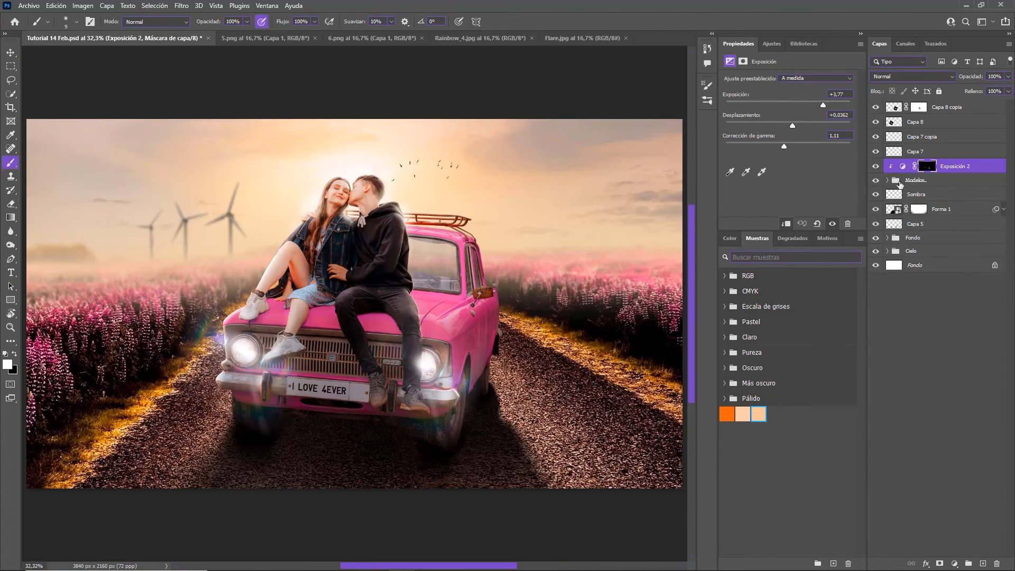
Step: Expand the Modelos group and select the mask of the Exposición 1 layer
click(887, 181)
click(936, 224)
scroll(414, 378, up, 7)
Step: Try painting a thin highlight along the trouser edge beside the headlight on the Exposición 1 mask
key(bracketleft)
key(bracketleft)
mouse_move(460, 342)
mouse_down()
mouse_move(460, 322)
mouse_move(457, 363)
mouse_up()
key(ctrl+z)
key(bracketleft)
key(bracketleft)
key(ctrl+z)
key(ctrl+z)
key(ctrl+z)
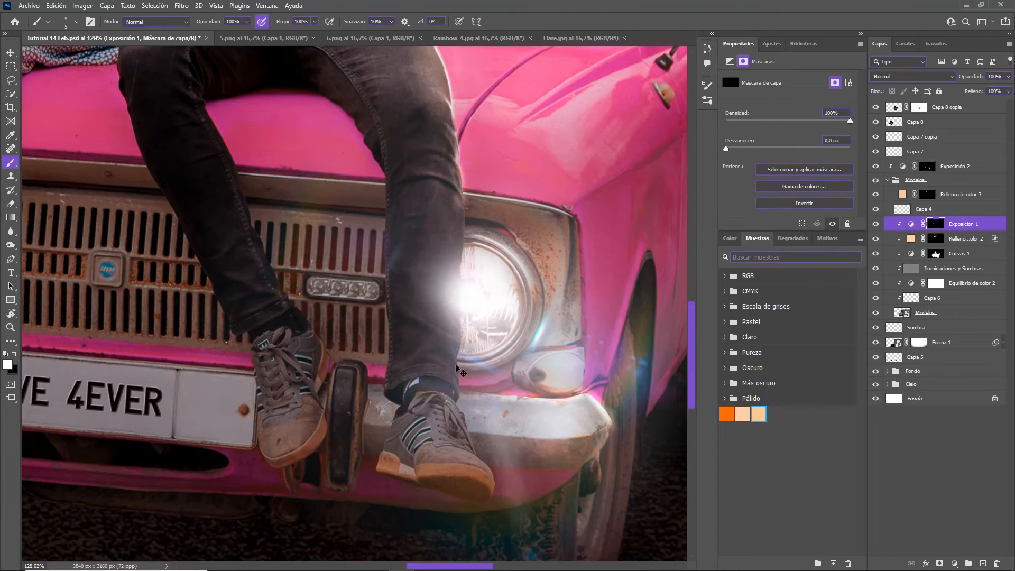
Step: Create a clipped layer above Exposición 1 and paint a thin white rim light along the man's trouser leg and shoe beside the headlight
click(982, 563)
alt+click(993, 229)
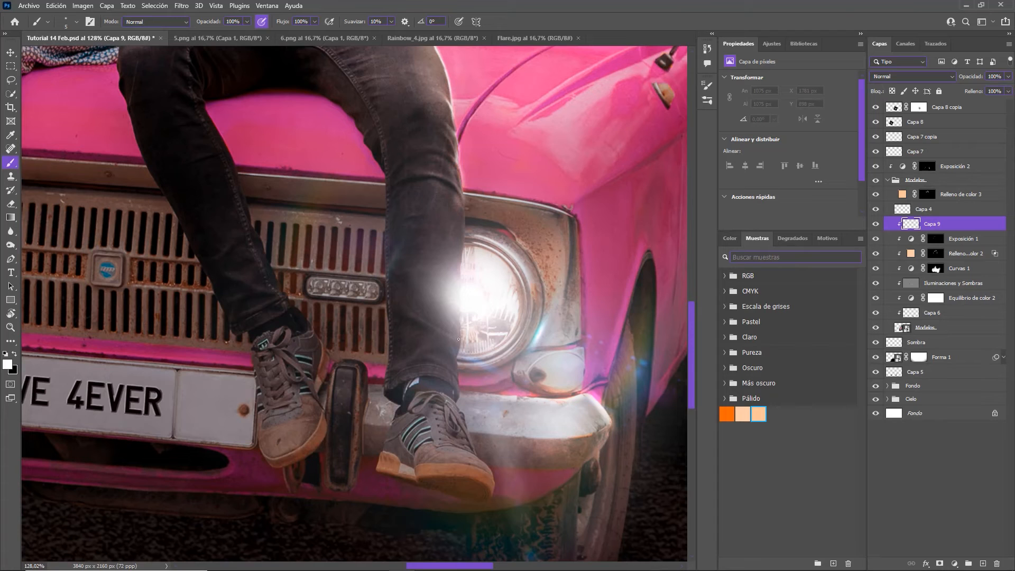
drag(458, 347, 459, 351)
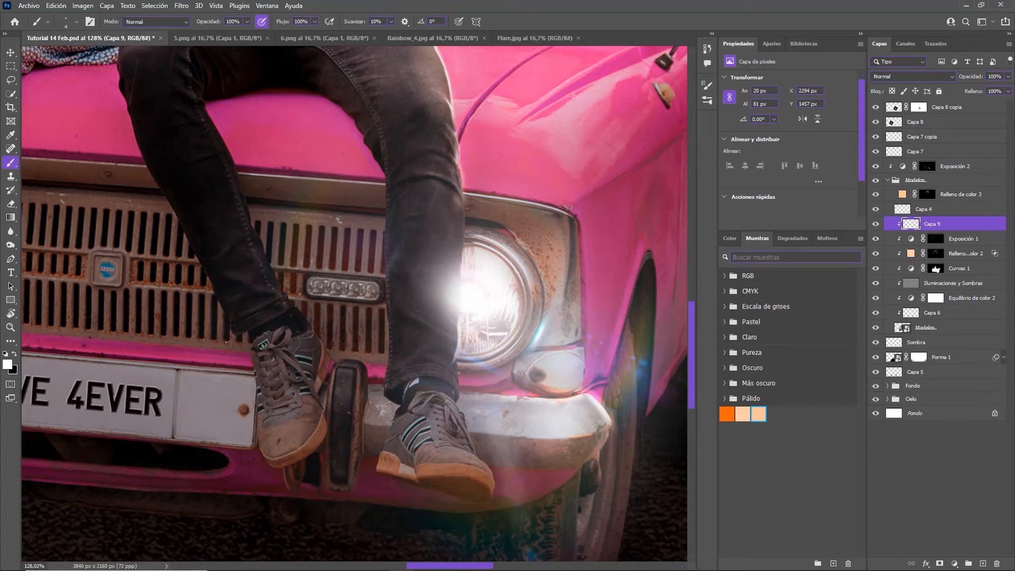
mouse_move(458, 383)
mouse_down()
mouse_move(469, 459)
mouse_move(493, 478)
mouse_up()
drag(459, 278, 464, 208)
drag(291, 309, 327, 336)
key(ctrl+z)
key(bracketright)
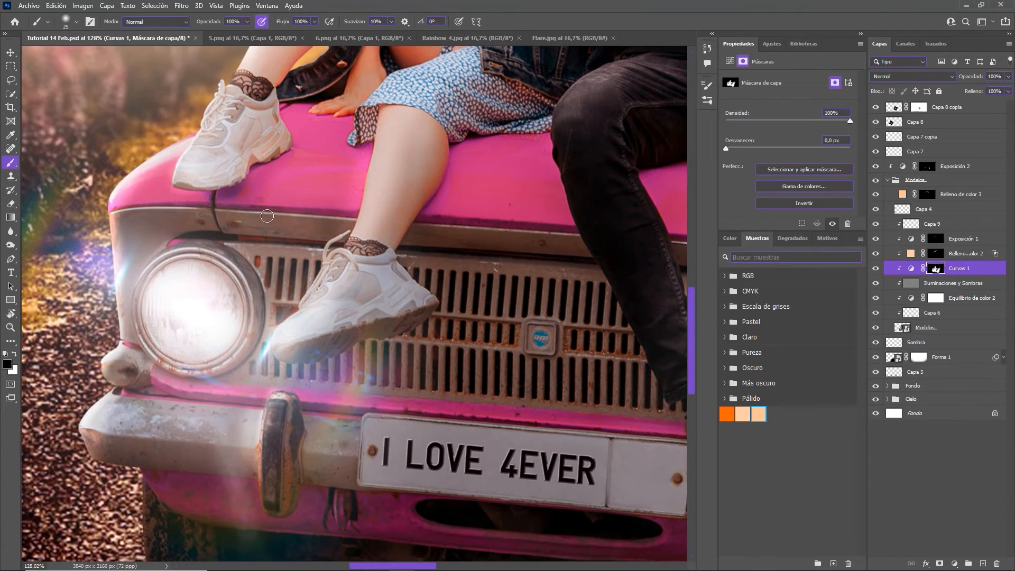
Step: On Capa 9, paint white rim light along the edges of the woman's two shoes near the left-hand headlight
click(932, 224)
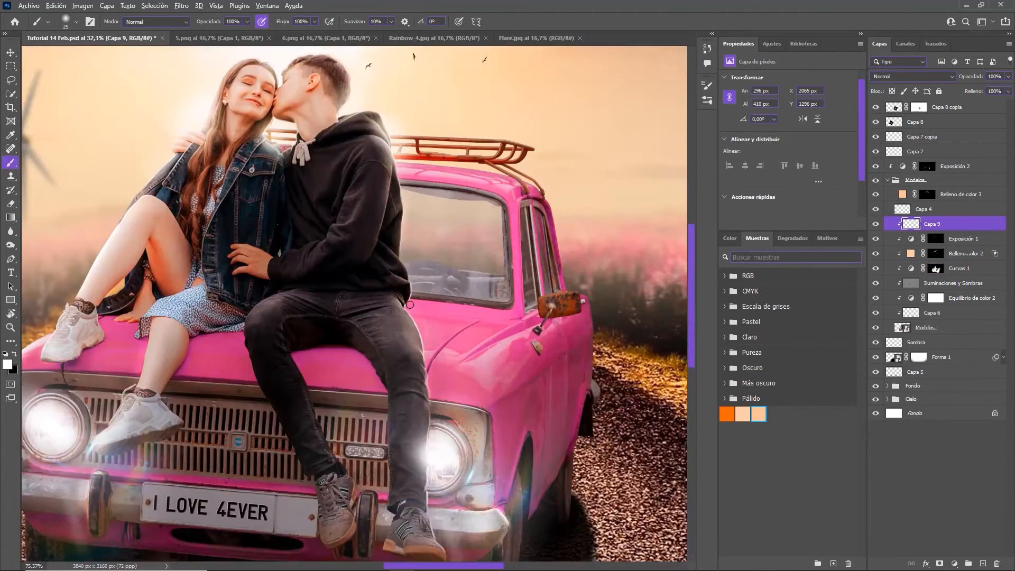
scroll(263, 384, up, 3)
drag(263, 384, 584, 312)
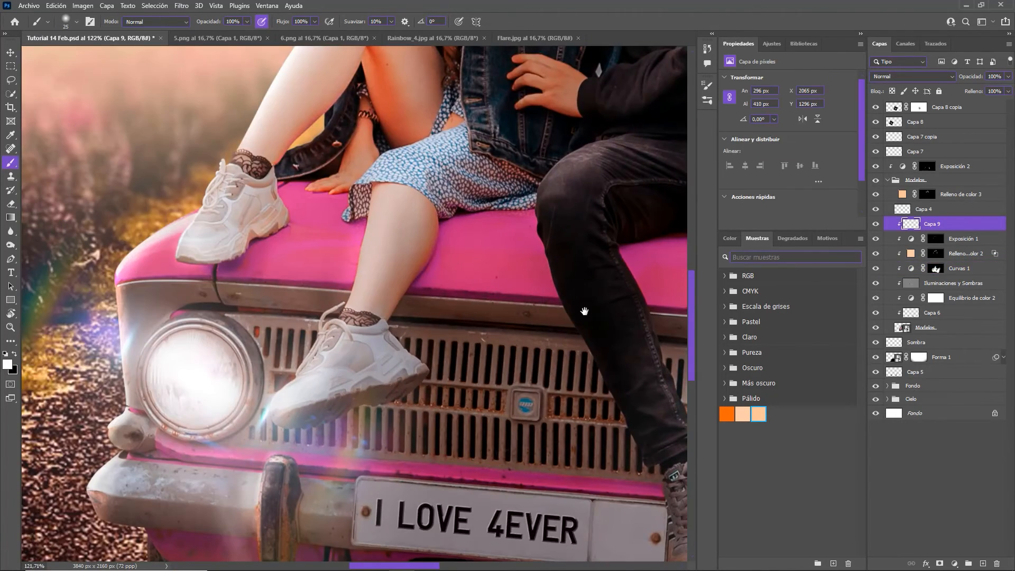
key(ctrl+z)
key(bracketleft)
key(bracketleft)
key(ctrl+z)
drag(273, 399, 344, 303)
drag(323, 329, 336, 319)
mouse_move(179, 243)
mouse_down()
mouse_move(193, 265)
mouse_move(174, 259)
mouse_move(235, 256)
mouse_move(199, 281)
mouse_move(178, 265)
mouse_move(192, 271)
mouse_move(200, 258)
mouse_move(245, 245)
mouse_up()
key(e)
key(b)
drag(344, 317, 361, 255)
key(ctrl+z)
Step: Add white rim light along the edges of the man's two trouser legs on Capa 9 and compare the layer on and off
mouse_move(345, 316)
mouse_down()
mouse_move(369, 219)
mouse_move(353, 299)
mouse_move(83, 201)
mouse_up()
mouse_move(441, 340)
mouse_down()
mouse_move(332, 315)
mouse_move(371, 376)
mouse_up()
mouse_move(330, 319)
mouse_down()
mouse_move(285, 241)
mouse_move(308, 273)
mouse_move(262, 149)
mouse_up()
key(bracketleft)
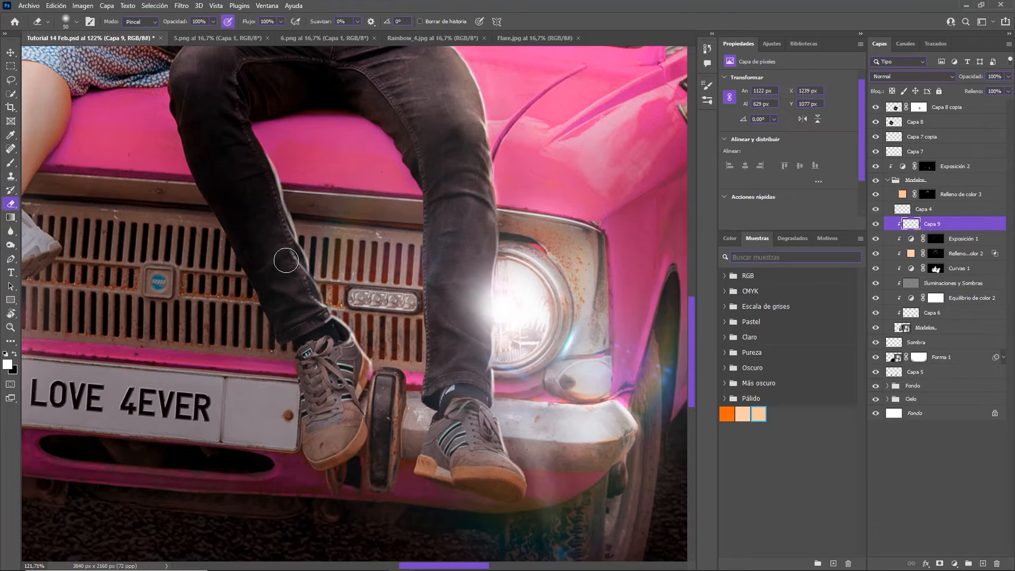
drag(428, 403, 418, 180)
key(e)
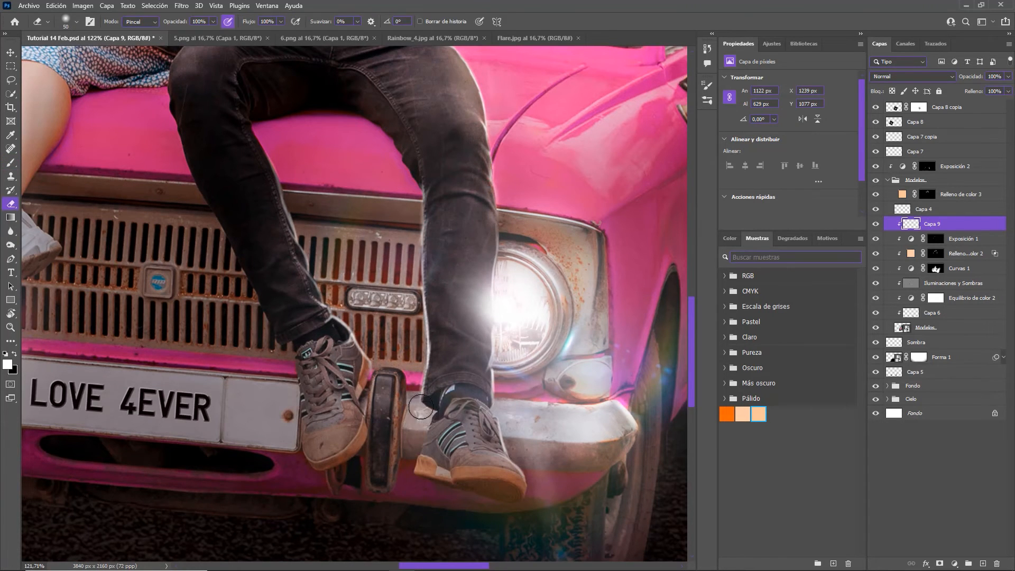
key(ctrl+0)
scroll(329, 381, up, 7)
drag(329, 381, 245, 399)
click(876, 224)
click(876, 224)
Step: Paint a white rim light down the car's right-hand side edge on Capa 9 and soften it with the Eraser
scroll(580, 221, up, 4)
drag(579, 221, 443, 321)
key(b)
mouse_move(399, 180)
mouse_down()
mouse_move(417, 307)
mouse_move(469, 398)
mouse_move(464, 442)
mouse_up()
key(bracketright)
key(bracketright)
key(bracketright)
key(e)
drag(447, 321, 456, 431)
drag(412, 312, 389, 190)
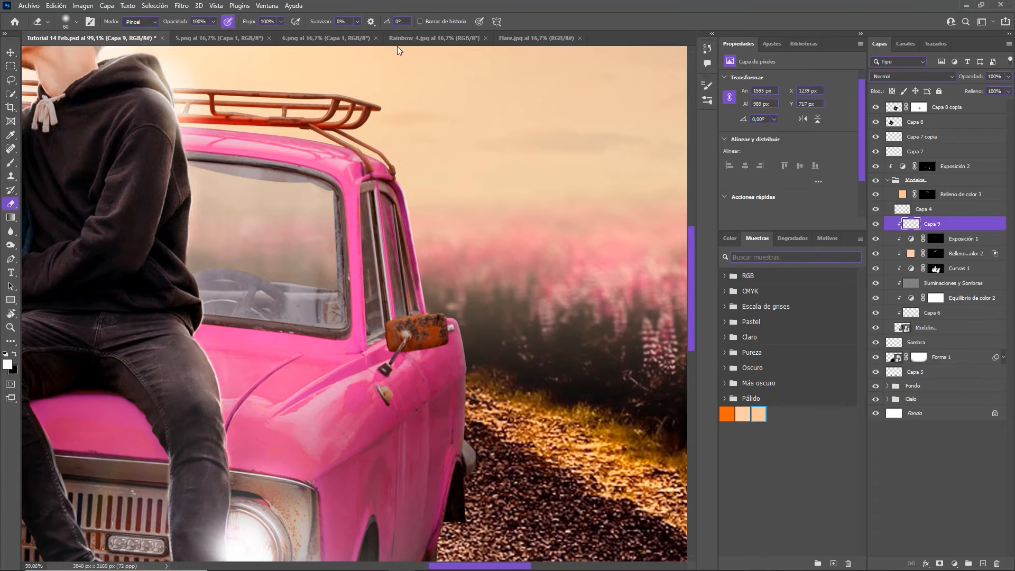
Step: Paint thin white rim light along the car's roof rack bars and the upper roof and window edge on Capa 9
scroll(549, 338, down, 6)
scroll(475, 296, up, 8)
key(bracketright)
key(bracketright)
key(bracketright)
key(r)
drag(501, 116, 613, 308)
key(b)
key(bracketleft)
key(bracketleft)
key(bracketleft)
mouse_move(540, 361)
mouse_down()
mouse_move(508, 237)
mouse_move(527, 338)
mouse_up()
key(r)
key(b)
drag(519, 283, 506, 165)
drag(512, 221, 496, 102)
drag(592, 297, 595, 394)
drag(536, 80, 581, 316)
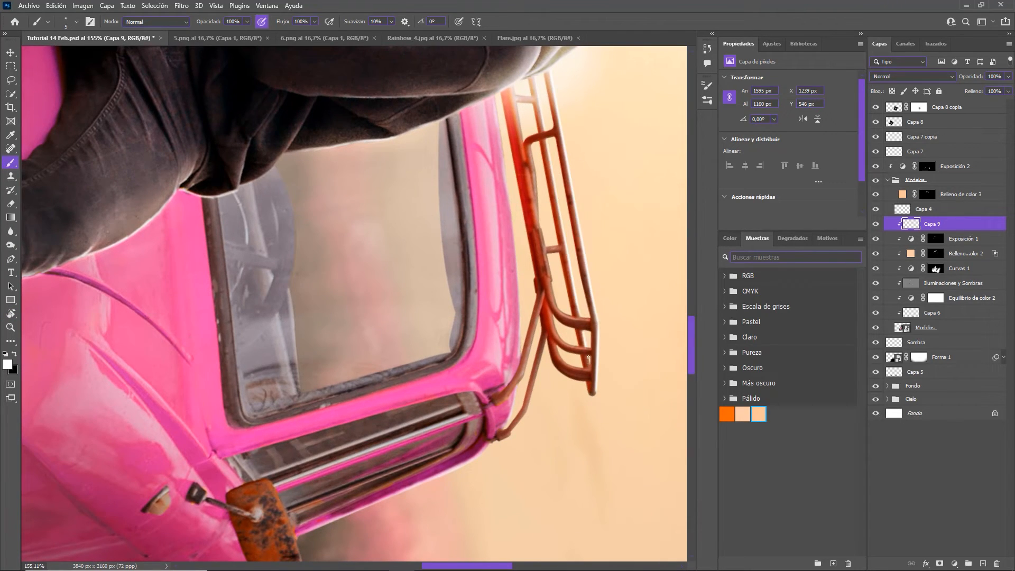
drag(512, 83, 524, 143)
key(r)
key(Escape)
scroll(605, 150, down, 2)
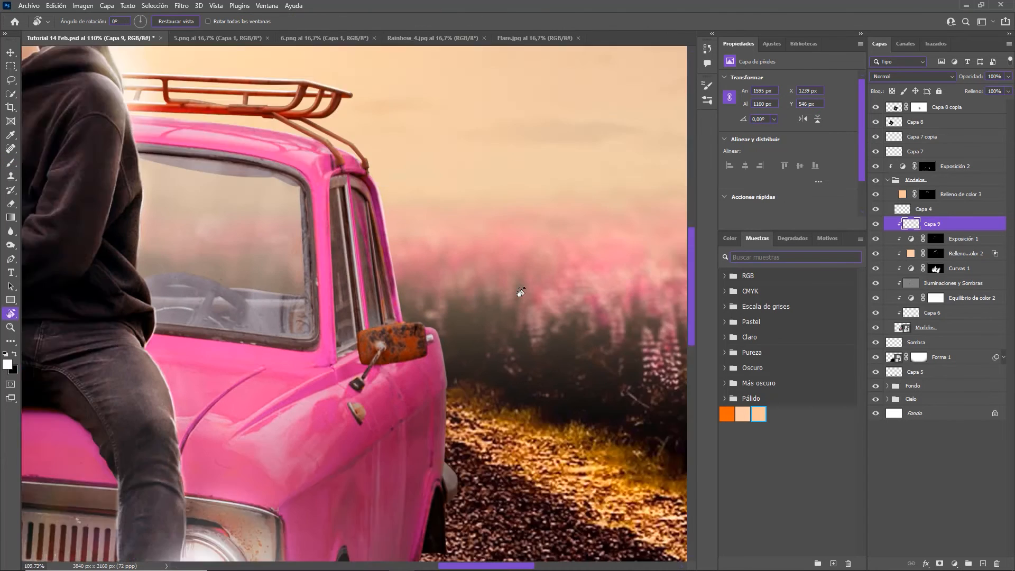
Step: Add white rim light to the car's side edge and rear bumper below the mirror on Capa 9
drag(518, 295, 470, 198)
key(b)
key(e)
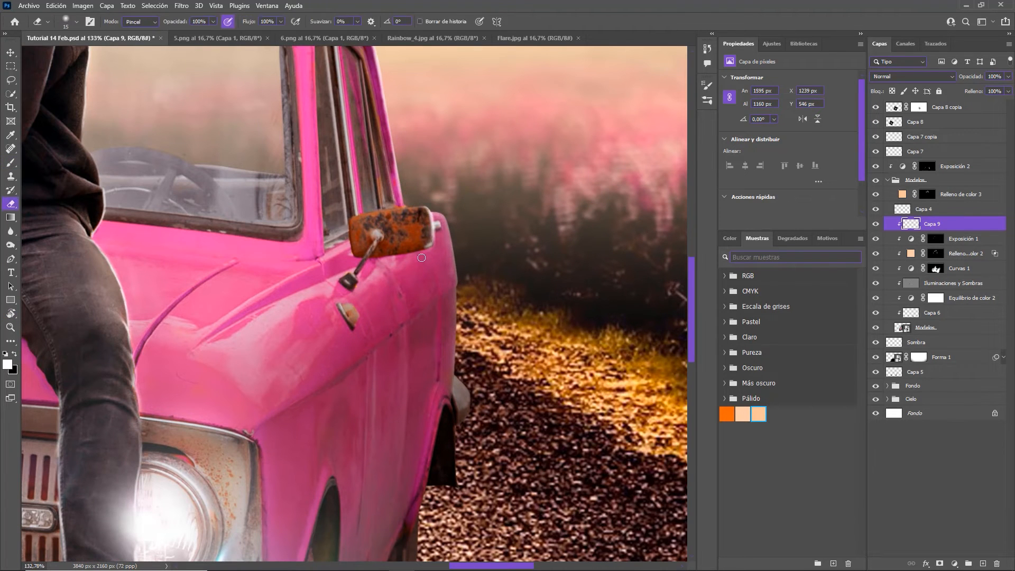
key(b)
drag(454, 374, 468, 414)
mouse_move(456, 327)
mouse_down()
mouse_move(453, 381)
mouse_move(443, 394)
mouse_move(457, 416)
mouse_up()
drag(369, 139, 459, 318)
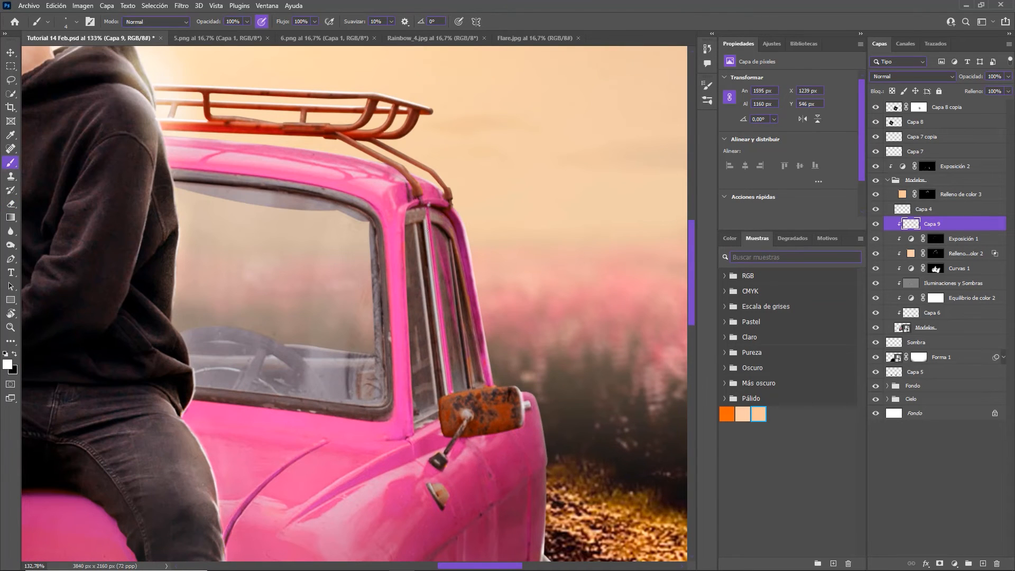
drag(413, 280, 292, 348)
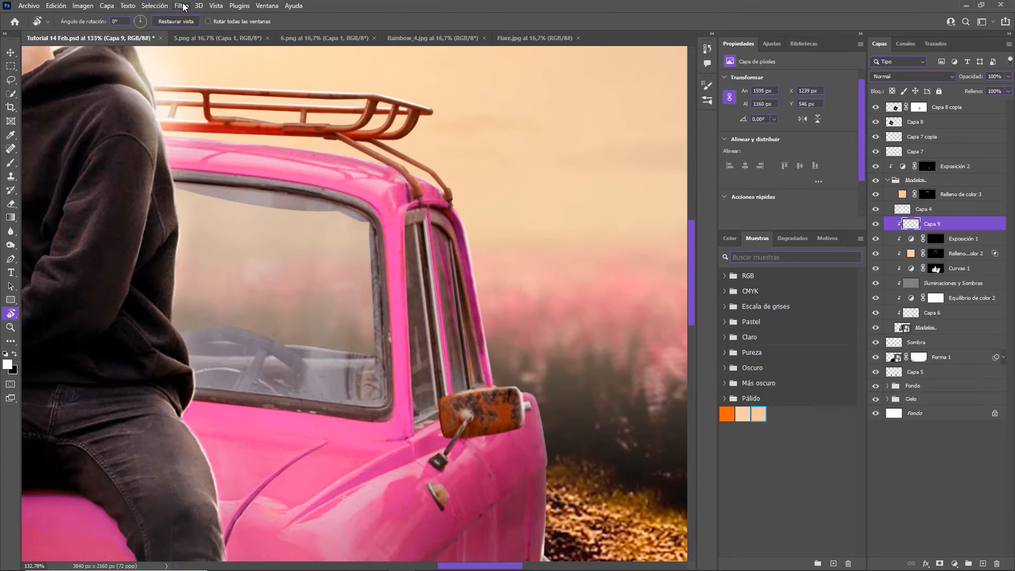
key(ctrl+0)
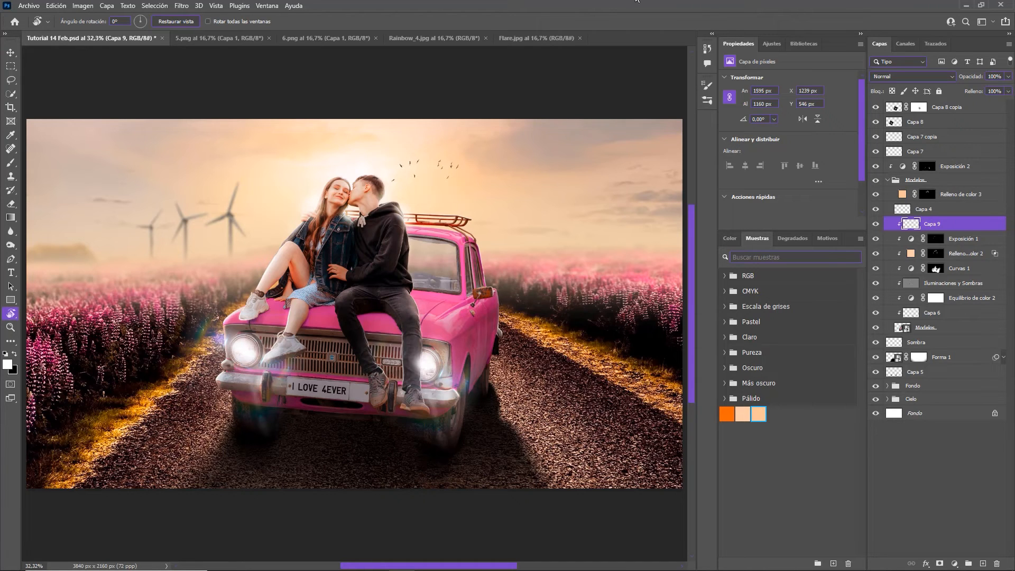
Step: Collapse the Modelos group, group the four headlight flare layers as Luces Auto, and compare the group on and off
click(901, 180)
click(887, 180)
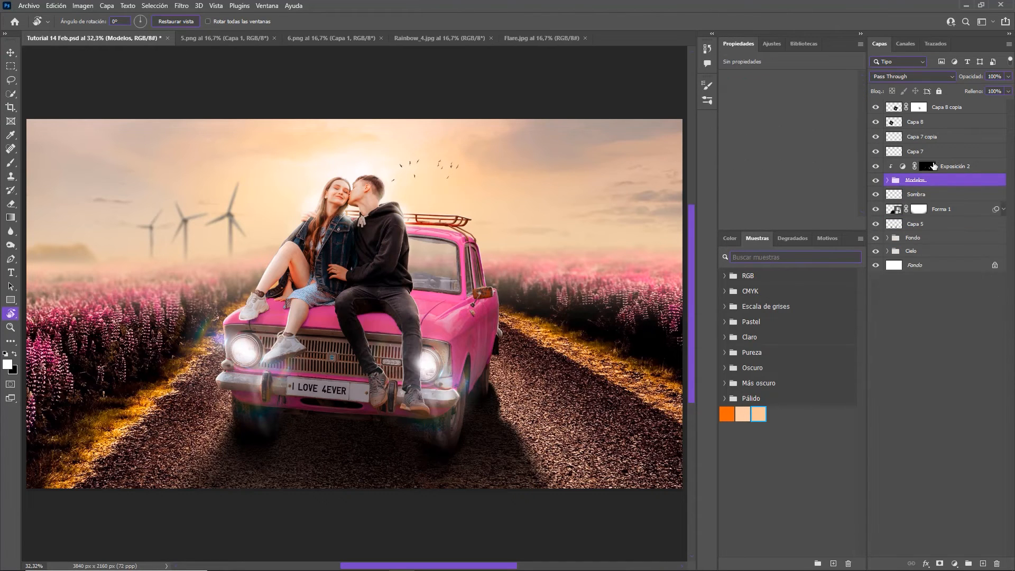
click(939, 153)
shift+click(965, 108)
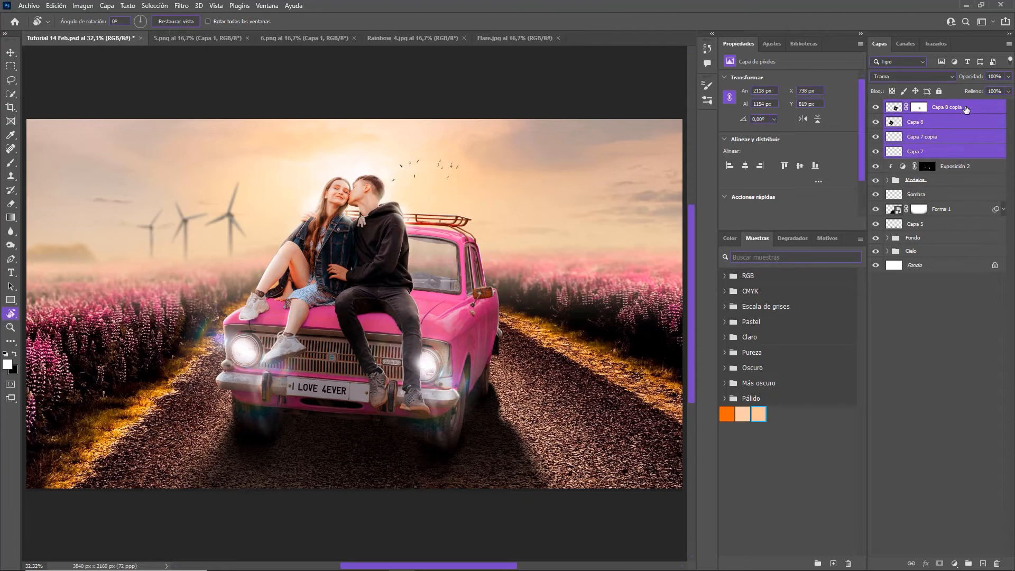
key(ctrl+g)
double_click(921, 106)
text(Luces Auto)
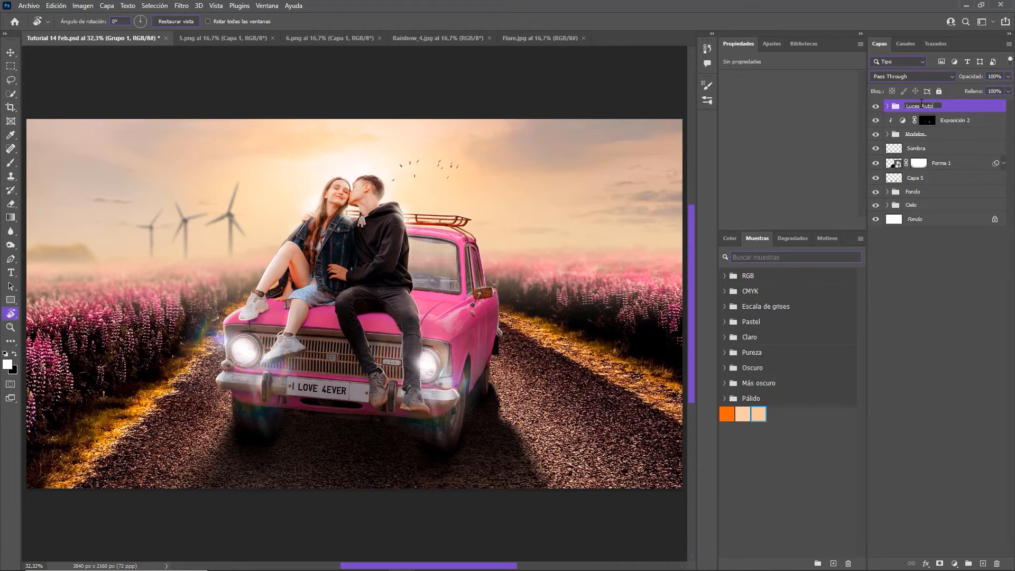
key(Return)
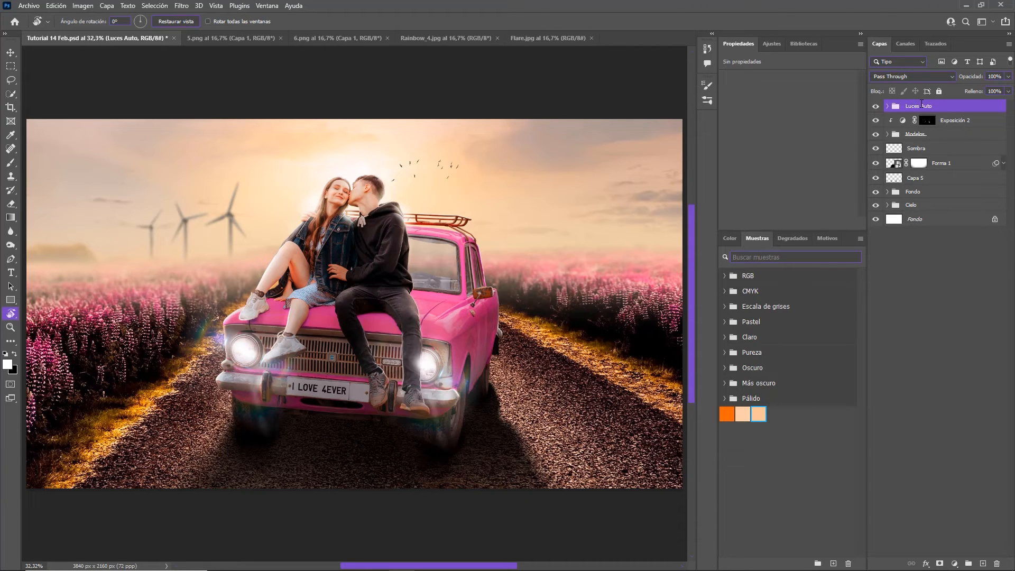
click(875, 107)
click(876, 107)
Step: Compare the Sombra, Forma 1 and Capa 5 layers on and off and group them as Sombras
click(875, 148)
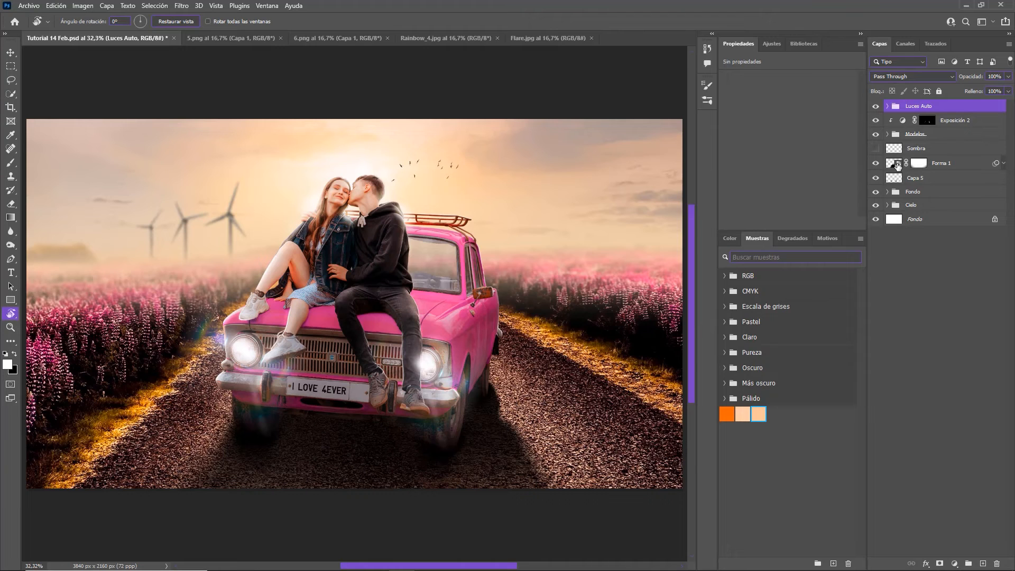
click(875, 179)
click(944, 178)
shift+click(909, 149)
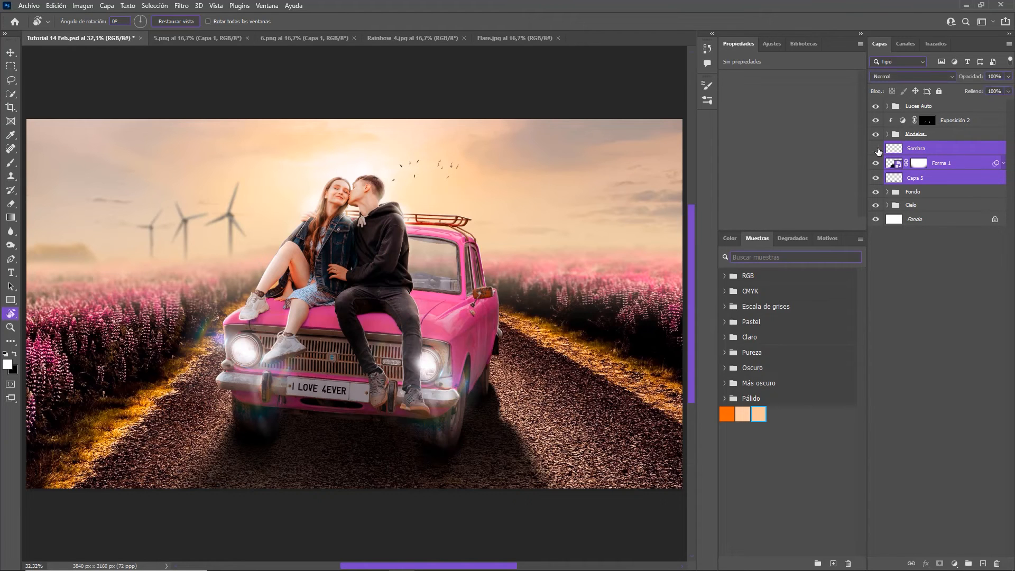
click(875, 149)
drag(877, 152, 880, 178)
click(875, 179)
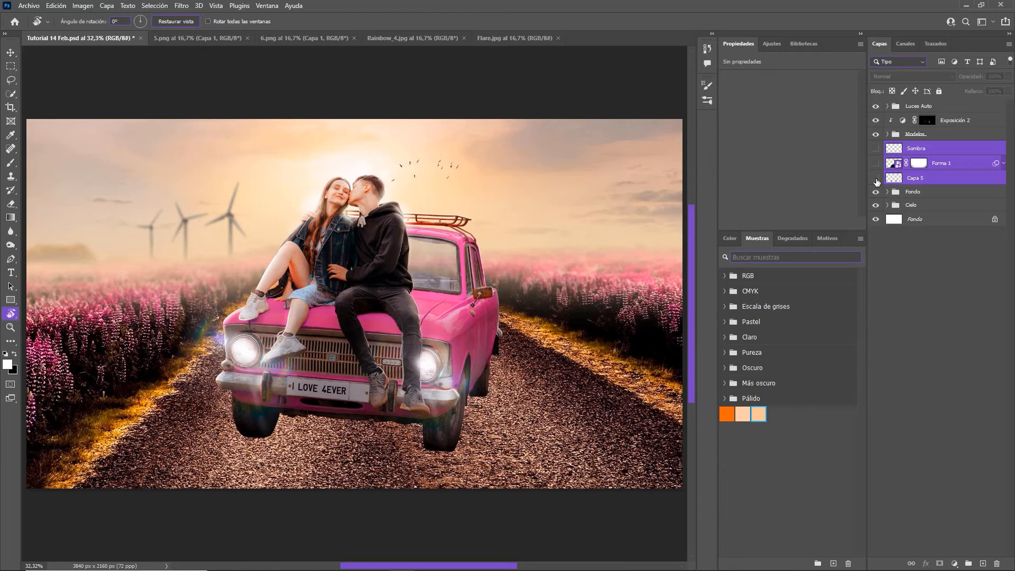
click(875, 150)
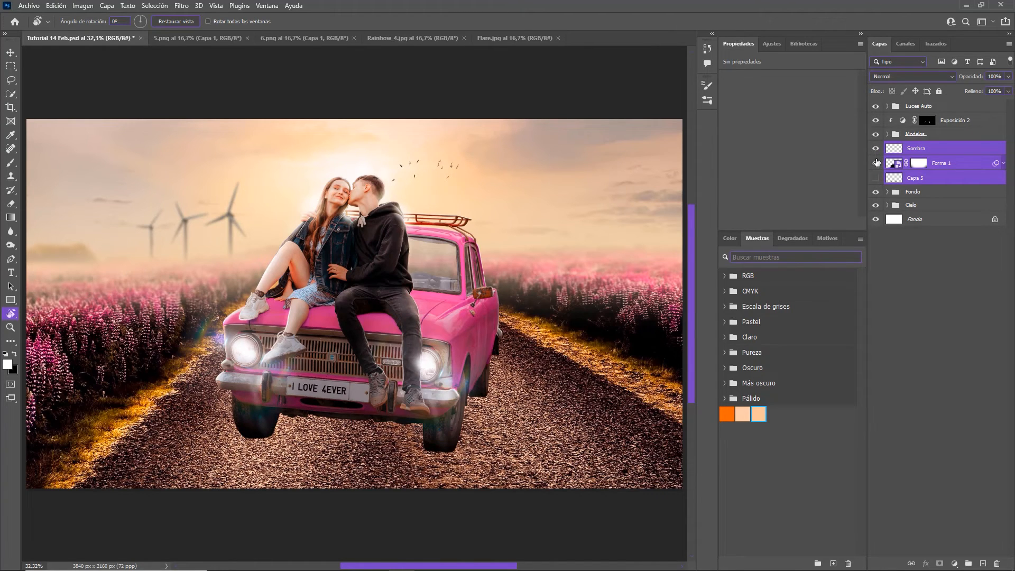
click(876, 177)
click(876, 179)
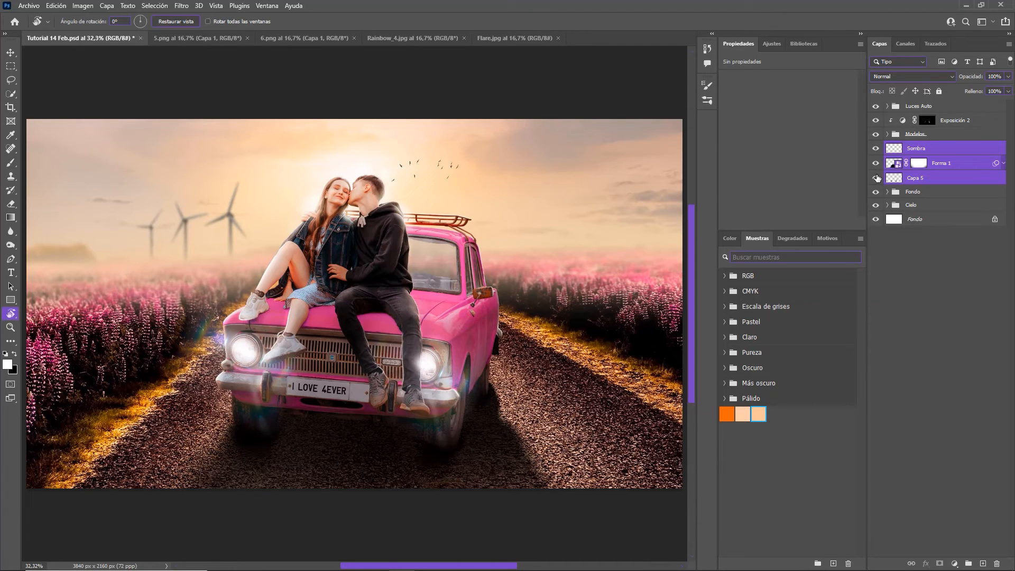
key(ctrl+g)
double_click(915, 148)
text(Sombras)
key(Return)
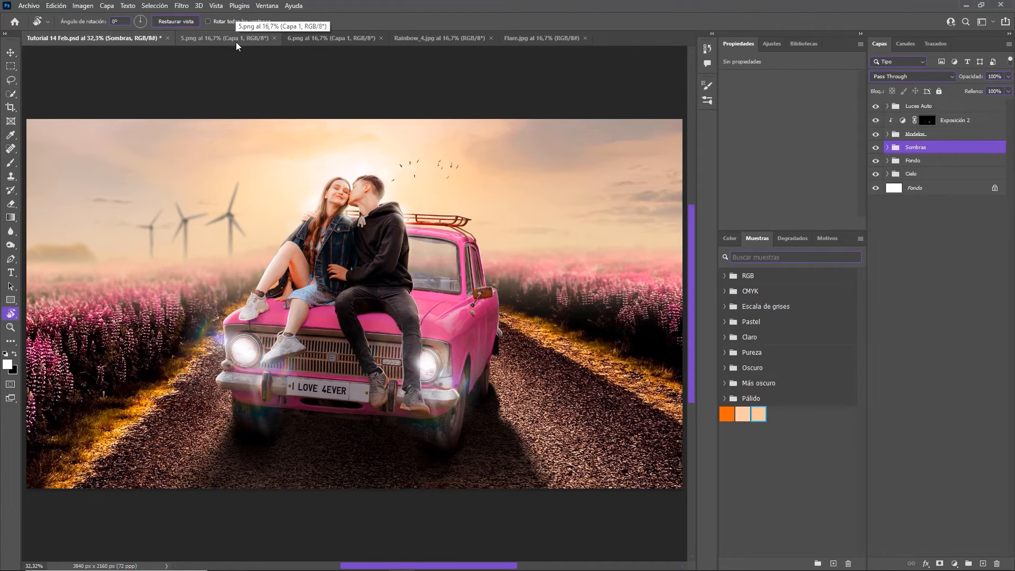
Step: Bring the Rainbow_4.jpg image into the composite between the Fondo and Cielo groups and set its blend mode to Trama
click(414, 43)
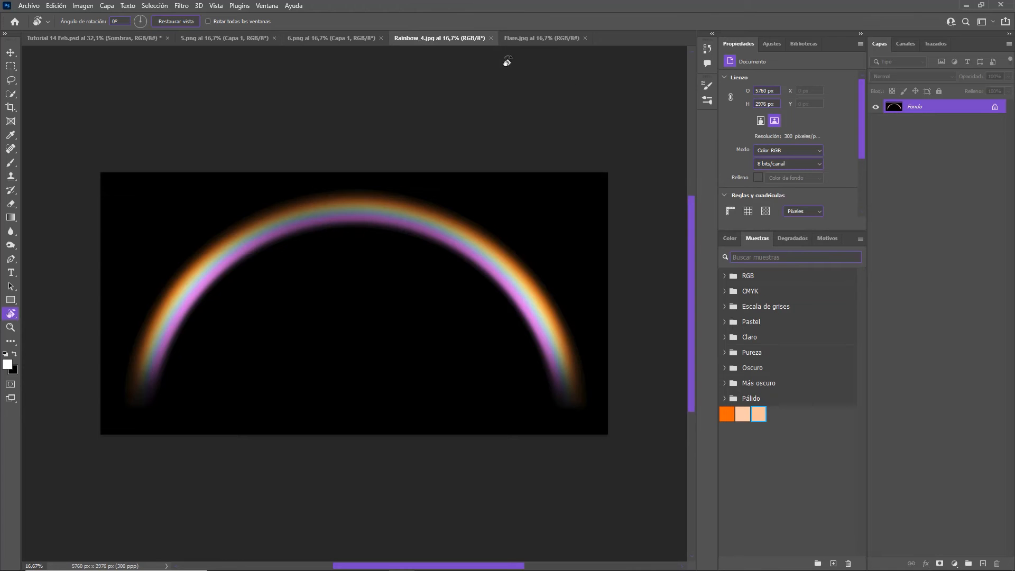
drag(940, 112, 259, 148)
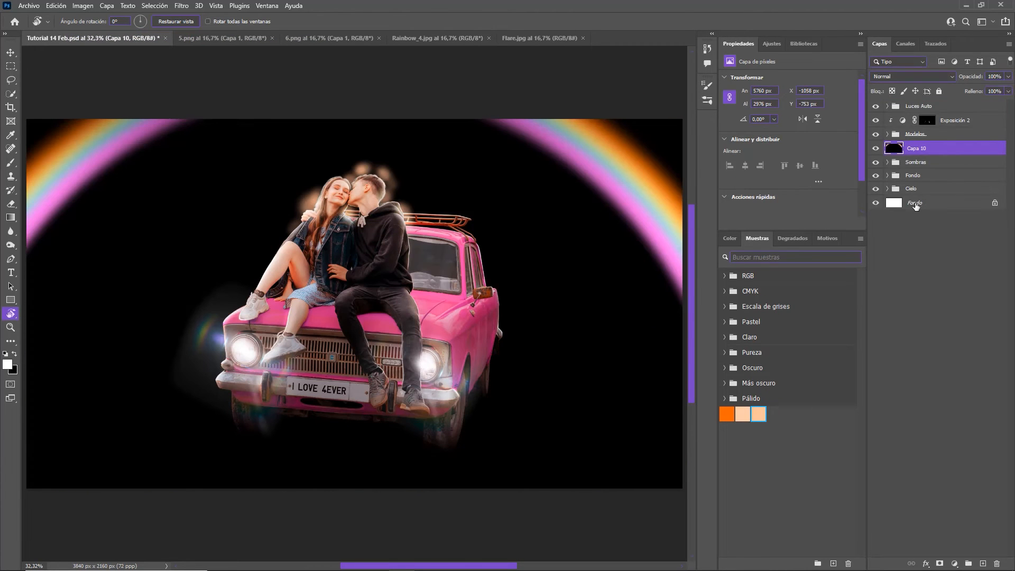
drag(933, 154, 901, 182)
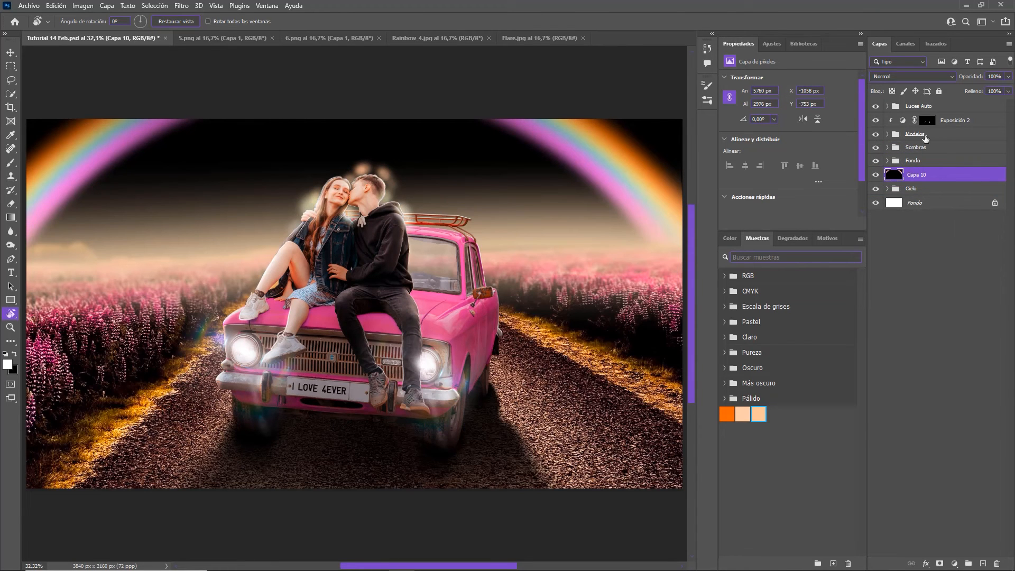
click(912, 77)
click(898, 164)
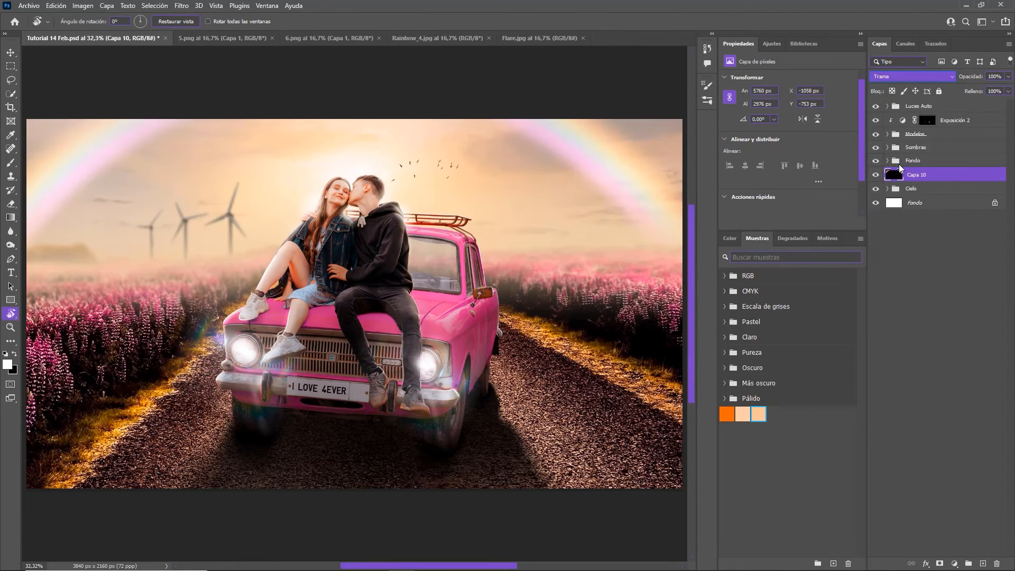
Step: Scale down the rainbow so it arches behind the couple, and move its layer into the Cielo group
key(ctrl+t)
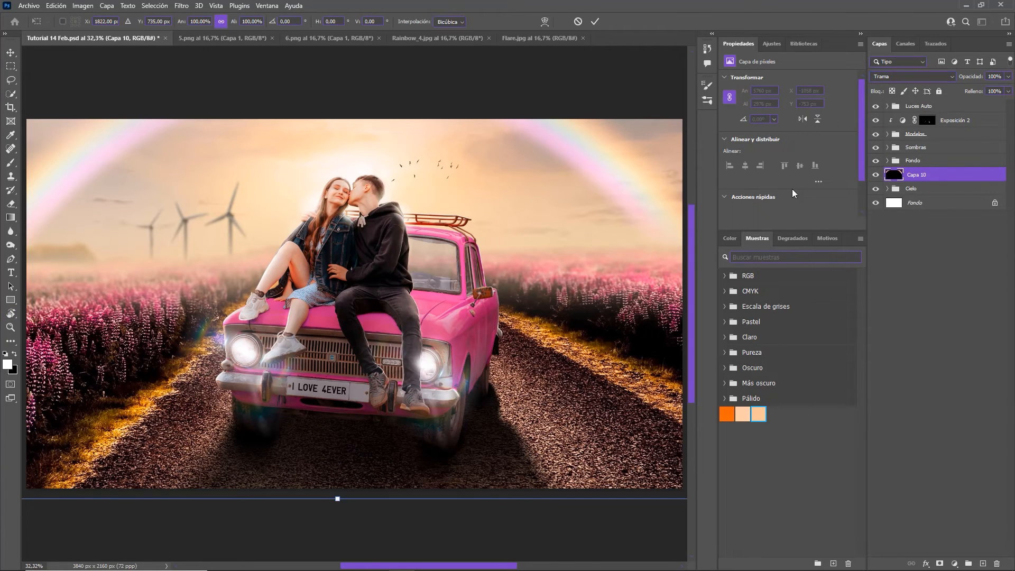
drag(232, 23, 207, 24)
key(Return)
drag(465, 188, 496, 189)
click(887, 188)
drag(938, 180, 937, 238)
drag(481, 201, 489, 203)
click(887, 174)
Step: Close the Rainbow_4.jpg and Flare.jpg documents and bring the petals from 5.png into the composite above Luces Auto
click(959, 108)
click(498, 38)
click(480, 38)
click(349, 38)
click(237, 38)
drag(939, 108, 451, 238)
Step: Scale and position the 5.png petals over the sky on the car's right-hand side, and close the 5.png document
key(ctrl+t)
drag(452, 530, 454, 348)
drag(464, 292, 605, 364)
drag(593, 421, 593, 357)
mouse_move(539, 312)
mouse_down()
mouse_move(512, 310)
mouse_move(546, 327)
mouse_up()
drag(347, 370, 400, 355)
key(Return)
click(272, 38)
Step: Bring the blurred petals from 6.png into the composite and scale and position them around the car's right-hand side
click(247, 39)
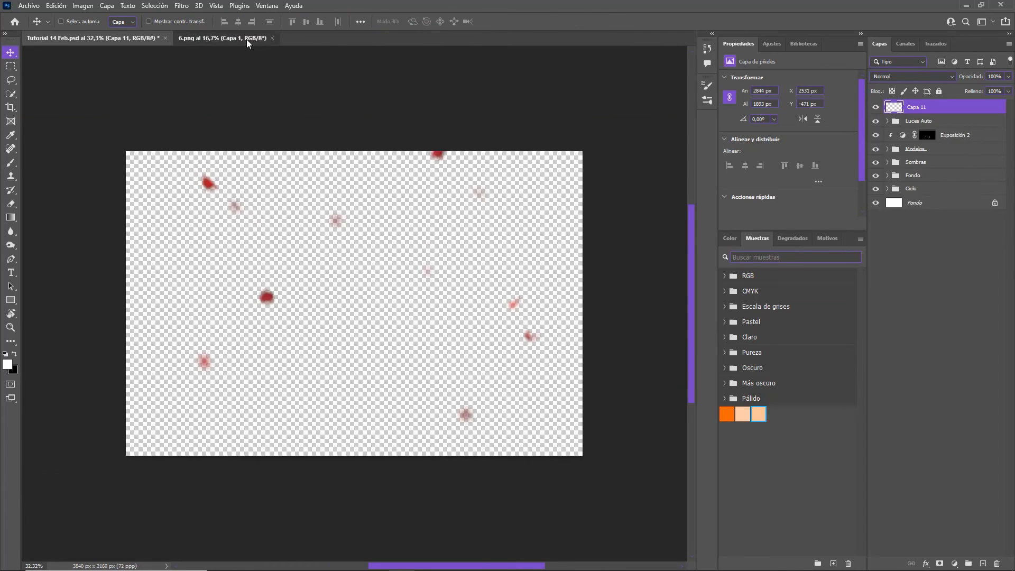
drag(338, 264, 292, 201)
key(ctrl+t)
drag(366, 519, 370, 208)
drag(326, 132, 623, 306)
drag(518, 380, 582, 332)
drag(652, 287, 524, 306)
drag(551, 261, 606, 286)
drag(506, 376, 565, 328)
drag(621, 283, 586, 240)
key(Return)
Step: Group the petal layers Capa 11 and Capa 12 as Petalos
shift+click(945, 125)
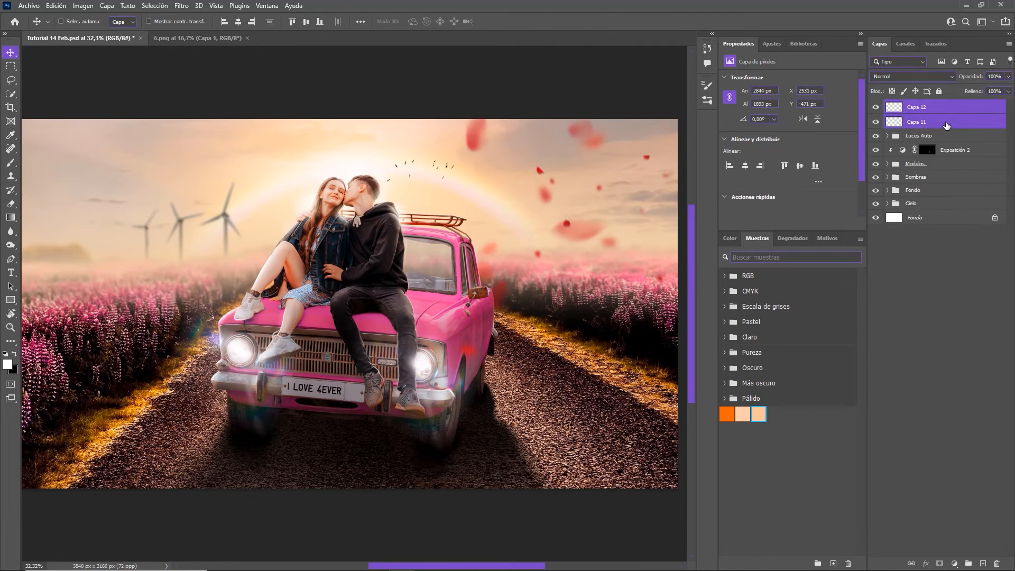
key(ctrl+g)
double_click(919, 106)
text(Petalos)
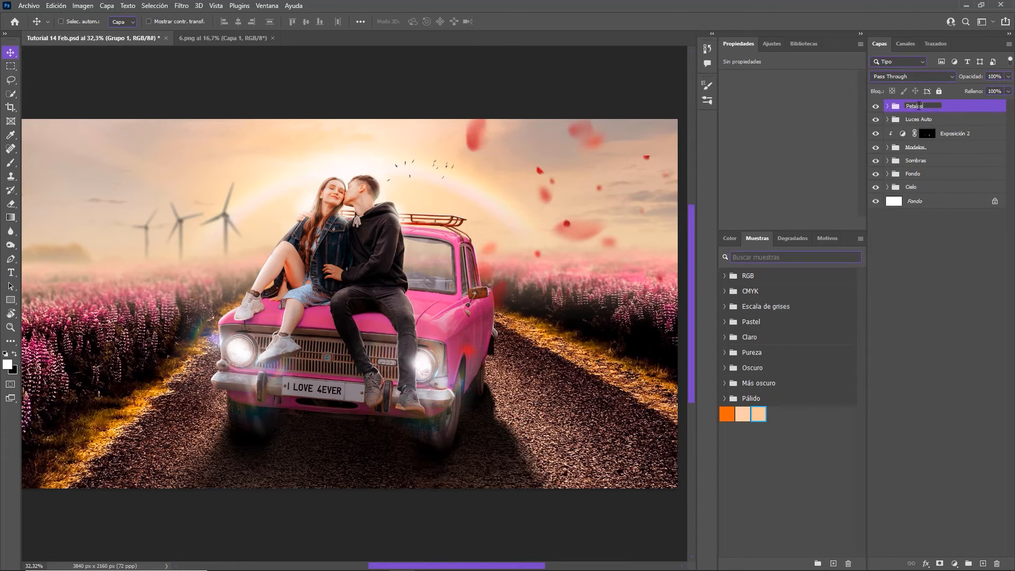
key(Return)
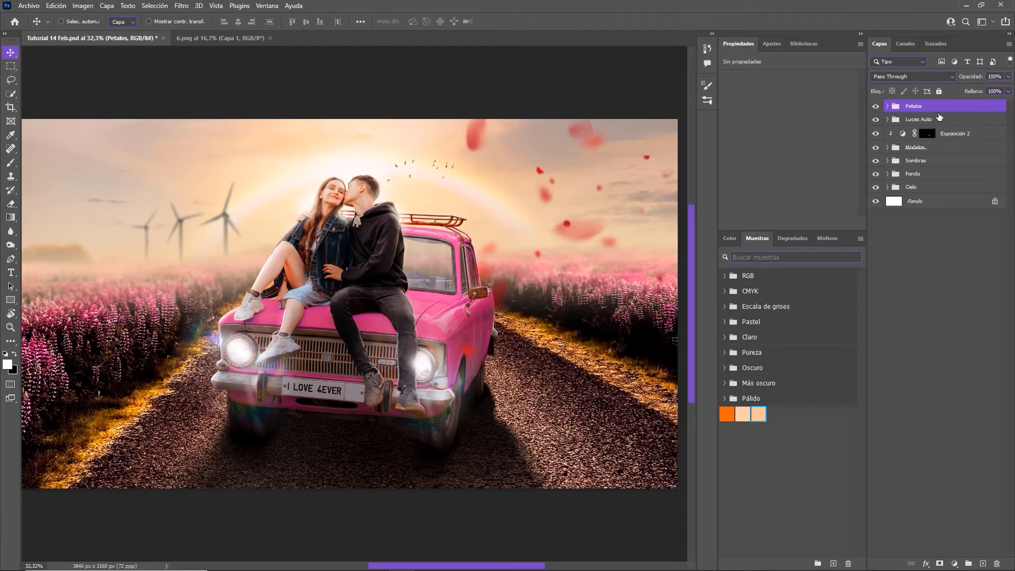
Step: Add a Tono/saturación adjustment clipped to the Petalos group and shift its hue negatively to turn the petals pink
click(771, 44)
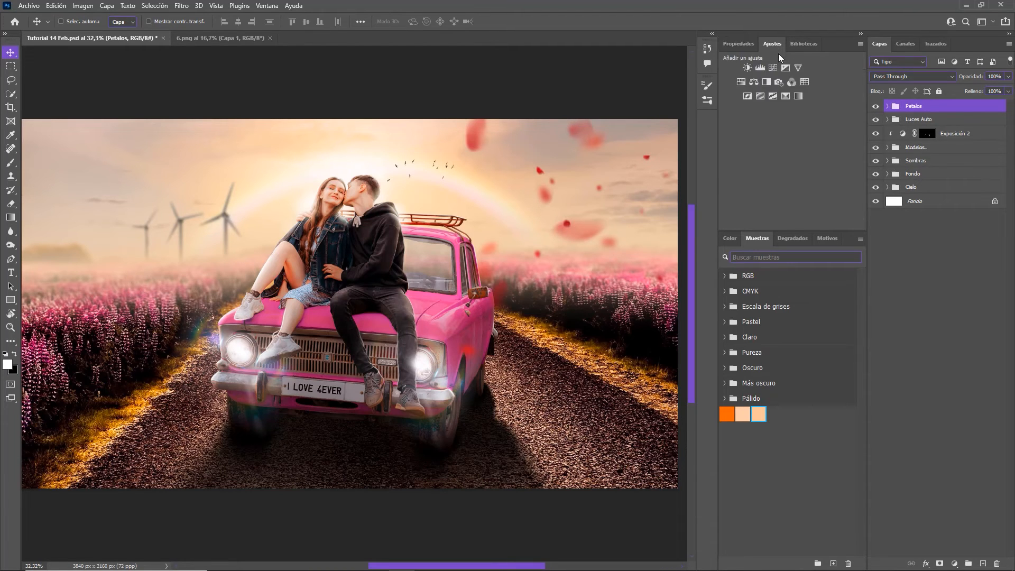
click(741, 83)
alt+click(947, 114)
drag(785, 117, 769, 118)
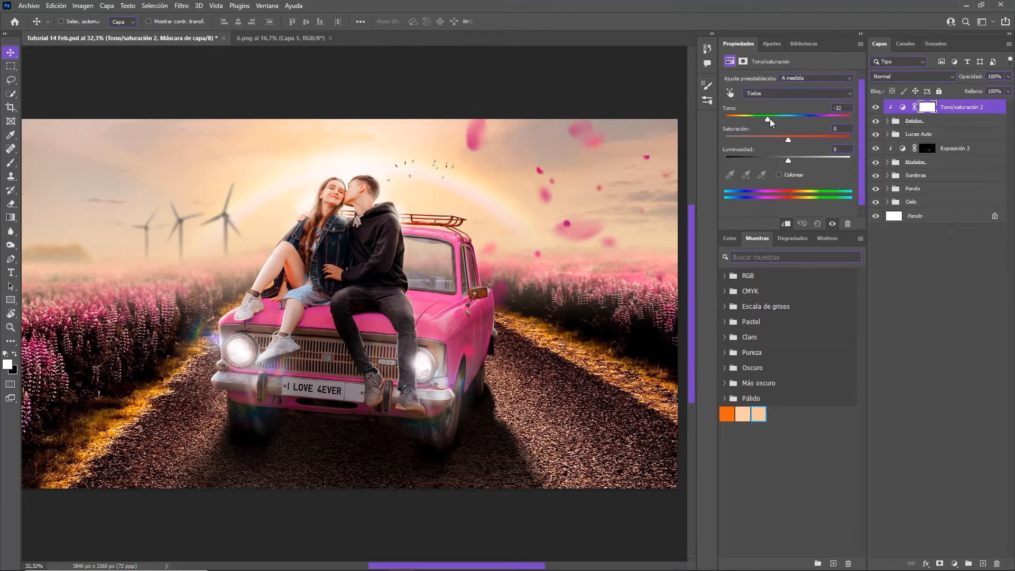
drag(772, 118, 774, 119)
Step: Group Tono/saturación 2 with the petals group as Petalos, and compare Exposición 2 on and off
shift+click(957, 122)
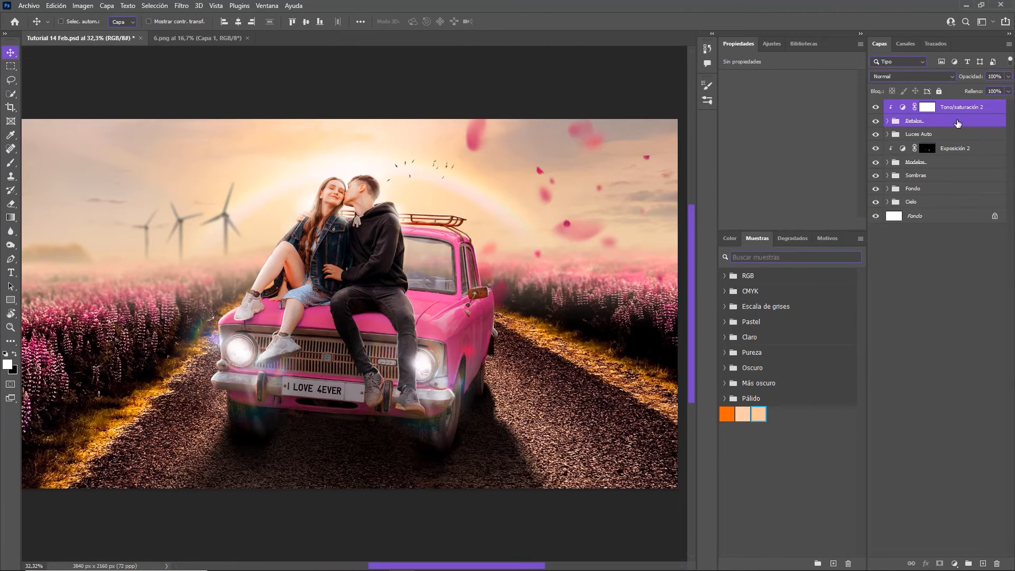
key(ctrl+g)
double_click(916, 105)
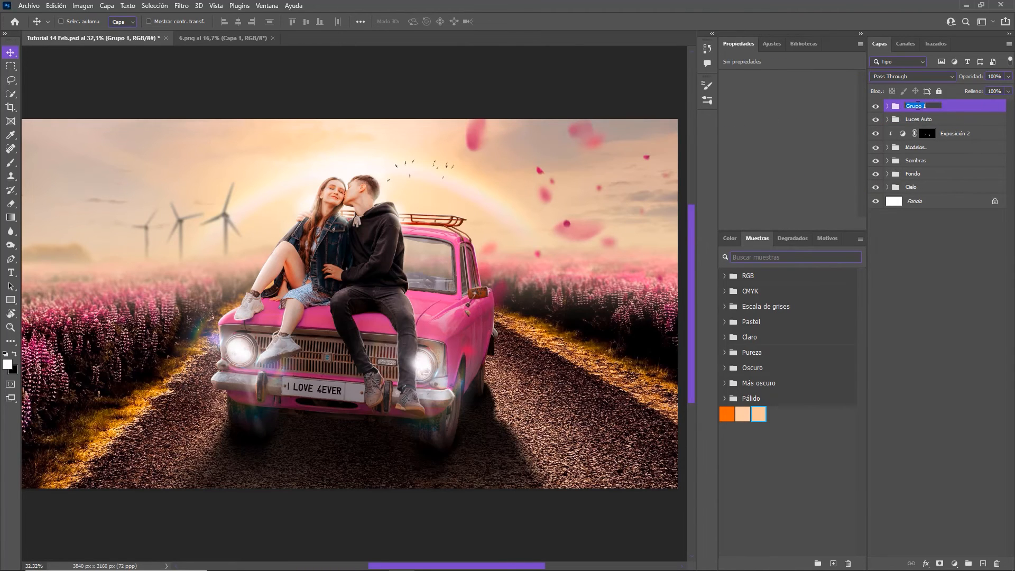
text(Petalos)
key(Return)
click(876, 133)
click(876, 133)
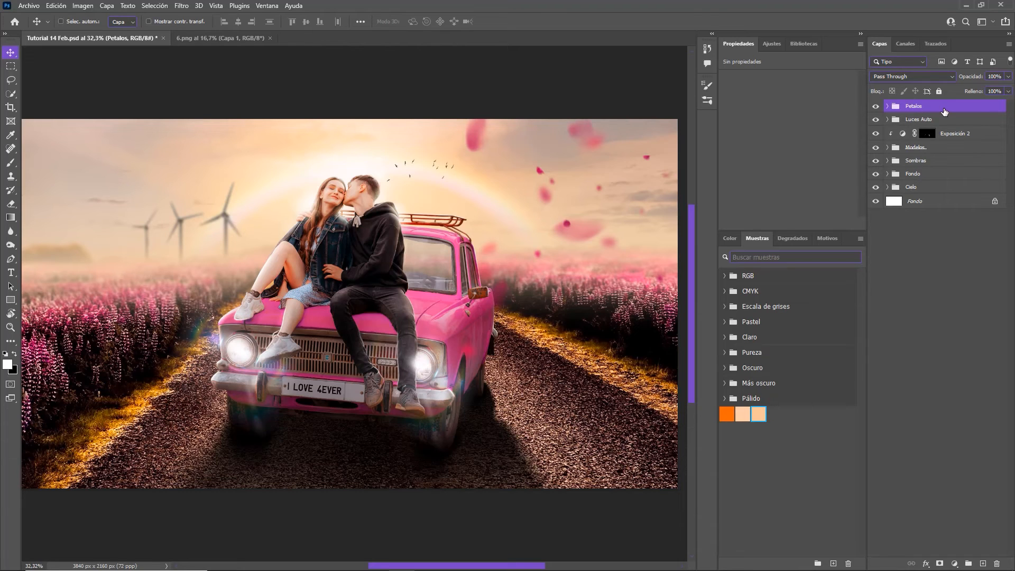
Step: Add a Consulta de colores adjustment above Petalos using the FoggyNight.3DL LUT at 25% opacity and check its effect
click(772, 44)
click(804, 79)
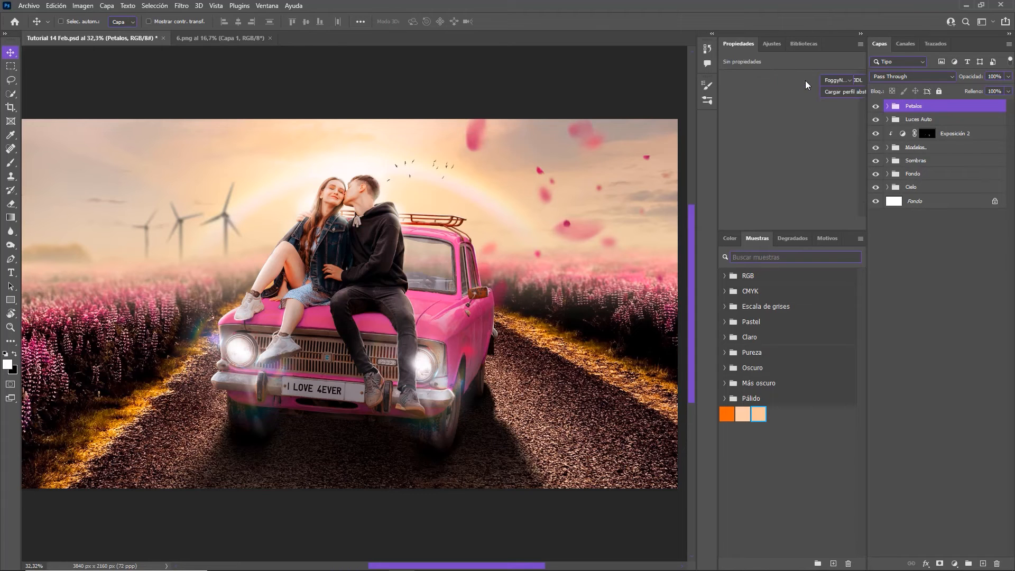
click(836, 80)
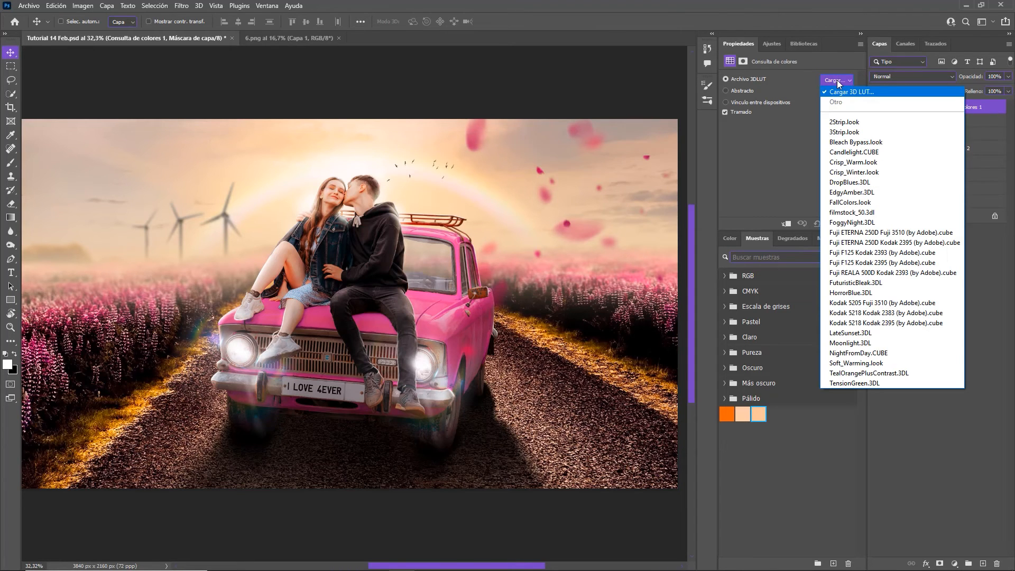
click(846, 223)
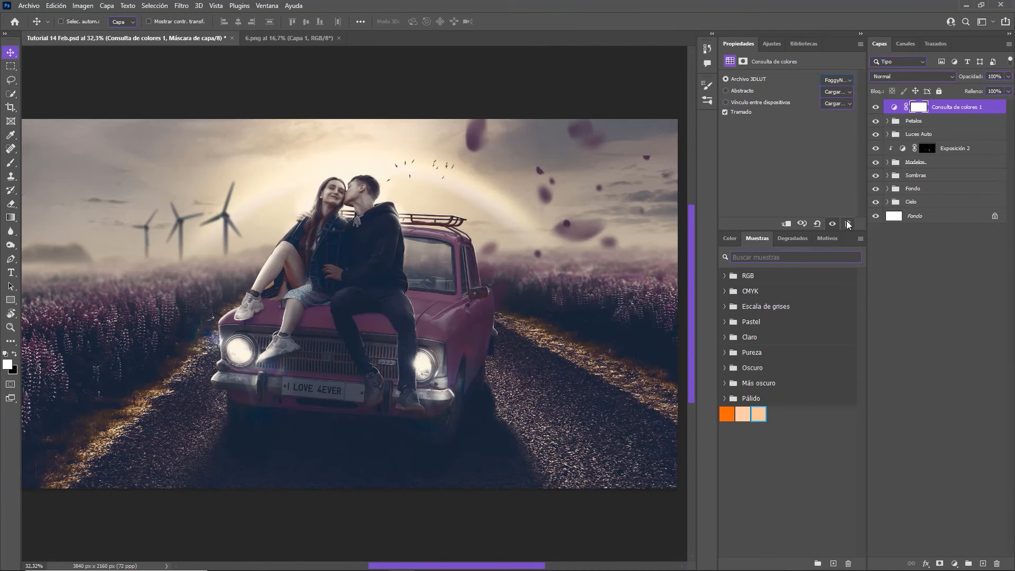
click(1007, 76)
drag(1009, 88, 968, 90)
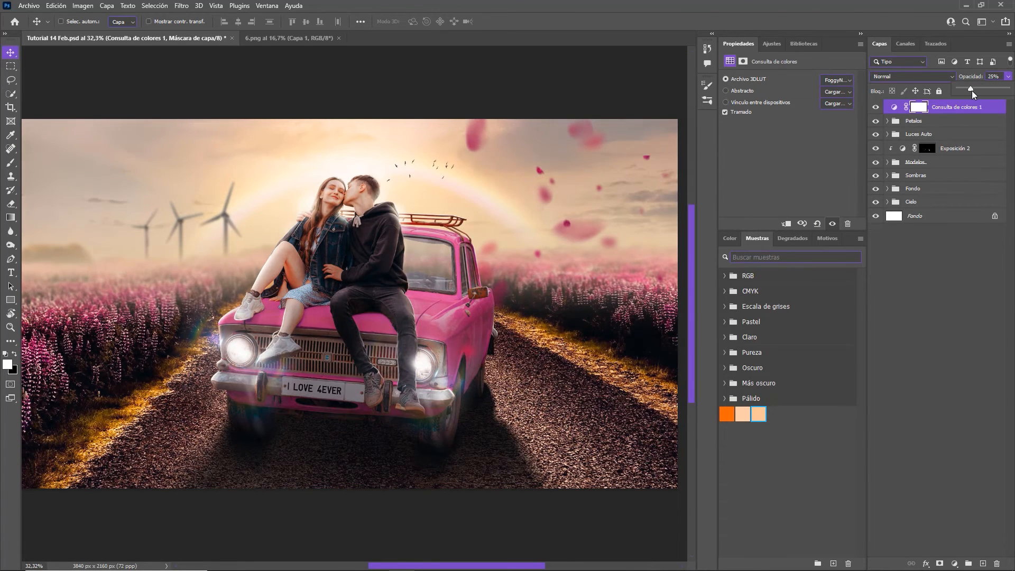
click(876, 108)
Step: Add an Intensidad adjustment layer above the color lookup with intensity +30 and saturation +3
click(770, 43)
click(787, 89)
drag(804, 88, 807, 88)
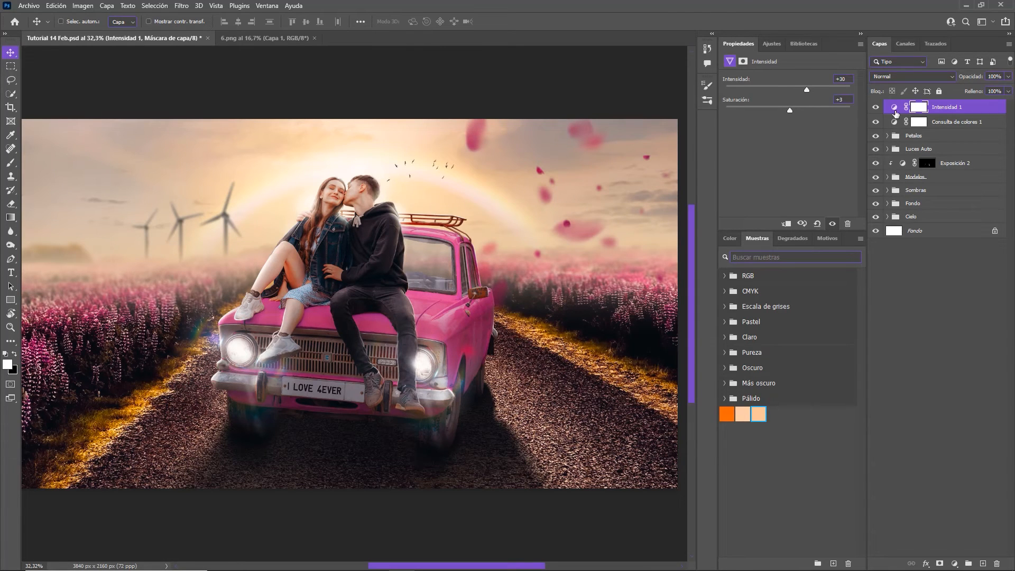
Step: Add a Brillo/contraste adjustment above Intensidad 1 with brightness 2 and contrast 4, and compare it on and off
click(771, 43)
click(746, 68)
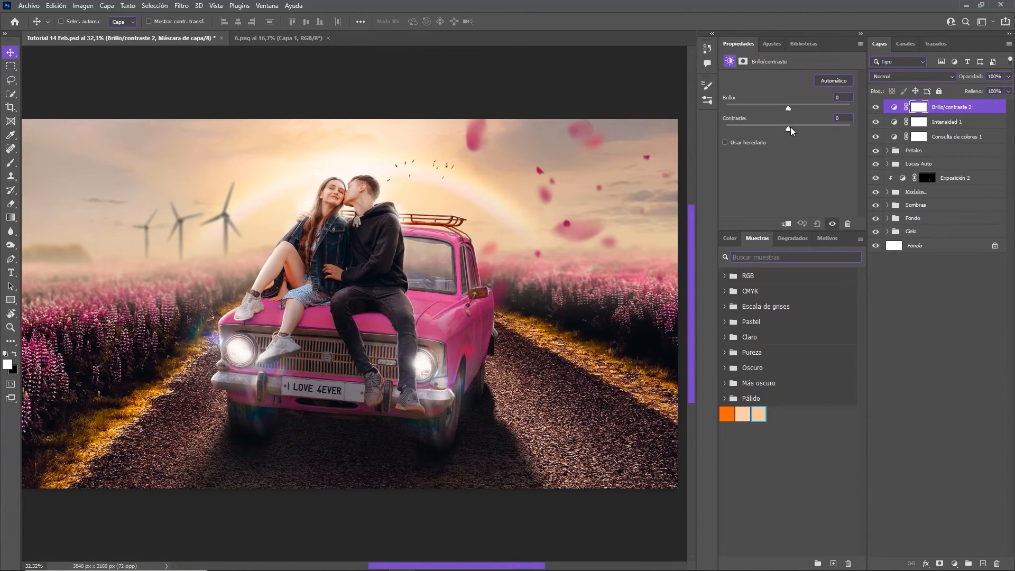
drag(790, 126, 790, 125)
drag(788, 107, 788, 107)
click(875, 107)
click(876, 108)
Step: Compare Consulta de colores 1 on and off, and save the document with maximized compatibility
click(875, 138)
click(875, 138)
click(875, 138)
click(875, 138)
key(ctrl+s)
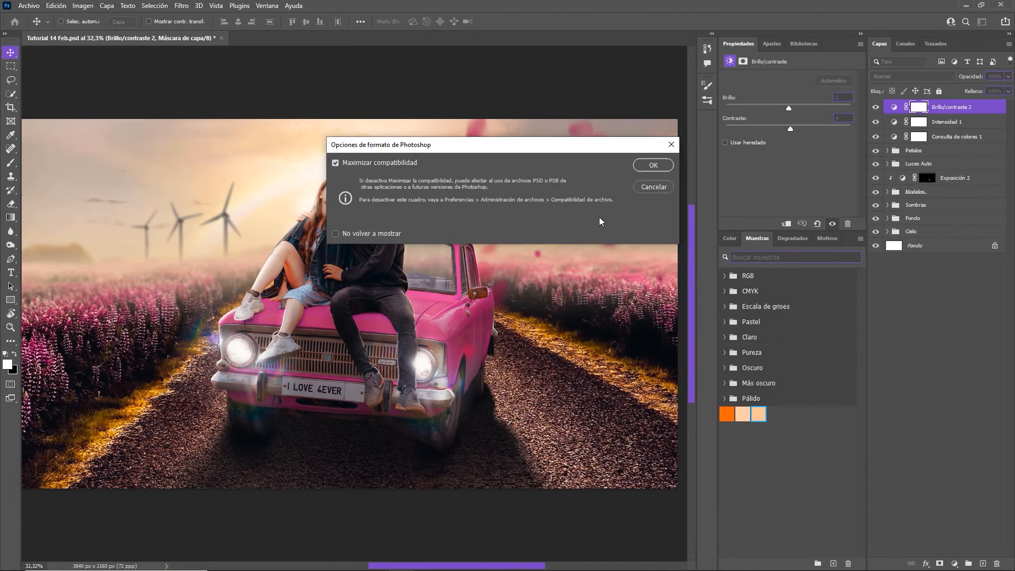
click(654, 166)
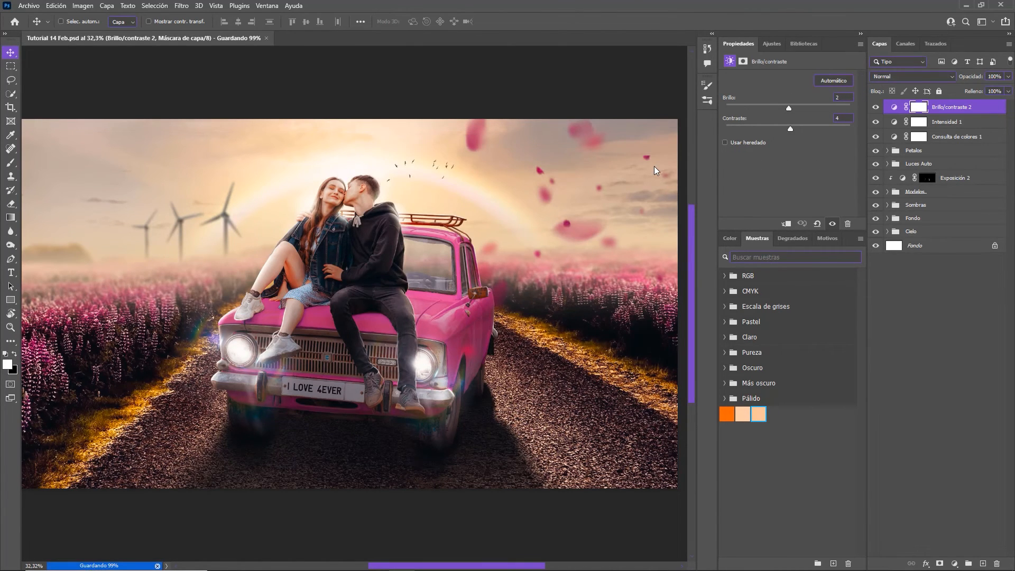
Step: Add a new layer above Brillo/contraste 2, fill it with 50% gray and set its blend mode to Superponer
click(983, 564)
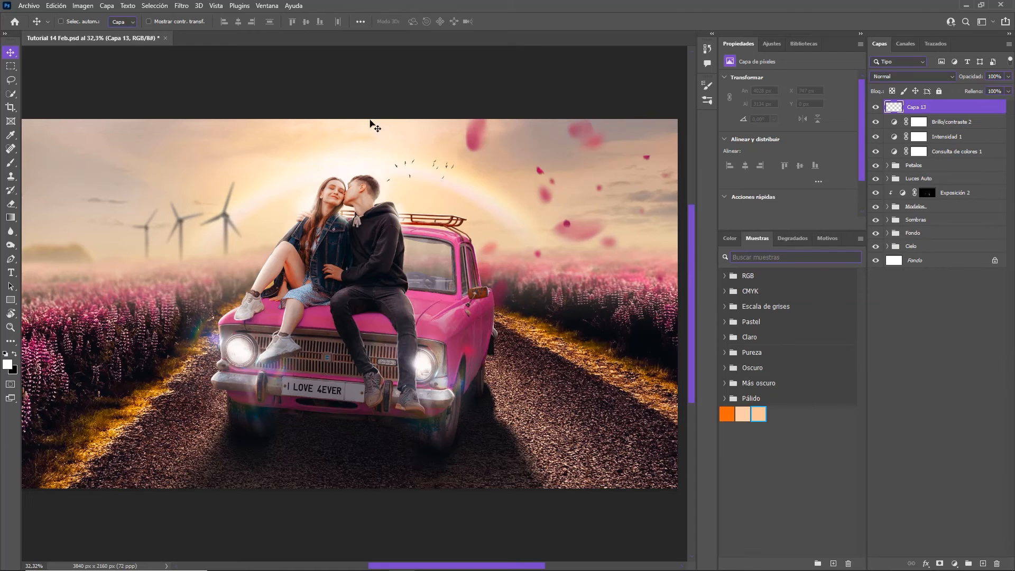
click(56, 6)
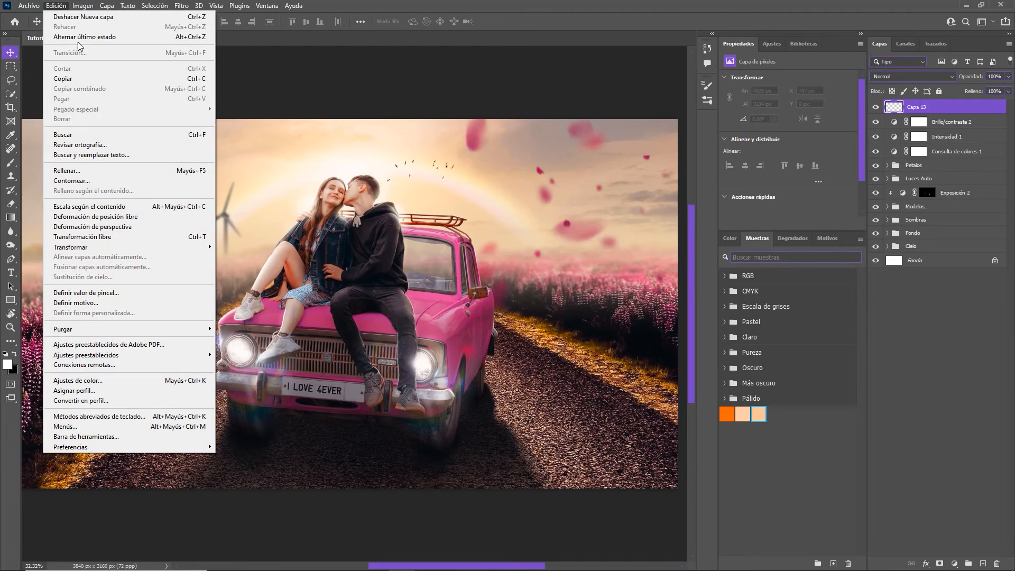
click(100, 171)
click(527, 150)
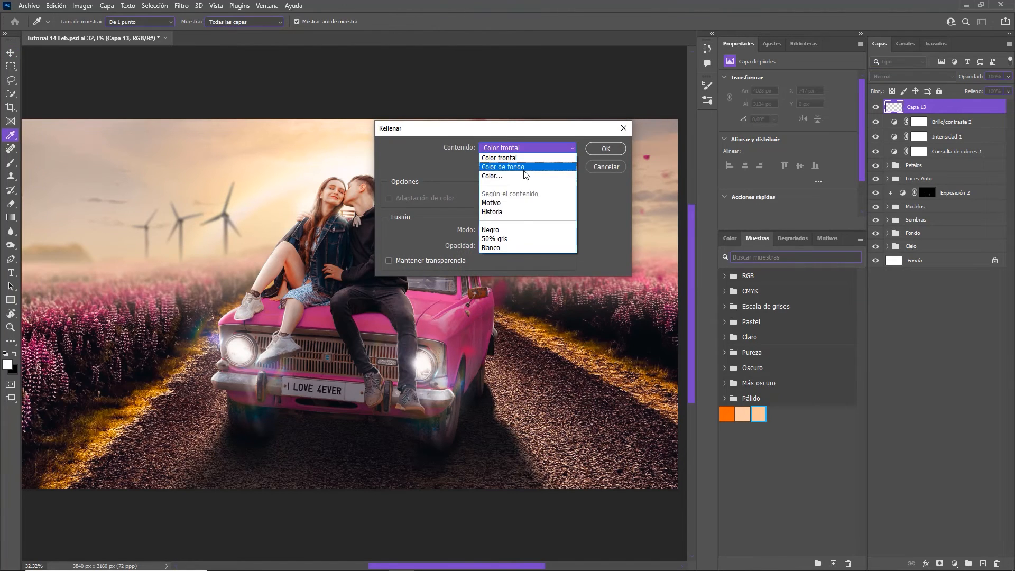
click(519, 236)
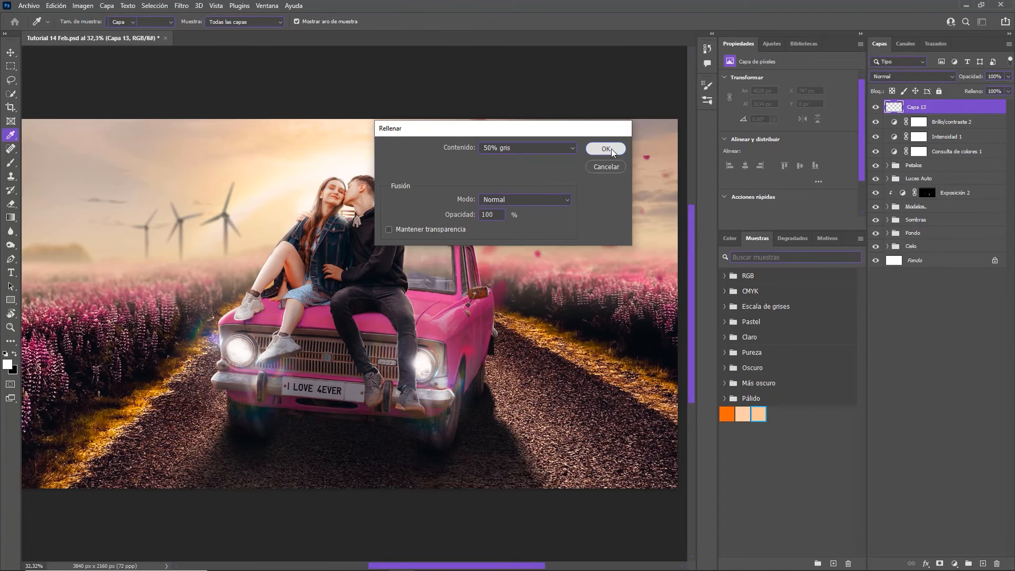
click(611, 149)
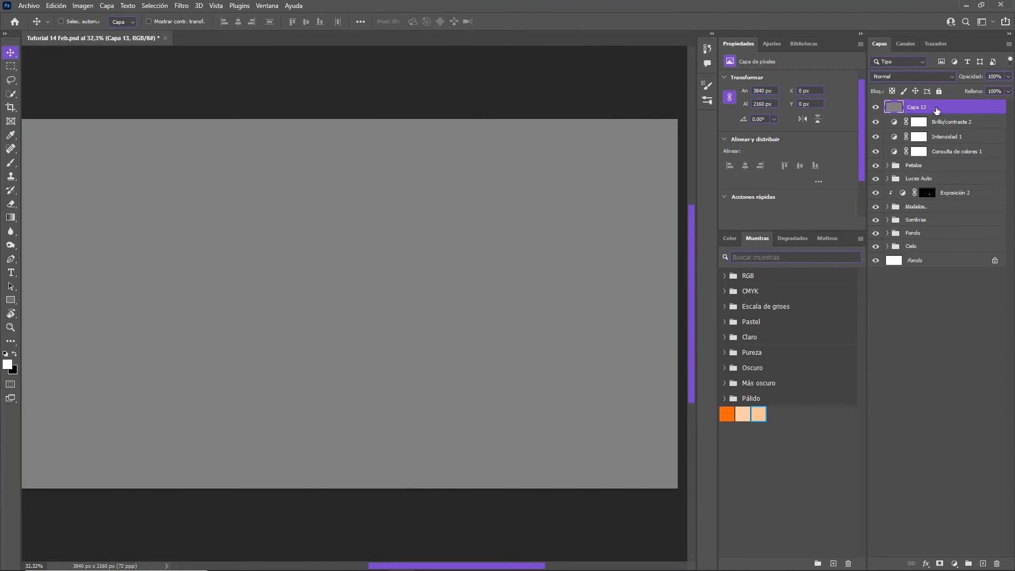
click(908, 78)
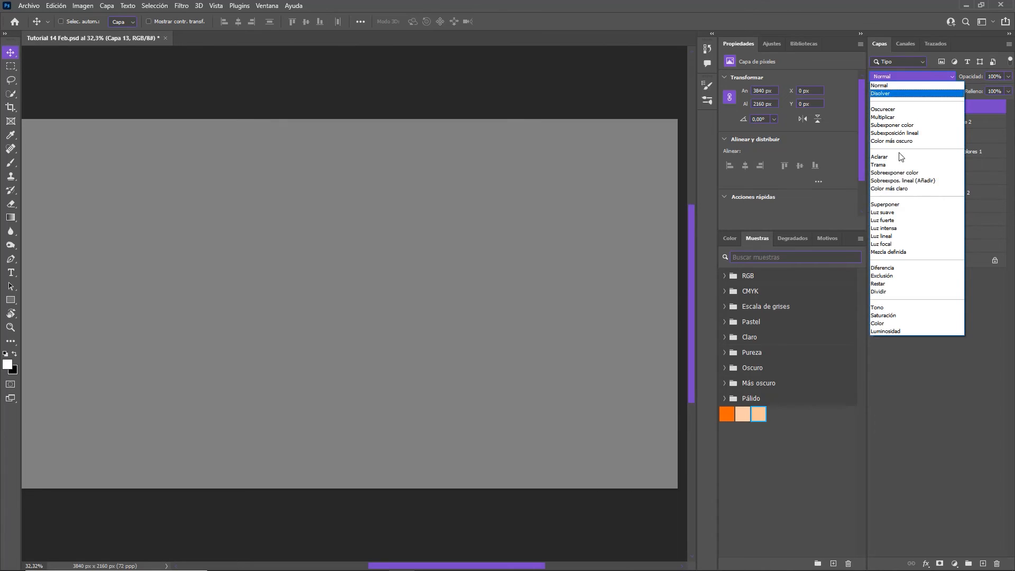
click(888, 201)
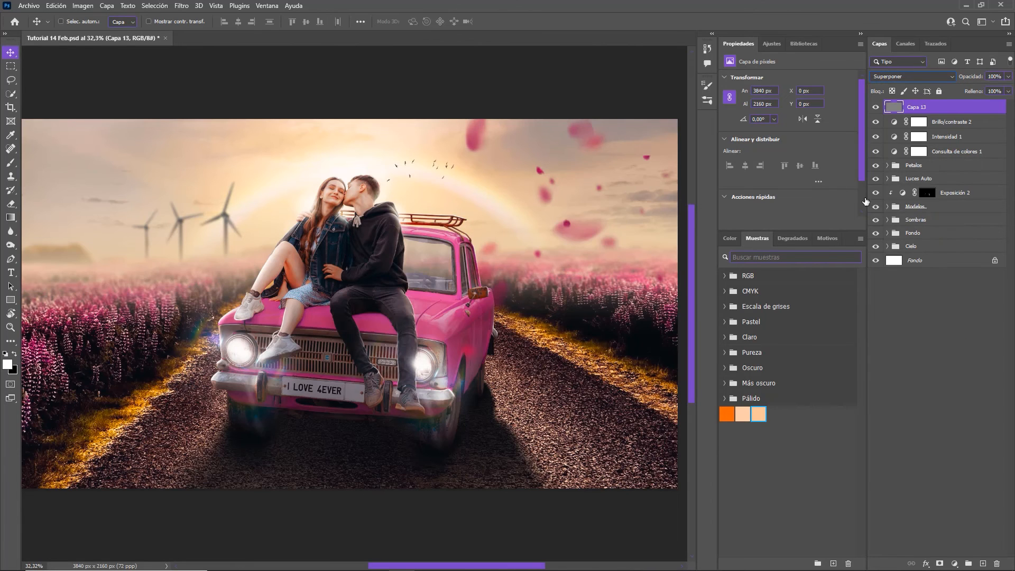
Step: Apply 12.5% uniform monochromatic noise to the gray overlay layer
click(181, 6)
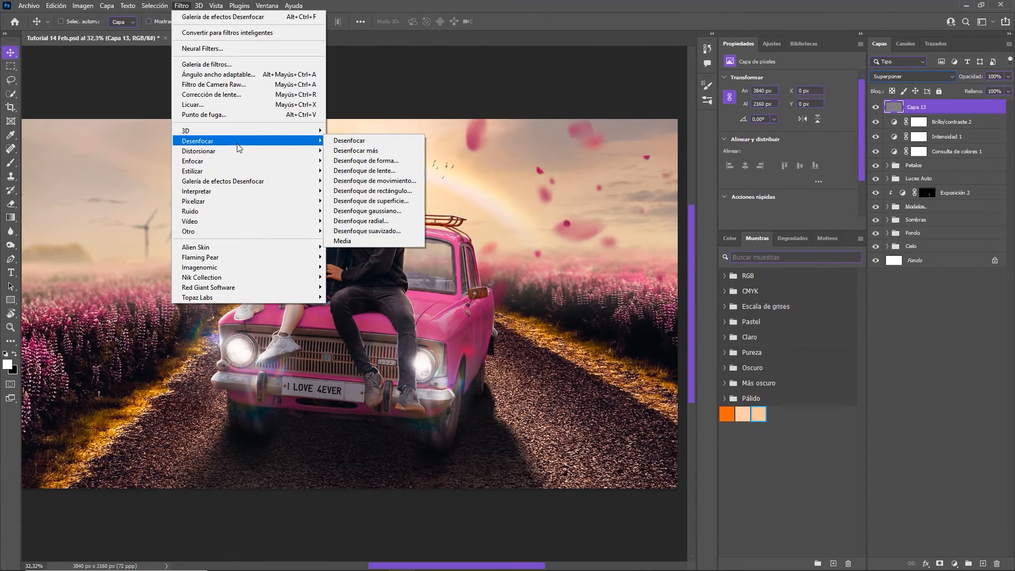
mouse_move(276, 214)
click(353, 210)
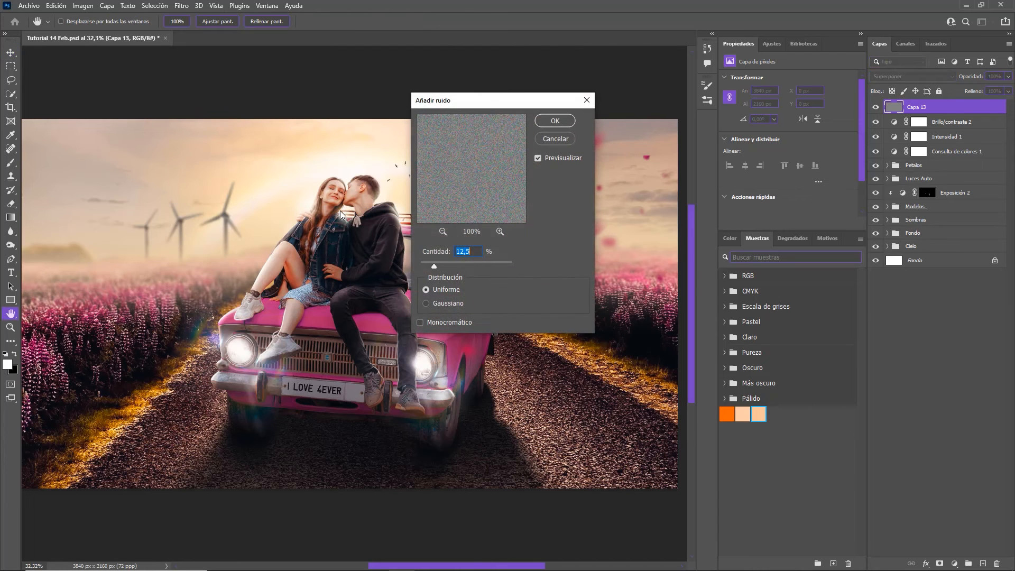
click(421, 323)
double_click(472, 252)
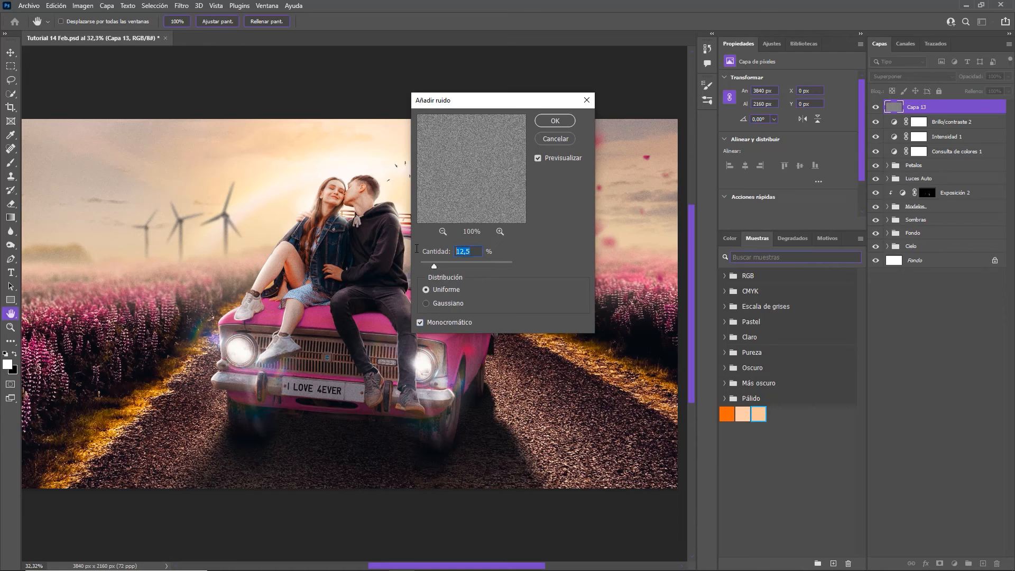
click(553, 120)
key(v)
Step: Inspect the grain up close on the couple by comparing the noise layer on and off
scroll(350, 209, up, 8)
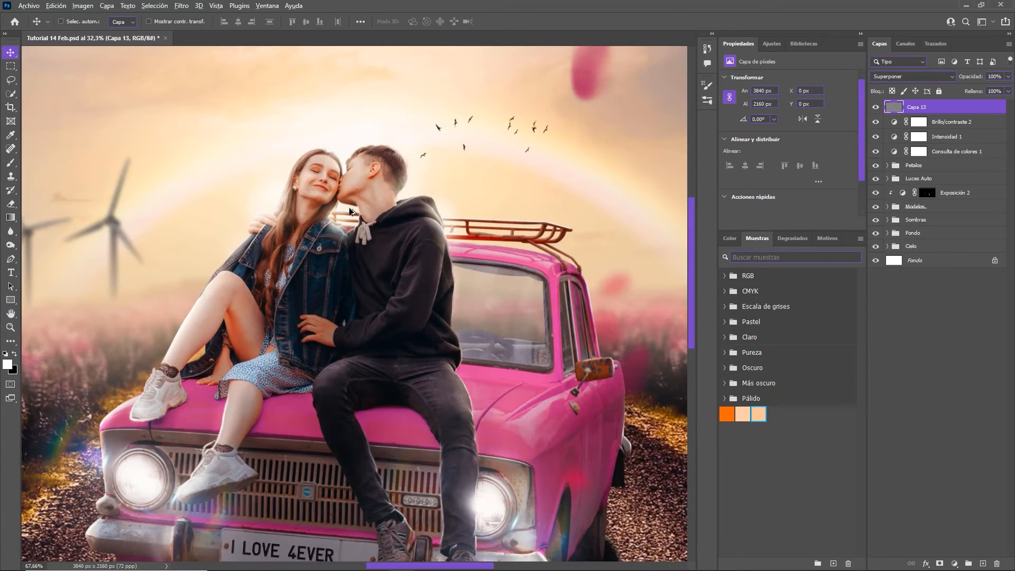
scroll(349, 212, up, 3)
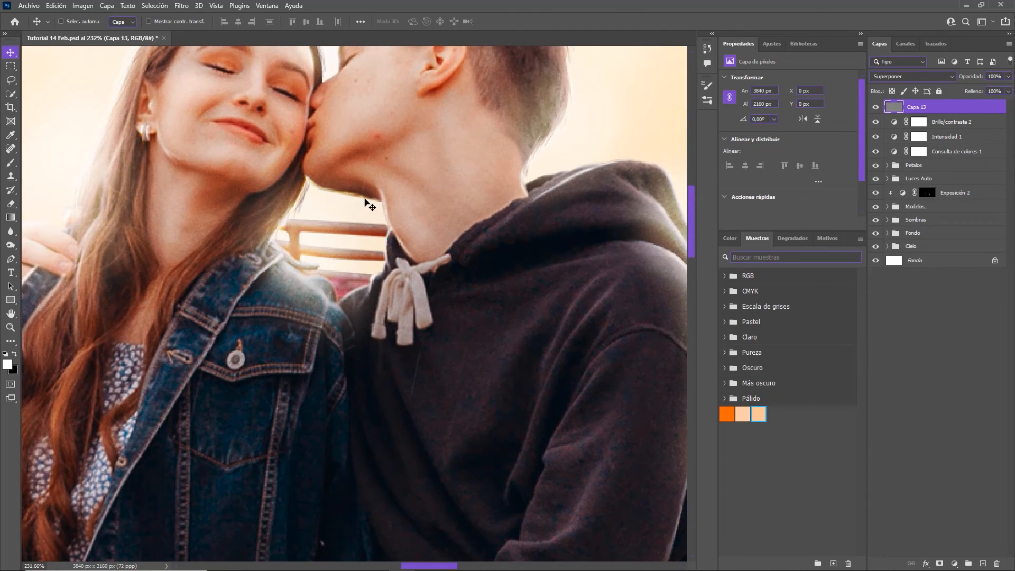
scroll(369, 203, down, 2)
click(876, 107)
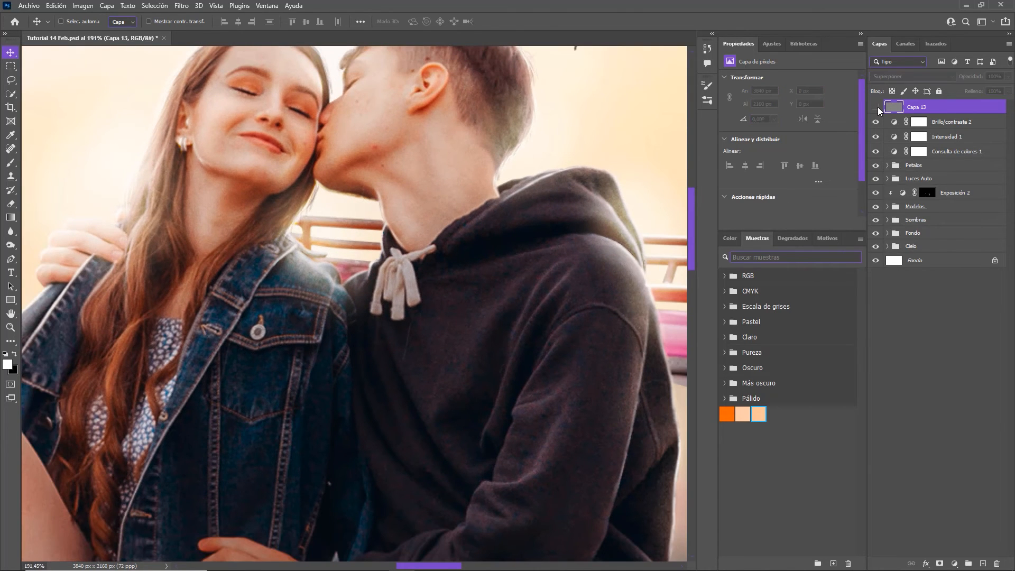
click(876, 106)
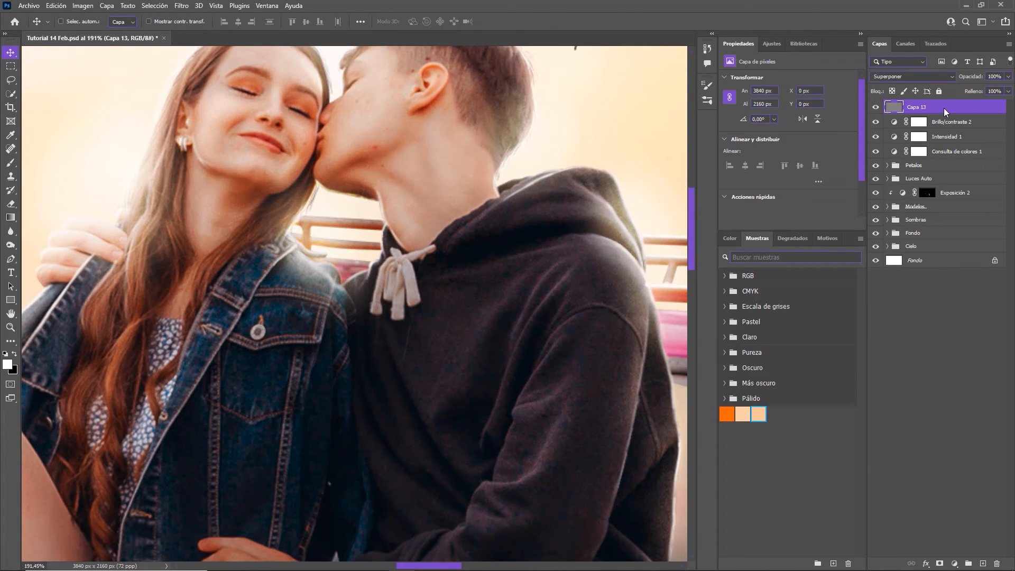
key(ctrl+0)
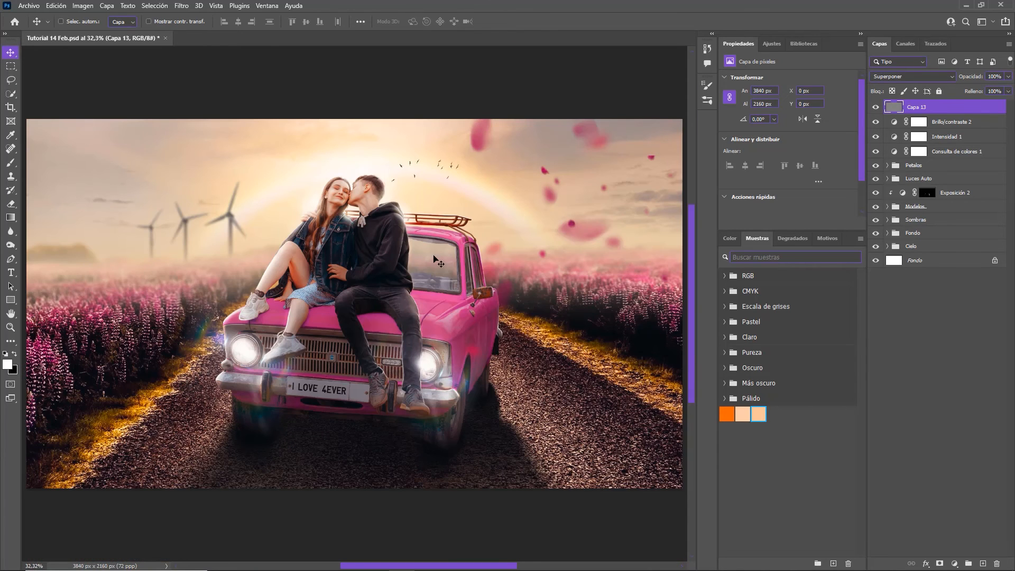
Step: Paint white on the Exposición 2 mask with a 175 px soft brush at 30% opacity over the license plate and bumper
scroll(338, 423, up, 2)
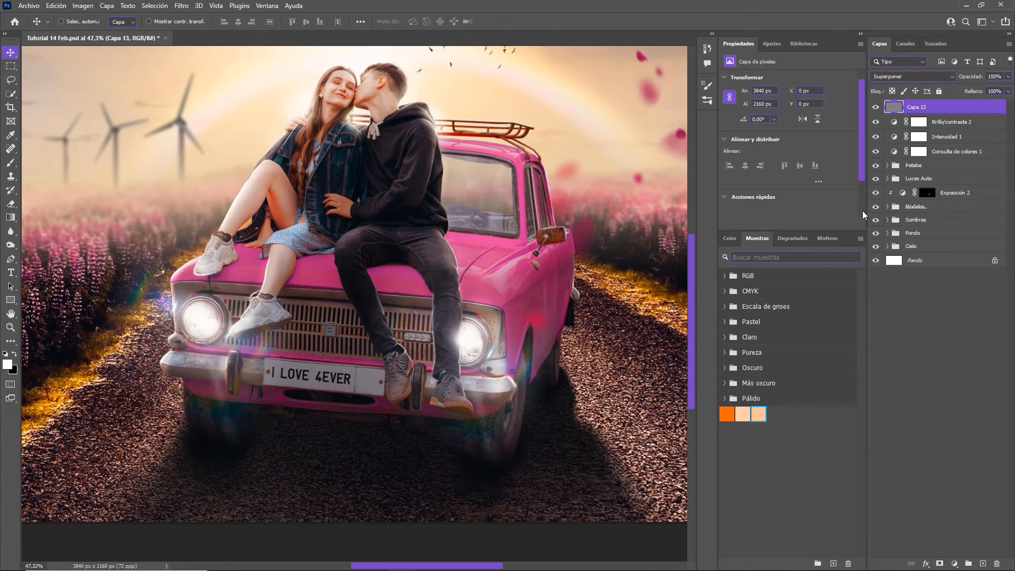
click(875, 193)
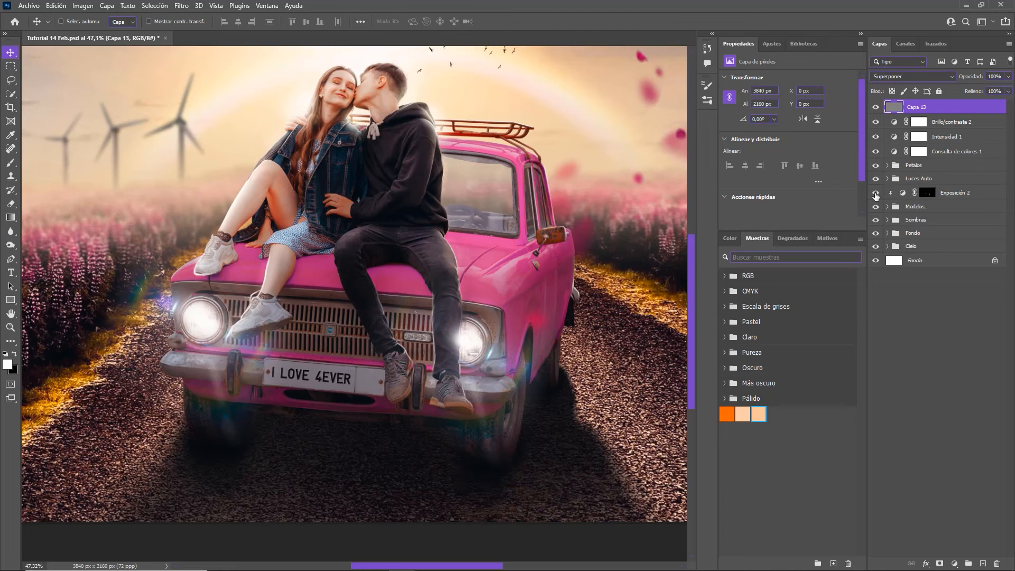
click(875, 195)
click(924, 197)
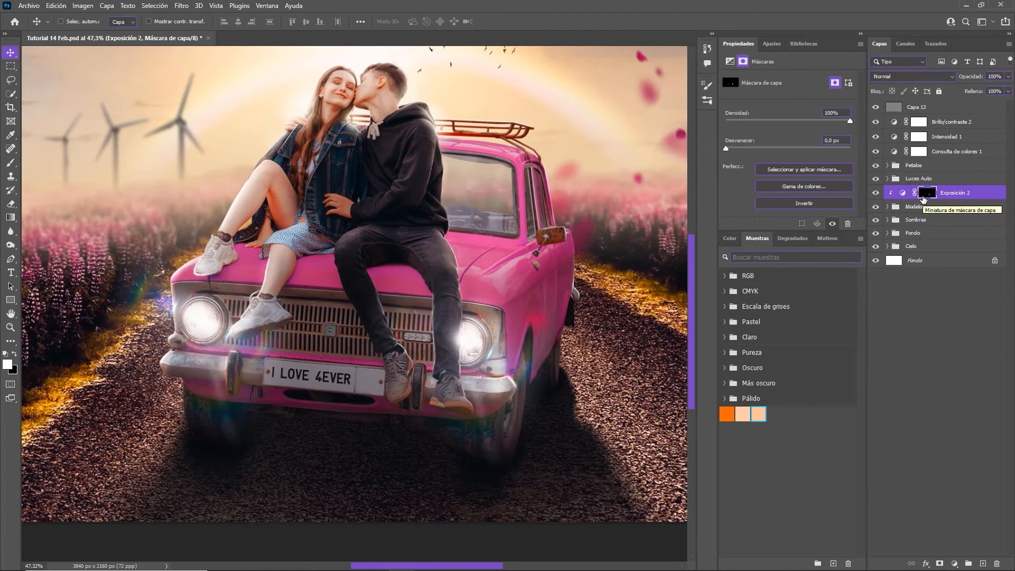
key(b)
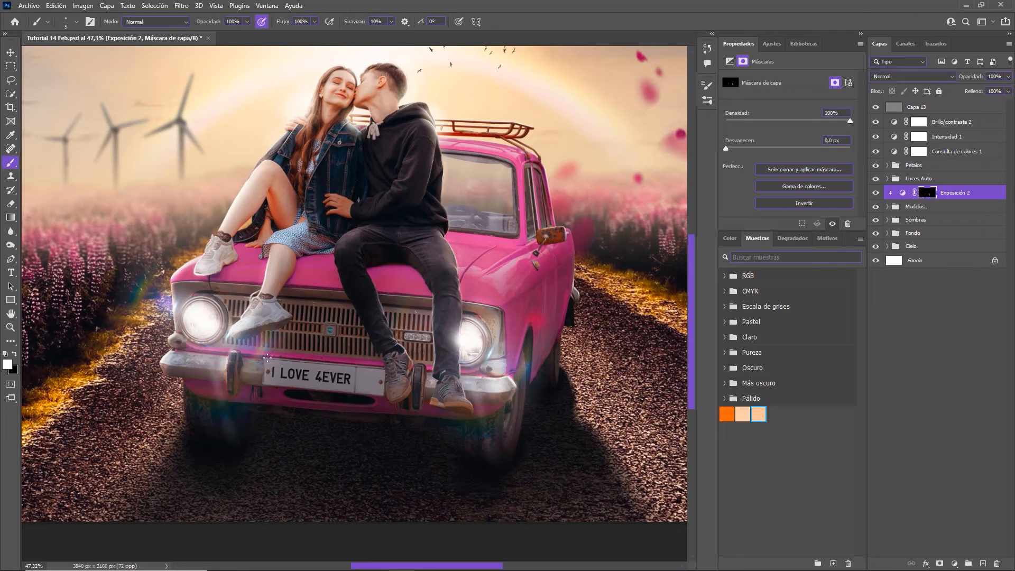
key(bracketright)
key(bracketright)
key(bracketright)
key(bracketright)
key(bracketright)
key(bracketright)
key(bracketright)
key(bracketright)
key(bracketright)
key(bracketright)
key(bracketright)
key(bracketright)
key(bracketright)
key(bracketright)
drag(270, 374, 363, 377)
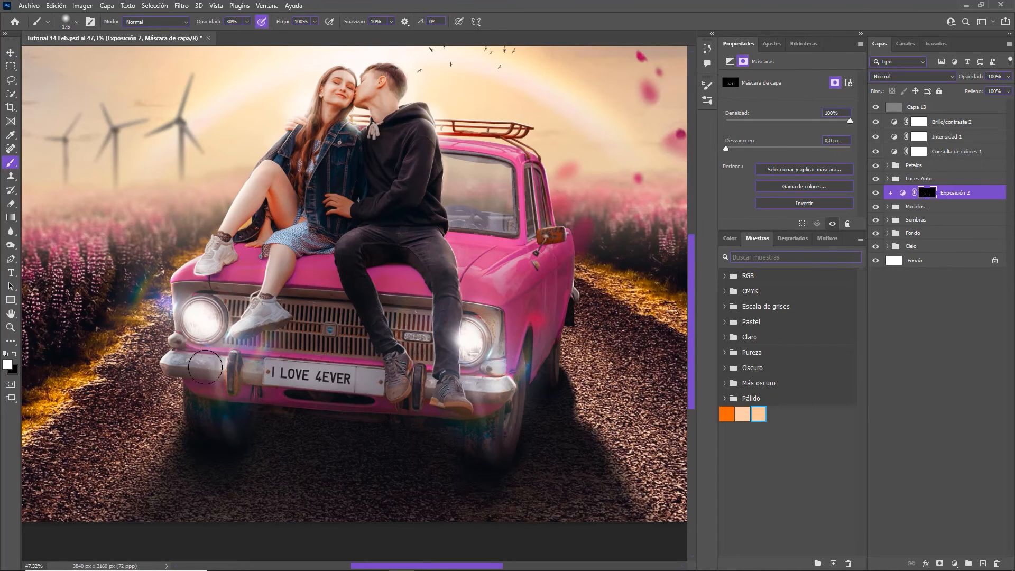
drag(441, 387, 431, 394)
Step: Paint the Exposición 2 mask with the brush reduced to 70 px around the headlight, bumper and shoes
key(bracketleft)
key(bracketleft)
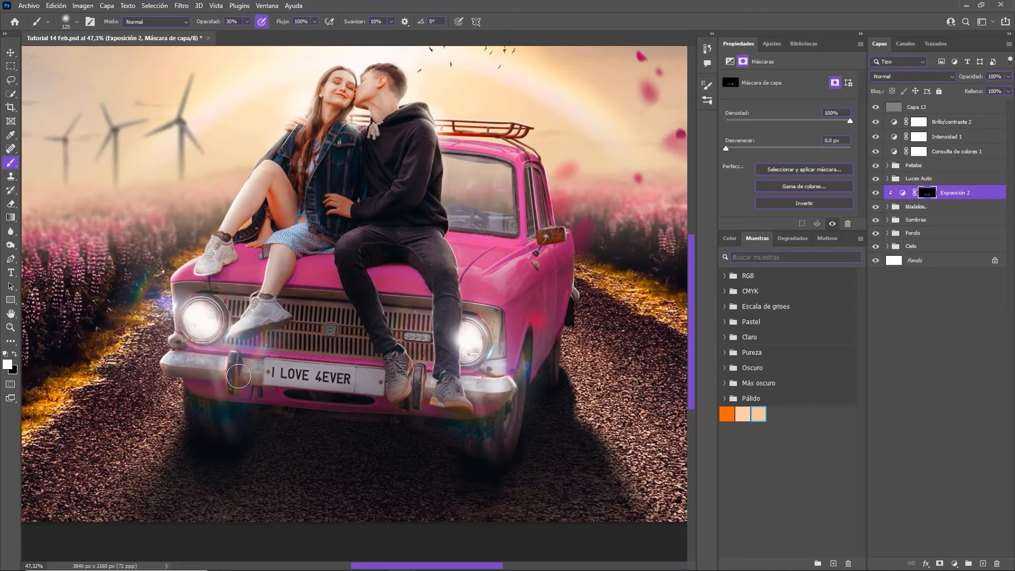
key(bracketleft)
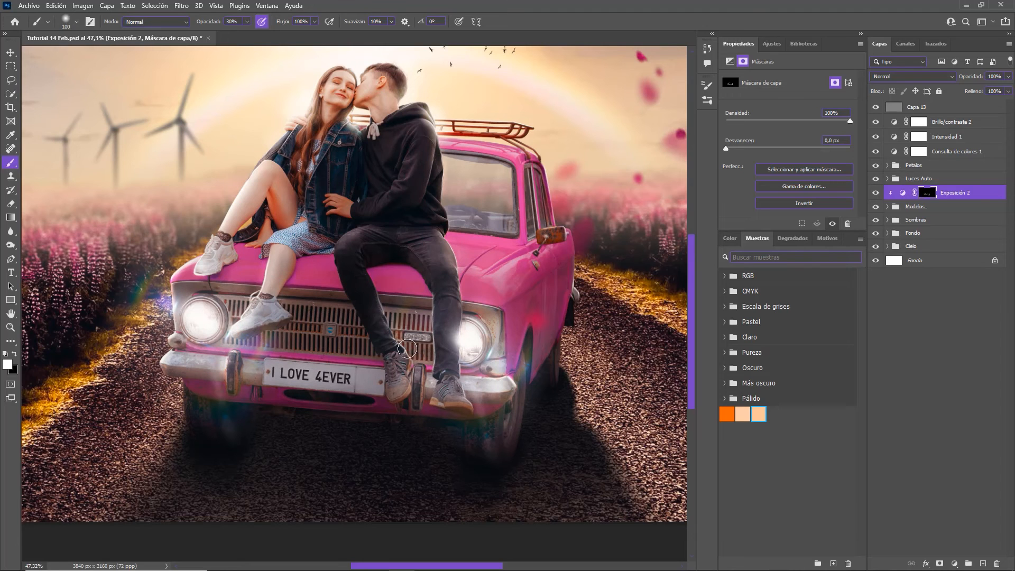
key(bracketleft)
key(bracketleft)
key(bracketleft)
drag(458, 311, 464, 404)
drag(407, 352, 407, 387)
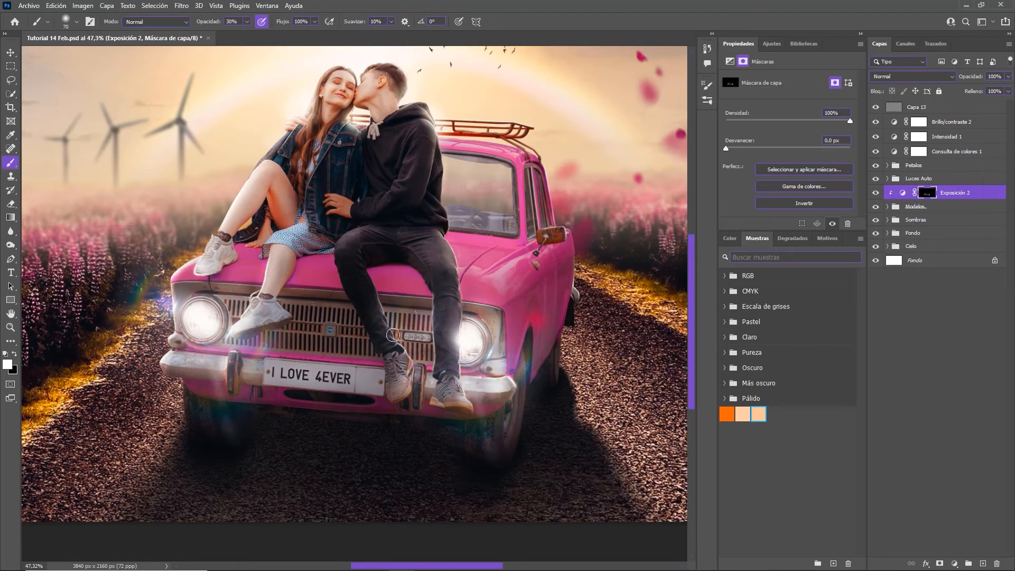
key(x)
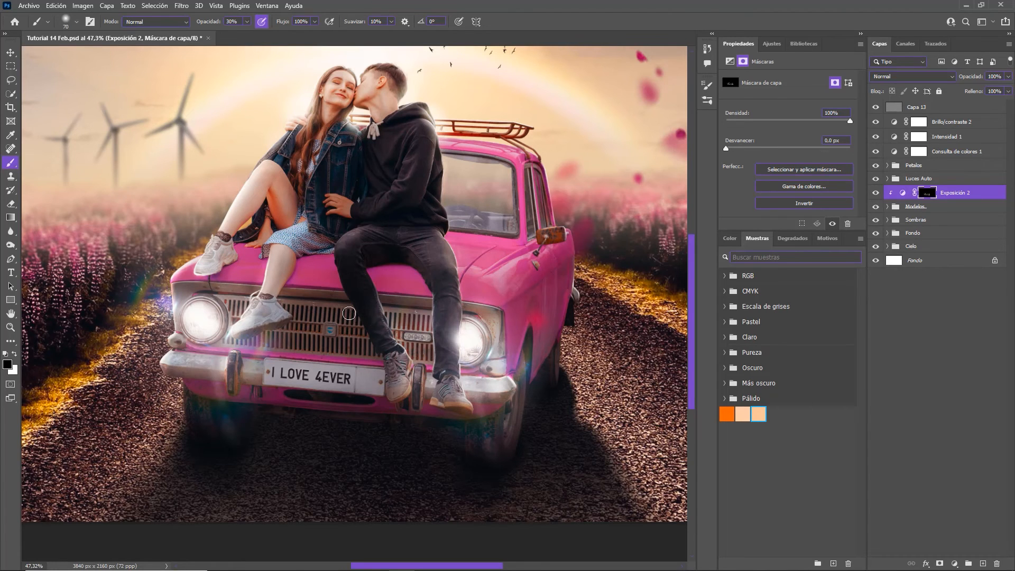
scroll(349, 313, down, 3)
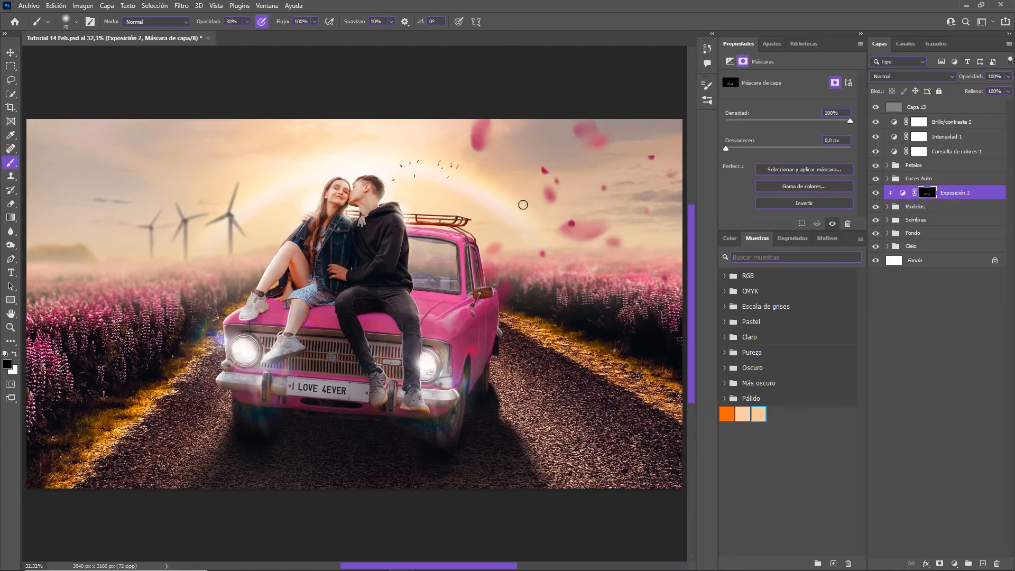
key(v)
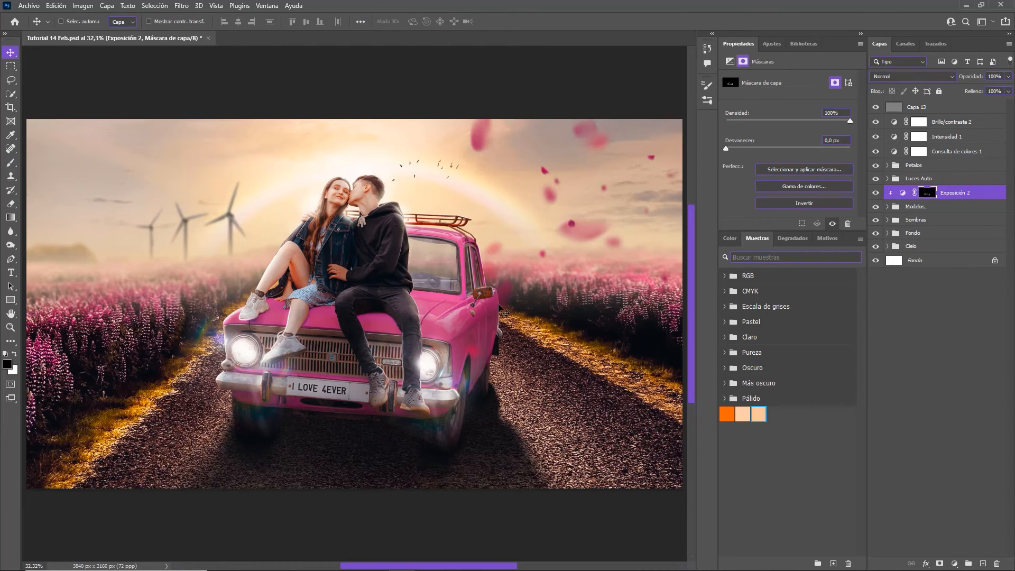
Step: Group the layers from Consulta de colores 1 up to the noise layer, and compare the group on and off
click(957, 153)
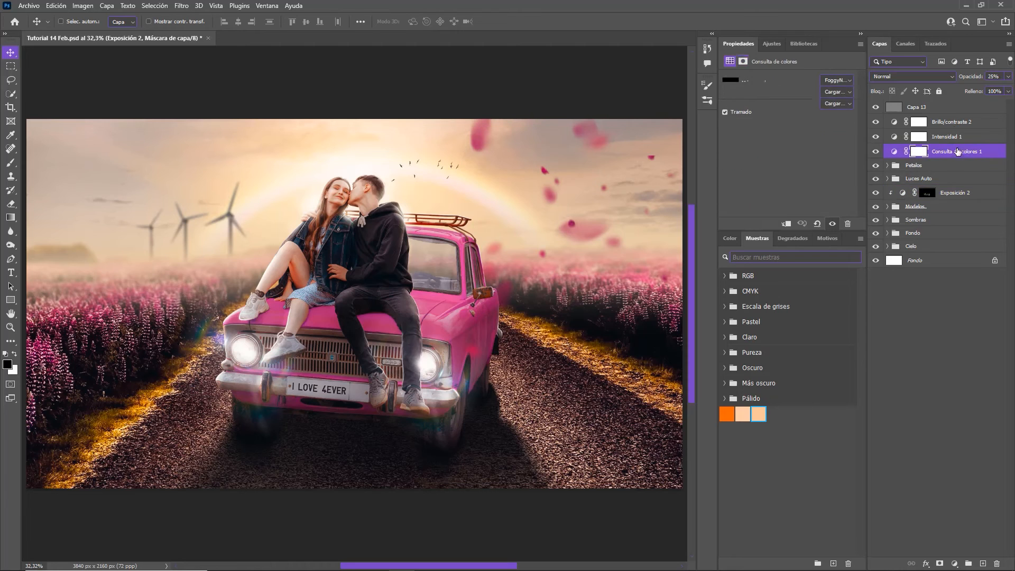
shift+click(952, 108)
key(ctrl+g)
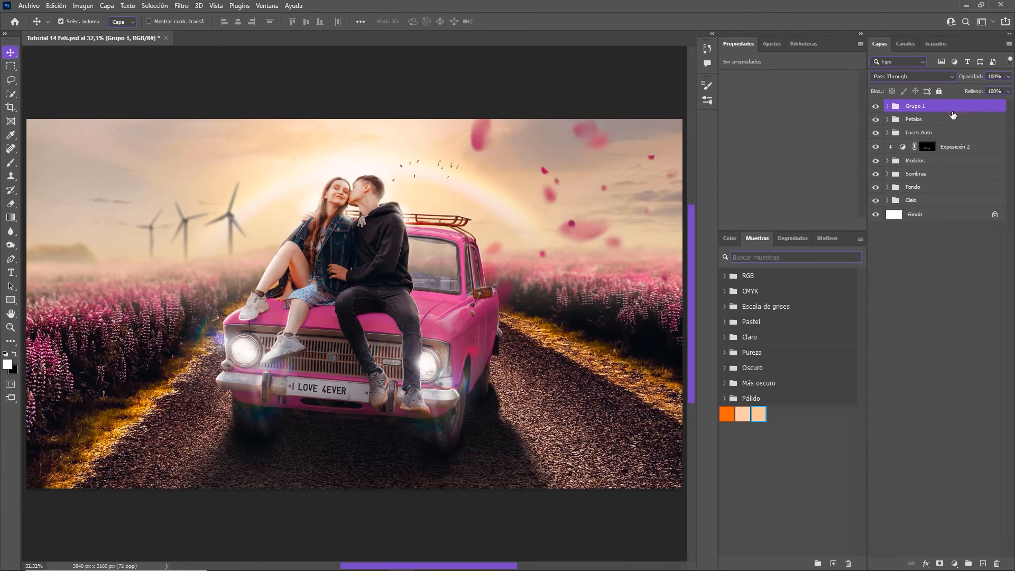
click(875, 106)
click(876, 106)
Step: Paint white on the Relleno de color 3 mask in the Modelos group around the couple with a 100 px brush at 30% opacity
scroll(503, 279, up, 1)
scroll(504, 279, up, 1)
scroll(348, 258, up, 1)
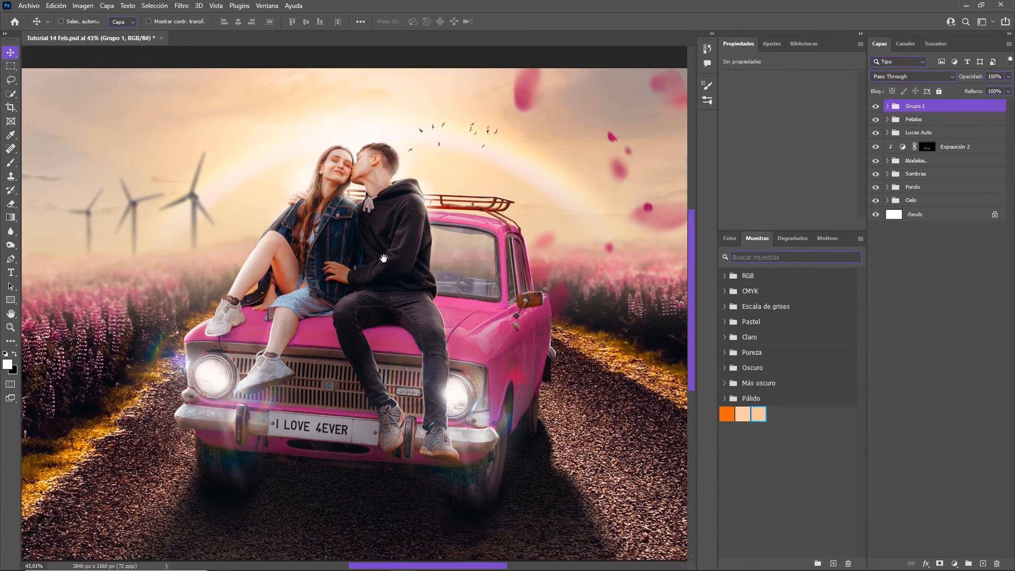
scroll(400, 274, up, 1)
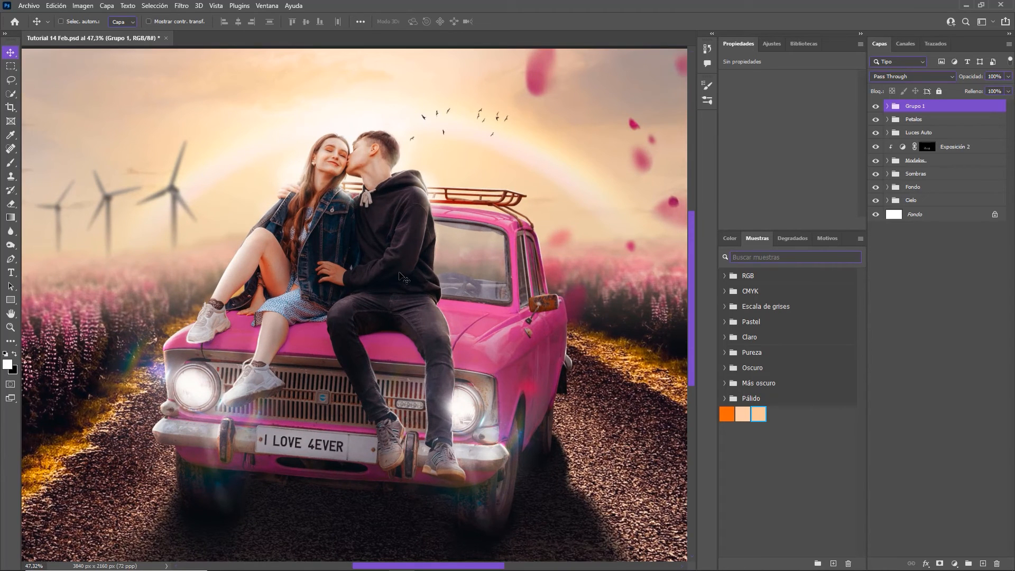
scroll(400, 275, down, 1)
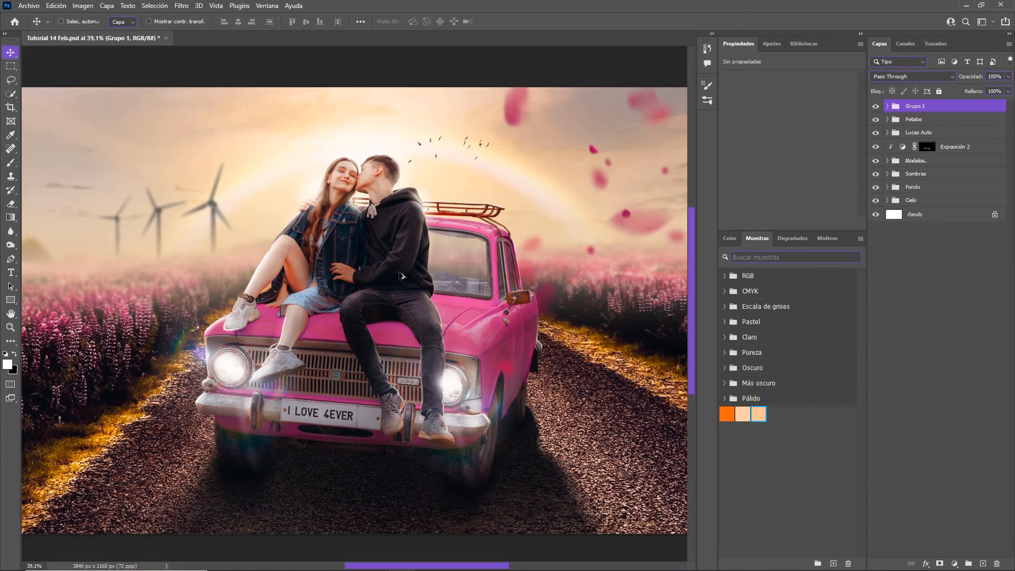
click(887, 160)
click(875, 175)
click(876, 174)
click(927, 174)
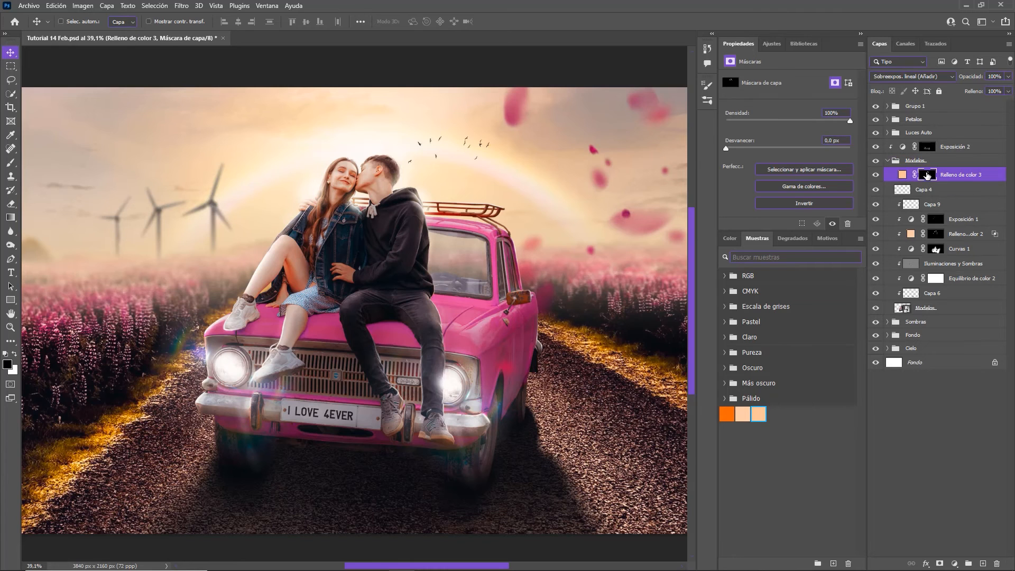
key(x)
key(b)
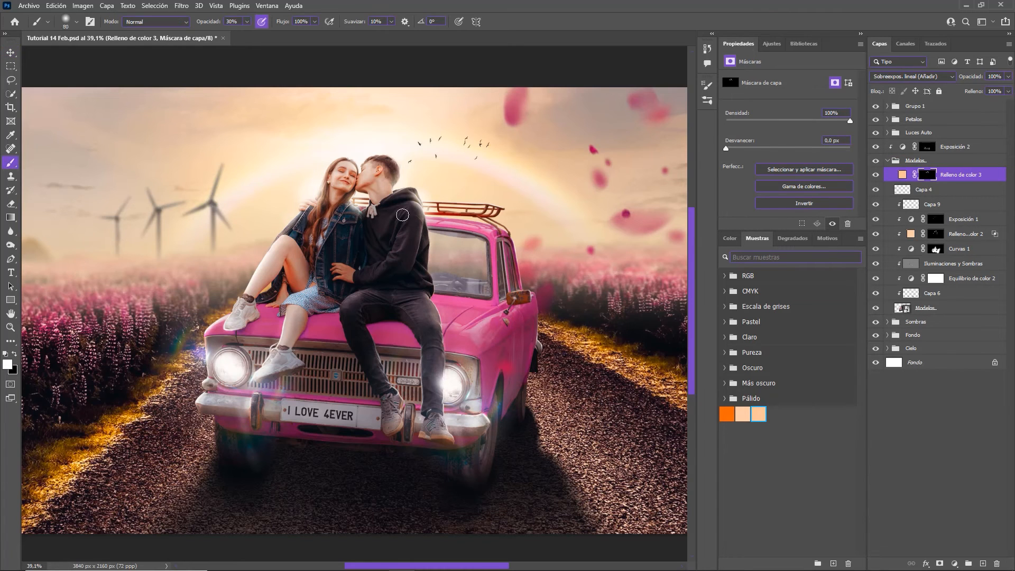
key(bracketright)
key(bracketright)
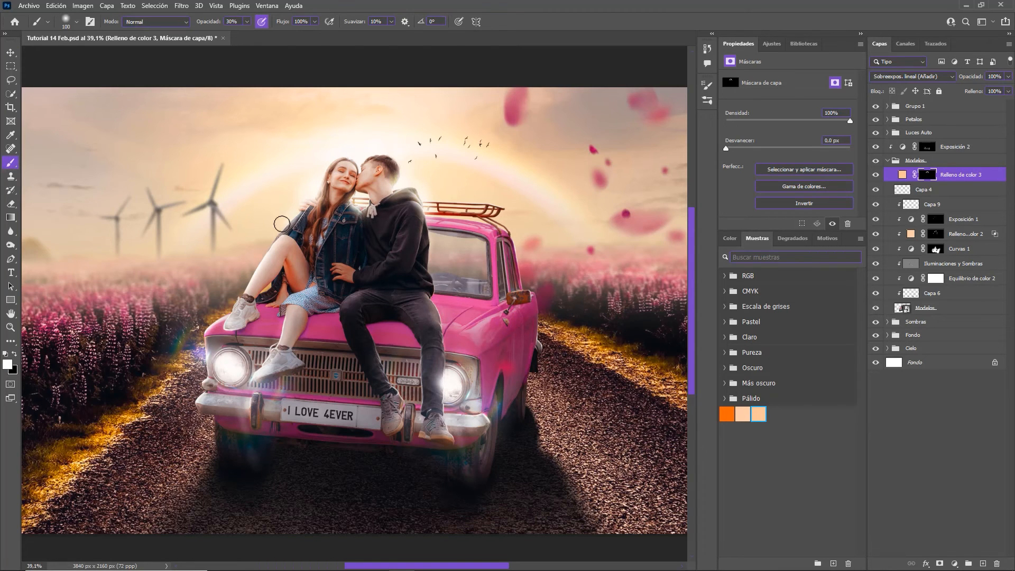
Step: Enlarge the brush to 175 px, paint more glow on the mask around the couple's heads, and collapse the Modelos group
key(bracketright)
key(bracketright)
key(bracketright)
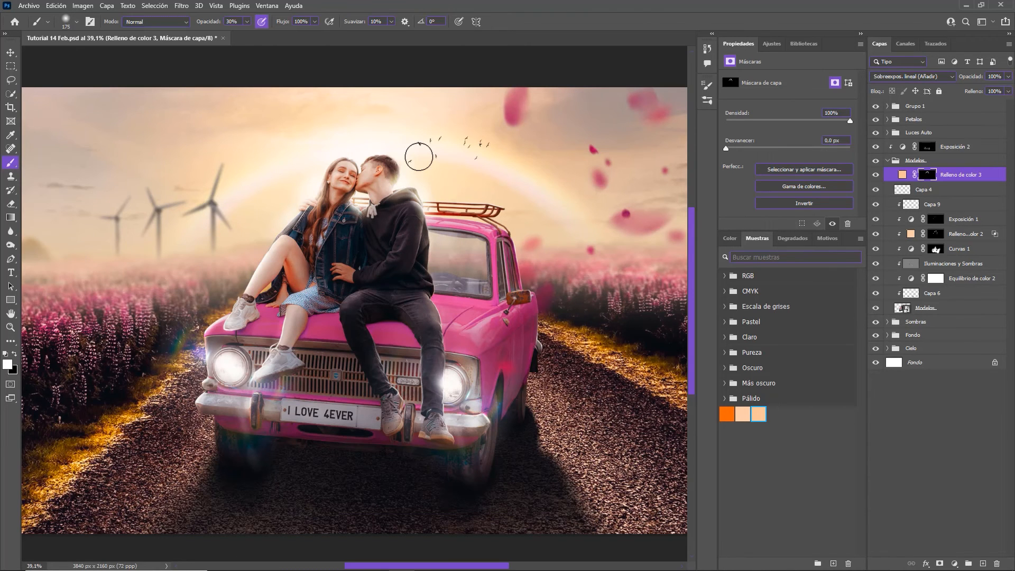
scroll(419, 156, down, 1)
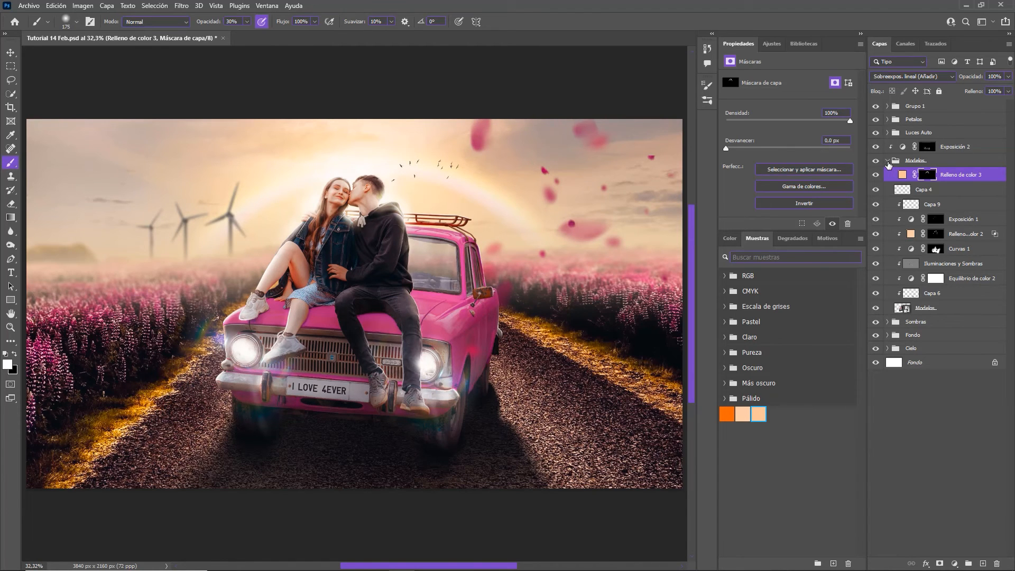
click(887, 160)
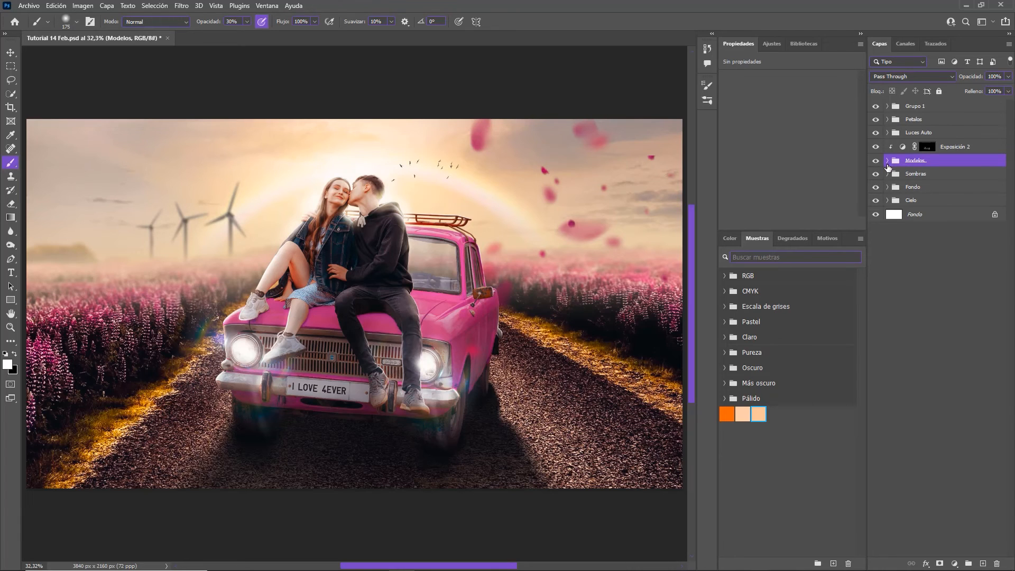
Step: Stamp all visible layers into a new layer above Grupo 1 and convert it to a smart object
click(957, 108)
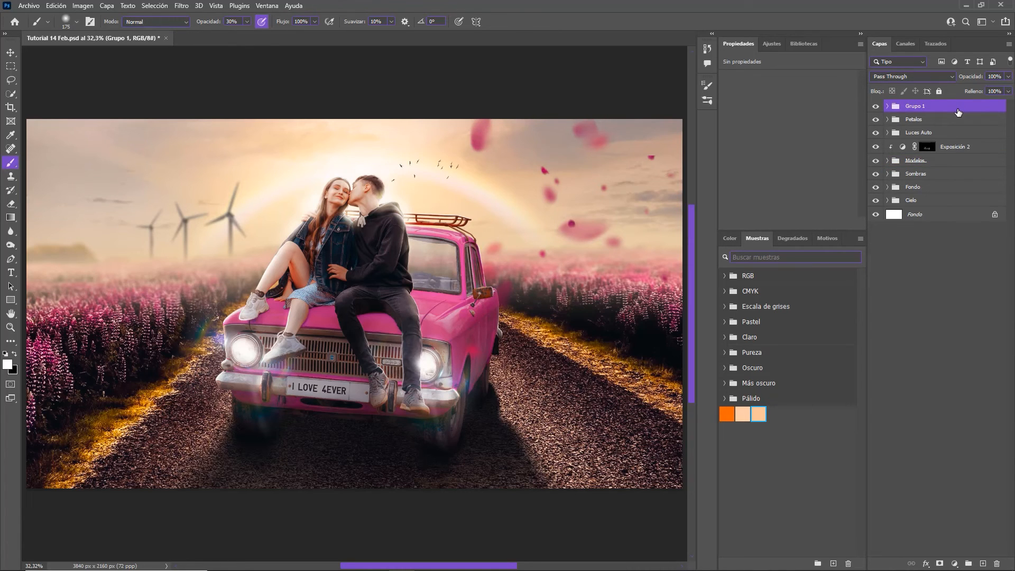
key(ctrl+alt+shift+e)
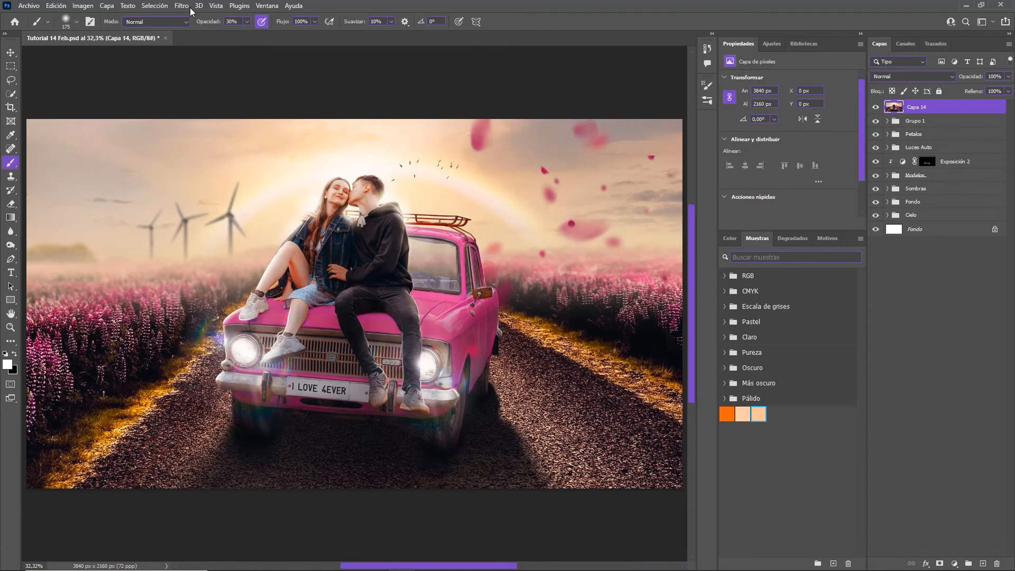
right_click(960, 106)
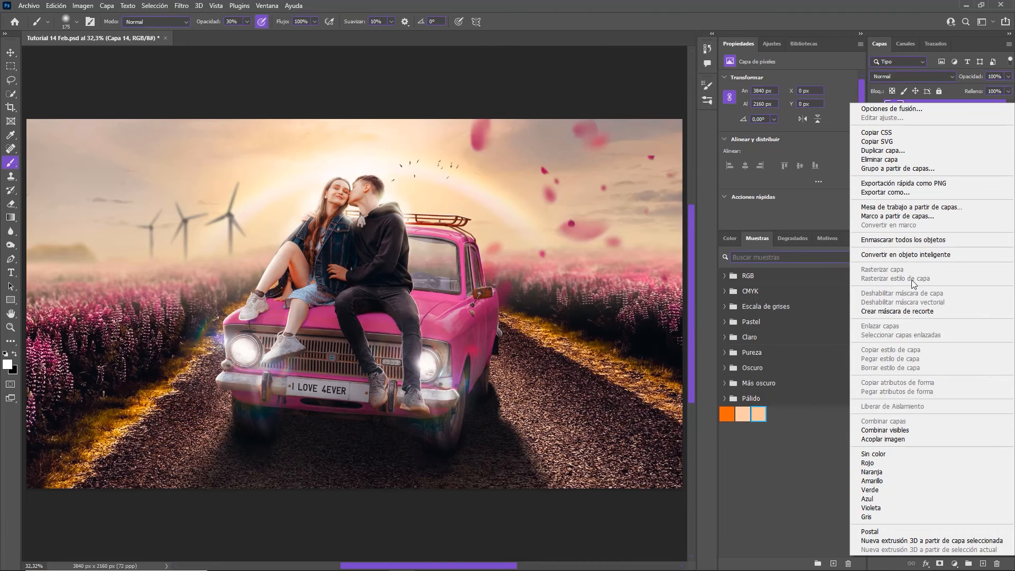
click(909, 255)
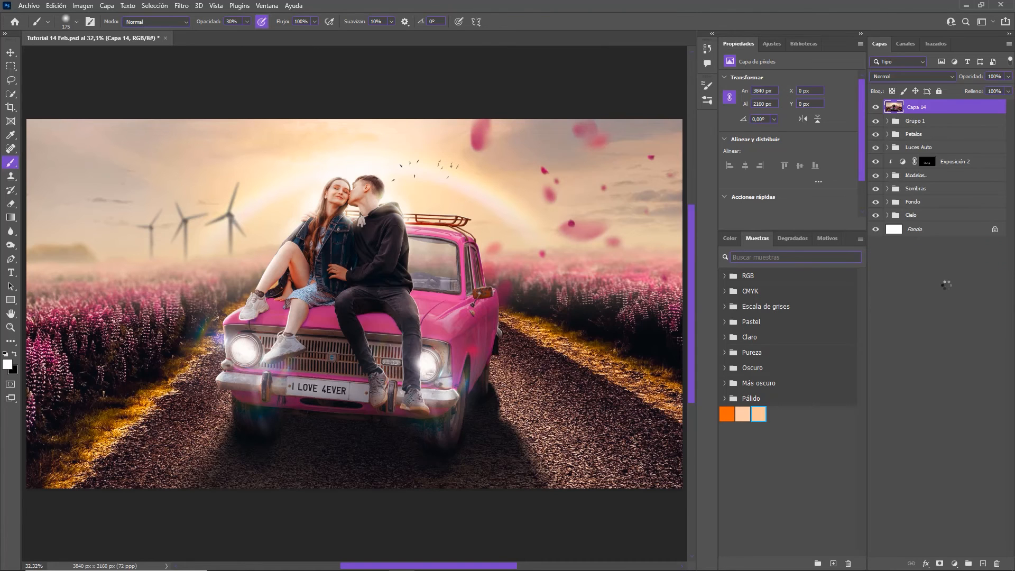
Step: In the Camera Raw filter, set temperature +10, tint -5, exposure -0.10, contrast +2, highlights -7, shadows -10, whites +18 and blacks +7
click(180, 9)
click(211, 87)
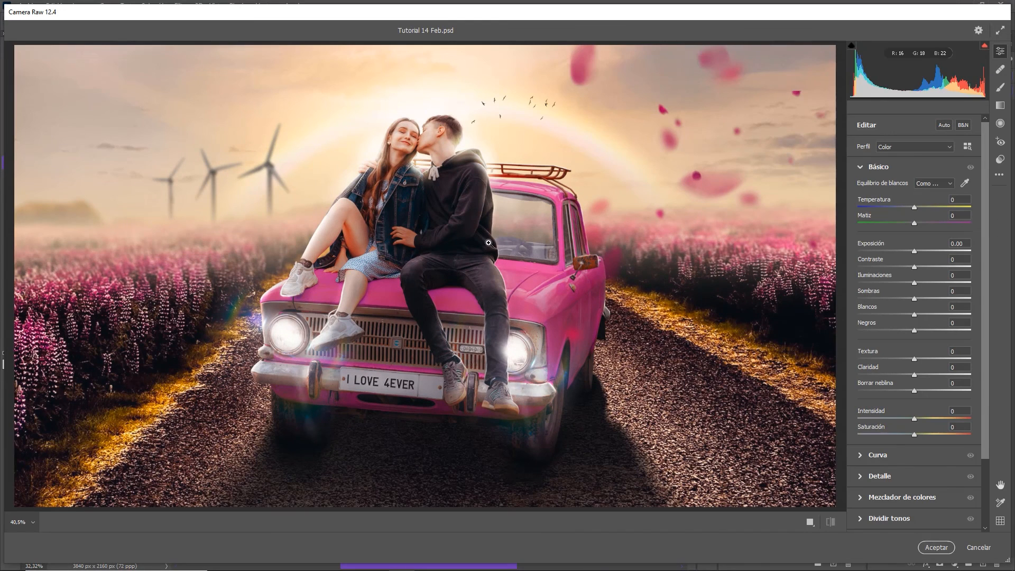
drag(914, 207, 922, 311)
key(f)
click(918, 262)
click(919, 311)
drag(922, 187, 924, 187)
Step: Set the Camera Raw texture to -4, clarity to +5, vibrance to +5 and sharpening to 41
drag(919, 339, 920, 355)
drag(918, 398, 921, 397)
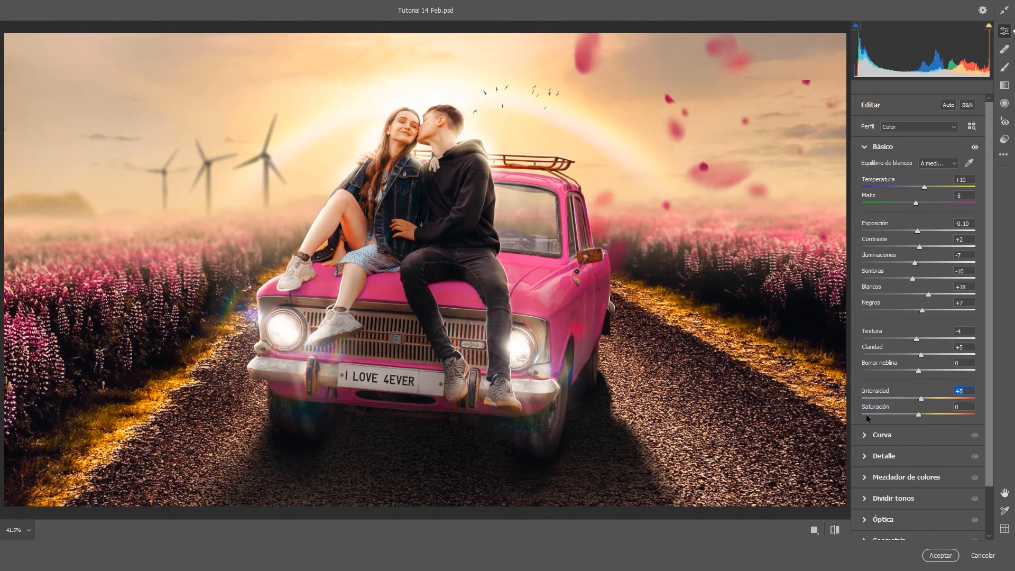
click(864, 147)
click(883, 189)
drag(891, 215, 890, 215)
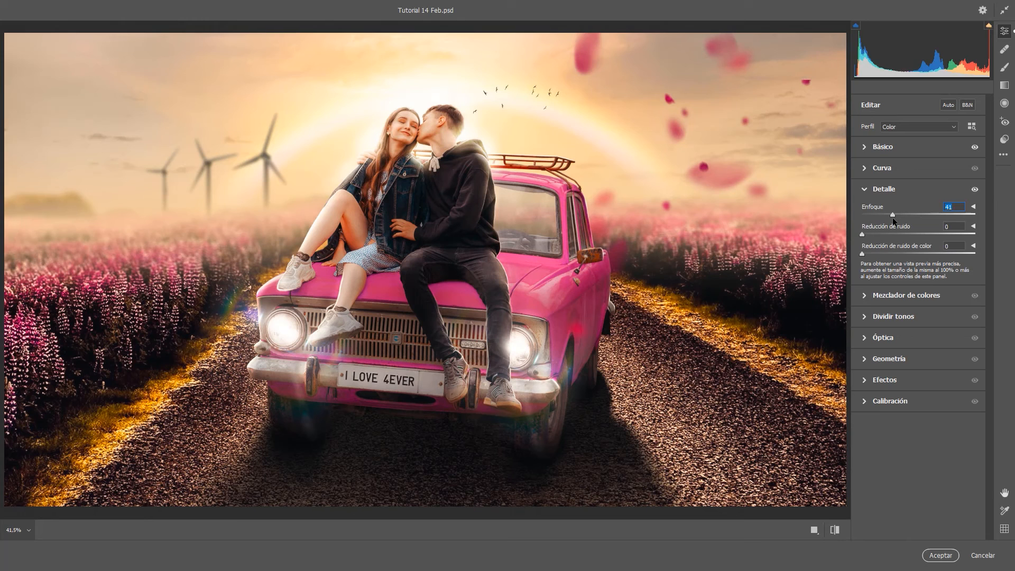
Step: Review the remaining Camera Raw sections, including curve, color mixer, split toning, optics, geometry and effects, without changing them
click(866, 189)
click(862, 232)
click(862, 232)
click(864, 252)
click(864, 252)
click(864, 272)
click(864, 272)
click(864, 294)
click(864, 293)
click(864, 167)
click(863, 167)
click(864, 210)
click(863, 209)
click(864, 232)
click(864, 234)
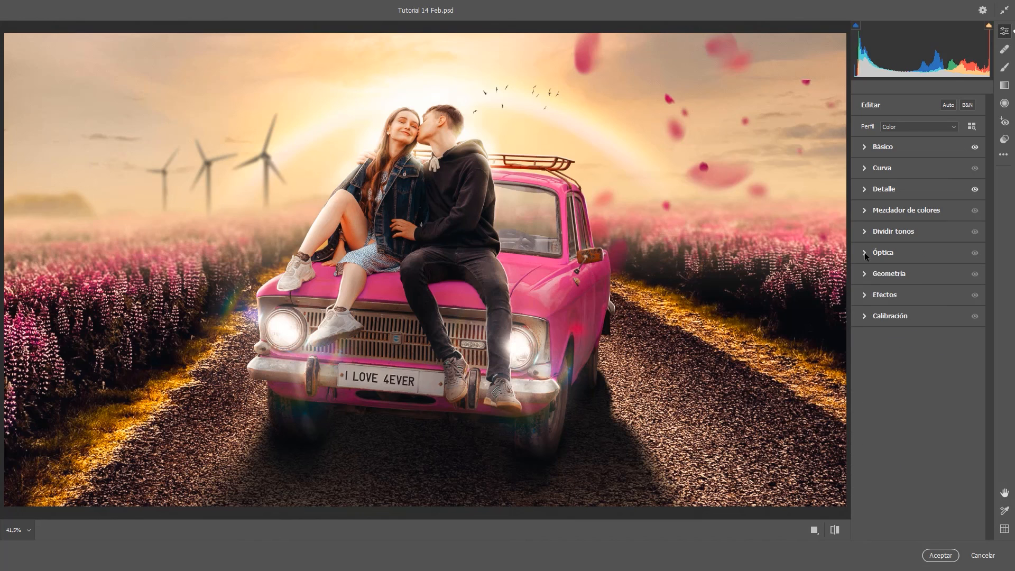
click(864, 190)
click(864, 190)
click(863, 210)
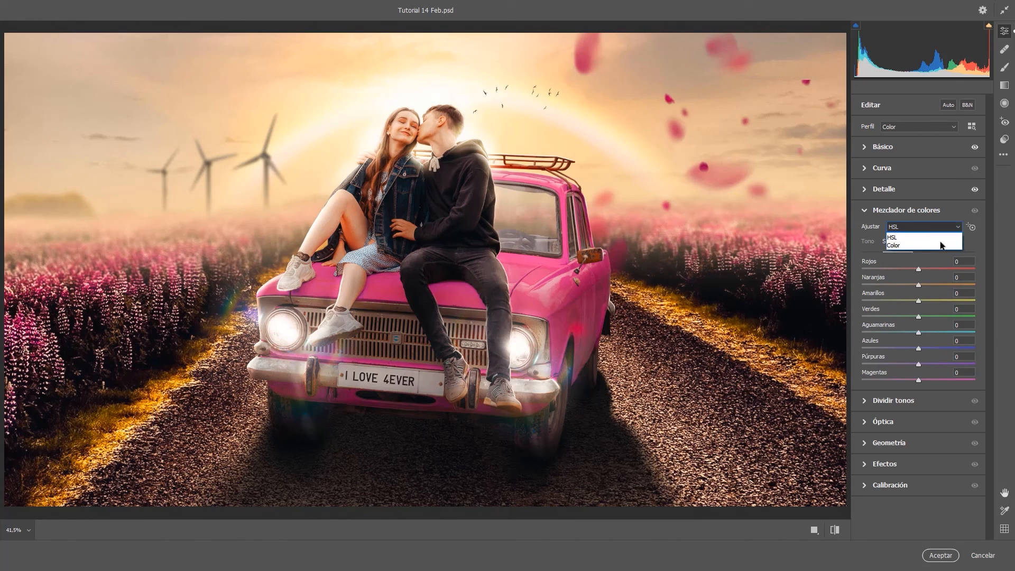
click(863, 210)
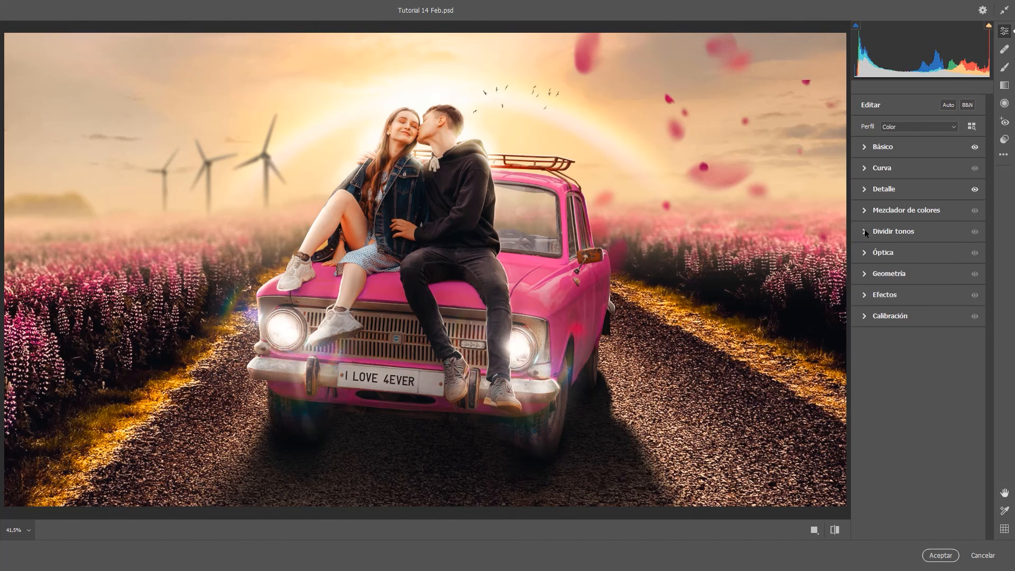
Step: Apply the Camera Raw filter to Capa 14 and compare the image with the layer on and off
click(938, 554)
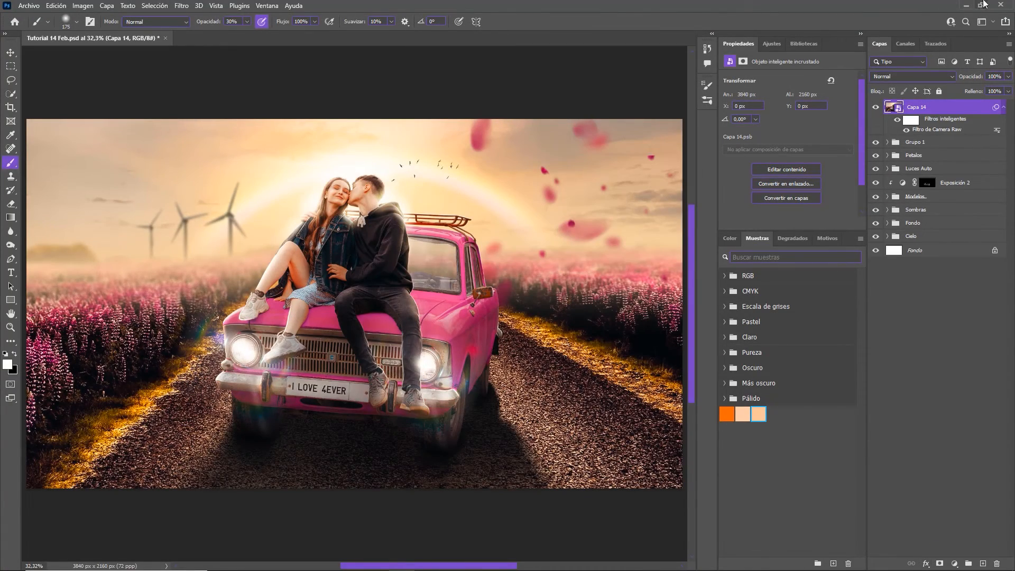
click(875, 109)
key(v)
click(950, 328)
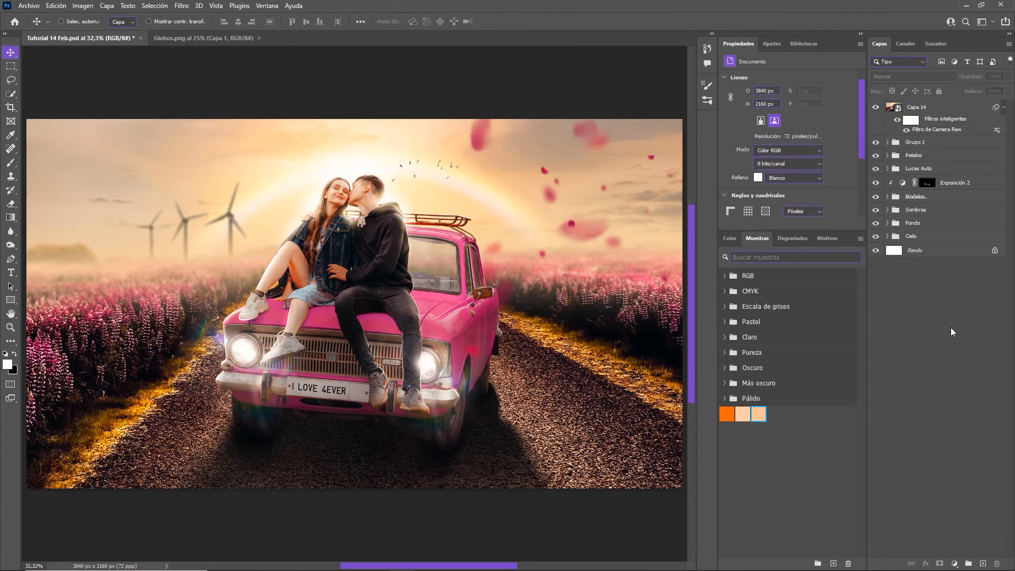
Step: Collapse the smart filters of Capa 14 and hide the layer
click(939, 112)
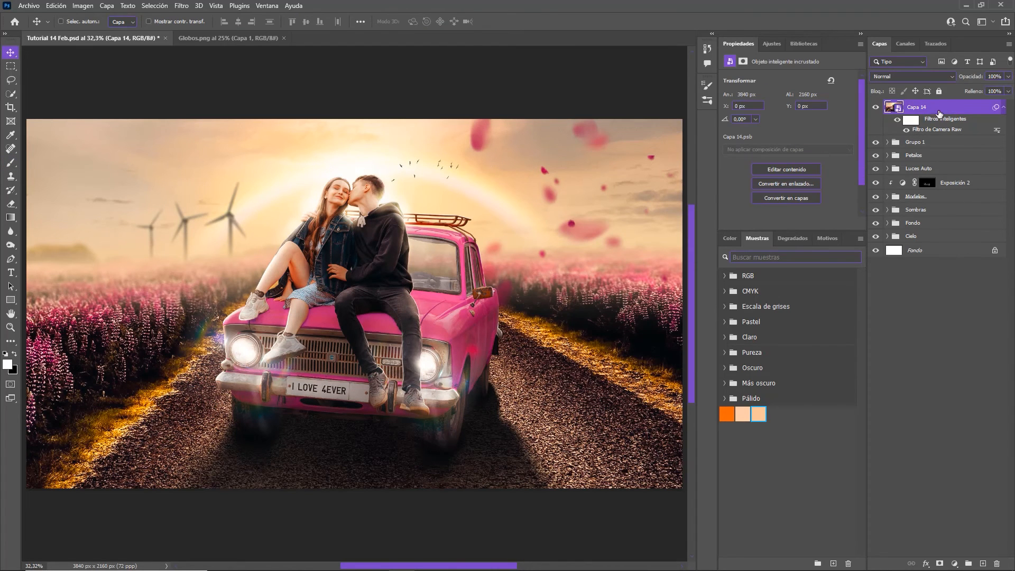
click(1003, 108)
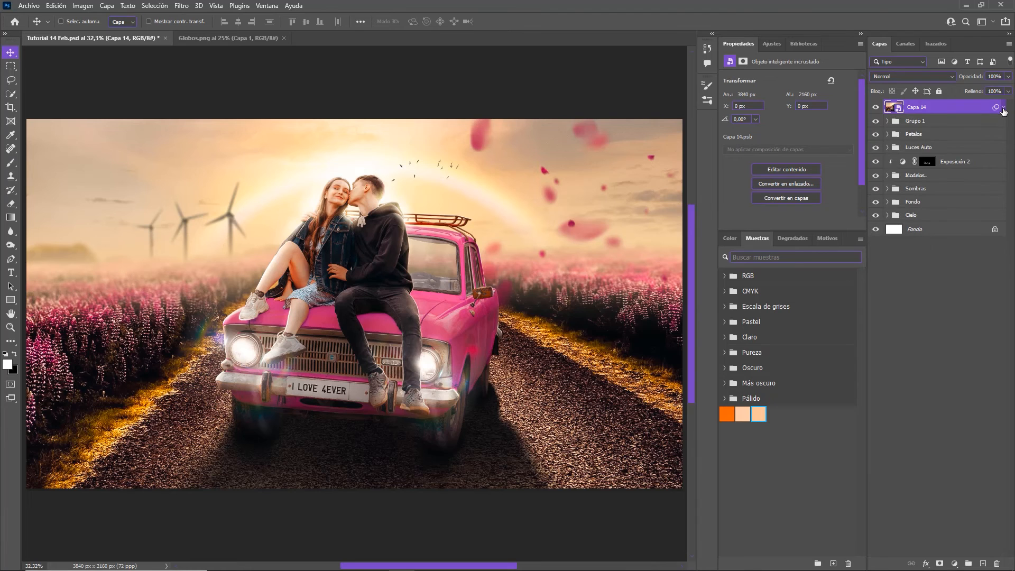
click(875, 108)
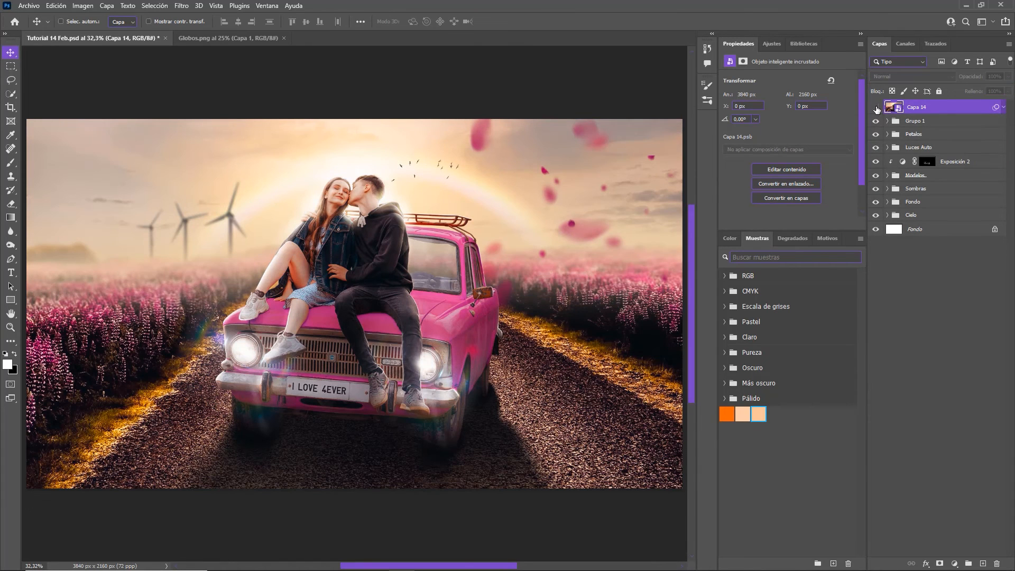
Step: Bring the heart balloons from Globos.png into the composite and scale them to about 348 x 282 px beside the woman
click(196, 36)
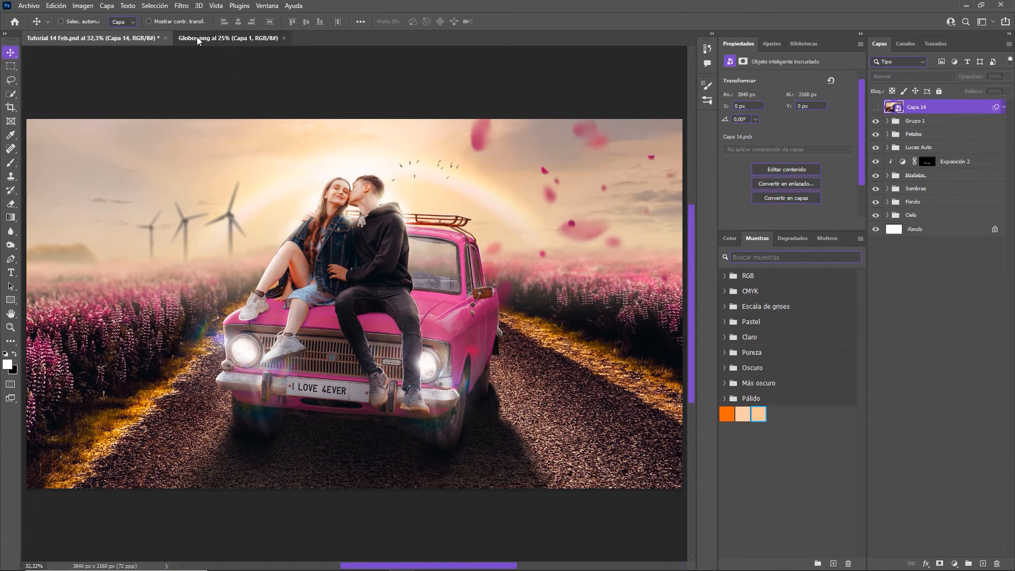
drag(941, 107, 414, 283)
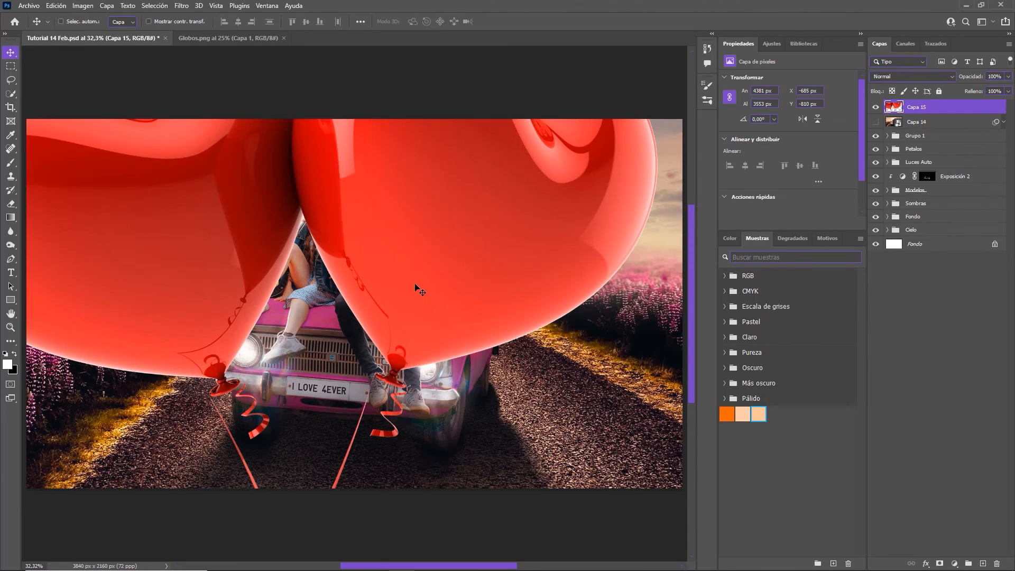
key(ctrl+t)
drag(657, 284, 265, 239)
key(Return)
Step: Move the balloon layer down the stack to just below the Modelos group
key(ctrl+bracketleft)
key(ctrl+bracketleft)
key(ctrl+bracketleft)
key(ctrl+bracketleft)
key(ctrl+bracketleft)
key(ctrl+bracketleft)
scroll(269, 227, up, 3)
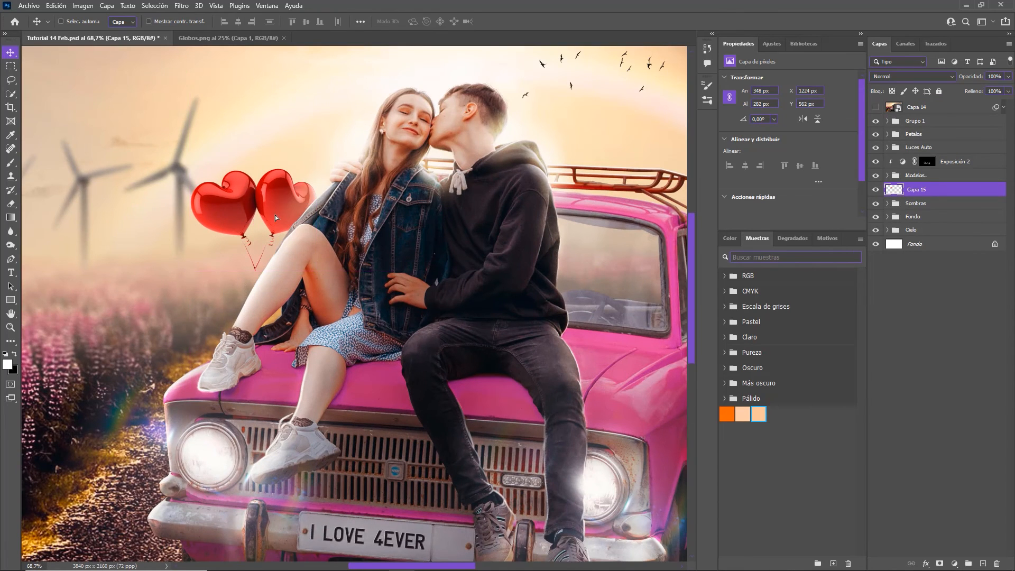
Step: On a new layer above the balloons, draw a straight string about 223 px long down from the knot with a small brush in the sampled red
click(982, 563)
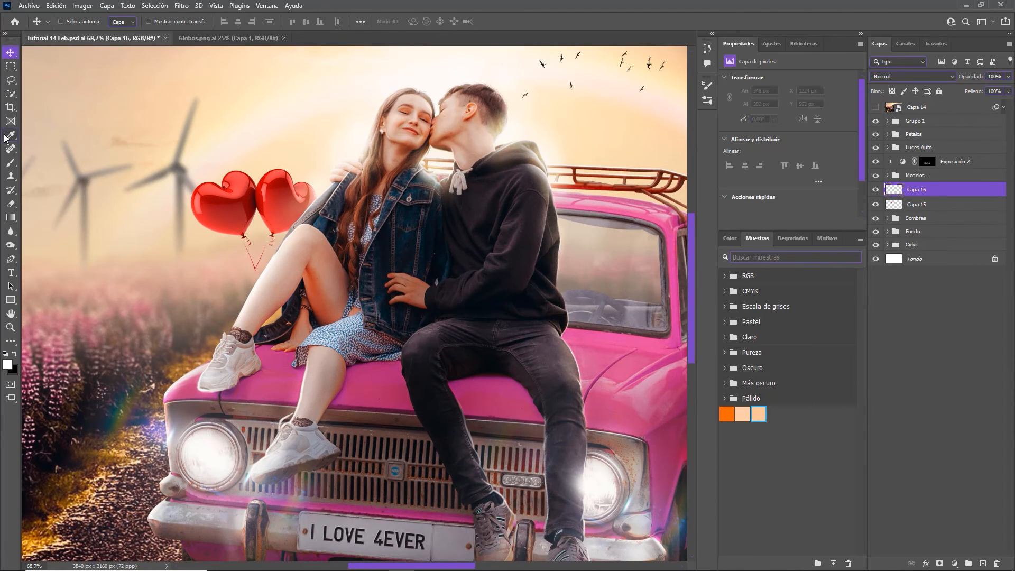
key(b)
scroll(252, 278, up, 5)
alt+click(259, 261)
alt+click(277, 215)
click(76, 21)
click(80, 191)
click(446, 3)
key(bracketleft)
key(bracketleft)
key(bracketleft)
key(bracketleft)
key(bracketleft)
key(bracketleft)
key(bracketleft)
key(bracketleft)
key(bracketleft)
key(bracketleft)
key(bracketleft)
key(bracketleft)
key(bracketleft)
key(bracketleft)
key(bracketleft)
key(bracketleft)
key(bracketleft)
key(bracketleft)
key(bracketleft)
key(bracketleft)
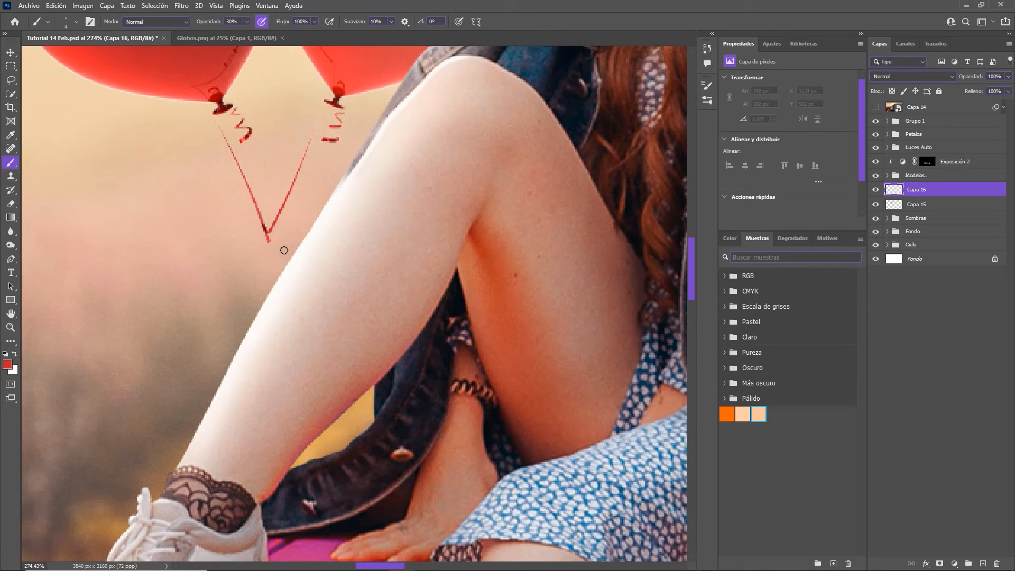
click(268, 241)
shift+click(269, 398)
shift+click(268, 239)
scroll(286, 317, down, 5)
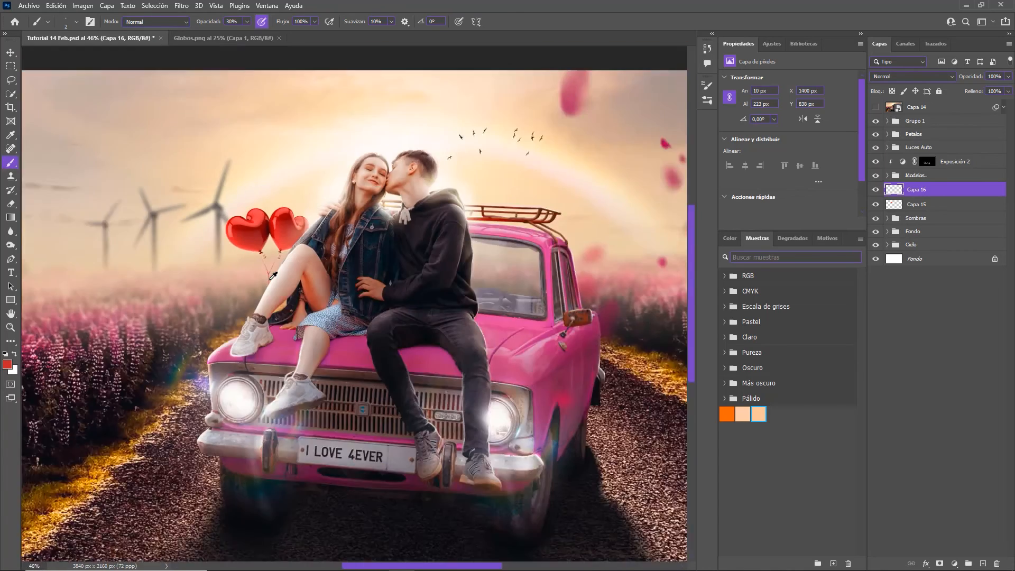
Step: Group the balloon and string layers and name the group Globo
scroll(346, 340, up, 3)
shift+click(918, 204)
key(ctrl+g)
double_click(913, 188)
text(Globo)
key(Return)
Step: Add a new layer clipped to the Globo group and paint a black shadow on the balloon nearest the woman
key(ctrl+shift+alt+n)
key(ctrl+alt+g)
key(d)
click(78, 23)
click(529, 16)
key(bracketright)
key(bracketright)
key(bracketright)
key(bracketright)
key(bracketright)
mouse_move(340, 191)
mouse_down()
mouse_move(318, 228)
mouse_move(340, 195)
mouse_move(292, 224)
mouse_move(349, 191)
mouse_move(340, 160)
mouse_move(321, 182)
mouse_move(321, 153)
mouse_move(331, 162)
mouse_move(303, 205)
mouse_up()
Step: Soften the painted balloon shadow with the eraser enlarged to 90 px
key(e)
key(bracketright)
key(bracketright)
key(bracketright)
key(bracketright)
key(bracketright)
key(bracketright)
key(bracketright)
key(bracketright)
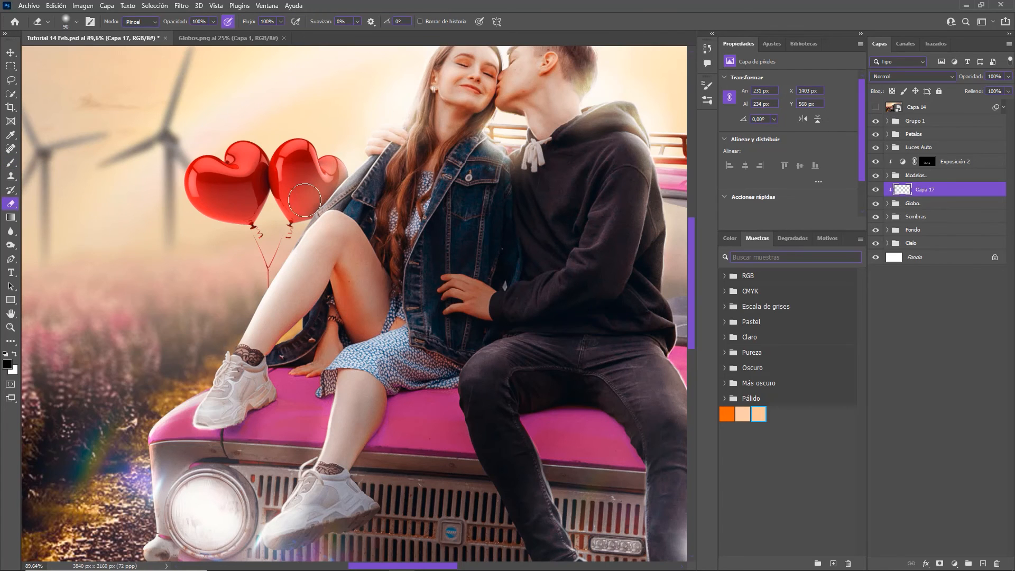
Step: Add a Hue/Saturation adjustment clipped to the balloons and shift its hue to about -30 for a pink tone
click(771, 44)
click(740, 82)
alt+click(920, 197)
drag(787, 119, 769, 124)
key(ctrl+0)
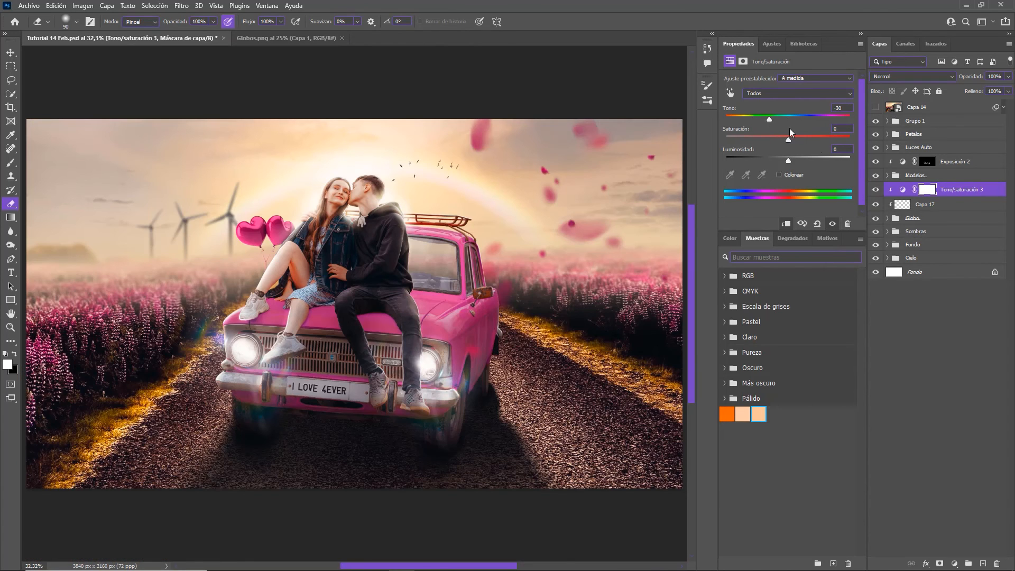
drag(790, 160, 772, 120)
Step: Stamp the updated composite with the pink balloons into a new layer above Grupo 1 and convert it to a smart object
click(943, 121)
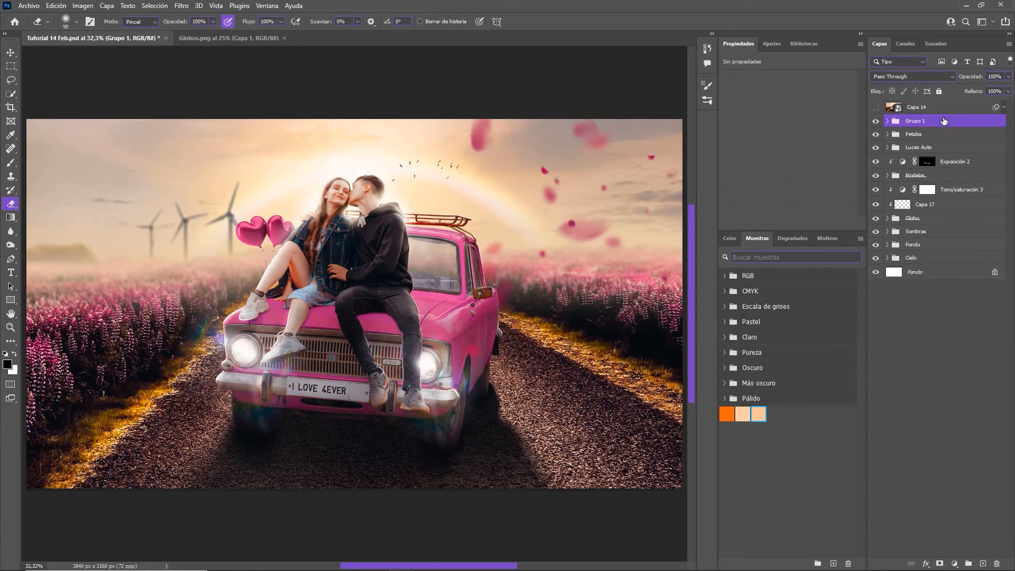
key(ctrl+alt+shift+e)
right_click(945, 120)
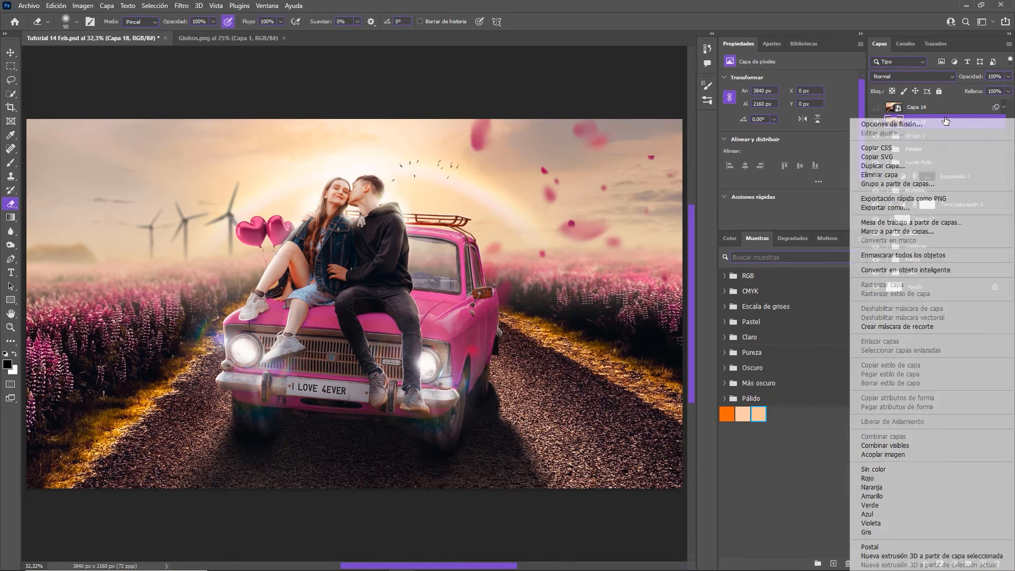
click(903, 270)
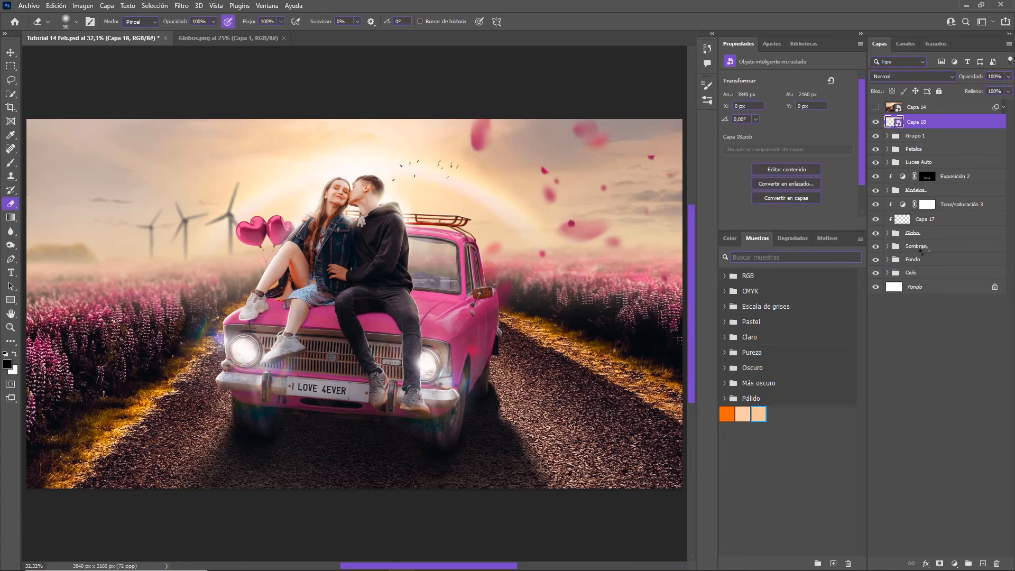
Step: Transfer the Camera Raw smart filter from Capa 14 to Capa 18, delete Capa 14, and inspect the graded couple up close
click(1003, 108)
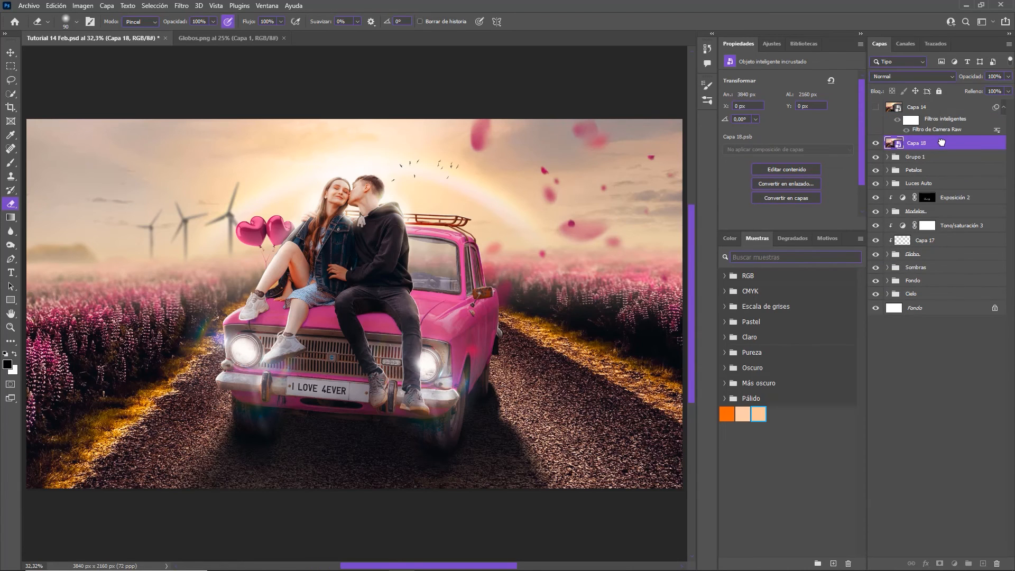
drag(941, 142, 996, 563)
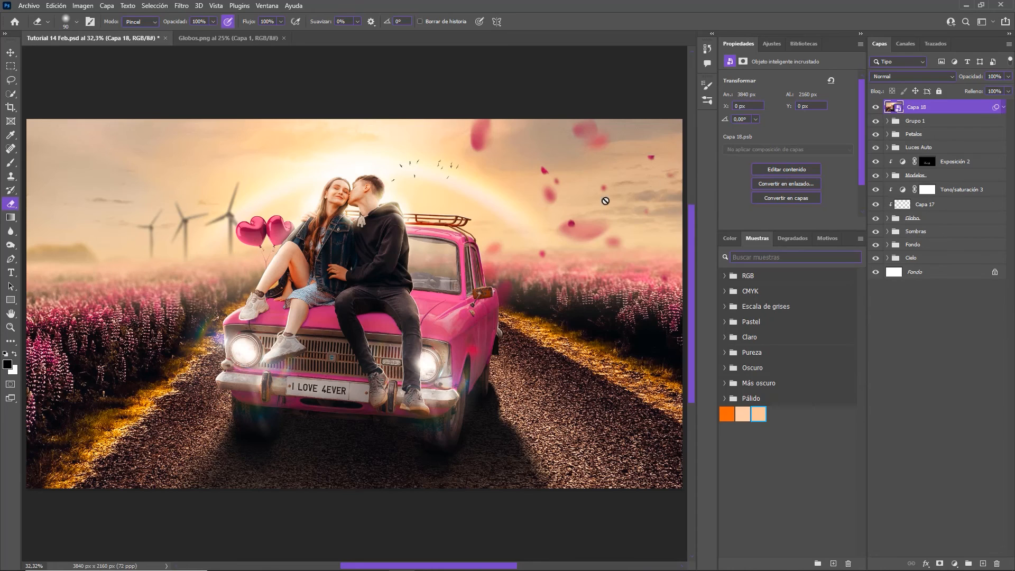
scroll(465, 256, up, 6)
drag(279, 227, 444, 267)
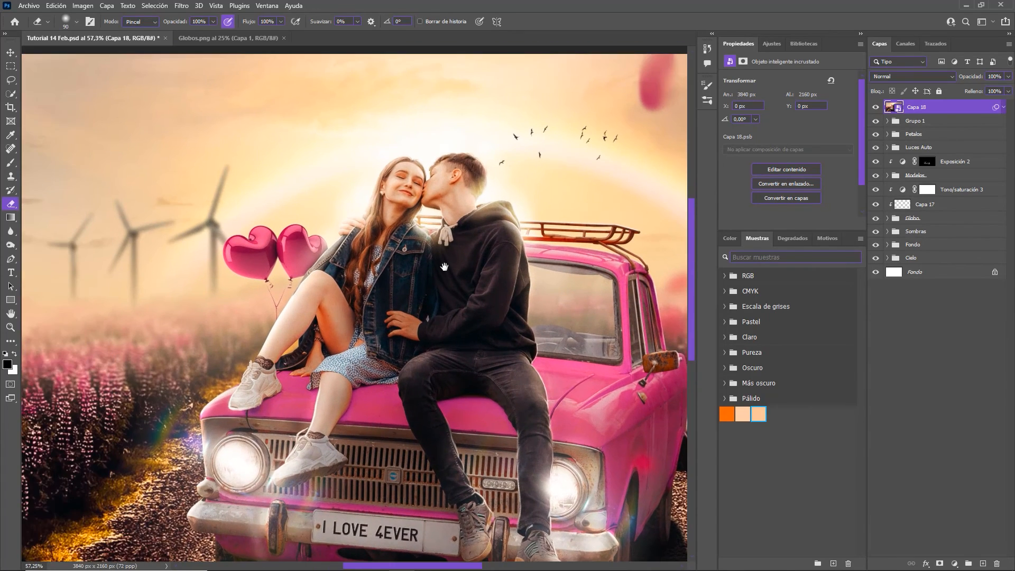
scroll(444, 267, up, 3)
scroll(445, 268, up, 6)
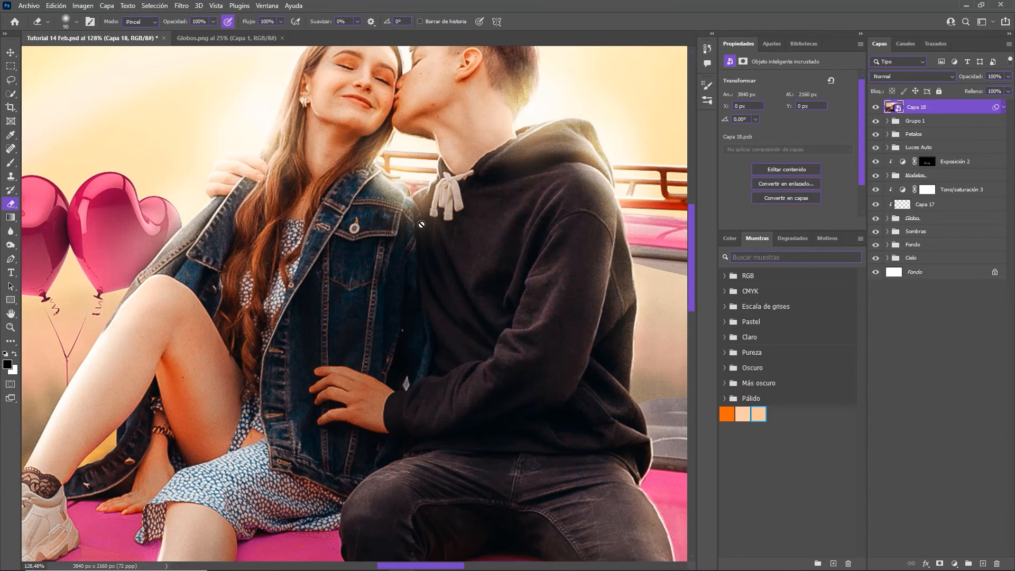
key(ctrl+0)
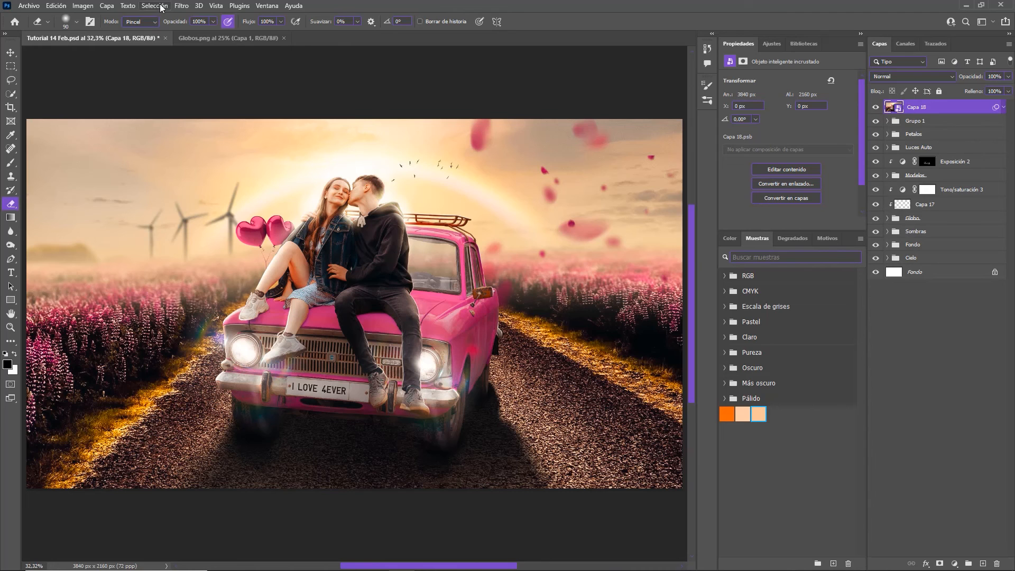
Step: Apply an Iris Blur of 6 px to Capa 18 with a slightly reduced ellipse around the couple and car
click(181, 6)
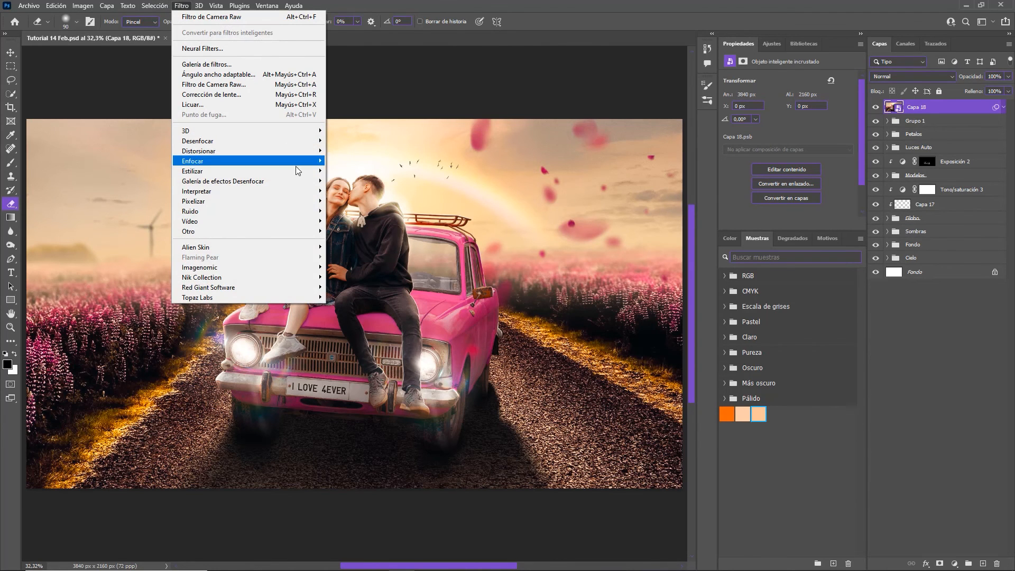
mouse_move(305, 181)
click(370, 182)
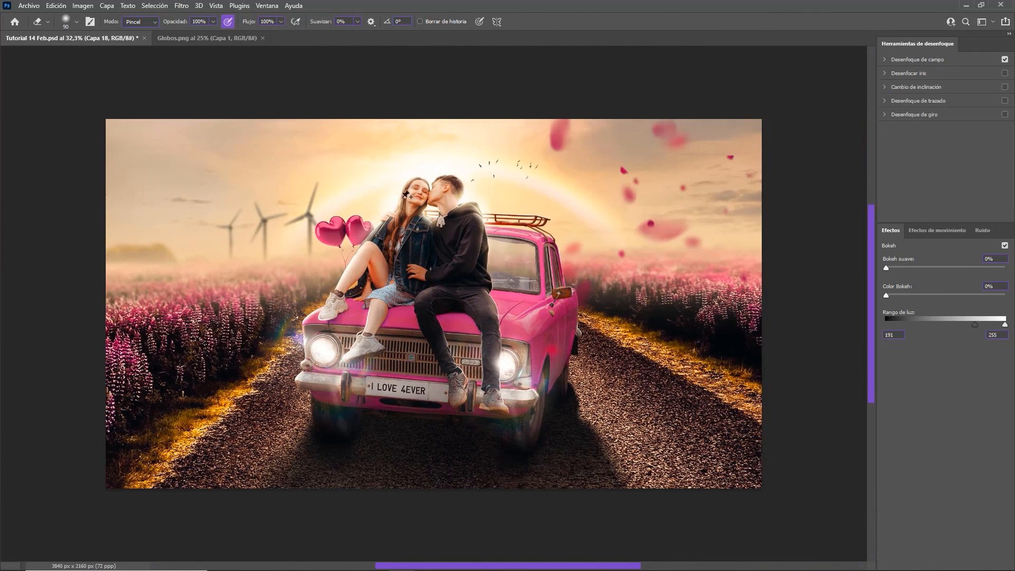
drag(423, 176, 433, 96)
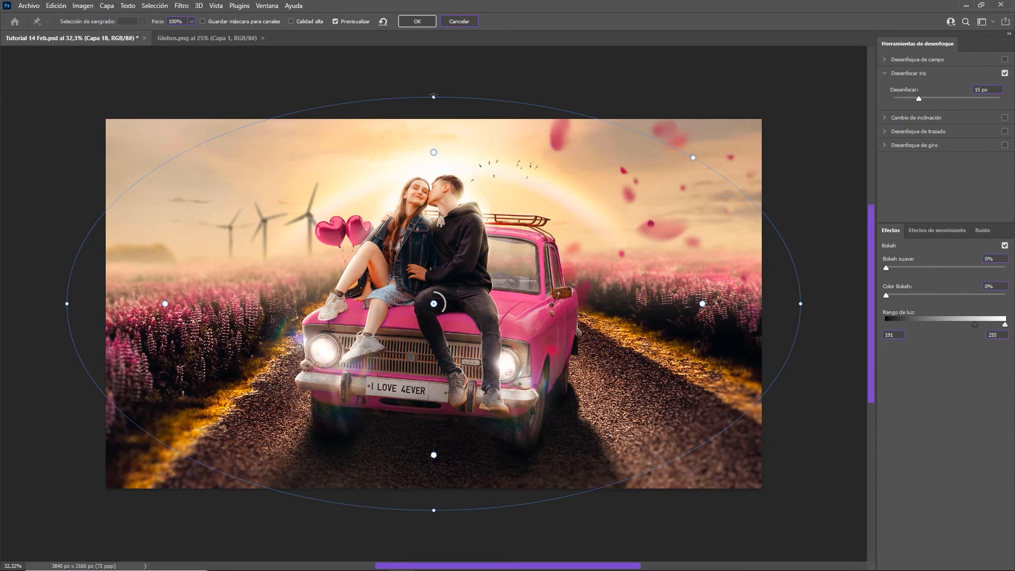
drag(702, 304, 688, 303)
mouse_move(446, 97)
mouse_down()
mouse_move(445, 117)
mouse_move(446, 106)
mouse_up()
drag(919, 98, 905, 99)
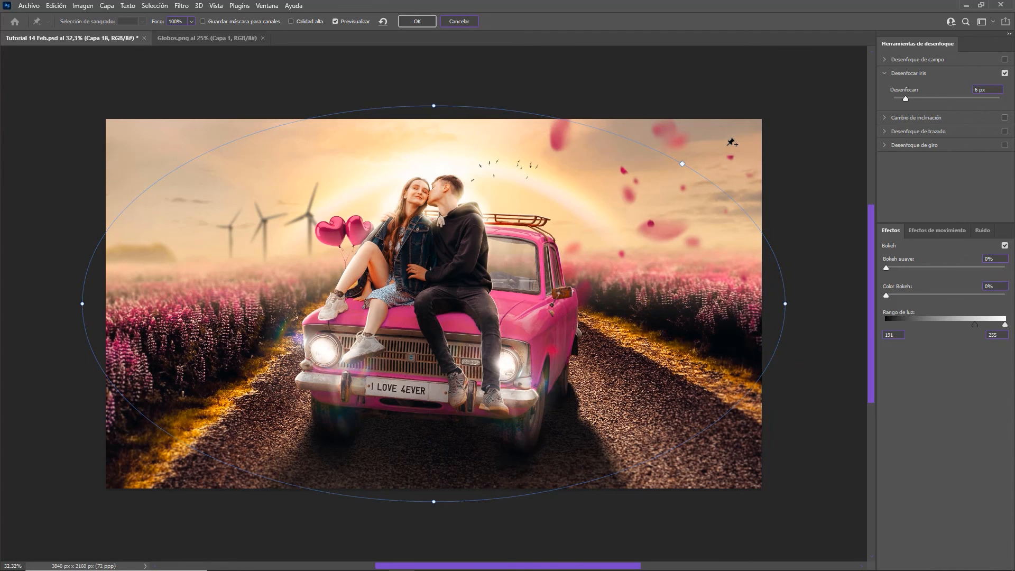
click(417, 22)
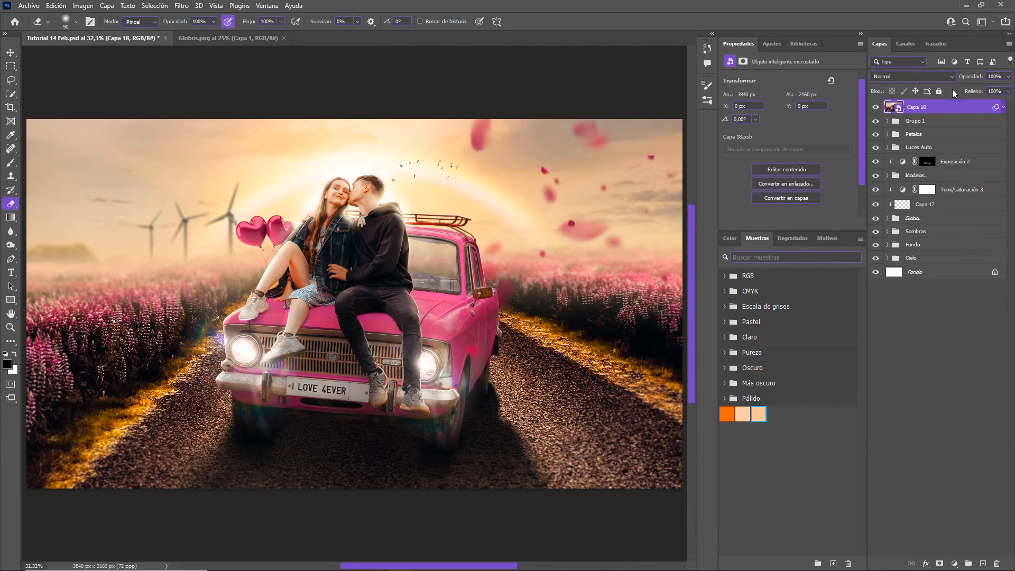
Step: Hide Capa 18 after comparing it on and off, expand the Modelos group, and compare the image with and without Capa 9
click(874, 108)
click(875, 107)
key(v)
click(875, 107)
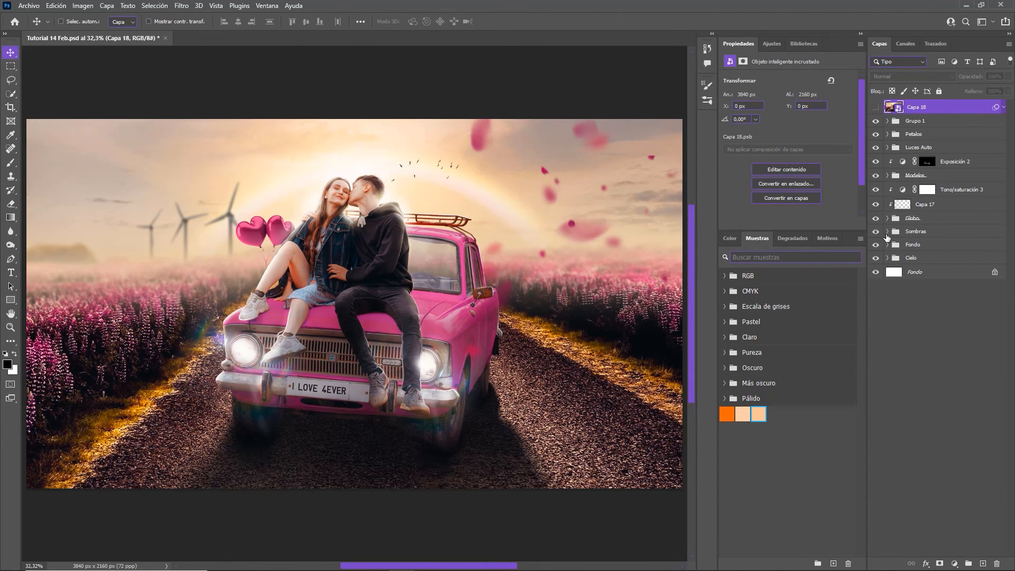
click(888, 175)
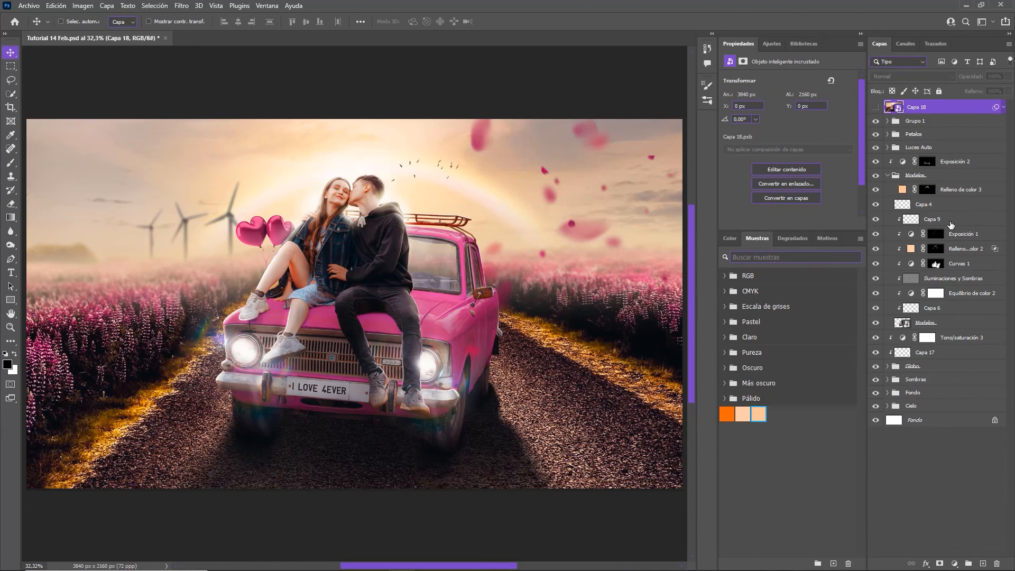
click(901, 222)
click(875, 222)
click(876, 222)
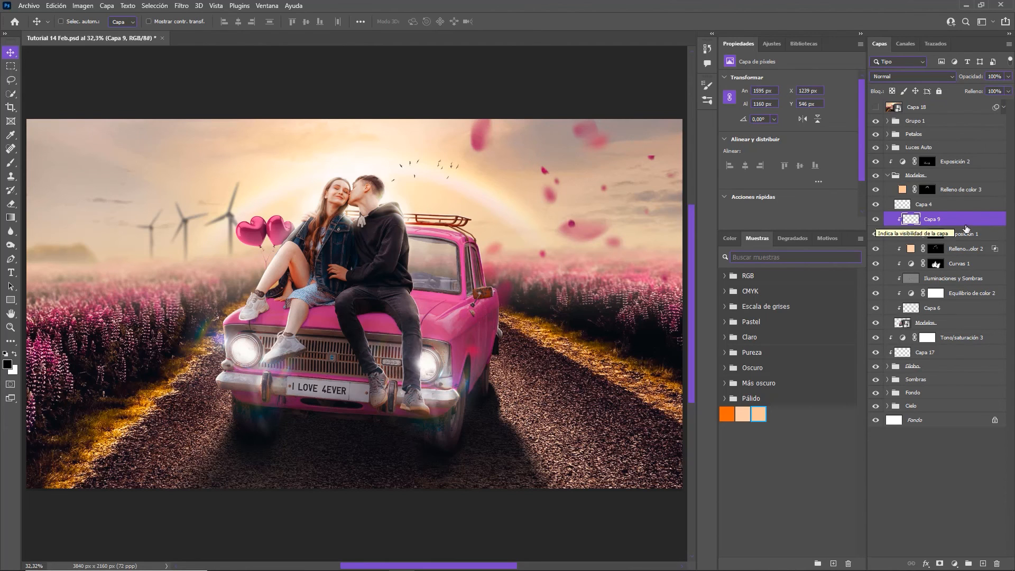
Step: Add a clipped layer above Exposición 1 and prepare a black brush with 92% flow
click(975, 238)
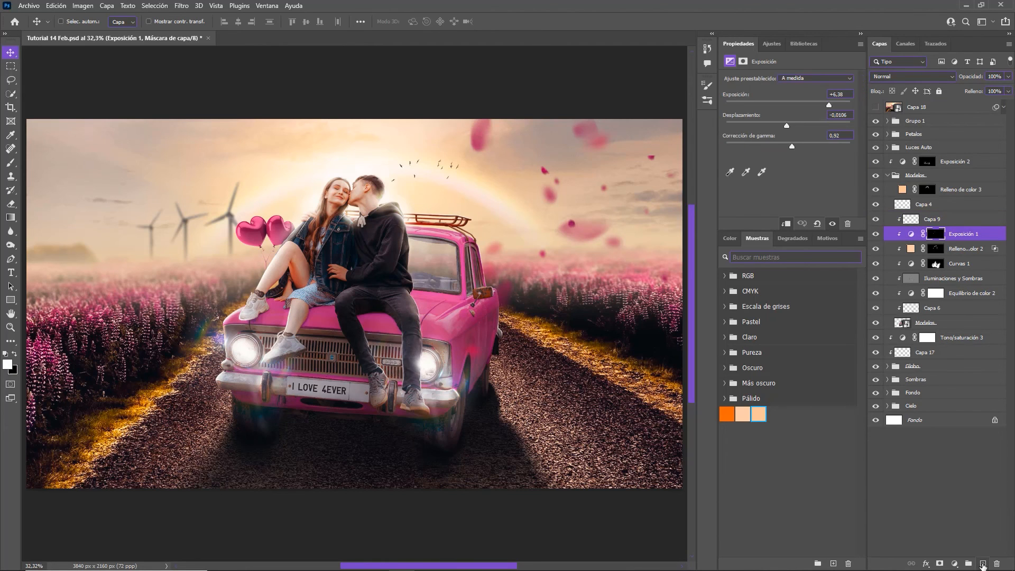
click(982, 564)
key(d)
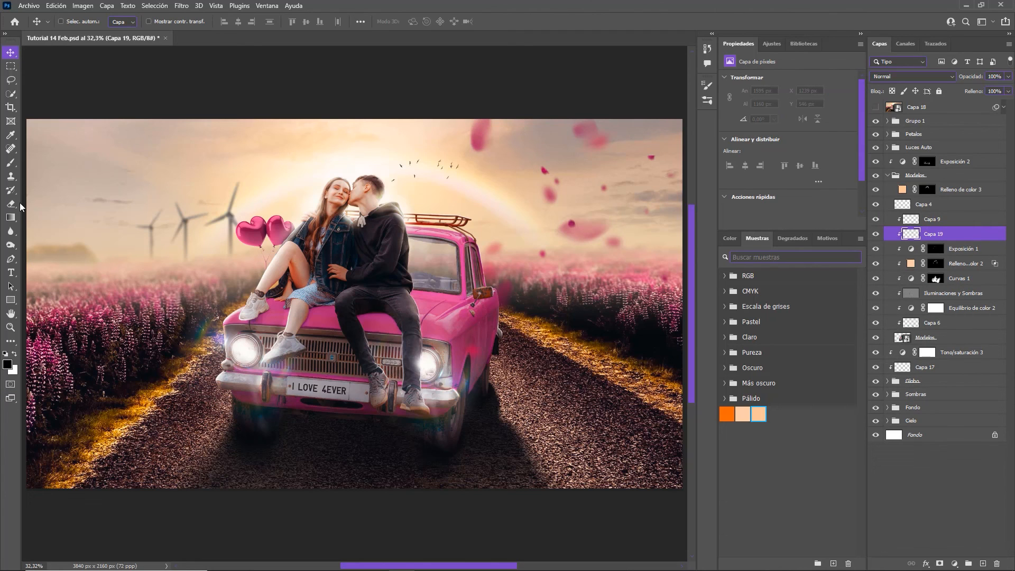
click(10, 163)
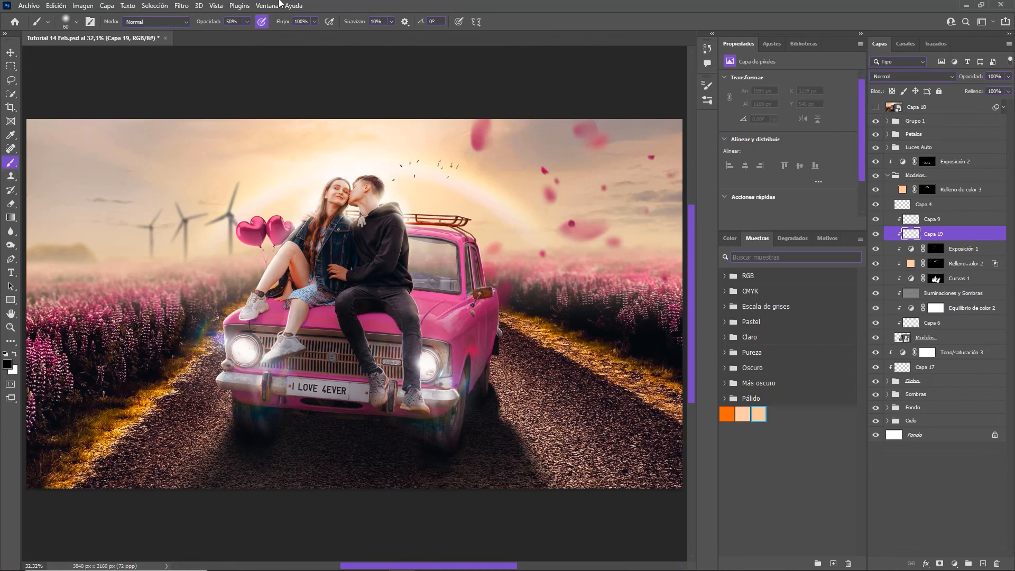
drag(316, 21, 312, 33)
scroll(327, 346, up, 3)
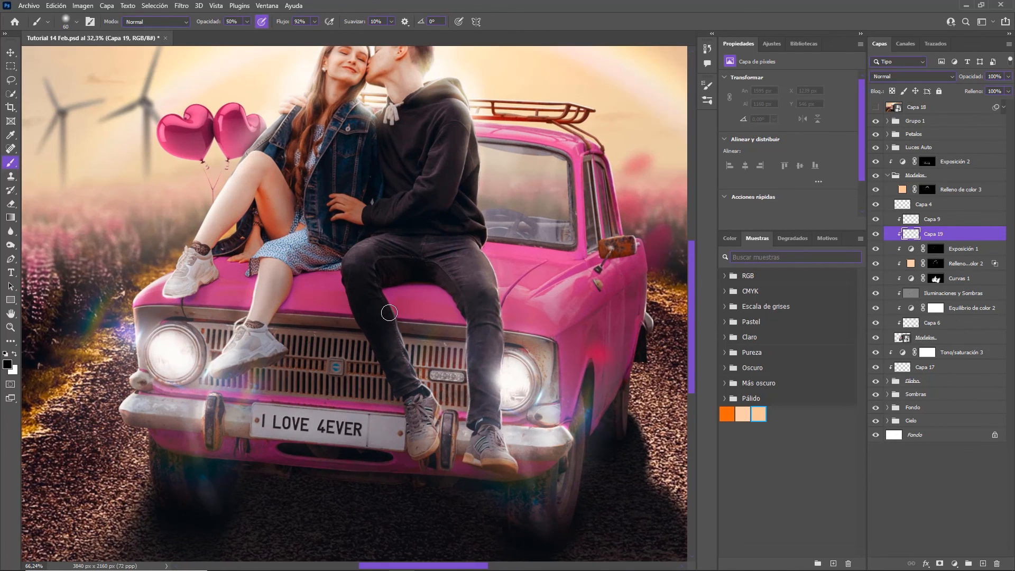
Step: Try painting a black shadow over the man's legs on the new clipped layer, and delete that layer
scroll(389, 312, up, 1)
key(bracketright)
key(bracketright)
key(bracketright)
key(bracketright)
key(bracketleft)
mouse_move(400, 303)
mouse_down()
mouse_move(451, 295)
mouse_move(433, 300)
mouse_move(469, 307)
mouse_move(428, 274)
mouse_move(433, 315)
mouse_move(410, 306)
mouse_move(407, 337)
mouse_move(408, 294)
mouse_move(405, 321)
mouse_move(430, 327)
mouse_move(433, 301)
mouse_move(451, 343)
mouse_move(443, 307)
mouse_move(461, 322)
mouse_move(423, 300)
mouse_move(460, 303)
mouse_move(414, 298)
mouse_move(442, 293)
mouse_move(471, 328)
mouse_up()
key(bracketleft)
key(bracketleft)
key(bracketleft)
key(bracketright)
key(bracketright)
key(bracketright)
key(bracketright)
key(bracketleft)
key(bracketleft)
key(bracketleft)
drag(951, 234, 996, 563)
Step: Add a Curves adjustment clipped above Exposición 1, lowering the midtones and the white point to darken the couple
click(980, 234)
click(954, 564)
click(972, 394)
mouse_move(798, 155)
mouse_down()
mouse_move(815, 180)
mouse_move(805, 173)
mouse_up()
drag(848, 105, 847, 121)
click(911, 234)
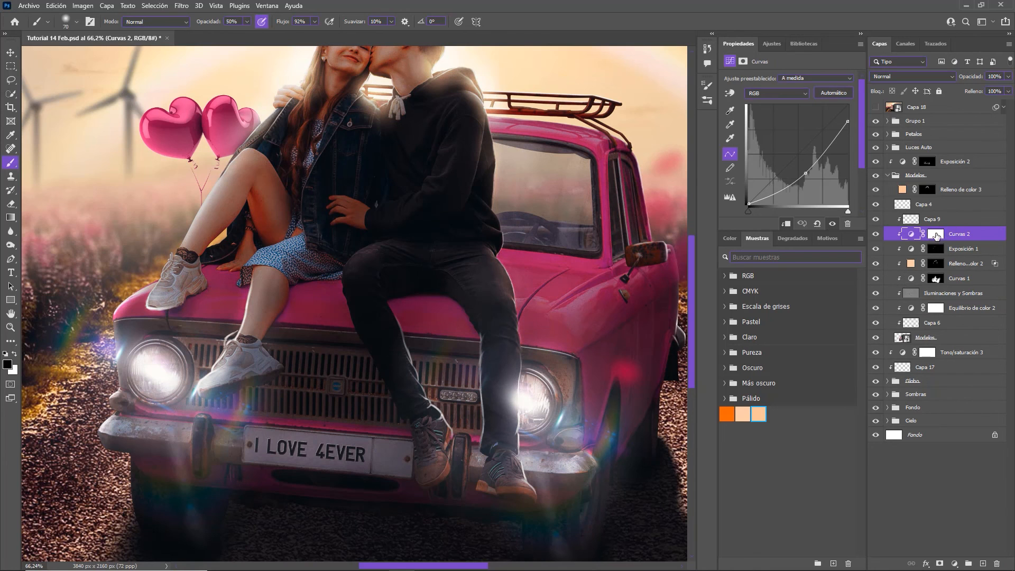
Step: Invert the new Curves mask to black and paint white over the man's jeans with a brush between 125 and 90 px
click(935, 236)
key(ctrl+i)
key(x)
key(bracketright)
key(bracketright)
key(bracketright)
key(bracketright)
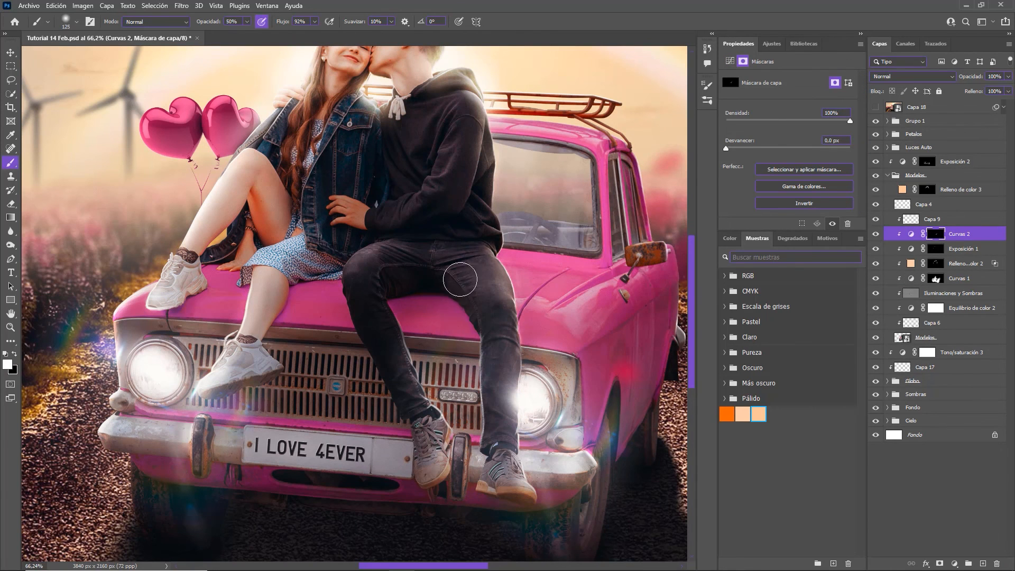
key(bracketleft)
key(bracketleft)
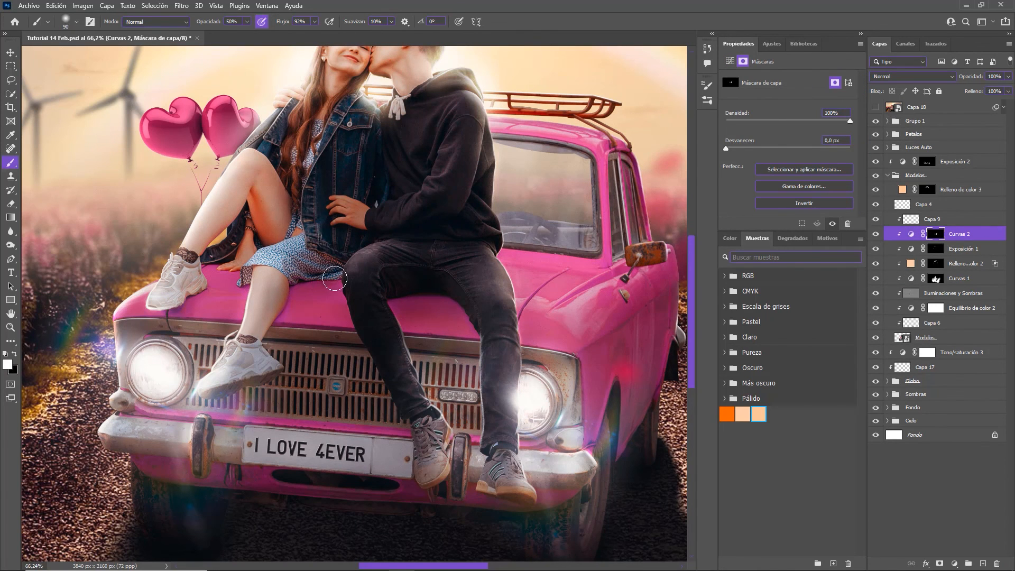
Step: Paint white on the Curves mask to deepen the shadows on the woman's skirt, legs and shoes with a smaller brush
key(bracketleft)
key(bracketleft)
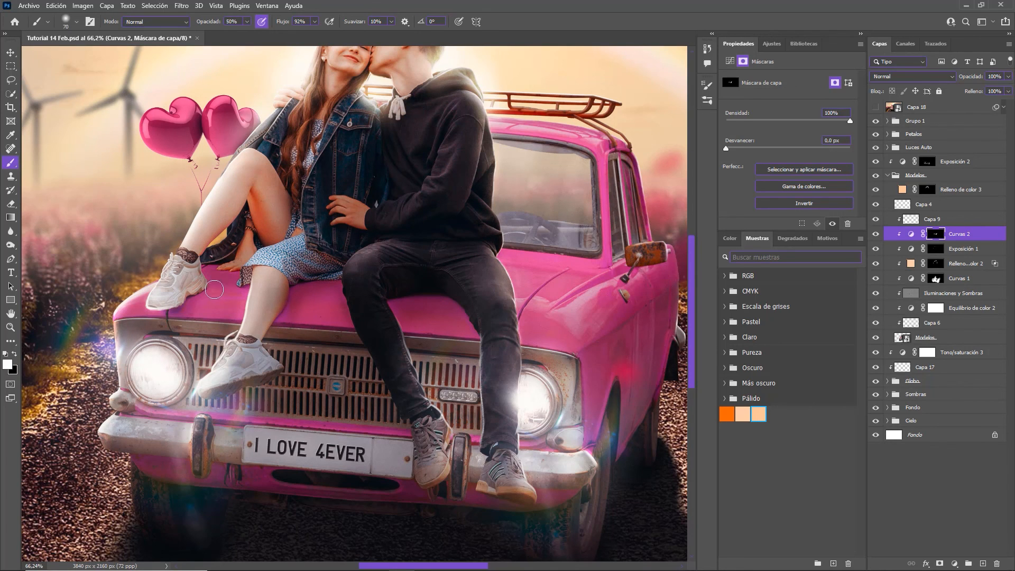
key(bracketleft)
key(bracketleft)
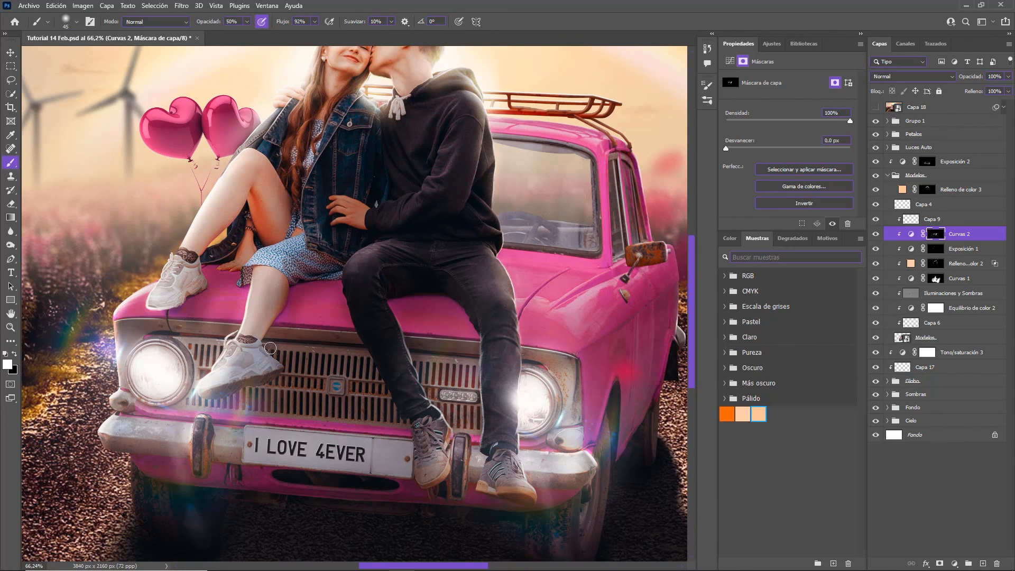
key(bracketright)
key(bracketright)
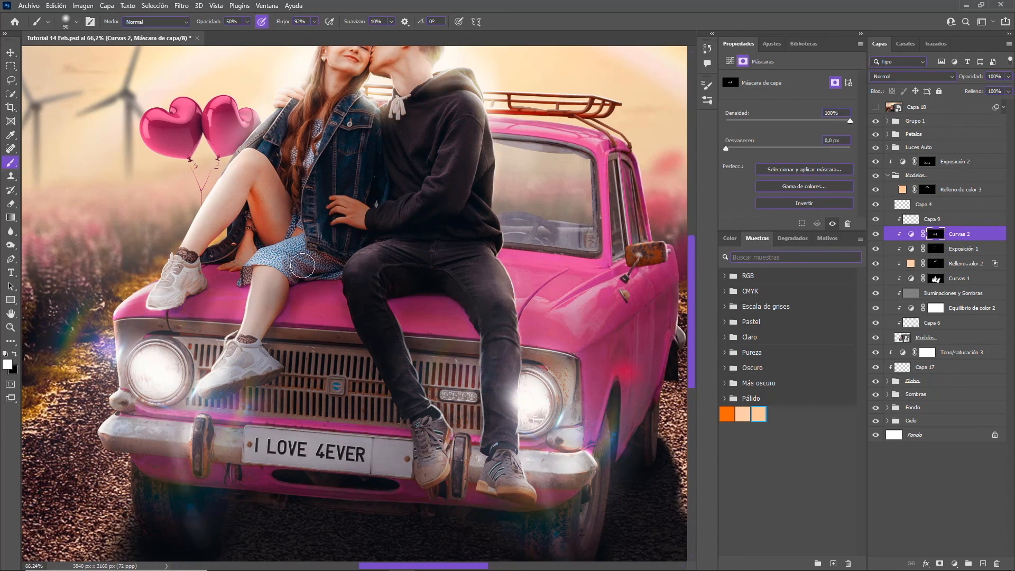
Step: Enlarge the brush to 150 px and paint the Curves darkening between the woman's denim jacket and the man's hoodie
key(bracketright)
key(bracketright)
key(bracketright)
key(bracketright)
key(bracketright)
key(bracketright)
key(bracketright)
key(bracketleft)
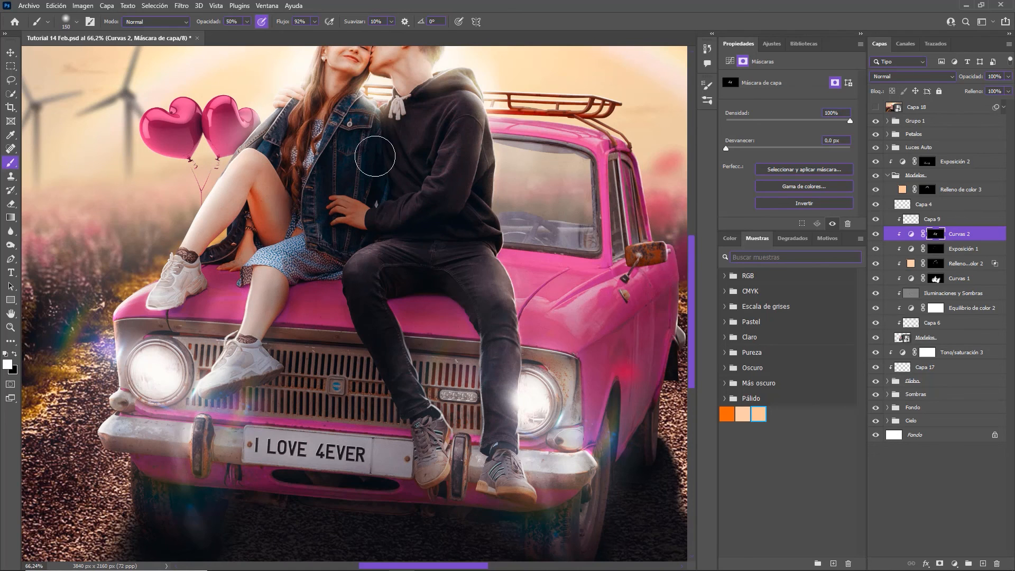
Step: Compare the whole image with and without the Curvas 2 adjustment and collapse the Modelos group
key(ctrl+0)
click(875, 235)
click(875, 234)
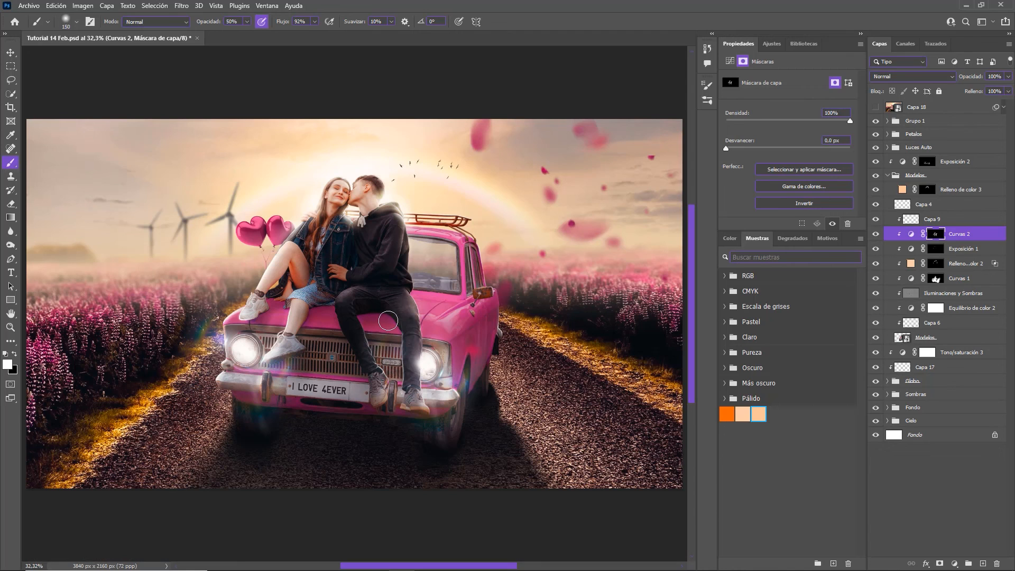
click(875, 234)
click(875, 234)
click(886, 177)
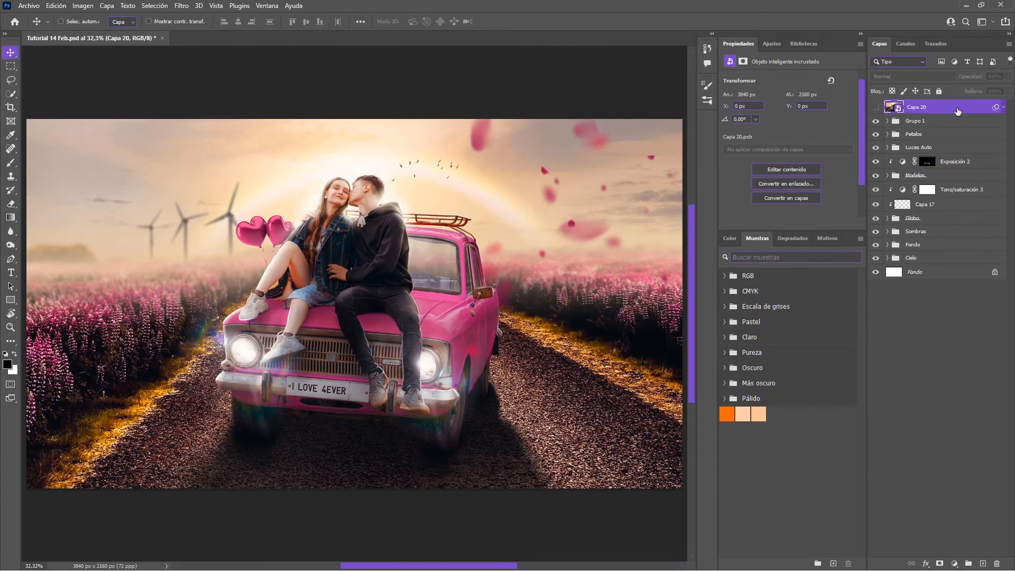
Step: Delete the old graded layer Capa 20, stamp all visible layers into a new layer above Grupo 1, and convert it to a smart object
drag(957, 109, 997, 562)
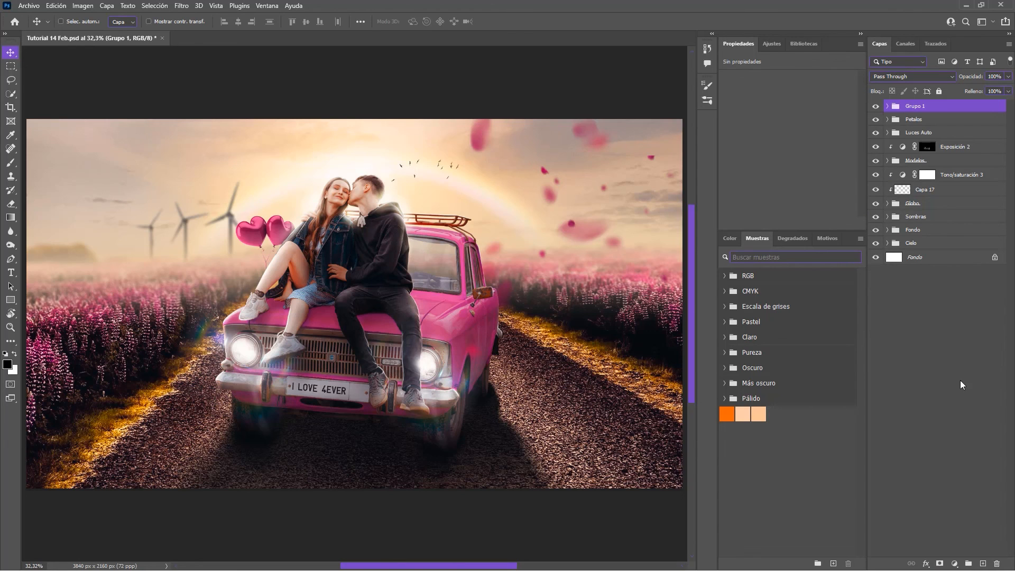
click(982, 563)
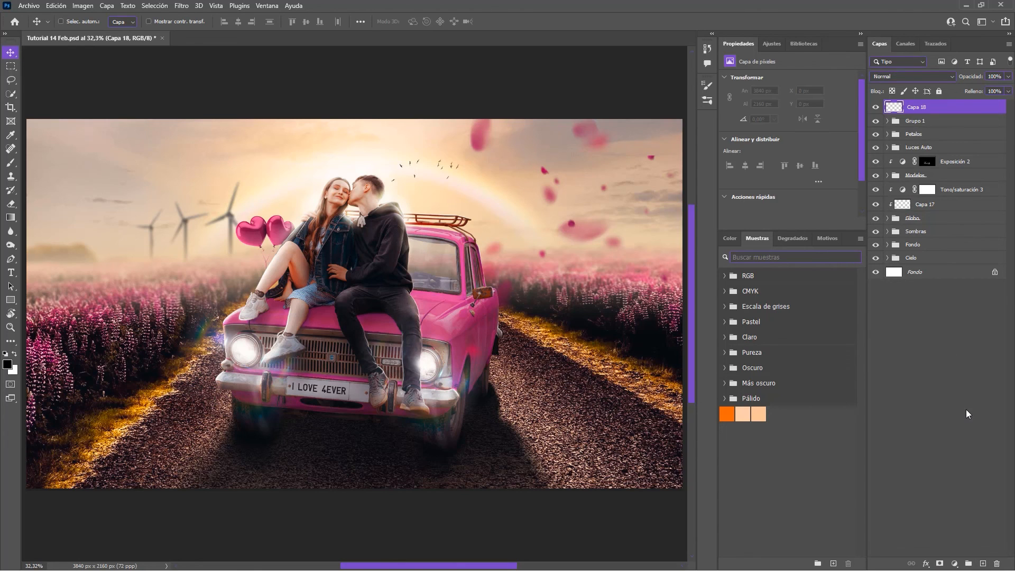
key(ctrl+shift+alt+e)
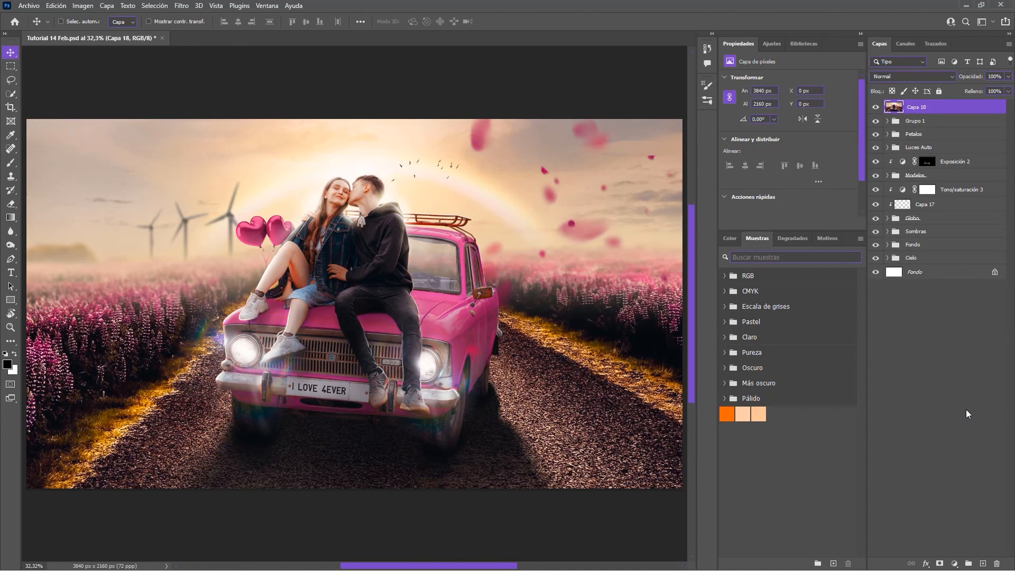
right_click(957, 113)
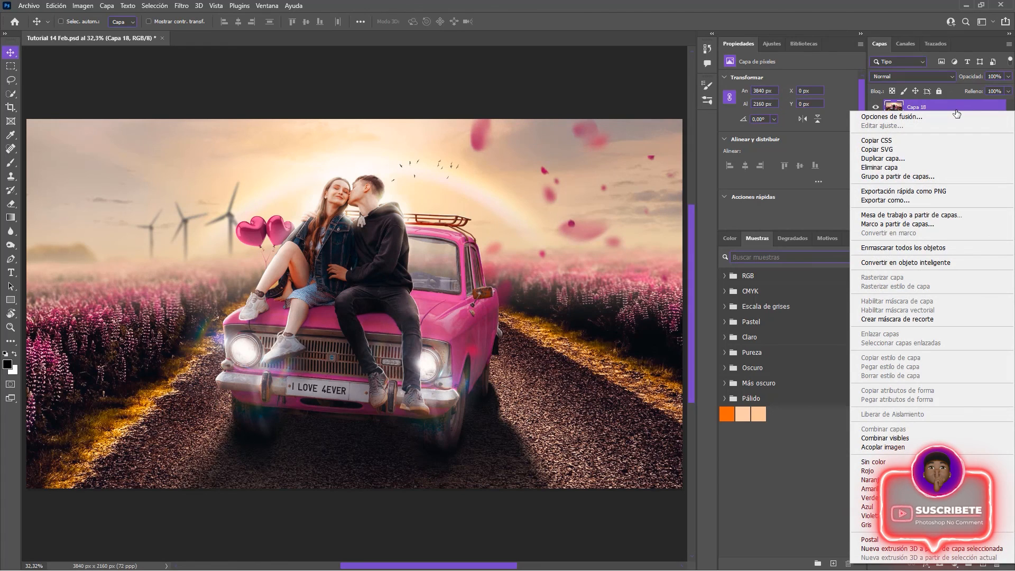
click(947, 261)
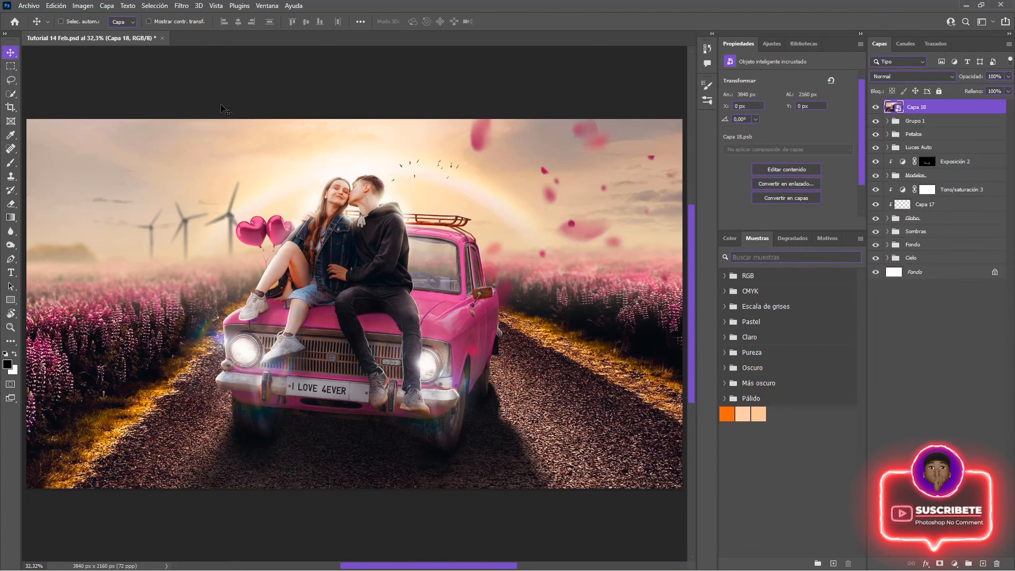
Step: Start the Camera Raw filter on the stamped smart object and apply the CN15 preset from Style: Cinematic II
click(181, 5)
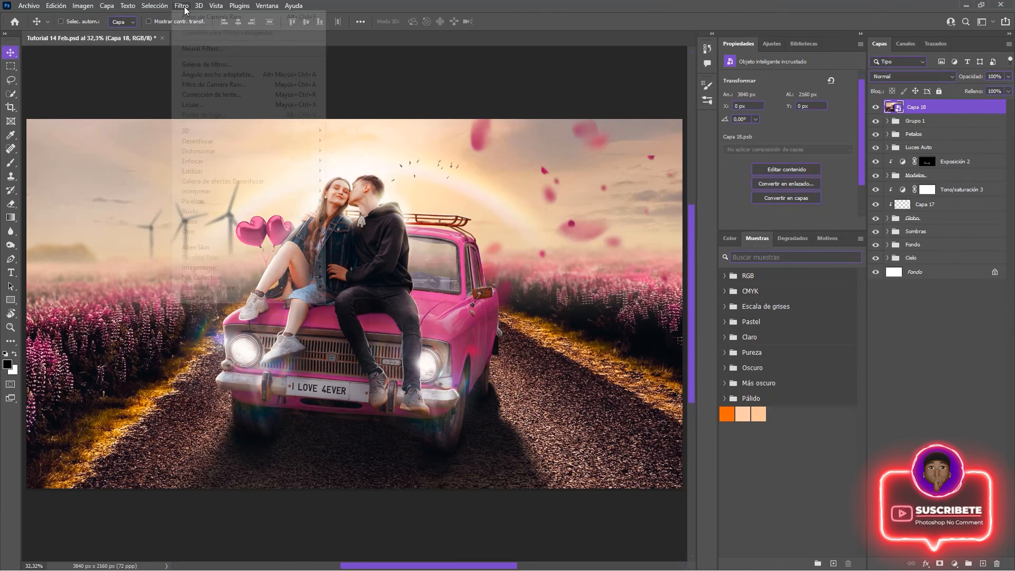
click(247, 84)
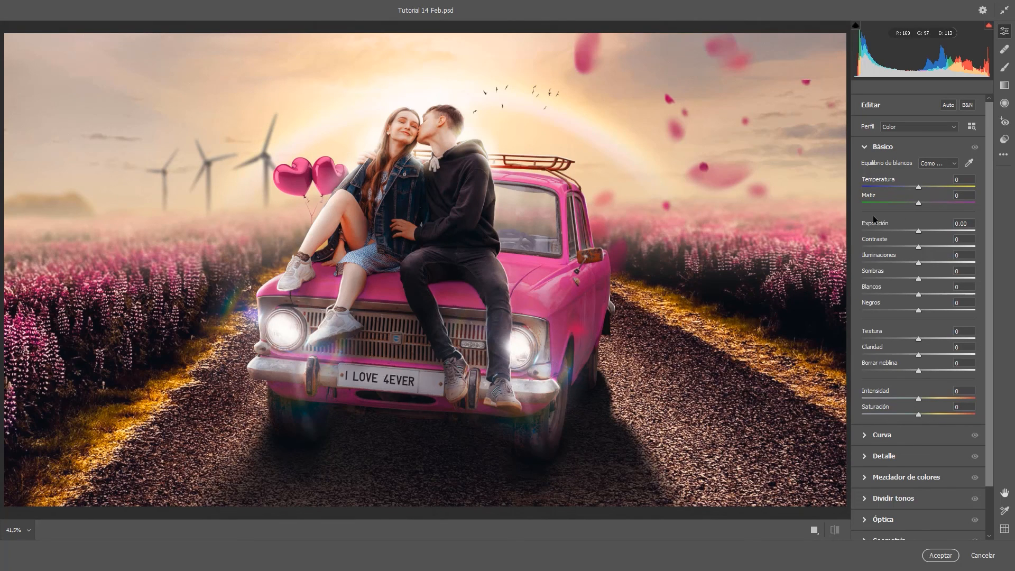
click(1005, 141)
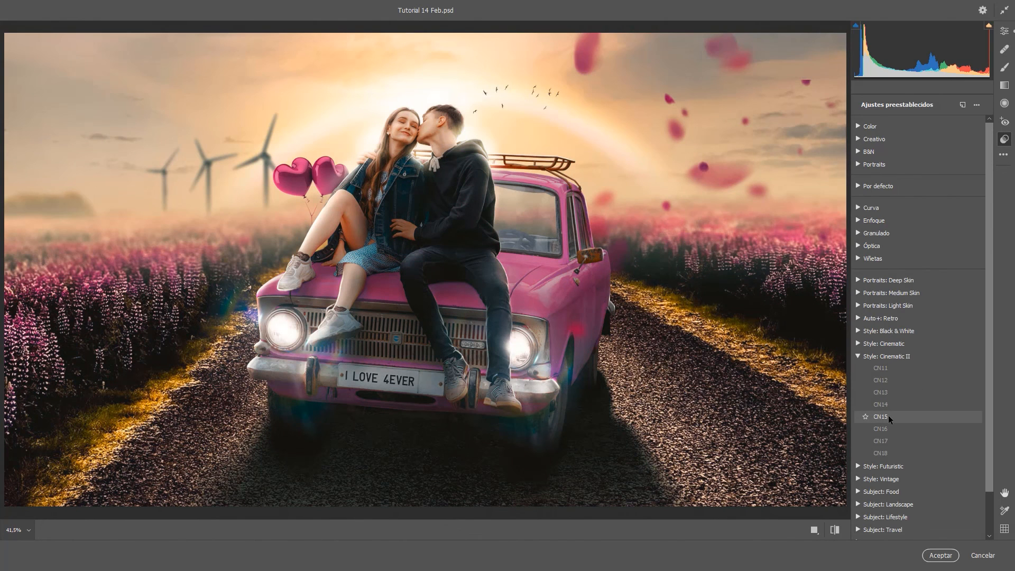
click(888, 415)
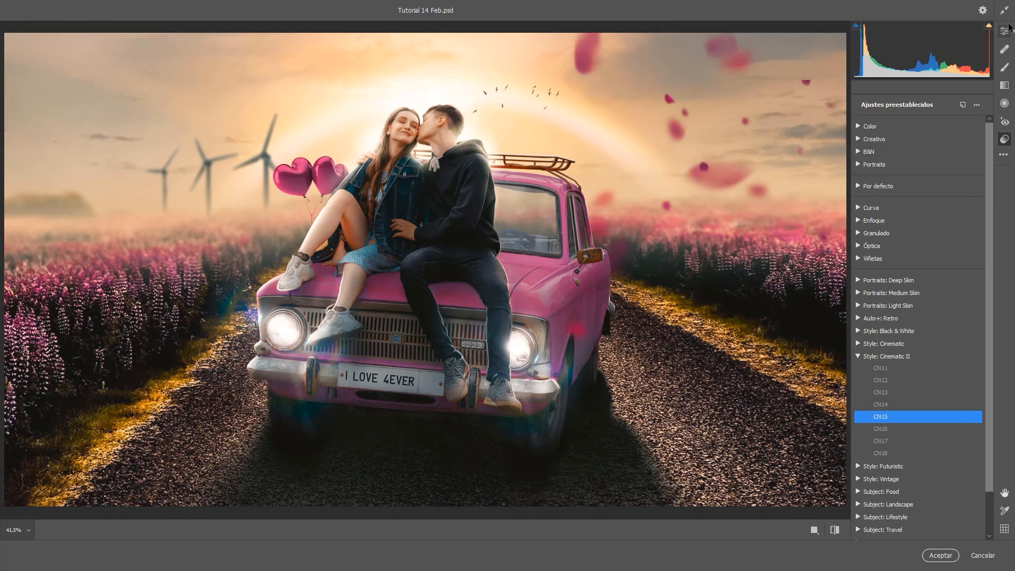
Step: Set the Camera Raw highlights to +20, apply the grade, and compare the image with and without the graded layer
click(1004, 31)
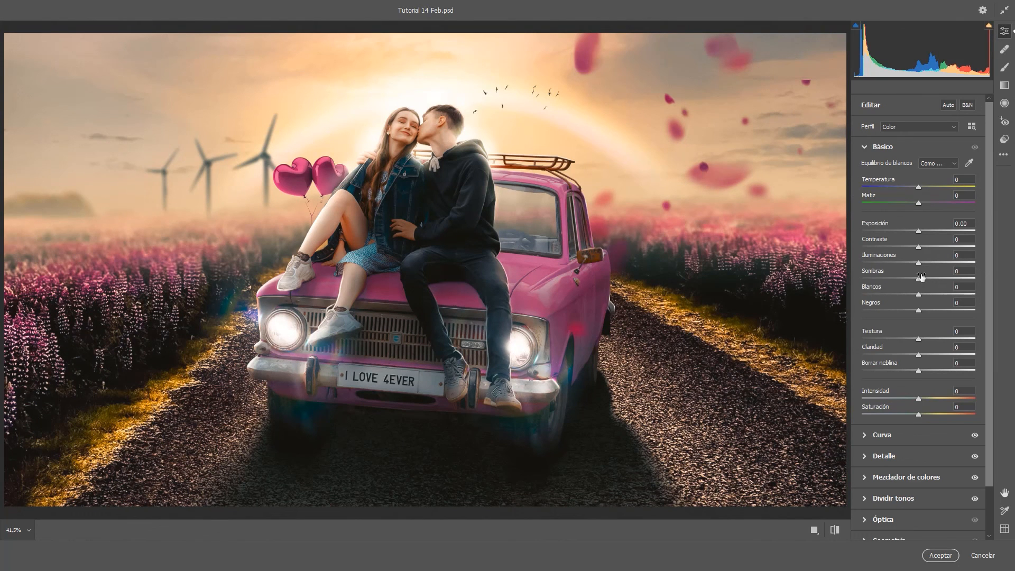
drag(920, 264, 928, 264)
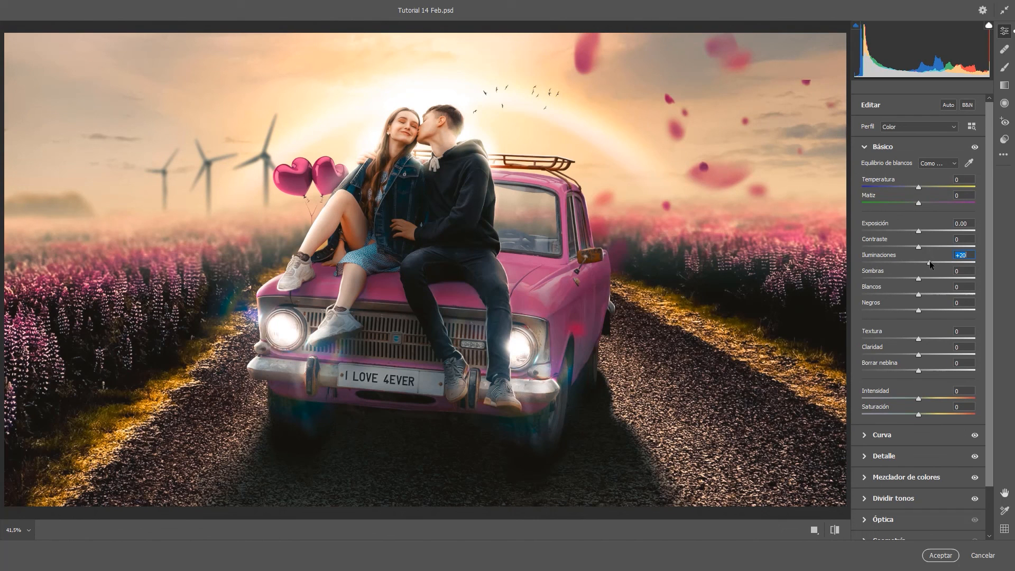
click(939, 556)
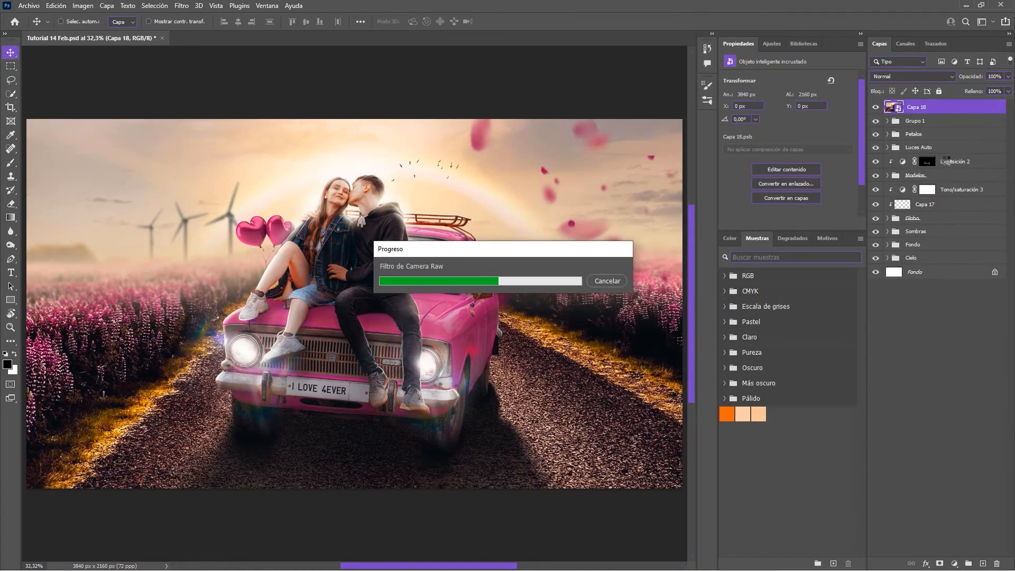
click(875, 107)
click(875, 108)
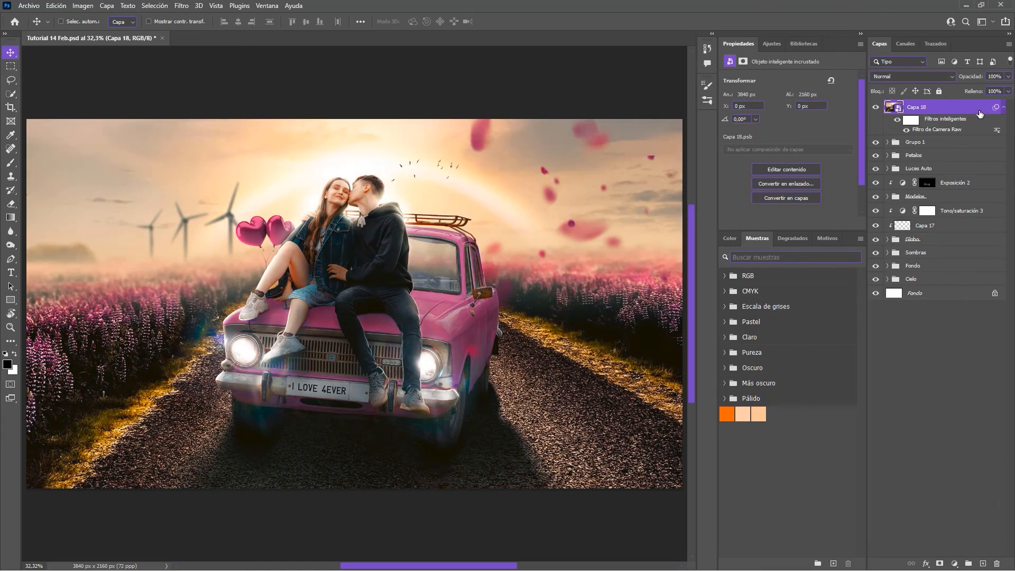